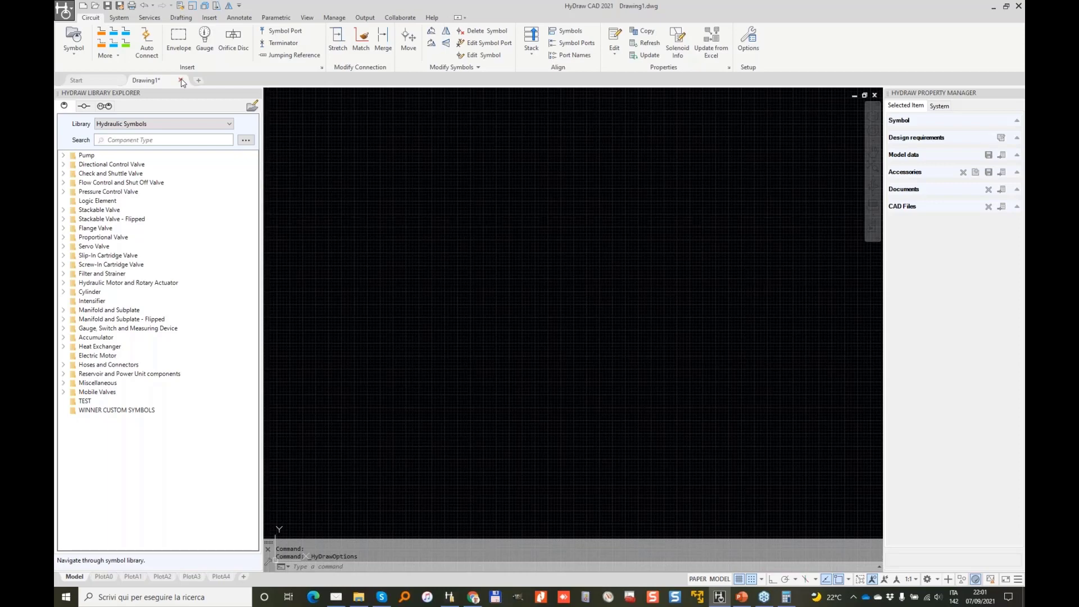
Close the current drawing and start a new blank drawing.
{"action": "left_click", "coordinate": [182, 81]}
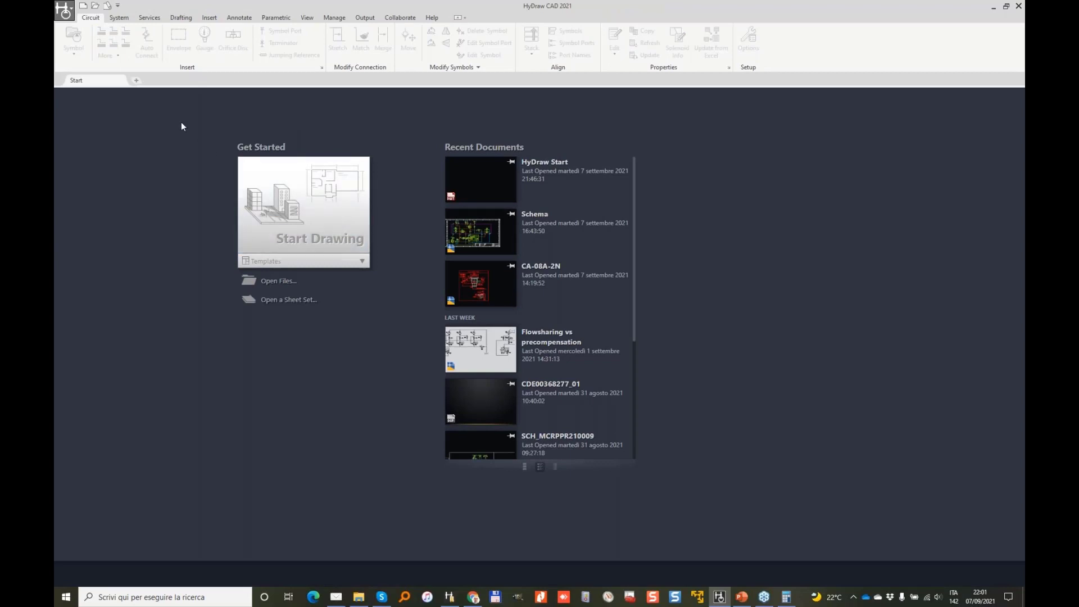
{"action": "left_click", "coordinate": [328, 210]}
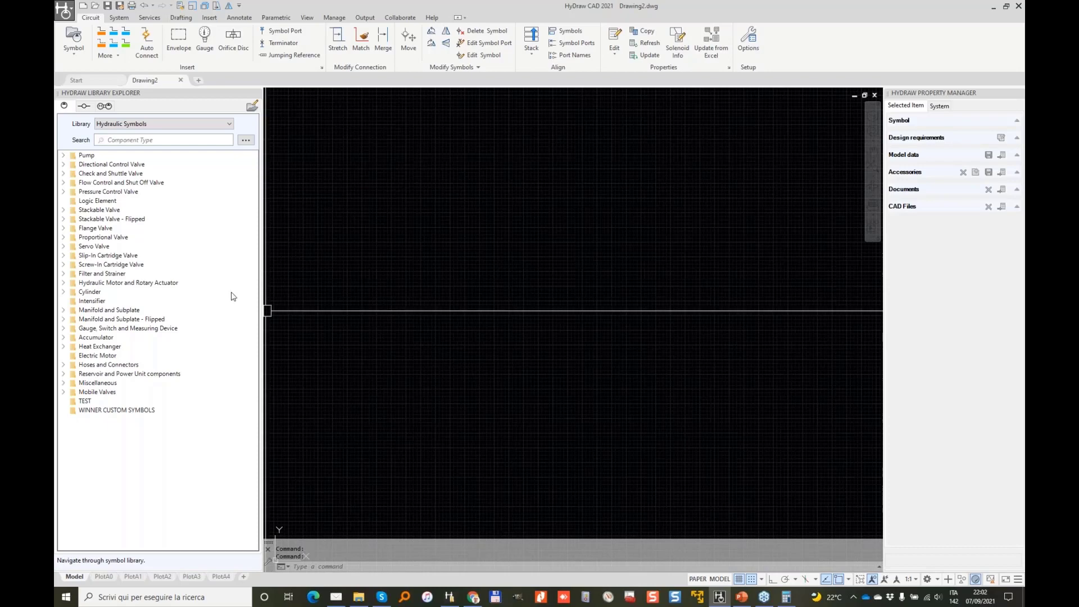
Review the list of available drawing templates, and return to the new drawing.
{"action": "left_click", "coordinate": [108, 82]}
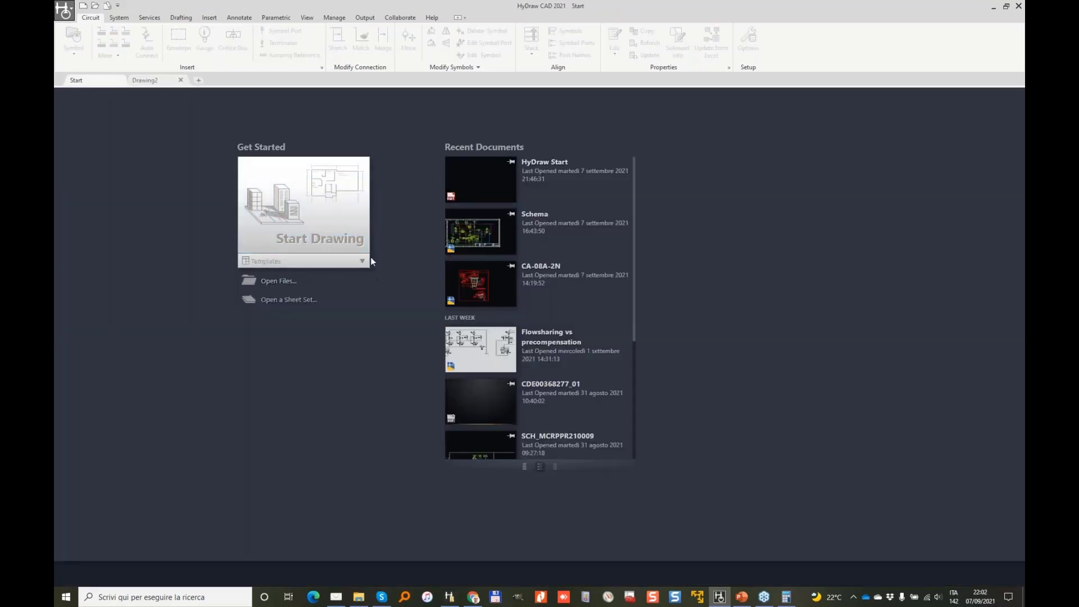
{"action": "left_click", "coordinate": [363, 262]}
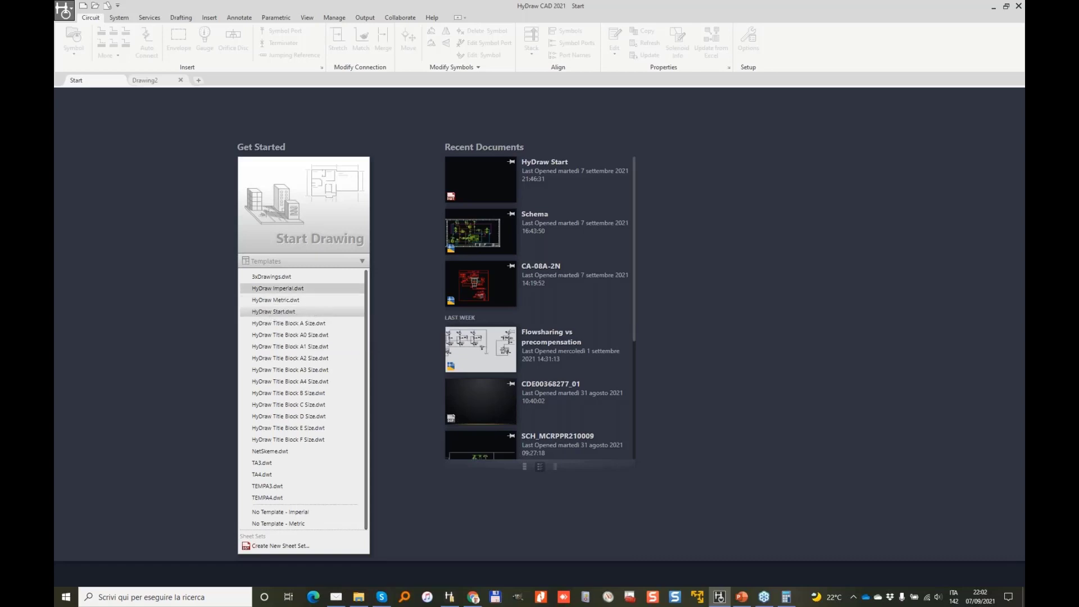
{"action": "left_click", "coordinate": [143, 80]}
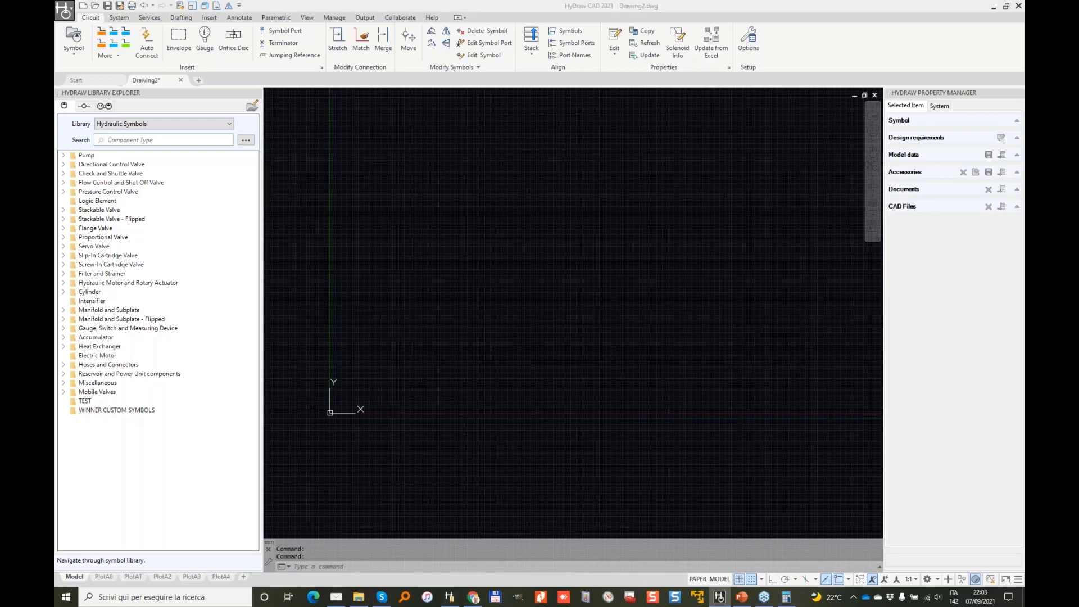
Insert a metric title block with sheet size A2 into the drawing.
{"action": "left_click_drag", "start_coordinate": [99, 10], "coordinate": [125, 24]}
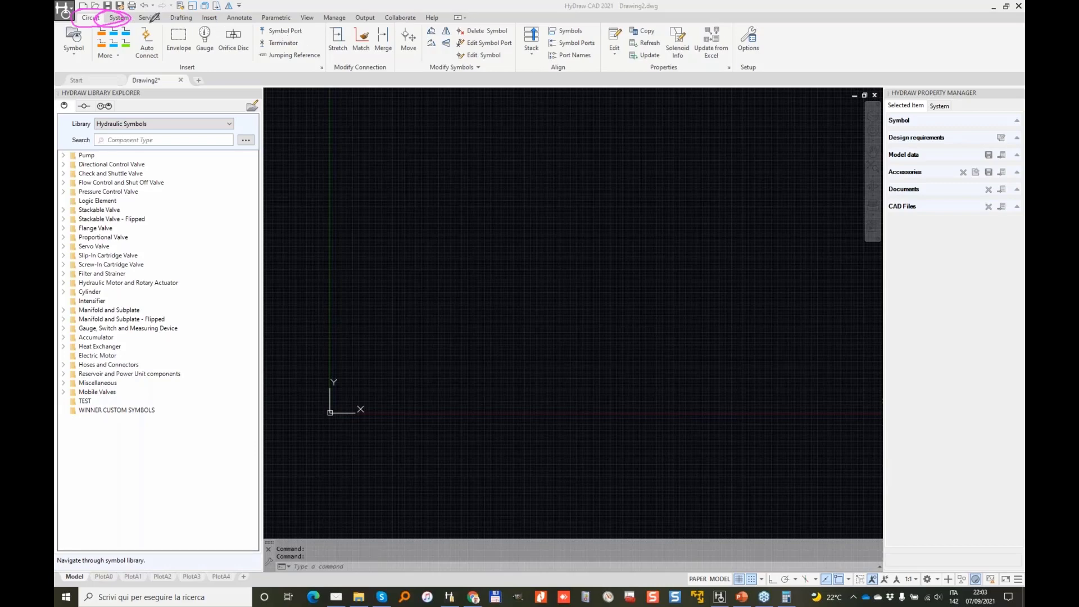
{"action": "left_click", "coordinate": [121, 21]}
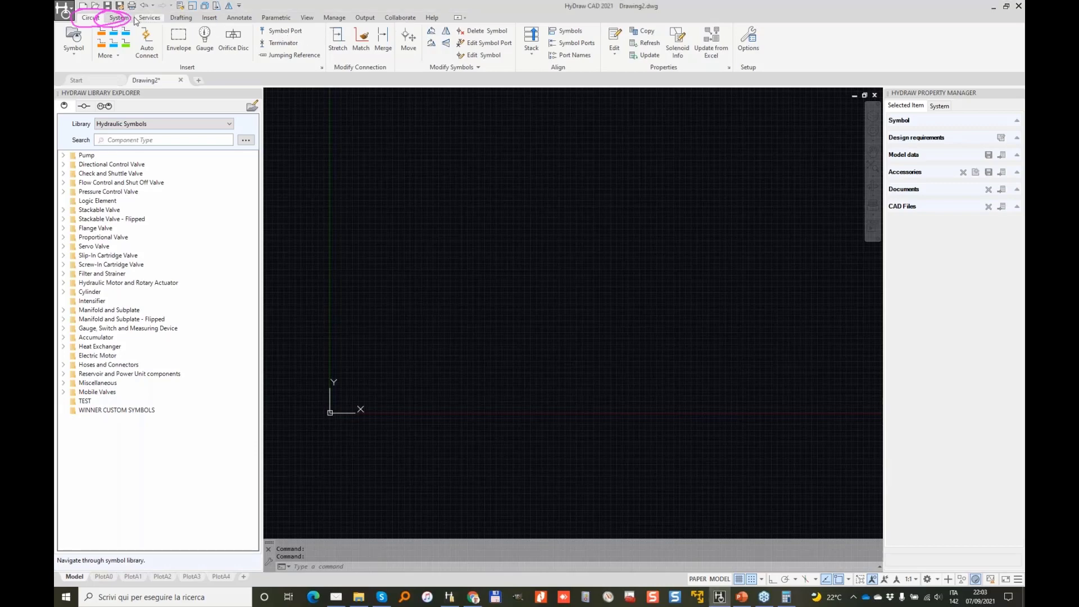
{"action": "left_click", "coordinate": [120, 22]}
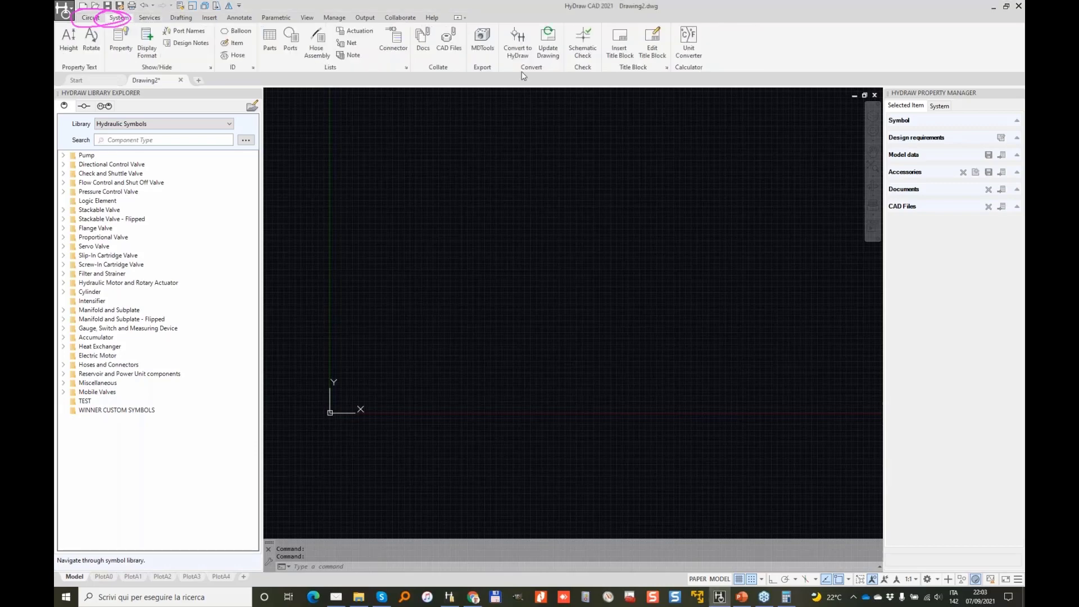
{"action": "left_click", "coordinate": [625, 47]}
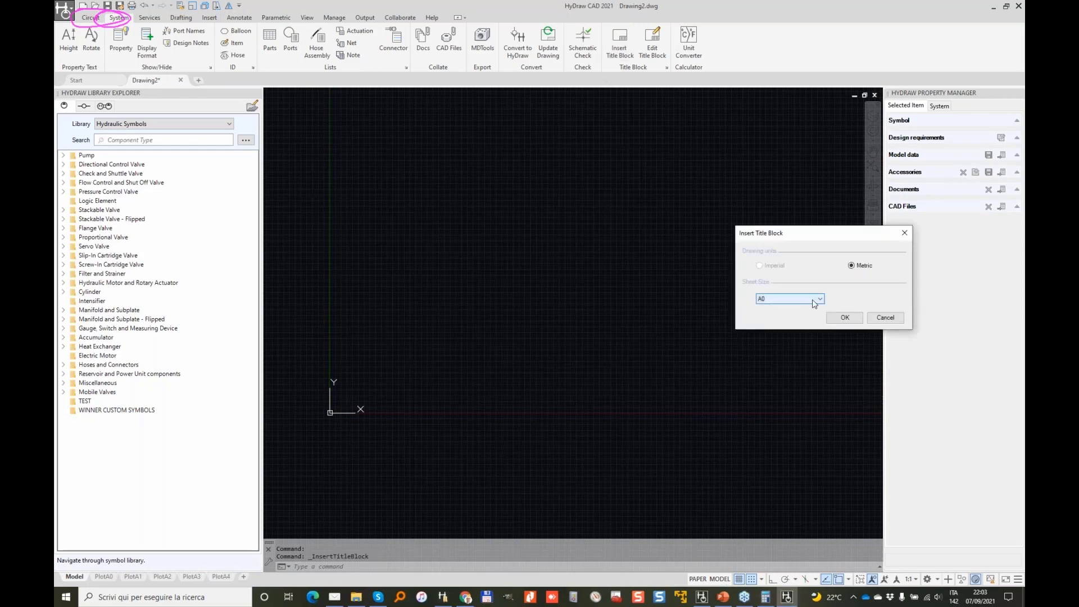
{"action": "left_click", "coordinate": [815, 299]}
{"action": "left_click", "coordinate": [816, 320]}
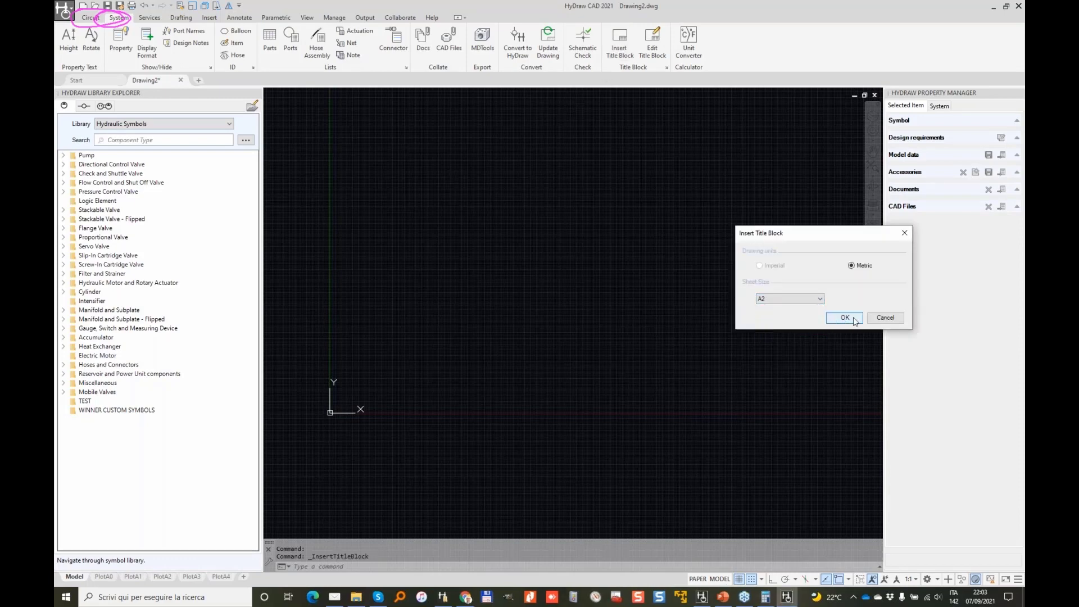
{"action": "left_click", "coordinate": [845, 318]}
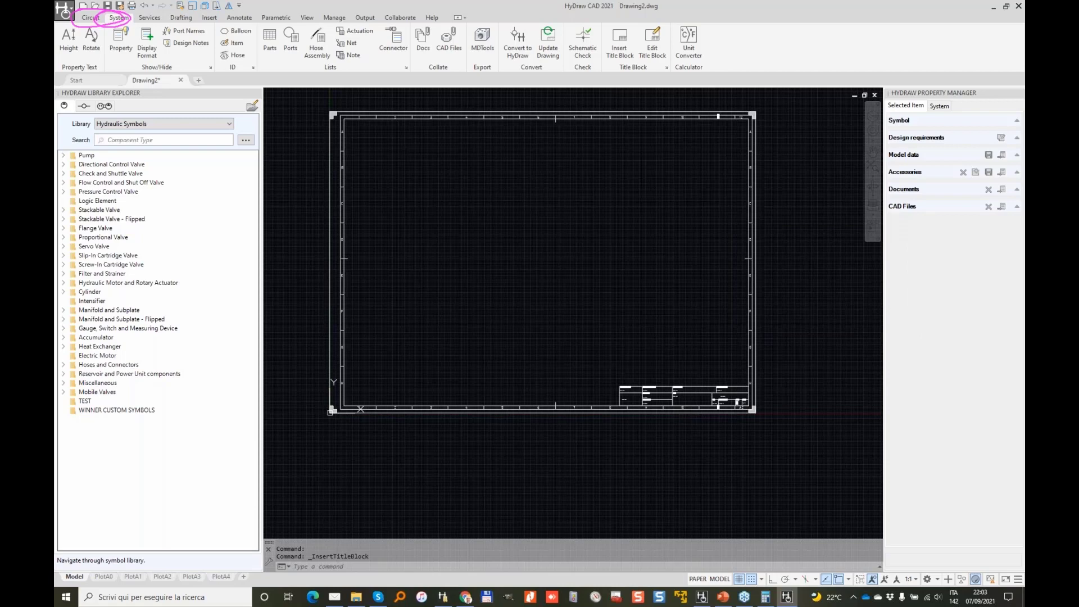
Search the hydraulic symbol library for "pump" and open the single fixed pump symbols.
{"action": "scroll", "coordinate": [525, 258], "scroll_direction": "up", "scroll_amount": 3}
{"action": "middle_click_drag", "start_coordinate": [525, 258], "coordinate": [515, 235]}
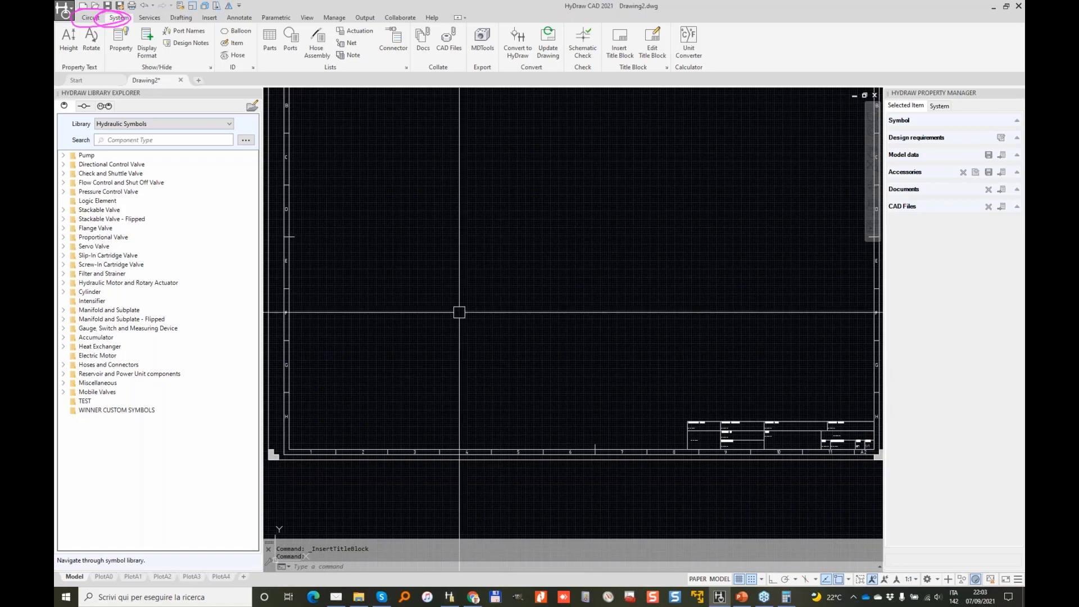
{"action": "scroll", "coordinate": [511, 356], "scroll_direction": "up", "scroll_amount": 2}
{"action": "middle_click_drag", "start_coordinate": [511, 356], "coordinate": [665, 326]}
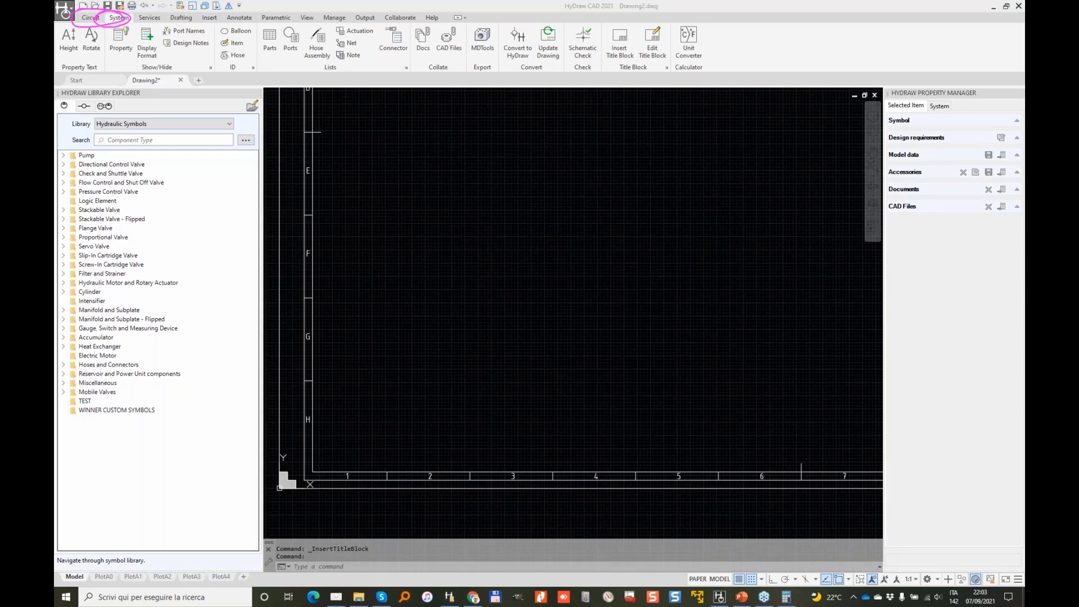
{"action": "mouse_move", "coordinate": [91, 127]}
{"action": "left_mouse_down"}
{"action": "mouse_move", "coordinate": [74, 141]}
{"action": "mouse_move", "coordinate": [148, 149]}
{"action": "mouse_move", "coordinate": [241, 139]}
{"action": "mouse_move", "coordinate": [137, 125]}
{"action": "left_mouse_up"}
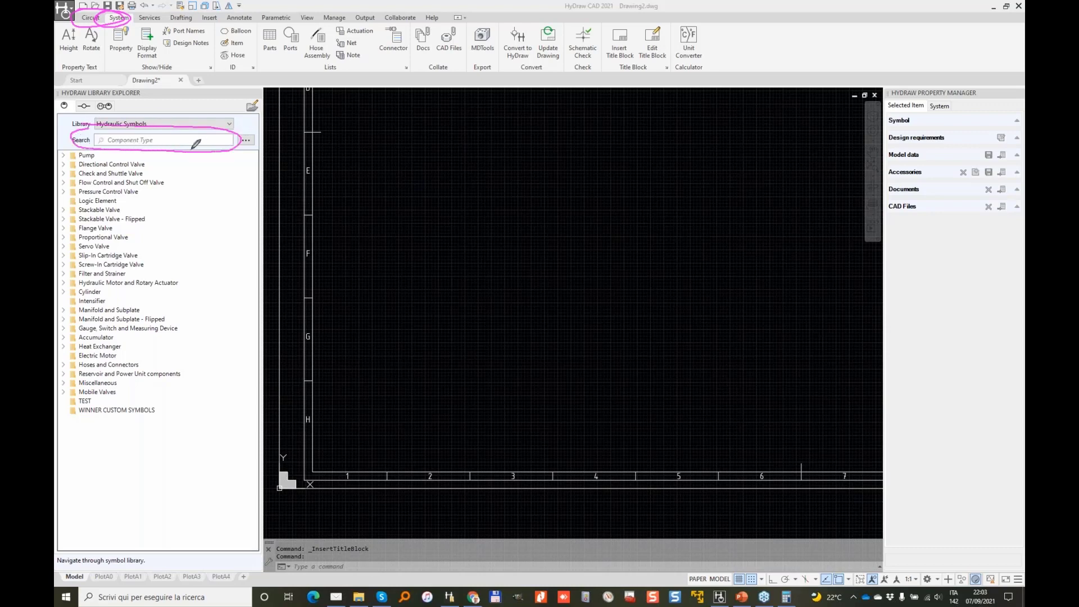
{"action": "left_click", "coordinate": [112, 140]}
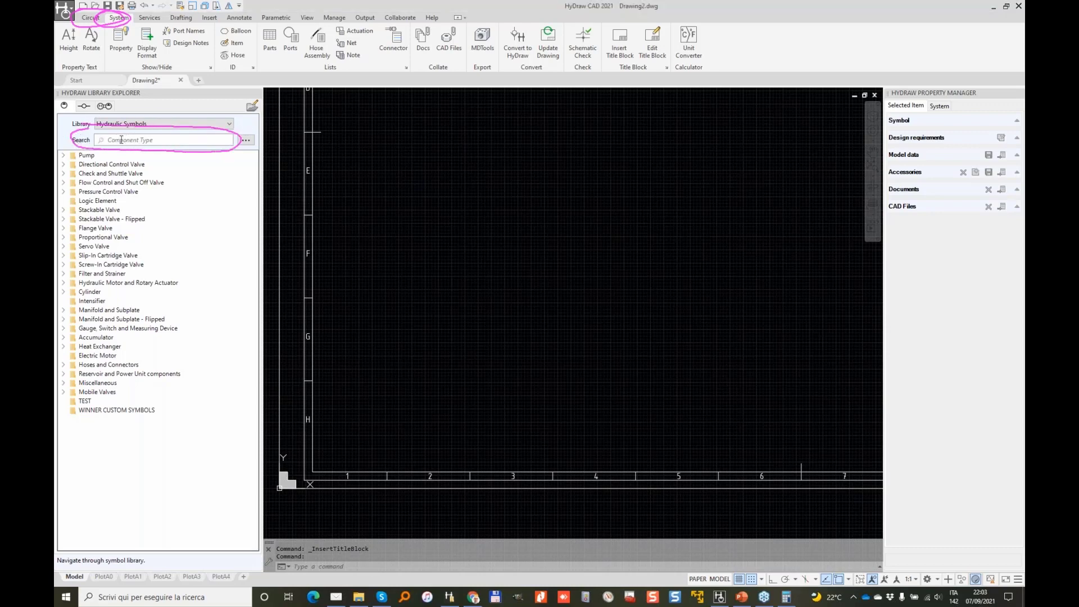
{"action": "type", "text": "pump"}
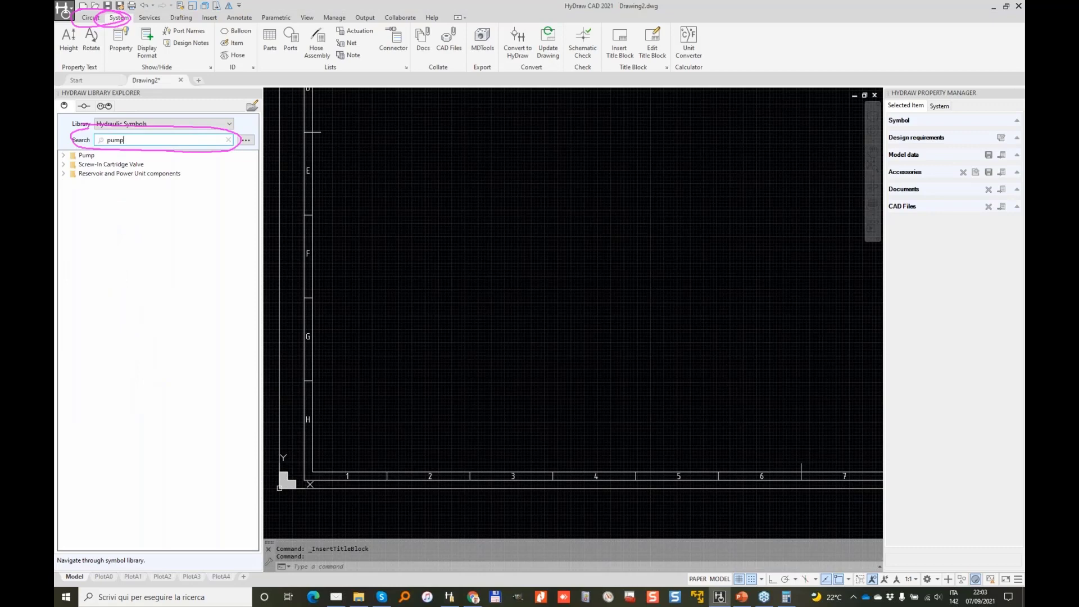
{"action": "left_click", "coordinate": [64, 157]}
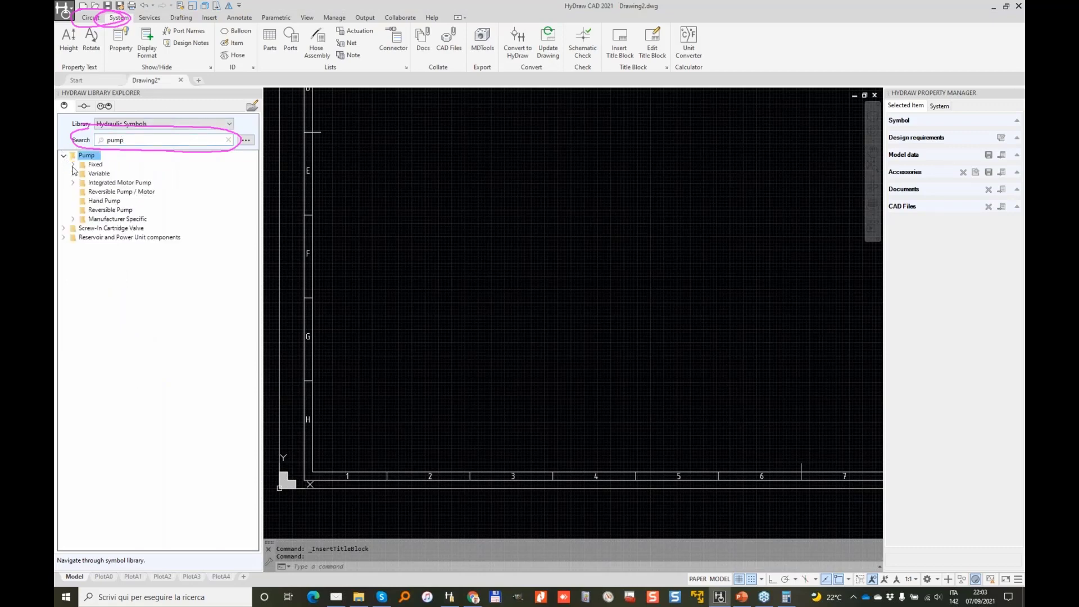
{"action": "left_click", "coordinate": [73, 165]}
{"action": "double_click", "coordinate": [97, 175]}
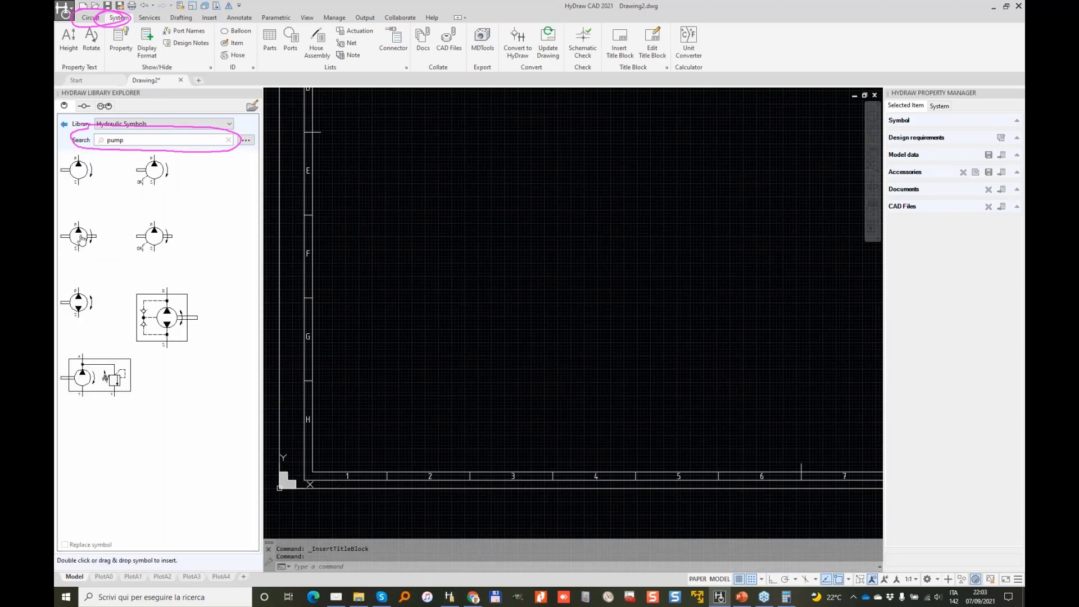
Place the one-directional fixed pump symbol with a through shaft on the sheet.
{"action": "left_click", "coordinate": [81, 239]}
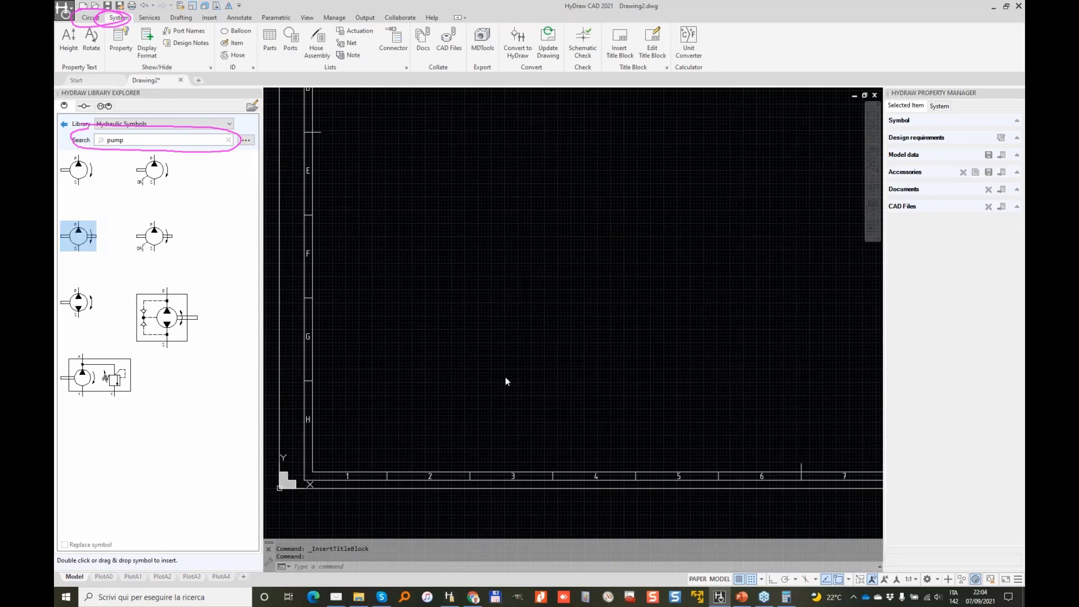
{"action": "scroll", "coordinate": [551, 334], "scroll_direction": "up", "scroll_amount": 3}
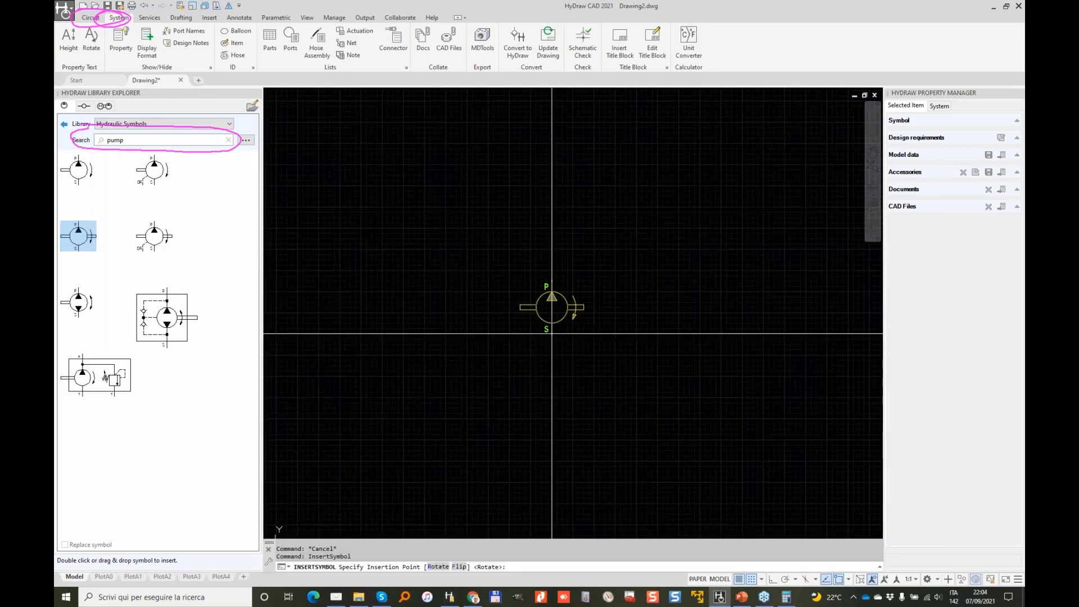
{"action": "left_click", "coordinate": [551, 333]}
Move the pump's item balloon to just above and left of the pump symbol.
{"action": "scroll", "coordinate": [607, 279], "scroll_direction": "up", "scroll_amount": 1}
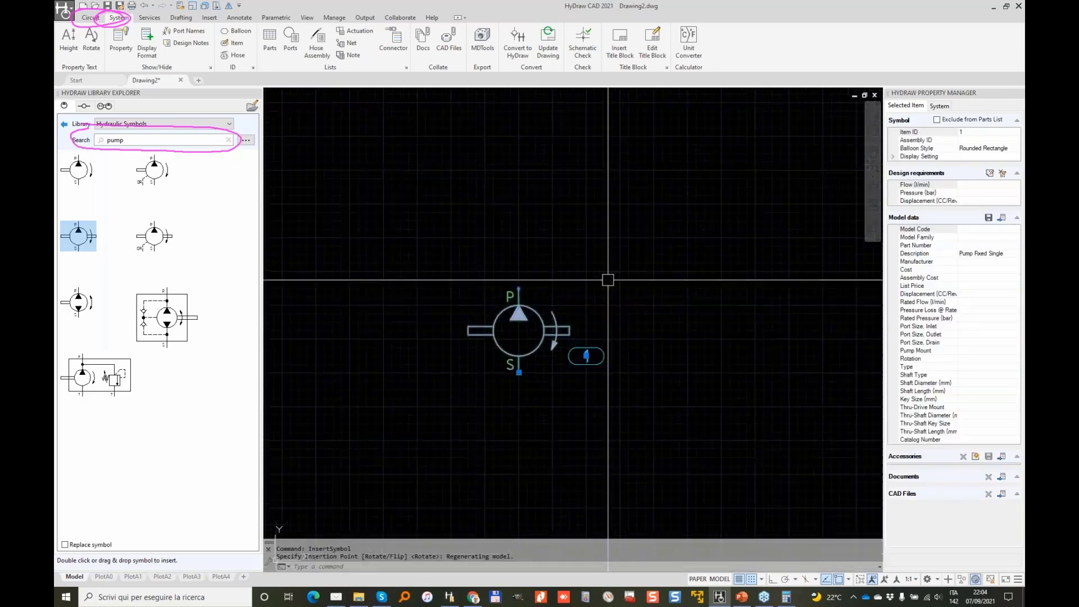
{"action": "left_click", "coordinate": [586, 356]}
{"action": "left_click", "coordinate": [477, 263]}
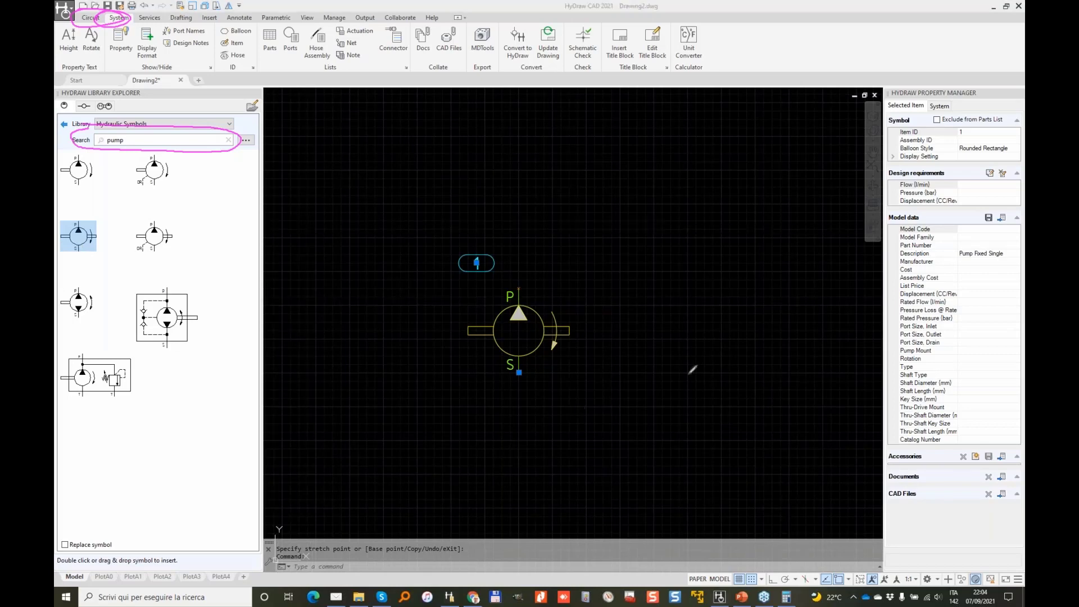
{"action": "mouse_move", "coordinate": [475, 288]}
{"action": "left_mouse_down"}
{"action": "mouse_move", "coordinate": [519, 392]}
{"action": "mouse_move", "coordinate": [445, 284]}
{"action": "left_mouse_up"}
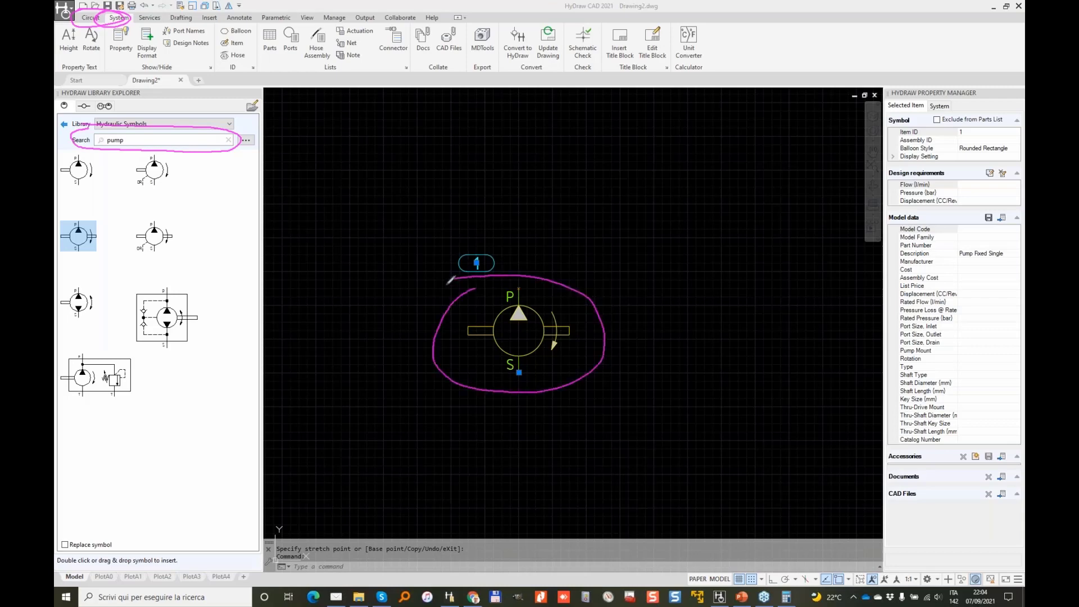
{"action": "left_click_drag", "start_coordinate": [581, 317], "coordinate": [833, 286]}
{"action": "mouse_move", "coordinate": [901, 212]}
{"action": "left_mouse_down"}
{"action": "mouse_move", "coordinate": [893, 301]}
{"action": "mouse_move", "coordinate": [911, 452]}
{"action": "left_mouse_up"}
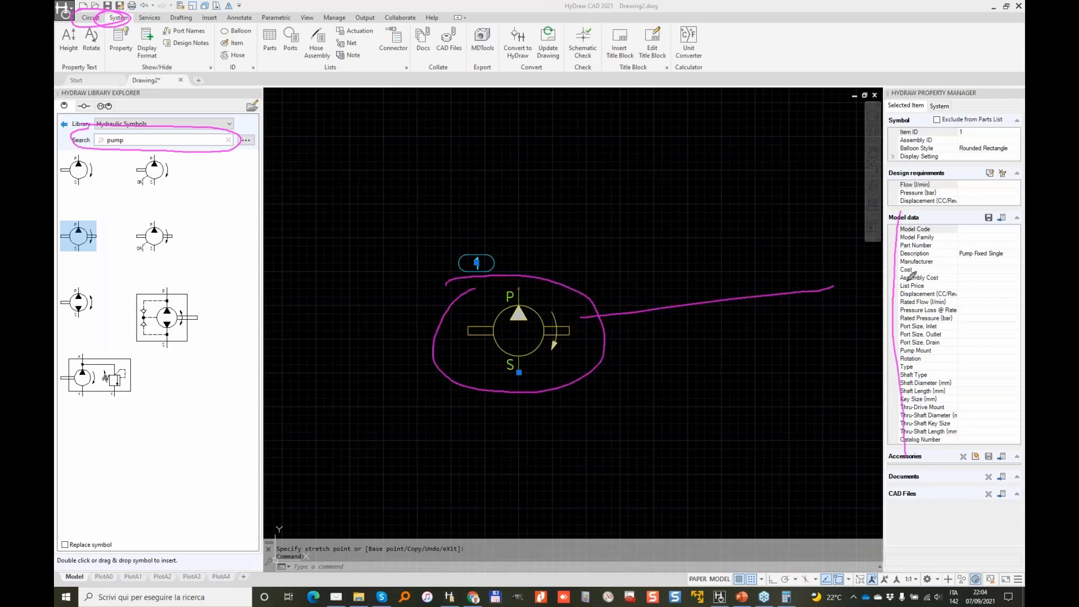
Set the pump's displacement to 120 CC/Rev in its model data.
{"action": "left_click", "coordinate": [975, 294]}
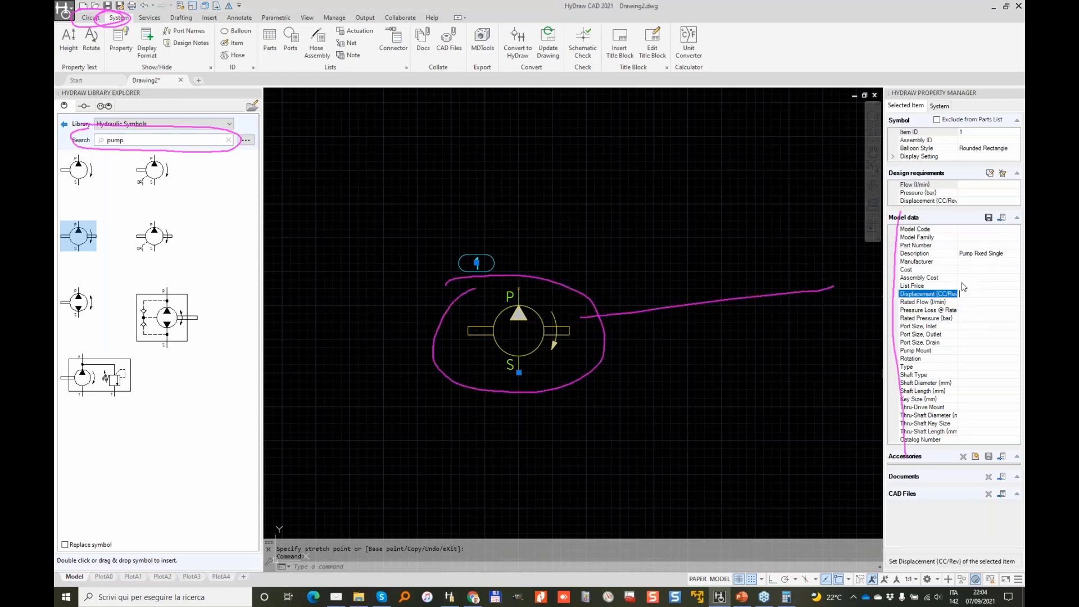
{"action": "type", "text": "1200"}
{"action": "key", "text": "Return"}
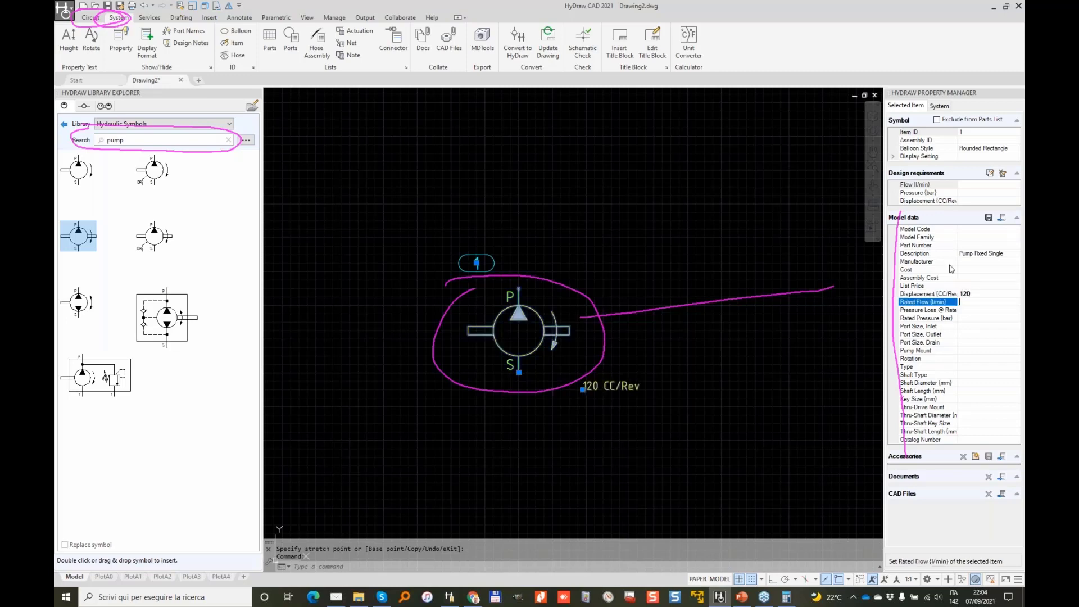
Move the displacement label up beside the pump's P port and deselect the pump.
{"action": "scroll", "coordinate": [612, 398], "scroll_direction": "up", "scroll_amount": 4}
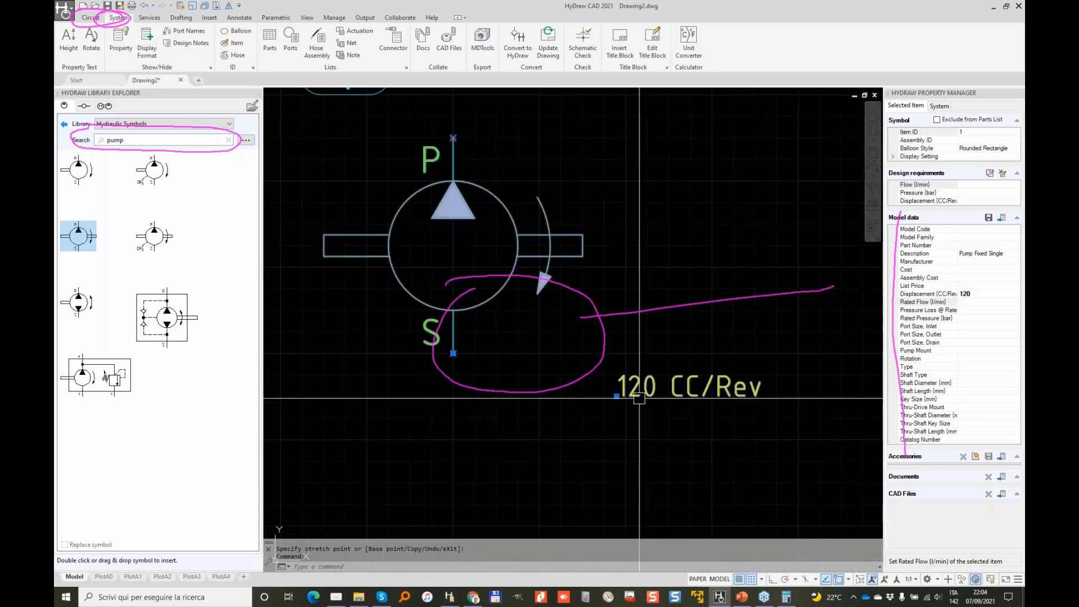
{"action": "left_click", "coordinate": [617, 397]}
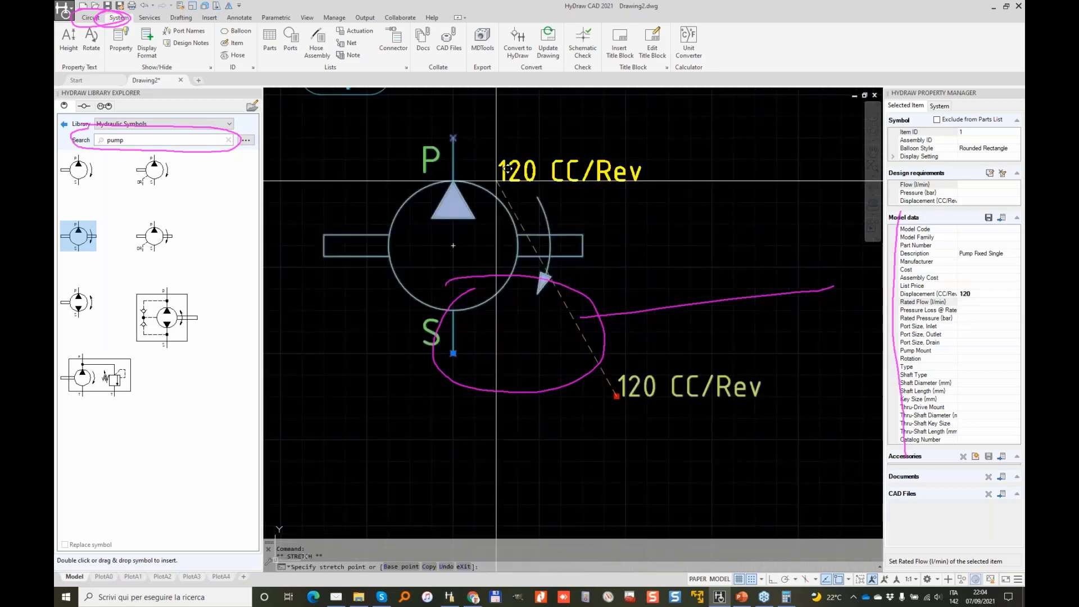
{"action": "left_click", "coordinate": [475, 159]}
{"action": "scroll", "coordinate": [625, 223], "scroll_direction": "down", "scroll_amount": 4}
{"action": "key", "text": "Escape"}
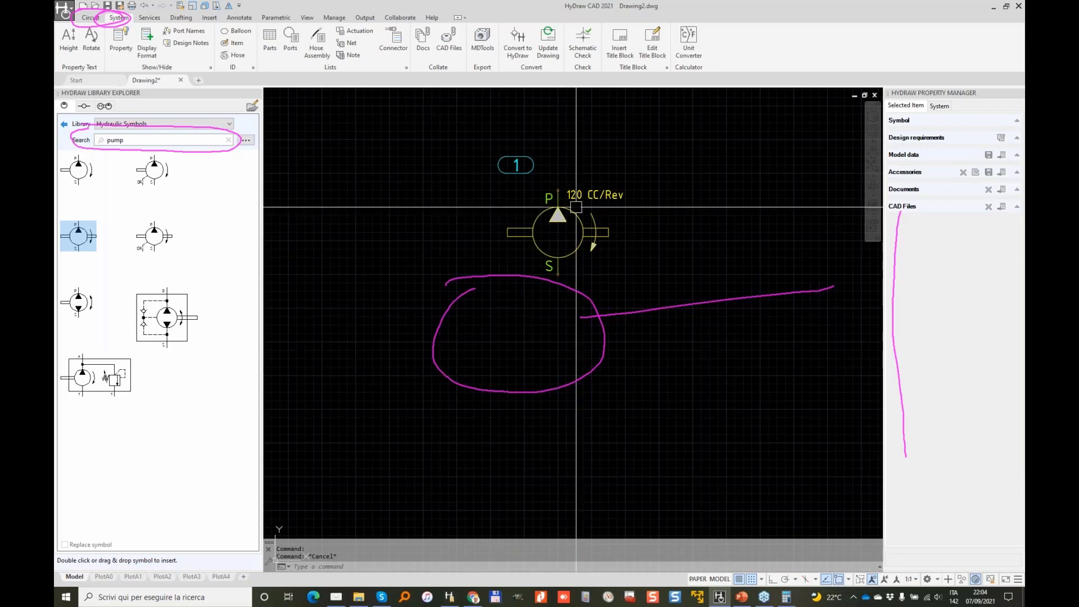
Search the symbol library for "electr" and place the basic electric motor symbol left of the pump, in line with its shaft.
{"action": "double_click", "coordinate": [114, 140]}
{"action": "type", "text": "electr"}
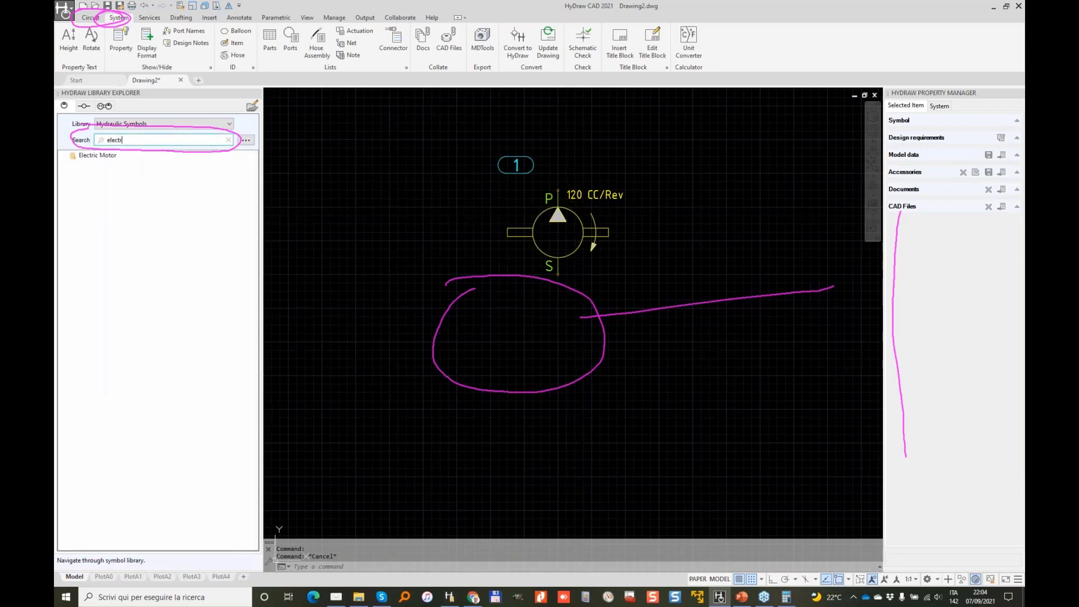
{"action": "double_click", "coordinate": [92, 156]}
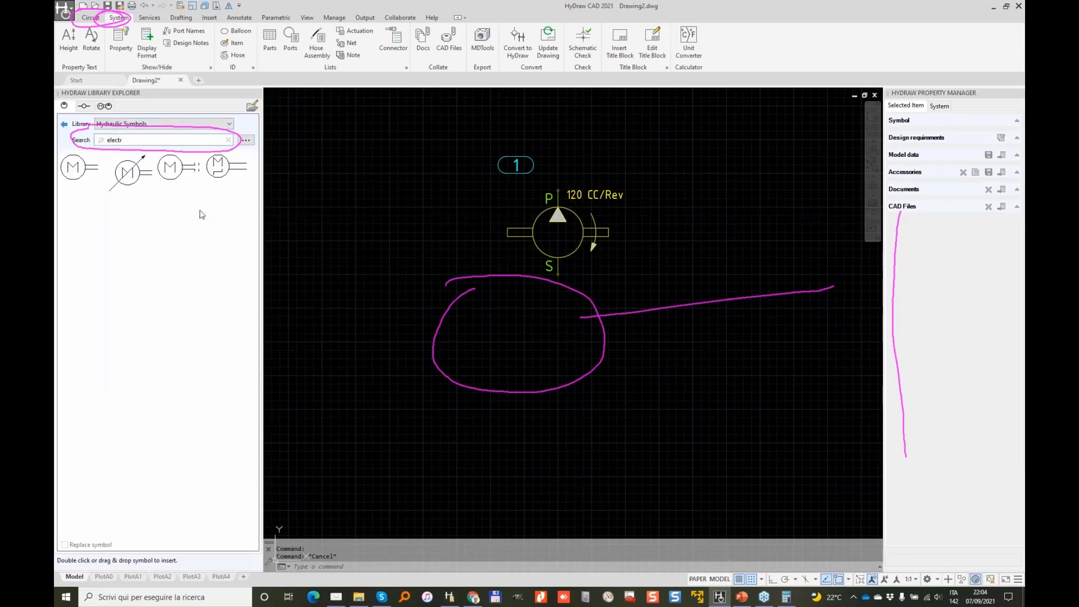
{"action": "double_click", "coordinate": [77, 163]}
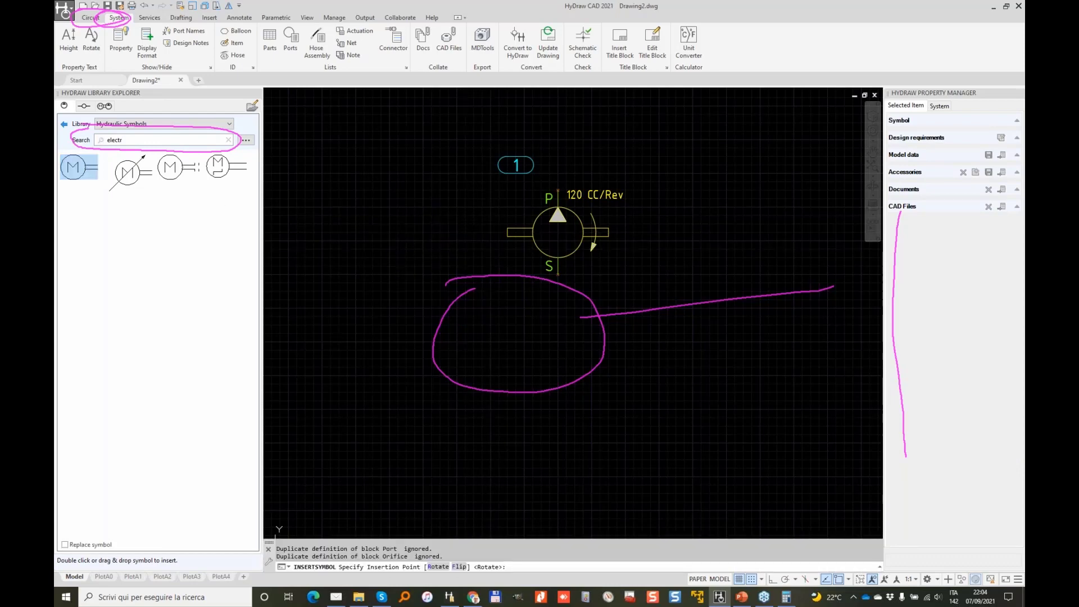
{"action": "left_click", "coordinate": [490, 232]}
{"action": "scroll", "coordinate": [509, 231], "scroll_direction": "up", "scroll_amount": 2}
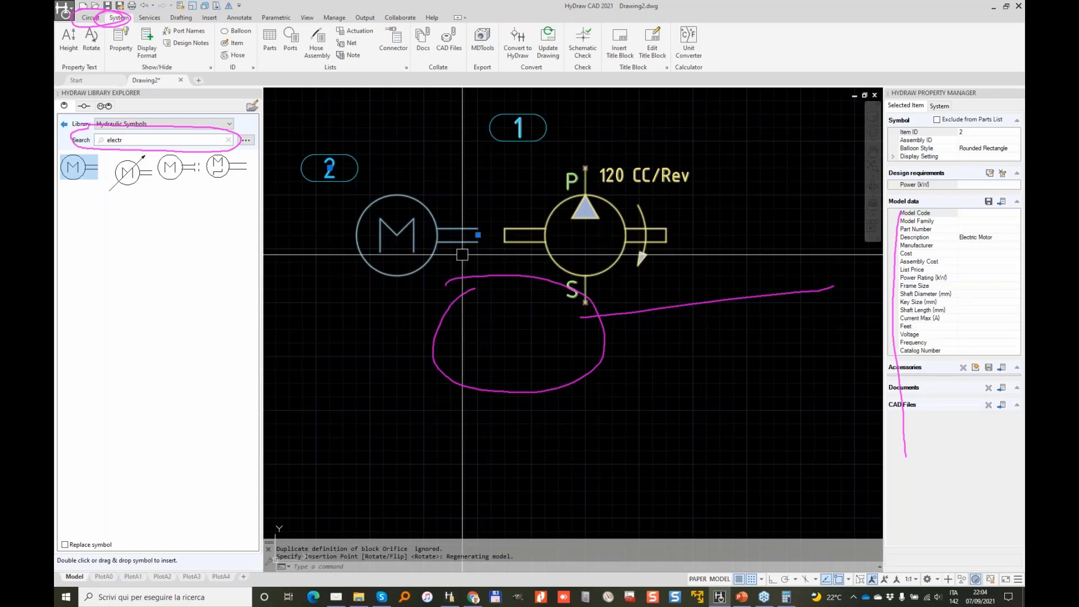
Search the symbol library for "coupl" and place the coupling set symbol between the motor and pump shafts.
{"action": "double_click", "coordinate": [114, 140]}
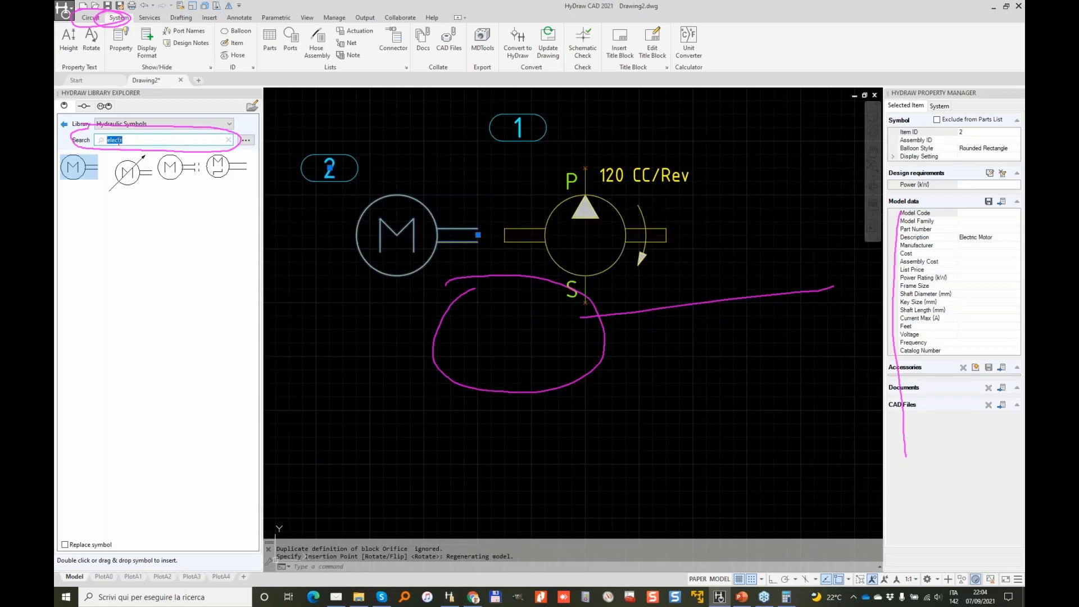
{"action": "type", "text": "coupl"}
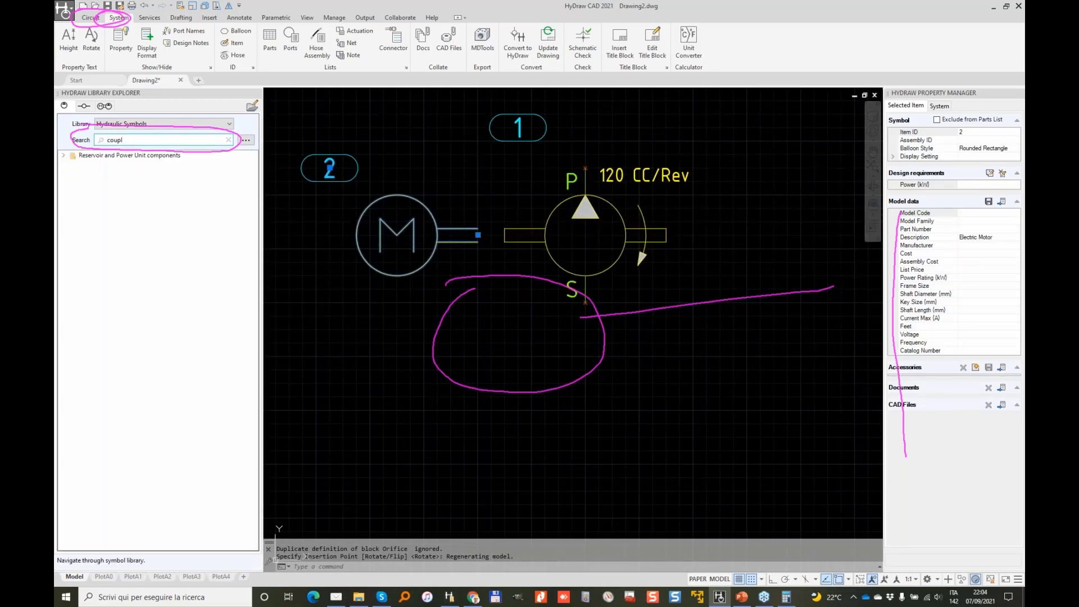
{"action": "left_click", "coordinate": [65, 156]}
{"action": "left_click", "coordinate": [70, 164]}
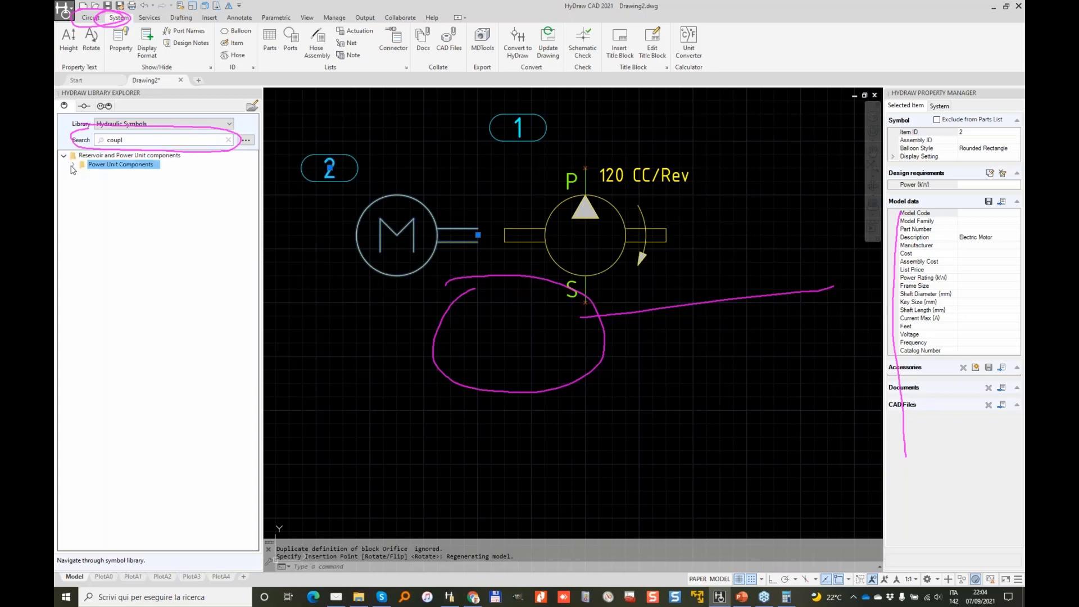
{"action": "left_click", "coordinate": [108, 177]}
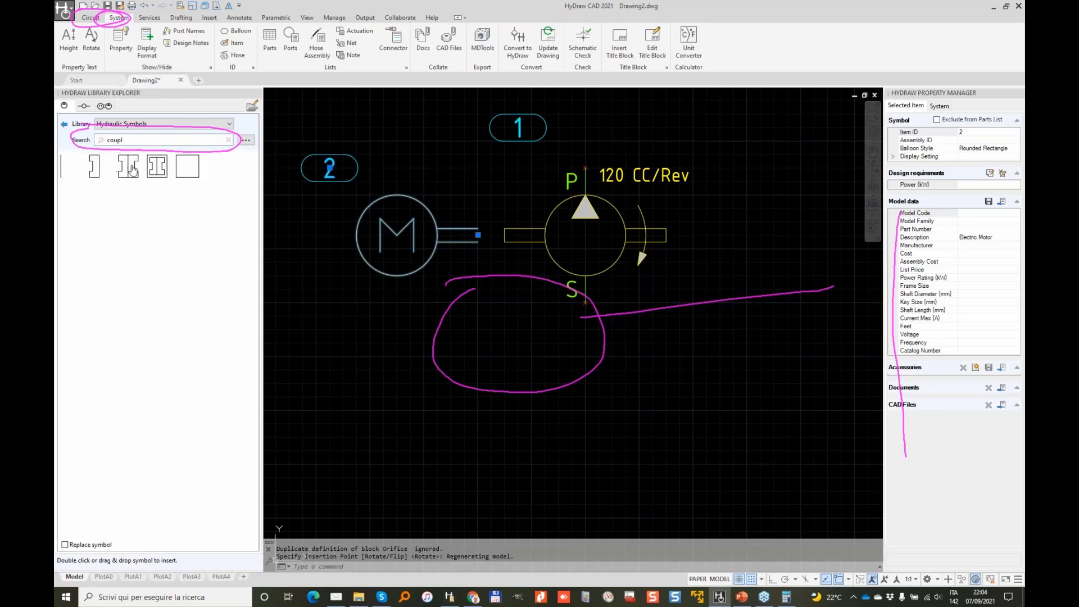
{"action": "left_click", "coordinate": [140, 167]}
{"action": "left_click_drag", "start_coordinate": [452, 211], "coordinate": [492, 235]}
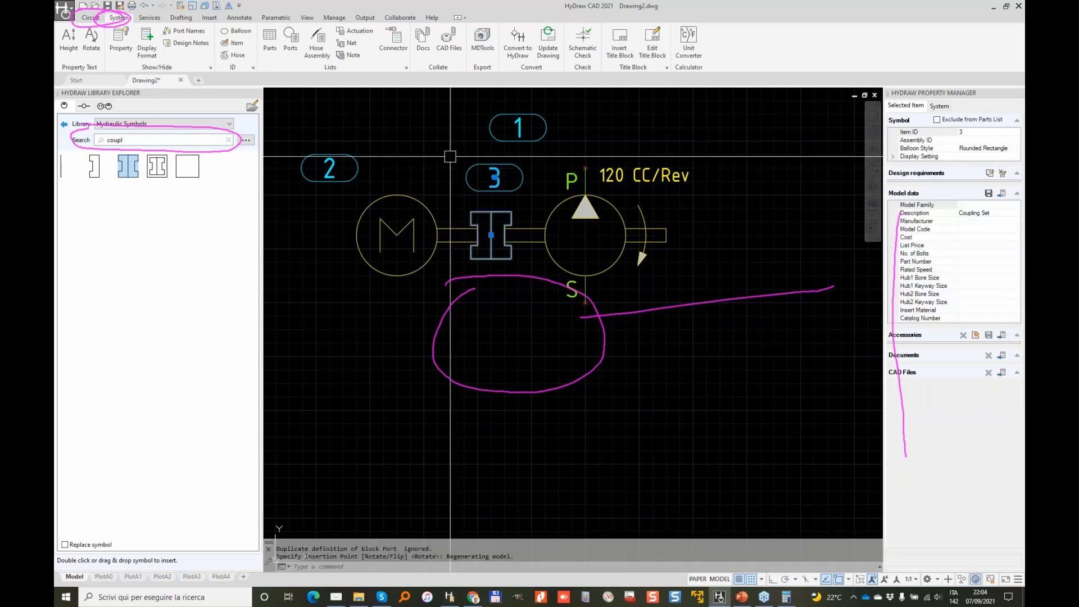
Search the symbol library for "adapt" and place the motor/pump adapter symbol around the coupling between motor and pump.
{"action": "double_click", "coordinate": [115, 140]}
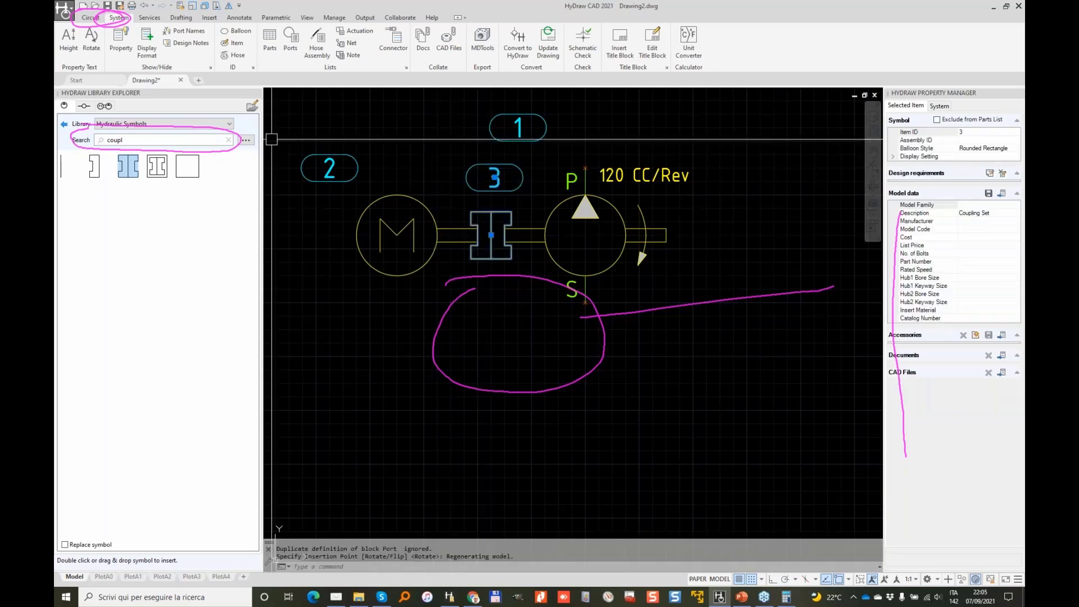
{"action": "type", "text": "ada"}
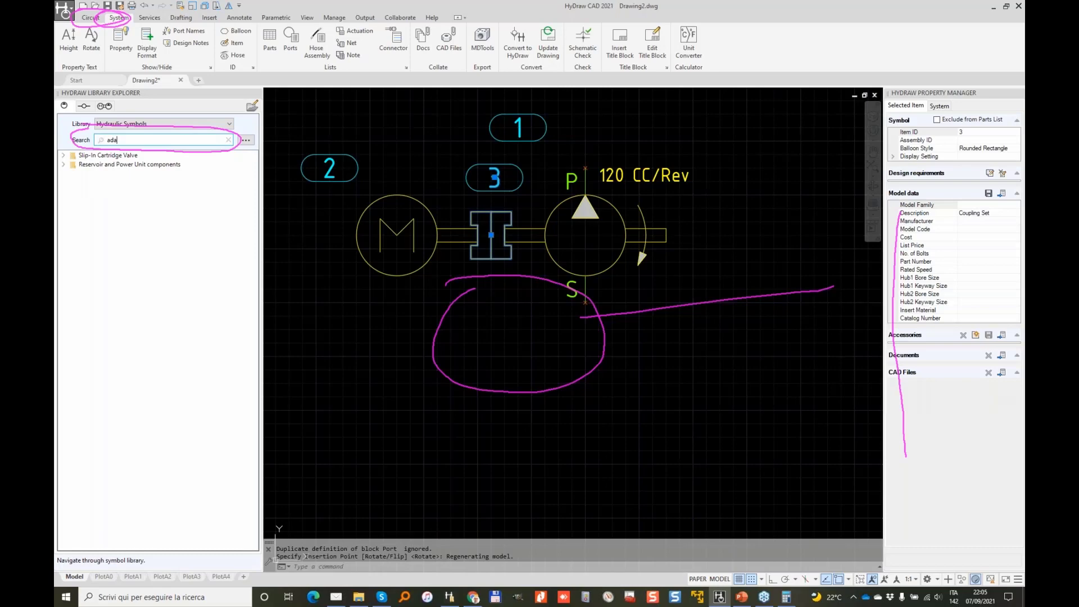
{"action": "type", "text": "pt"}
{"action": "left_click", "coordinate": [64, 165]}
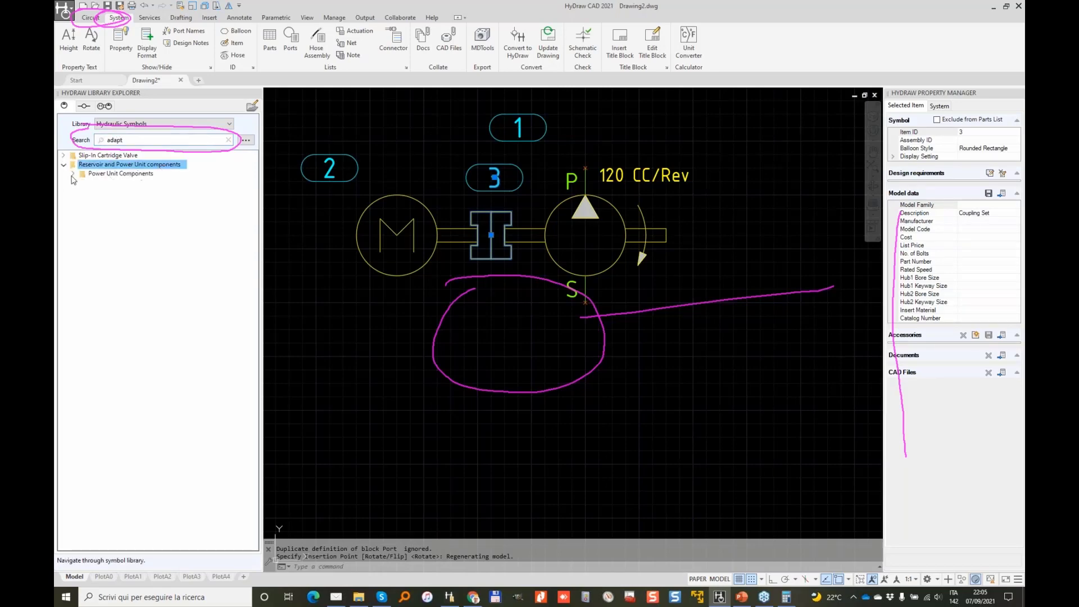
{"action": "left_click", "coordinate": [73, 174]}
{"action": "double_click", "coordinate": [136, 183]}
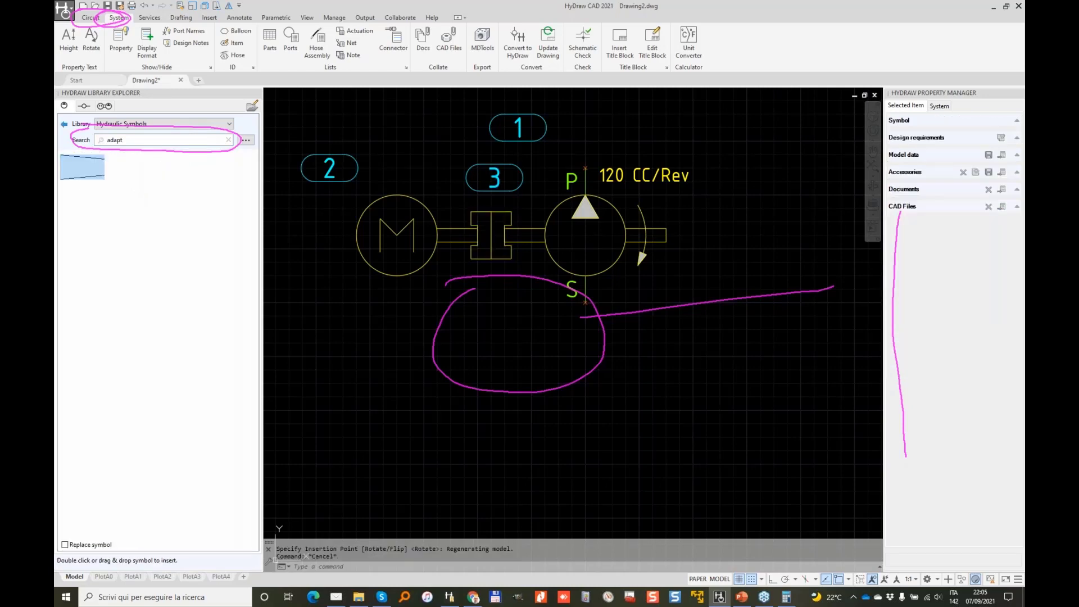
{"action": "left_click", "coordinate": [478, 235]}
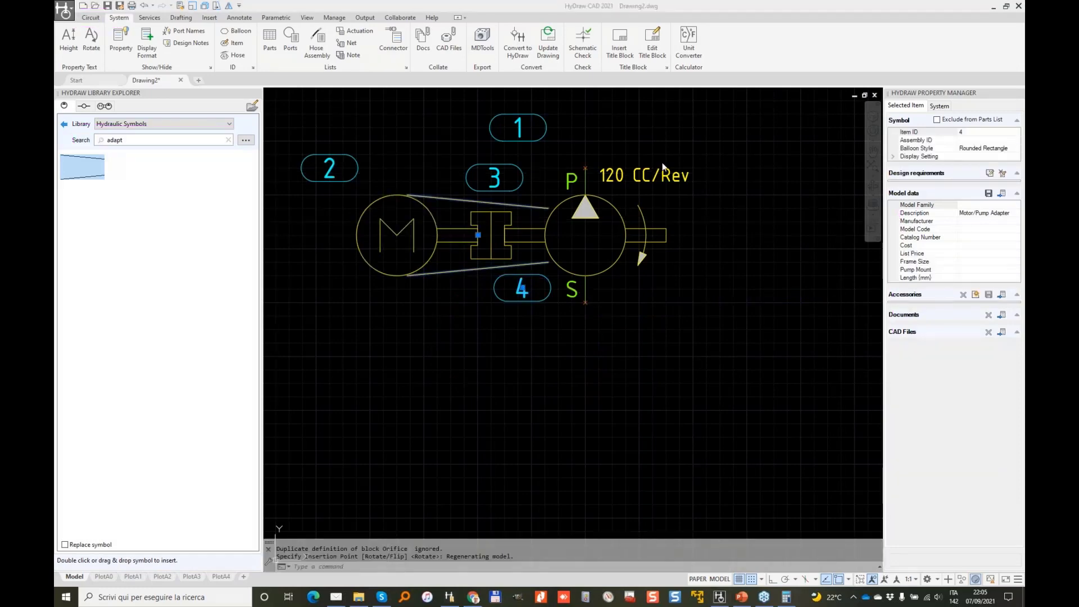
Set the electric motor's power rating to 100 kW in its model data.
{"action": "left_click", "coordinate": [409, 226]}
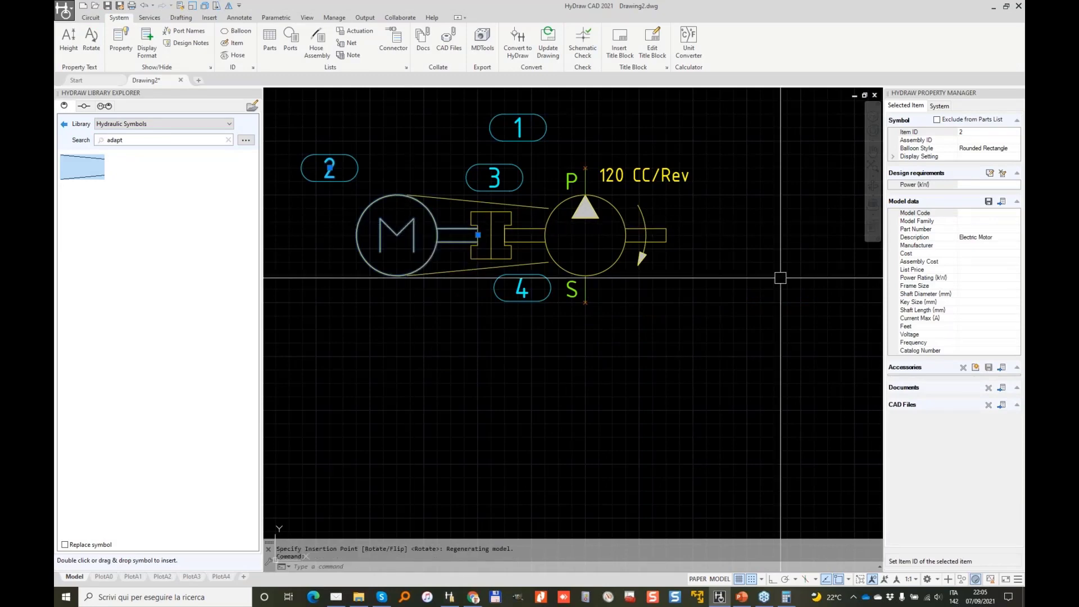
{"action": "left_click", "coordinate": [977, 279]}
{"action": "type", "text": "100"}
{"action": "key", "text": "Return"}
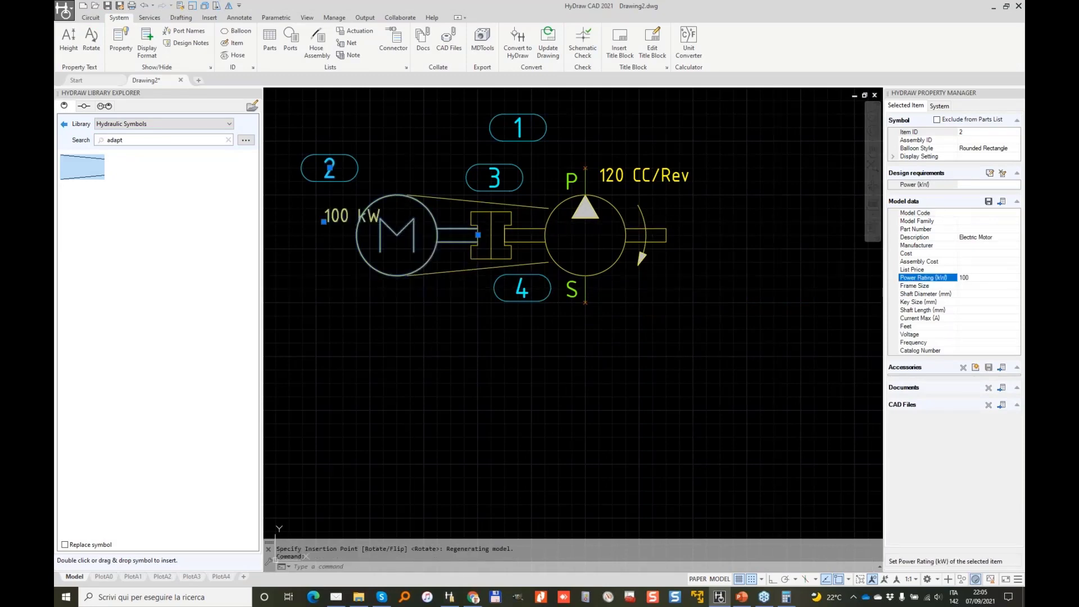
Move the motor's 100 kW label above the motor symbol and its item balloon directly above that label.
{"action": "scroll", "coordinate": [325, 220], "scroll_direction": "up", "scroll_amount": 5}
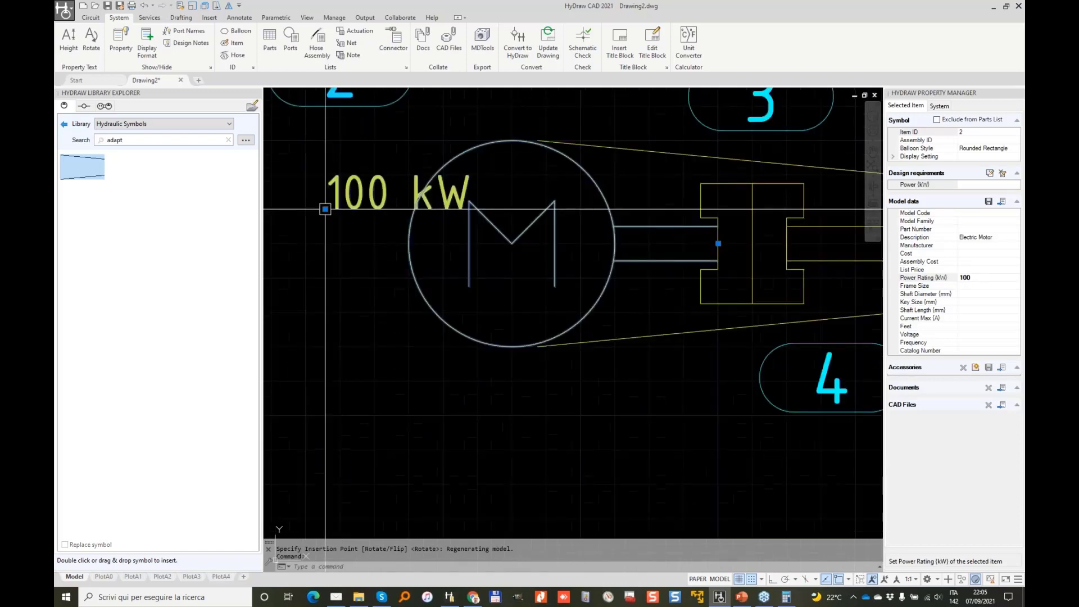
{"action": "left_click", "coordinate": [325, 209]}
{"action": "middle_click_drag", "start_coordinate": [420, 197], "coordinate": [509, 366]}
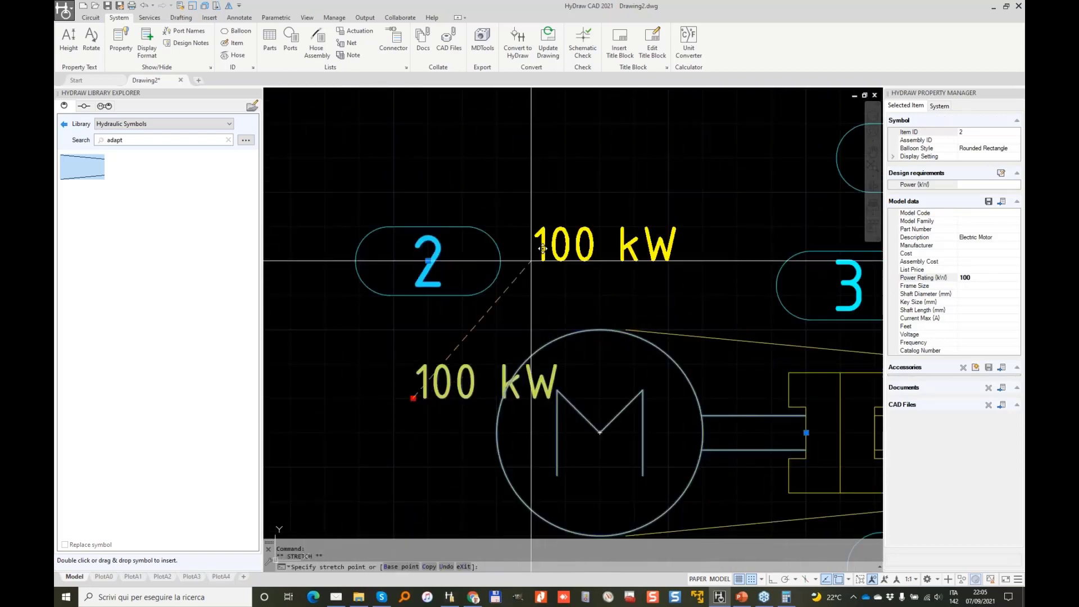
{"action": "left_click", "coordinate": [531, 260]}
{"action": "left_click", "coordinate": [428, 260]}
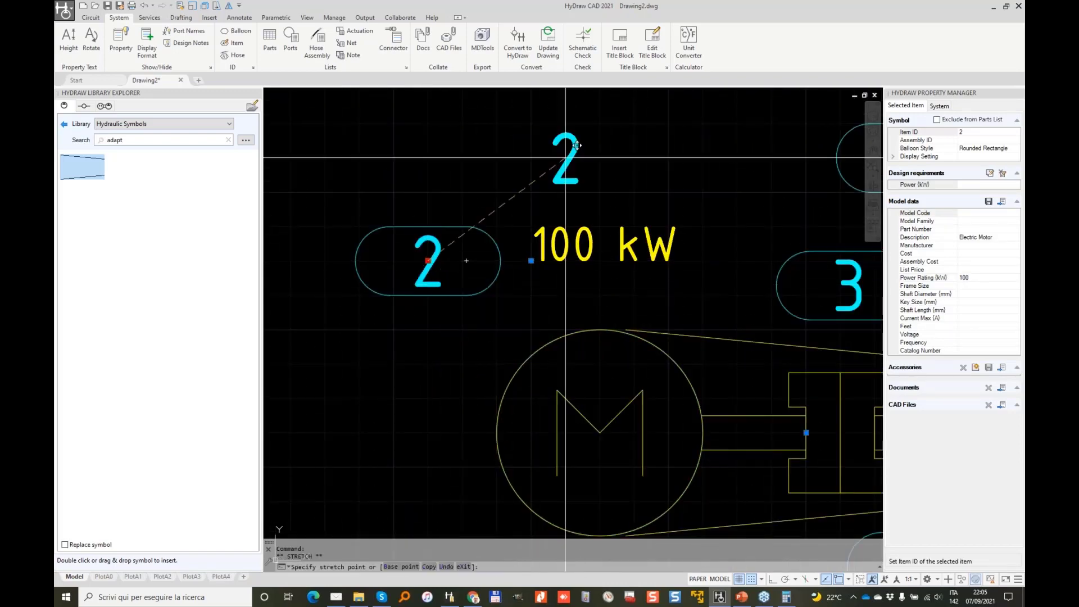
{"action": "scroll", "coordinate": [731, 267], "scroll_direction": "down", "scroll_amount": 4}
{"action": "middle_click_drag", "start_coordinate": [753, 260], "coordinate": [506, 232]}
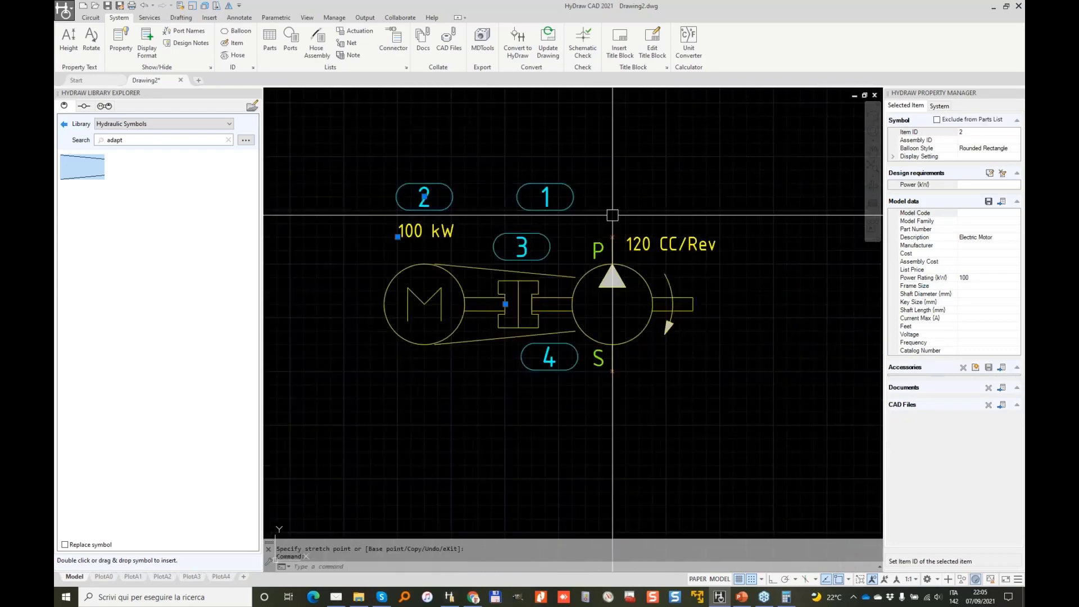
Try the Circle balloon style on the motor, switch it back to Rounded Rectangle, and deselect the motor.
{"action": "scroll", "coordinate": [552, 320], "scroll_direction": "down", "scroll_amount": 2}
{"action": "scroll", "coordinate": [509, 266], "scroll_direction": "up", "scroll_amount": 5}
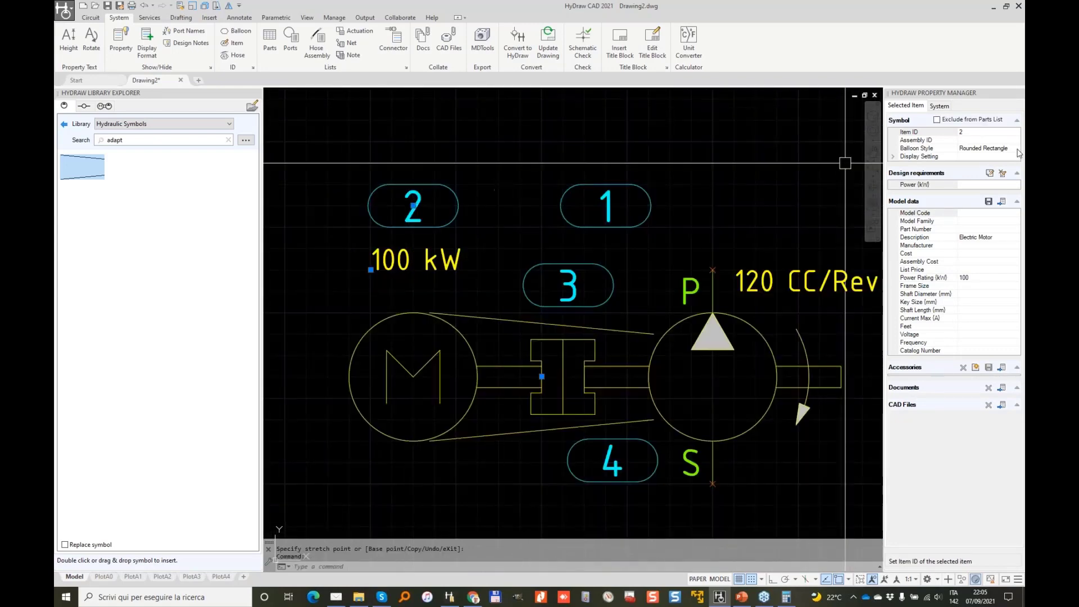
{"action": "left_click", "coordinate": [981, 149]}
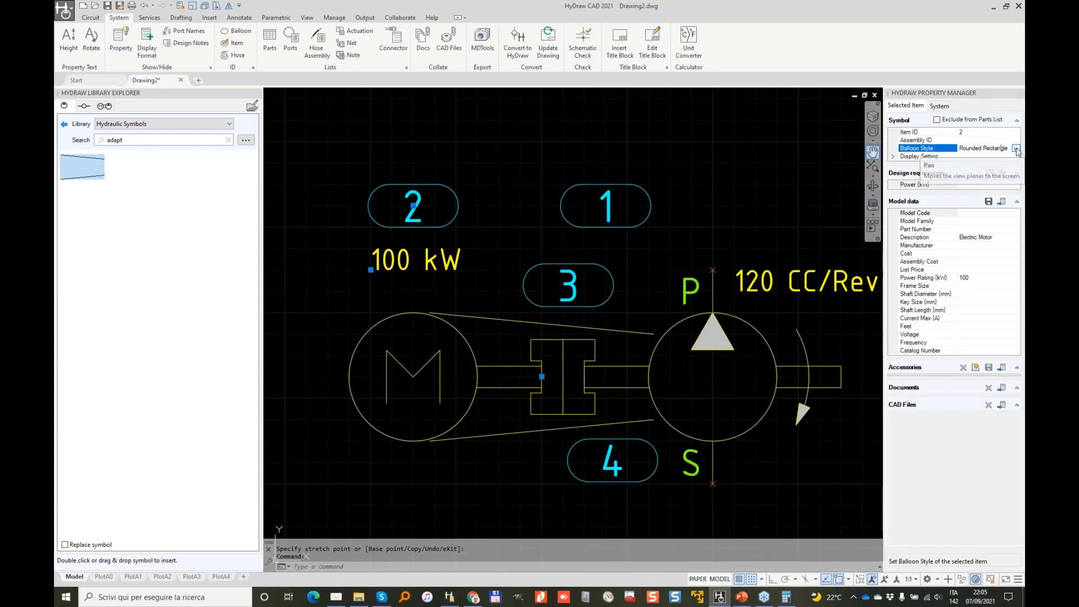
{"action": "left_click", "coordinate": [1016, 149]}
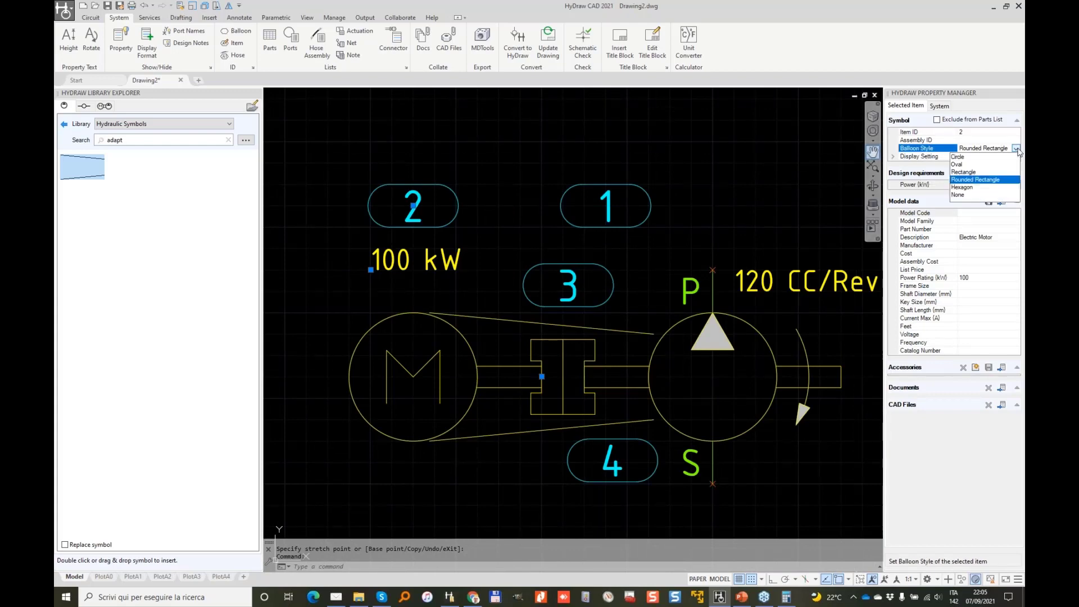
{"action": "left_click", "coordinate": [959, 158]}
{"action": "left_click", "coordinate": [1016, 148]}
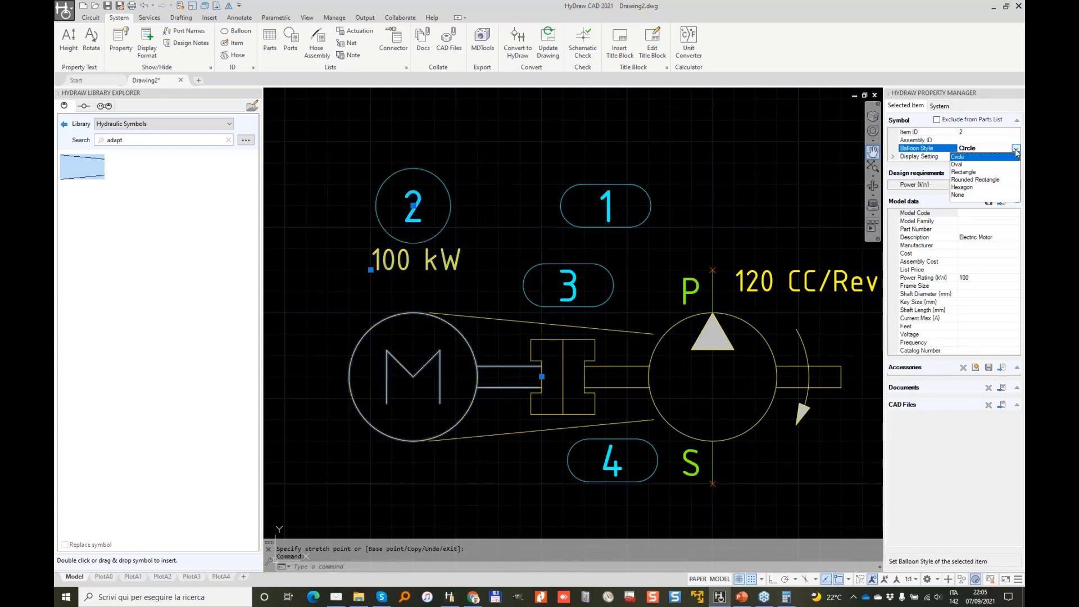
{"action": "left_click", "coordinate": [984, 180]}
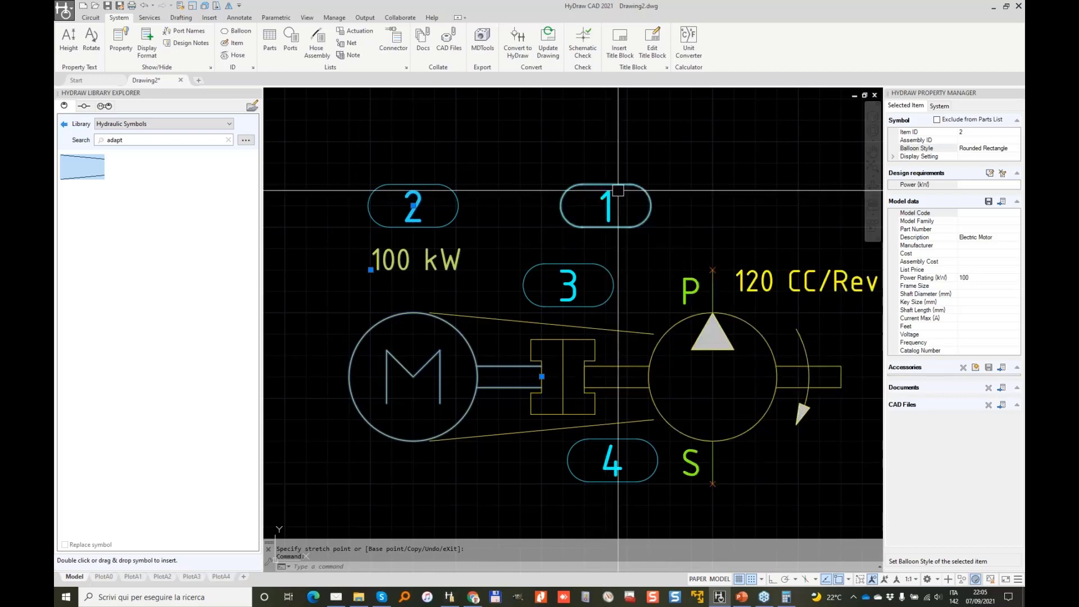
{"action": "key", "text": "Escape"}
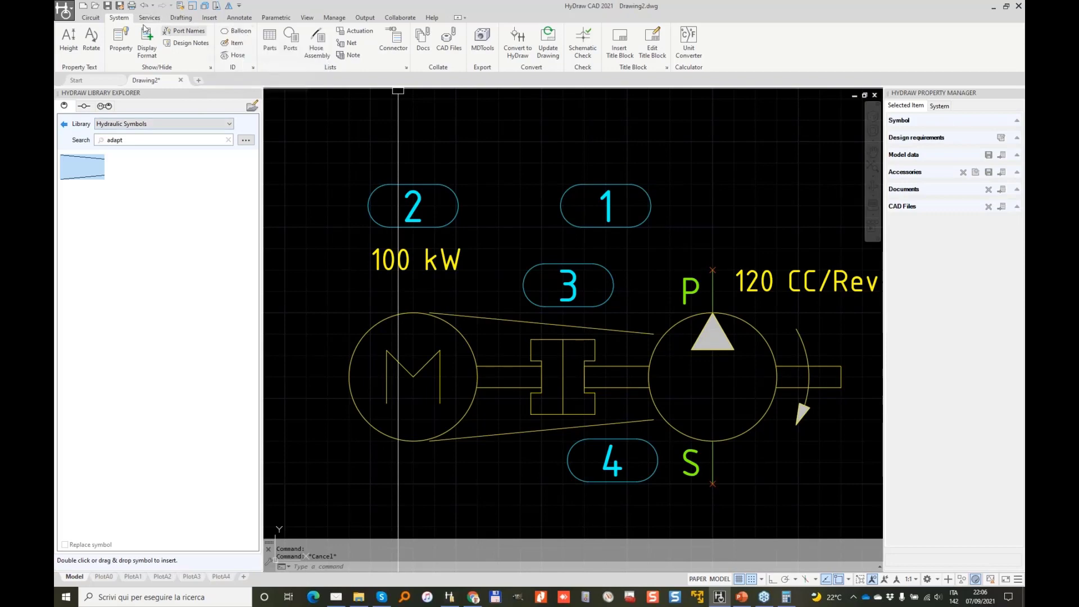
Open the HyDraw options with the YO command, review the document's balloon type settings, and close them without changes.
{"action": "left_click", "coordinate": [90, 18]}
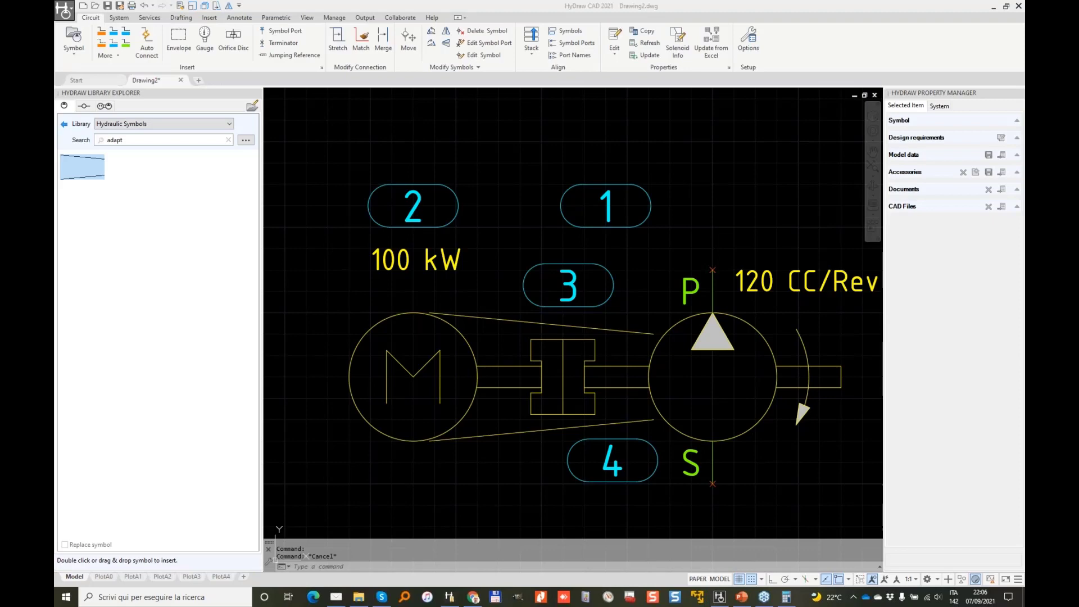
{"action": "left_click_drag", "start_coordinate": [104, 6], "coordinate": [112, 10]}
{"action": "mouse_move", "coordinate": [746, 16]}
{"action": "left_mouse_down"}
{"action": "mouse_move", "coordinate": [731, 84]}
{"action": "mouse_move", "coordinate": [778, 33]}
{"action": "mouse_move", "coordinate": [756, 5]}
{"action": "mouse_move", "coordinate": [745, 55]}
{"action": "left_mouse_up"}
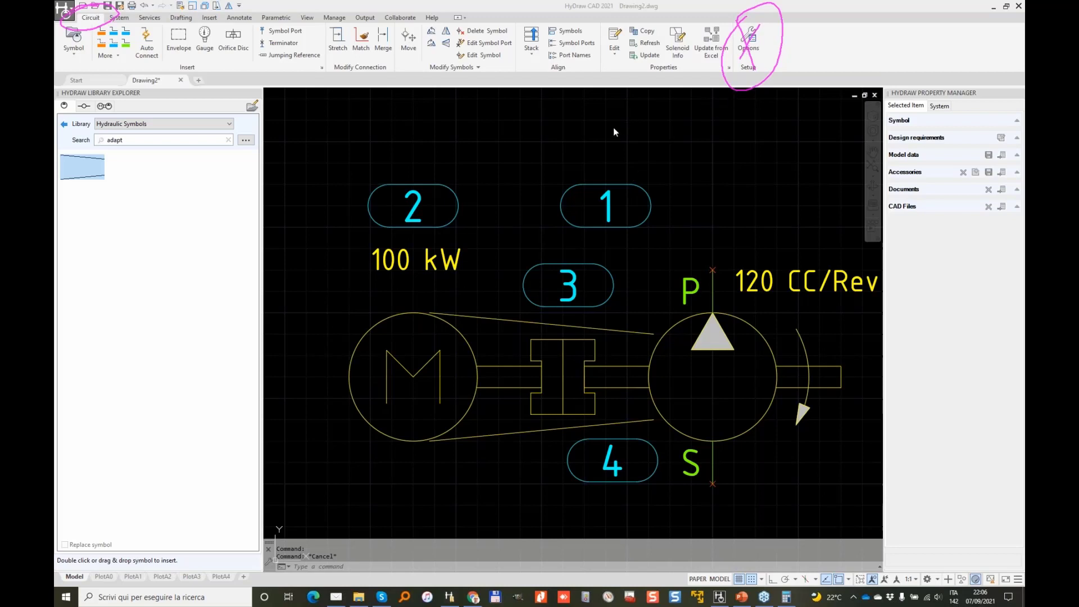
{"action": "type", "text": "YO"}
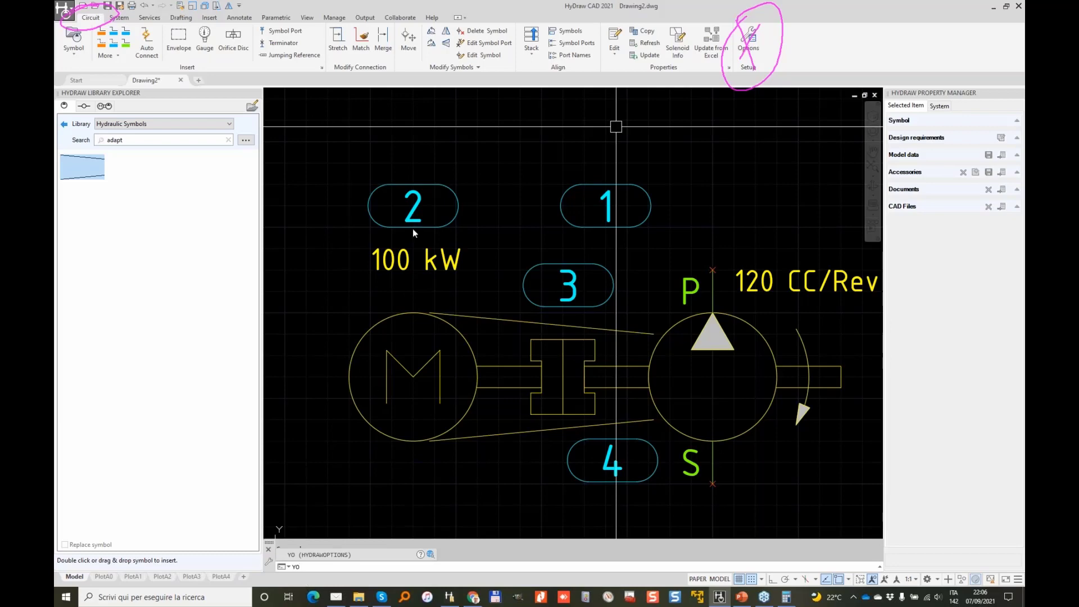
{"action": "key", "text": "Escape"}
{"action": "type", "text": "YO"}
{"action": "key", "text": "Return"}
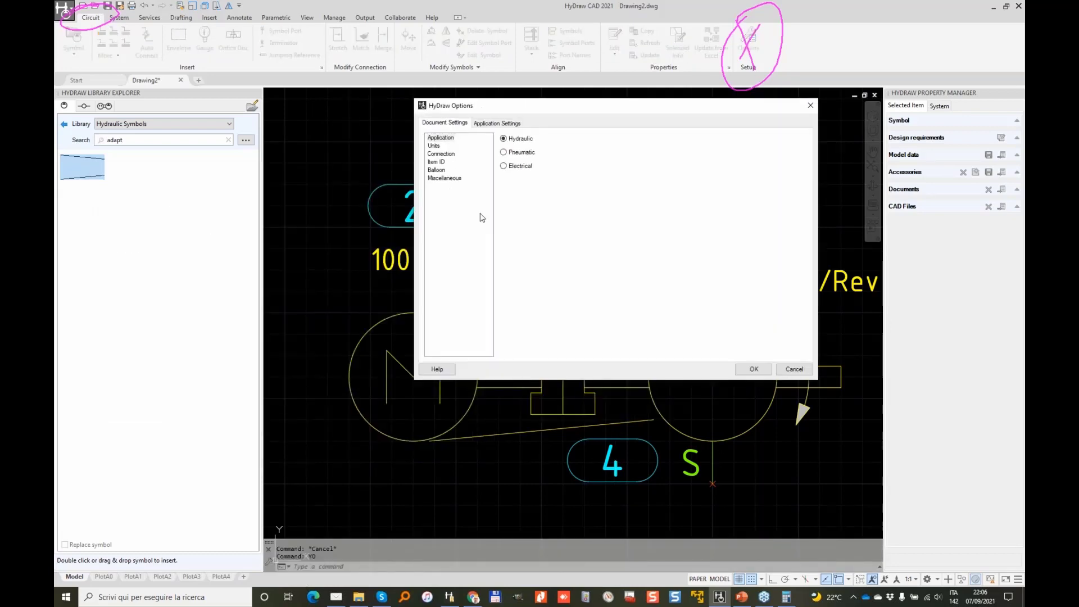
{"action": "left_click", "coordinate": [441, 170]}
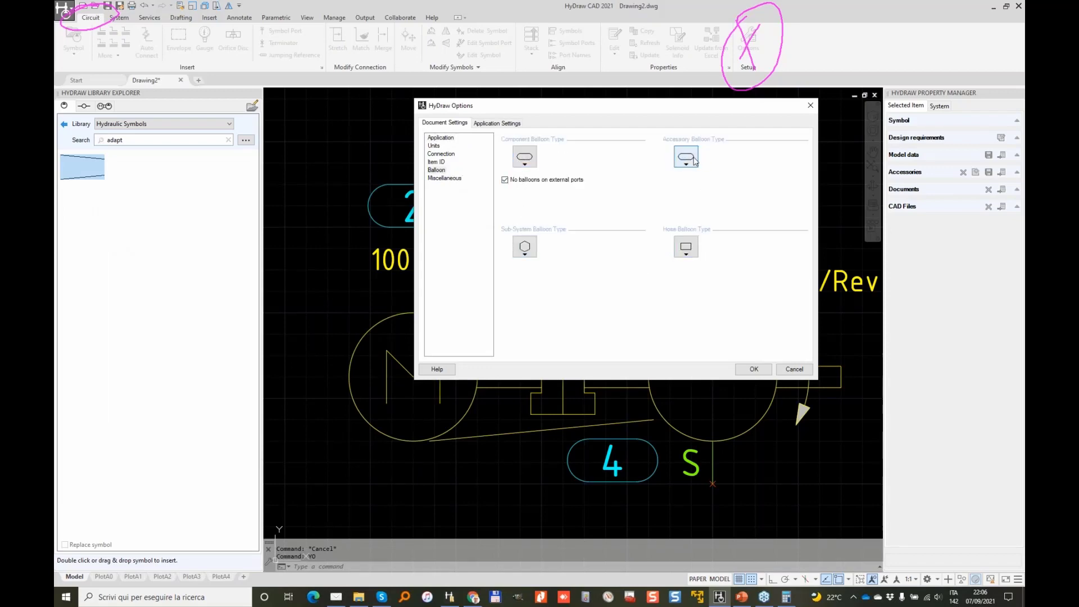
{"action": "left_click", "coordinate": [796, 371]}
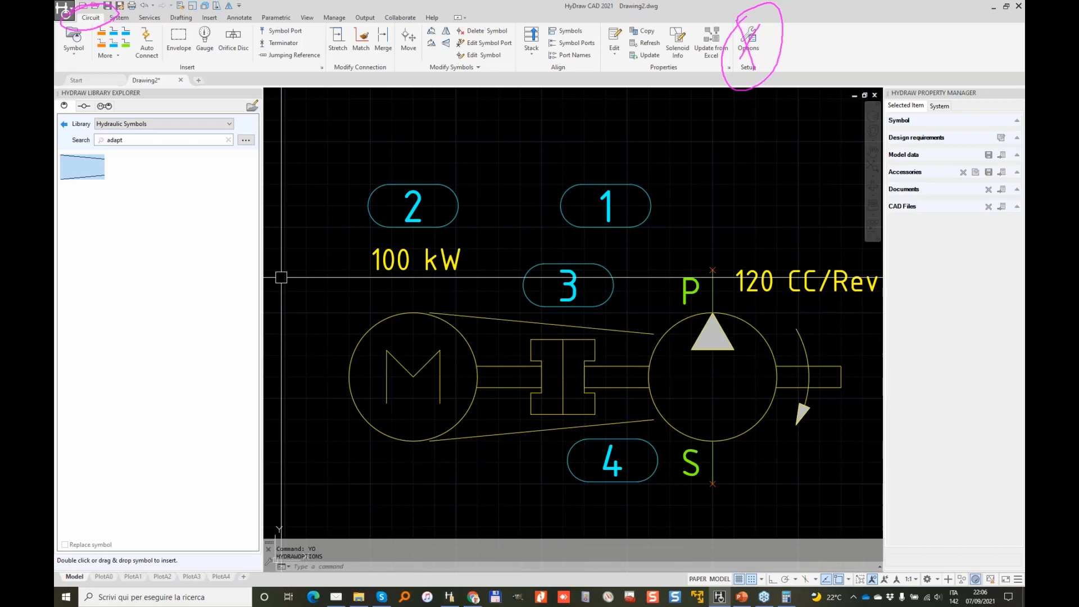
{"action": "key", "text": "Escape"}
Clear the search term from the symbol library.
{"action": "scroll", "coordinate": [421, 277], "scroll_direction": "down", "scroll_amount": 5}
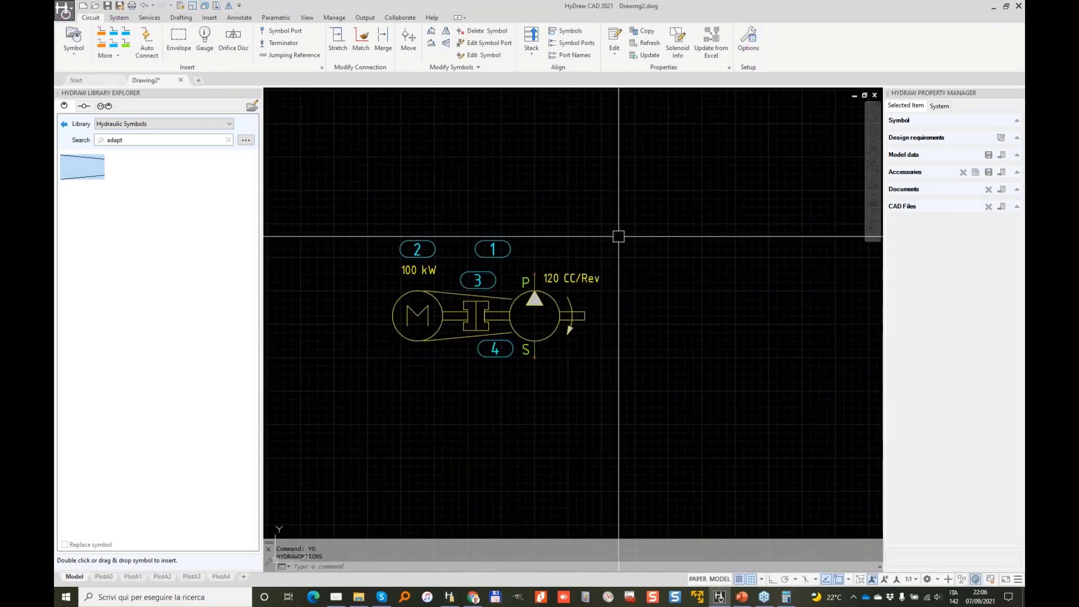
{"action": "middle_click_drag", "start_coordinate": [658, 287], "coordinate": [620, 270]}
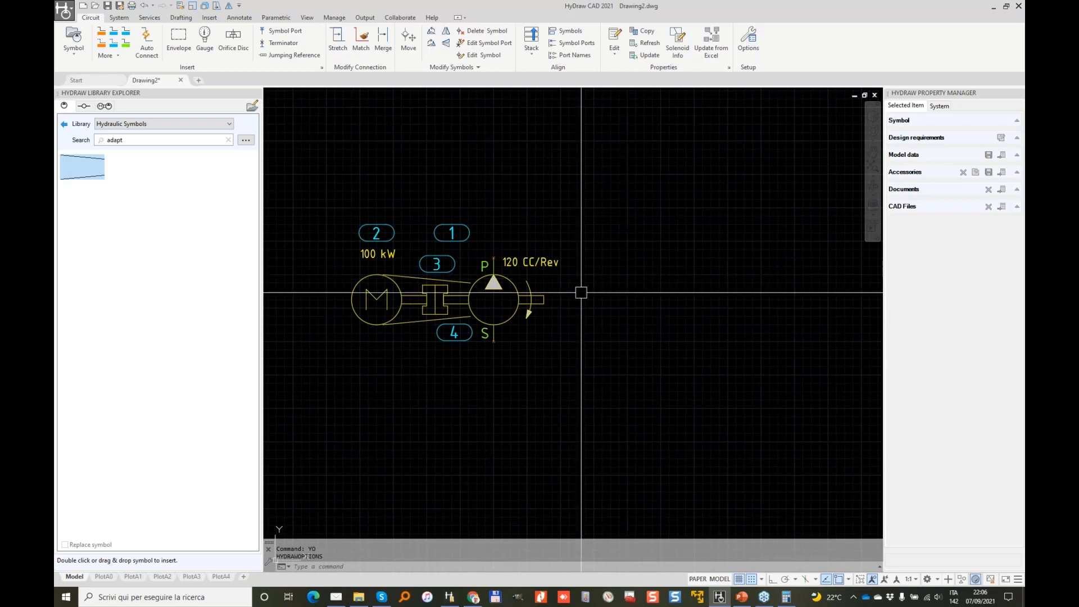
{"action": "left_click", "coordinate": [229, 140]}
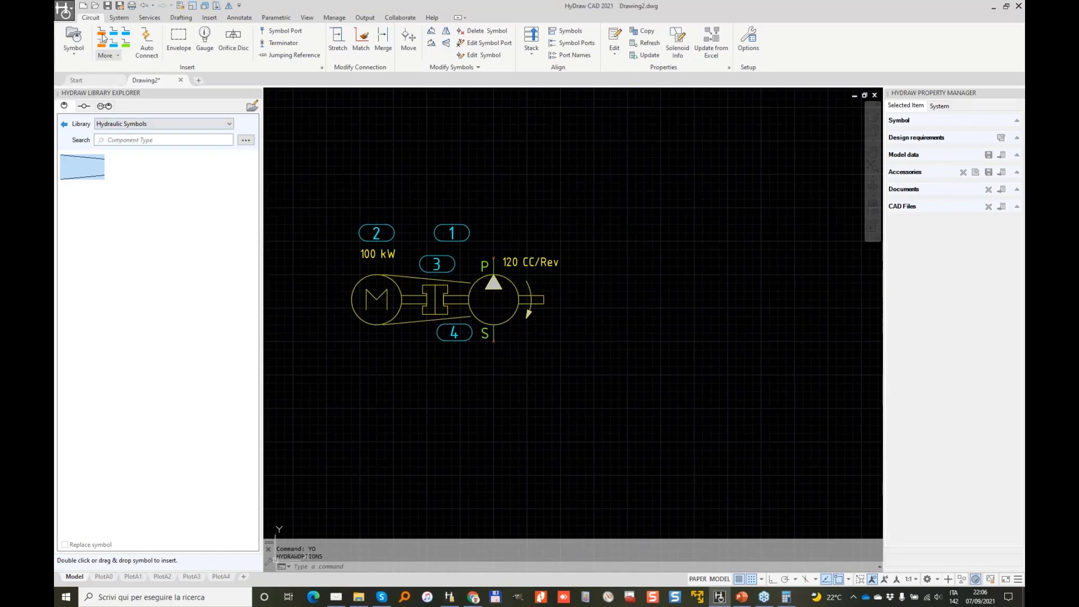
Start saving the drawing and create a new folder named SeptWebinar inside the Webinars folder.
{"action": "left_click", "coordinate": [108, 7]}
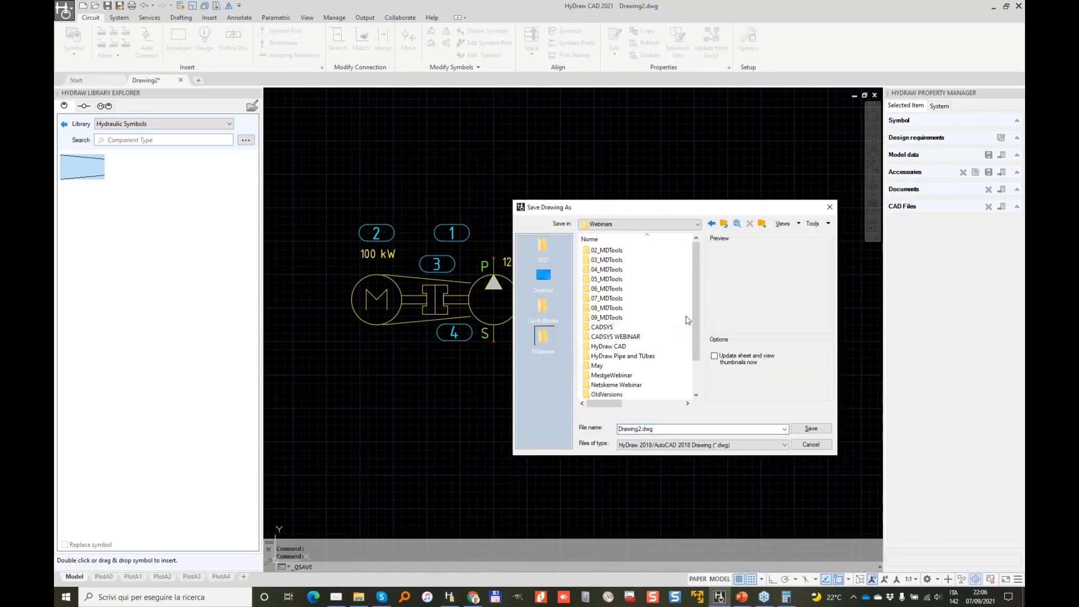
{"action": "scroll", "coordinate": [682, 308], "scroll_direction": "down", "scroll_amount": 2}
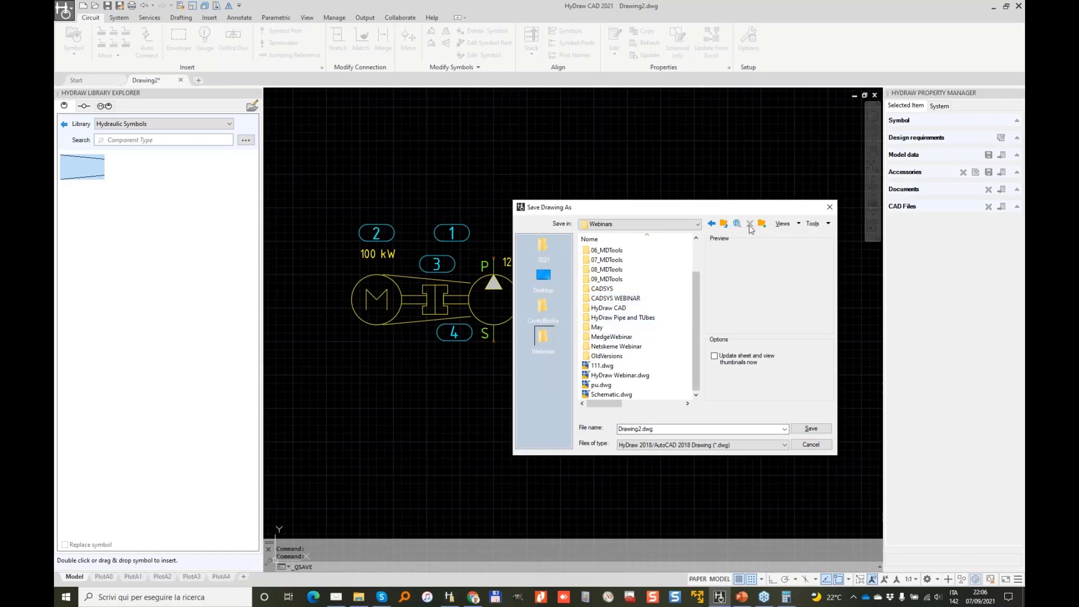
{"action": "scroll", "coordinate": [670, 290], "scroll_direction": "up", "scroll_amount": 2}
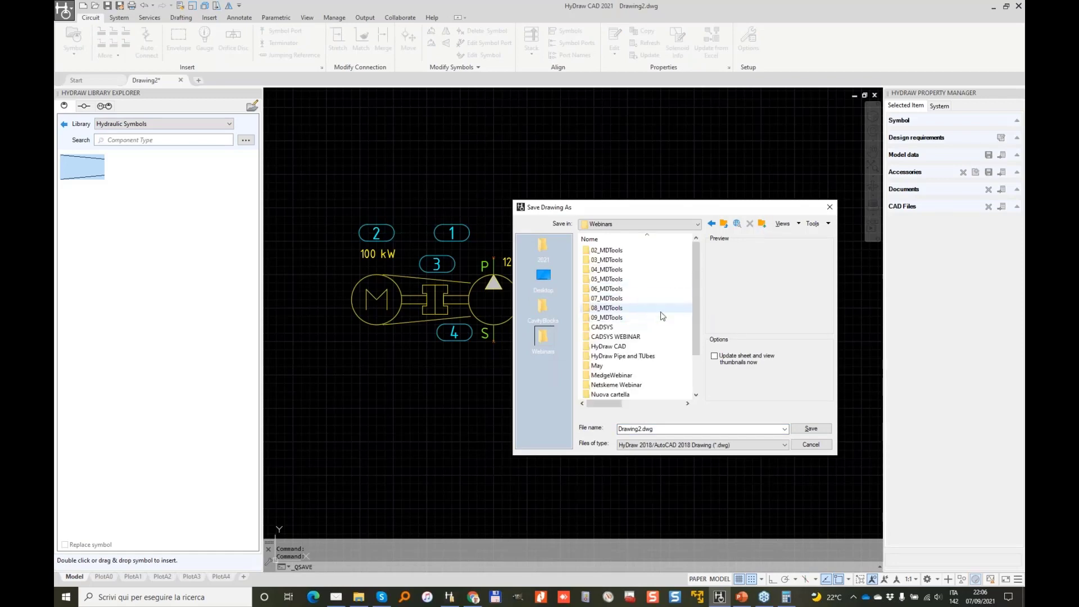
{"action": "scroll", "coordinate": [662, 310], "scroll_direction": "down", "scroll_amount": 1}
{"action": "left_click", "coordinate": [618, 367]}
{"action": "key", "text": "F2"}
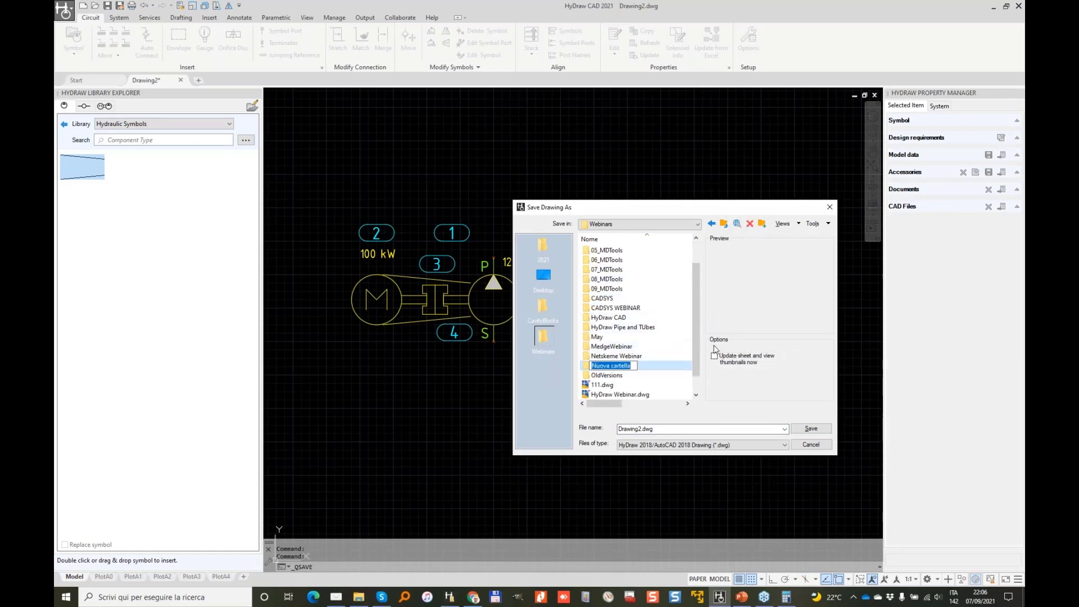
{"action": "type", "text": "SeptWebinar"}
{"action": "key", "text": "Return"}
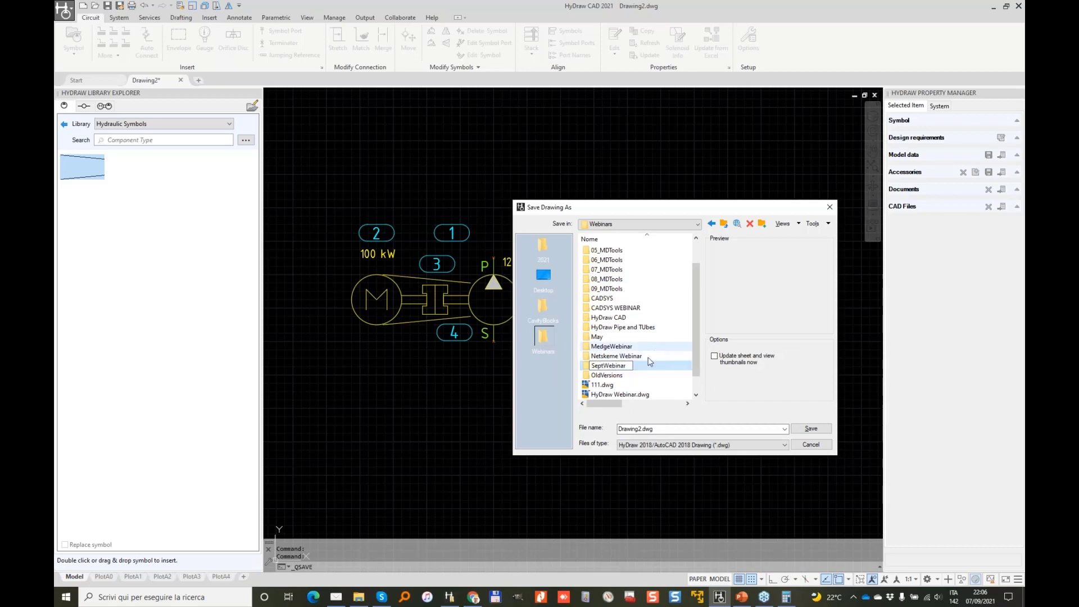
Save the drawing in the SeptWebinar folder under the name Power Unit.
{"action": "double_click", "coordinate": [606, 368]}
{"action": "left_click", "coordinate": [667, 429]}
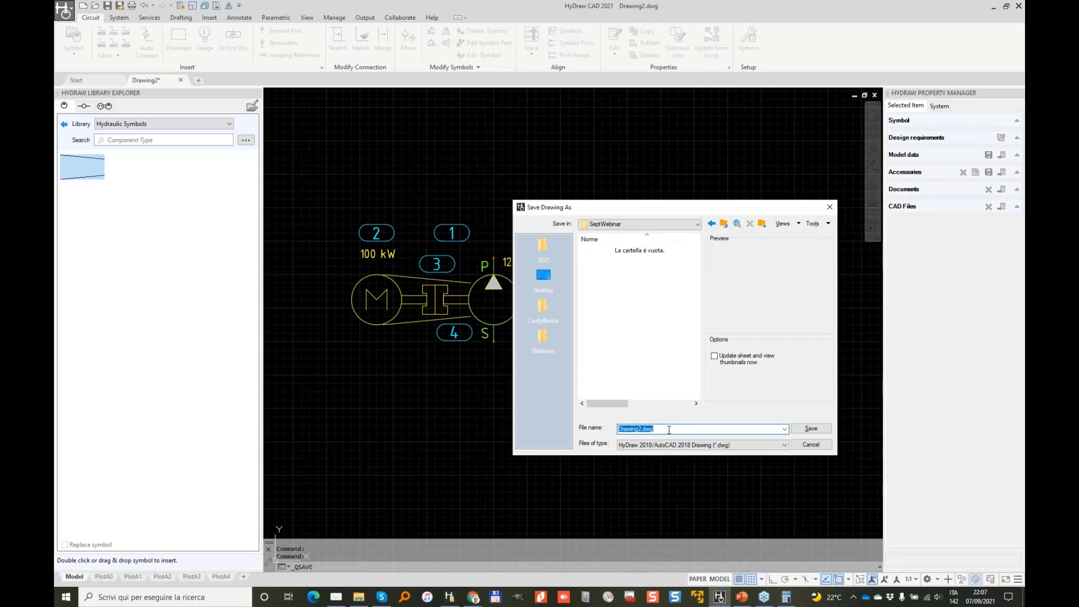
{"action": "type", "text": "Power Unit"}
{"action": "key", "text": "Return"}
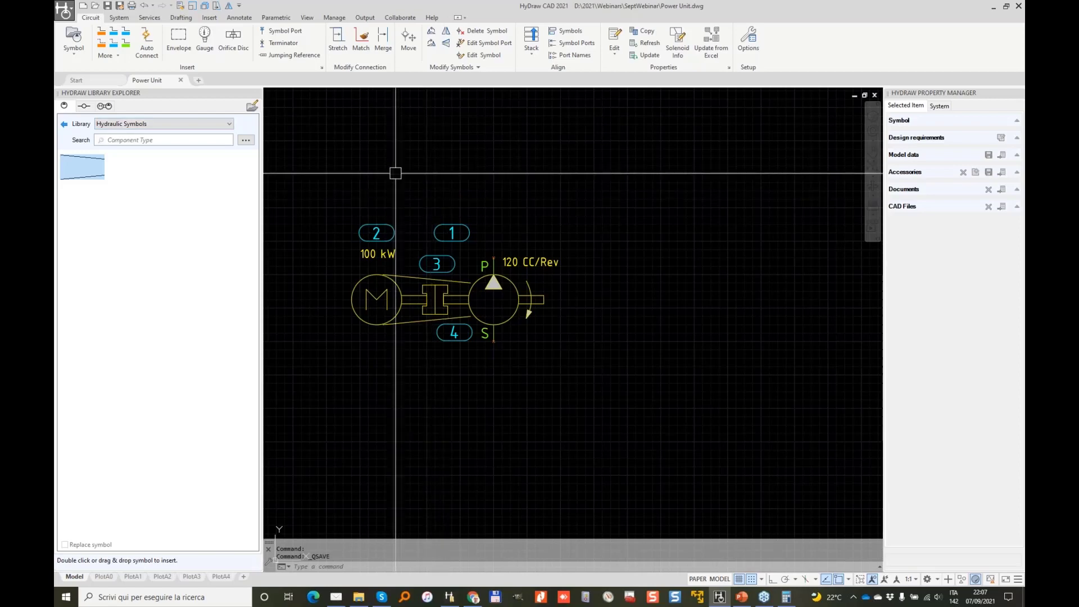
Start building a new custom symbol in the symbol editor.
{"action": "left_click", "coordinate": [75, 57]}
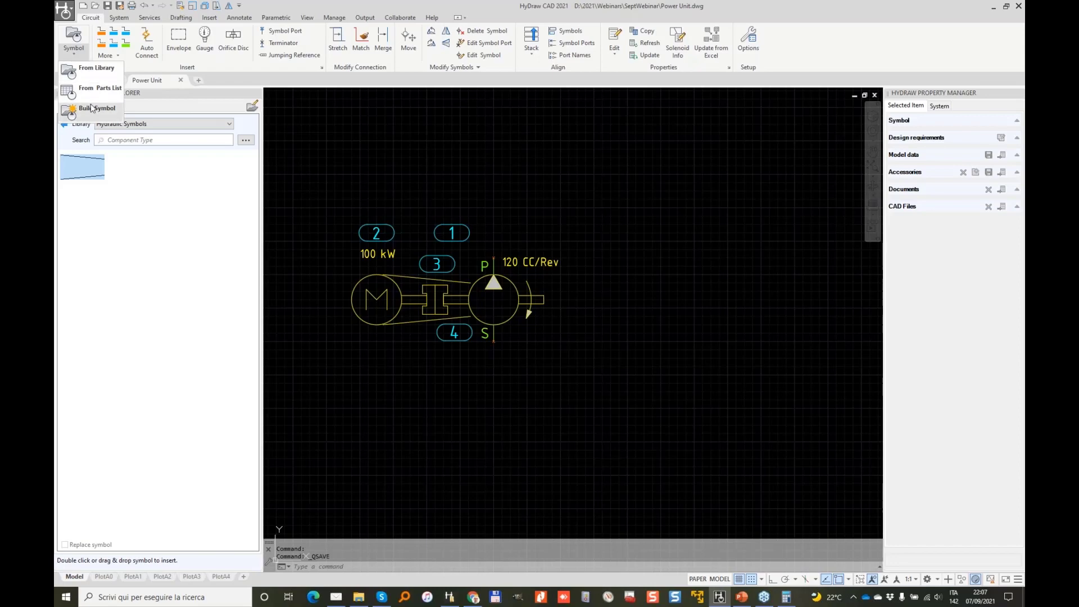
{"action": "left_click", "coordinate": [359, 106]}
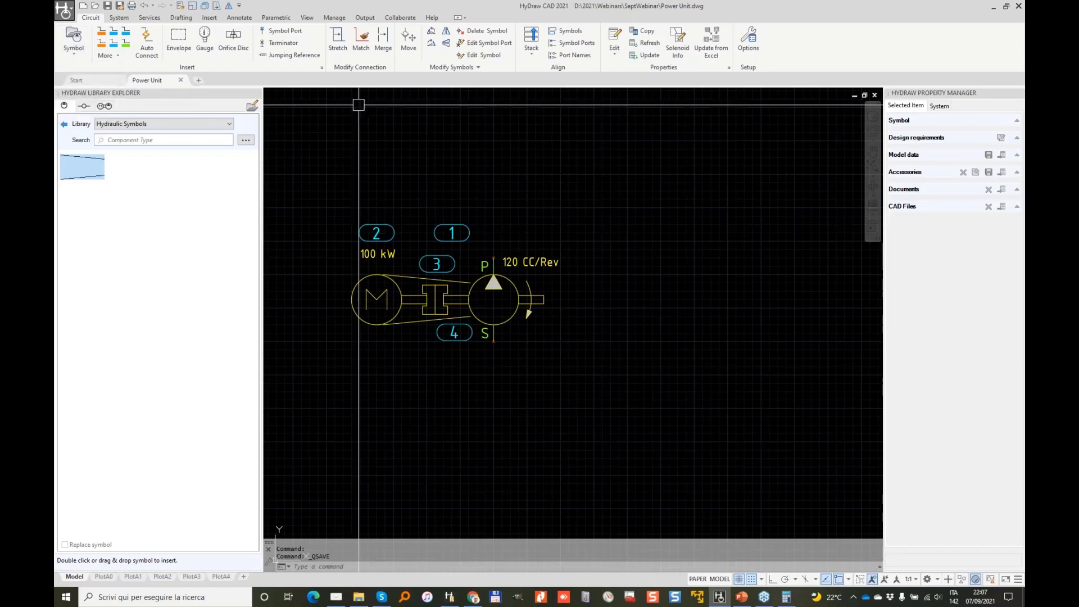
{"action": "left_click", "coordinate": [78, 56]}
{"action": "left_click", "coordinate": [94, 114]}
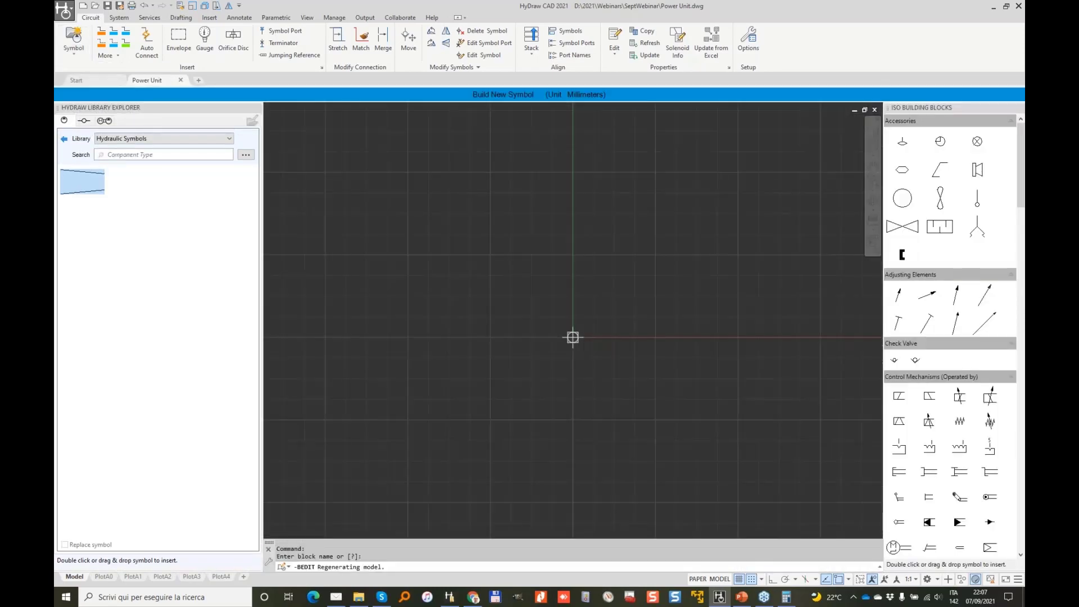
{"action": "middle_click_drag", "start_coordinate": [480, 185], "coordinate": [578, 303]}
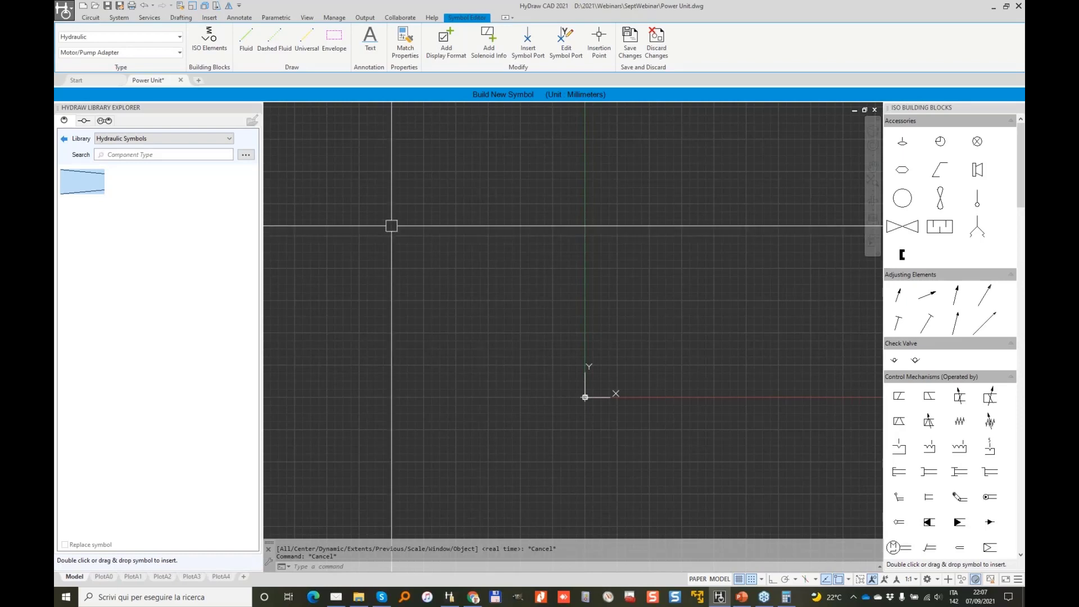
Insert the variable pressure-compensated pump with the orifice and additional P and T ports from the Hydraulic Symbols library at the origin.
{"action": "left_click", "coordinate": [65, 139]}
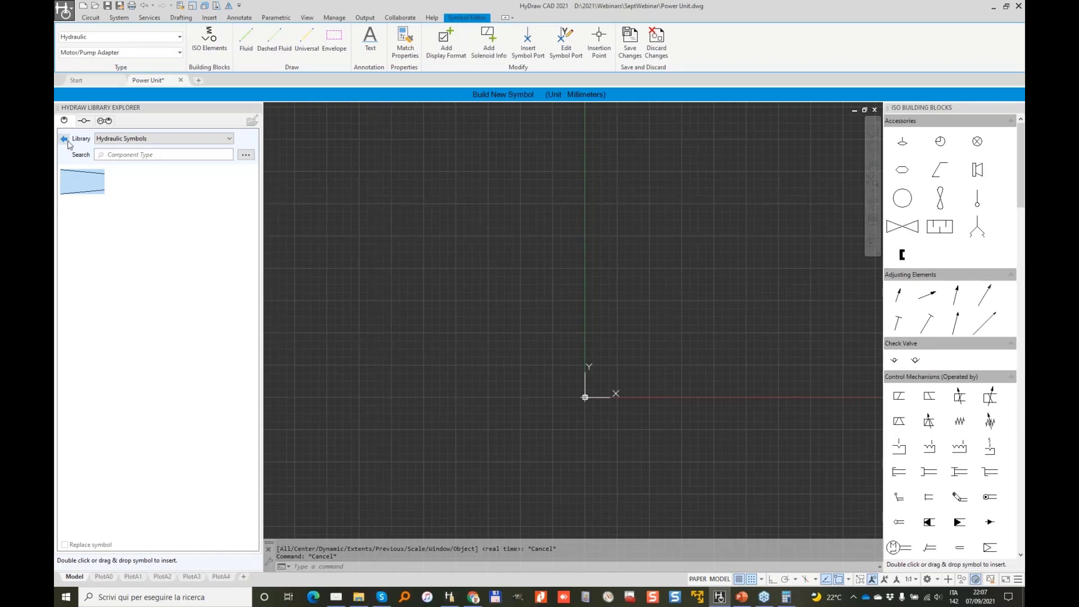
{"action": "left_click", "coordinate": [63, 170]}
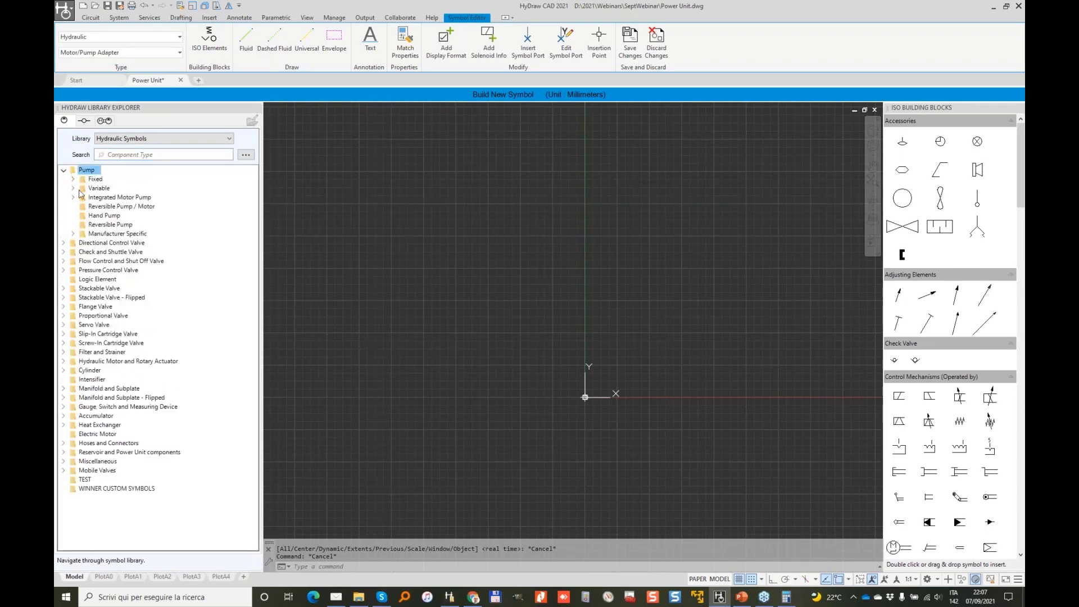
{"action": "double_click", "coordinate": [92, 188]}
{"action": "double_click", "coordinate": [106, 198]}
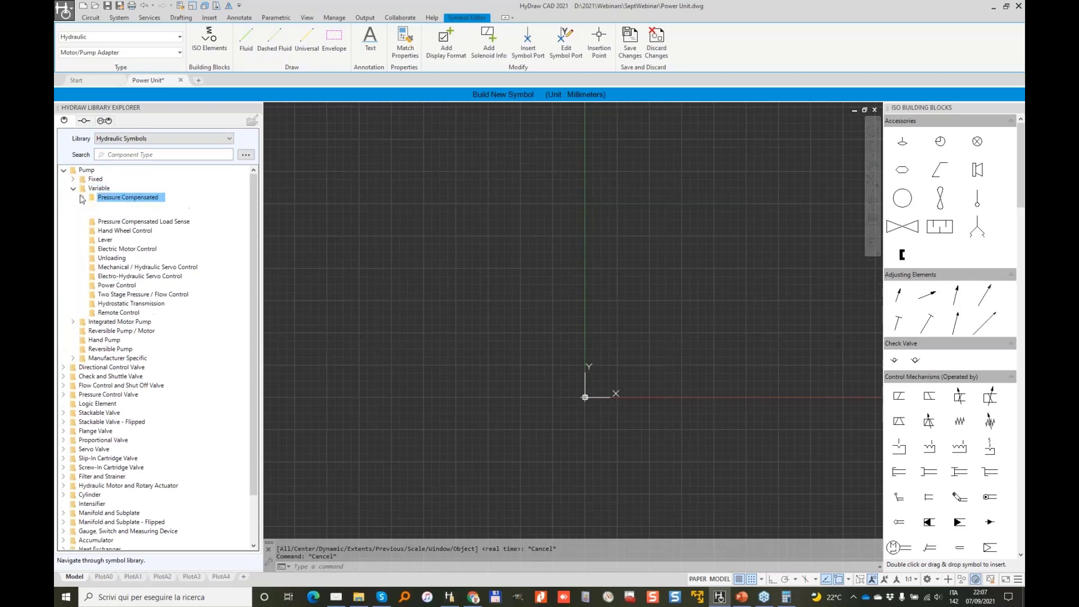
{"action": "double_click", "coordinate": [111, 208]}
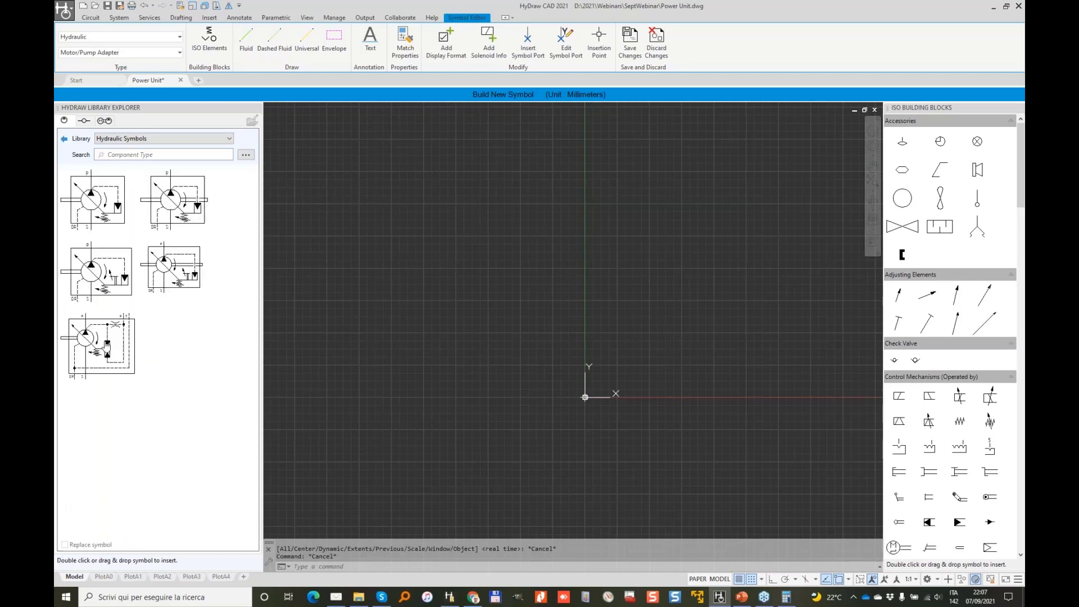
{"action": "left_click", "coordinate": [108, 347]}
{"action": "double_click", "coordinate": [108, 346]}
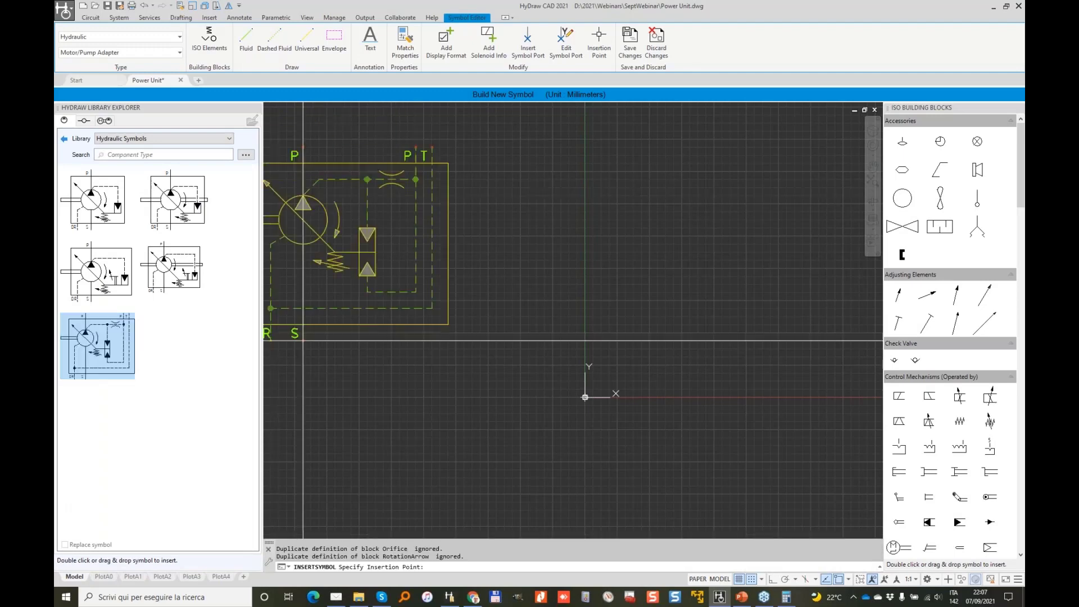
{"action": "left_click", "coordinate": [585, 397]}
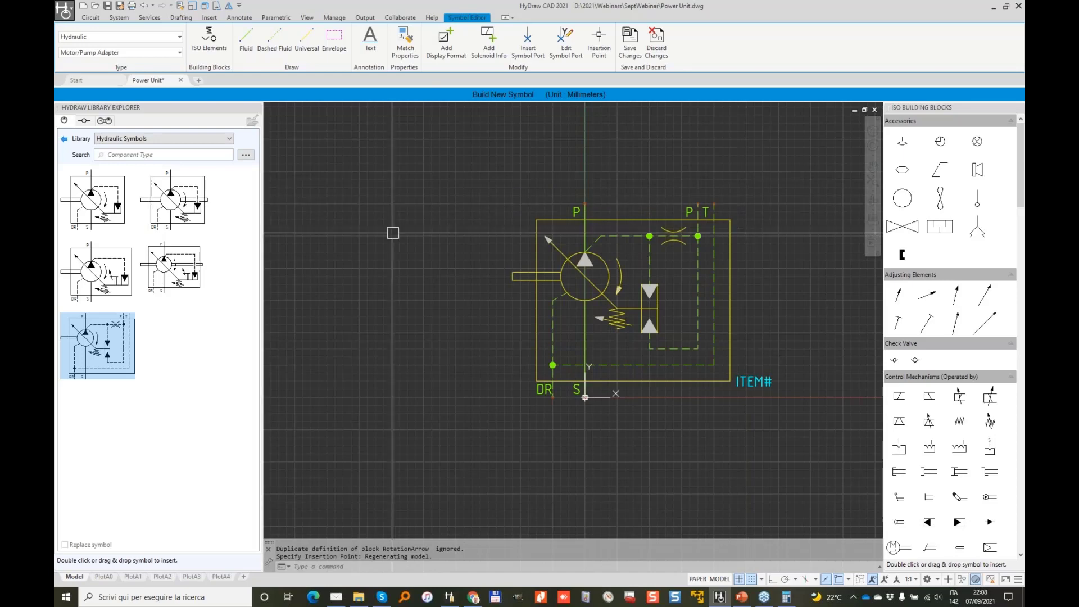
Move the ITEM# label outside the pump envelope, beside its upper-left corner.
{"action": "scroll", "coordinate": [565, 225], "scroll_direction": "up", "scroll_amount": 2}
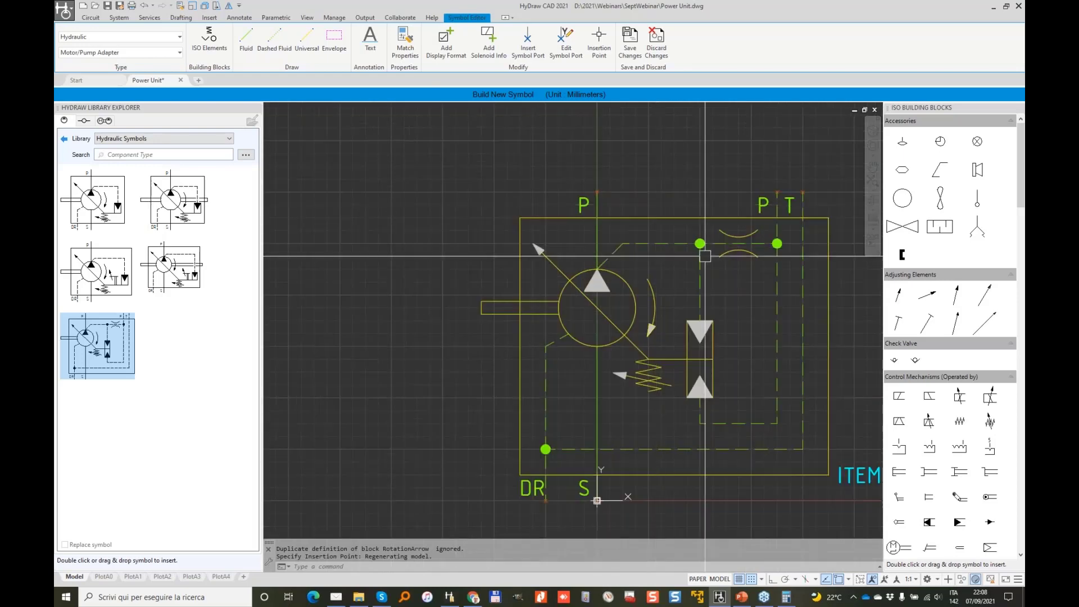
{"action": "middle_click_drag", "start_coordinate": [805, 395], "coordinate": [720, 318]}
{"action": "left_click", "coordinate": [781, 402]}
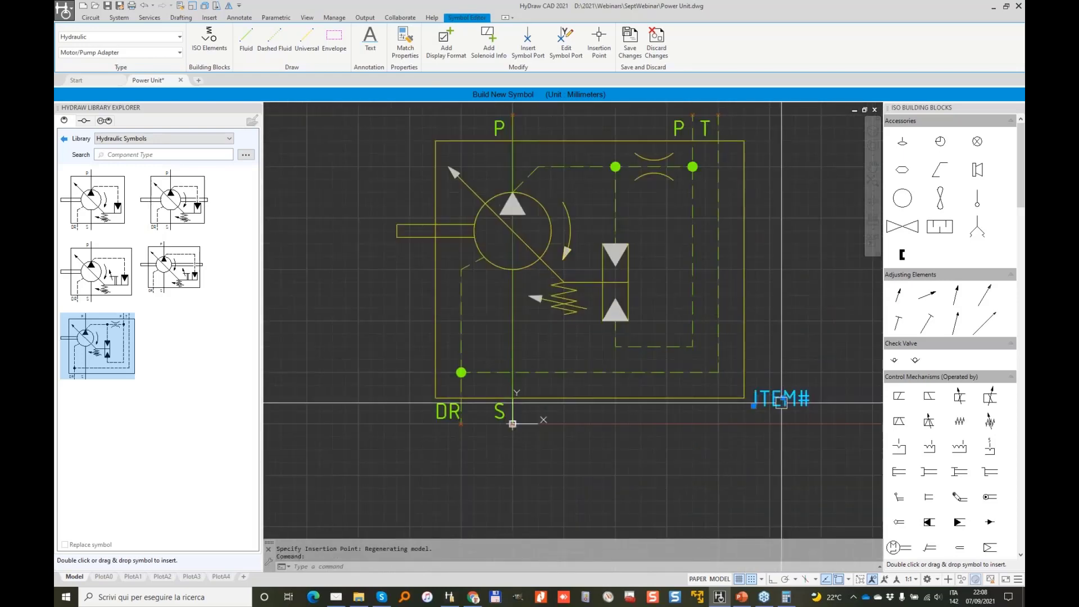
{"action": "left_click", "coordinate": [782, 403]}
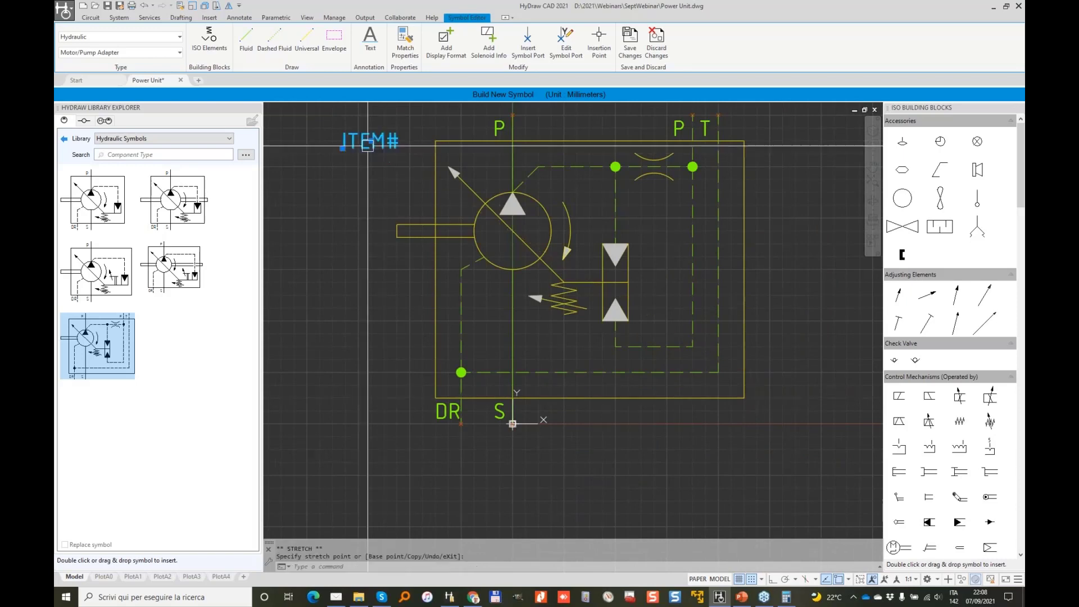
Set the new symbol's component type to Pump Variable Single and deselect the ITEM# label.
{"action": "left_click", "coordinate": [121, 52]}
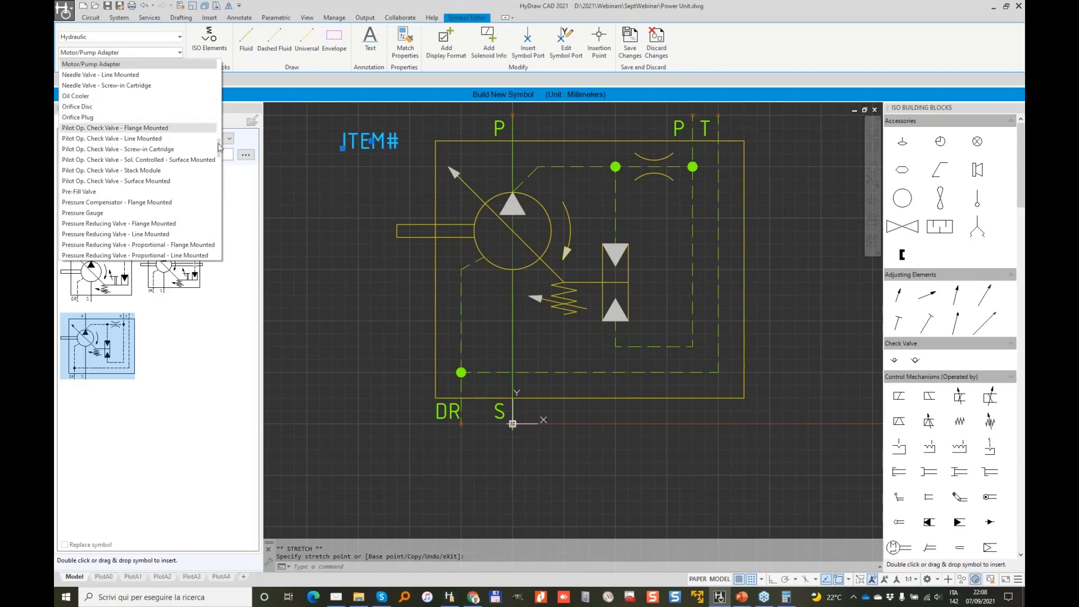
{"action": "scroll", "coordinate": [222, 141], "scroll_direction": "up", "scroll_amount": 10}
{"action": "scroll", "coordinate": [179, 149], "scroll_direction": "down", "scroll_amount": 10}
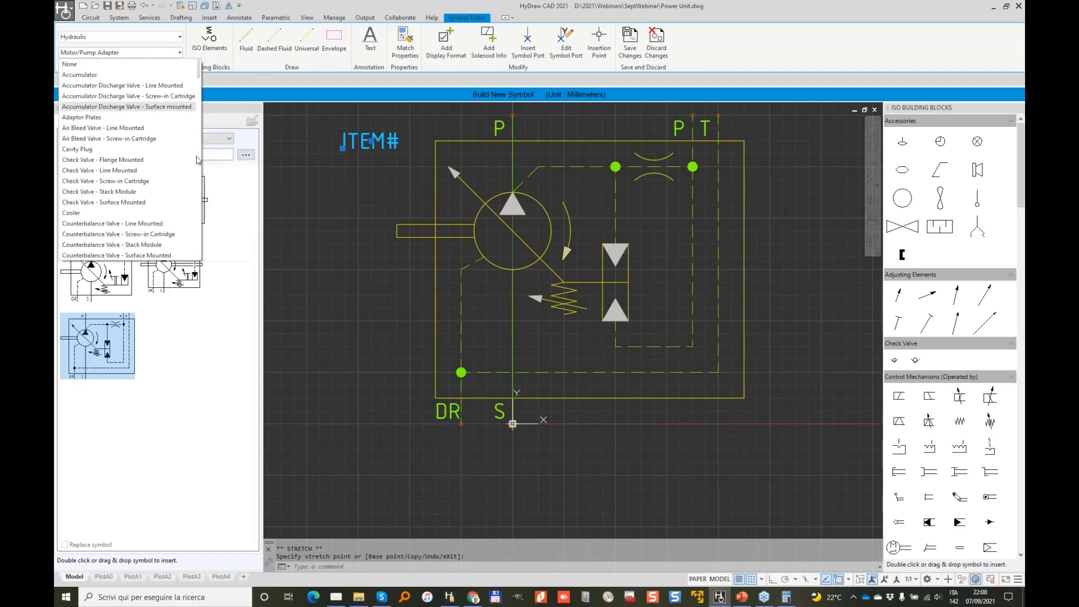
{"action": "scroll", "coordinate": [178, 149], "scroll_direction": "down", "scroll_amount": 12}
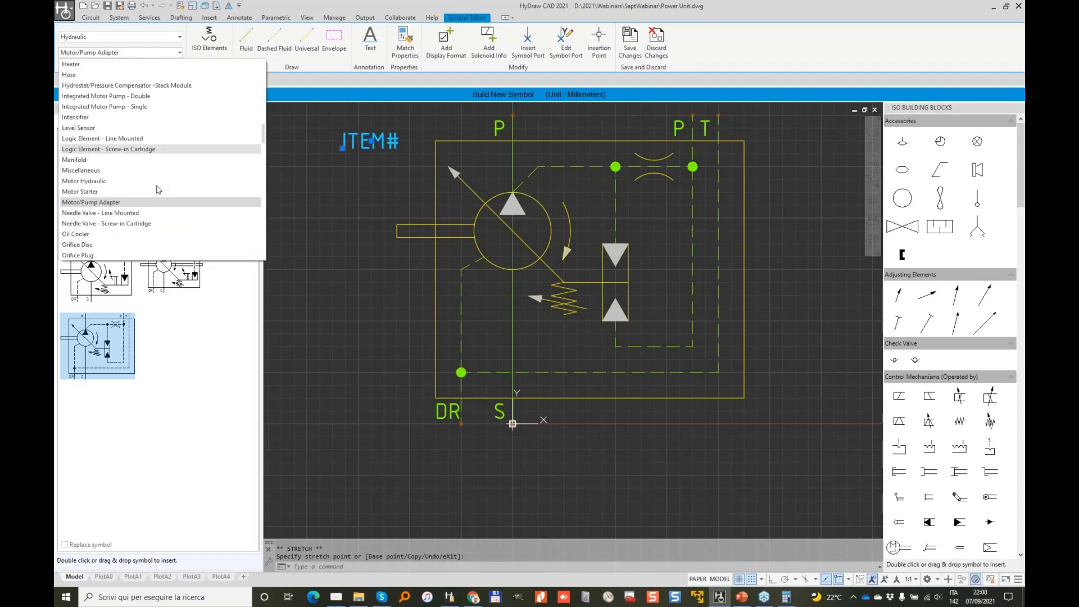
{"action": "scroll", "coordinate": [149, 176], "scroll_direction": "up", "scroll_amount": 1}
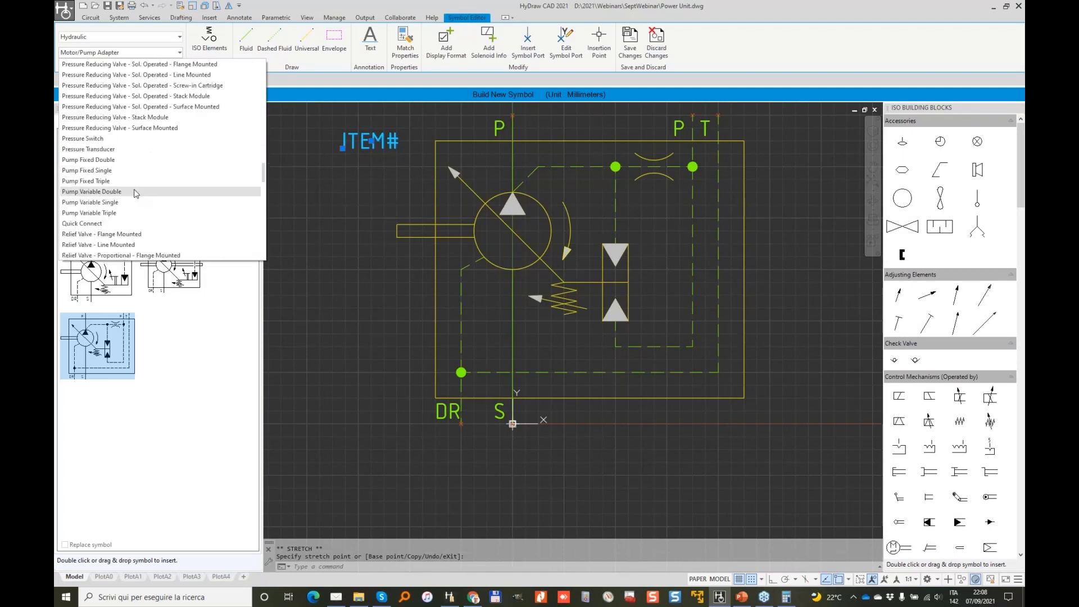
{"action": "left_click", "coordinate": [148, 203]}
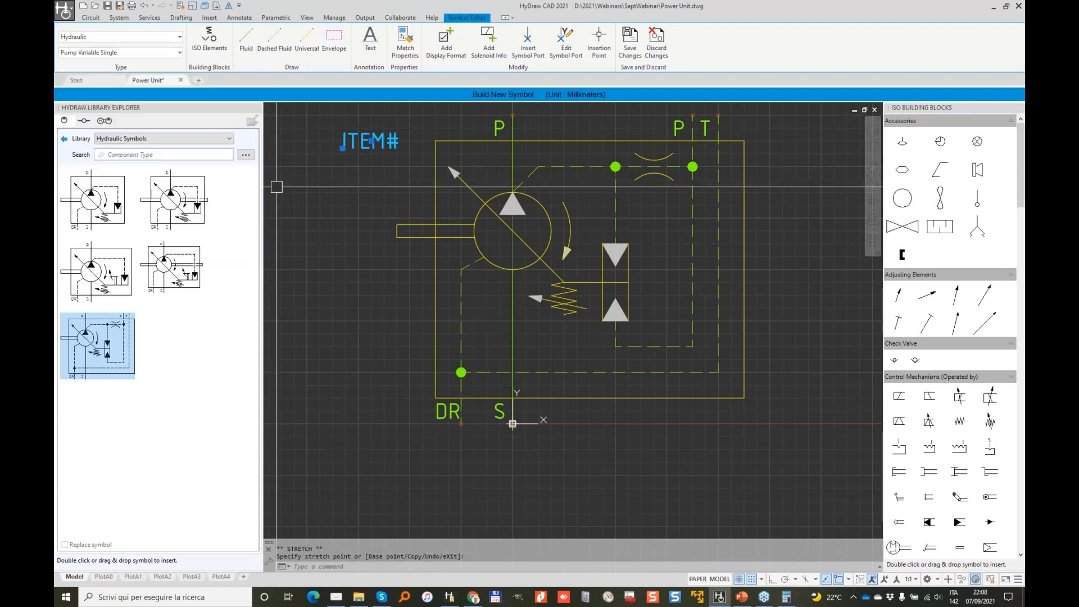
{"action": "left_click", "coordinate": [363, 212]}
{"action": "left_click", "coordinate": [363, 212]}
Delete the orifice, its dashed horizontal line, the two junction dots and the short dashed diagonal line above the pump circle.
{"action": "middle_click_drag", "start_coordinate": [547, 153], "coordinate": [426, 182]}
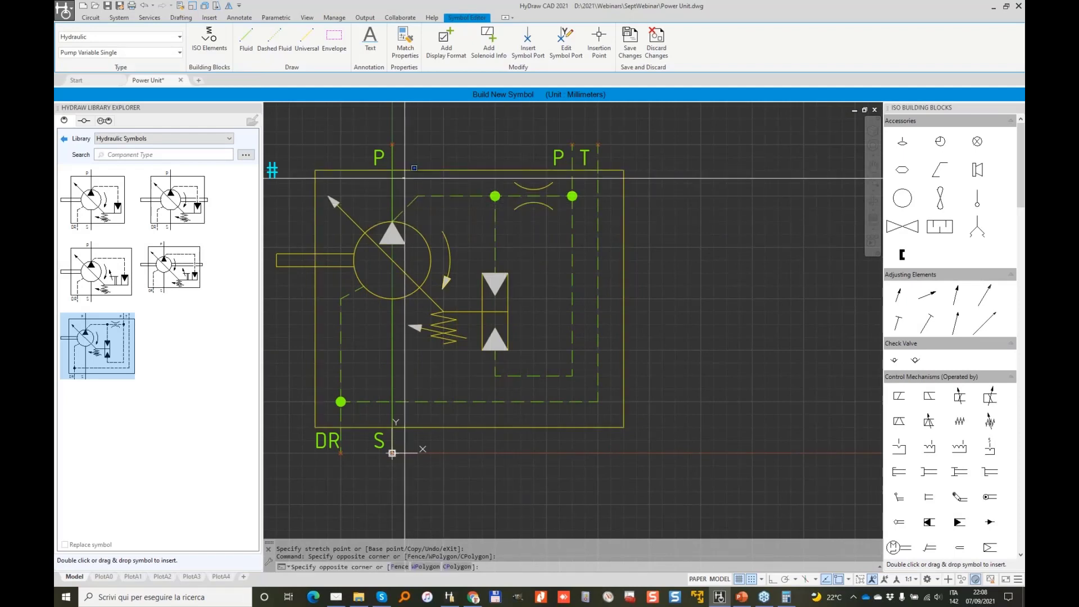
{"action": "left_click", "coordinate": [414, 163]}
{"action": "left_click", "coordinate": [614, 216]}
{"action": "key", "text": "Delete"}
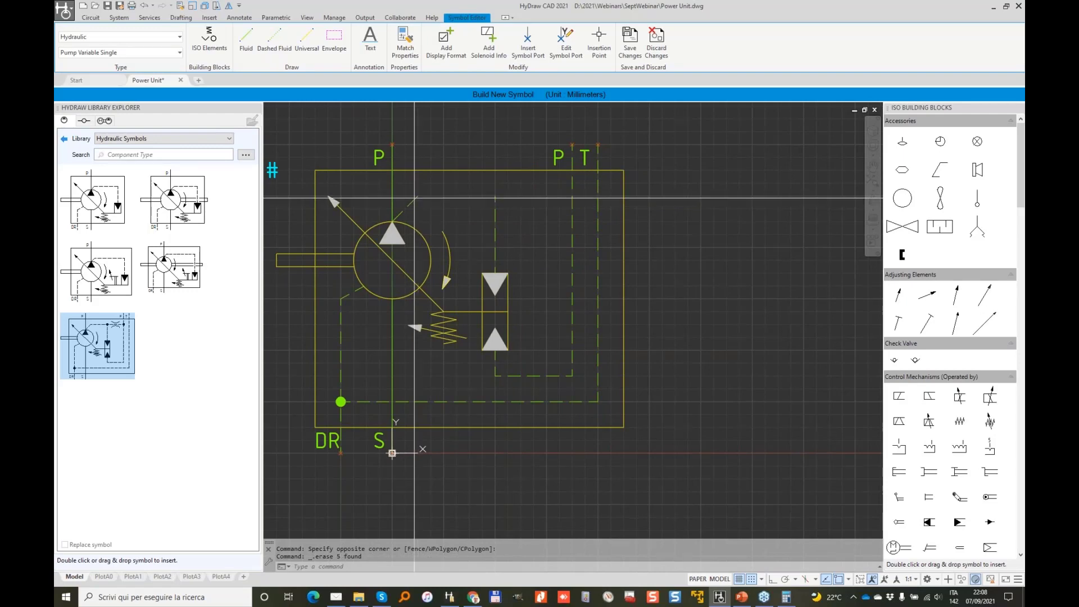
{"action": "left_click", "coordinate": [414, 201]}
{"action": "key", "text": "Delete"}
Move the T port and its label from above the envelope to below it, level with the DR and S ports.
{"action": "left_click", "coordinate": [589, 155]}
{"action": "left_click", "coordinate": [599, 140]}
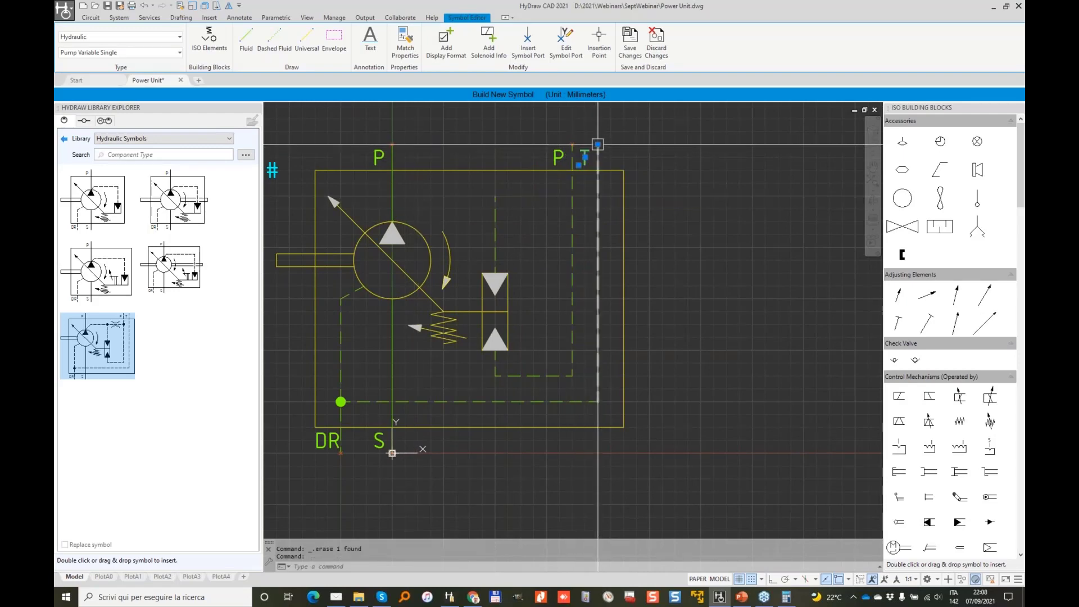
{"action": "left_click", "coordinate": [598, 453]}
{"action": "left_click", "coordinate": [585, 466]}
{"action": "left_click", "coordinate": [585, 440]}
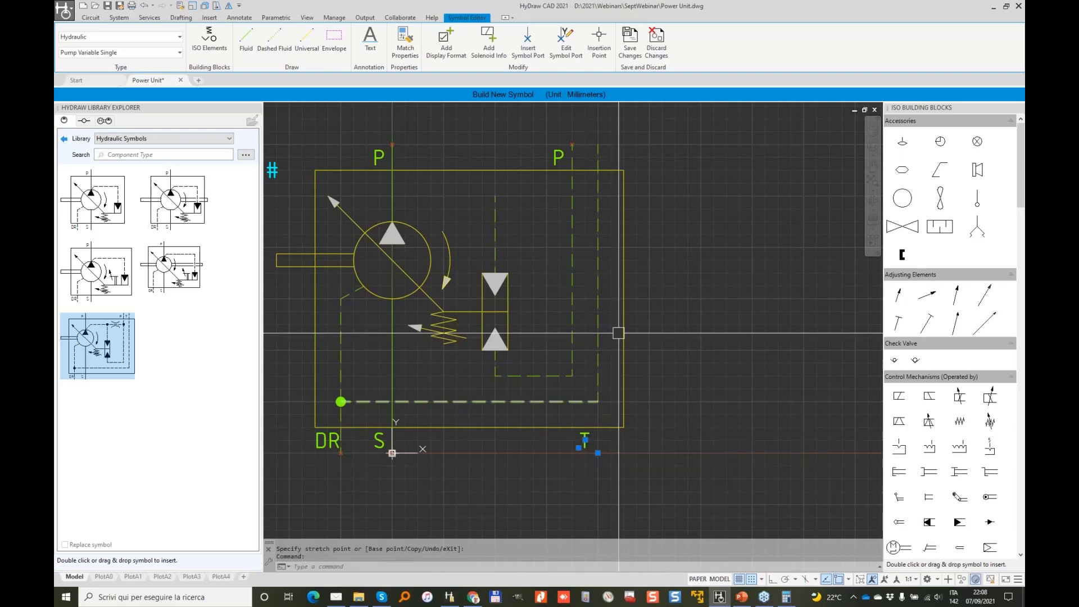
{"action": "key", "text": "Escape"}
Widen the pump envelope by stretching its right edge outward.
{"action": "left_click", "coordinate": [639, 402]}
{"action": "left_click", "coordinate": [609, 361]}
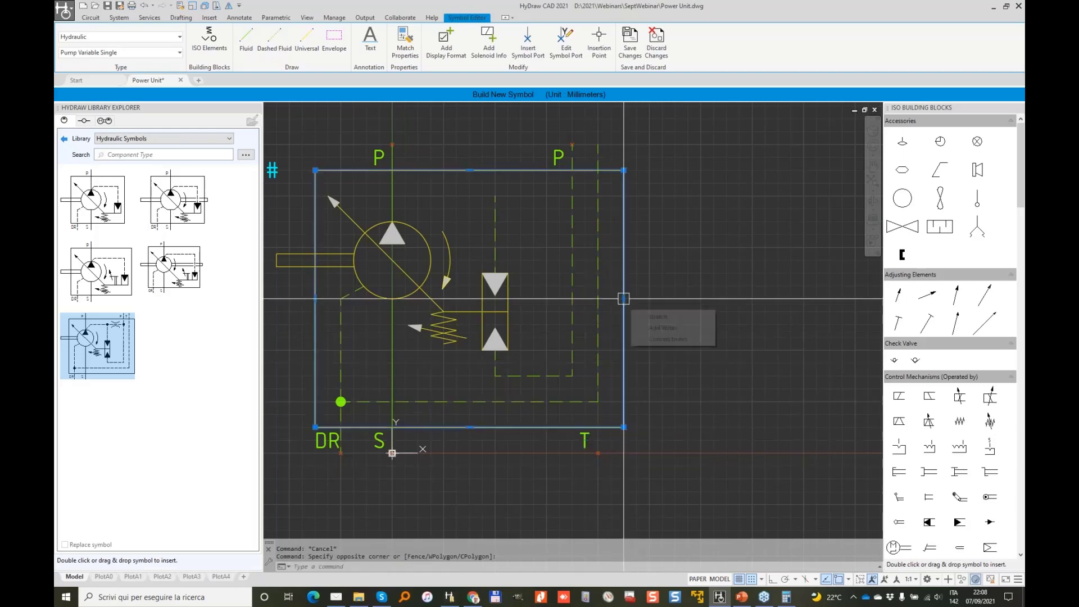
{"action": "left_click", "coordinate": [623, 298]}
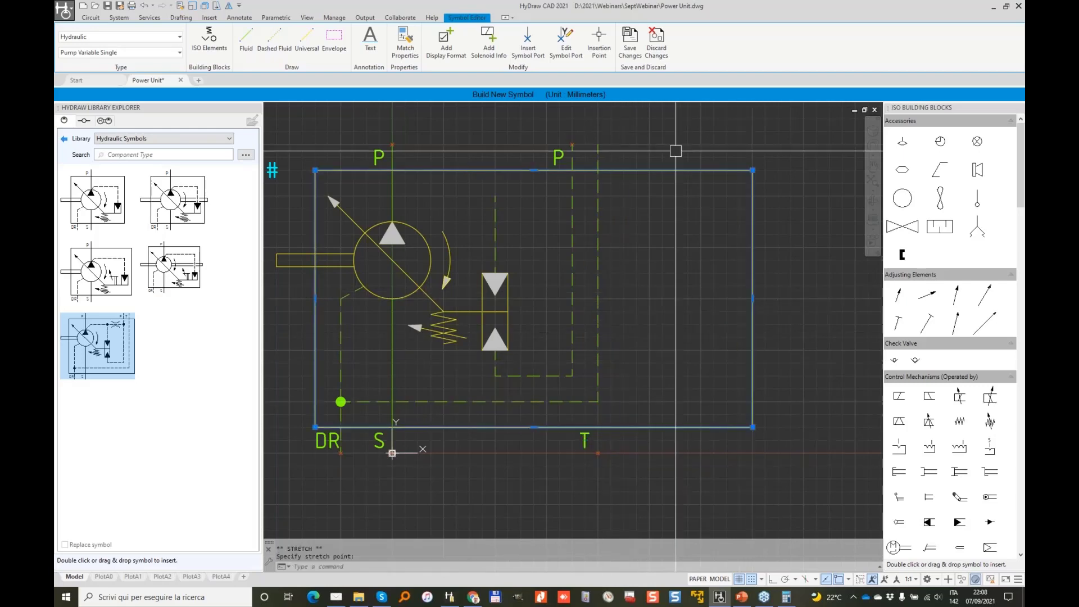
Delete the second P port beside the T line together with its dashed vertical line.
{"action": "left_click", "coordinate": [557, 155]}
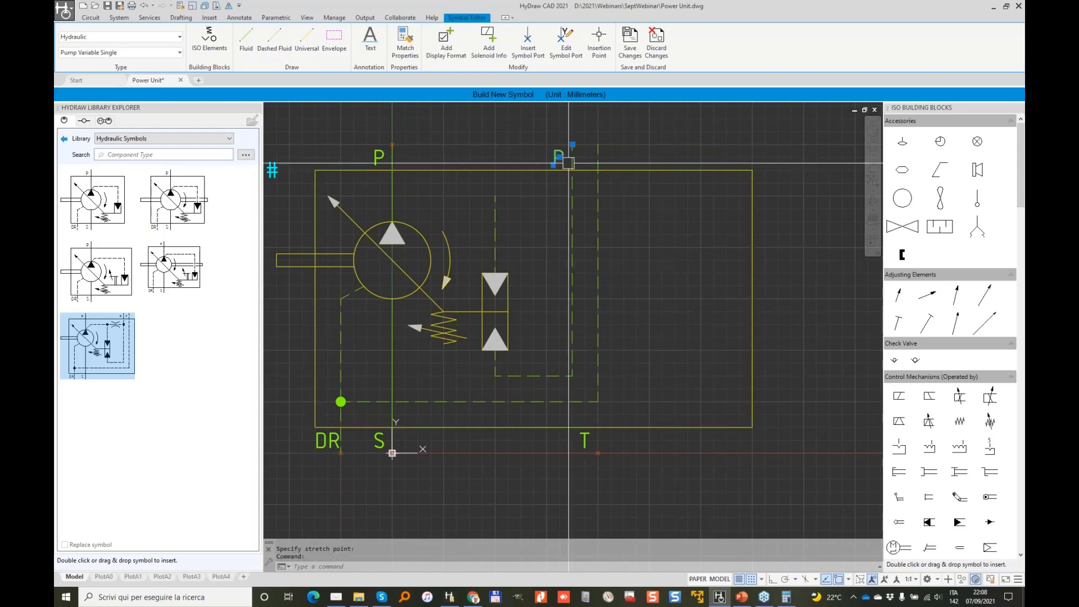
{"action": "key", "text": "Delete"}
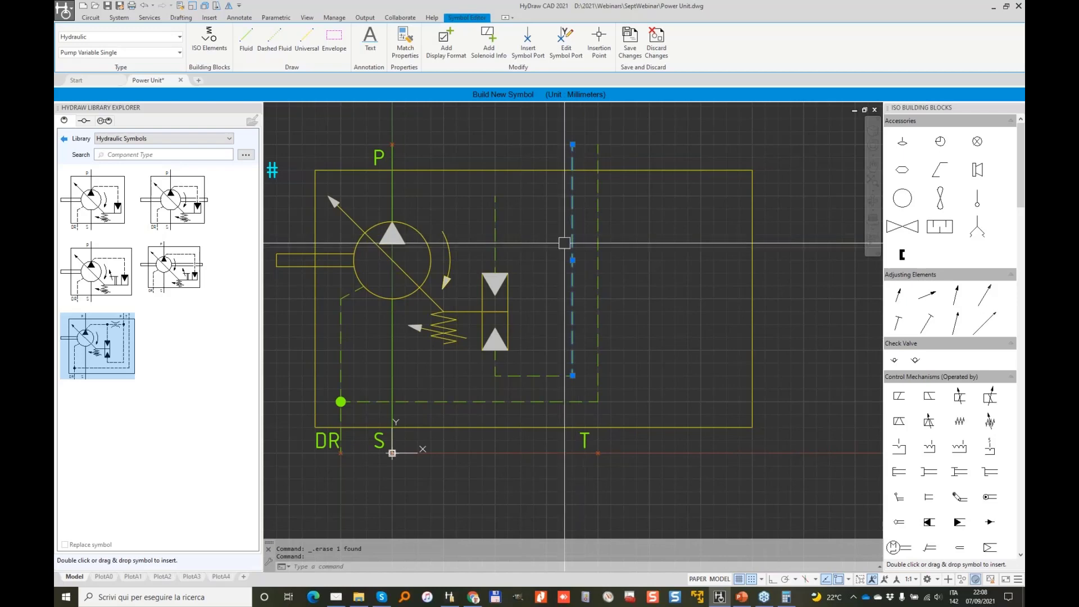
{"action": "key", "text": "Delete"}
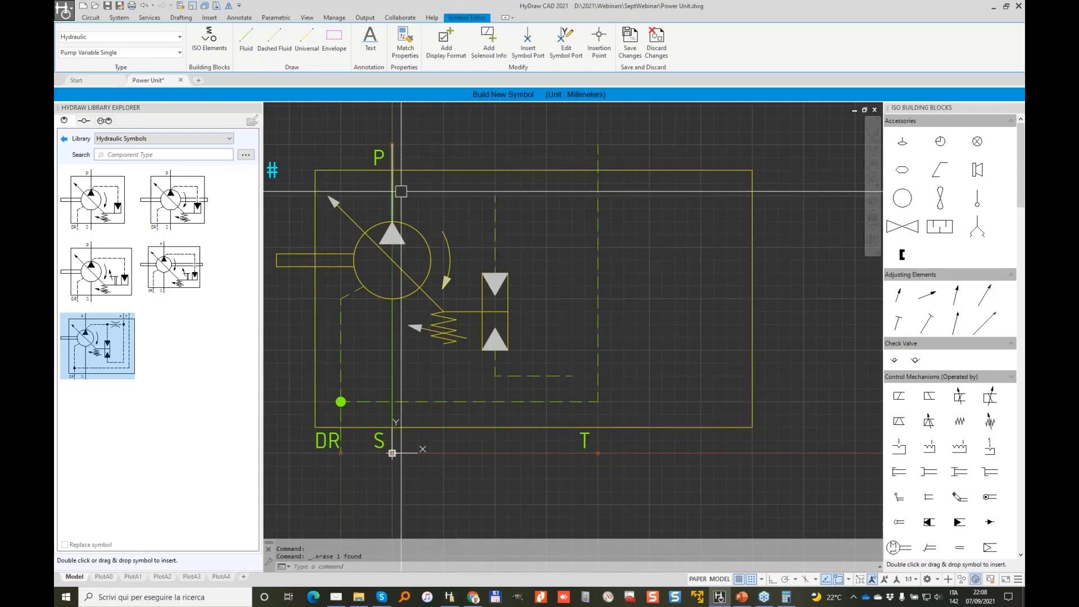
{"action": "mouse_move", "coordinate": [397, 188]}
{"action": "middle_mouse_down"}
{"action": "mouse_move", "coordinate": [461, 174]}
{"action": "mouse_move", "coordinate": [489, 229]}
{"action": "mouse_move", "coordinate": [471, 226]}
{"action": "middle_mouse_up"}
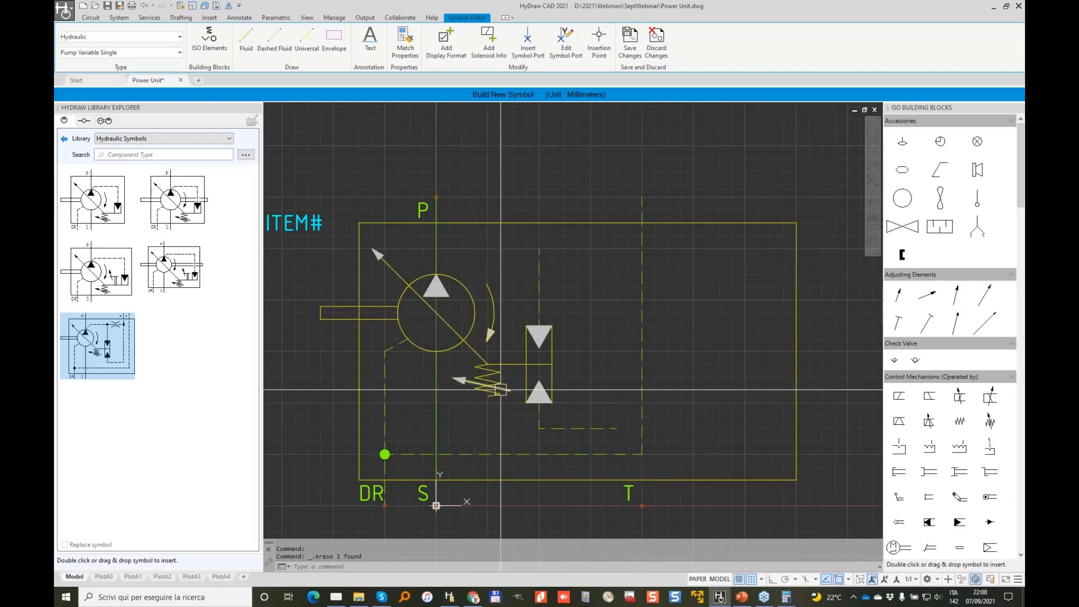
Delete the dashed line and junction dot linking DR to T, and extend the control cylinder's lower dashed line to the T line.
{"action": "middle_click_drag", "start_coordinate": [653, 414], "coordinate": [639, 314]}
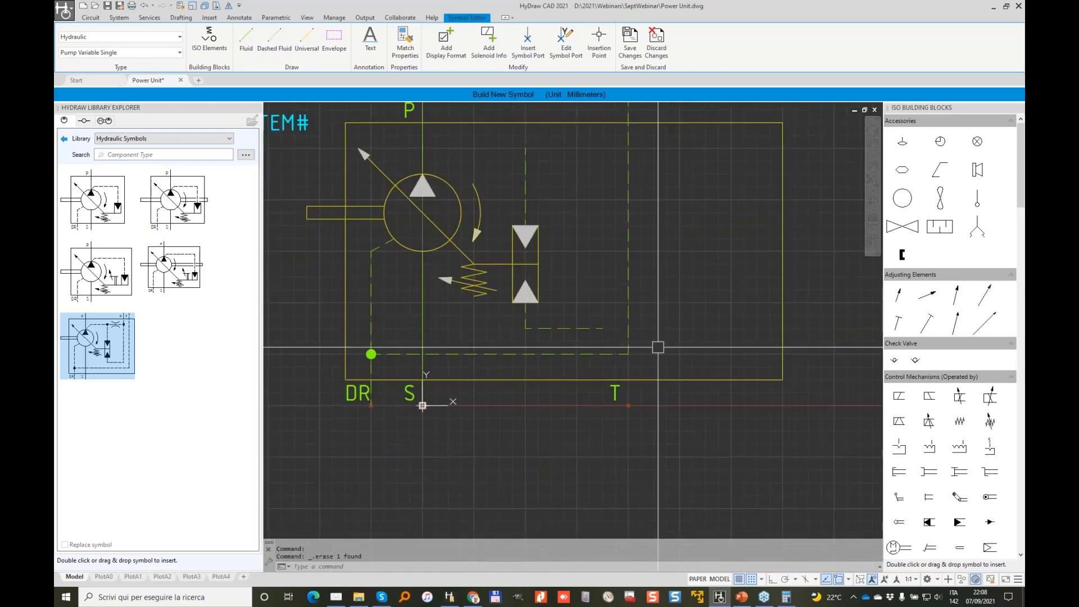
{"action": "left_click", "coordinate": [590, 327]}
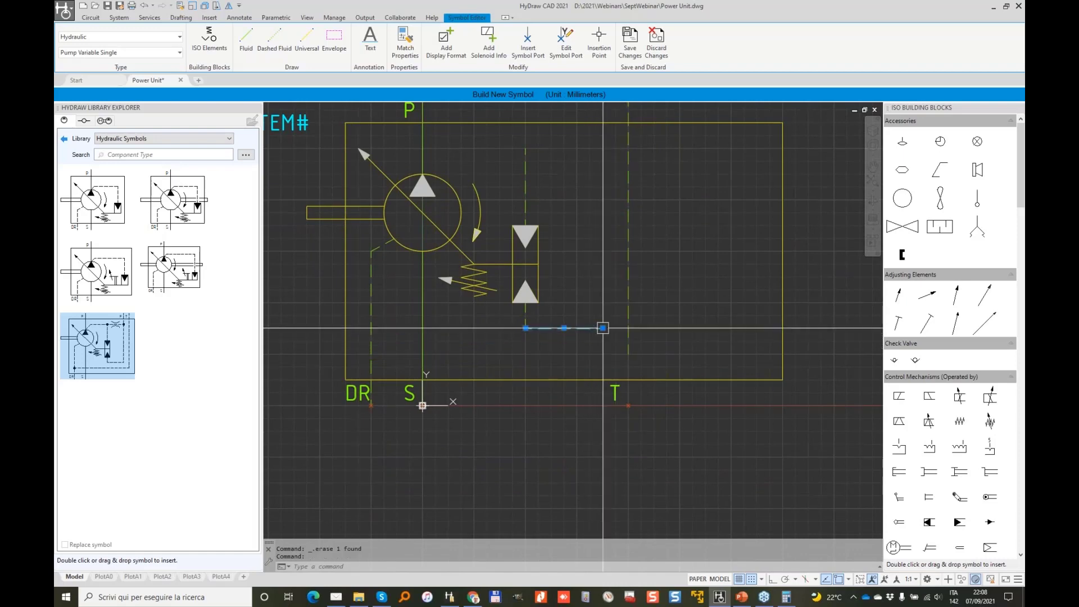
{"action": "left_click", "coordinate": [603, 327]}
{"action": "left_click", "coordinate": [629, 328]}
Shorten the vertical dashed T line so it runs only from the control cylinder's dashed line down to the T port.
{"action": "left_click", "coordinate": [630, 306]}
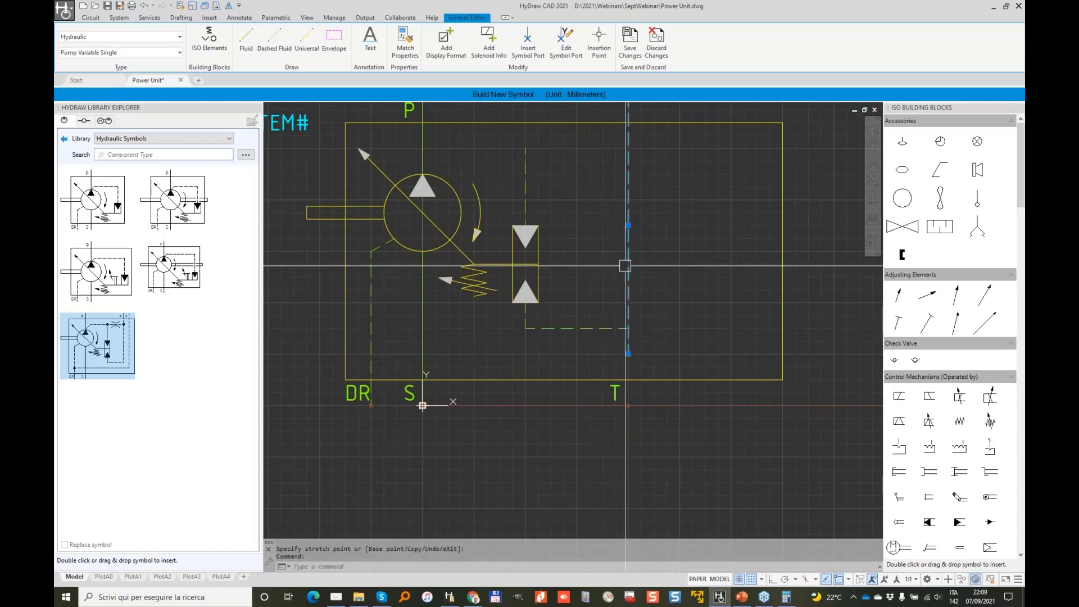
{"action": "middle_click_drag", "start_coordinate": [651, 169], "coordinate": [642, 262]}
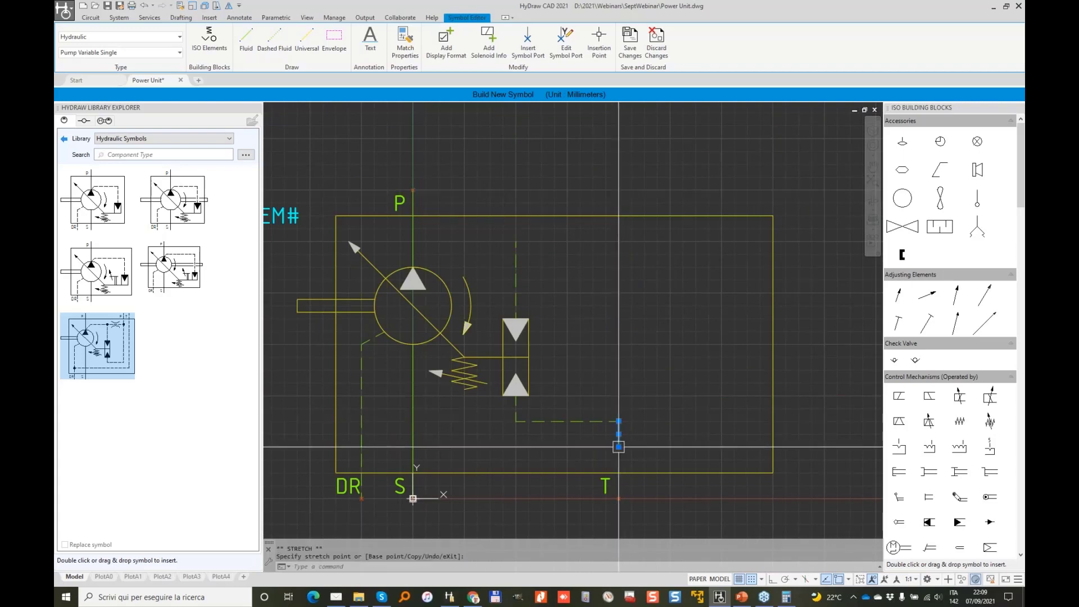
{"action": "middle_click_drag", "start_coordinate": [619, 455], "coordinate": [615, 486]}
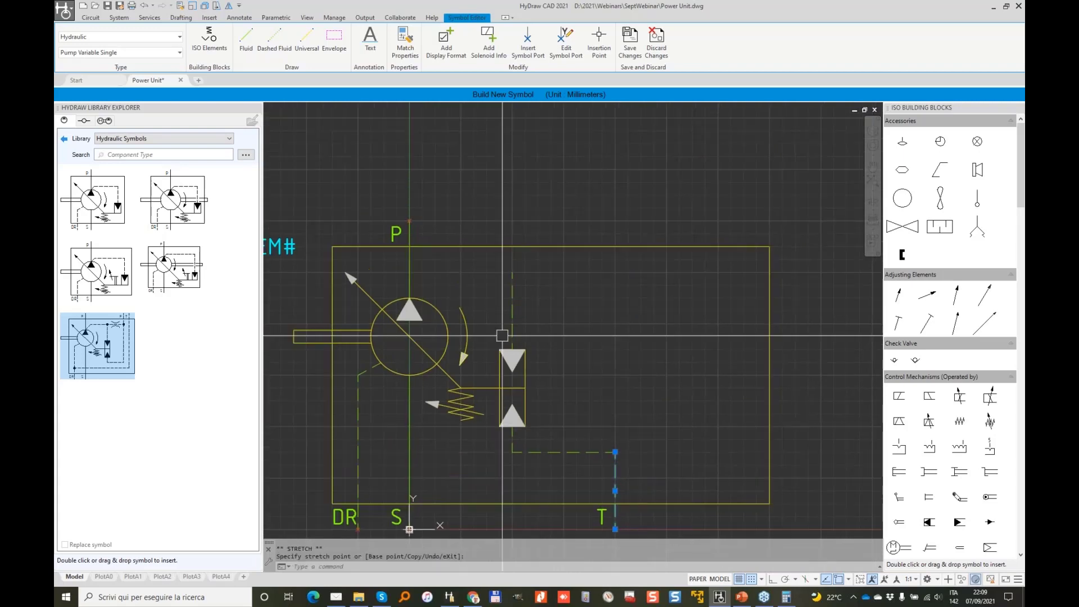
{"action": "key", "text": "Escape"}
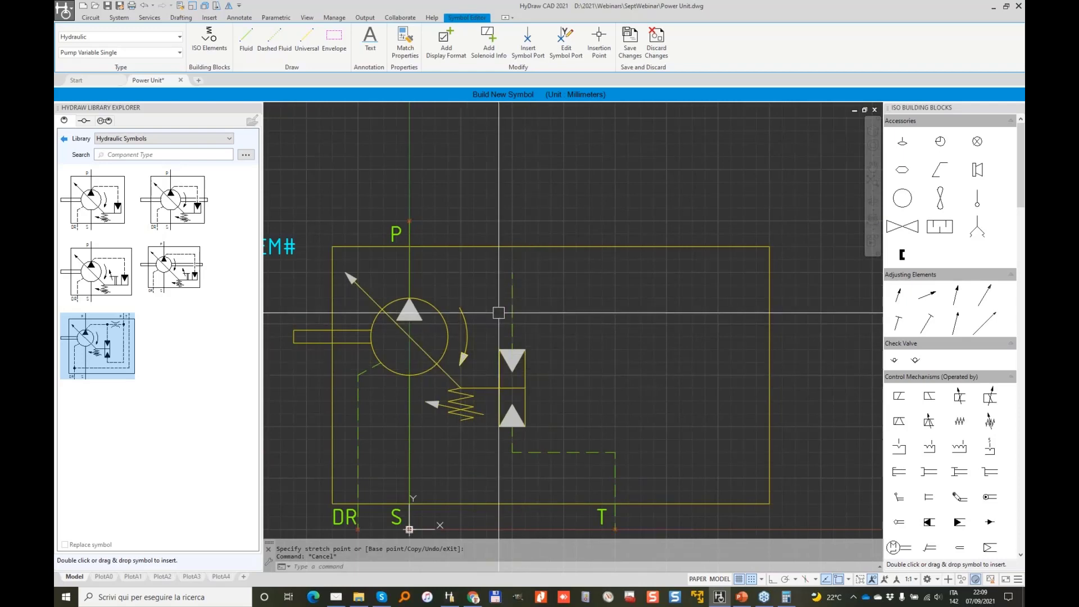
{"action": "scroll", "coordinate": [525, 272], "scroll_direction": "down", "scroll_amount": 2}
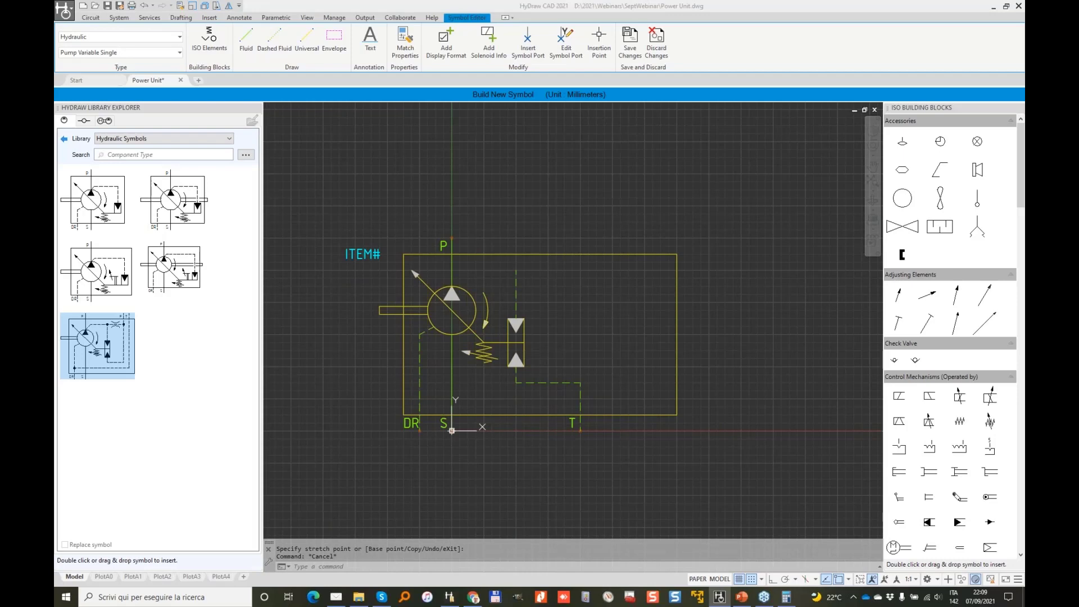
{"action": "mouse_move", "coordinate": [178, 4]}
{"action": "left_mouse_down"}
{"action": "mouse_move", "coordinate": [167, 14]}
{"action": "mouse_move", "coordinate": [187, 4]}
{"action": "left_mouse_up"}
{"action": "mouse_move", "coordinate": [159, 98]}
{"action": "left_mouse_down"}
{"action": "mouse_move", "coordinate": [205, 17]}
{"action": "mouse_move", "coordinate": [170, 37]}
{"action": "left_mouse_up"}
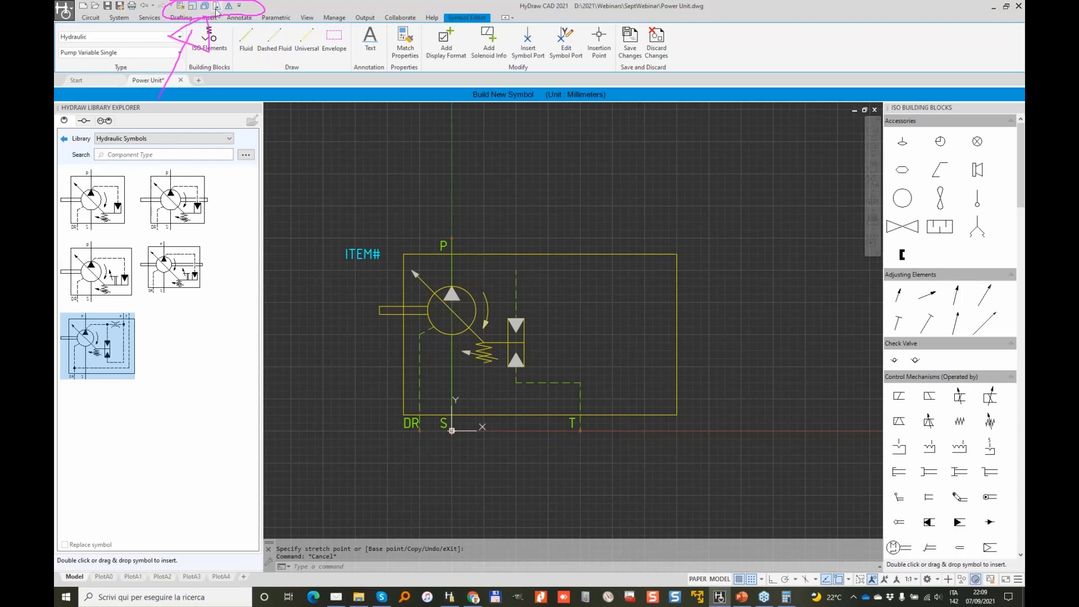
Stretch the envelope's top edge straight upward together with the P port and the ITEM# label.
{"action": "left_click", "coordinate": [218, 10]}
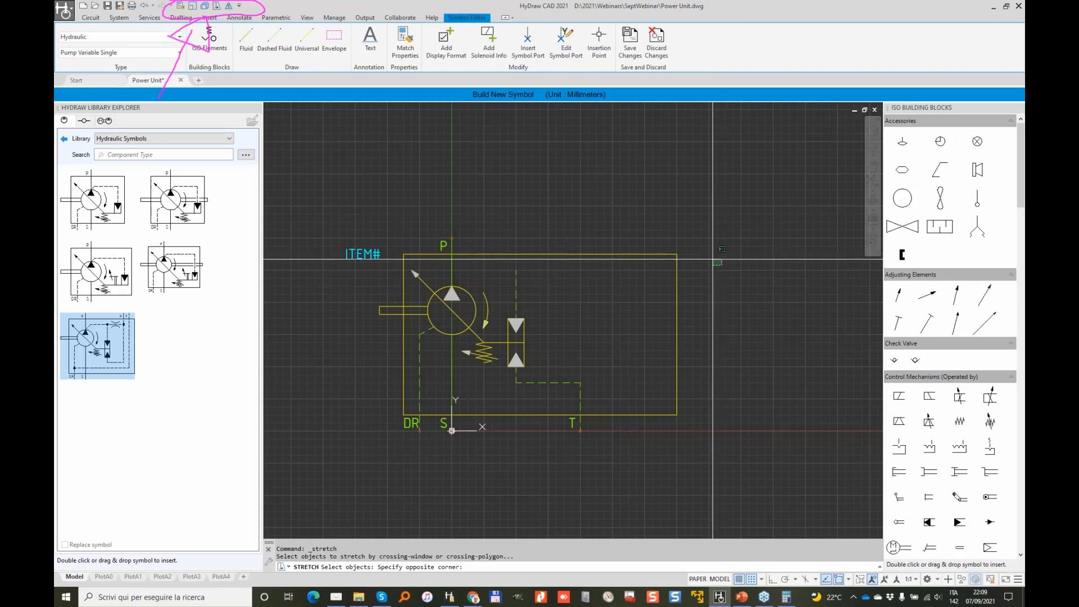
{"action": "left_click", "coordinate": [722, 265]}
{"action": "left_click", "coordinate": [320, 207]}
{"action": "key", "text": "Return"}
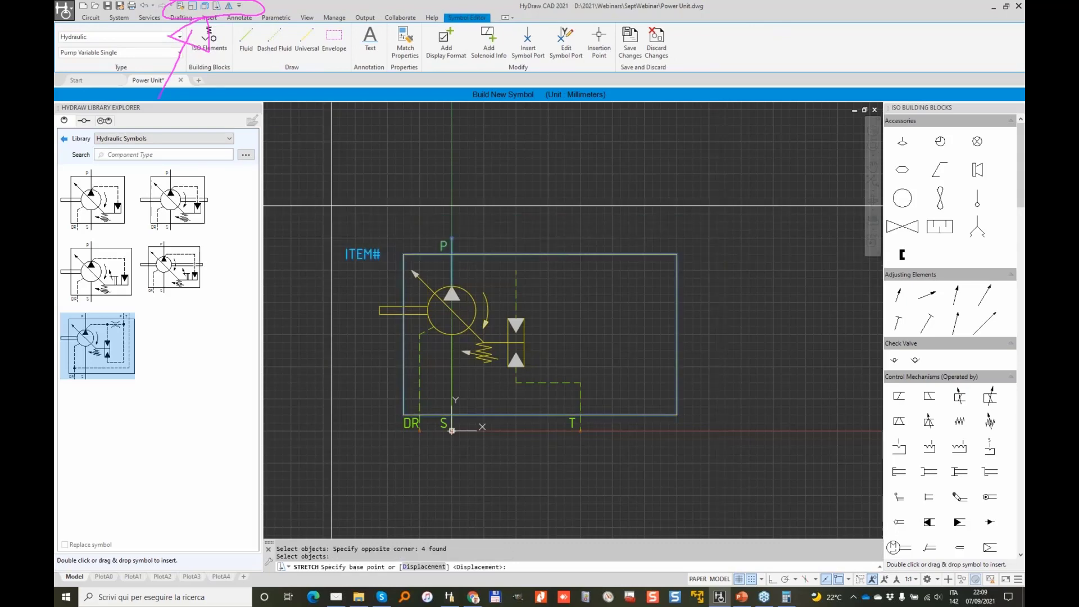
{"action": "left_click", "coordinate": [701, 270]}
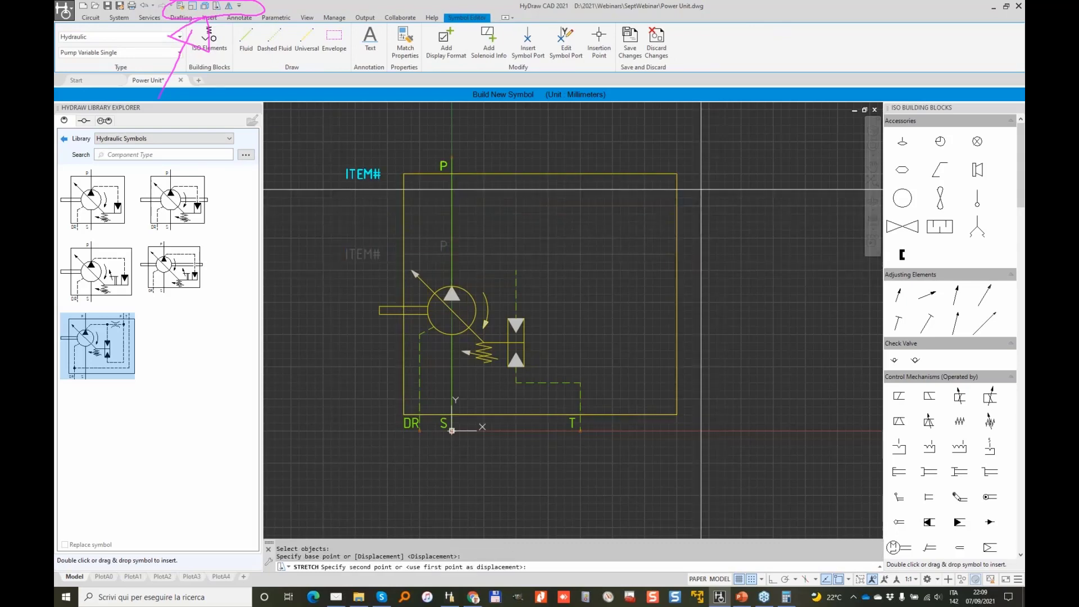
{"action": "left_click", "coordinate": [701, 187]}
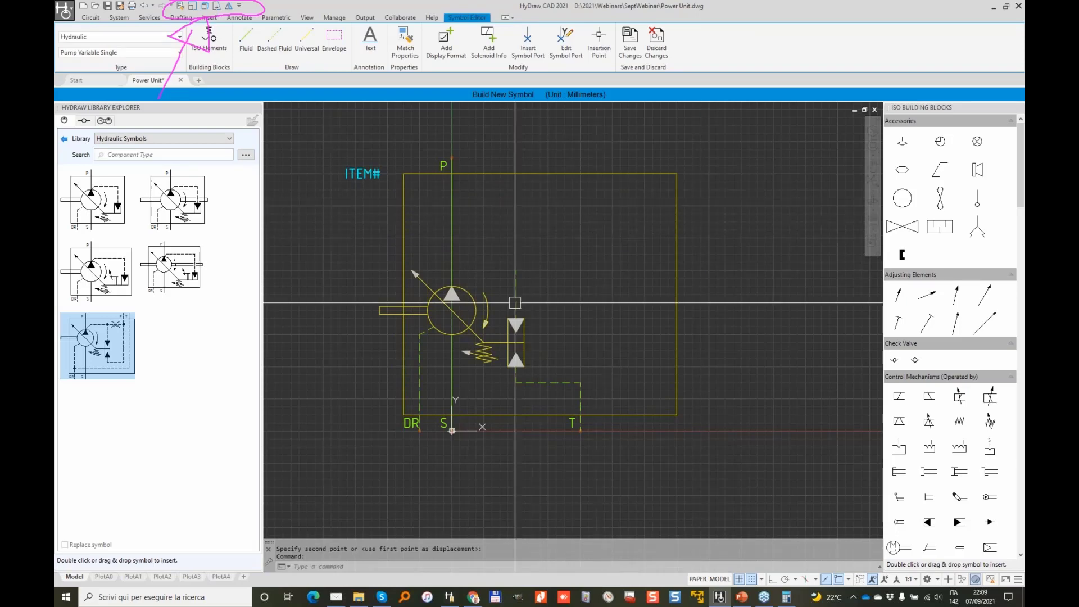
Search the library for "relief" and place the adjustable Screw-In Cartridge Valve pressure relief symbol inside the envelope, beside the control cylinder.
{"action": "middle_click_drag", "start_coordinate": [589, 311], "coordinate": [525, 293]}
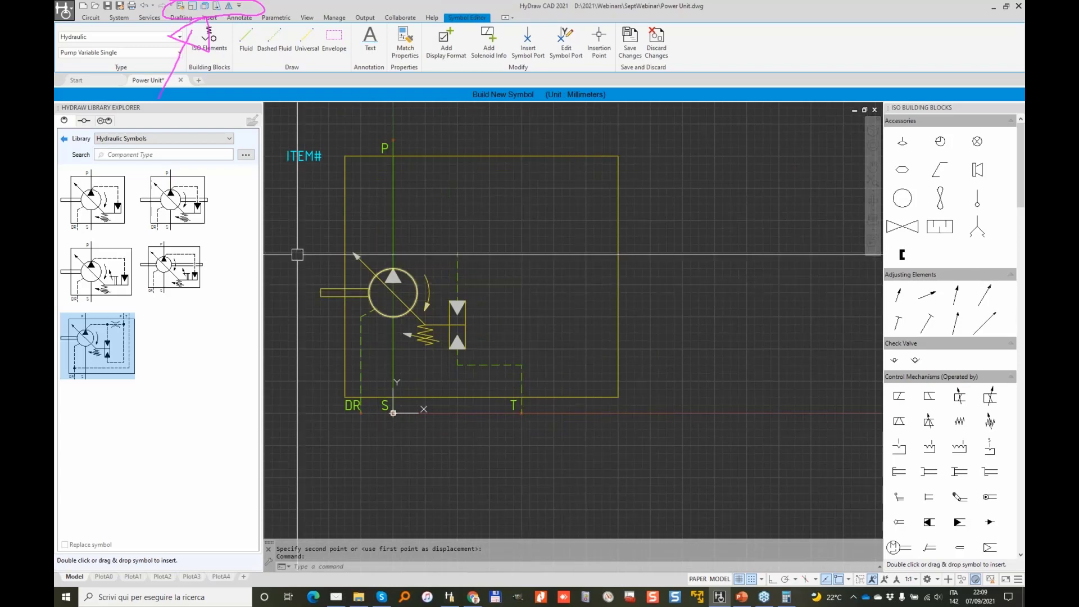
{"action": "left_click", "coordinate": [163, 155]}
{"action": "type", "text": "relief"}
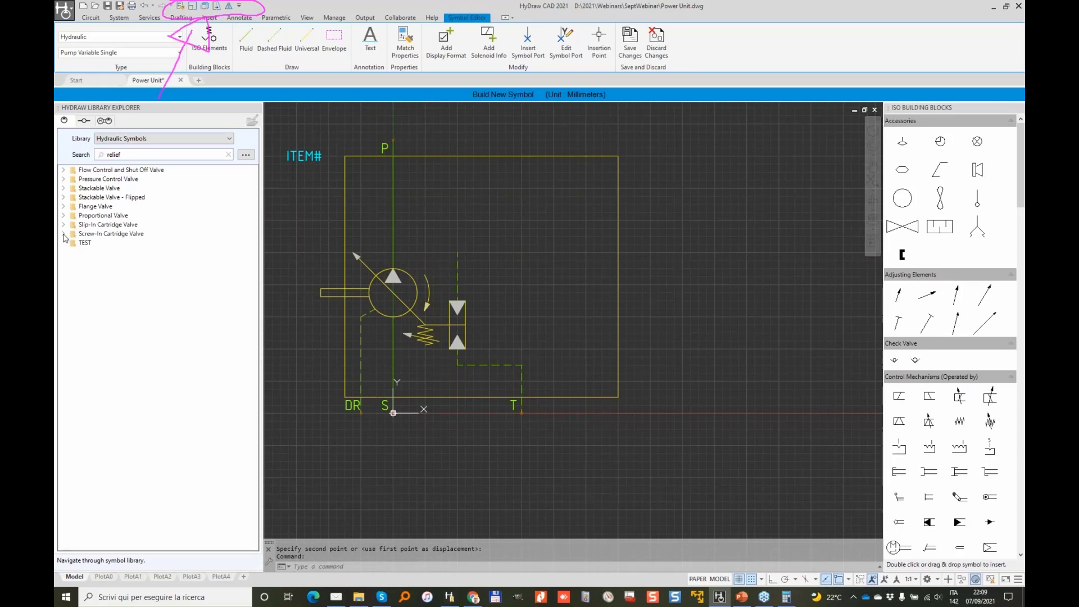
{"action": "left_click", "coordinate": [64, 234]}
{"action": "left_click", "coordinate": [75, 244]}
{"action": "left_click", "coordinate": [98, 253]}
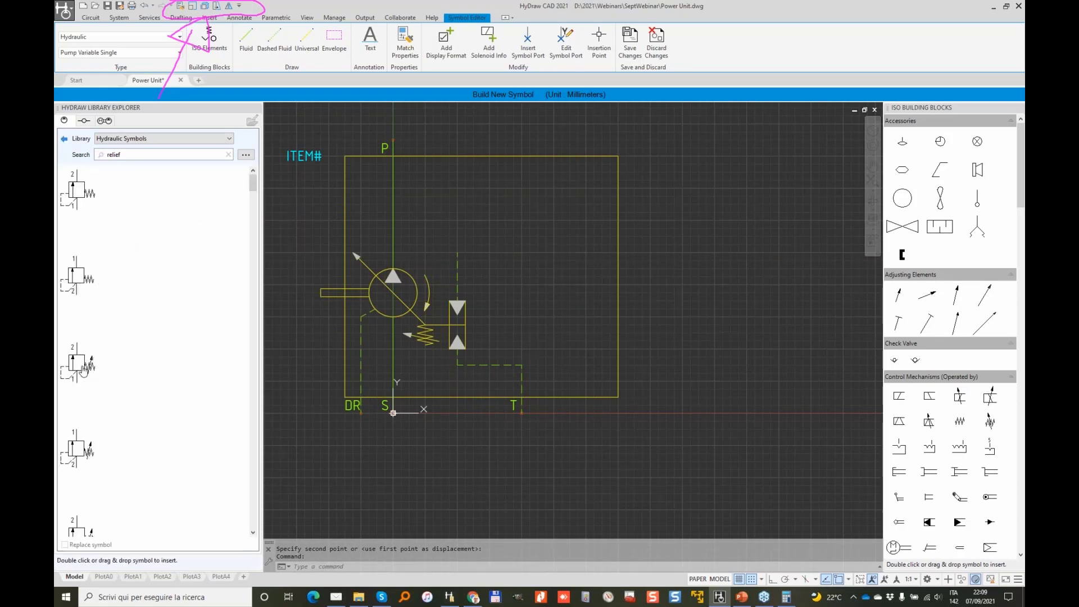
{"action": "double_click", "coordinate": [83, 368]}
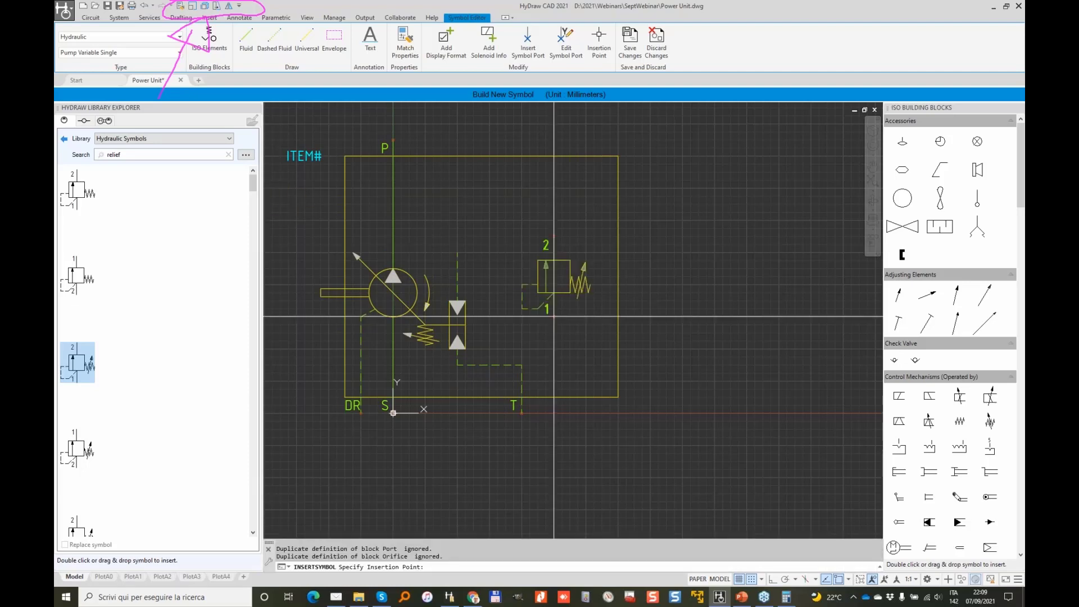
{"action": "left_click", "coordinate": [554, 316]}
Delete the relief valve's ports 1 and 2, and mirror the valve about its horizontal centreline, erasing the source objects.
{"action": "scroll", "coordinate": [554, 315], "scroll_direction": "up", "scroll_amount": 5}
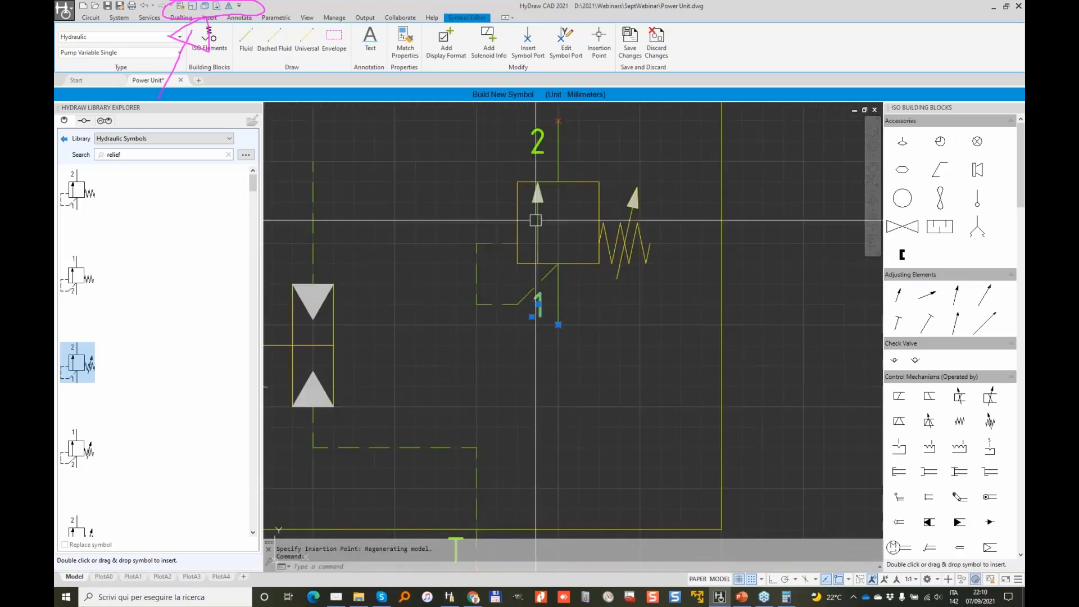
{"action": "key", "text": "Delete"}
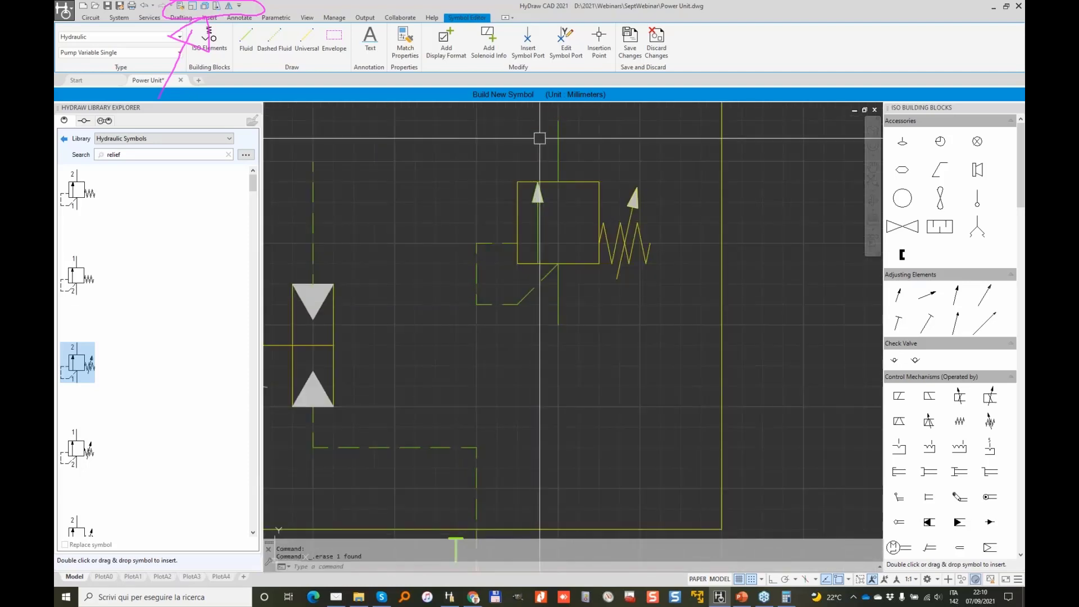
{"action": "left_click", "coordinate": [456, 114]}
{"action": "left_click", "coordinate": [654, 331]}
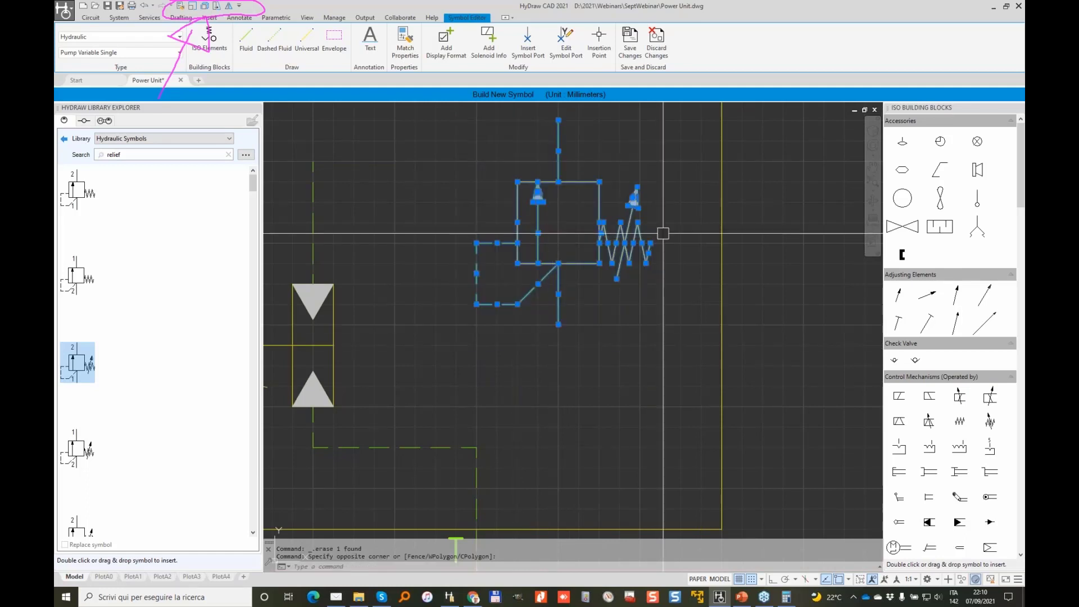
{"action": "left_click", "coordinate": [230, 8]}
{"action": "left_click", "coordinate": [476, 223]}
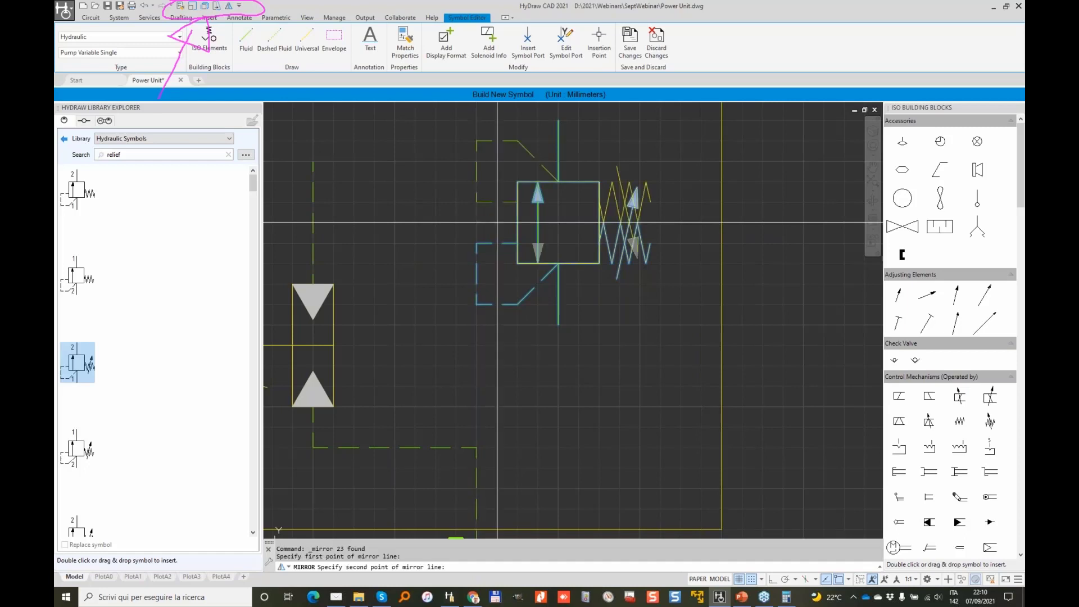
{"action": "left_click", "coordinate": [661, 223]}
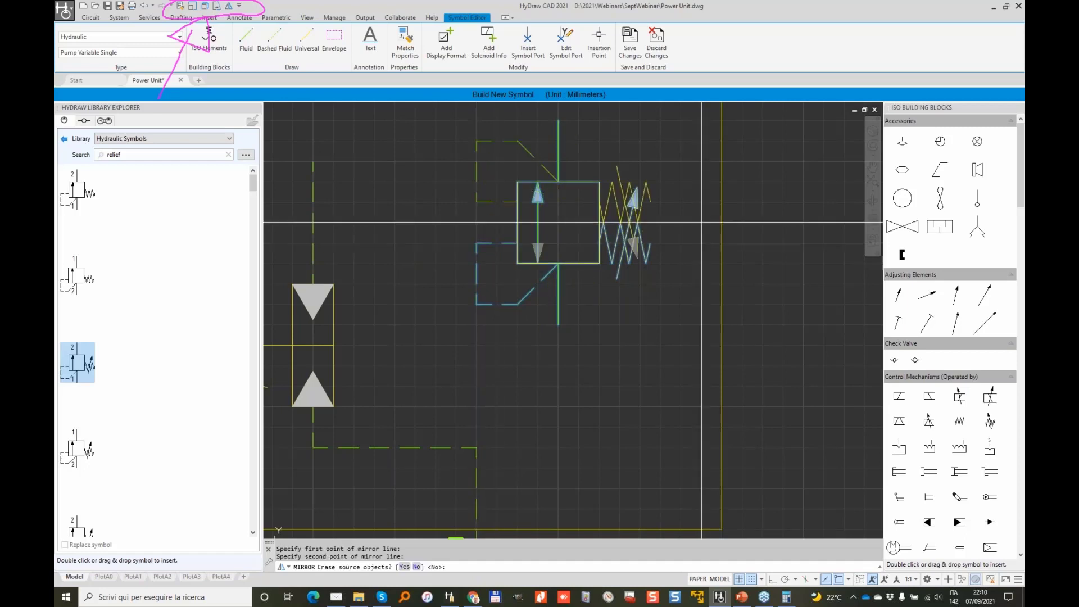
{"action": "left_click", "coordinate": [404, 566]}
Move the whole relief valve so its lower connection line sits on top of the dashed T line.
{"action": "scroll", "coordinate": [573, 307], "scroll_direction": "down", "scroll_amount": 2}
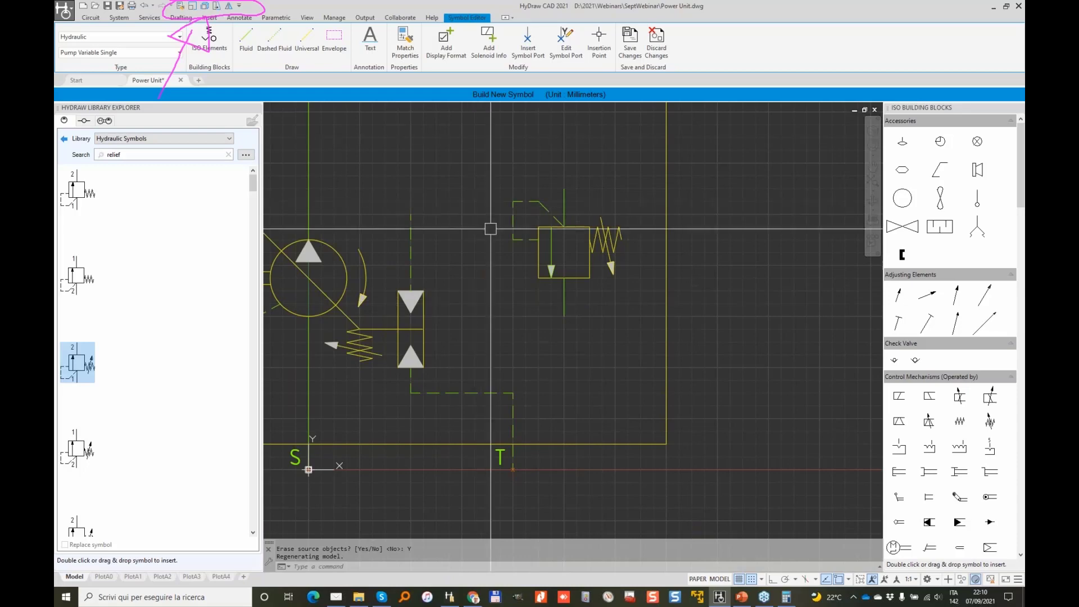
{"action": "left_click", "coordinate": [489, 145]}
{"action": "left_click", "coordinate": [638, 326]}
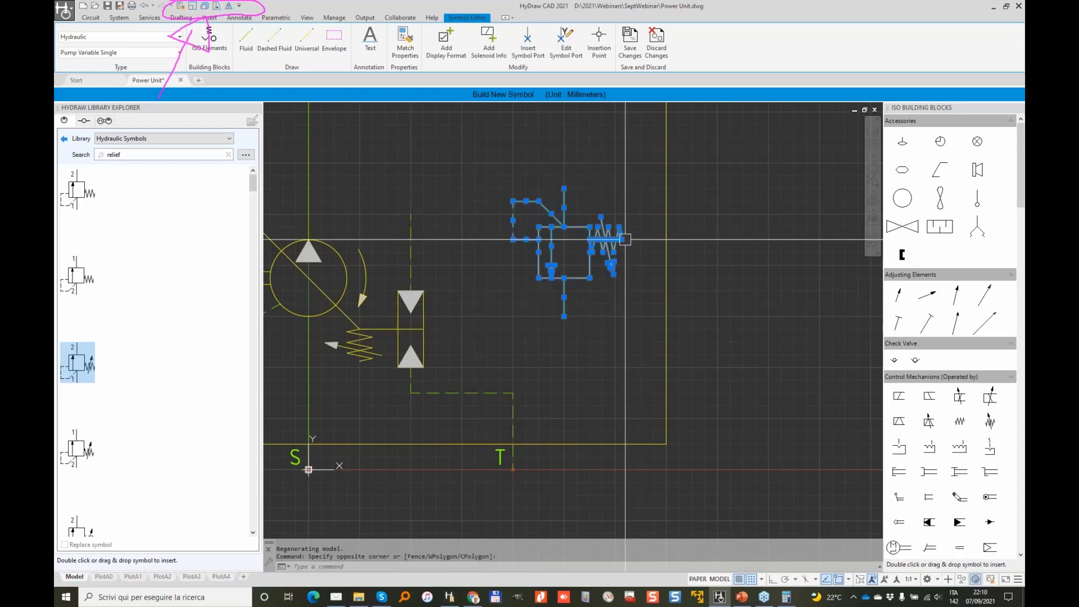
{"action": "type", "text": "m"}
{"action": "key", "text": "Return"}
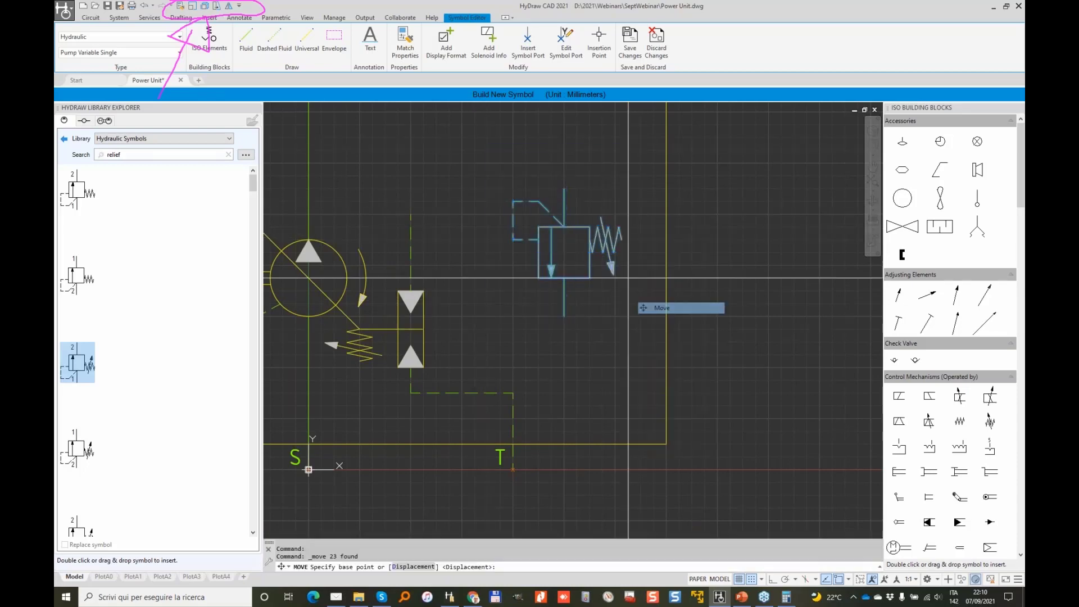
{"action": "left_click", "coordinate": [564, 315]}
{"action": "left_click", "coordinate": [523, 381]}
Match the relief valve's outlet line to the dashed line's properties and place a large connection dot at their junction.
{"action": "scroll", "coordinate": [519, 349], "scroll_direction": "up", "scroll_amount": 3}
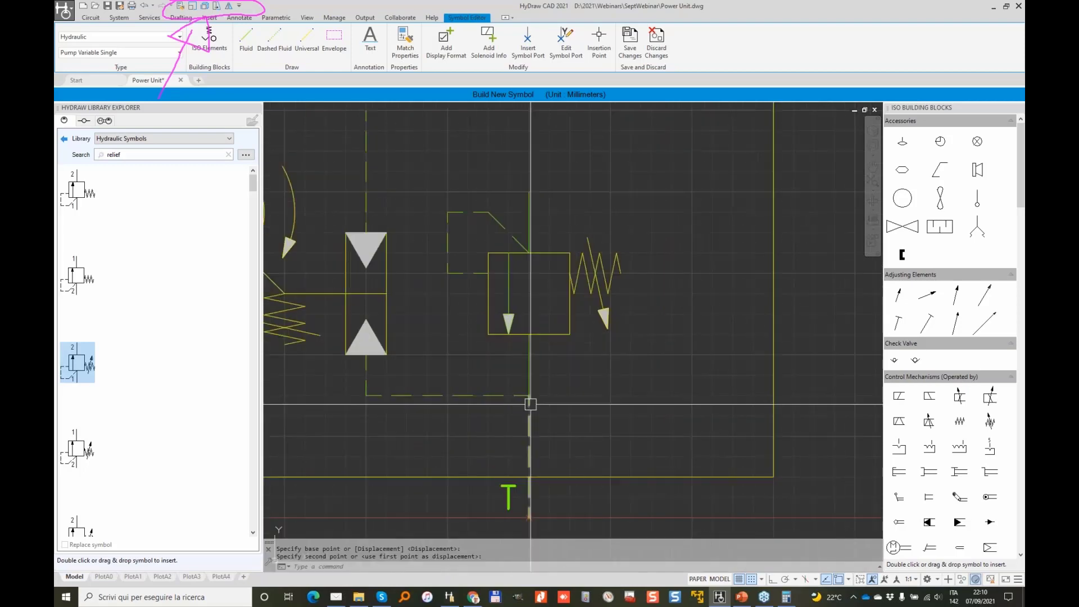
{"action": "left_click", "coordinate": [403, 36]}
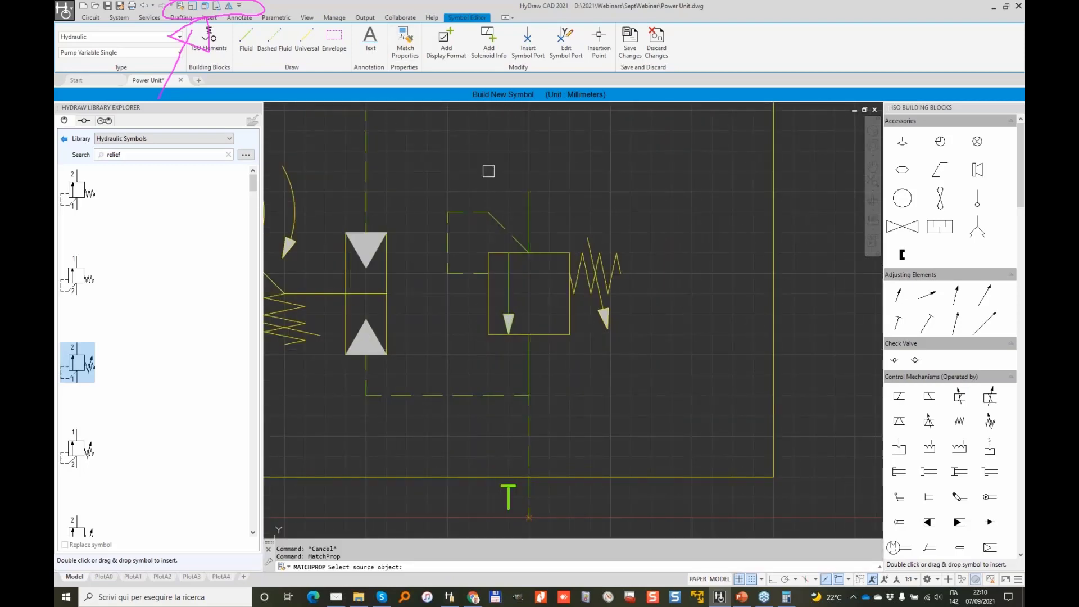
{"action": "left_click", "coordinate": [495, 395]}
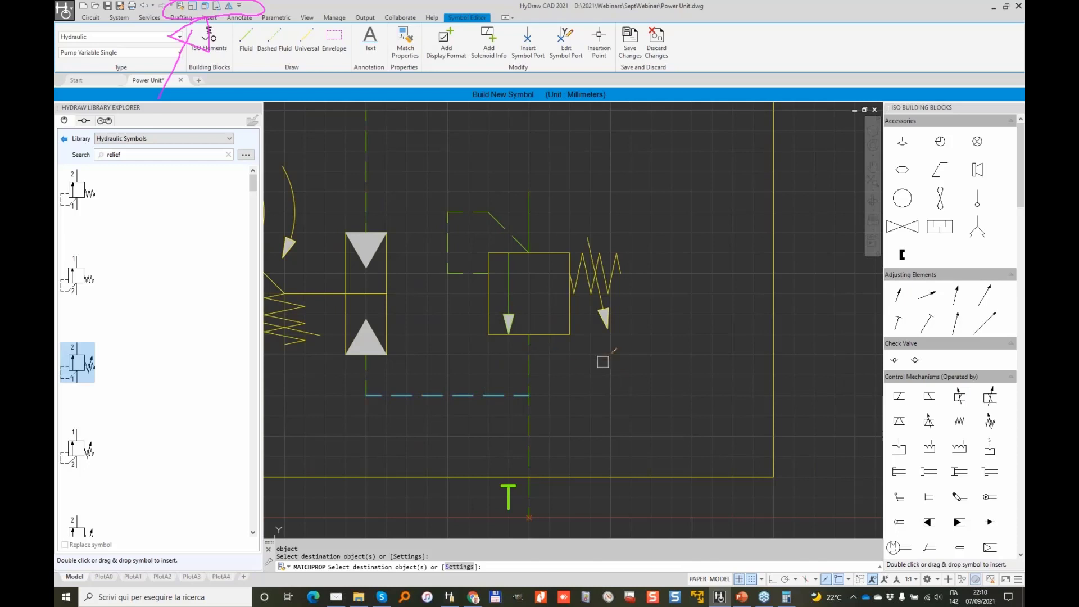
{"action": "key", "text": "Return"}
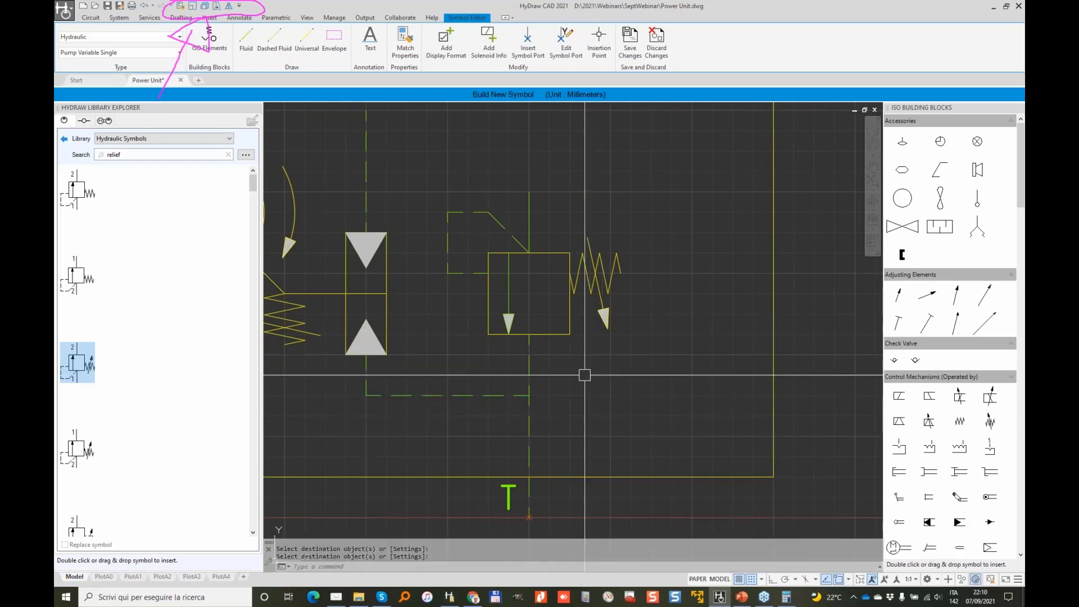
{"action": "left_click_drag", "start_coordinate": [1023, 143], "coordinate": [1024, 455]}
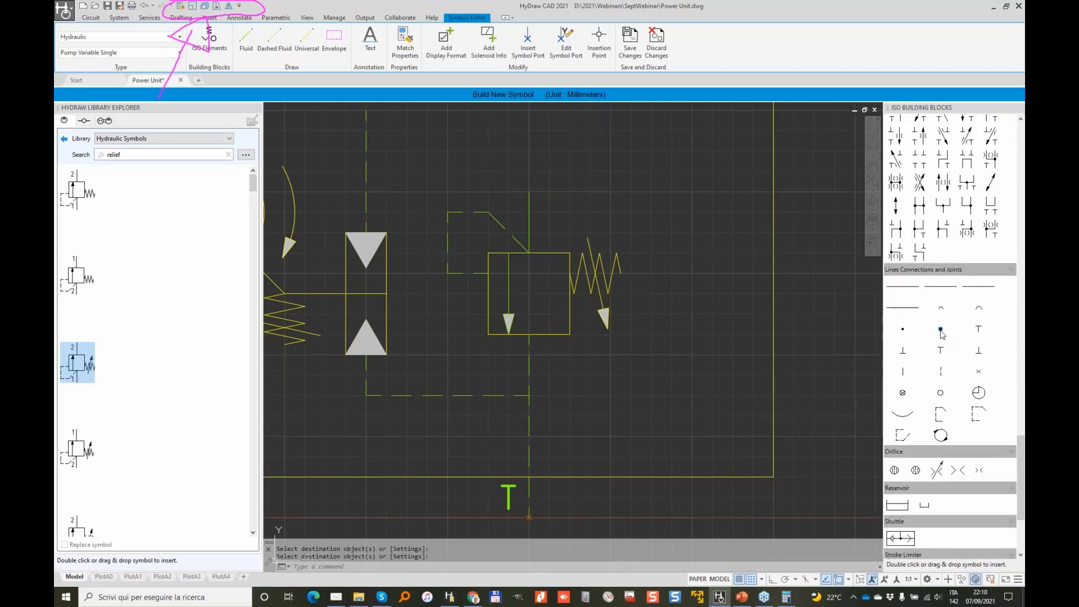
{"action": "left_click_drag", "start_coordinate": [941, 331], "coordinate": [529, 395]}
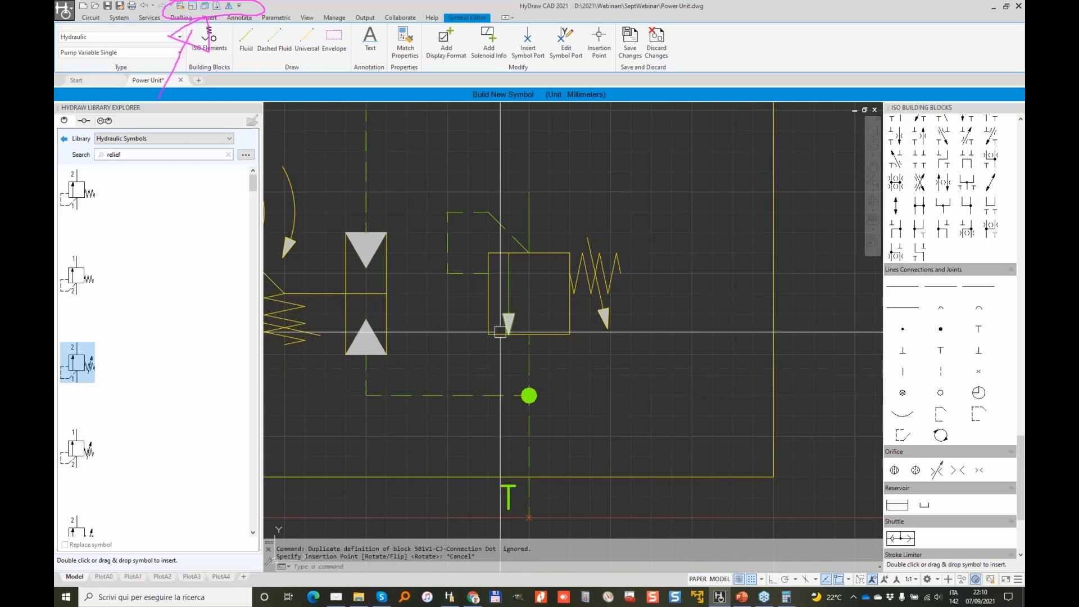
Search the symbol library for "logi" and open the Compensator category under Screw-In Cartridge Valve, Logic Element.
{"action": "middle_click_drag", "start_coordinate": [477, 272], "coordinate": [569, 436]}
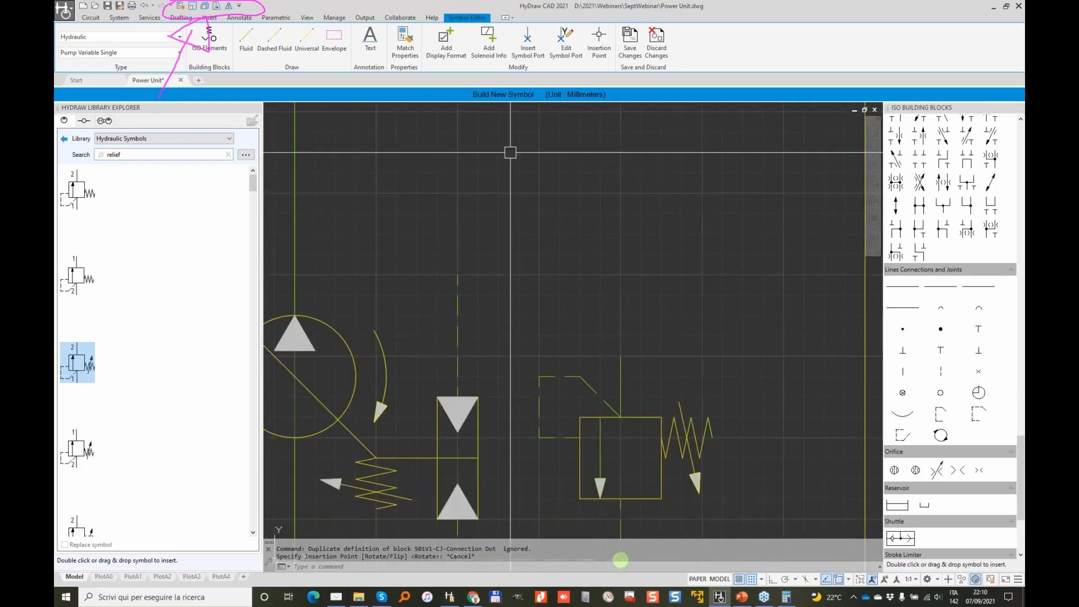
{"action": "left_click", "coordinate": [64, 139]}
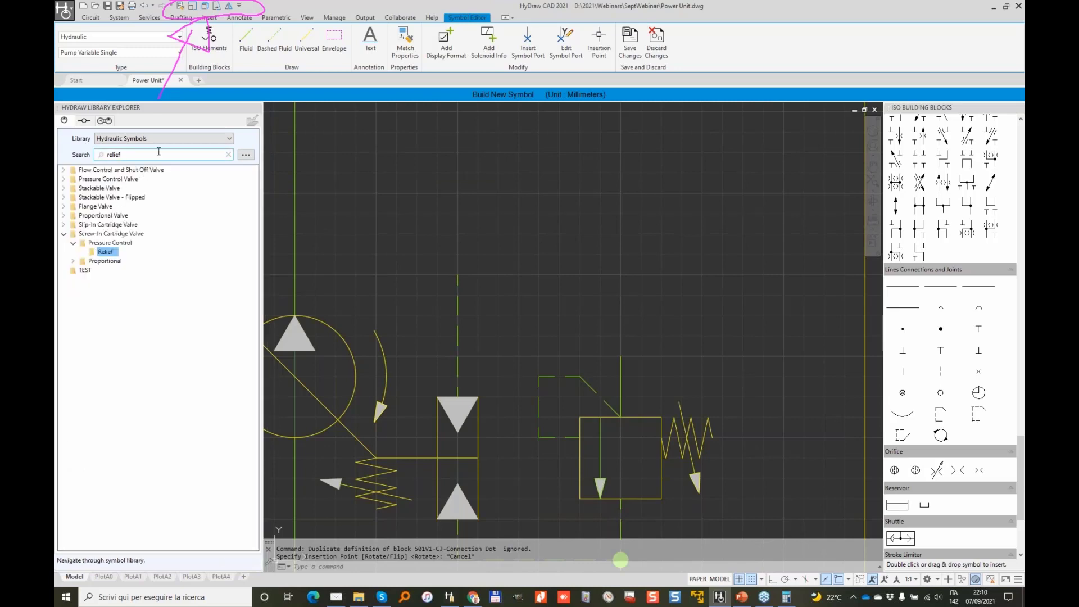
{"action": "type", "text": "logi"}
{"action": "left_click", "coordinate": [64, 179]}
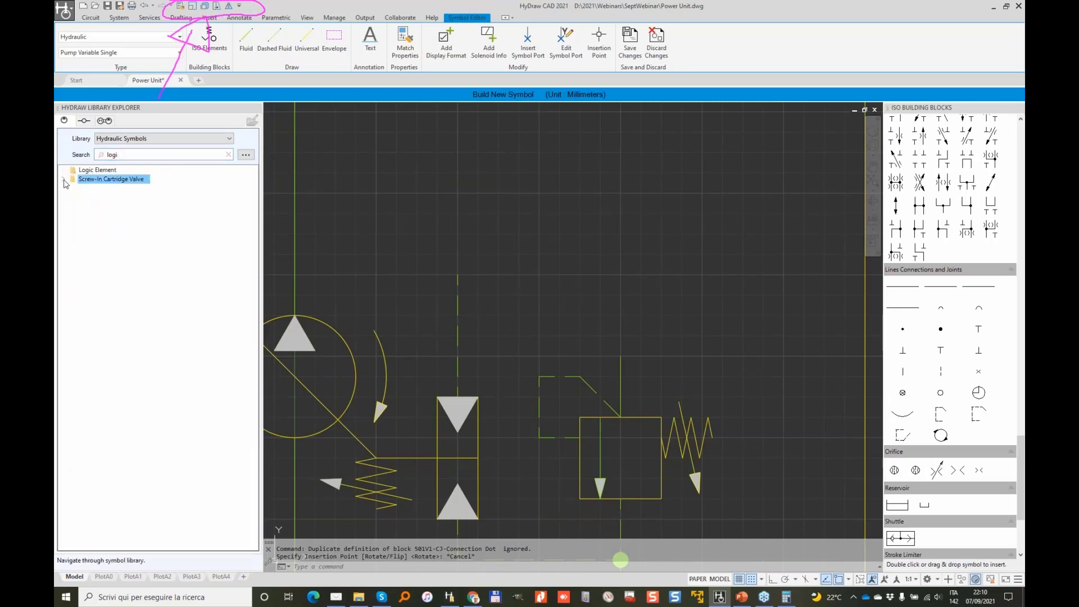
{"action": "left_click", "coordinate": [74, 188]}
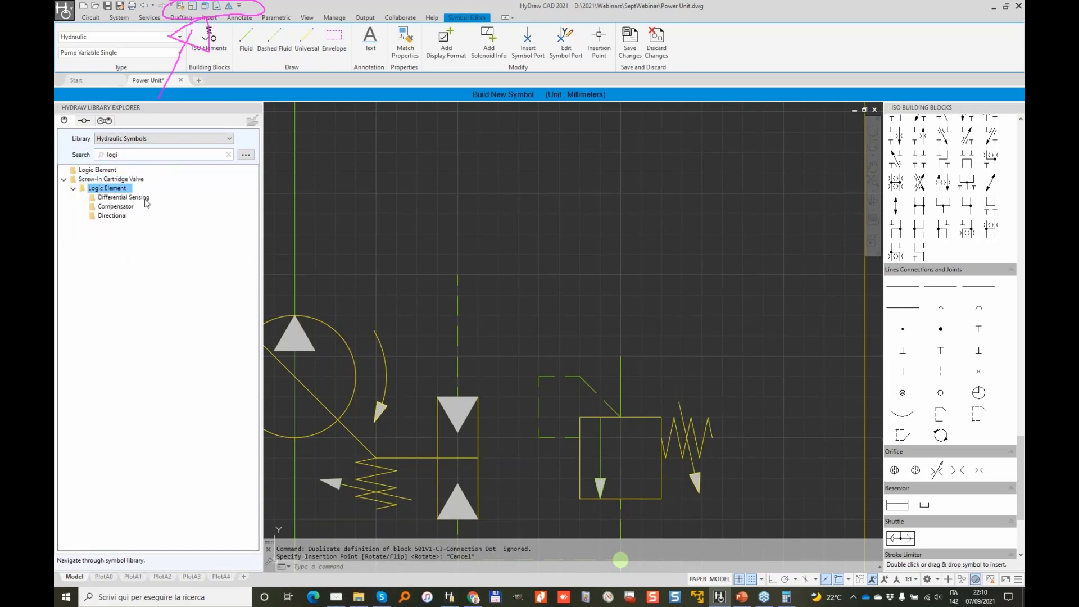
{"action": "double_click", "coordinate": [118, 210]}
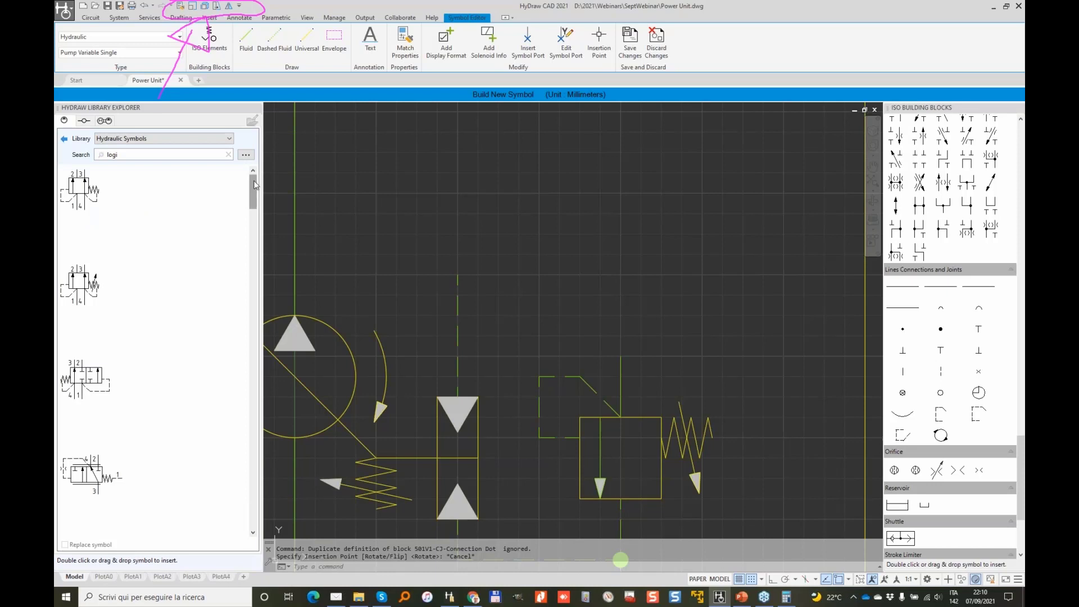
Place the four-port logic valve with ports 2 and 3 above and 1 and 4 below, inside the envelope above the relief valve.
{"action": "scroll", "coordinate": [256, 197], "scroll_direction": "down", "scroll_amount": 2}
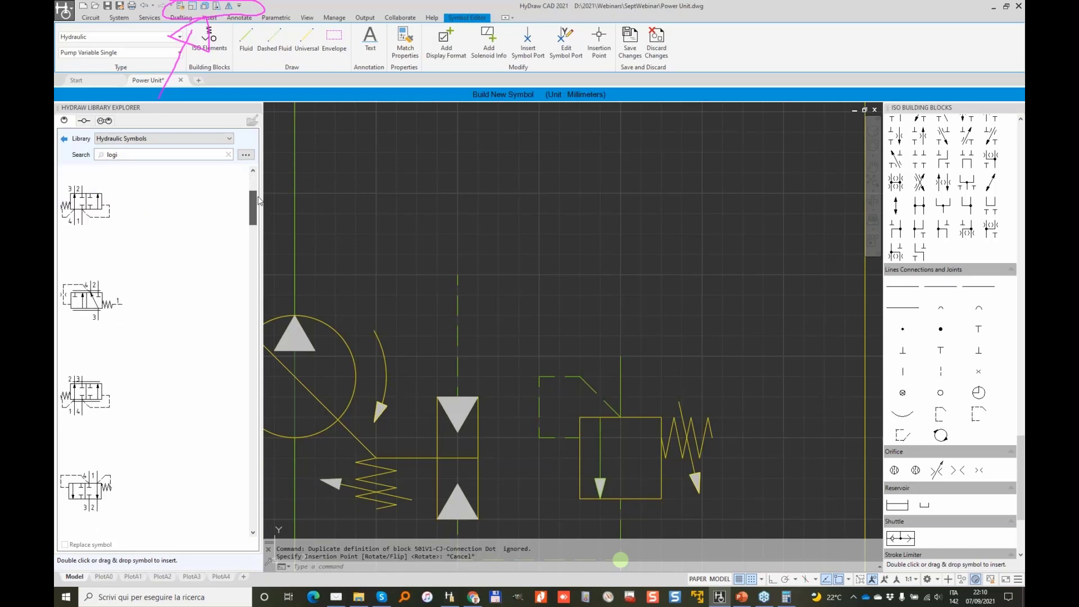
{"action": "double_click", "coordinate": [87, 399]}
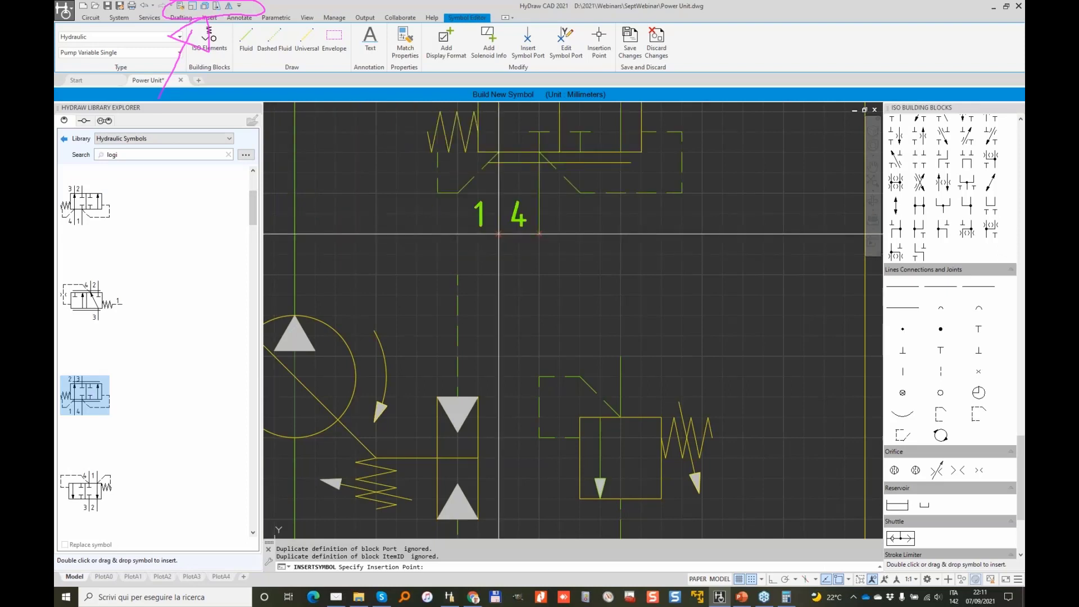
{"action": "middle_click_drag", "start_coordinate": [539, 275], "coordinate": [470, 367]}
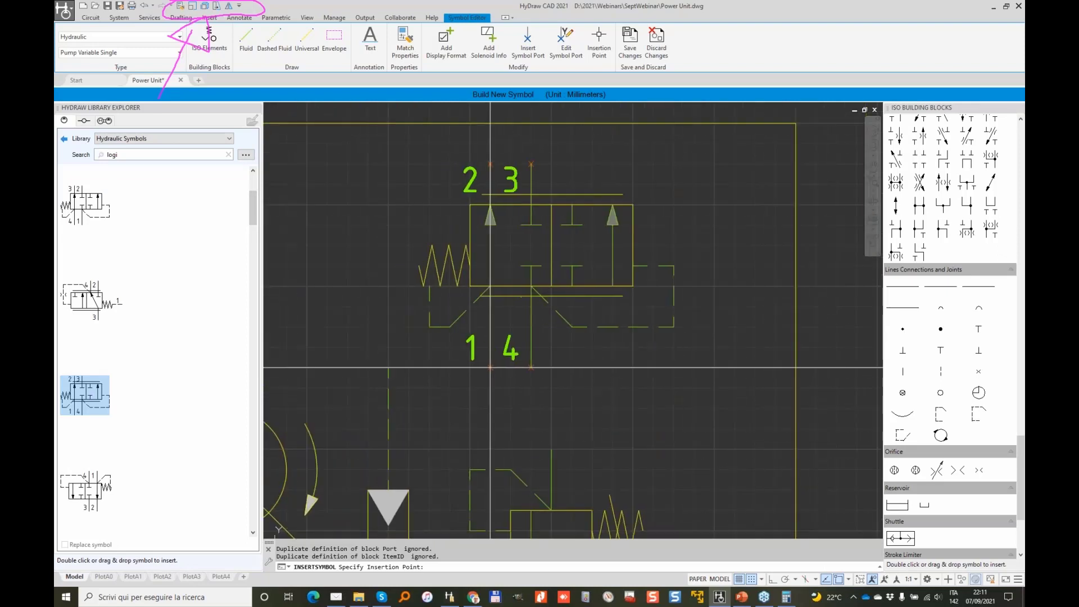
{"action": "left_click", "coordinate": [490, 368]}
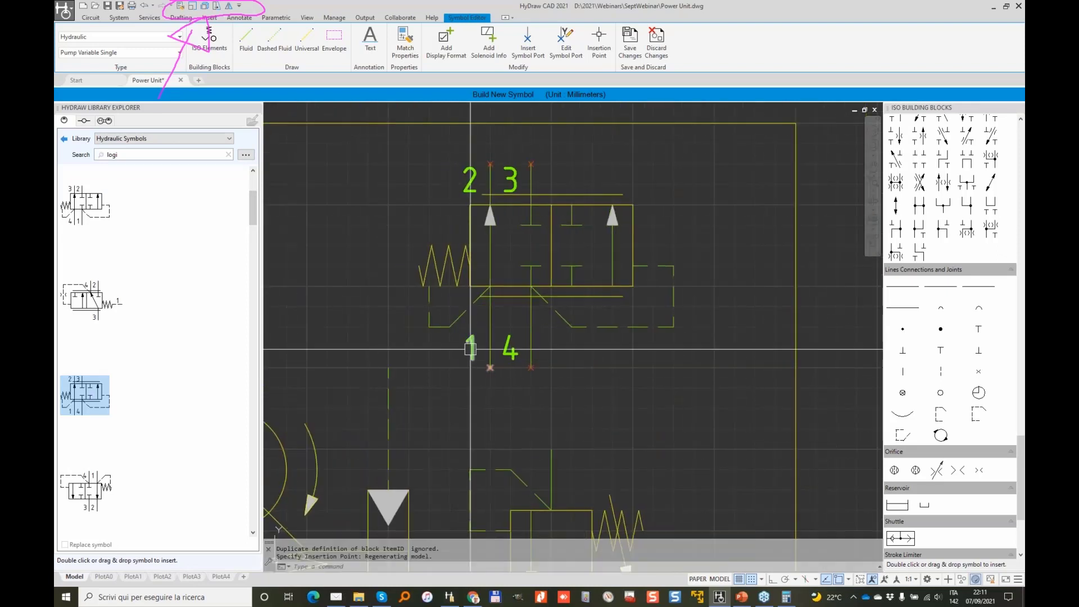
Delete the logic valve's ports 1 and 4, together with port 4's connection line and blocked-port mark.
{"action": "key", "text": "Delete"}
{"action": "left_click", "coordinate": [509, 339]}
{"action": "key", "text": "Delete"}
{"action": "left_click", "coordinate": [550, 394]}
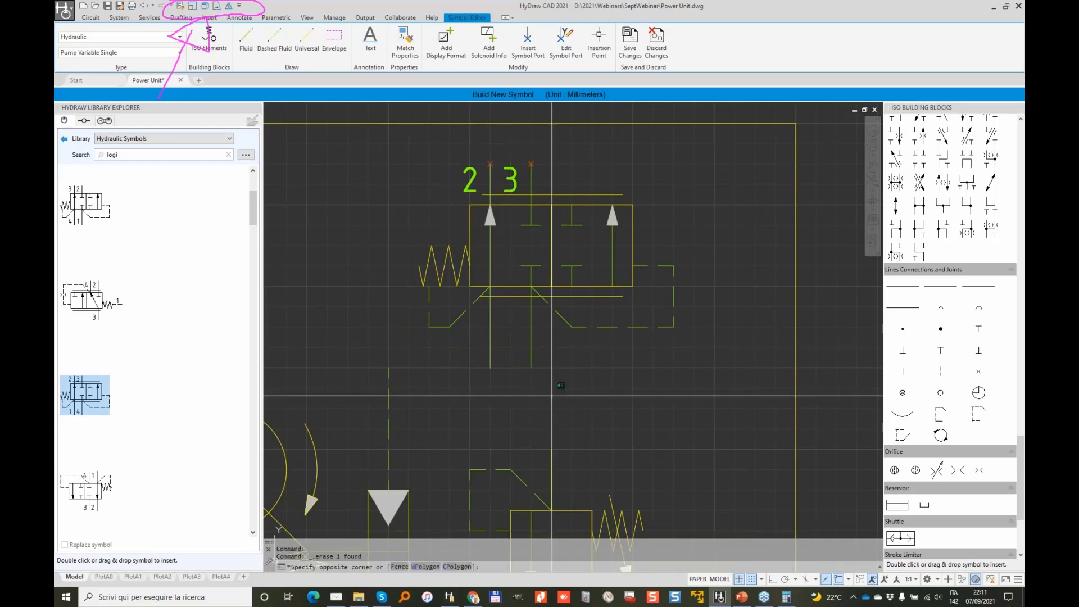
{"action": "left_click", "coordinate": [522, 340]}
{"action": "key", "text": "Delete"}
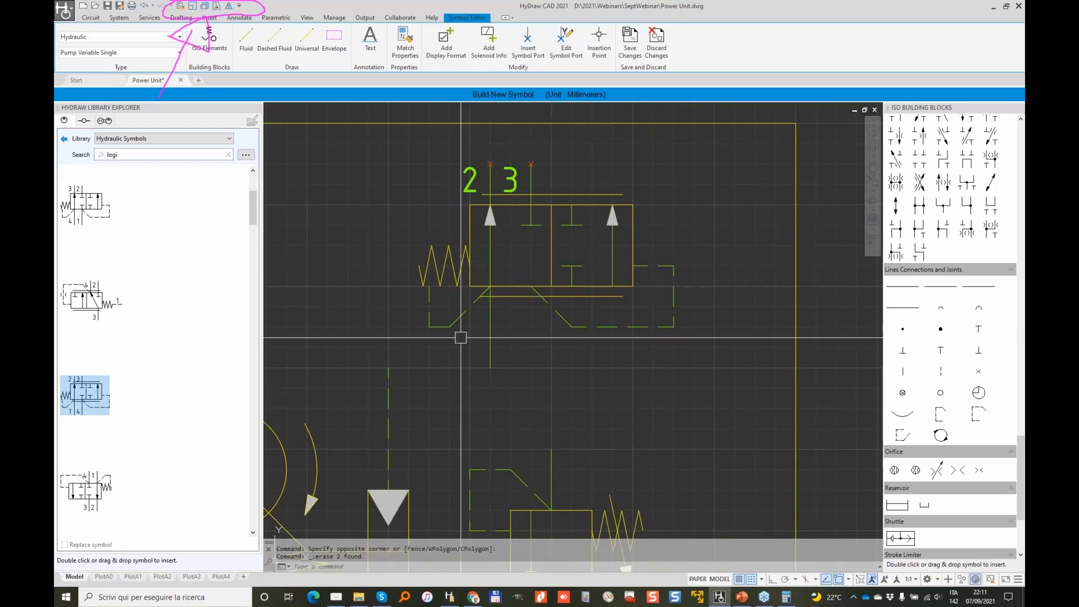
Delete the angled dashed pilot lines beneath both ends of the logic valve.
{"action": "left_click", "coordinate": [453, 348]}
{"action": "left_click", "coordinate": [428, 310]}
{"action": "key", "text": "Delete"}
{"action": "left_click", "coordinate": [650, 349]}
{"action": "left_click", "coordinate": [525, 248]}
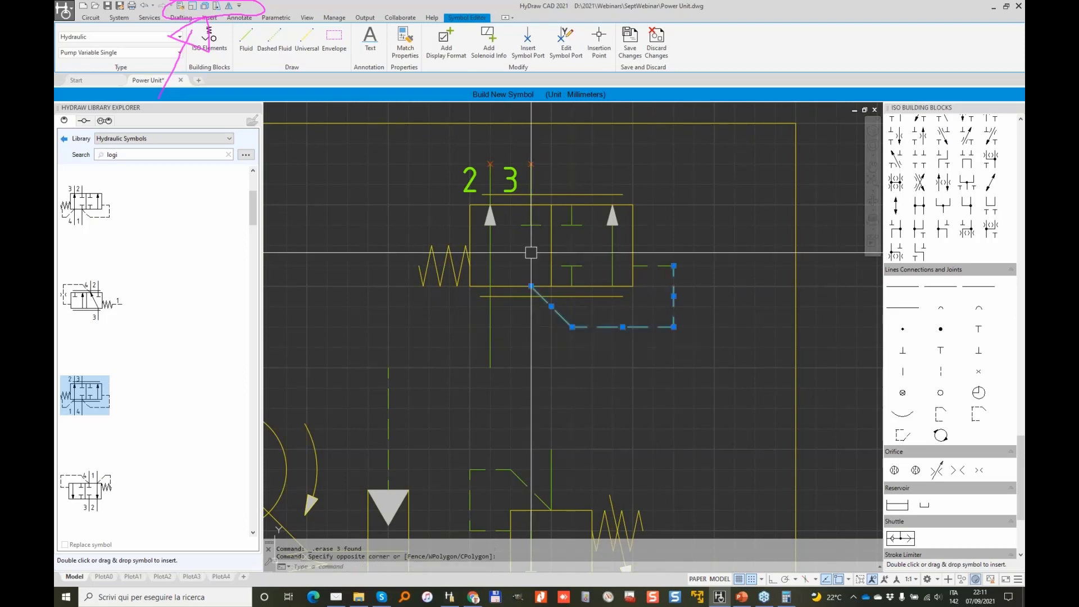
{"action": "key", "text": "Delete"}
Delete the logic valve's ports 2 and 3 and the leftover dashed pilot stub at its right end.
{"action": "left_click", "coordinate": [470, 180]}
{"action": "key", "text": "Delete"}
{"action": "left_click", "coordinate": [510, 179]}
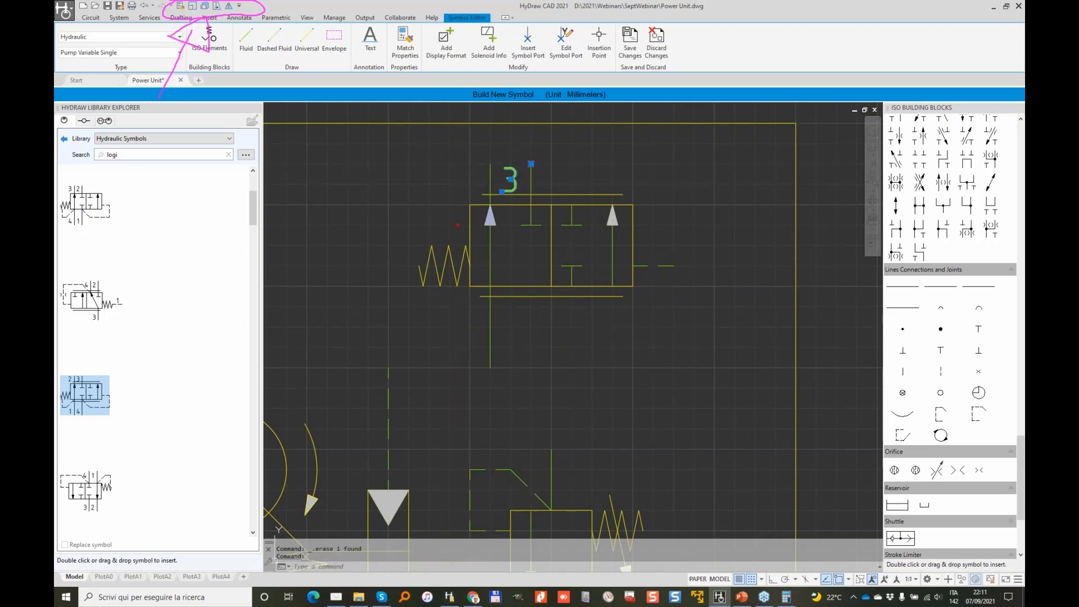
{"action": "key", "text": "Delete"}
{"action": "scroll", "coordinate": [487, 238], "scroll_direction": "down", "scroll_amount": 3}
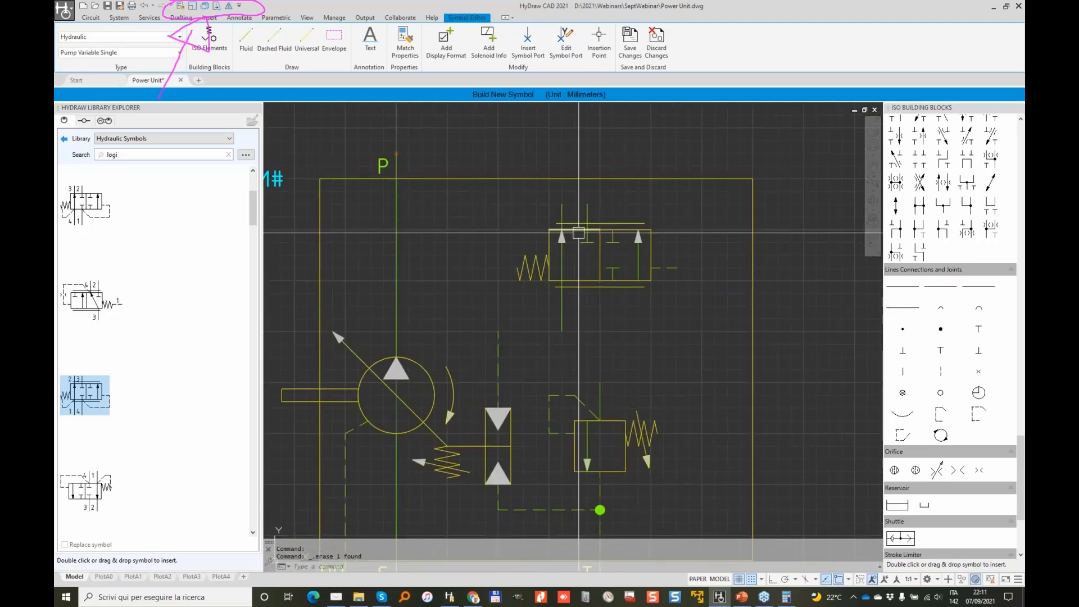
{"action": "scroll", "coordinate": [620, 253], "scroll_direction": "up", "scroll_amount": 3}
{"action": "left_click", "coordinate": [699, 289]}
{"action": "key", "text": "Delete"}
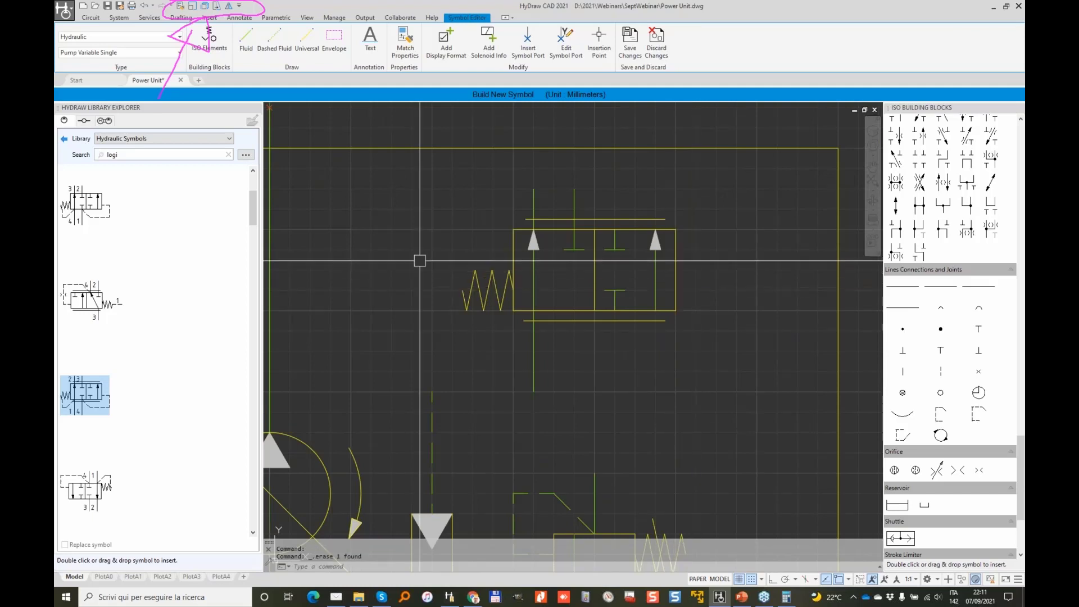
Move the spring from the logic valve's left end to its right end.
{"action": "left_click", "coordinate": [411, 242]}
{"action": "left_click", "coordinate": [516, 316]}
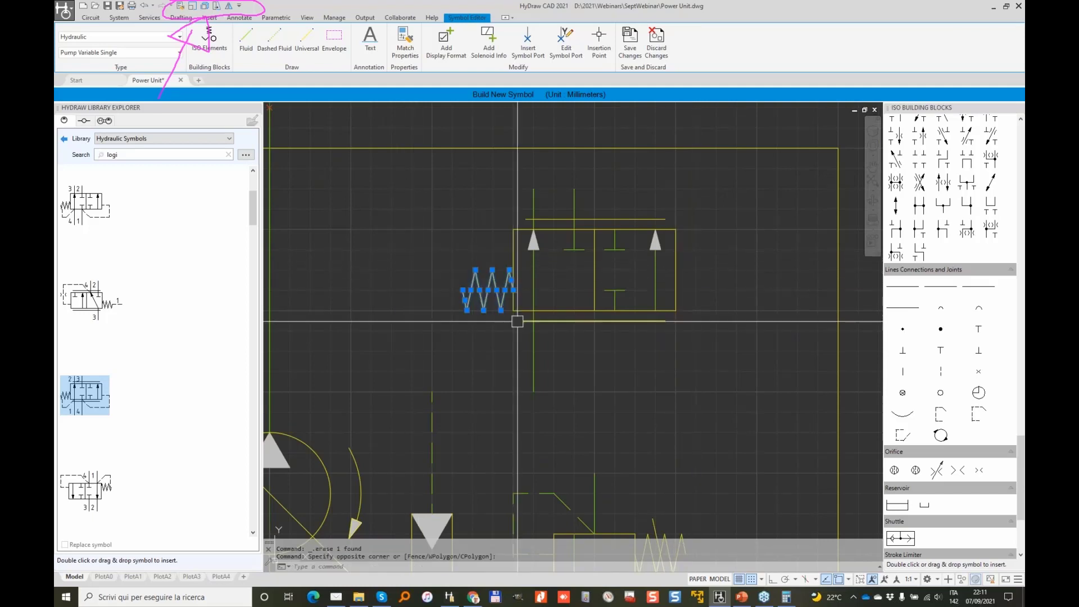
{"action": "right_click", "coordinate": [473, 278]}
{"action": "left_click", "coordinate": [496, 365]}
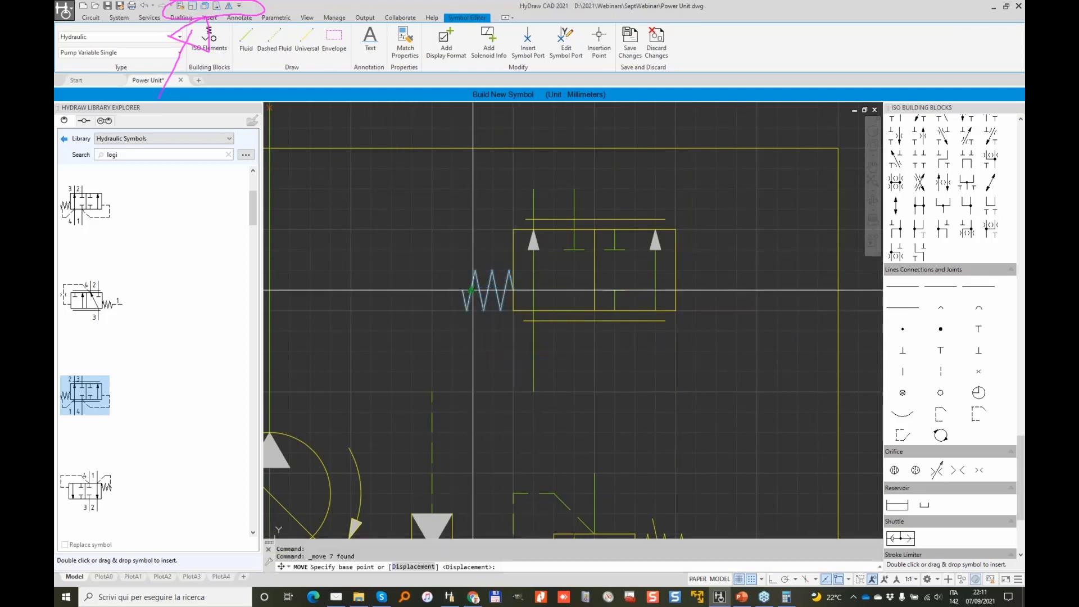
{"action": "key", "text": "F9"}
{"action": "left_click", "coordinate": [462, 291]}
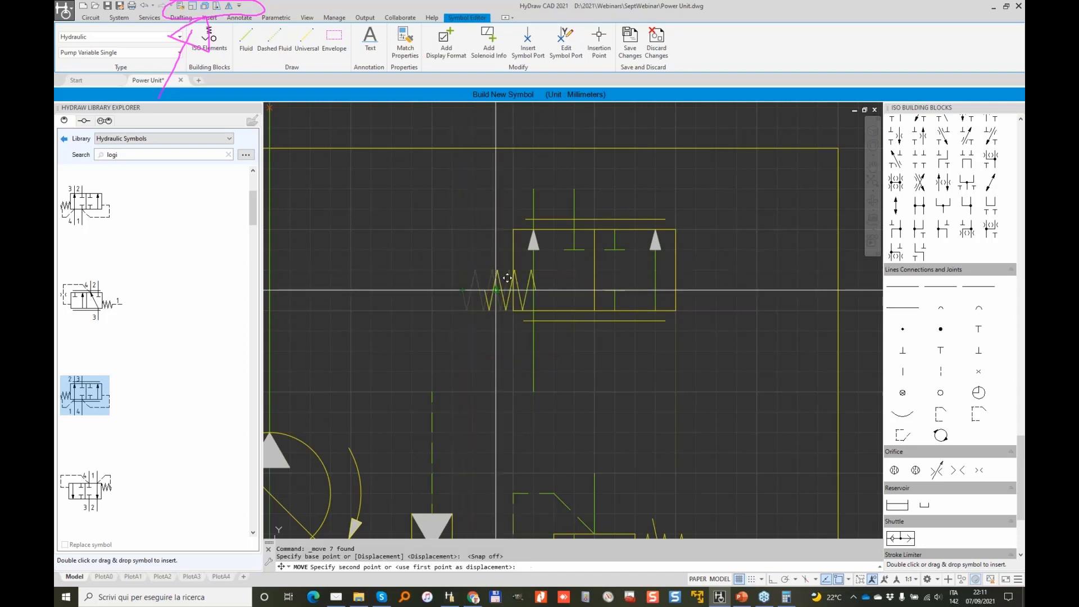
{"action": "left_click", "coordinate": [678, 290]}
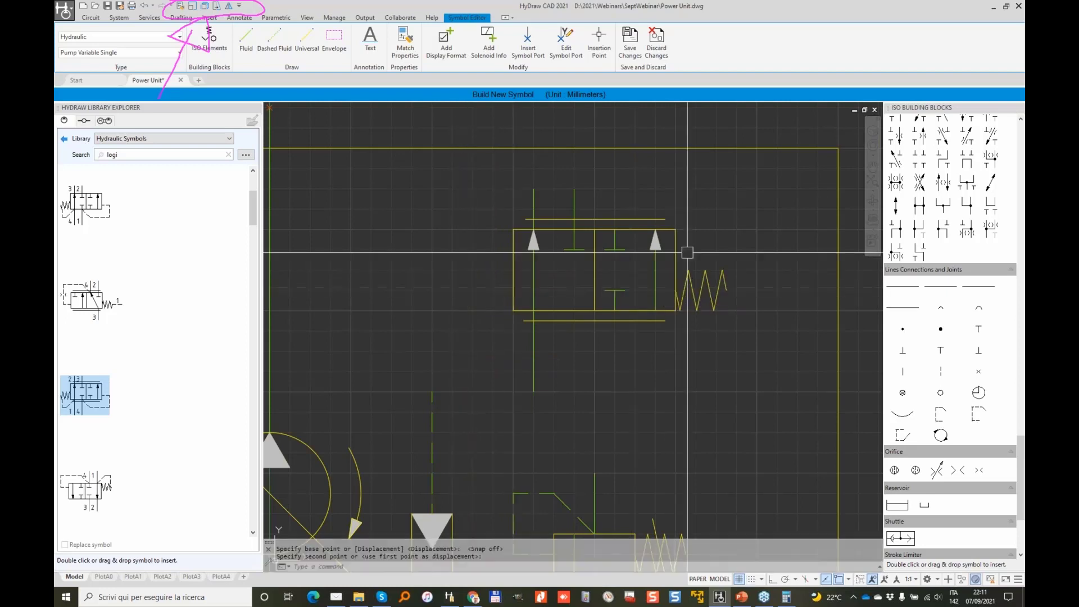
Draw a dashed fluid line from the midpoint of the logic valve's left side to the P line, and place a large connection dot at the junction.
{"action": "scroll", "coordinate": [436, 281], "scroll_direction": "down", "scroll_amount": 2}
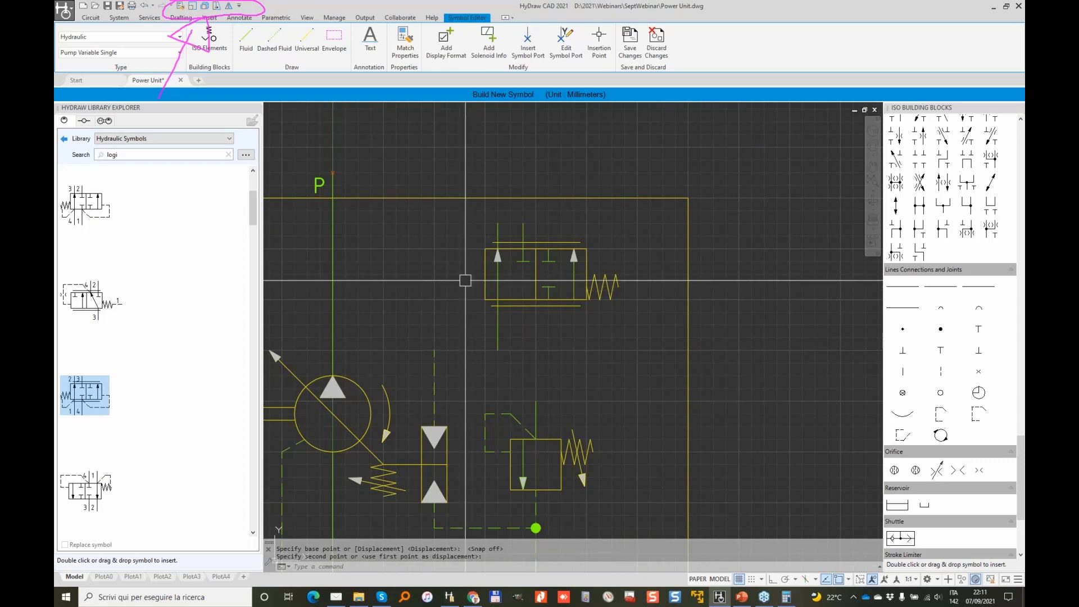
{"action": "left_click", "coordinate": [272, 37]}
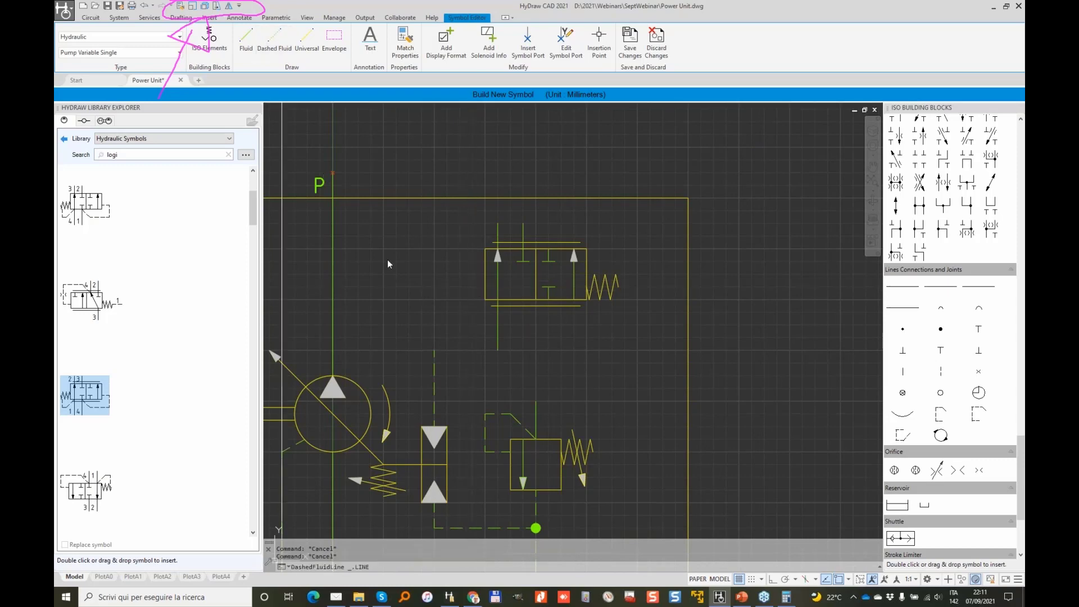
{"action": "left_click", "coordinate": [486, 273]}
{"action": "key", "text": "F9"}
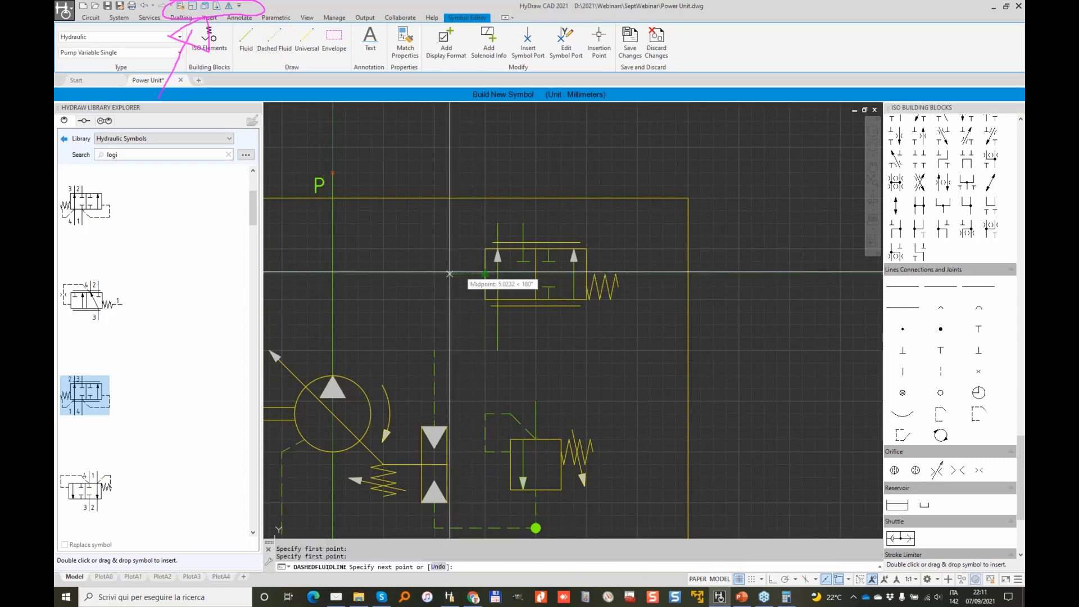
{"action": "left_click", "coordinate": [332, 274]}
{"action": "key", "text": "Return"}
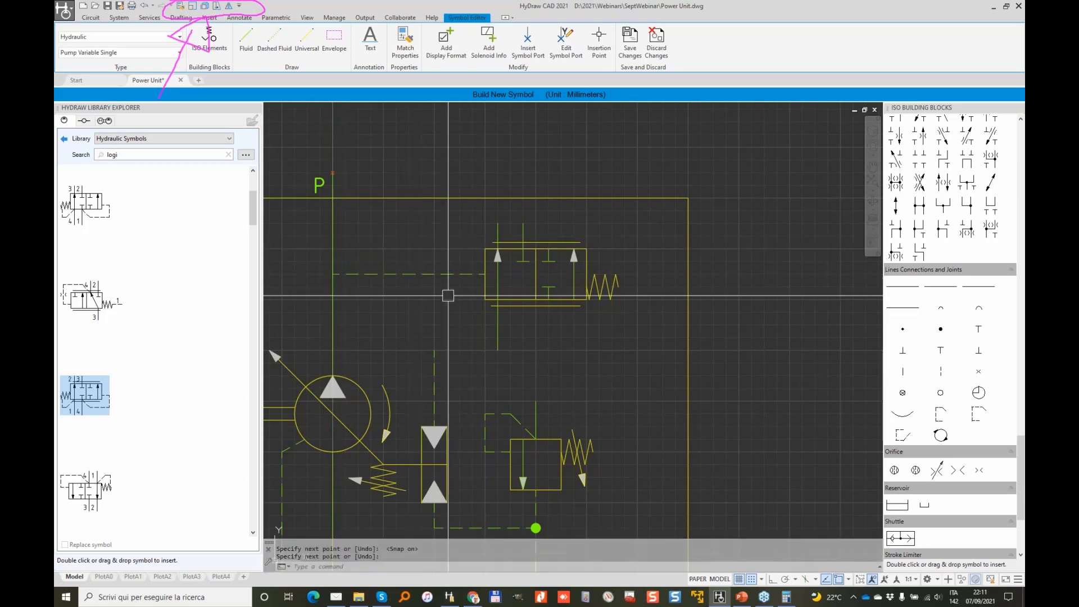
{"action": "double_click", "coordinate": [940, 329]}
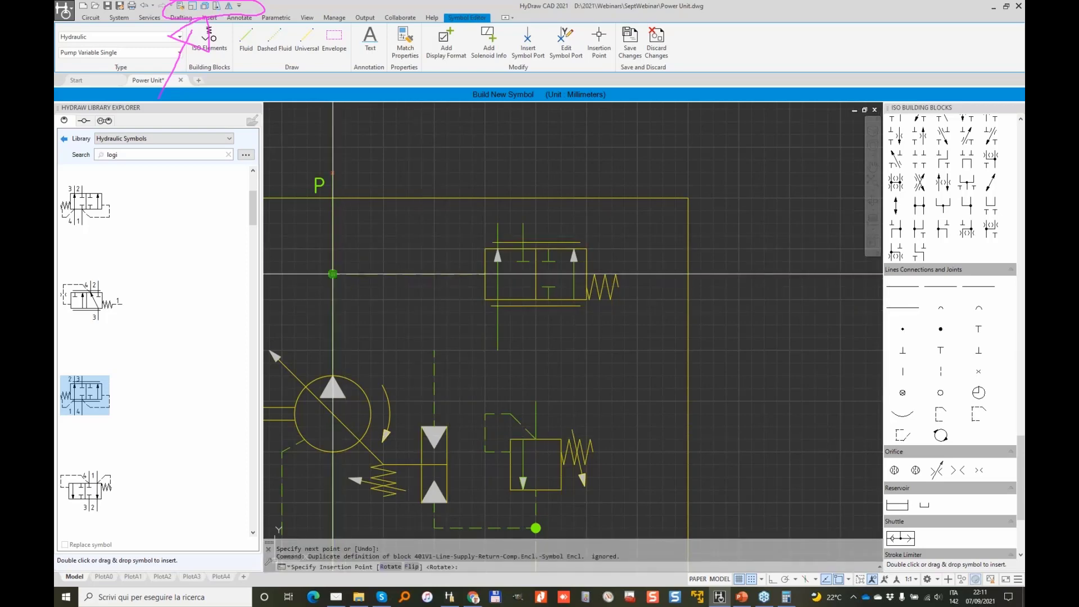
{"action": "key", "text": "Escape"}
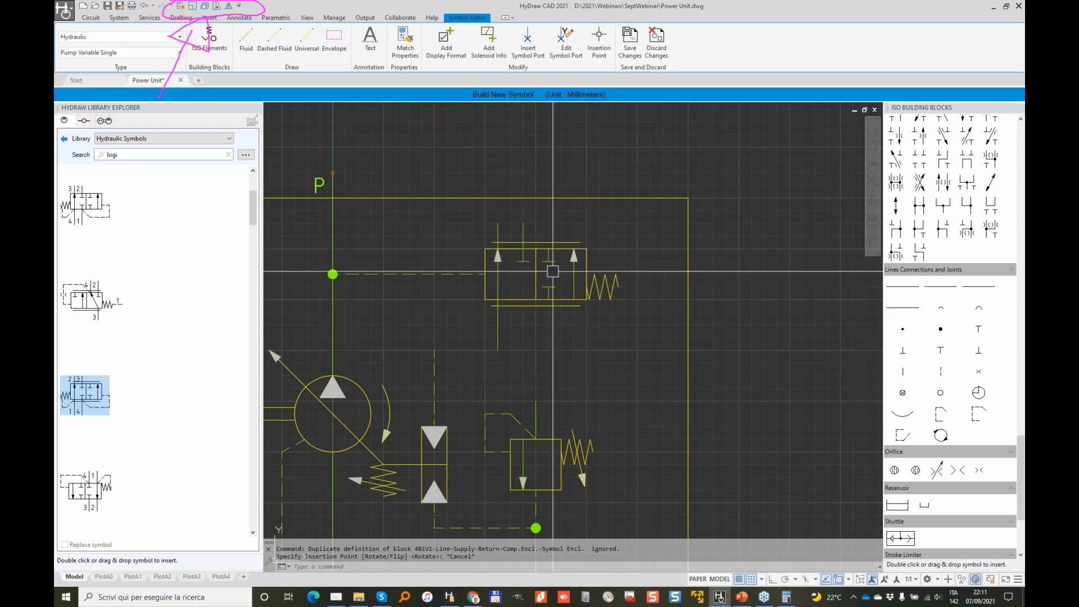
Delete the flow arrow and both blocked-port marks from the logic valve's right-hand box.
{"action": "scroll", "coordinate": [585, 250], "scroll_direction": "up", "scroll_amount": 2}
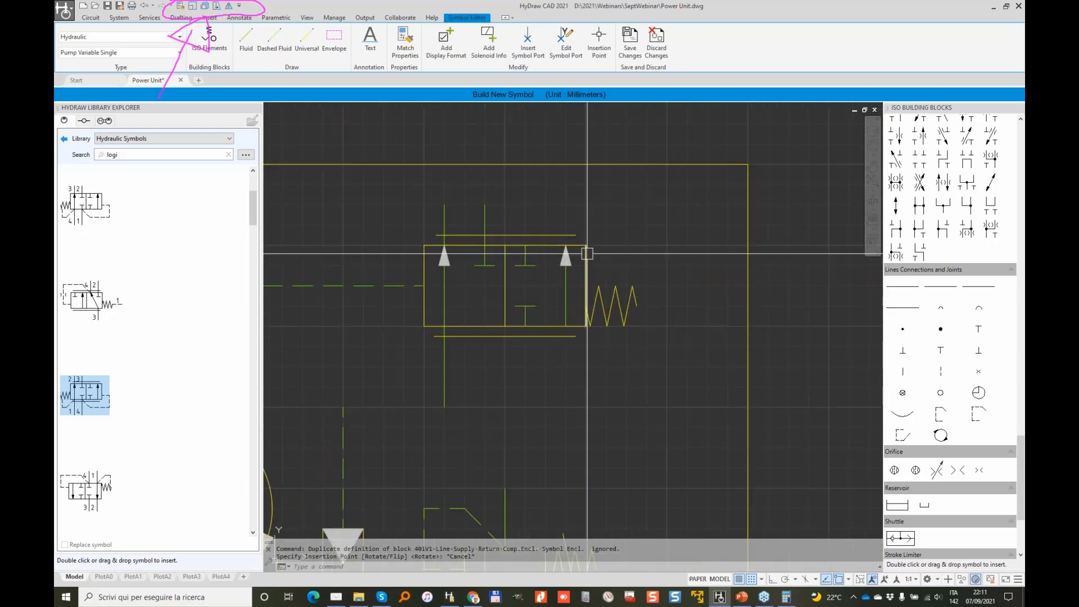
{"action": "left_click", "coordinate": [577, 314]}
{"action": "left_click", "coordinate": [509, 272]}
{"action": "key", "text": "Delete"}
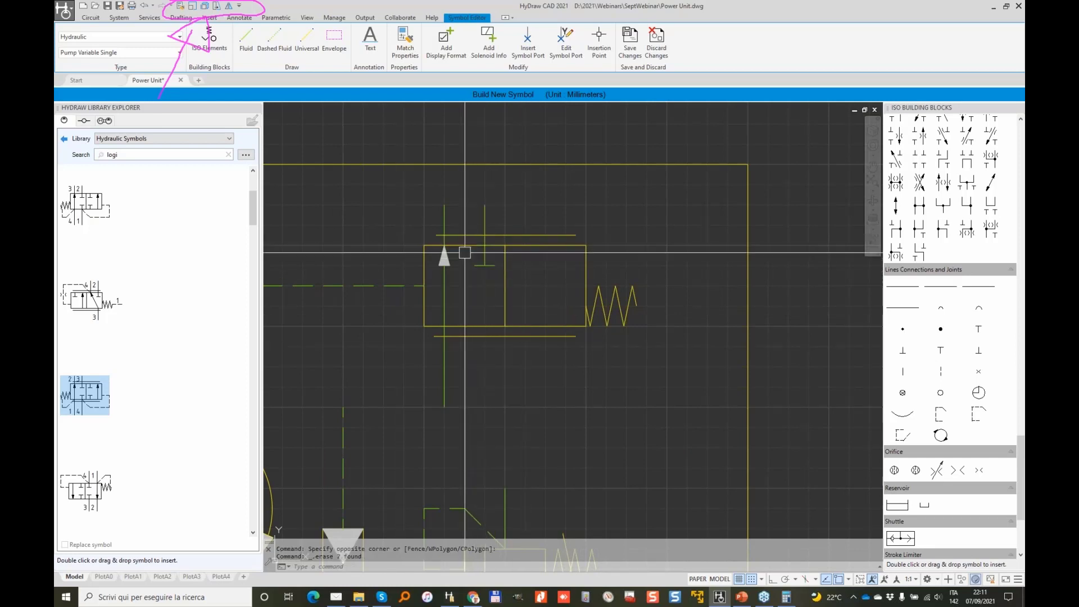
Stretch the left part of the logic valve, including its connection lines, one box width to the left.
{"action": "middle_click_drag", "start_coordinate": [486, 347], "coordinate": [591, 340]}
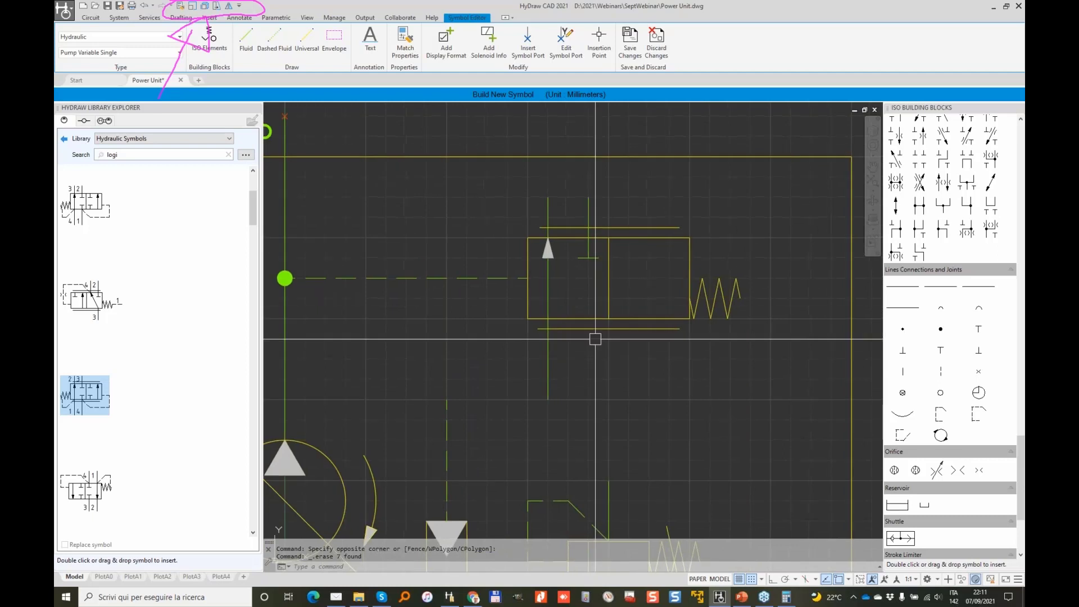
{"action": "left_click", "coordinate": [217, 9]}
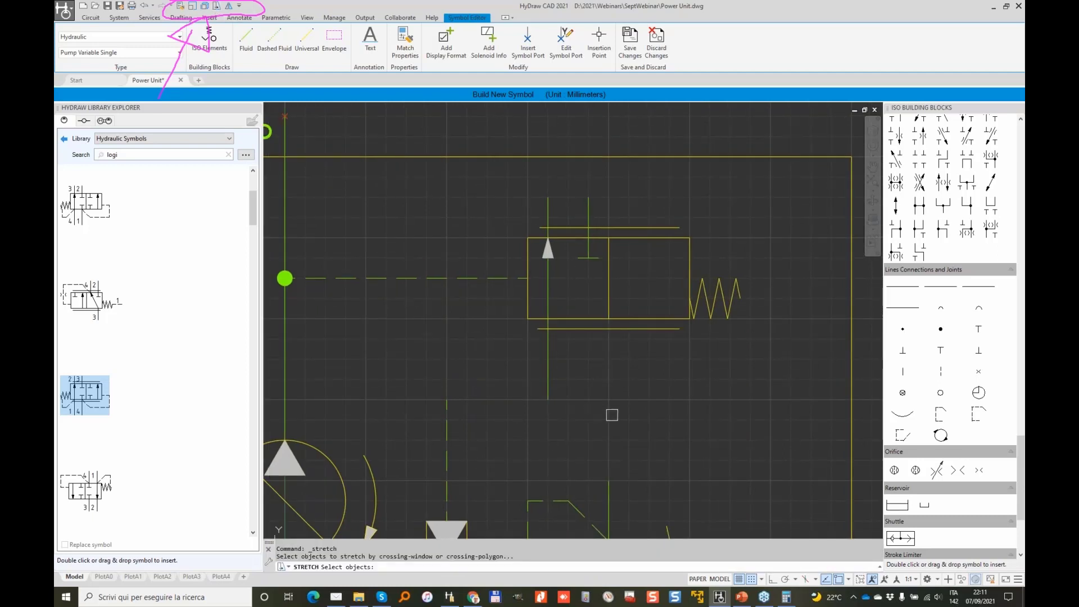
{"action": "left_click", "coordinate": [584, 418]}
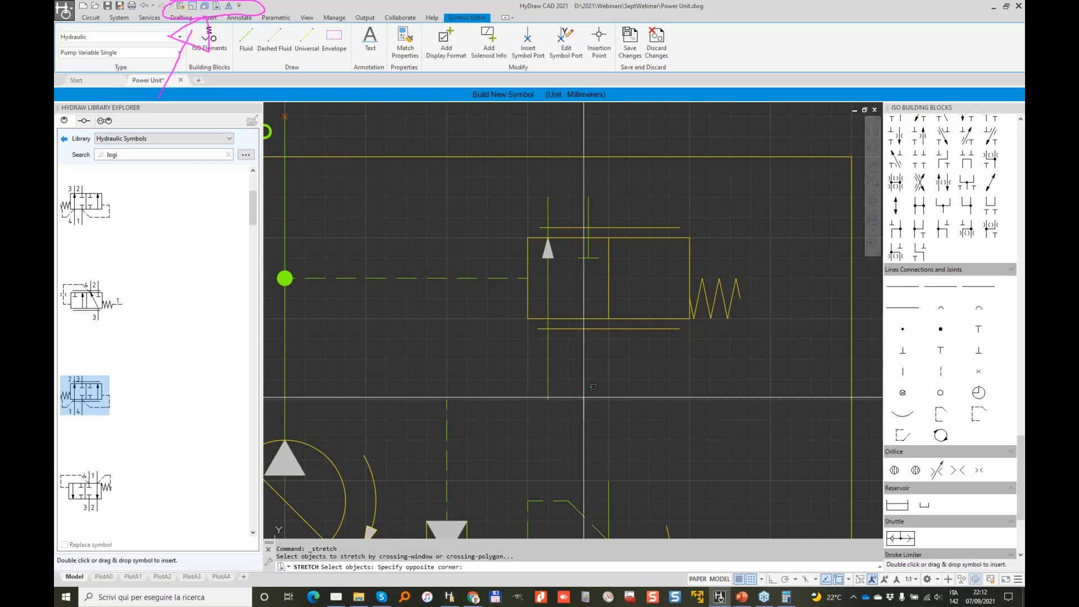
{"action": "left_click", "coordinate": [602, 410]}
{"action": "left_click", "coordinate": [603, 409]}
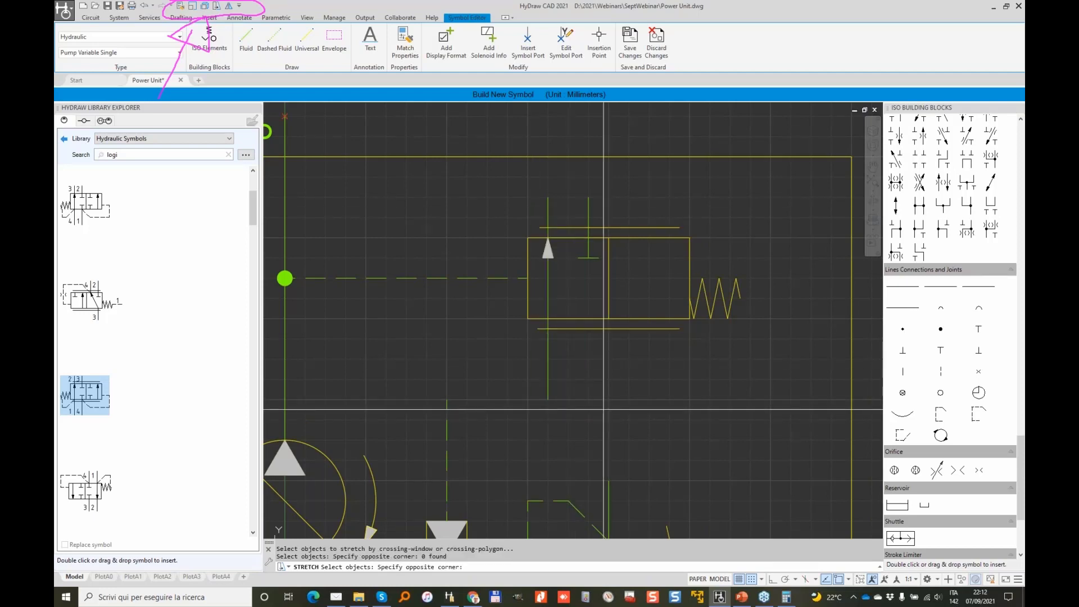
{"action": "left_click", "coordinate": [508, 178]}
{"action": "key", "text": "Return"}
{"action": "left_click", "coordinate": [610, 238]}
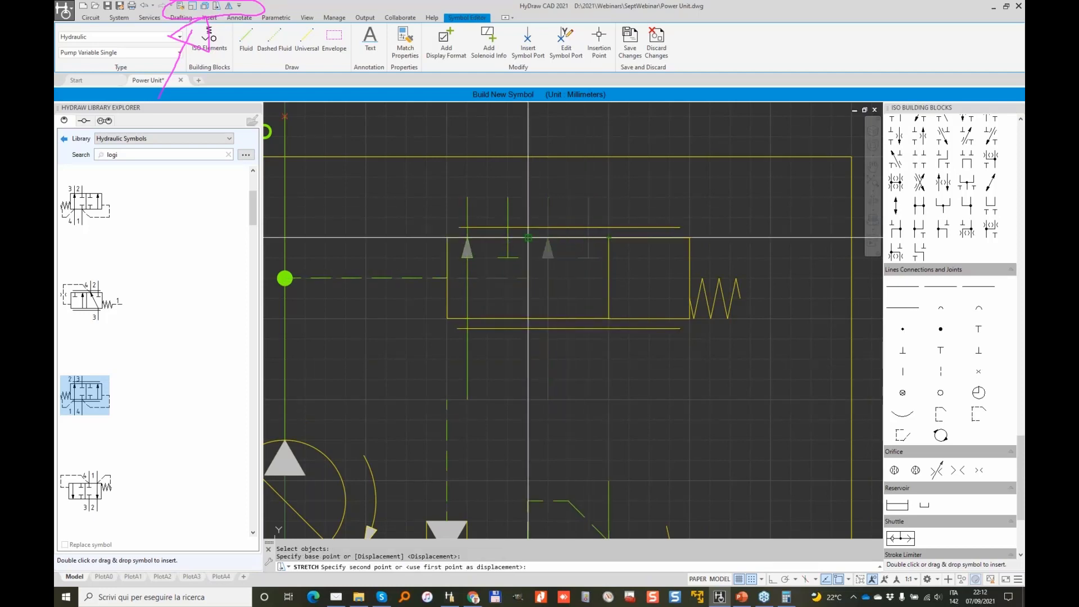
{"action": "left_click", "coordinate": [524, 236]}
Copy the logic valve's vertical divider one box width to the left, splitting the body into three boxes.
{"action": "left_click", "coordinate": [609, 264]}
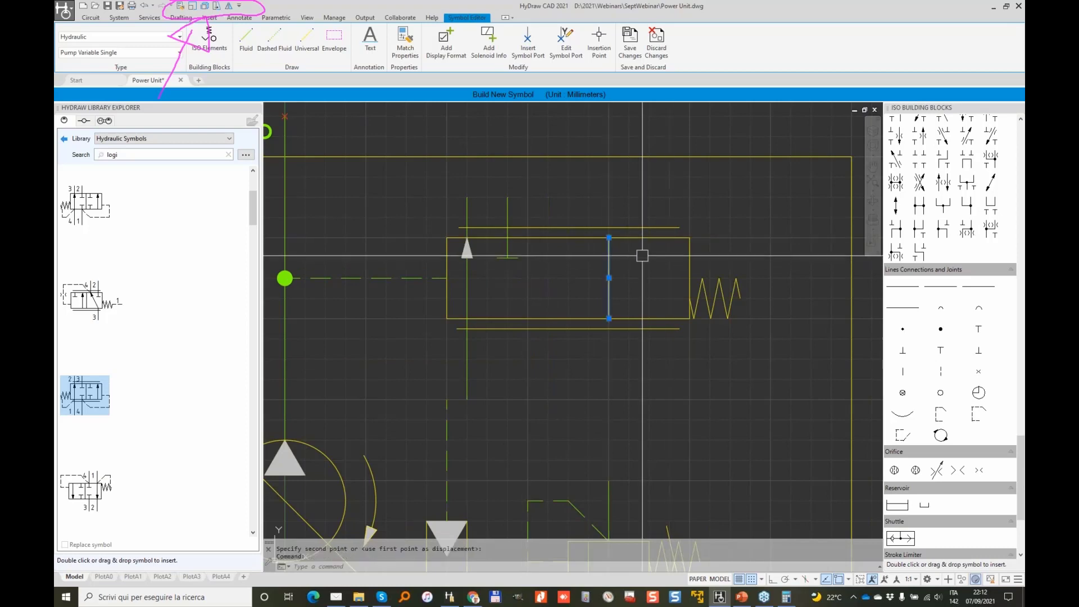
{"action": "right_click", "coordinate": [599, 263]}
{"action": "left_click", "coordinate": [635, 362]}
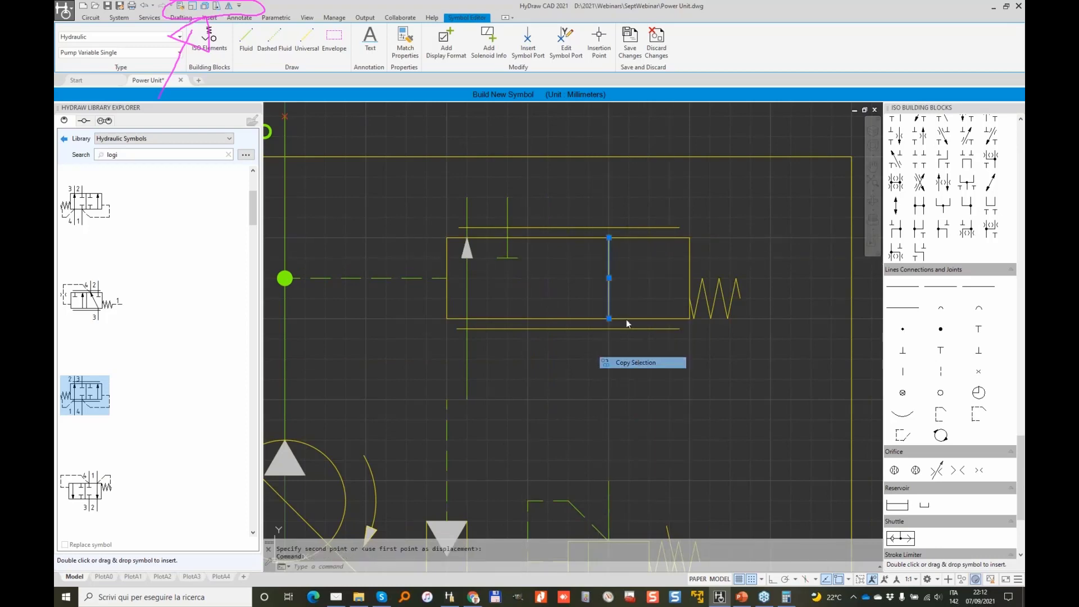
{"action": "left_click", "coordinate": [609, 238]}
{"action": "left_click", "coordinate": [527, 238]}
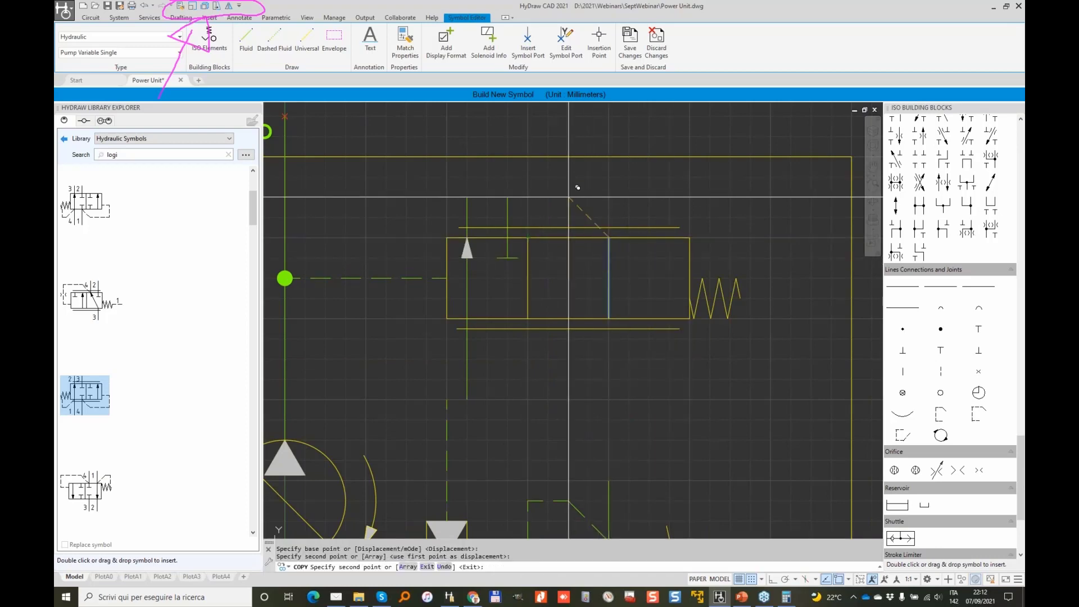
Delete the vertical connection lines that extend above and below the logic valve's left-hand box.
{"action": "scroll", "coordinate": [515, 236], "scroll_direction": "down", "scroll_amount": 2}
{"action": "key", "text": "Escape"}
{"action": "key", "text": "Escape"}
{"action": "scroll", "coordinate": [493, 304], "scroll_direction": "up", "scroll_amount": 2}
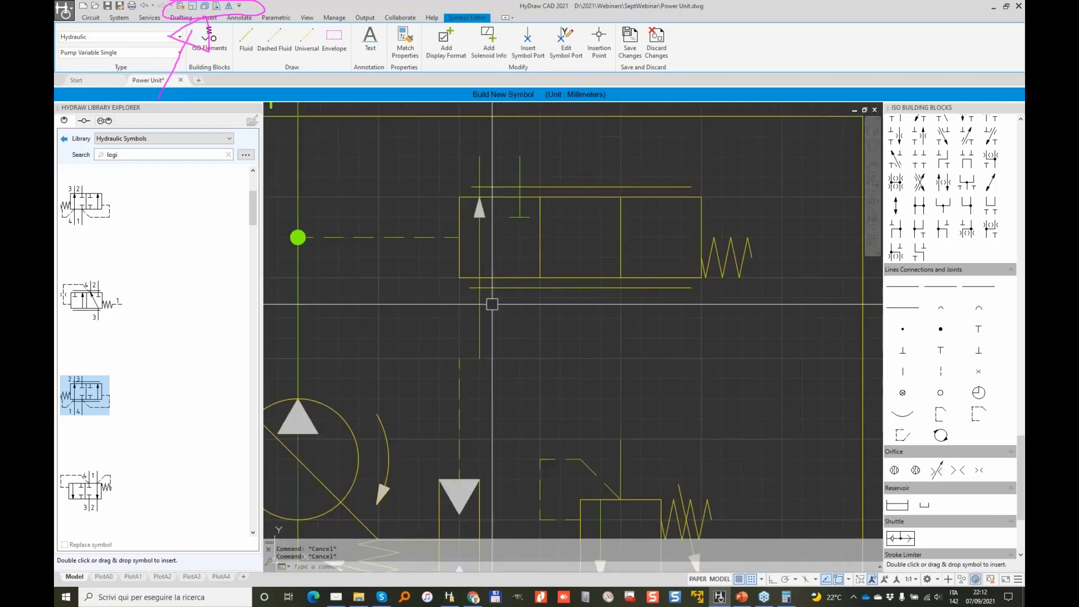
{"action": "left_click", "coordinate": [492, 304]}
{"action": "left_click", "coordinate": [460, 305]}
{"action": "key", "text": "Delete"}
{"action": "left_click", "coordinate": [539, 172]}
{"action": "left_click", "coordinate": [422, 184]}
{"action": "key", "text": "Delete"}
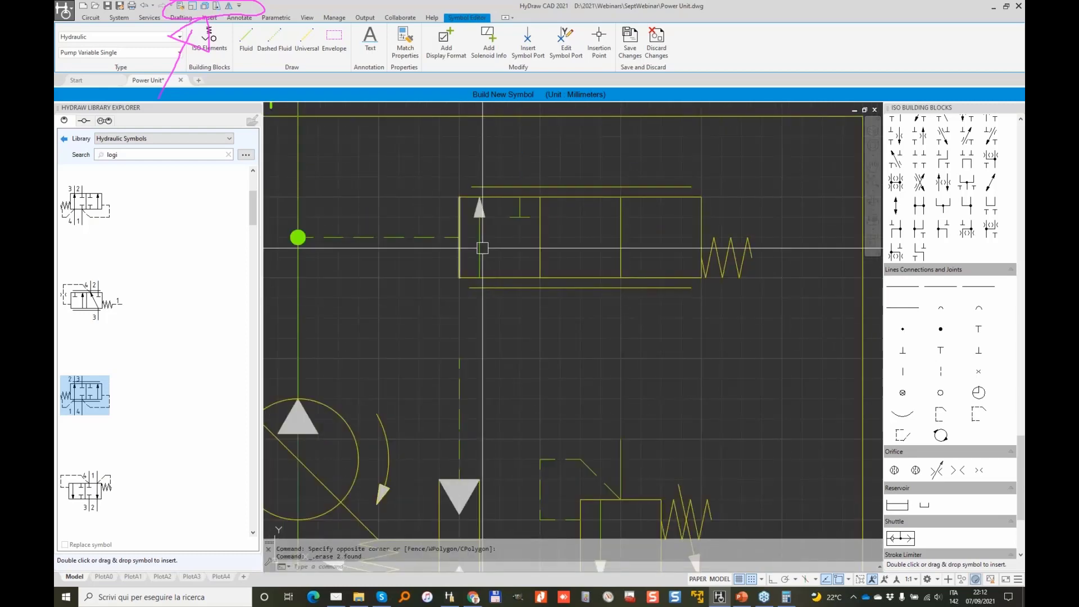
{"action": "left_click", "coordinate": [423, 168]}
{"action": "key", "text": "Escape"}
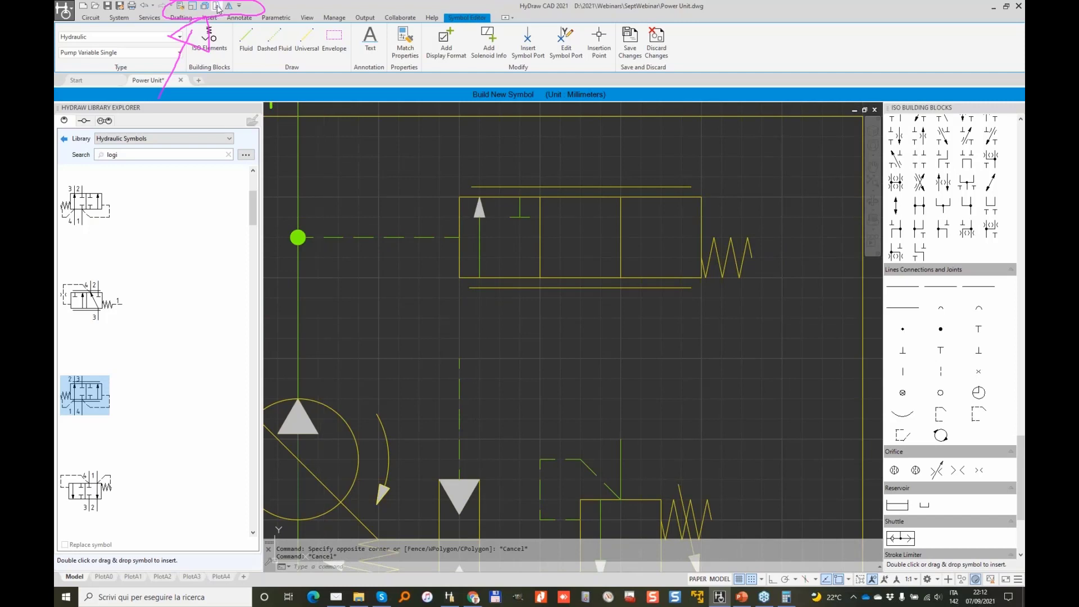
Stretch the three-box valve one box width to the left, shortening its dashed line to the P line.
{"action": "left_click", "coordinate": [218, 6]}
{"action": "left_click", "coordinate": [776, 301]}
{"action": "left_click", "coordinate": [440, 158]}
{"action": "right_click", "coordinate": [440, 158]}
{"action": "left_click", "coordinate": [620, 156]}
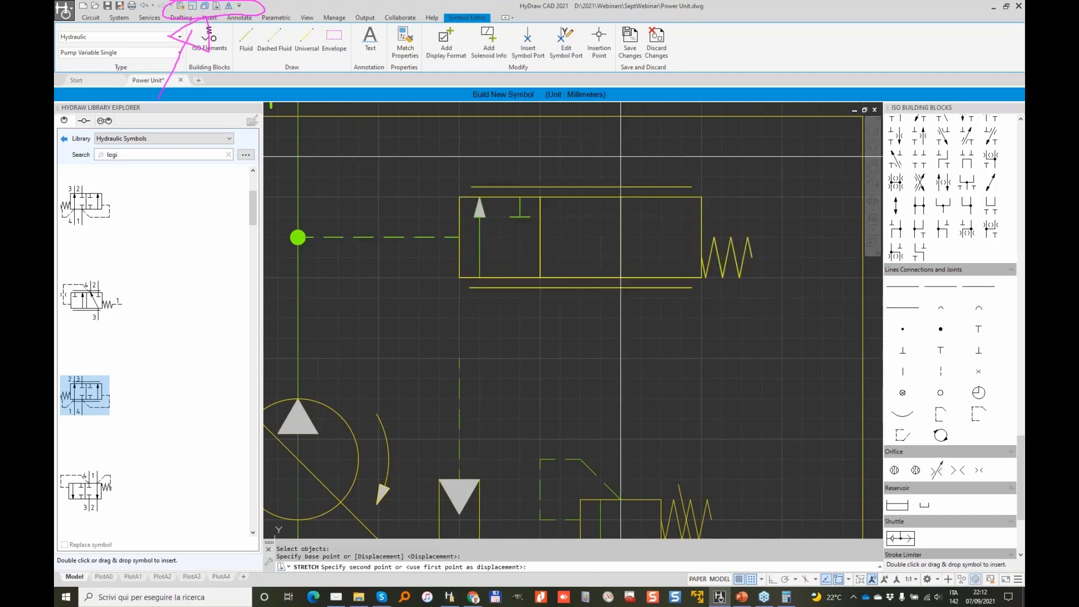
{"action": "left_click", "coordinate": [539, 154]}
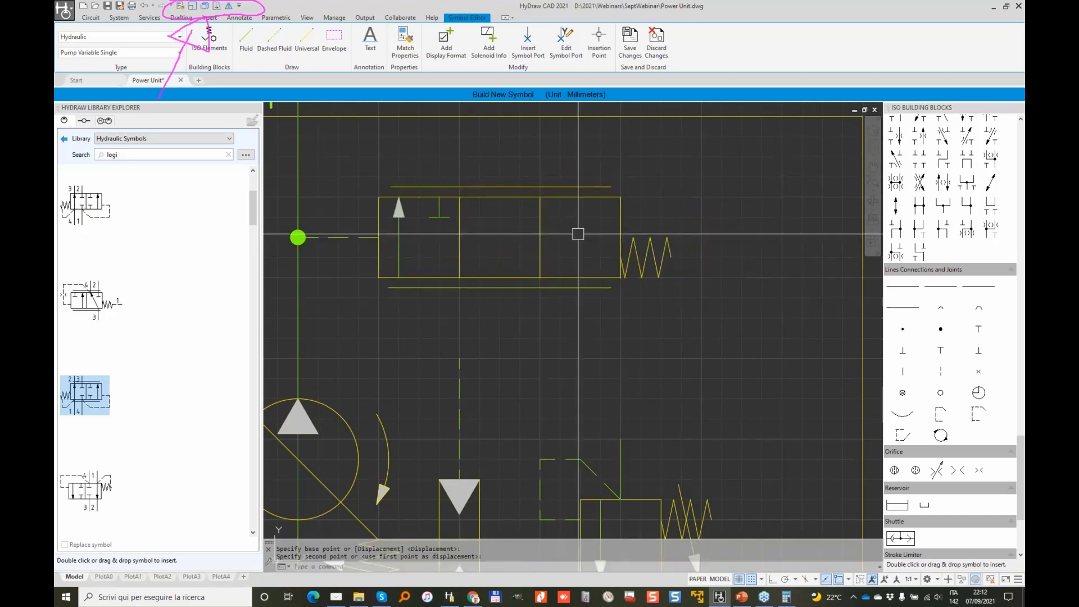
Move the whole logic valve, with its dashed line and connection dot, straight down closer to the pump.
{"action": "left_click", "coordinate": [272, 155]}
{"action": "left_click", "coordinate": [707, 315]}
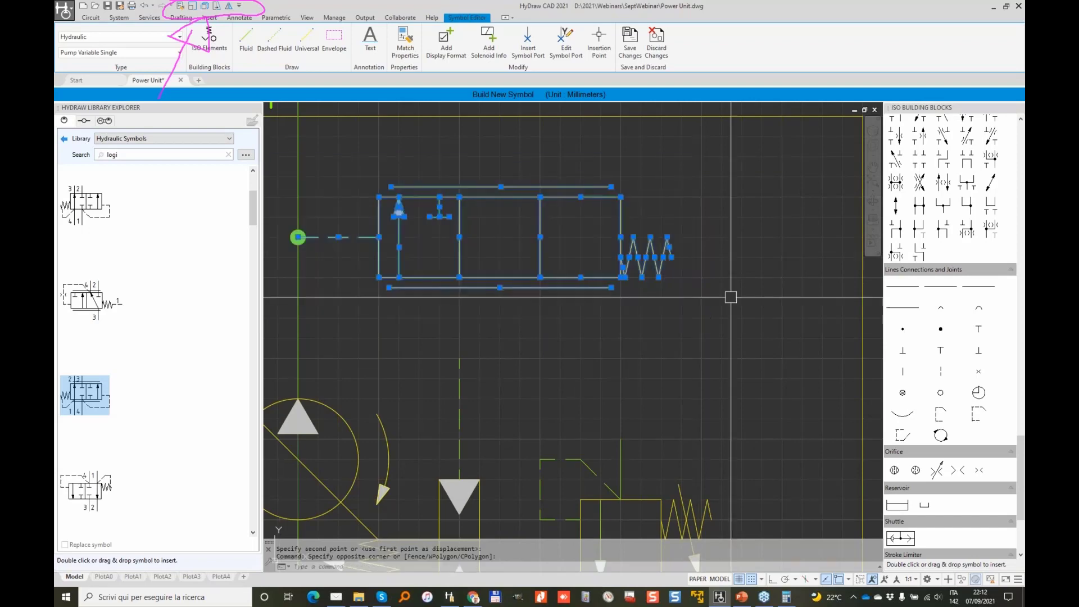
{"action": "right_click", "coordinate": [733, 299]}
{"action": "left_click", "coordinate": [737, 302]}
{"action": "left_click", "coordinate": [722, 217]}
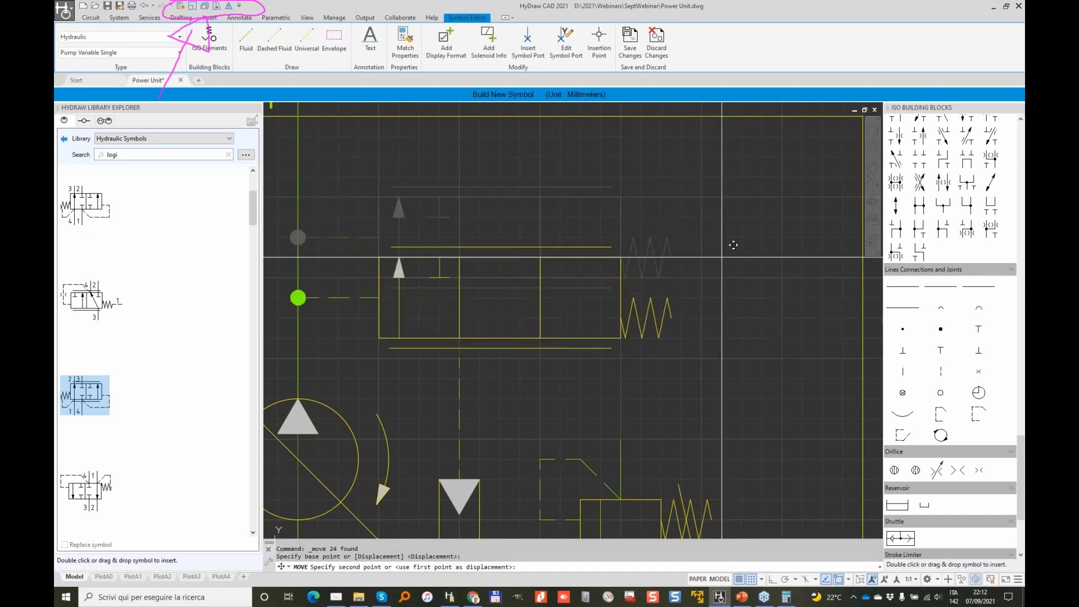
{"action": "left_click", "coordinate": [721, 257]}
Draw a dashed fluid line from the right-hand box's lower left port down and across to the control cylinder's vertical line.
{"action": "middle_click_drag", "start_coordinate": [542, 383], "coordinate": [571, 332]}
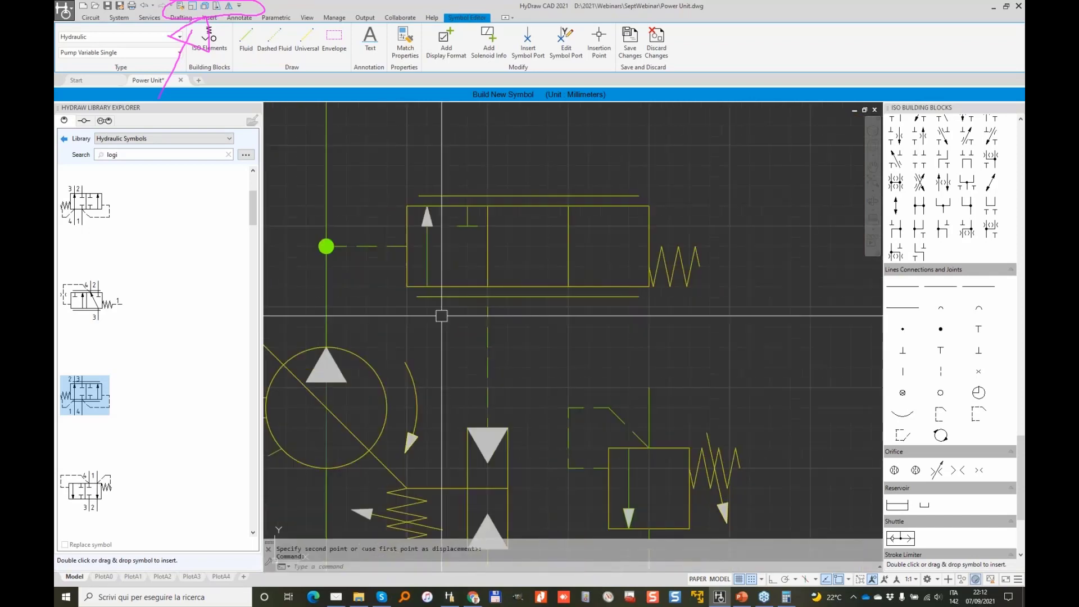
{"action": "left_click", "coordinate": [275, 42]}
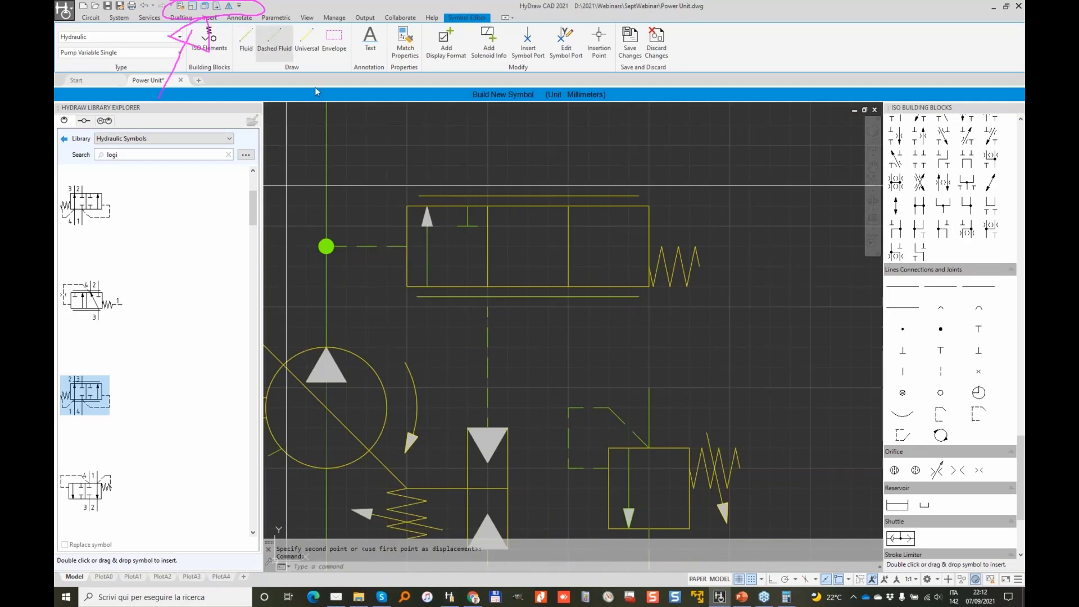
{"action": "left_click", "coordinate": [589, 286]}
{"action": "left_click", "coordinate": [588, 346]}
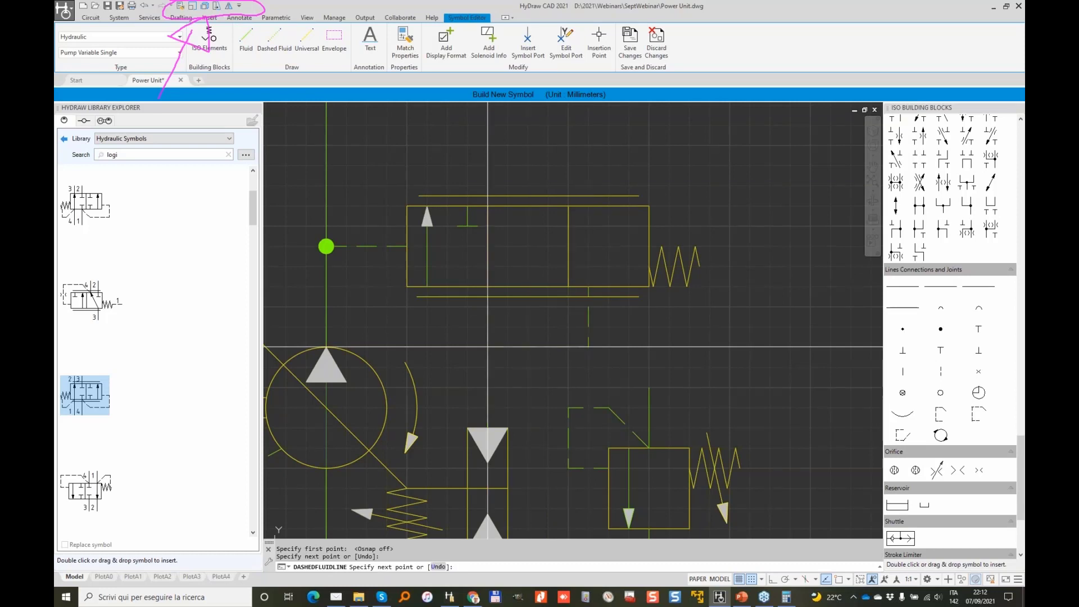
{"action": "left_click", "coordinate": [488, 347]}
{"action": "key", "text": "Return"}
Shorten the control cylinder's vertical dashed line so its upper end meets the corner of the new dashed line.
{"action": "left_click", "coordinate": [487, 322]}
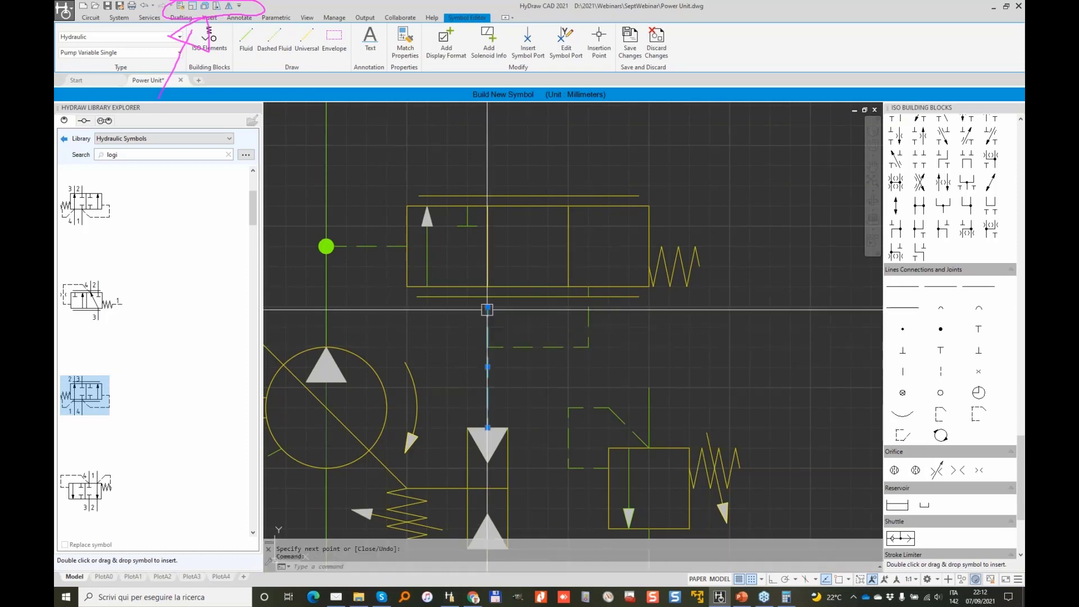
{"action": "left_click", "coordinate": [487, 307]}
{"action": "left_click", "coordinate": [487, 347]}
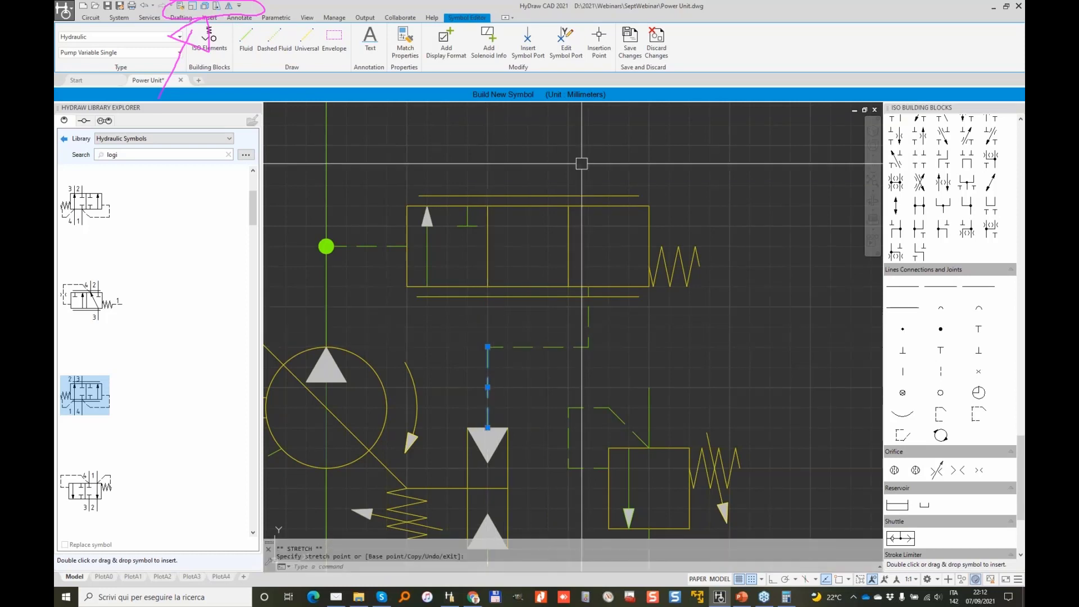
{"action": "key", "text": "Escape"}
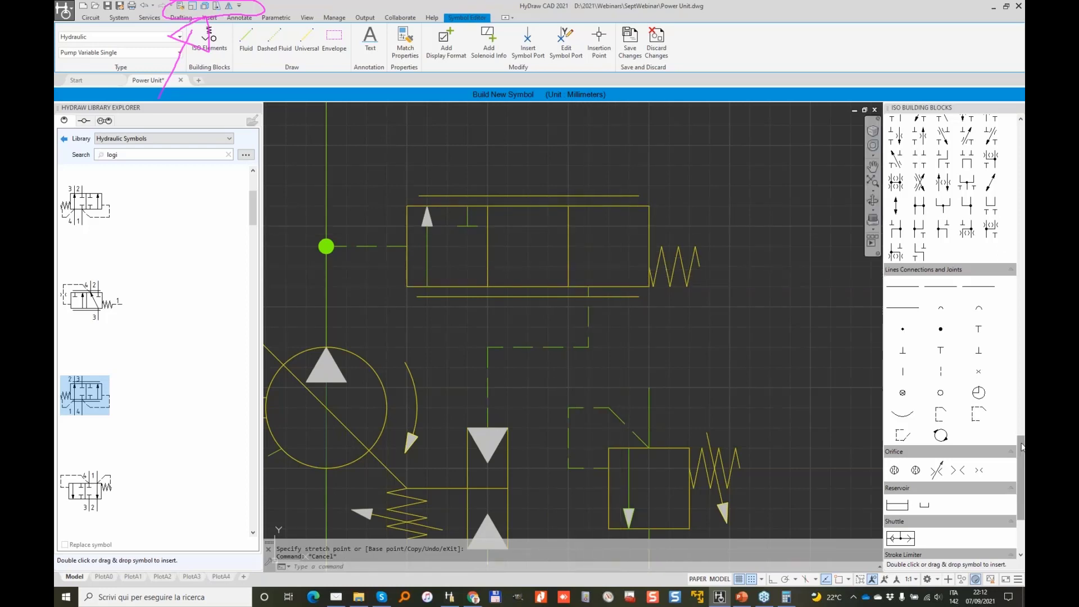
Insert the Flow Path - 4 Way V19 building block into the valve's right-hand box and explode it.
{"action": "scroll", "coordinate": [991, 200], "scroll_direction": "up", "scroll_amount": 5}
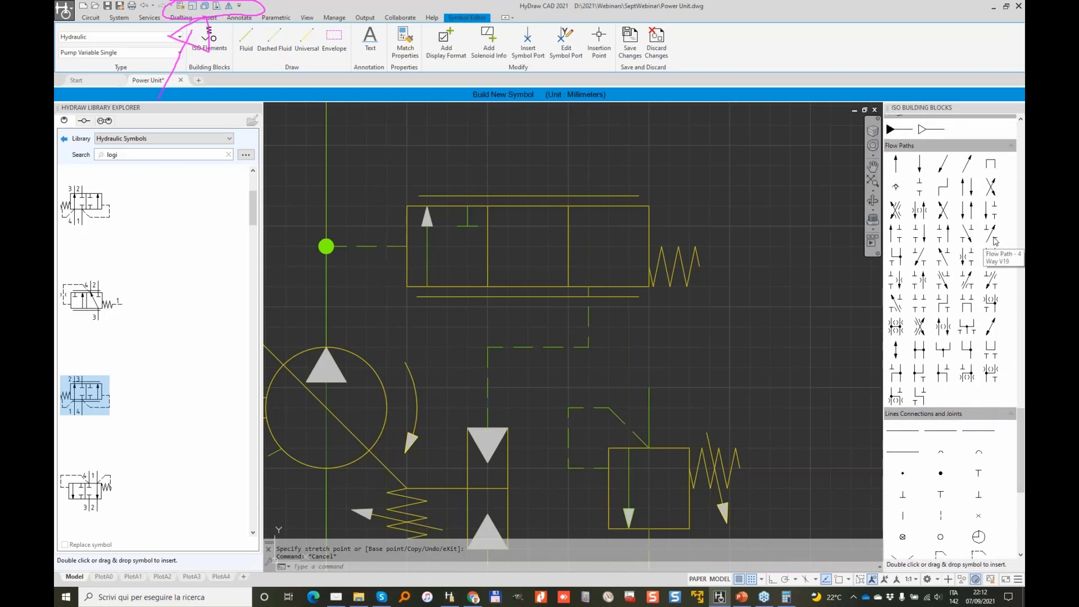
{"action": "double_click", "coordinate": [991, 236]}
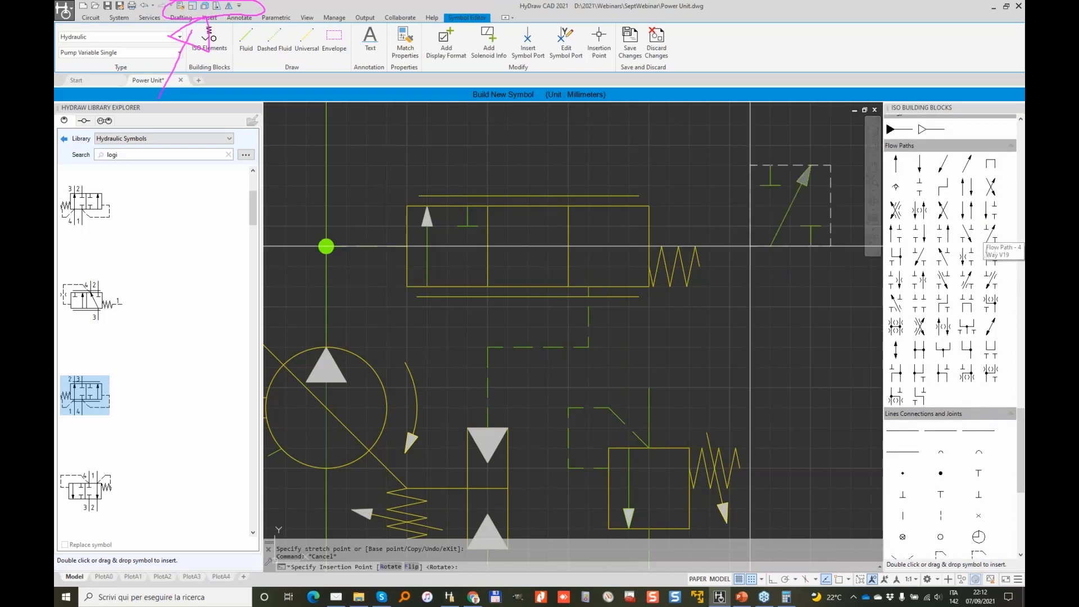
{"action": "key", "text": "Escape"}
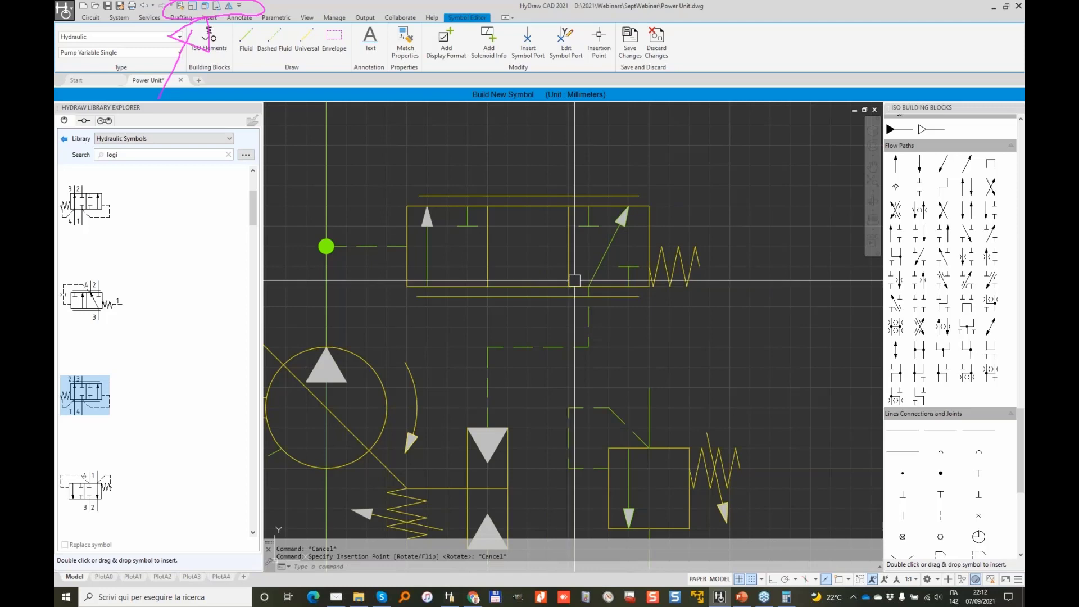
{"action": "type", "text": "explode"}
{"action": "key", "text": "Return"}
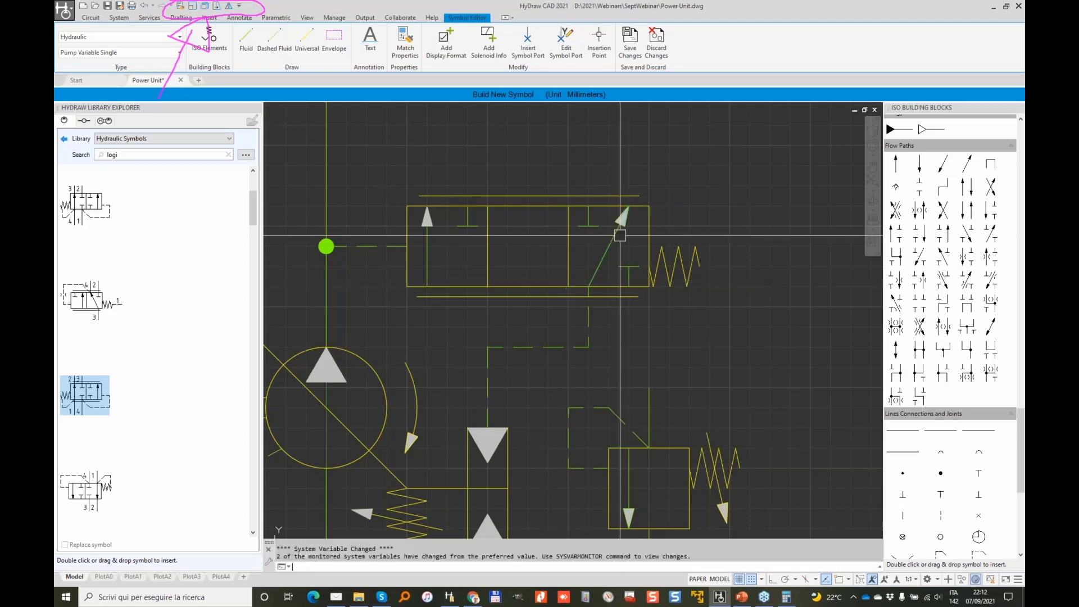
Delete the lower blocked-port mark from the valve's right-hand box.
{"action": "scroll", "coordinate": [594, 221], "scroll_direction": "up", "scroll_amount": 2}
{"action": "left_click", "coordinate": [631, 277]}
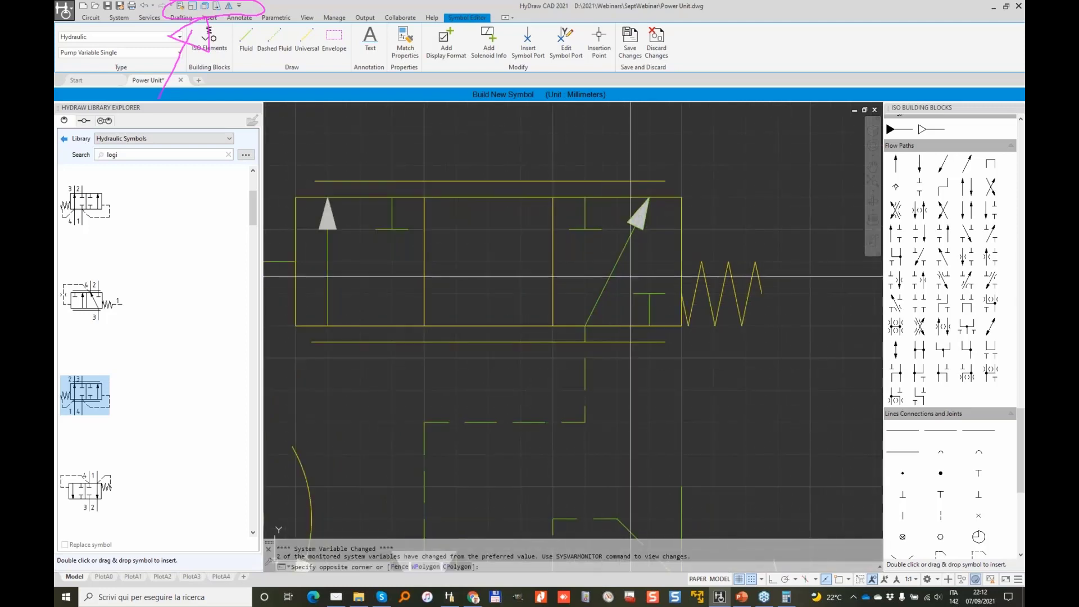
{"action": "left_click", "coordinate": [667, 336]}
{"action": "key", "text": "Delete"}
Place the flow path block with orifices and a junction dot in the valve's middle box and explode it.
{"action": "scroll", "coordinate": [554, 274], "scroll_direction": "down", "scroll_amount": 2}
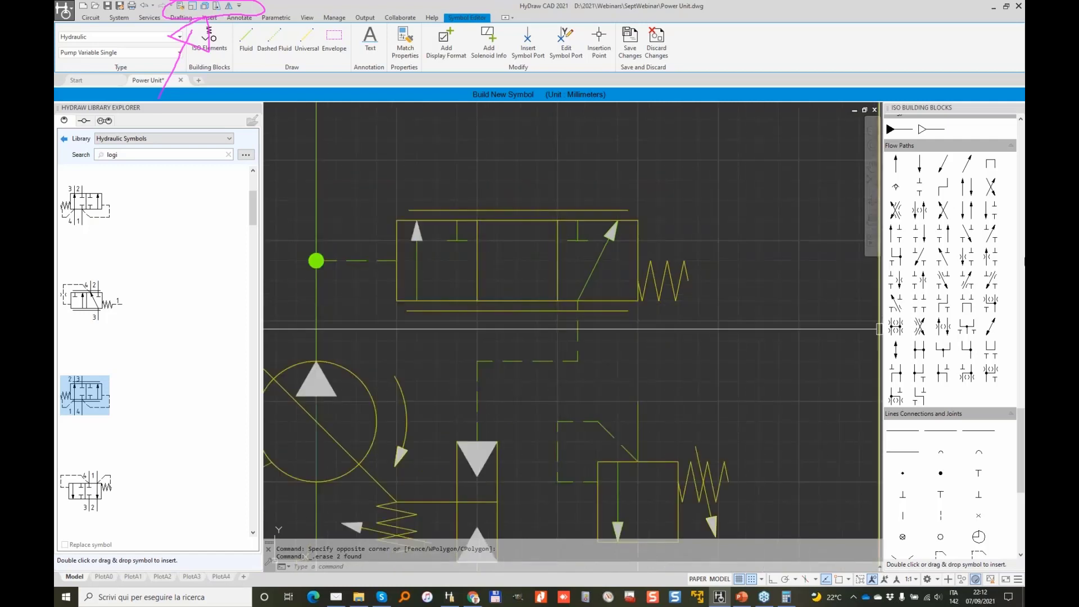
{"action": "left_click_drag", "start_coordinate": [991, 372], "coordinate": [477, 300]}
{"action": "key", "text": "Escape"}
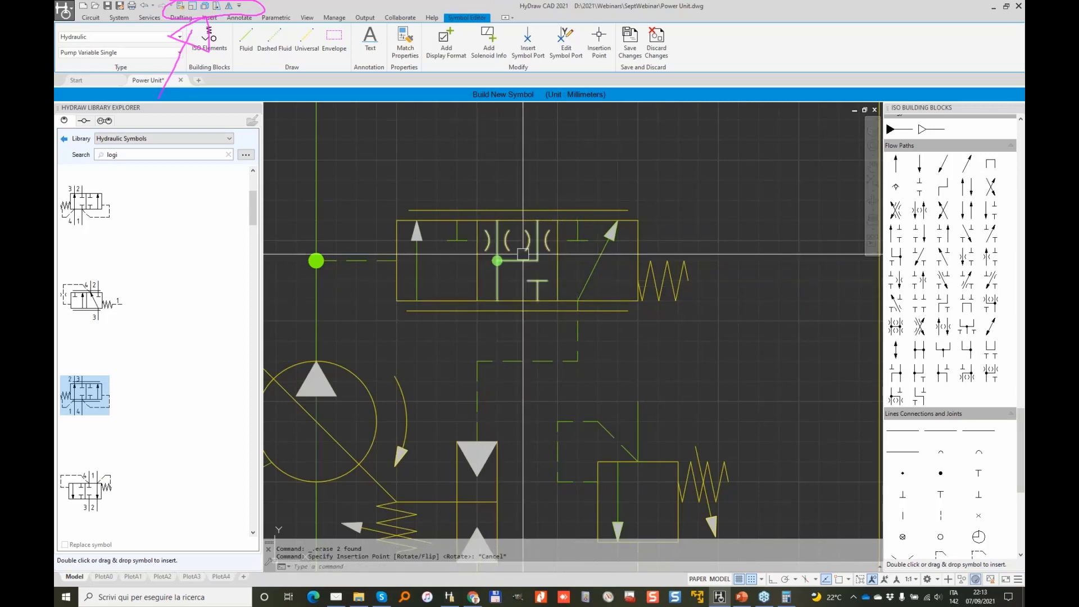
{"action": "left_click", "coordinate": [522, 255]}
{"action": "type", "text": "x"}
{"action": "key", "text": "Return"}
Delete the lower blocked-port mark from the valve's middle box.
{"action": "scroll", "coordinate": [522, 275], "scroll_direction": "up", "scroll_amount": 2}
{"action": "left_click", "coordinate": [512, 269]}
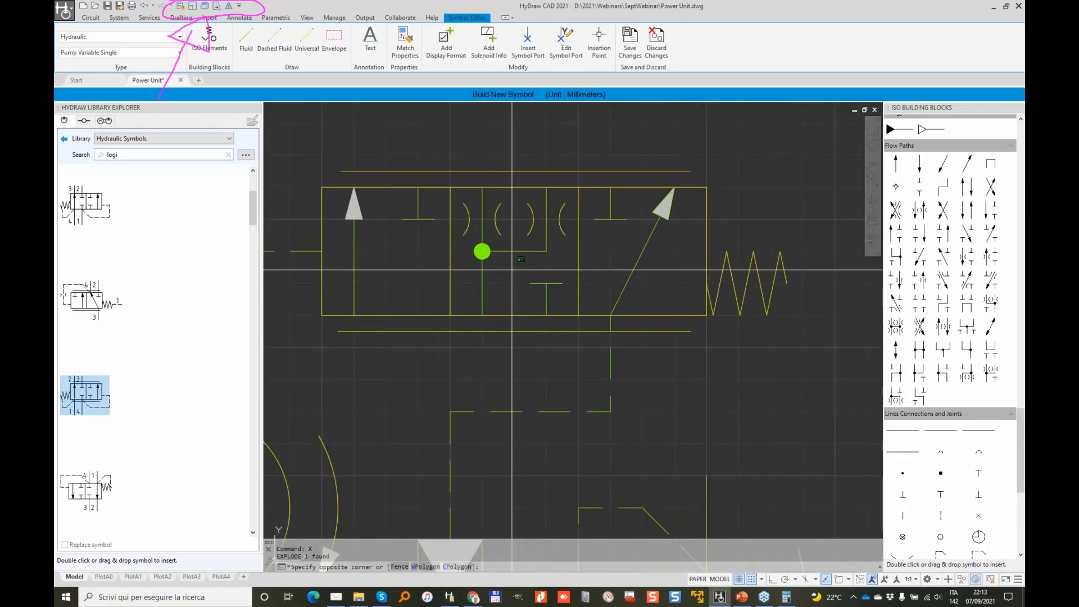
{"action": "left_click", "coordinate": [576, 317]}
{"action": "key", "text": "Delete"}
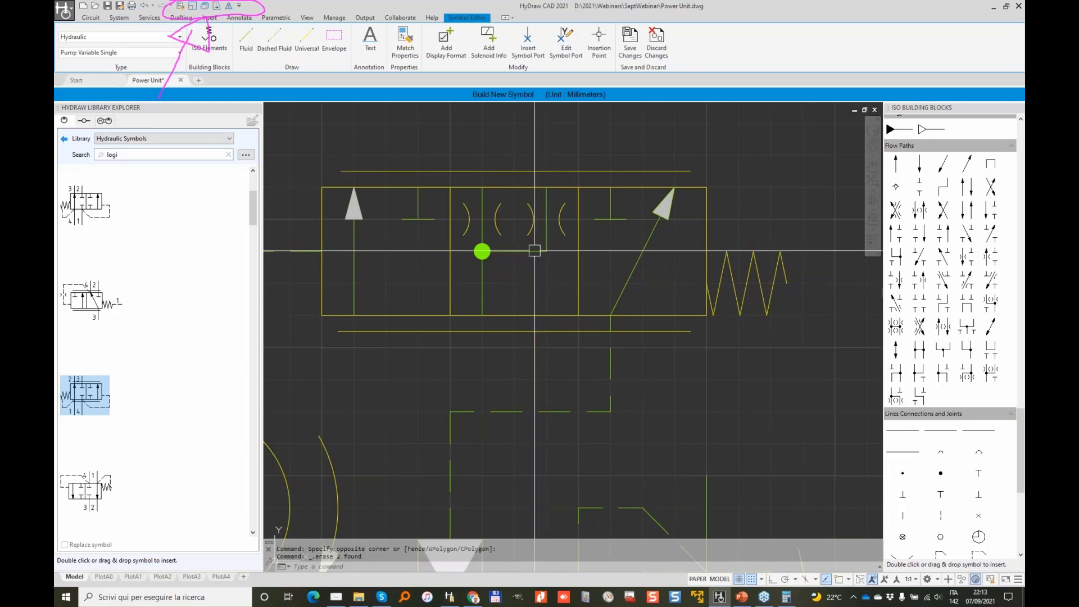
Mirror the left-hand box's flow arrow about the valve's horizontal centreline, erasing the source so it points down.
{"action": "scroll", "coordinate": [526, 306], "scroll_direction": "down", "scroll_amount": 3}
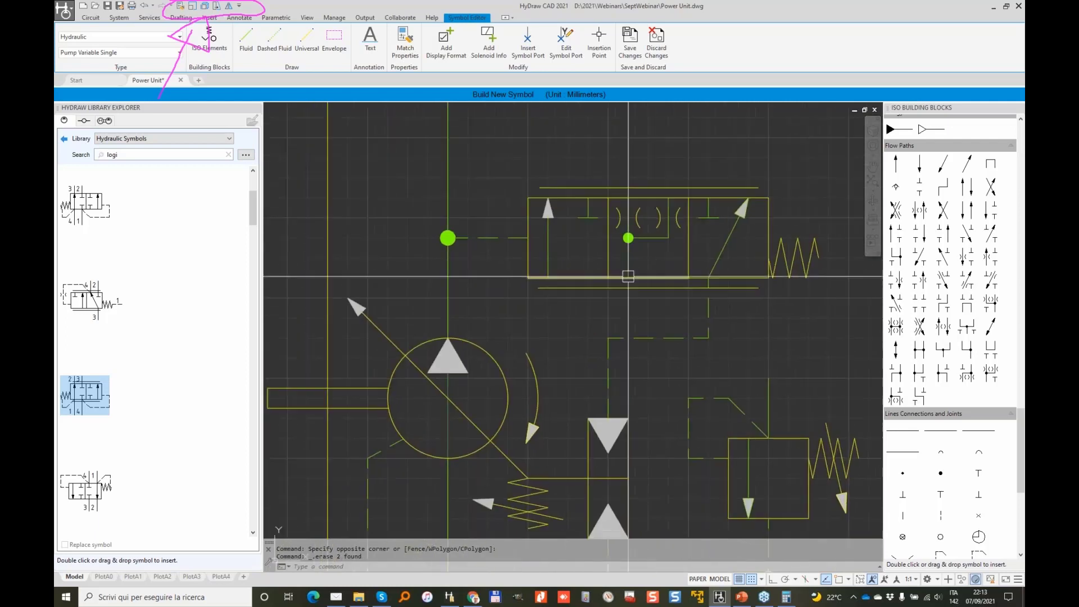
{"action": "left_click", "coordinate": [566, 230]}
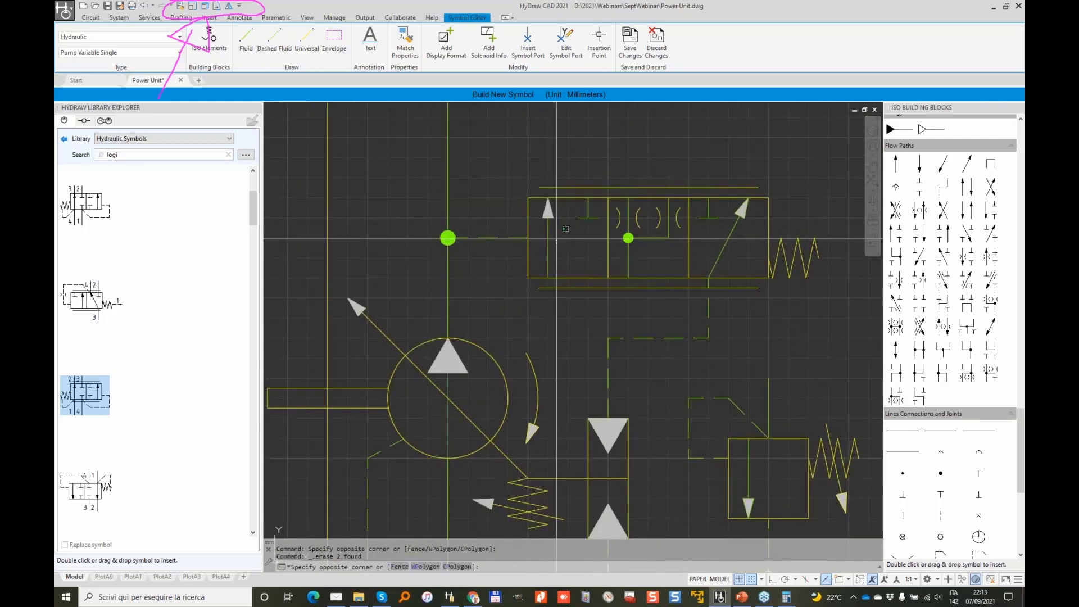
{"action": "left_click", "coordinate": [544, 217]}
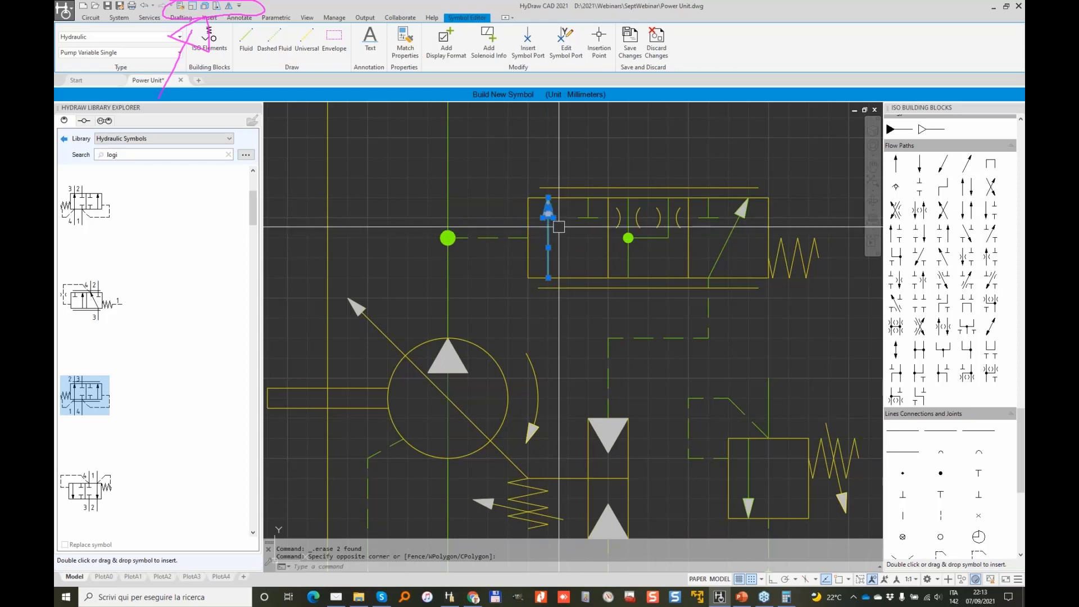
{"action": "left_click", "coordinate": [228, 7]}
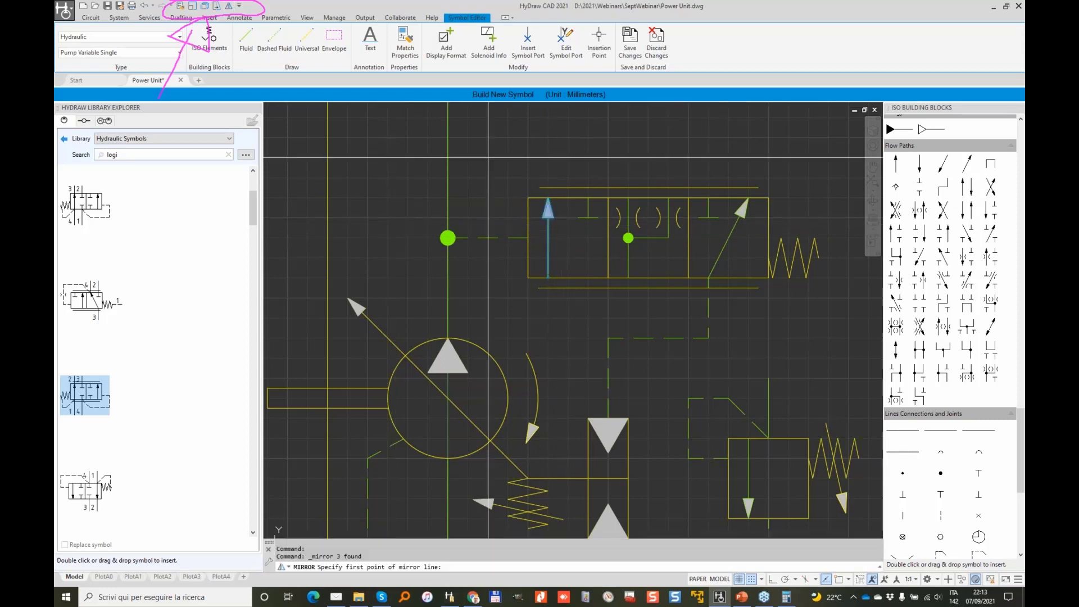
{"action": "left_click", "coordinate": [448, 237]}
{"action": "left_click", "coordinate": [588, 238]}
{"action": "type", "text": "y"}
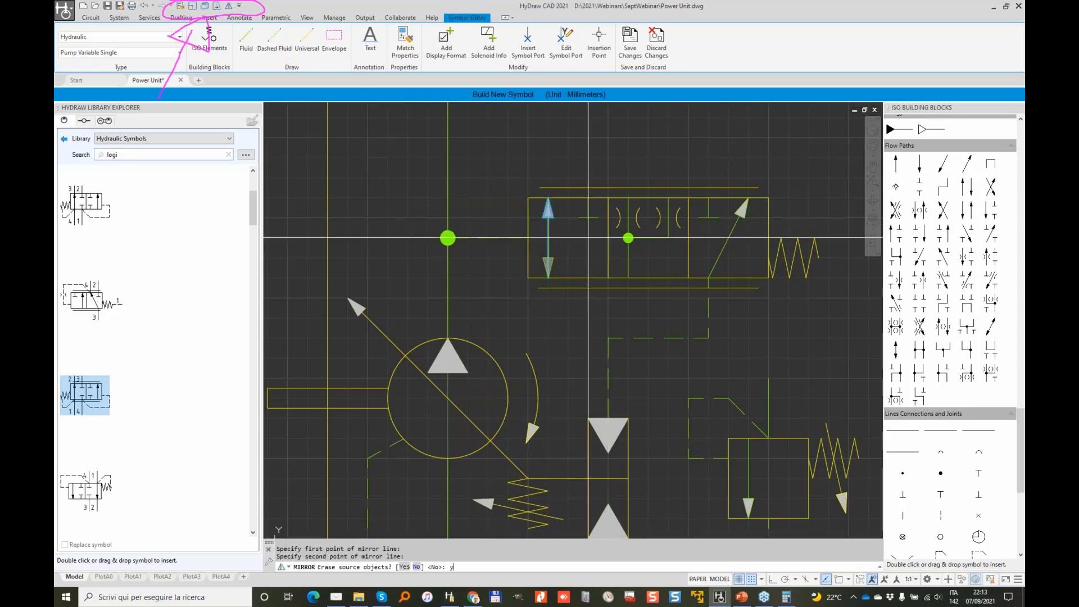
{"action": "key", "text": "Return"}
Draw a dashed fluid line from the right-hand box's upper right port, around the relief valve, to the T line's connection dot.
{"action": "scroll", "coordinate": [582, 262], "scroll_direction": "down", "scroll_amount": 2}
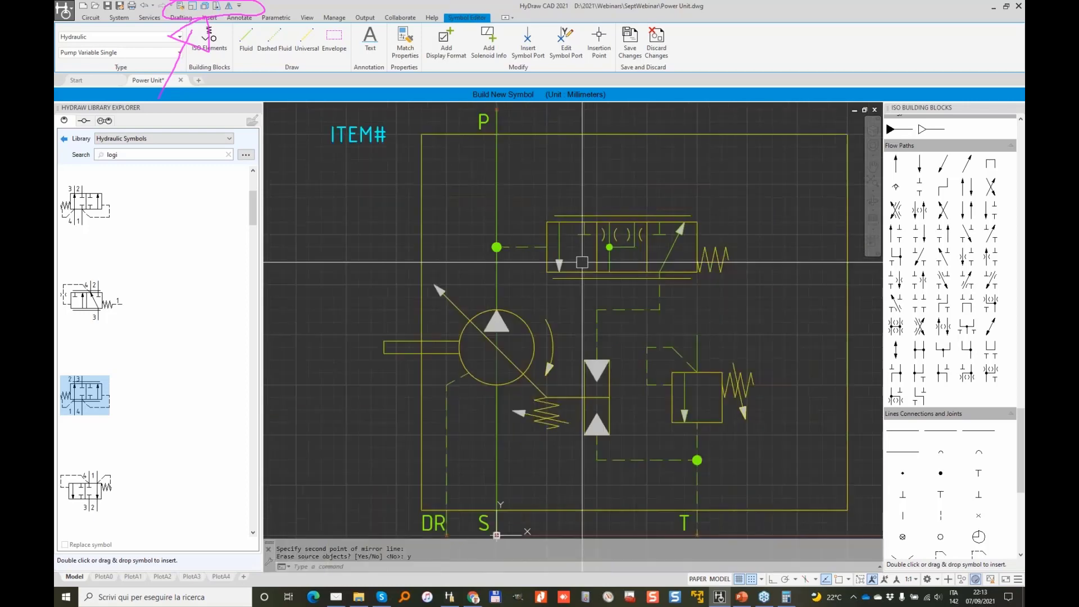
{"action": "scroll", "coordinate": [722, 267], "scroll_direction": "up", "scroll_amount": 2}
{"action": "scroll", "coordinate": [725, 267], "scroll_direction": "down", "scroll_amount": 2}
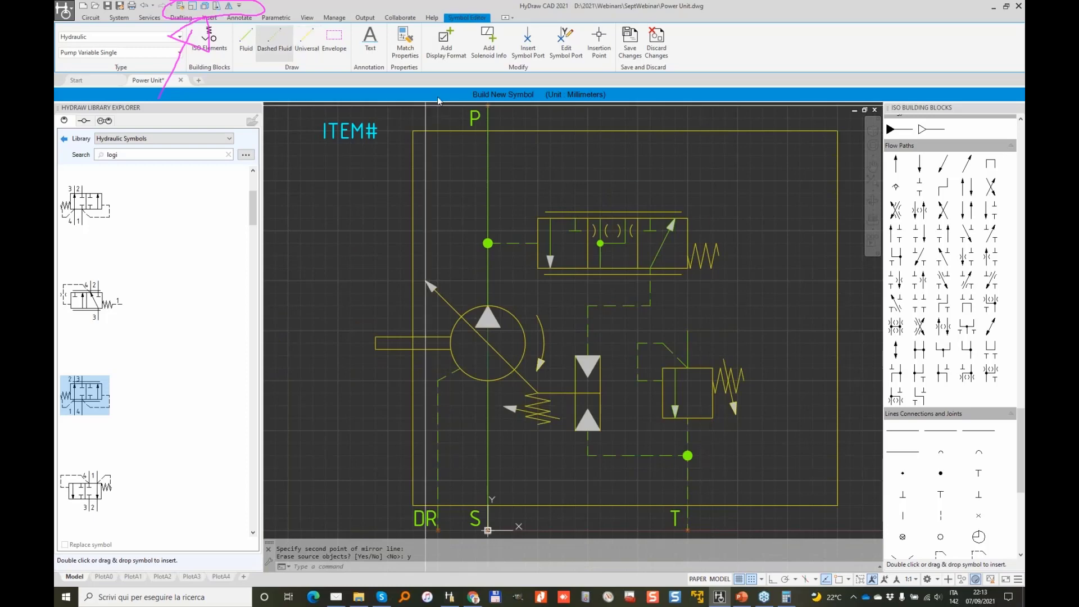
{"action": "left_click", "coordinate": [274, 40]}
{"action": "left_click", "coordinate": [675, 218]}
{"action": "left_click", "coordinate": [675, 181]}
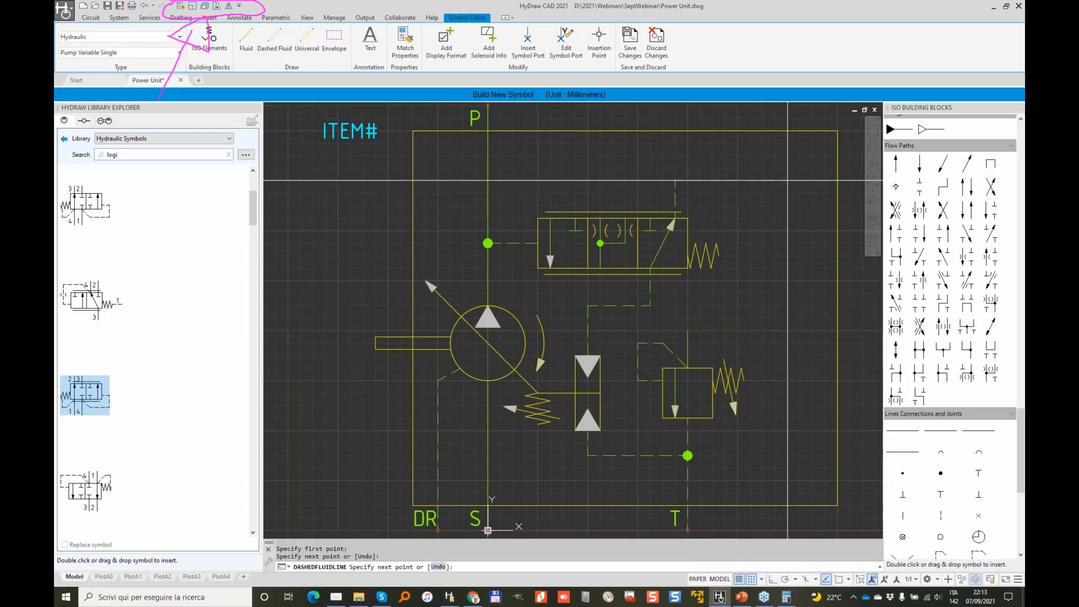
{"action": "left_click", "coordinate": [787, 181]}
{"action": "left_click", "coordinate": [787, 455]}
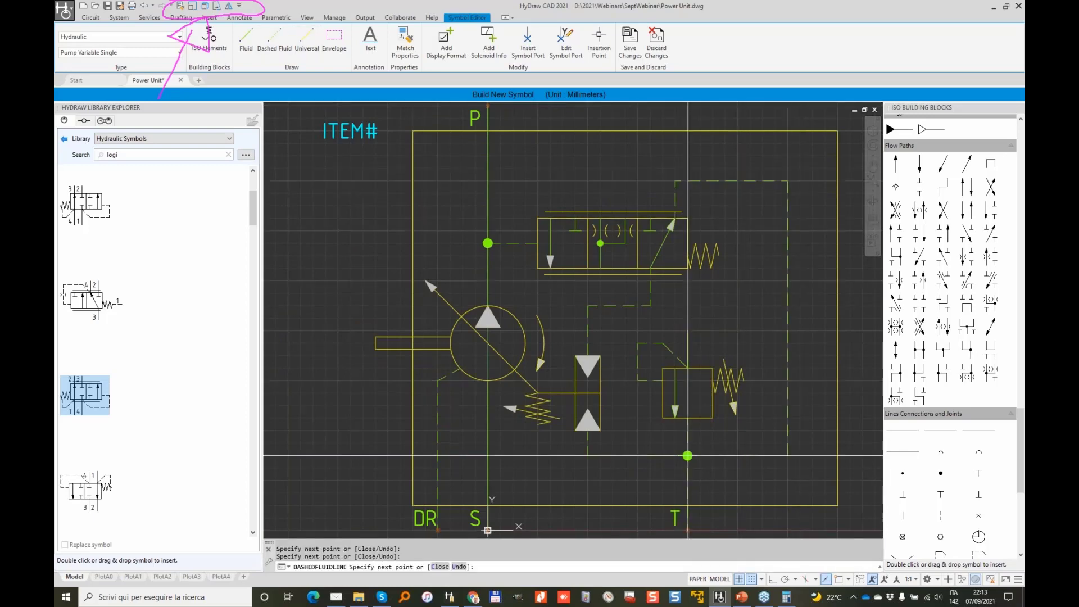
{"action": "left_click", "coordinate": [687, 455]}
{"action": "key", "text": "Return"}
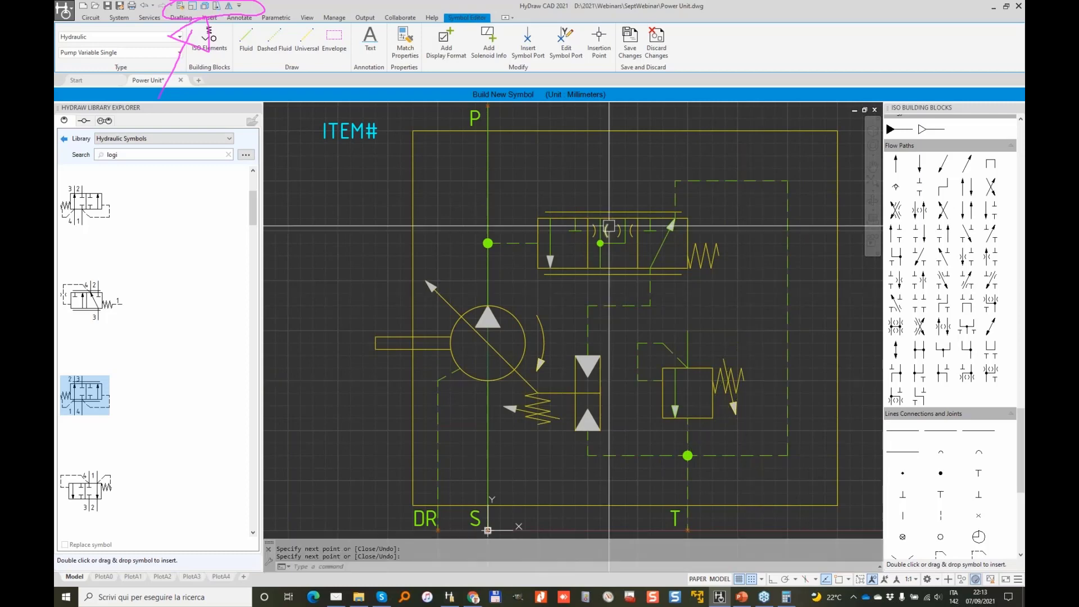
Draw a horizontal dashed fluid line from the pilot line below the logic valve's right-hand box to the vertical dashed return line.
{"action": "left_click", "coordinate": [587, 333]}
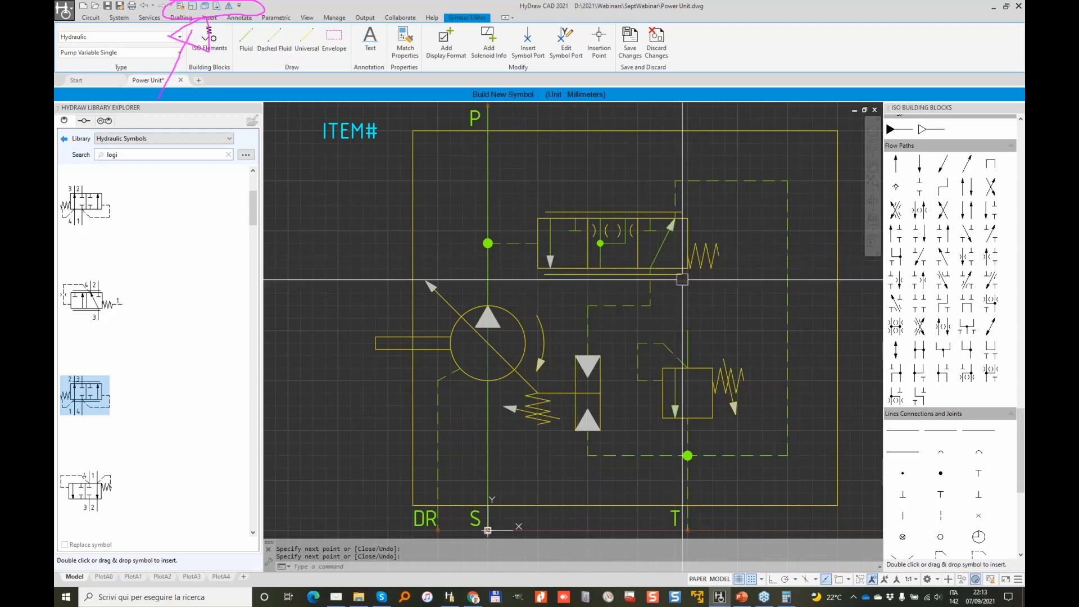
{"action": "scroll", "coordinate": [695, 261], "scroll_direction": "up", "scroll_amount": 2}
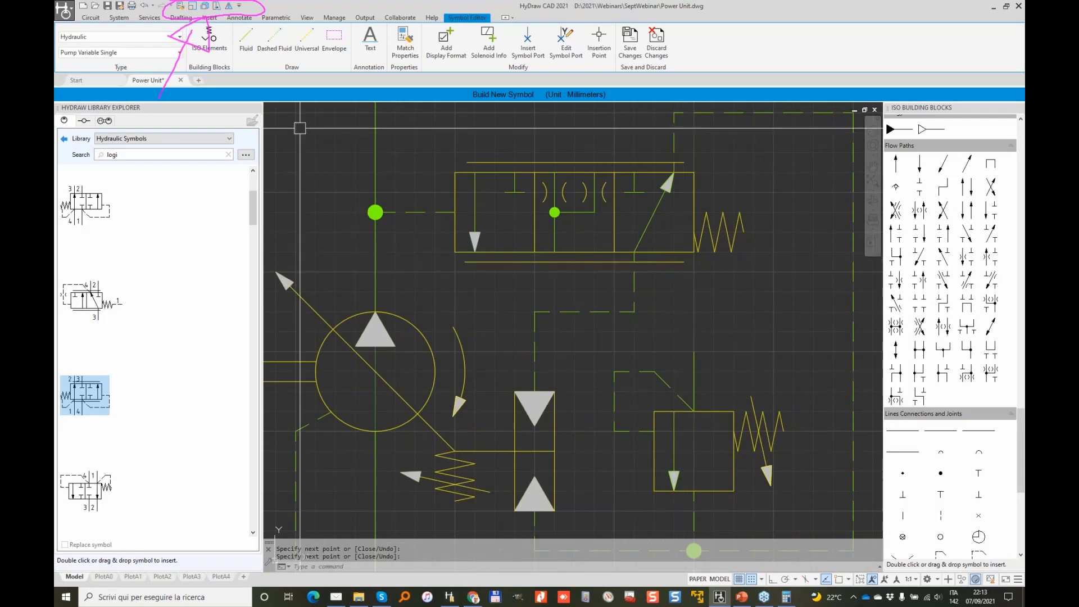
{"action": "left_click", "coordinate": [289, 40]}
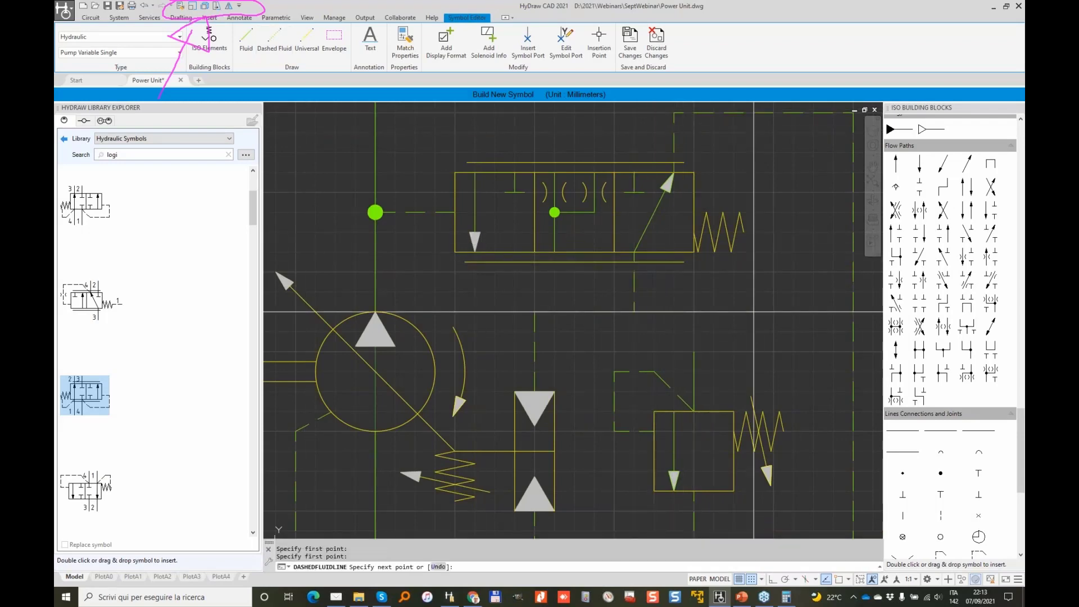
{"action": "left_click", "coordinate": [854, 310]}
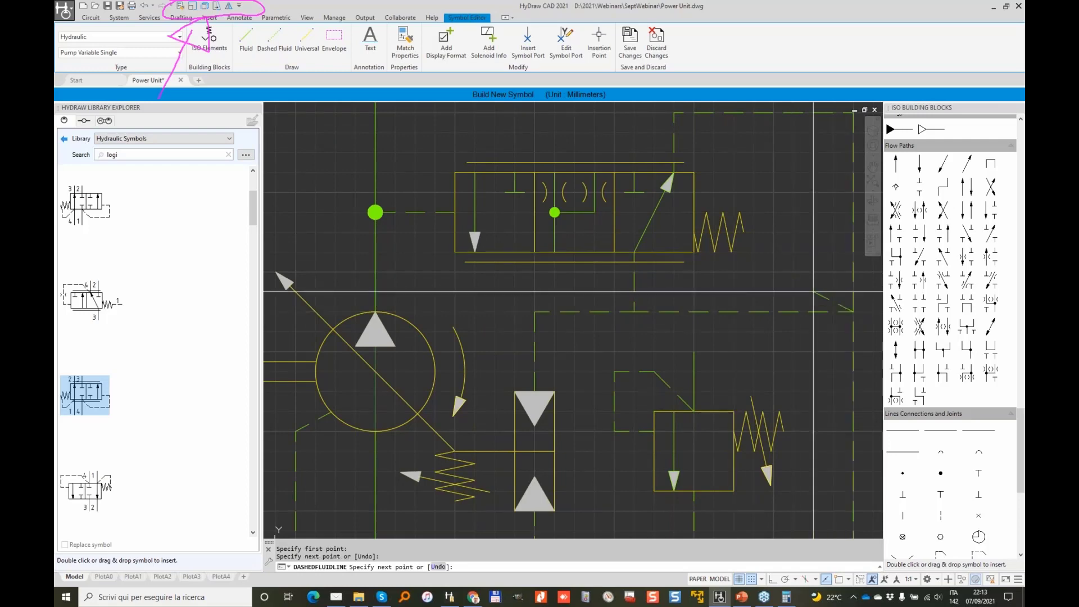
{"action": "key", "text": "Return"}
Place a connection dot where the logic valve's lower pilot line meets the new horizontal dashed line.
{"action": "scroll", "coordinate": [934, 416], "scroll_direction": "down", "scroll_amount": 1}
{"action": "double_click", "coordinate": [941, 442]}
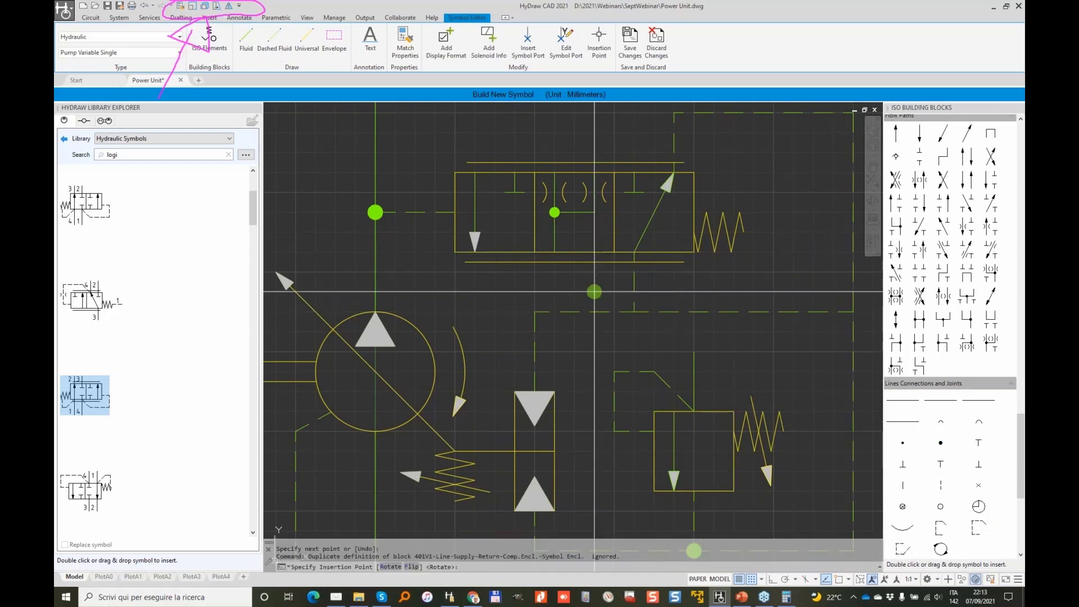
{"action": "left_click", "coordinate": [635, 311]}
{"action": "key", "text": "Escape"}
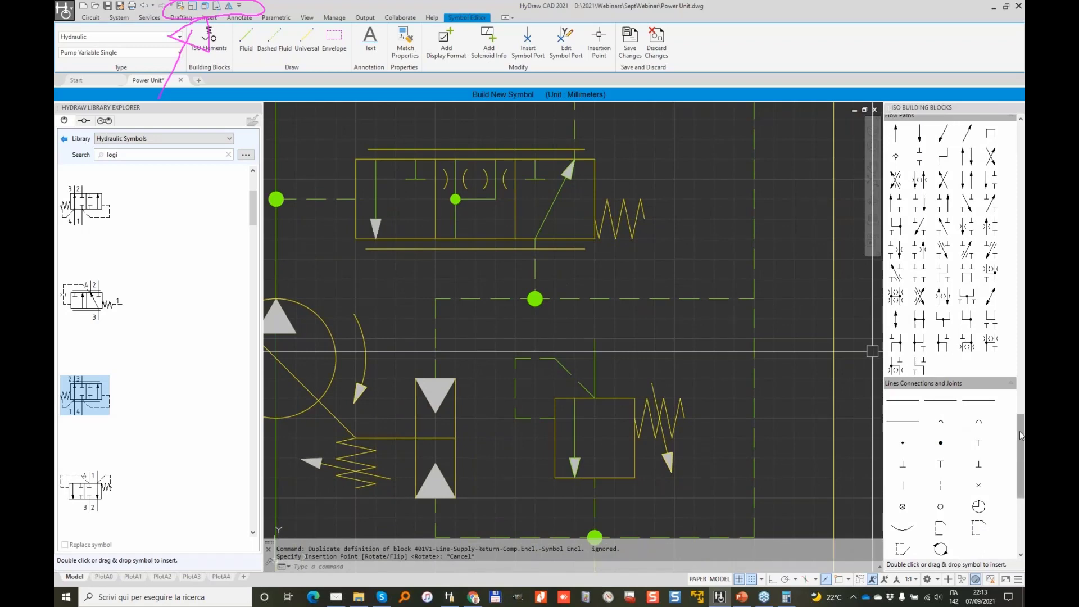
Insert the small orifice symbol, rotated left, on the horizontal dashed line between the logic valve's lower connection and the return line.
{"action": "scroll", "coordinate": [1021, 435], "scroll_direction": "down", "scroll_amount": 3}
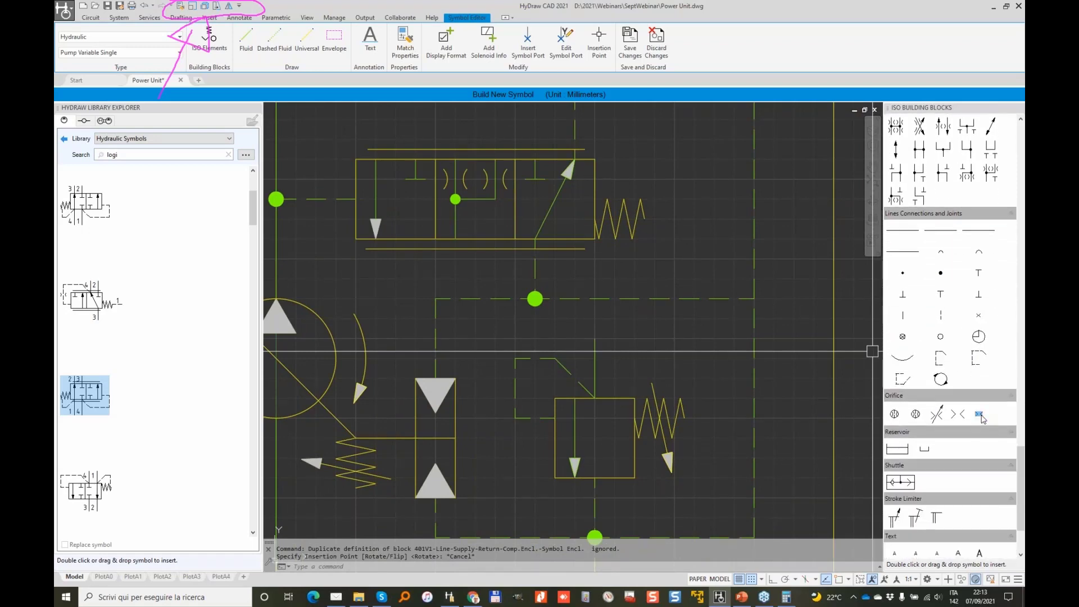
{"action": "double_click", "coordinate": [980, 414]}
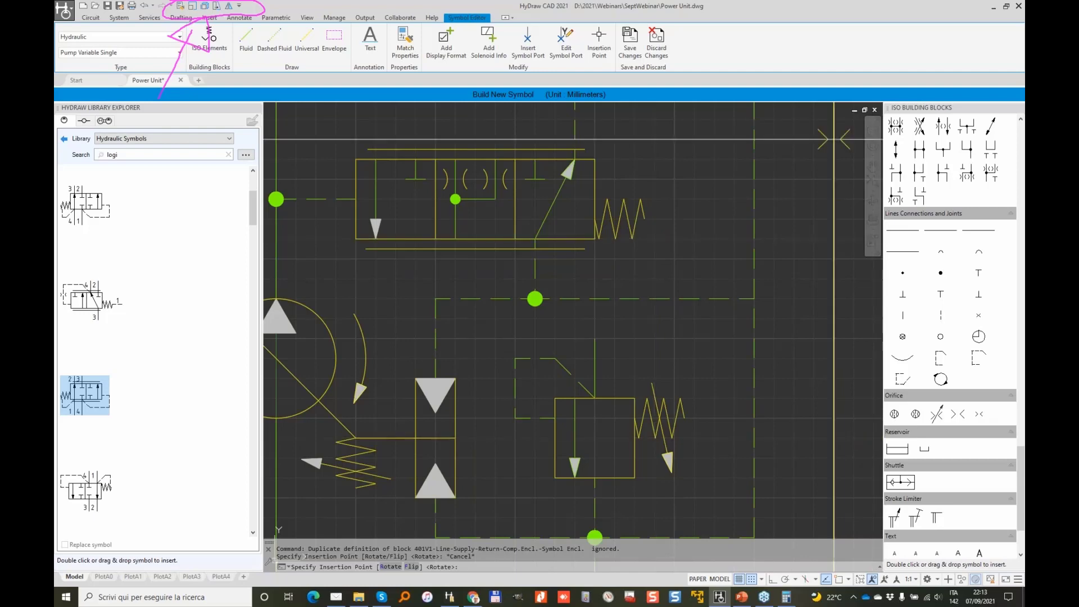
{"action": "type", "text": "R"}
{"action": "key", "text": "Return"}
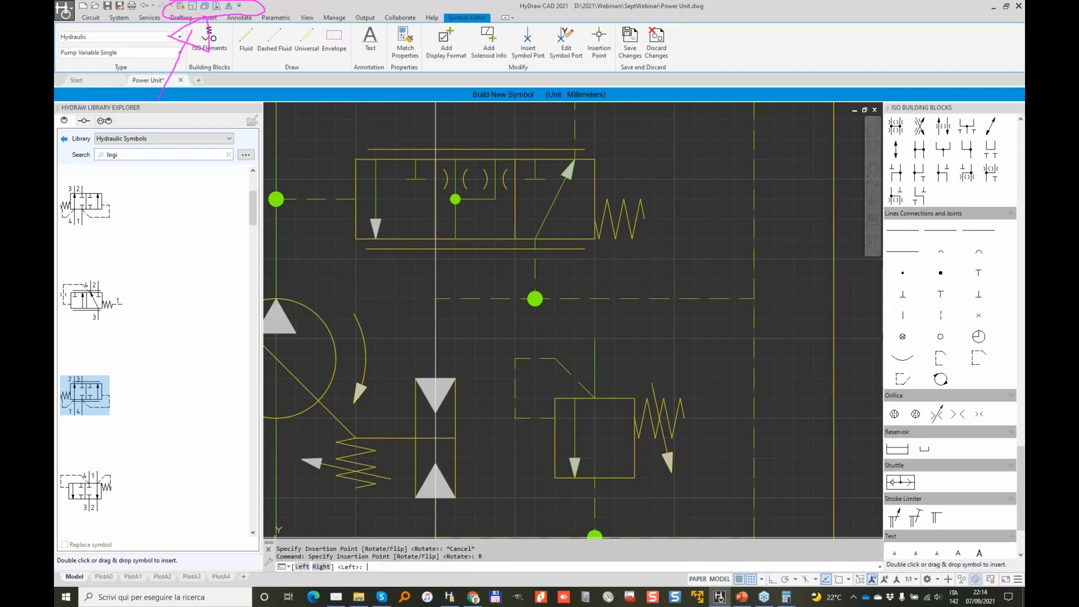
{"action": "left_click", "coordinate": [302, 566]}
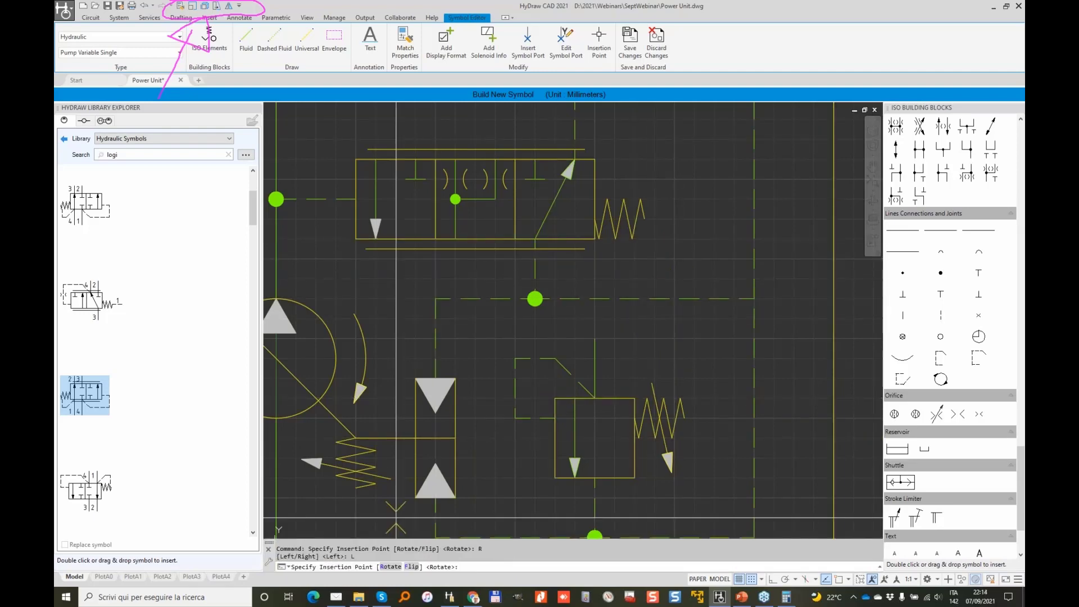
{"action": "scroll", "coordinate": [675, 299], "scroll_direction": "down", "scroll_amount": 2}
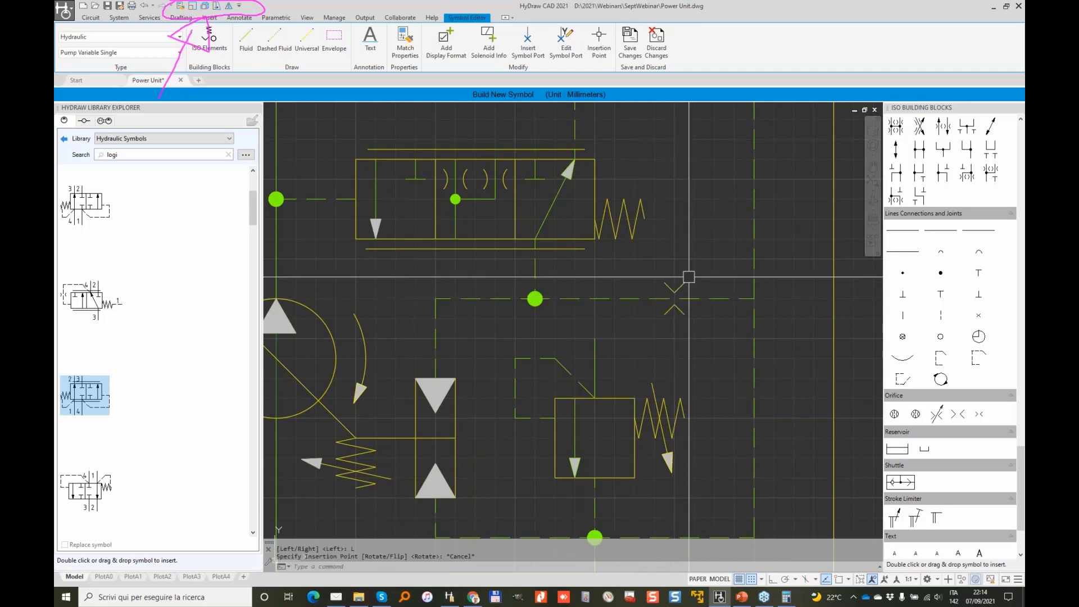
{"action": "key", "text": "Escape"}
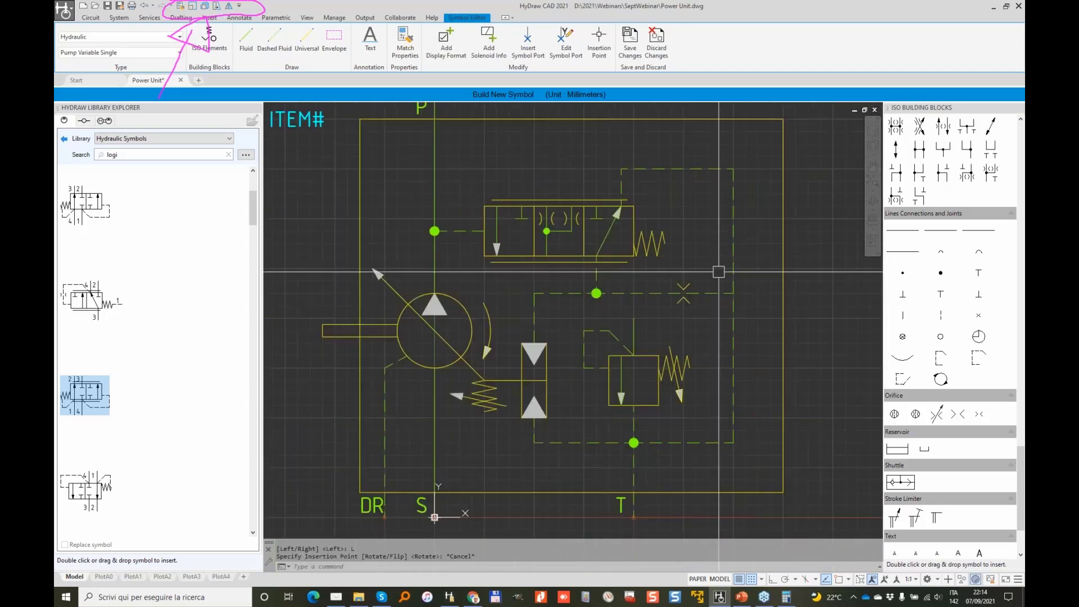
Place a connection dot where the orifice line joins the vertical dashed return line.
{"action": "double_click", "coordinate": [941, 273]}
{"action": "left_click", "coordinate": [733, 294]}
{"action": "key", "text": "Escape"}
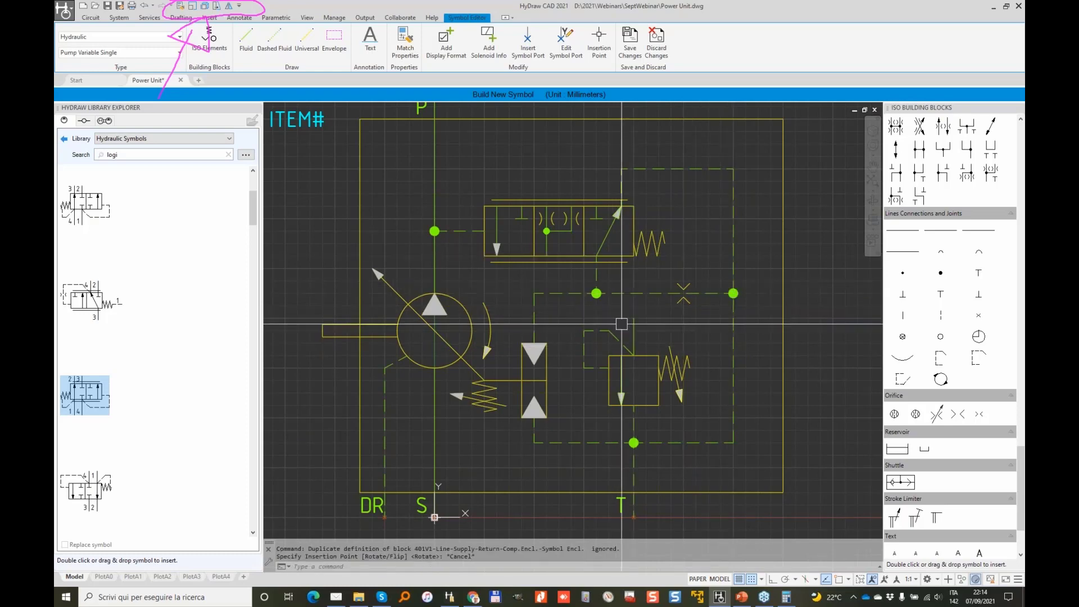
Stretch the relief valve, its lower connection dot and the T port line a short distance to the right.
{"action": "left_click", "coordinate": [574, 310]}
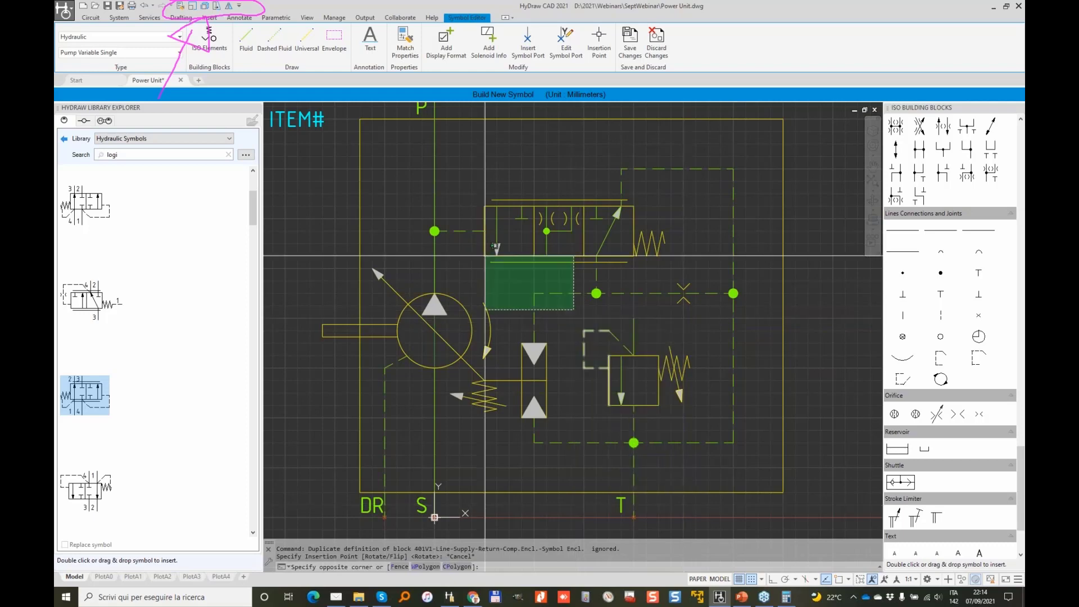
{"action": "left_click", "coordinate": [217, 6]}
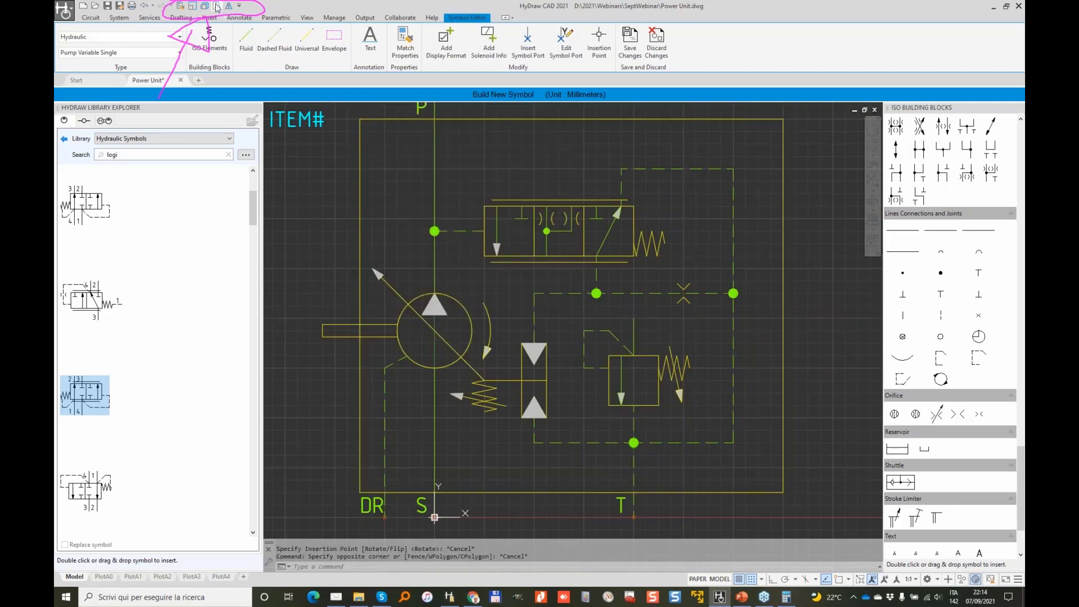
{"action": "left_click", "coordinate": [707, 522]}
{"action": "left_click", "coordinate": [562, 307]}
{"action": "right_click", "coordinate": [562, 306]}
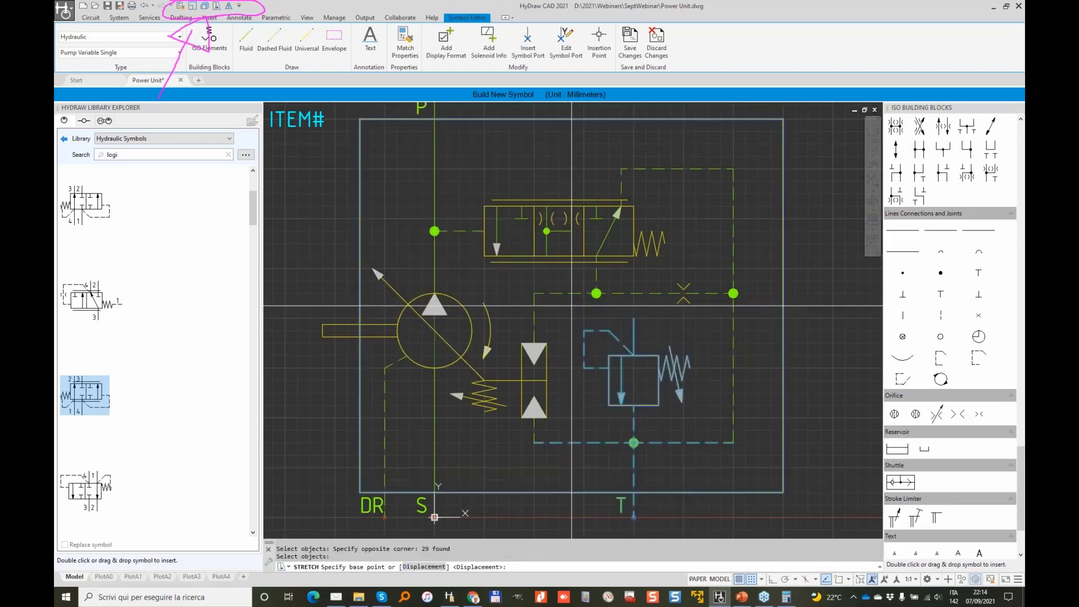
{"action": "left_click", "coordinate": [585, 431]}
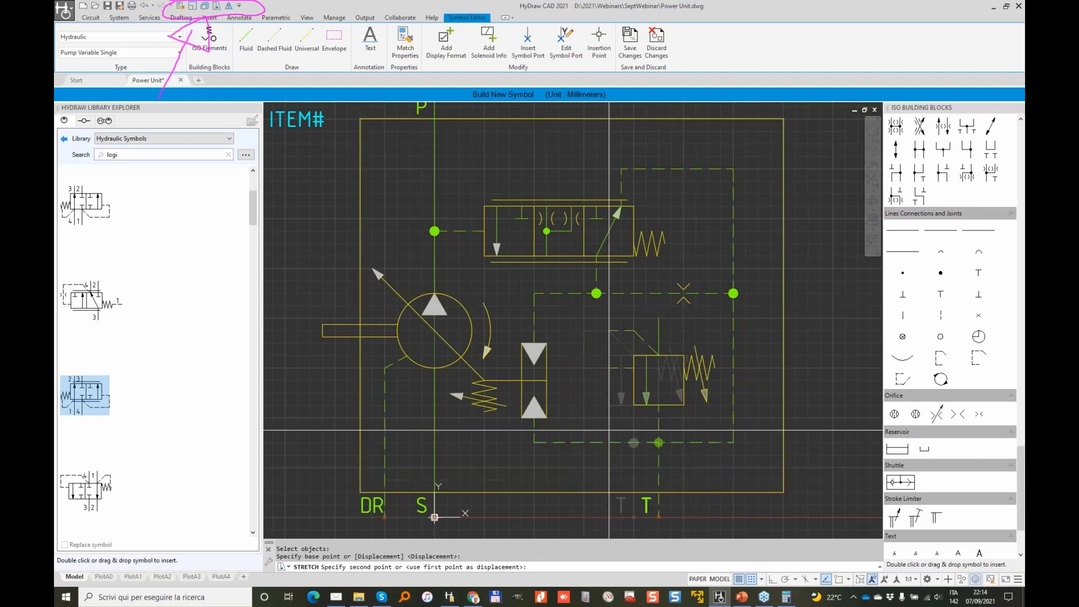
{"action": "left_click", "coordinate": [609, 430]}
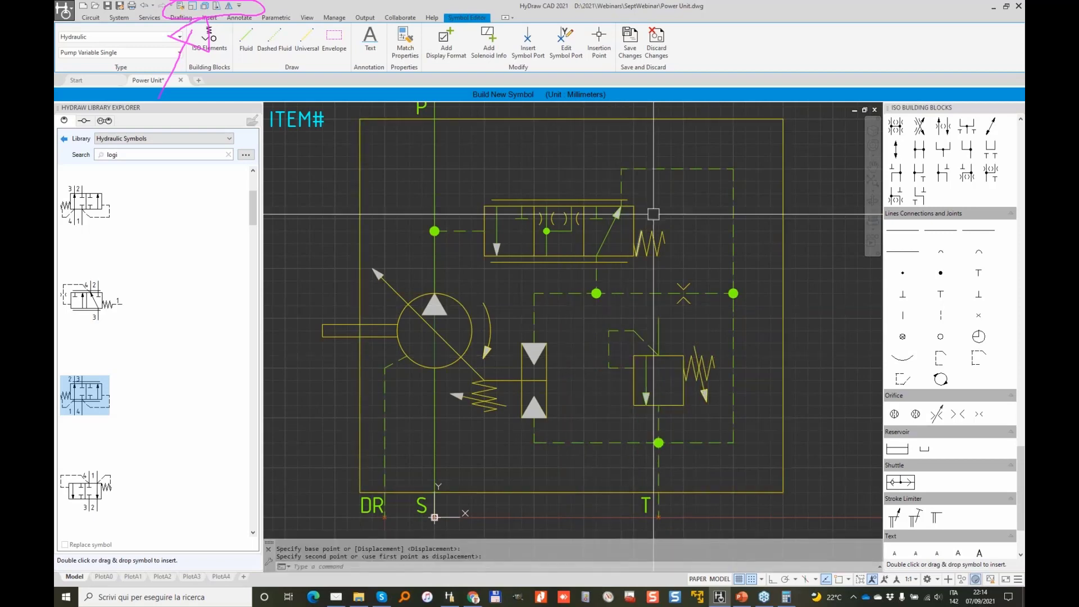
Stretch the logic valve with its attached pilot lines a short distance to the left, towards the P line.
{"action": "key", "text": "Return"}
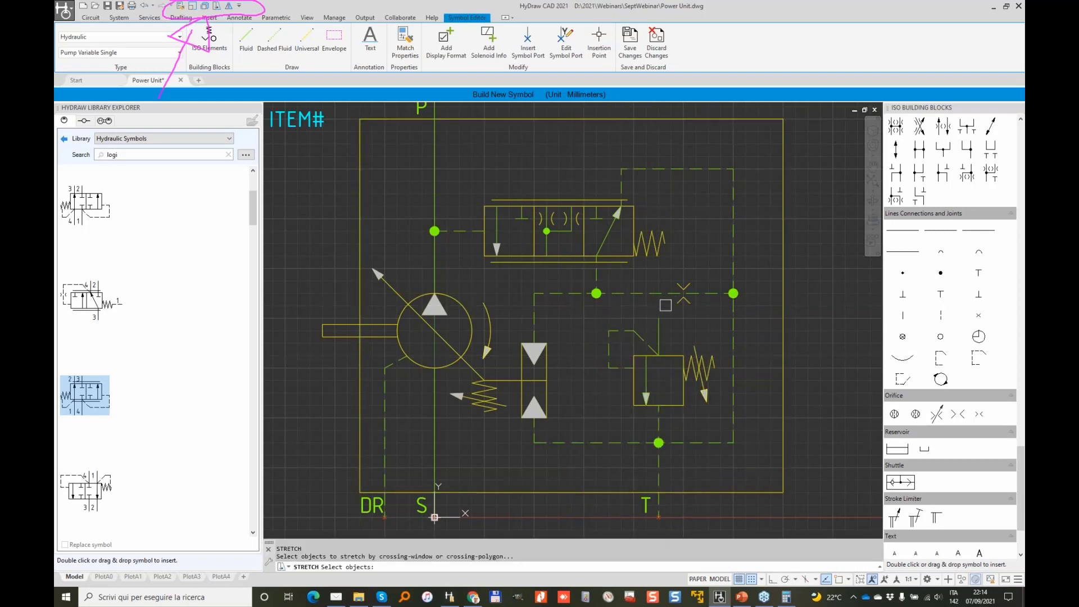
{"action": "left_click", "coordinate": [677, 271]}
{"action": "left_click", "coordinate": [472, 122]}
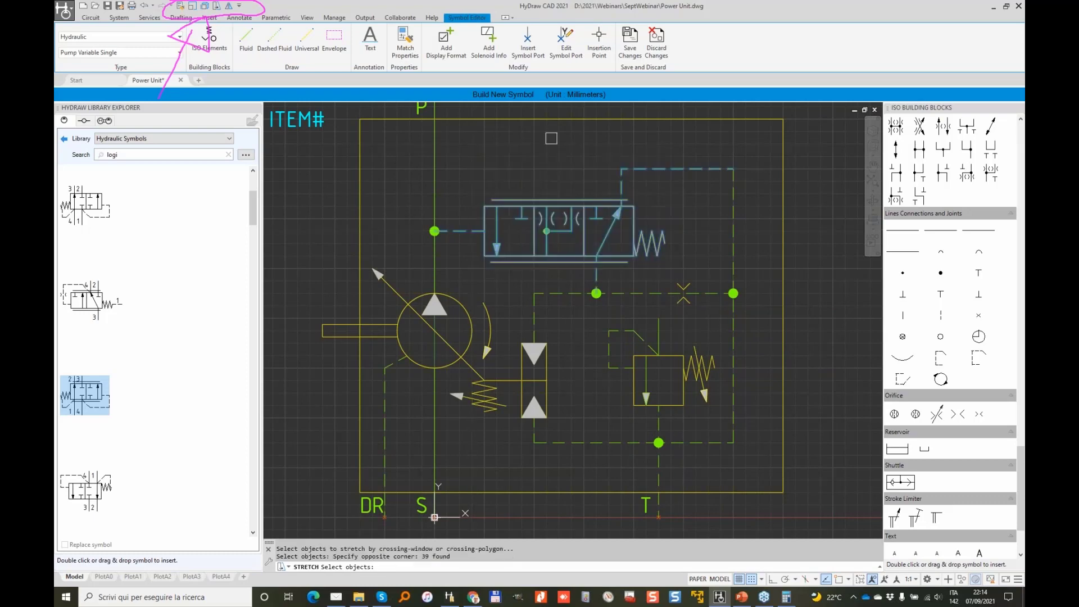
{"action": "right_click", "coordinate": [552, 139]}
{"action": "left_click", "coordinate": [572, 144]}
{"action": "left_click", "coordinate": [547, 144]}
Stretch the connection dot and line end below the logic valve left until the pilot line is vertical.
{"action": "scroll", "coordinate": [632, 309], "scroll_direction": "up", "scroll_amount": 3}
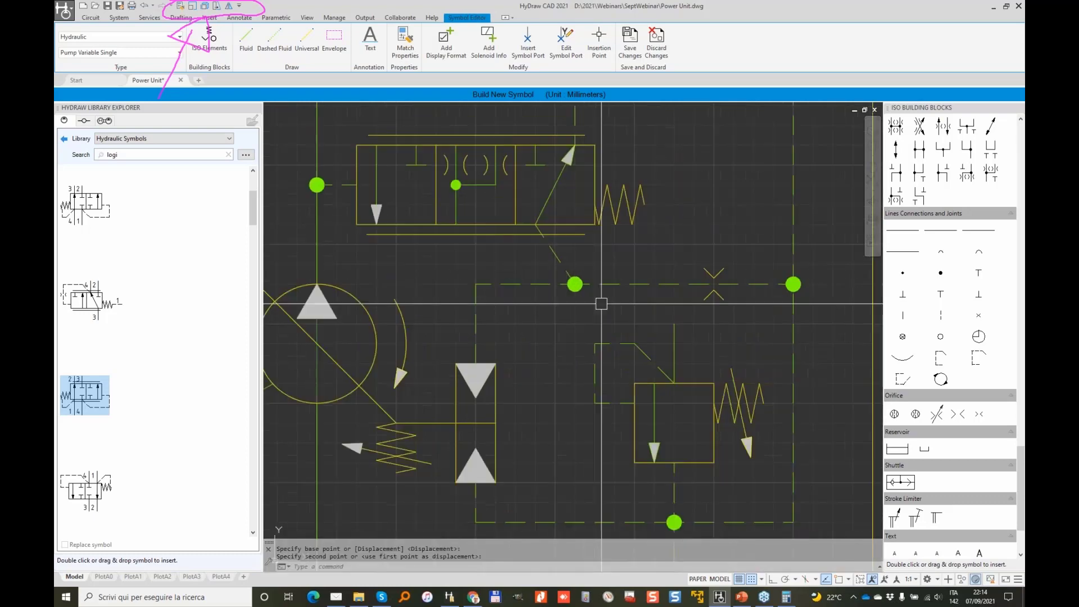
{"action": "key", "text": "Return"}
{"action": "left_click", "coordinate": [610, 311]}
{"action": "left_click", "coordinate": [567, 263]}
{"action": "right_click", "coordinate": [573, 303]}
{"action": "left_click", "coordinate": [574, 303]}
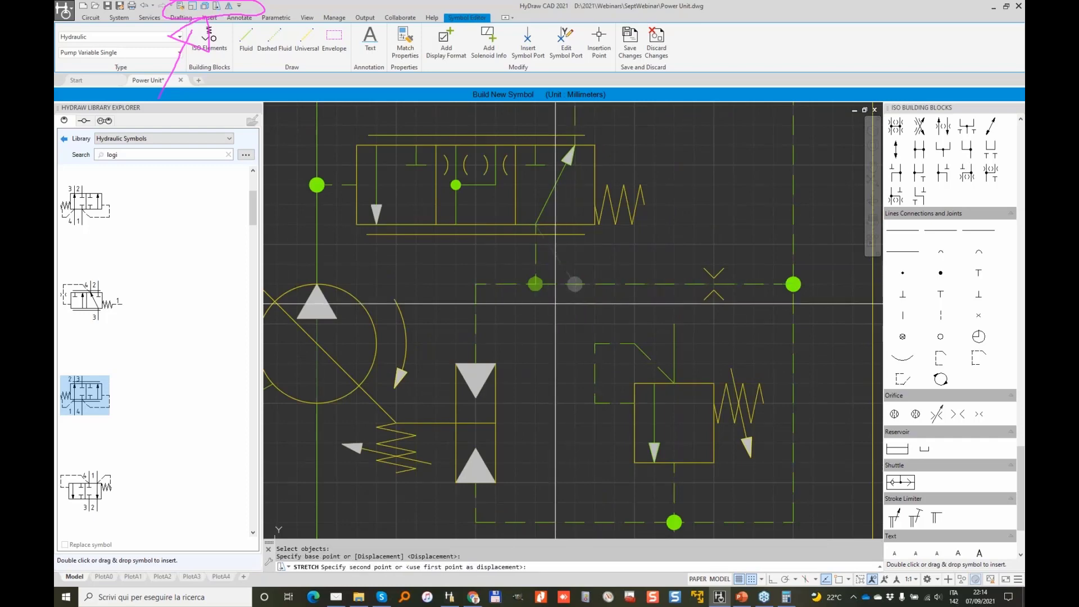
{"action": "left_click", "coordinate": [536, 304]}
Extend the relief valve's inlet line straight up to the level of the logic valve's spring-side box.
{"action": "scroll", "coordinate": [673, 337], "scroll_direction": "down", "scroll_amount": 2}
{"action": "left_click", "coordinate": [673, 349]}
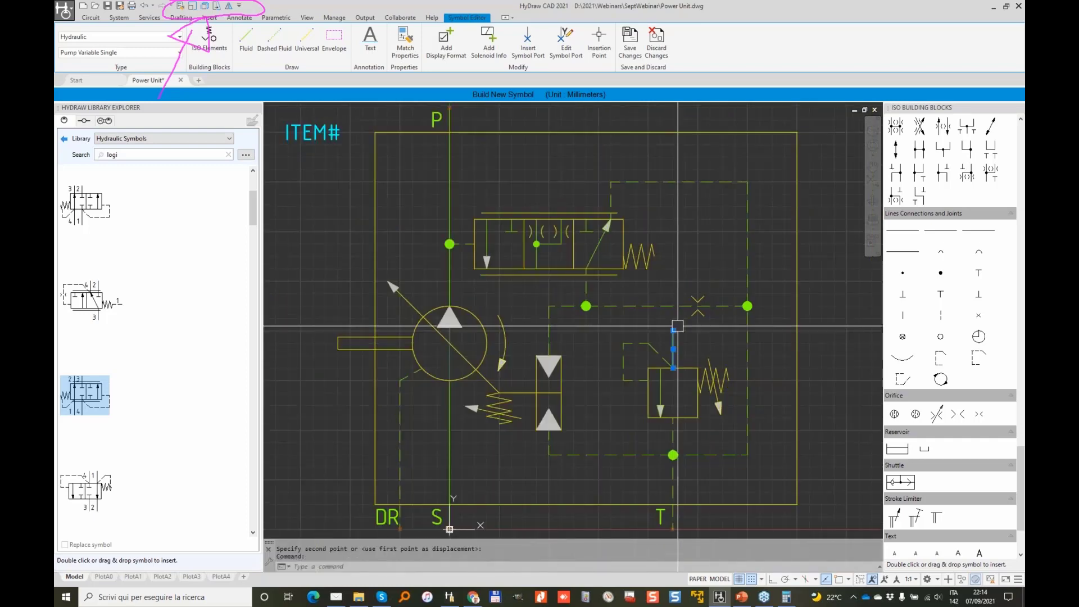
{"action": "left_click", "coordinate": [672, 330]}
{"action": "key", "text": "Escape"}
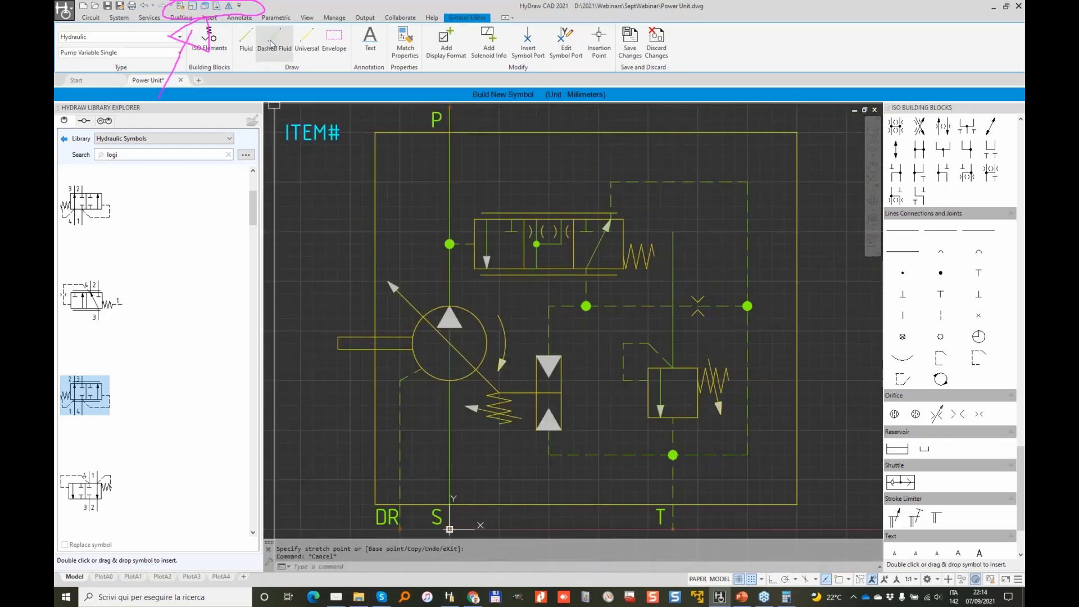
Draw a dashed fluid line from the logic valve's spring end to the relief valve's inlet line and match the inlet line's properties to it.
{"action": "left_click", "coordinate": [271, 43]}
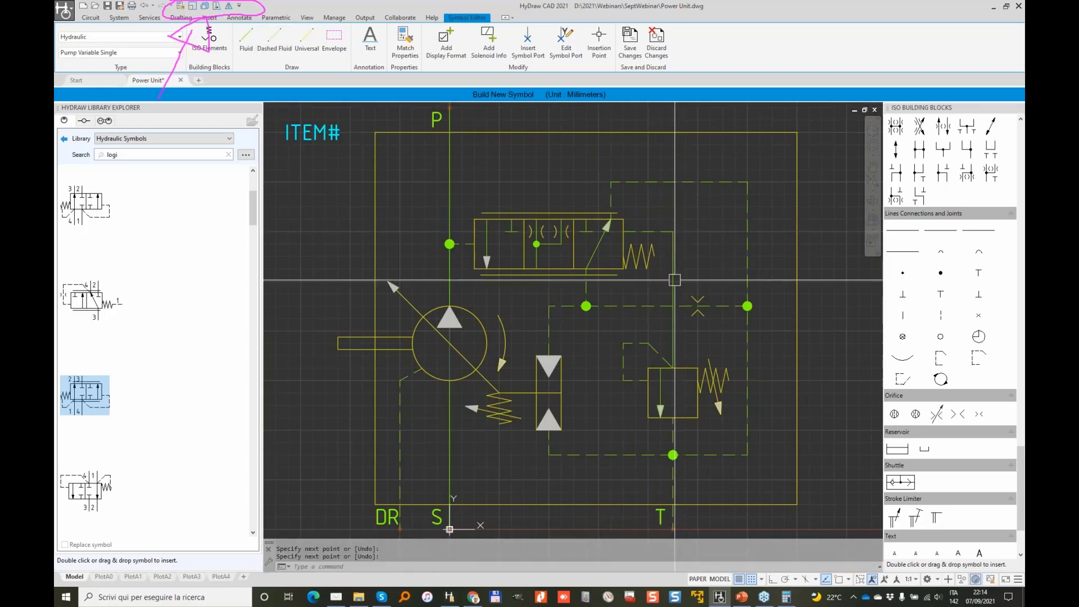
{"action": "left_click", "coordinate": [405, 43]}
{"action": "left_click", "coordinate": [648, 231]}
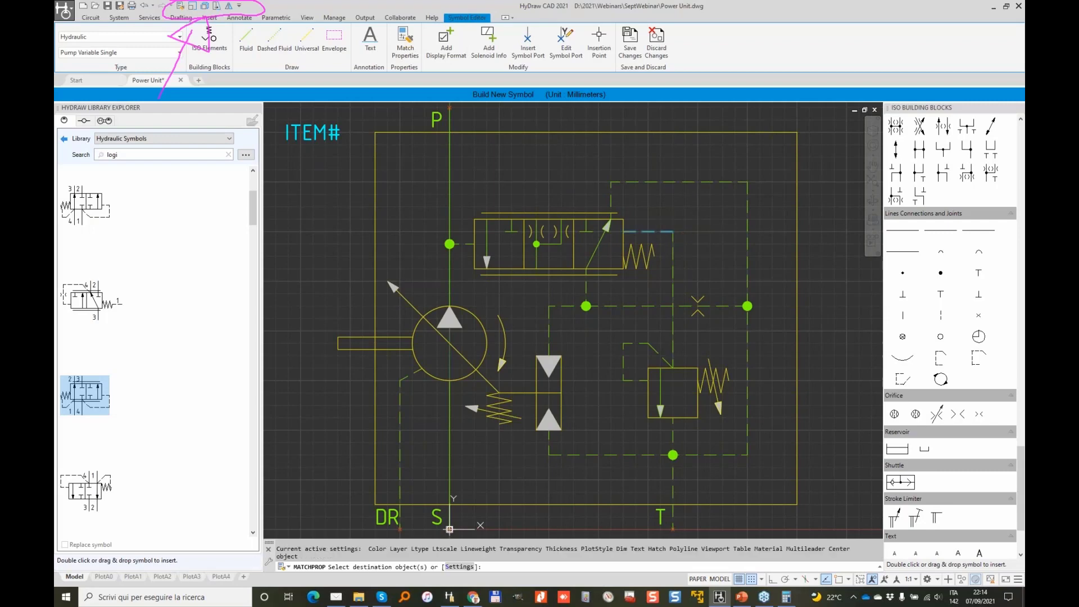
{"action": "key", "text": "Return"}
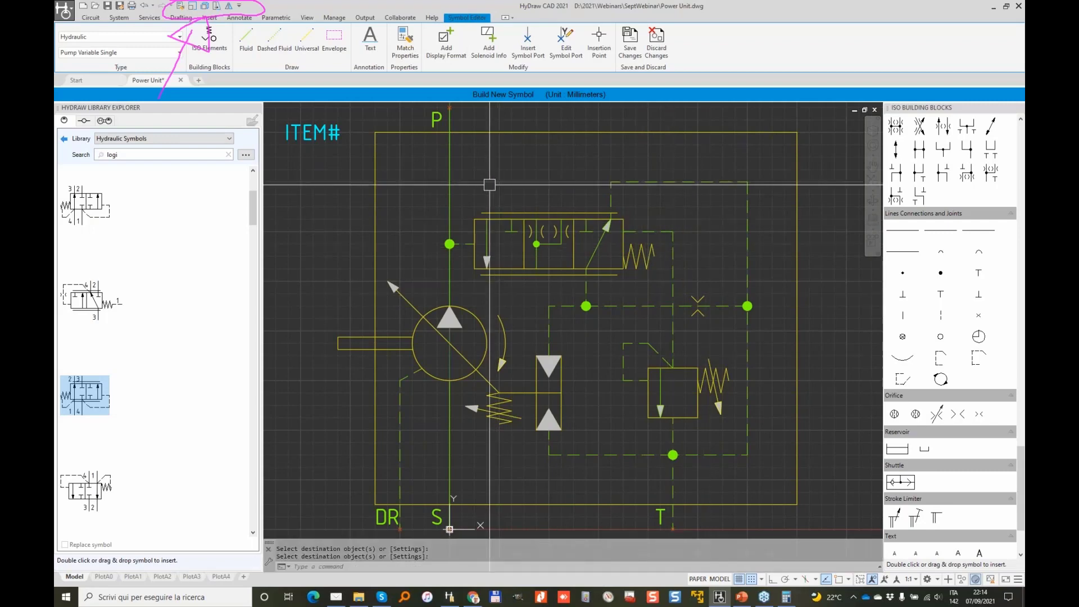
Draw a dashed fluid line from the P line to the blocked port of the logic valve's right-hand box, with a connection dot on the P line.
{"action": "left_click", "coordinate": [281, 45]}
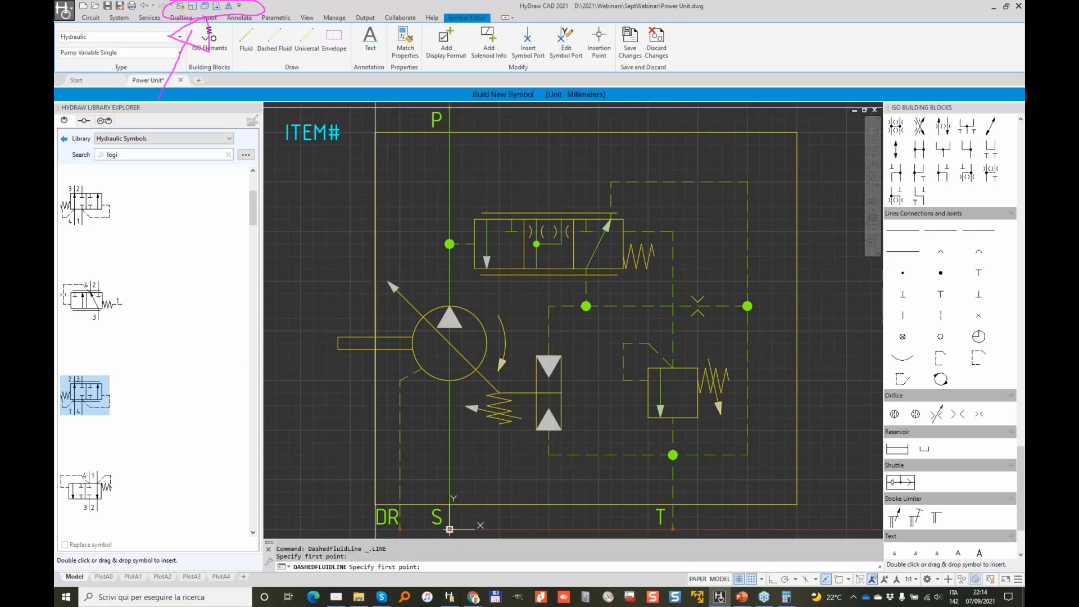
{"action": "left_click", "coordinate": [450, 182]}
{"action": "left_click", "coordinate": [586, 182]}
{"action": "left_click", "coordinate": [586, 219]}
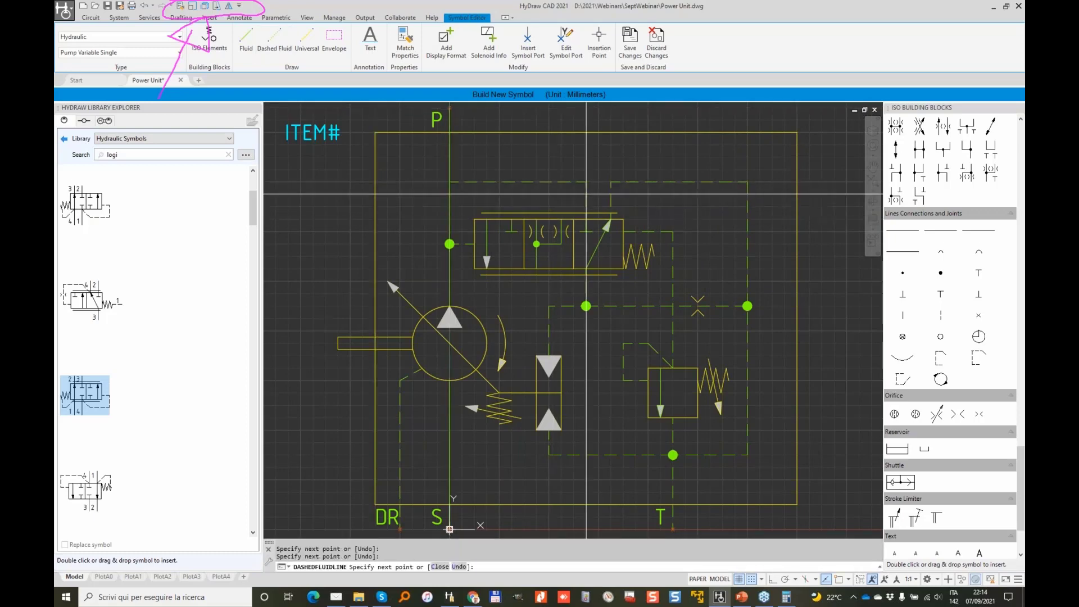
{"action": "key", "text": "Return"}
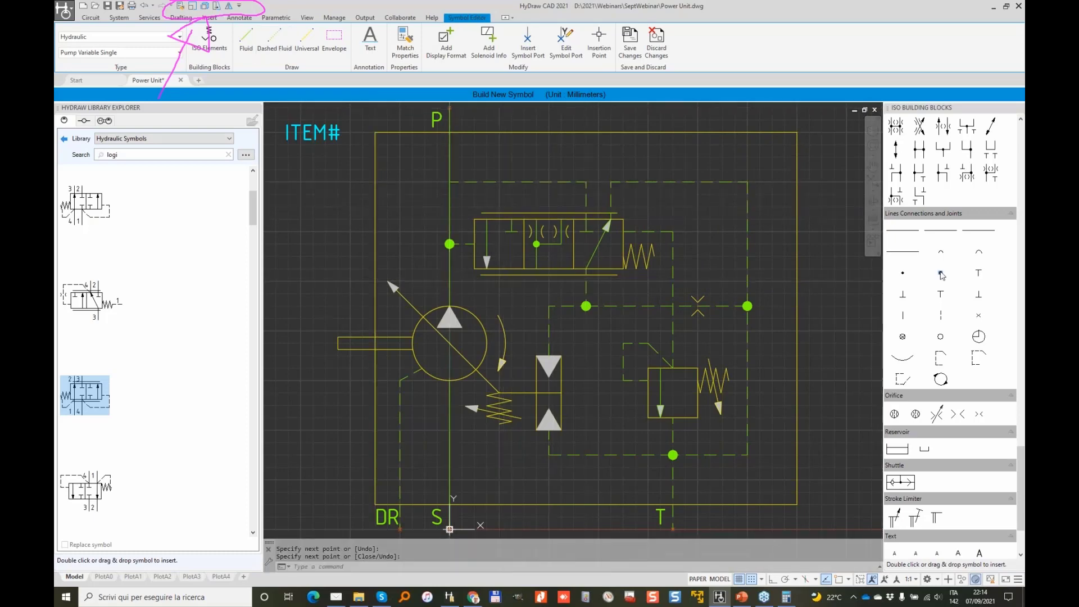
{"action": "left_click_drag", "start_coordinate": [942, 274], "coordinate": [449, 182]}
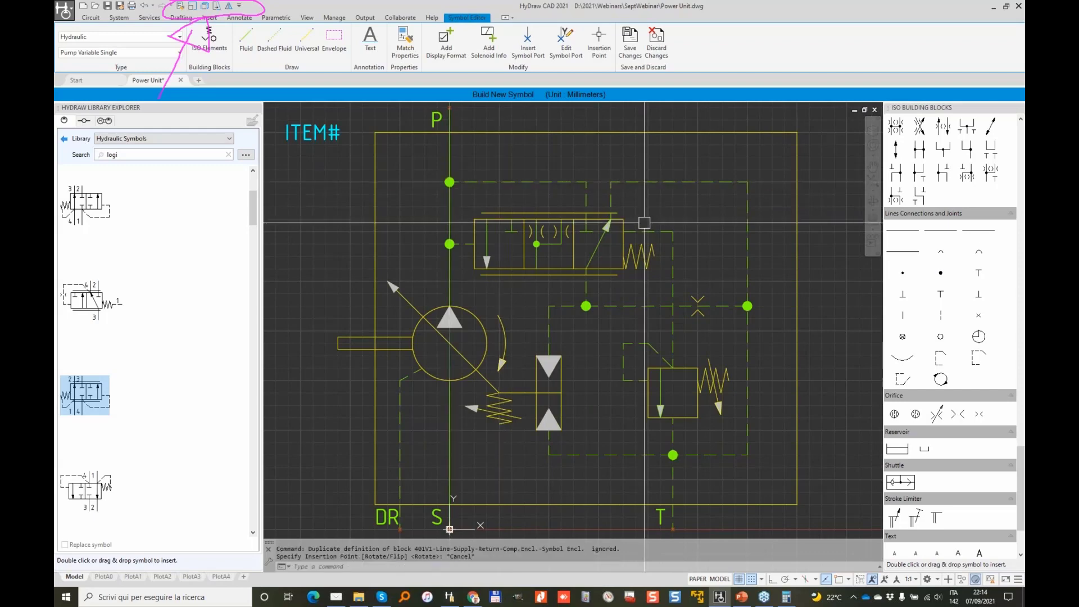
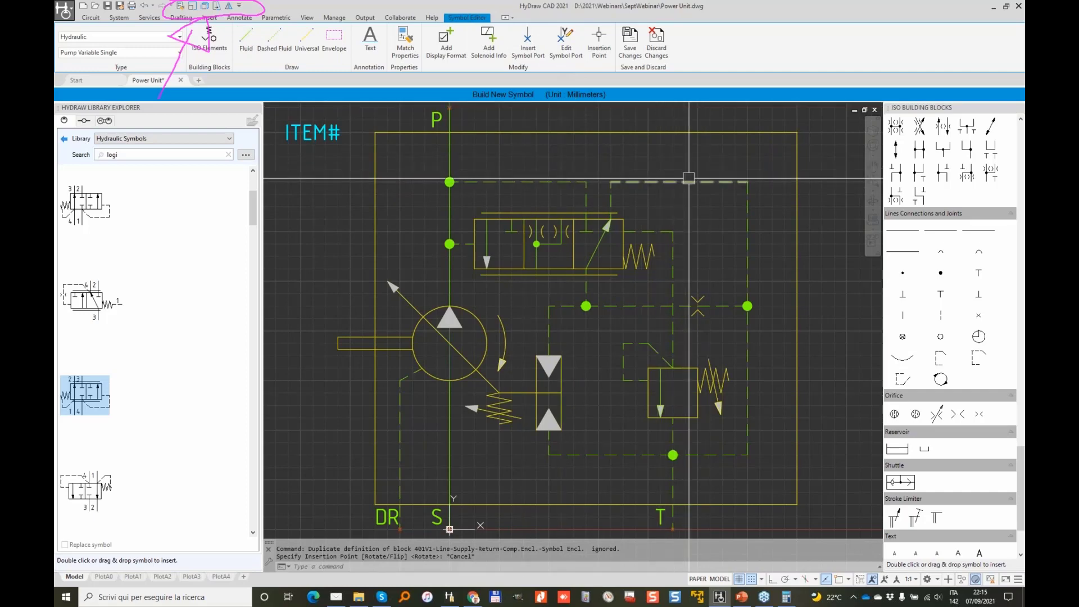
Stretch the return line's top segment upward so it sits above the pilot line coming from P.
{"action": "left_click", "coordinate": [216, 8]}
{"action": "left_click", "coordinate": [772, 193]}
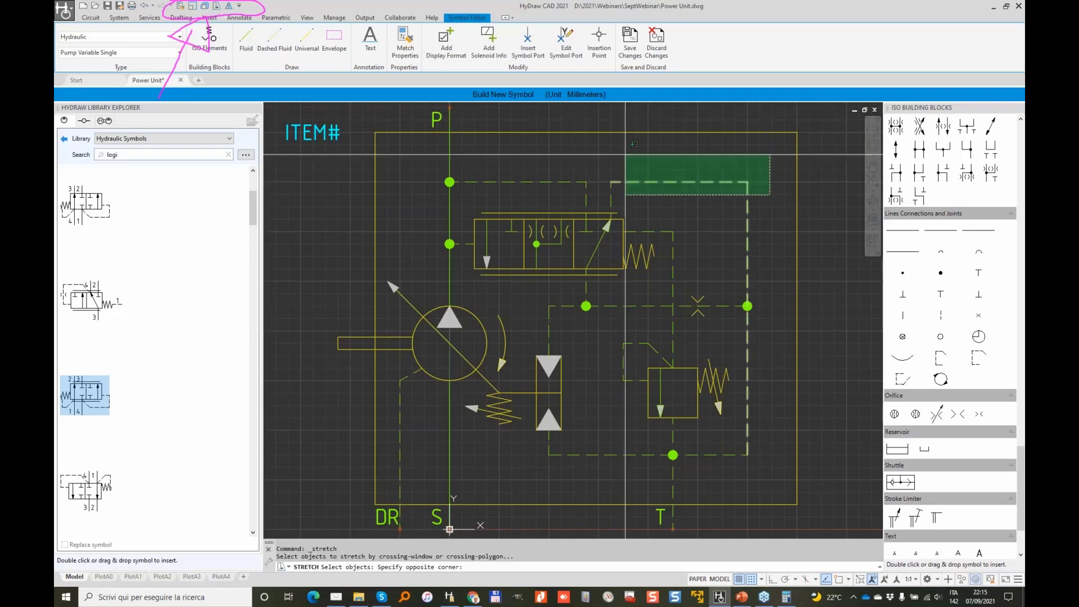
{"action": "left_click", "coordinate": [599, 157]}
{"action": "key", "text": "Return"}
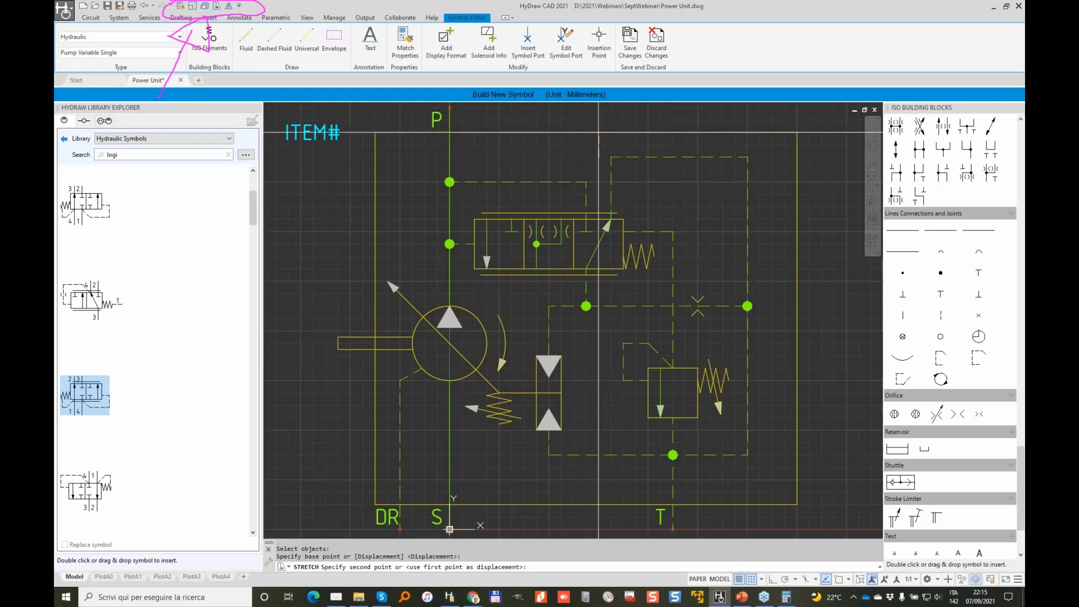
{"action": "left_click", "coordinate": [643, 176]}
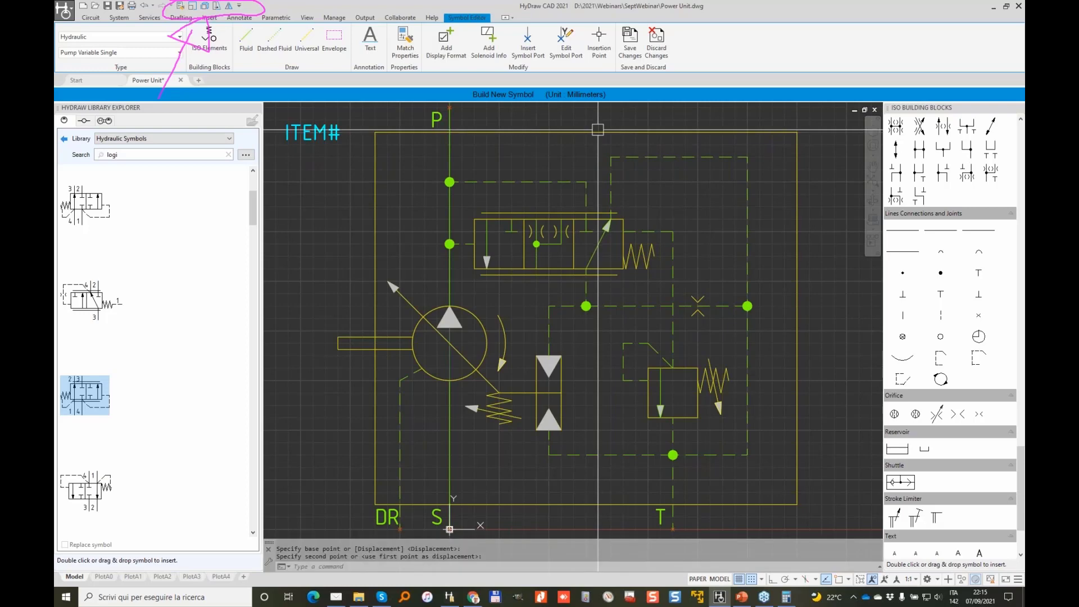
Draw a dashed fluid line from the end of the P pilot line above the logic valve across and down to the relief valve's inlet line.
{"action": "left_click", "coordinate": [275, 43]}
{"action": "left_click", "coordinate": [586, 181]}
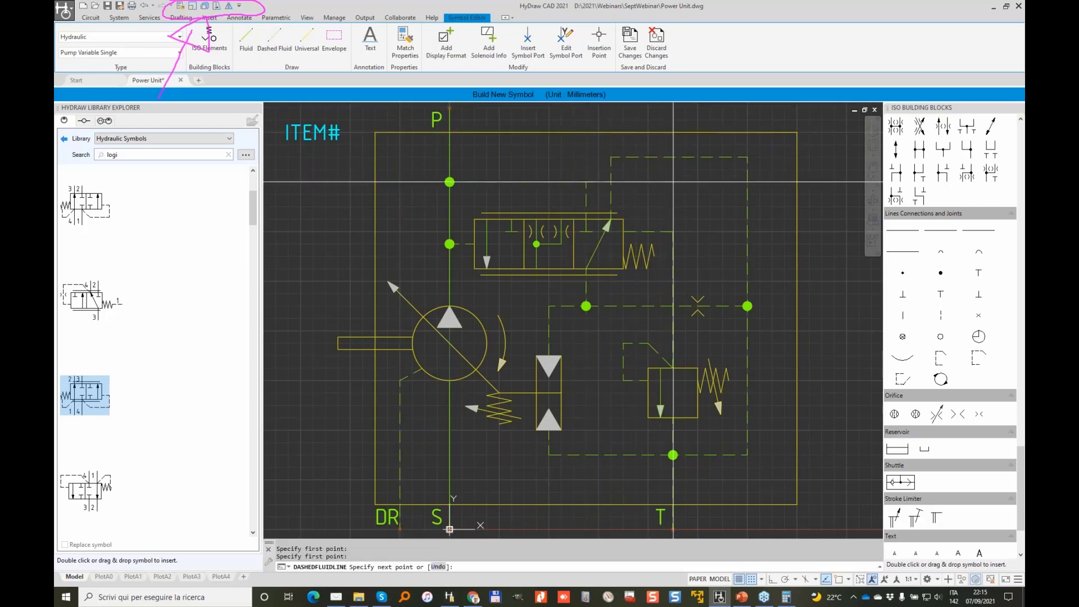
{"action": "left_click", "coordinate": [674, 182]}
{"action": "left_click", "coordinate": [673, 231]}
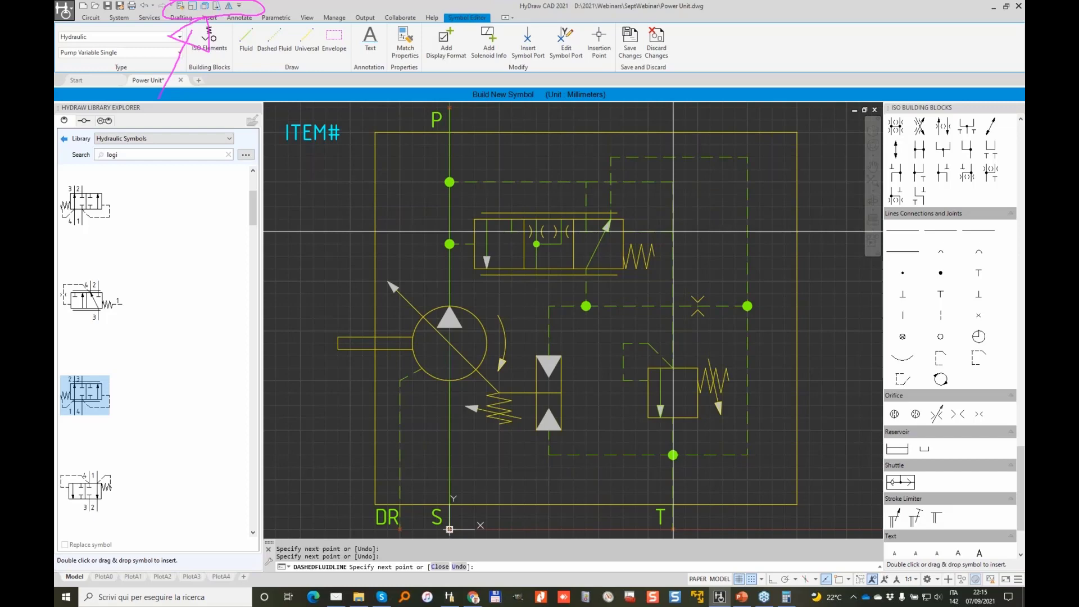
{"action": "key", "text": "Return"}
Place connection dots where the new pilot line meets the relief valve's inlet line and the logic valve's blocked-port branch.
{"action": "double_click", "coordinate": [940, 276]}
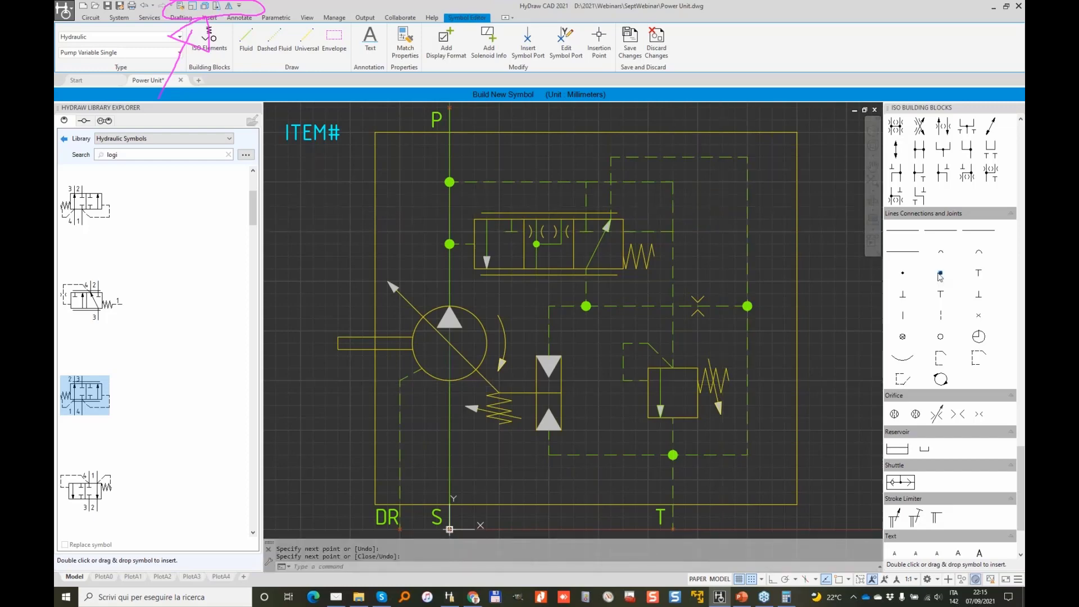
{"action": "left_click", "coordinate": [672, 231]}
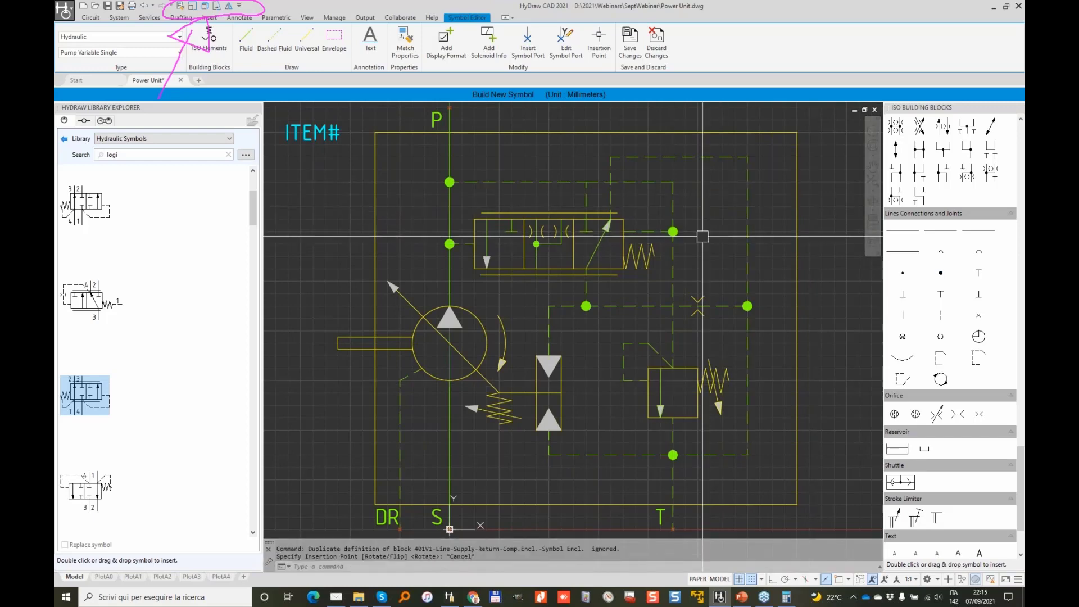
{"action": "double_click", "coordinate": [940, 274]}
{"action": "left_click", "coordinate": [586, 182]}
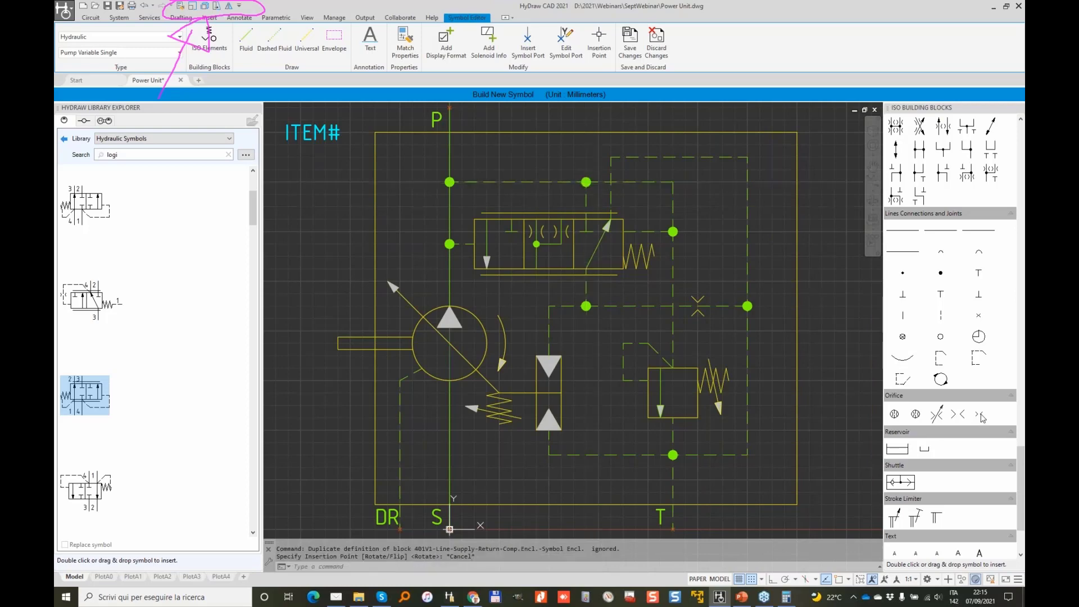
Insert a fixed orifice on the short vertical pilot segment just above the relief inlet line's junction dot.
{"action": "double_click", "coordinate": [979, 415]}
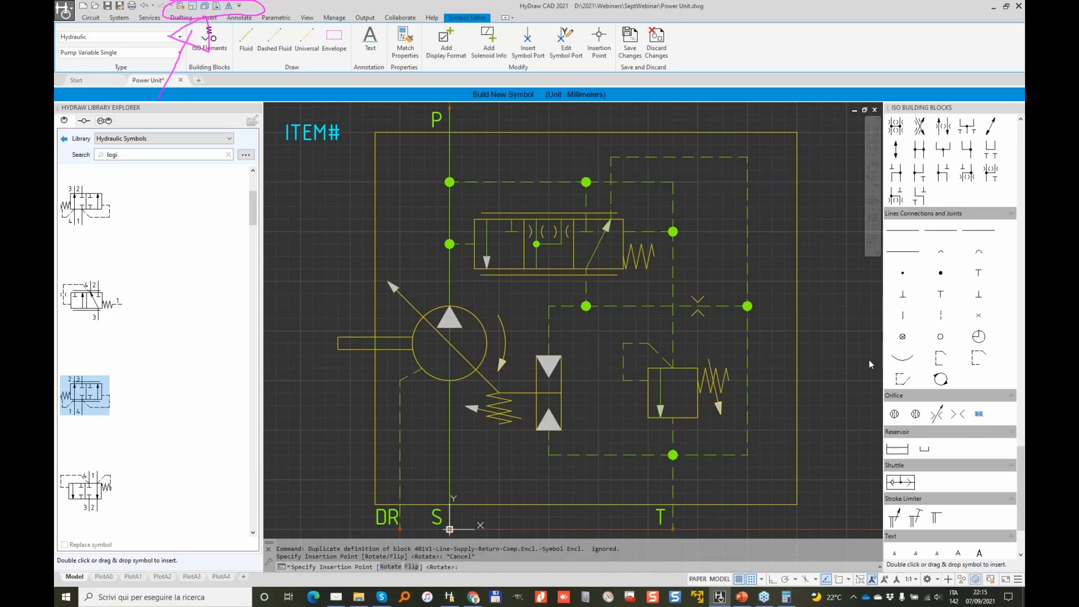
{"action": "left_click", "coordinate": [672, 207]}
{"action": "key", "text": "Escape"}
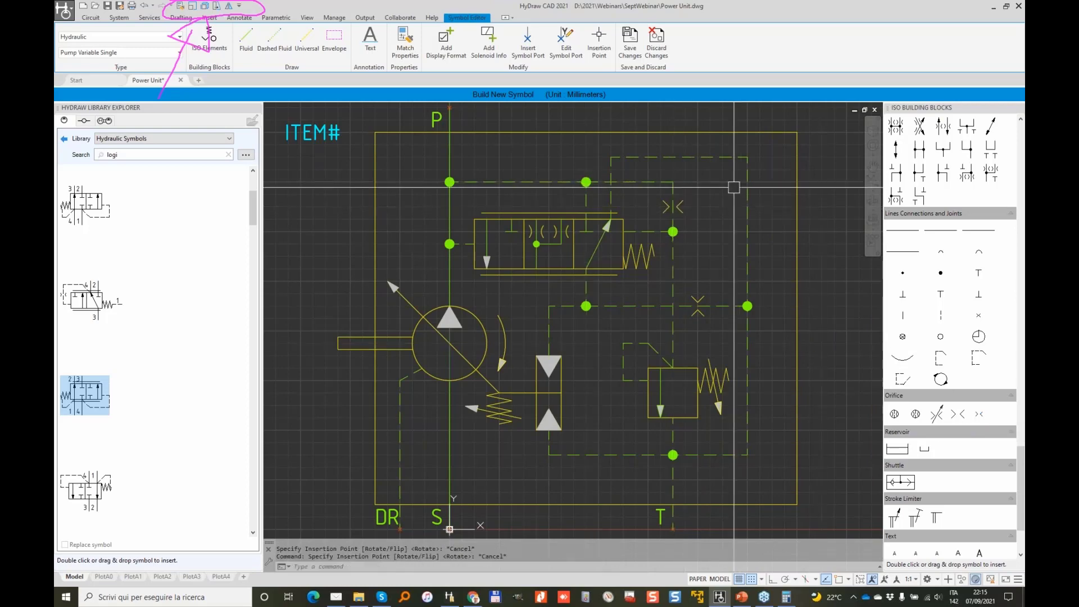
Draw a horizontal dashed fluid line from the junction dot beside the logic valve's spring to just outside the right edge of the envelope.
{"action": "scroll", "coordinate": [617, 288], "scroll_direction": "down", "scroll_amount": 2}
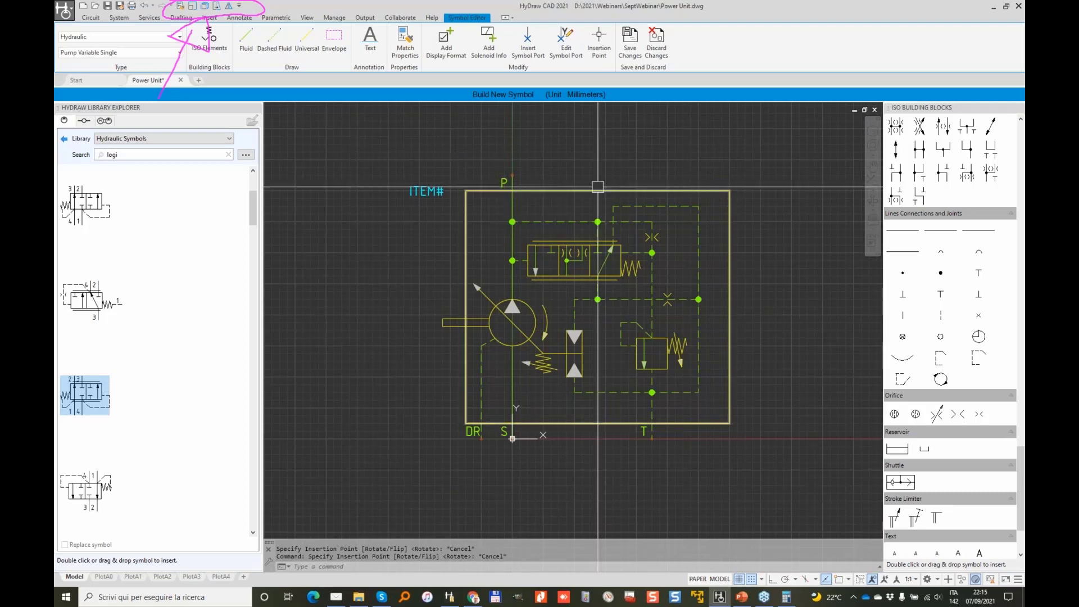
{"action": "middle_click_drag", "start_coordinate": [647, 191], "coordinate": [593, 186]}
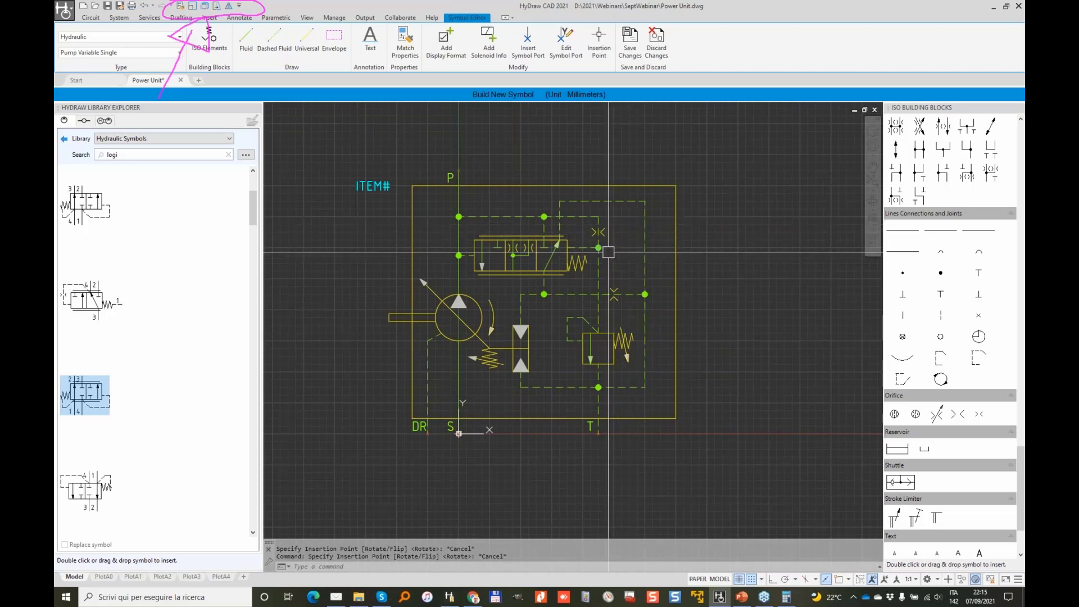
{"action": "left_click", "coordinate": [272, 38]}
{"action": "left_click", "coordinate": [599, 247]}
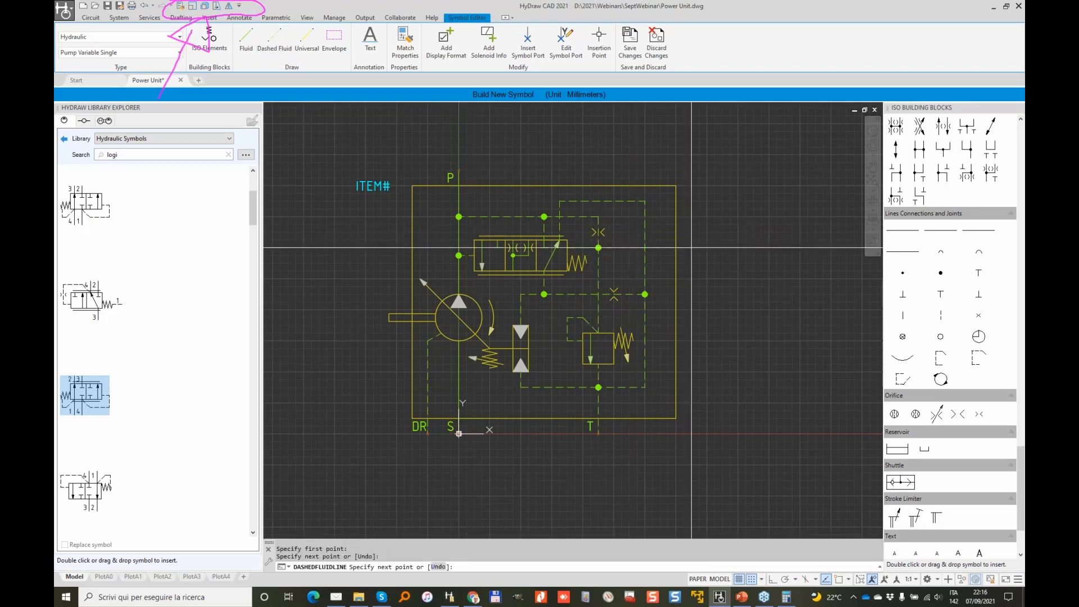
{"action": "left_click", "coordinate": [692, 248]}
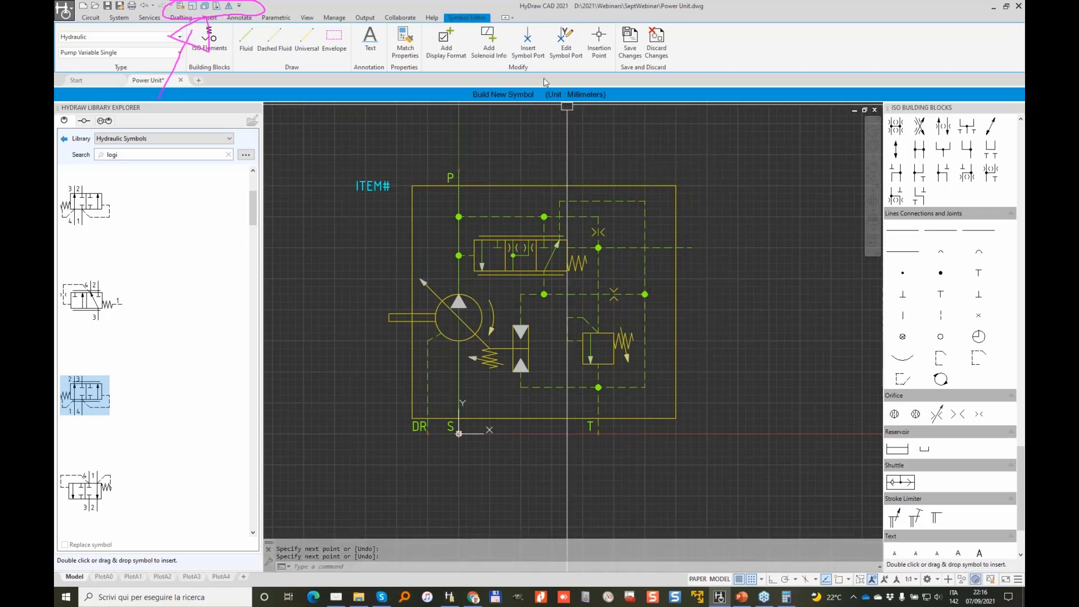
Insert a symbol port named PS, without another name, at the outer end of the new dashed line.
{"action": "left_click", "coordinate": [529, 39]}
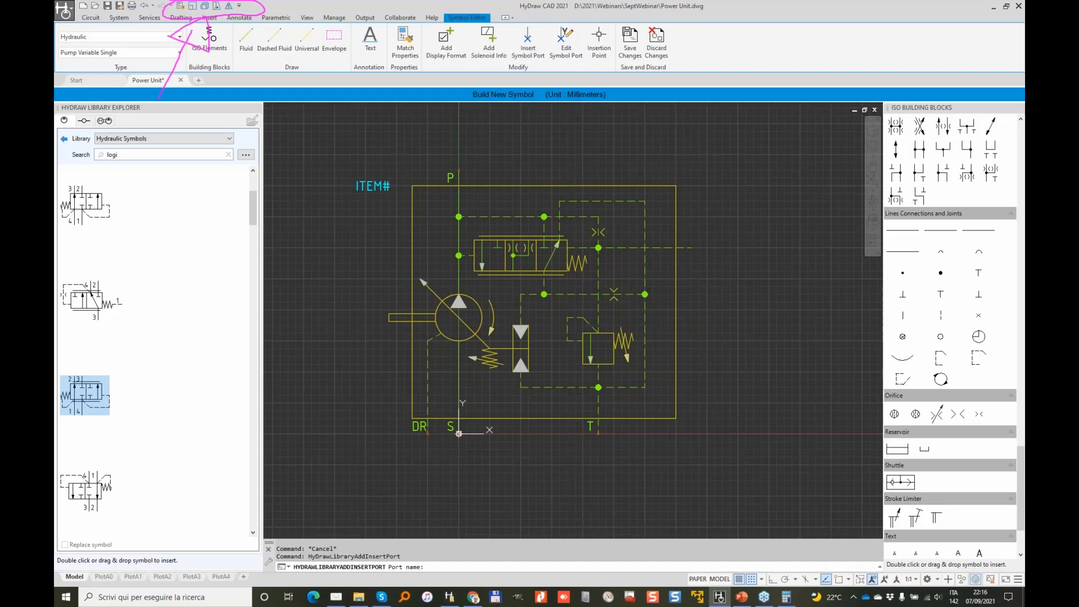
{"action": "type", "text": "ps"}
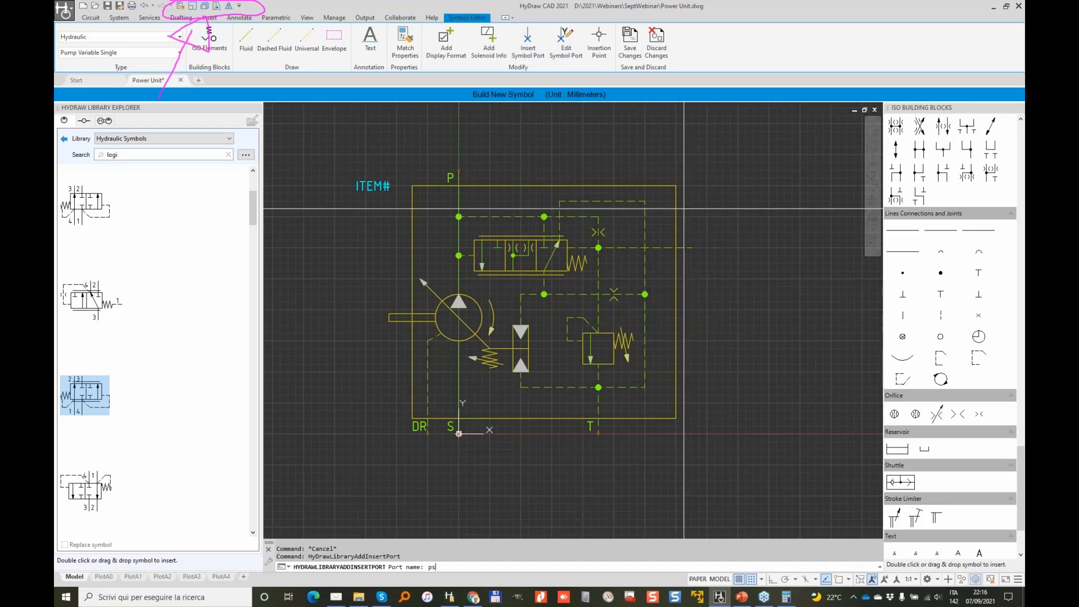
{"action": "key", "text": "Return"}
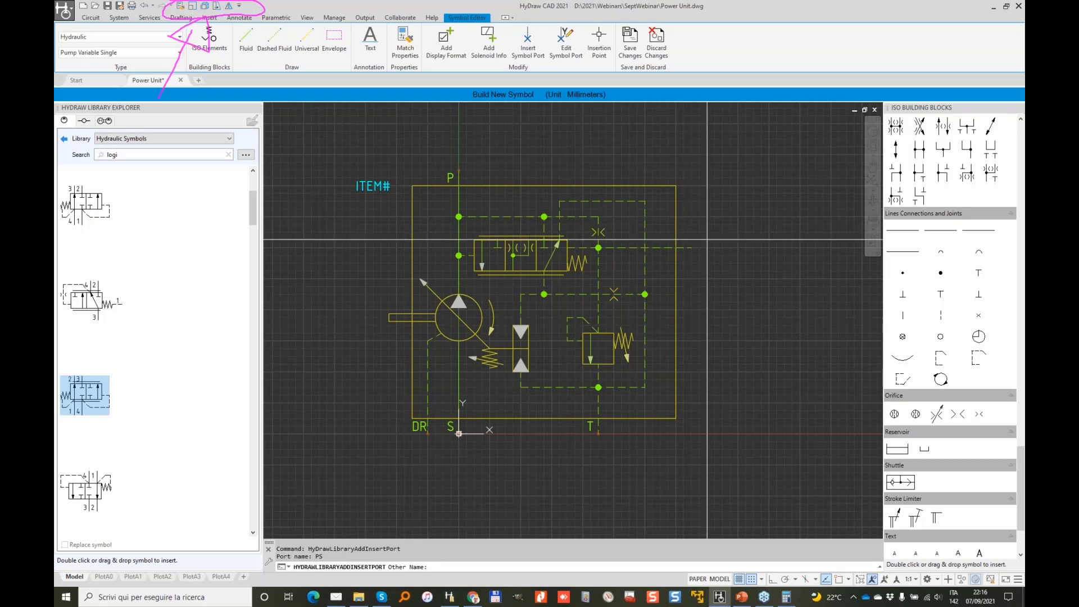
{"action": "key", "text": "Return"}
{"action": "left_click", "coordinate": [691, 247]}
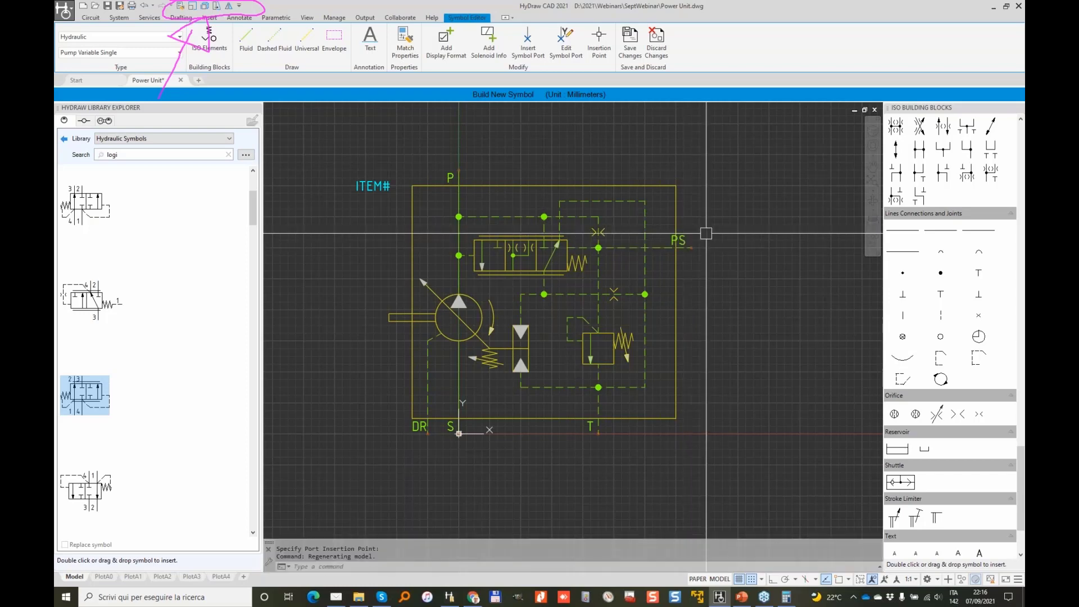
Shift the PS port label to the right so it sits just outside the envelope.
{"action": "scroll", "coordinate": [691, 248], "scroll_direction": "up", "scroll_amount": 4}
{"action": "left_click", "coordinate": [659, 248]}
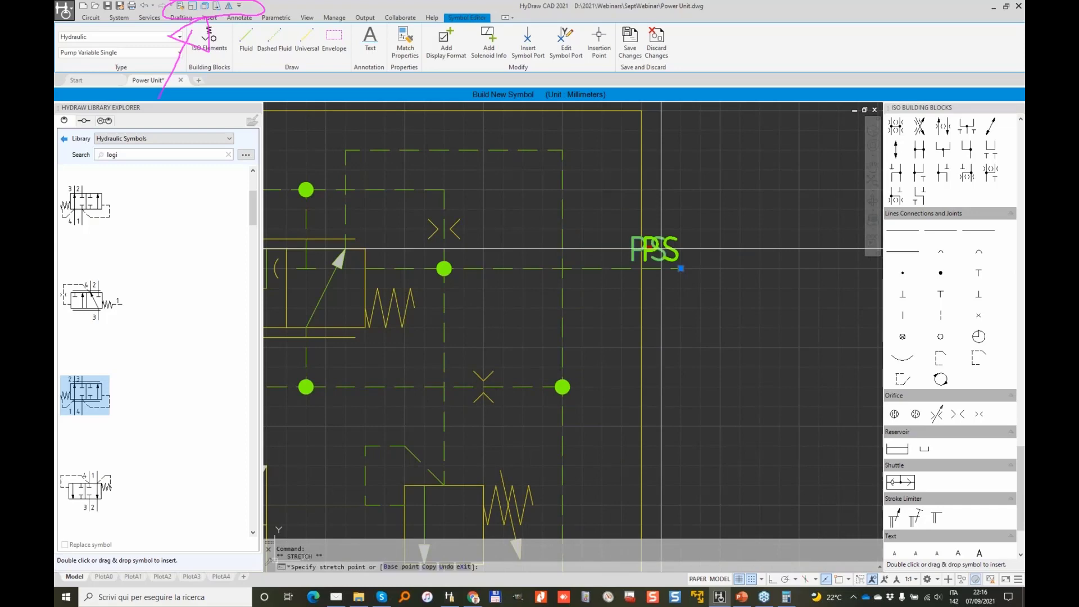
{"action": "left_click", "coordinate": [661, 248]}
{"action": "key", "text": "Escape"}
{"action": "scroll", "coordinate": [751, 187], "scroll_direction": "down", "scroll_amount": 2}
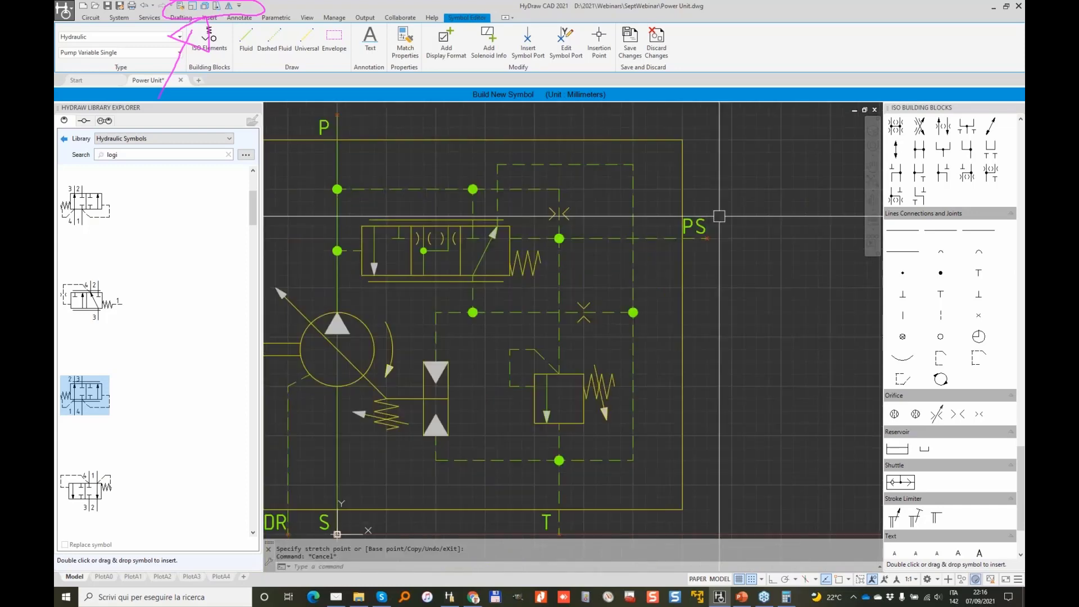
{"action": "scroll", "coordinate": [720, 215], "scroll_direction": "down", "scroll_amount": 2}
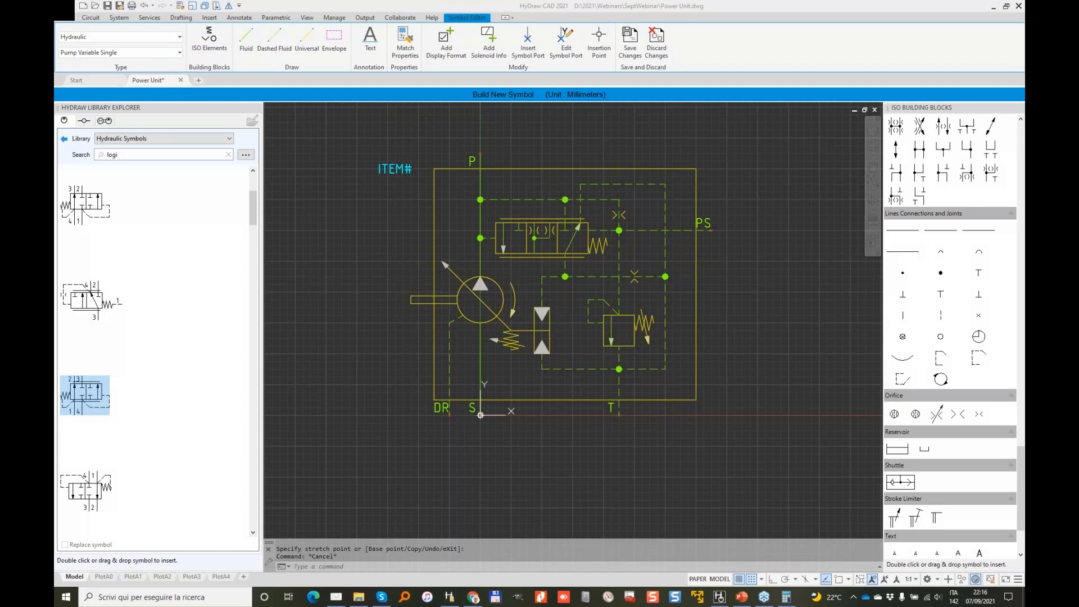
{"action": "left_click_drag", "start_coordinate": [436, 29], "coordinate": [418, 35]}
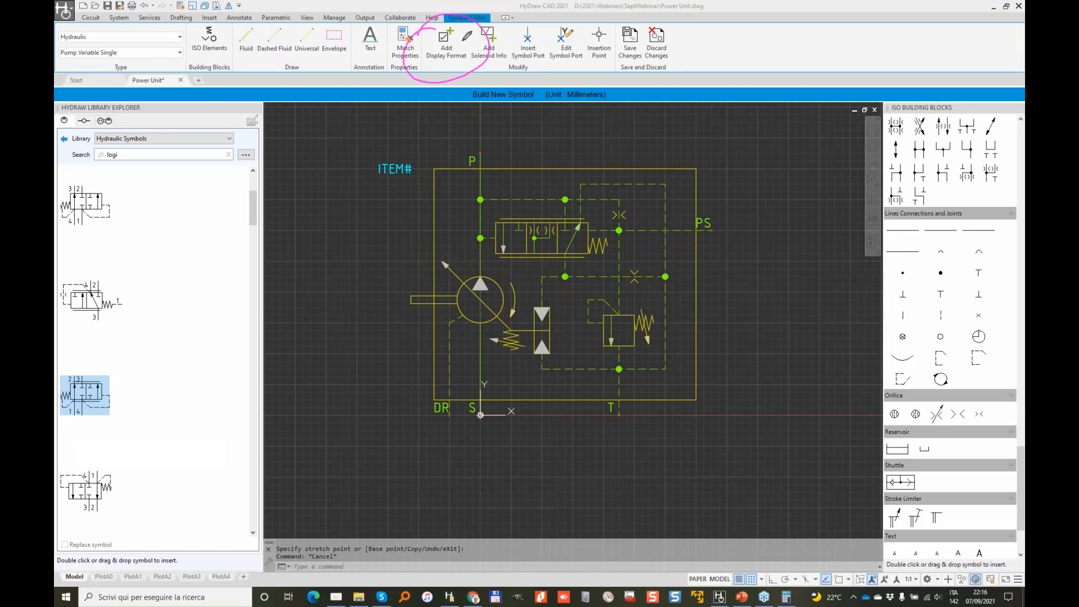
{"action": "key", "text": "Escape"}
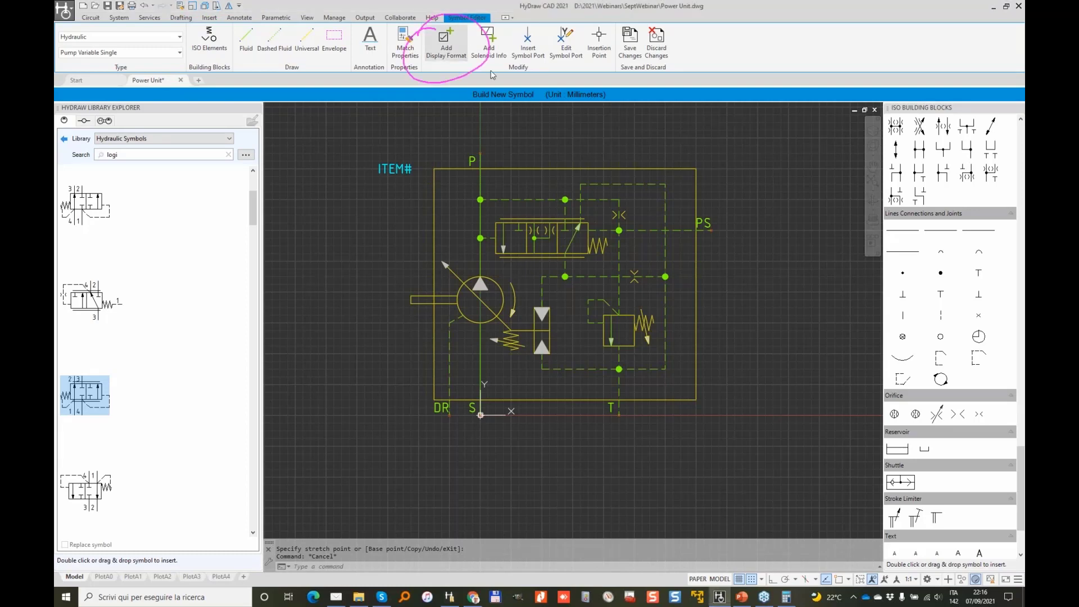
Add the Displacement display format as unrotated text between the pump circle and the logic valve.
{"action": "left_click", "coordinate": [446, 45]}
{"action": "left_click", "coordinate": [147, 103]}
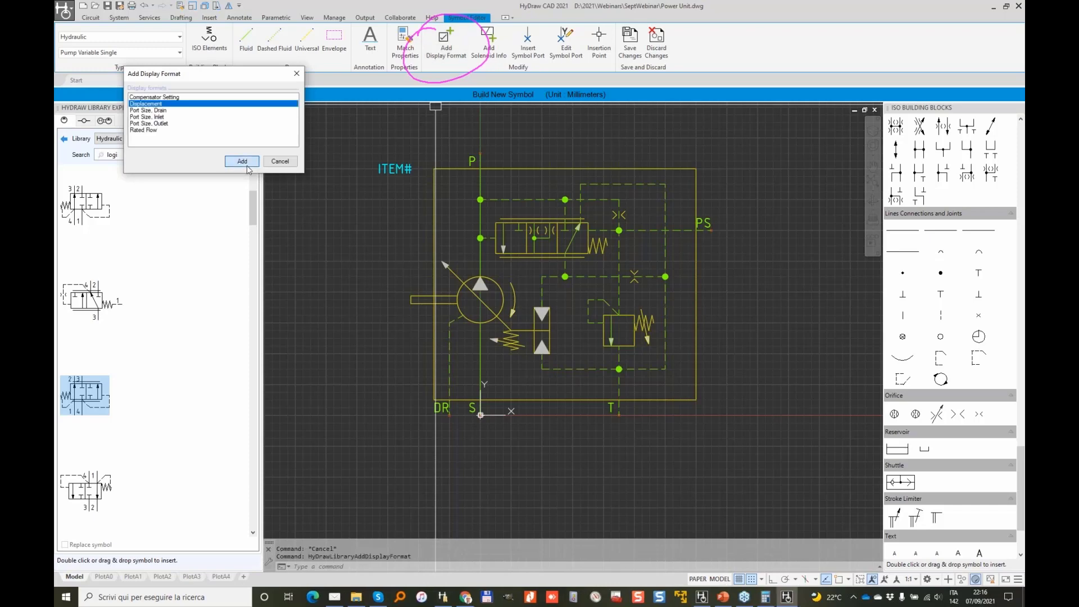
{"action": "left_click", "coordinate": [243, 162]}
{"action": "scroll", "coordinate": [495, 269], "scroll_direction": "up", "scroll_amount": 5}
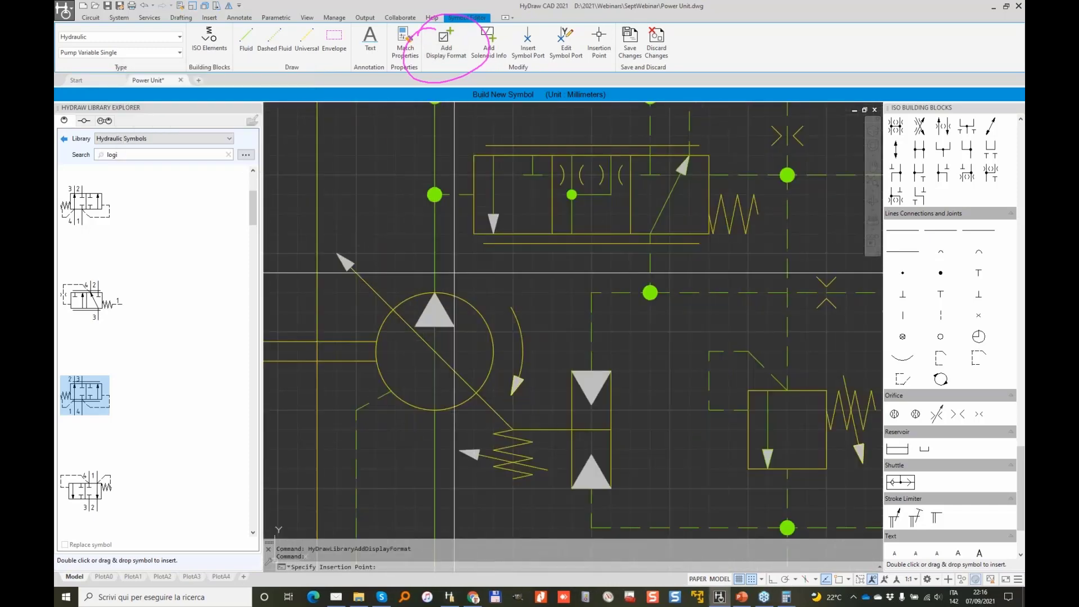
{"action": "key", "text": "Return"}
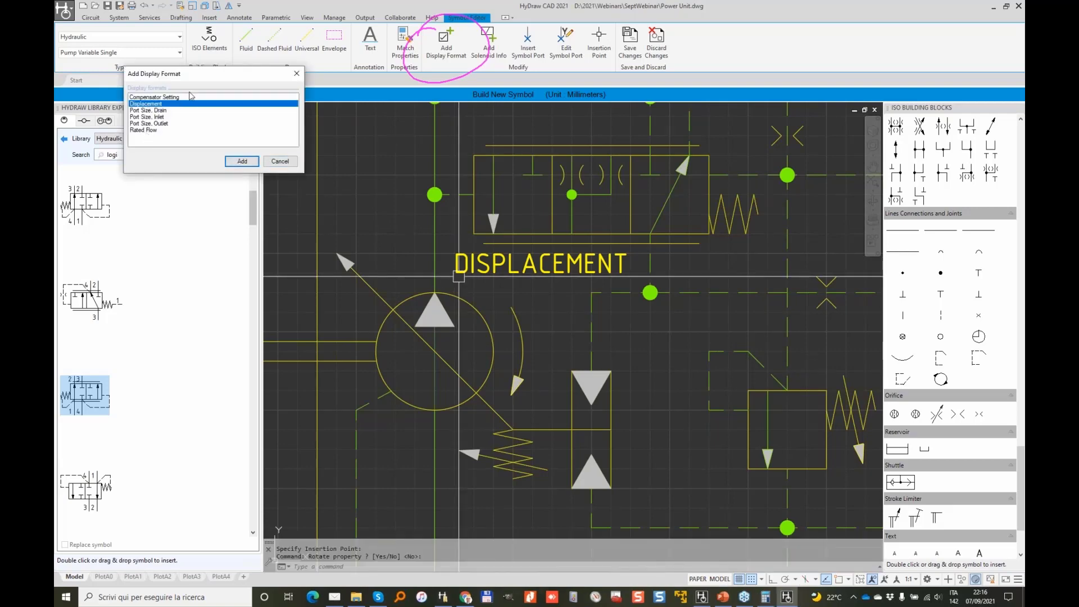
{"action": "left_click", "coordinate": [285, 163]}
{"action": "left_click", "coordinate": [280, 162]}
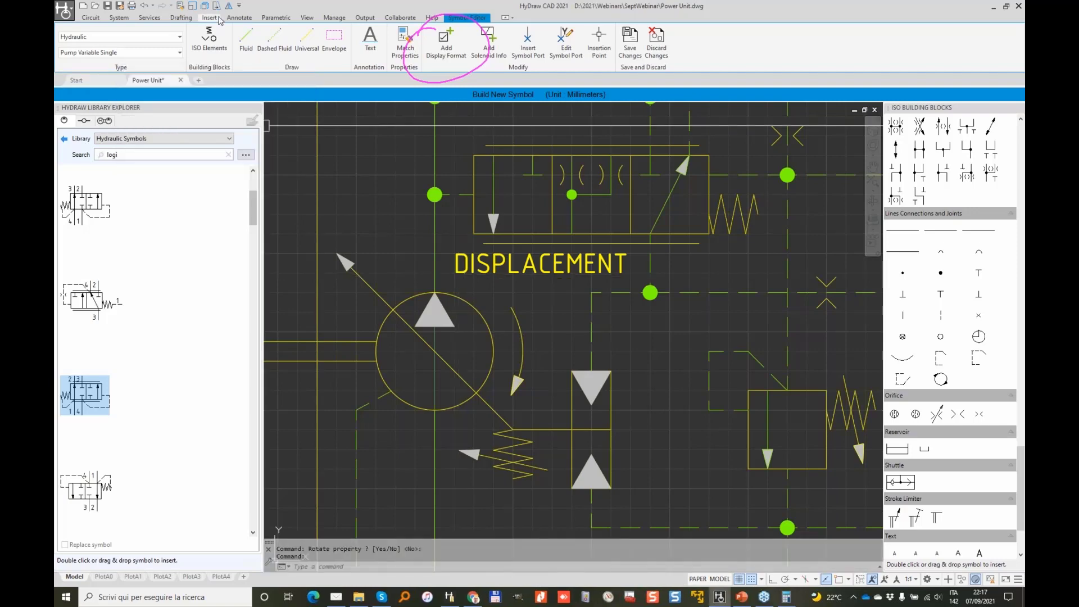
{"action": "left_click", "coordinate": [215, 19]}
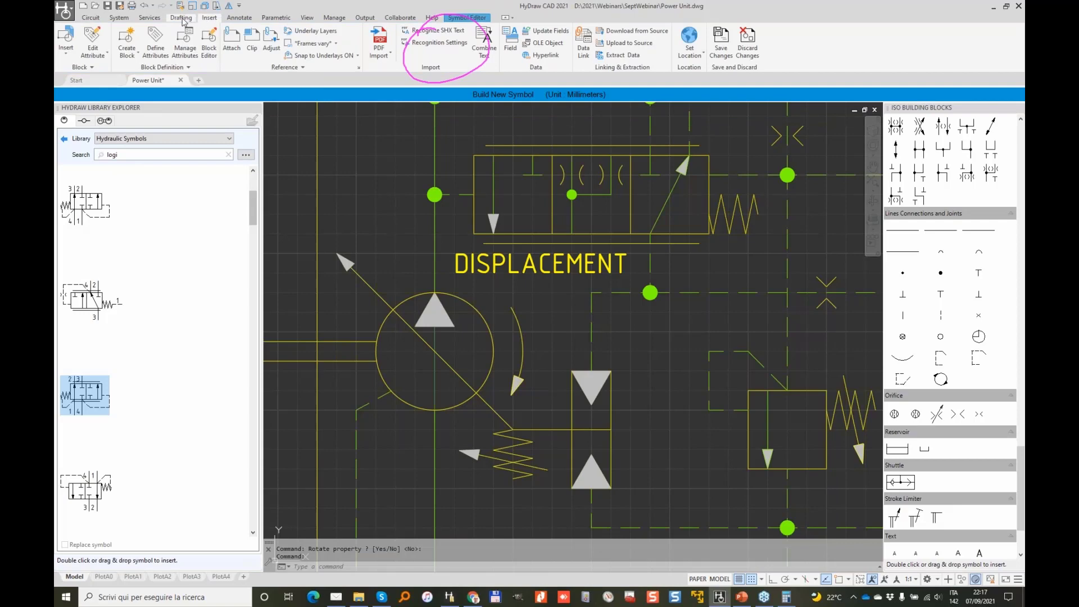
{"action": "left_click", "coordinate": [181, 19]}
{"action": "left_click", "coordinate": [210, 19]}
{"action": "left_click", "coordinate": [153, 48]}
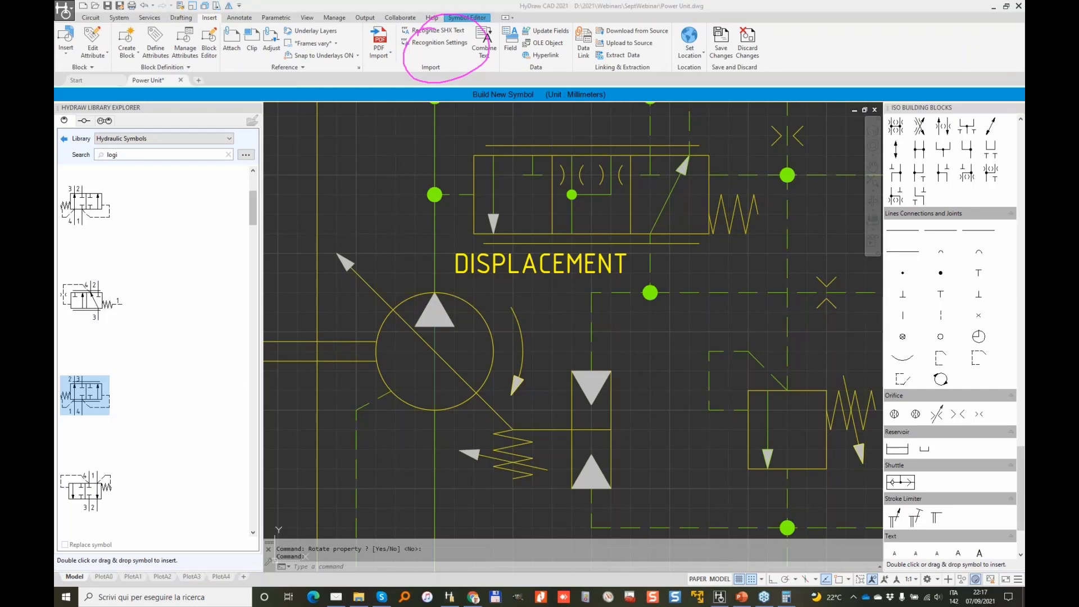
{"action": "key", "text": "Escape"}
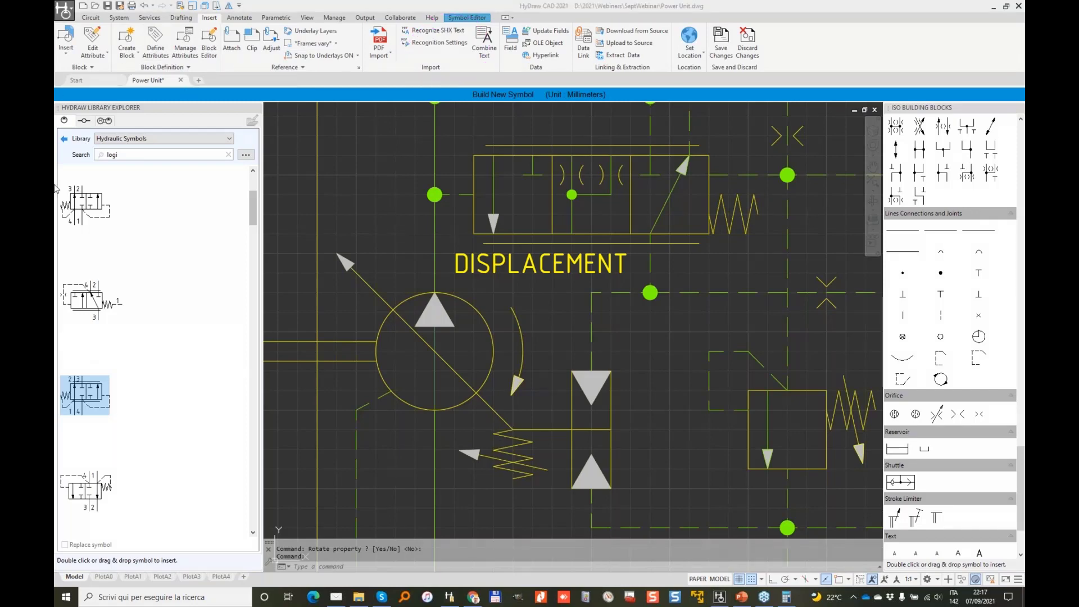
{"action": "mouse_move", "coordinate": [165, 10]}
{"action": "left_mouse_down"}
{"action": "mouse_move", "coordinate": [130, 56]}
{"action": "mouse_move", "coordinate": [133, 23]}
{"action": "left_mouse_up"}
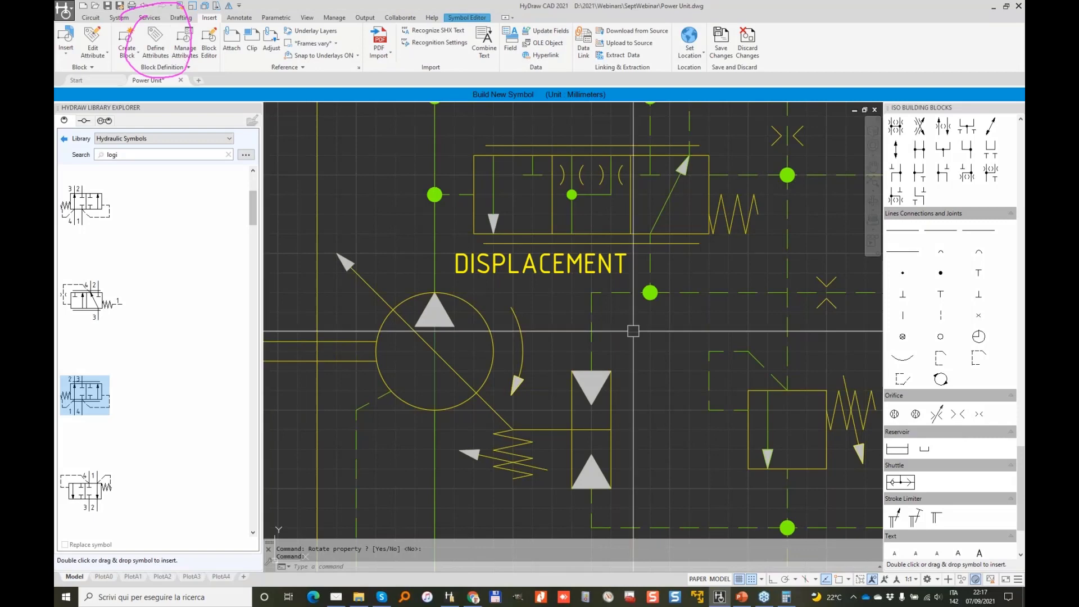
Define an attribute with the tag SETTING and place it just above the relief valve's spring.
{"action": "left_click", "coordinate": [155, 40]}
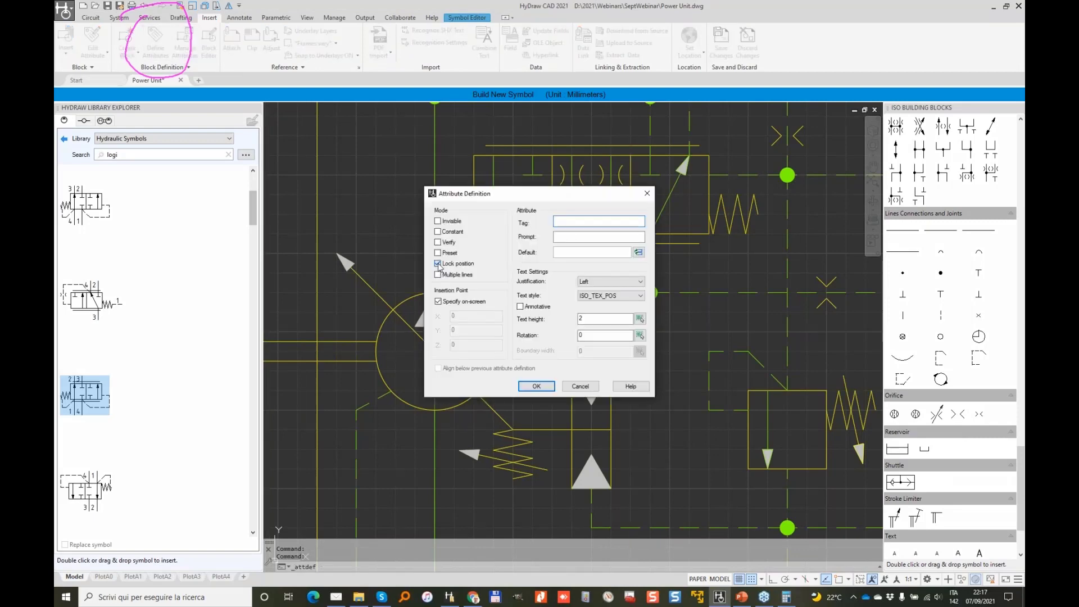
{"action": "left_click", "coordinate": [575, 223]}
{"action": "type", "text": "SETTING"}
{"action": "left_click", "coordinate": [538, 388]}
{"action": "scroll", "coordinate": [456, 365], "scroll_direction": "up", "scroll_amount": 5}
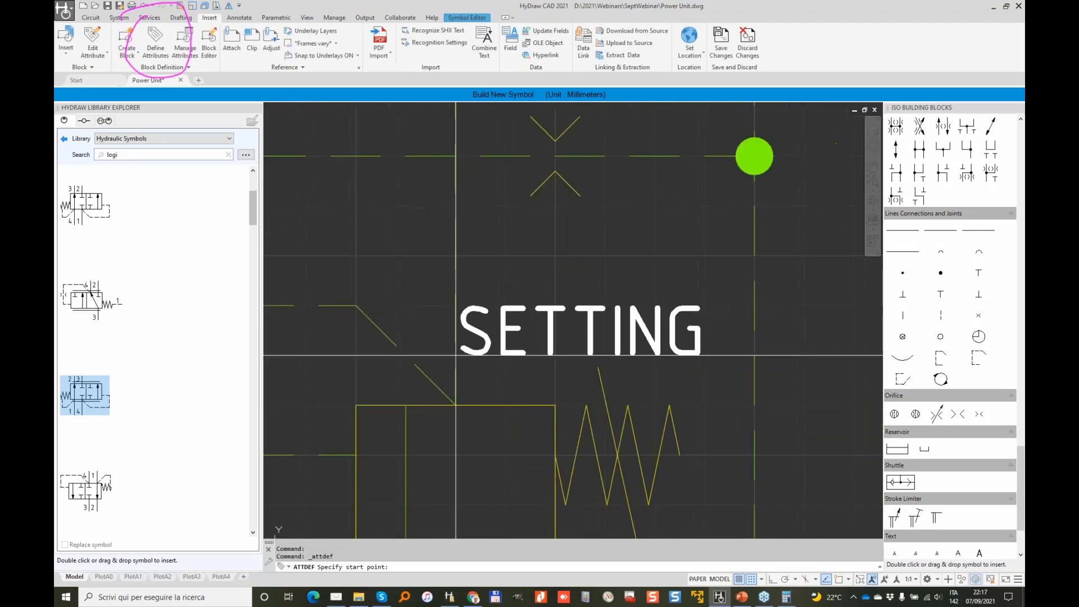
{"action": "left_click", "coordinate": [502, 355]}
Match the SETTING attribute's properties to those of the DISPLACEMENT text.
{"action": "scroll", "coordinate": [604, 296], "scroll_direction": "down", "scroll_amount": 2}
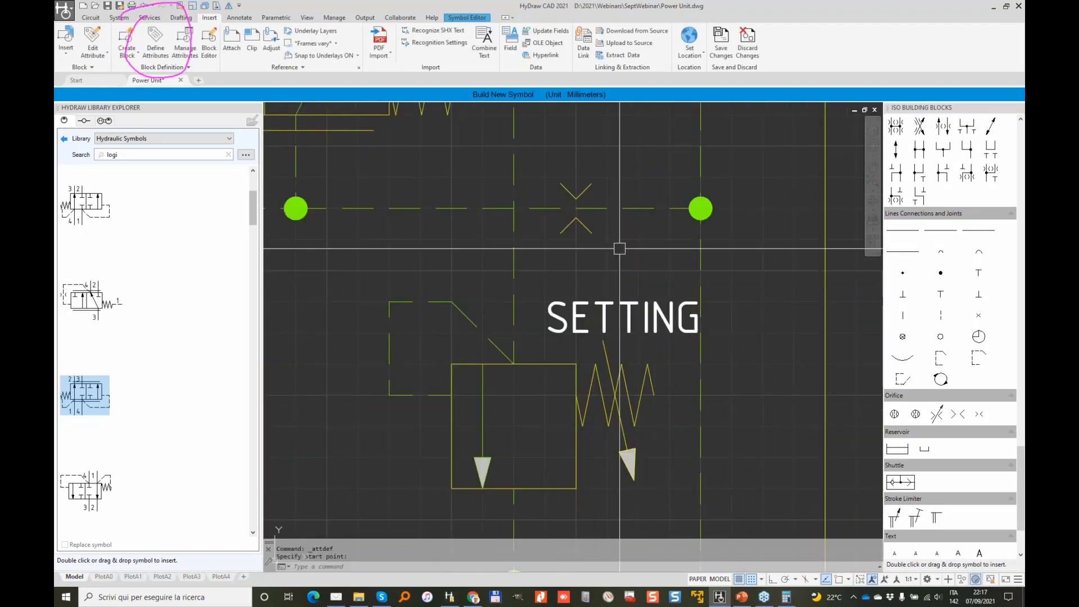
{"action": "scroll", "coordinate": [506, 267], "scroll_direction": "down", "scroll_amount": 4}
{"action": "middle_click_drag", "start_coordinate": [514, 280], "coordinate": [637, 311]}
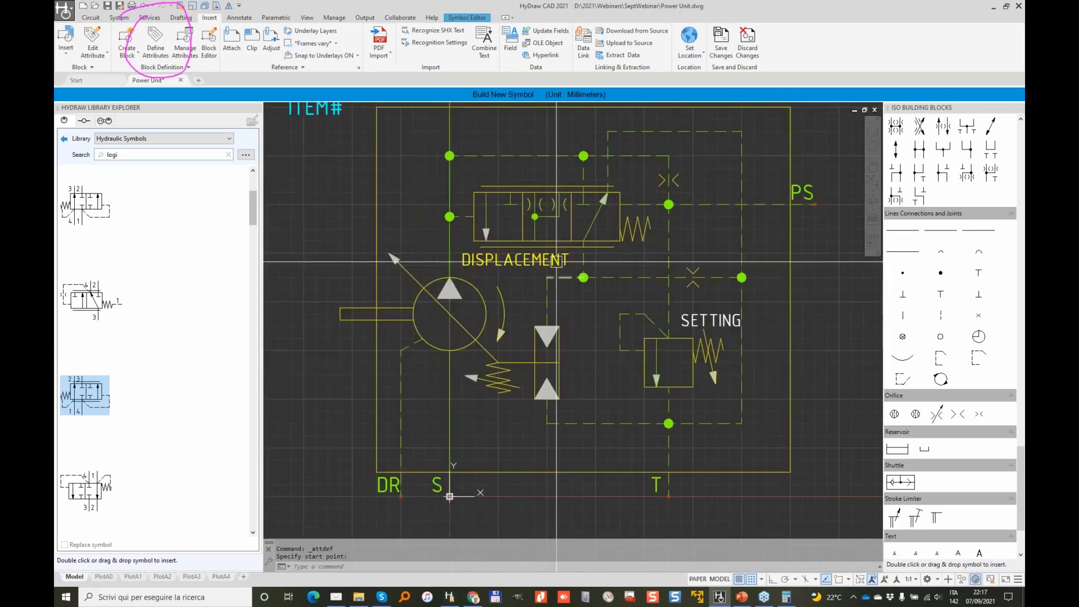
{"action": "left_click", "coordinate": [469, 18]}
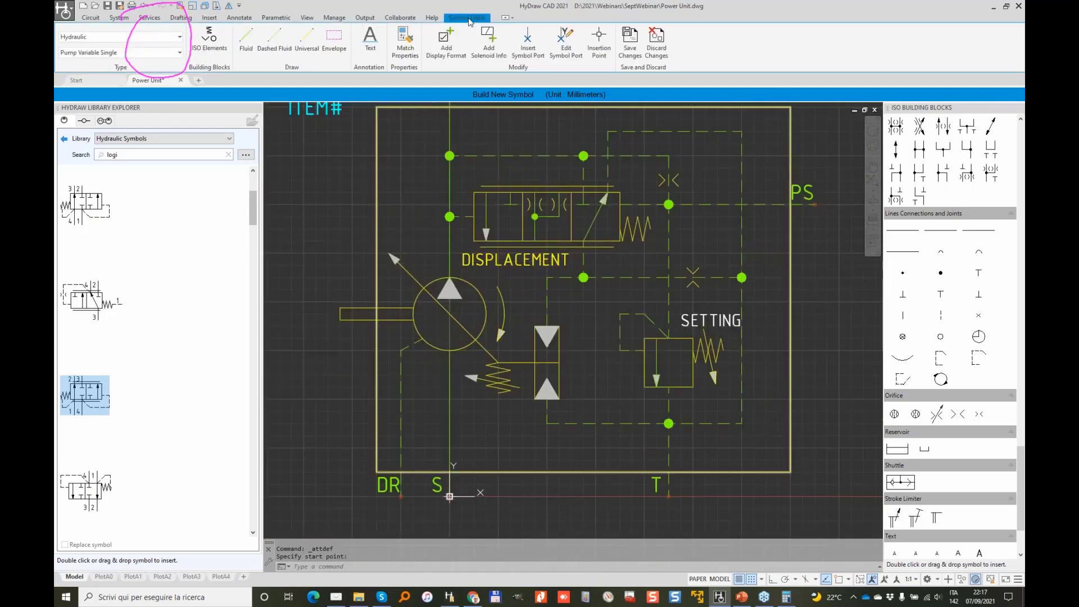
{"action": "left_click", "coordinate": [405, 42]}
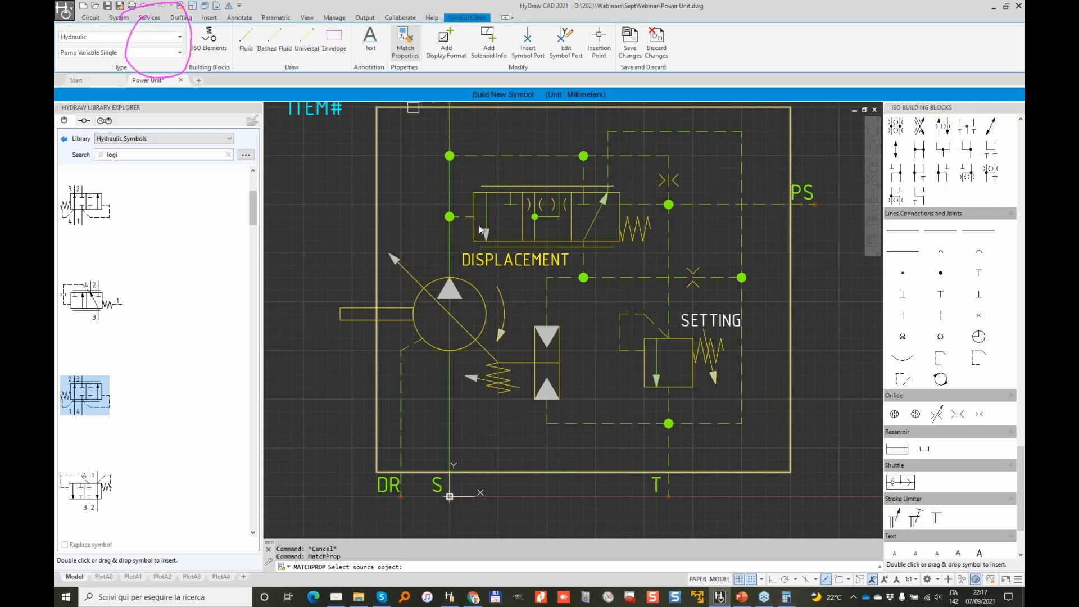
{"action": "left_click", "coordinate": [508, 260]}
{"action": "left_click", "coordinate": [709, 321]}
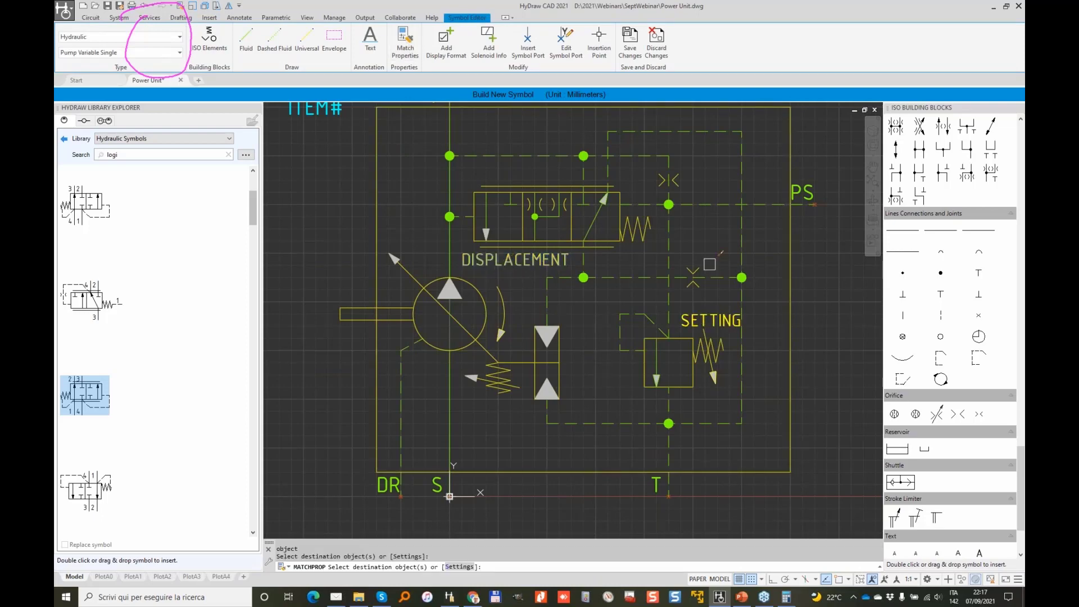
Finish matching properties and save the new variable pump symbol, leaving the symbol editor for the Power Unit schematic.
{"action": "key", "text": "Return"}
{"action": "scroll", "coordinate": [740, 320], "scroll_direction": "down", "scroll_amount": 2}
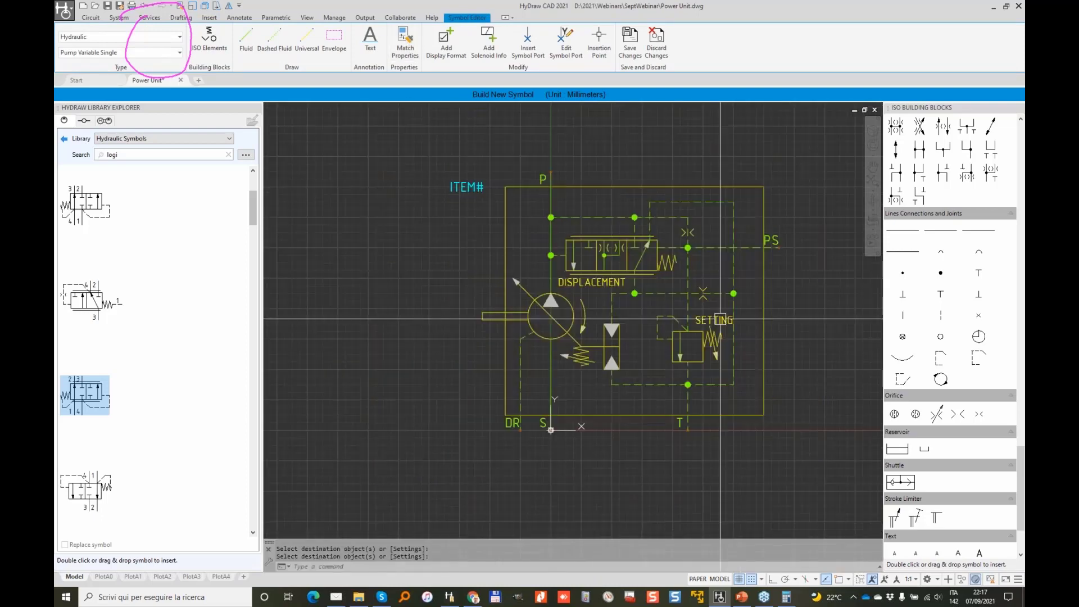
{"action": "scroll", "coordinate": [720, 319], "scroll_direction": "down", "scroll_amount": 3}
{"action": "scroll", "coordinate": [608, 349], "scroll_direction": "up", "scroll_amount": 3}
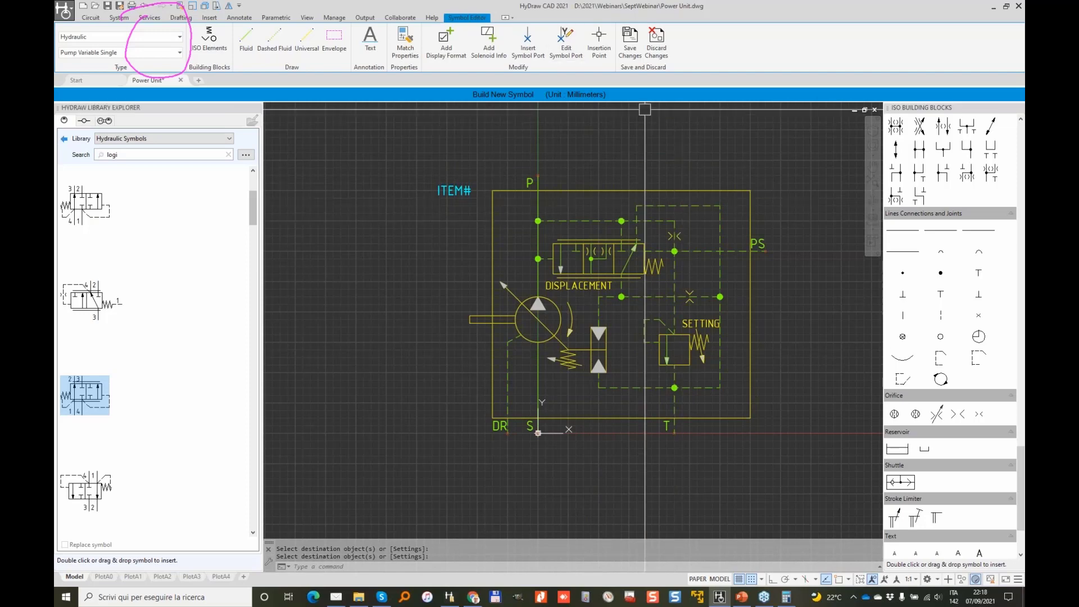
{"action": "left_click_drag", "start_coordinate": [623, 8], "coordinate": [642, 12]}
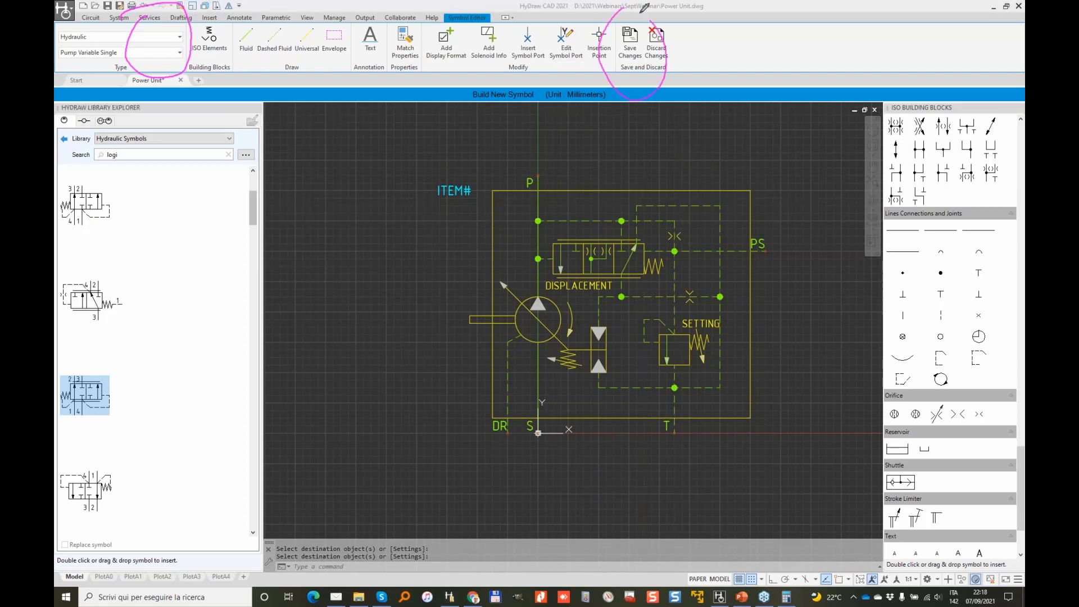
{"action": "left_click", "coordinate": [628, 38]}
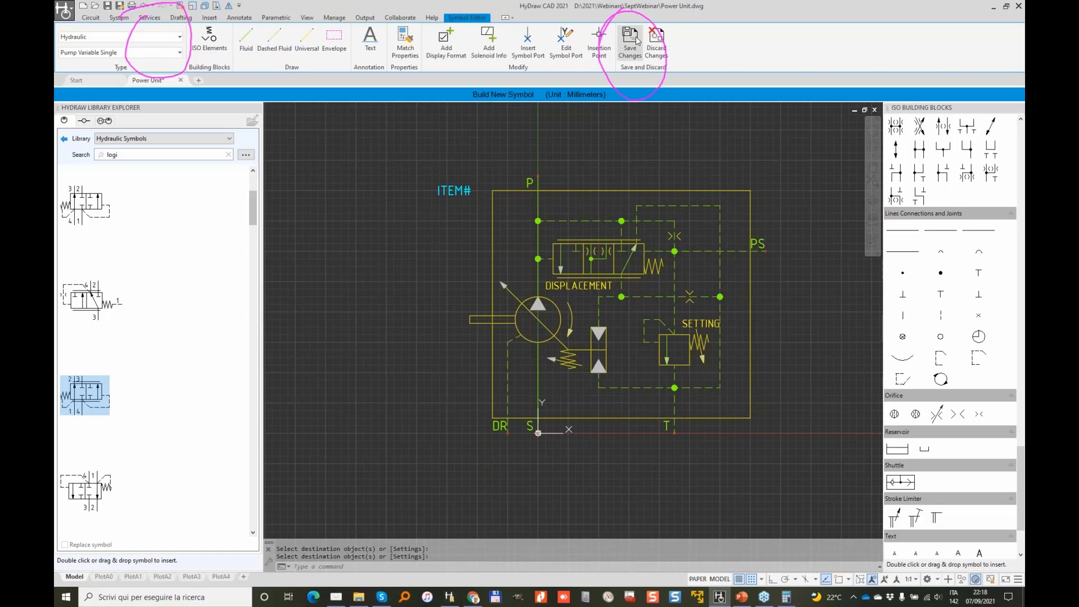
{"action": "left_click", "coordinate": [637, 40]}
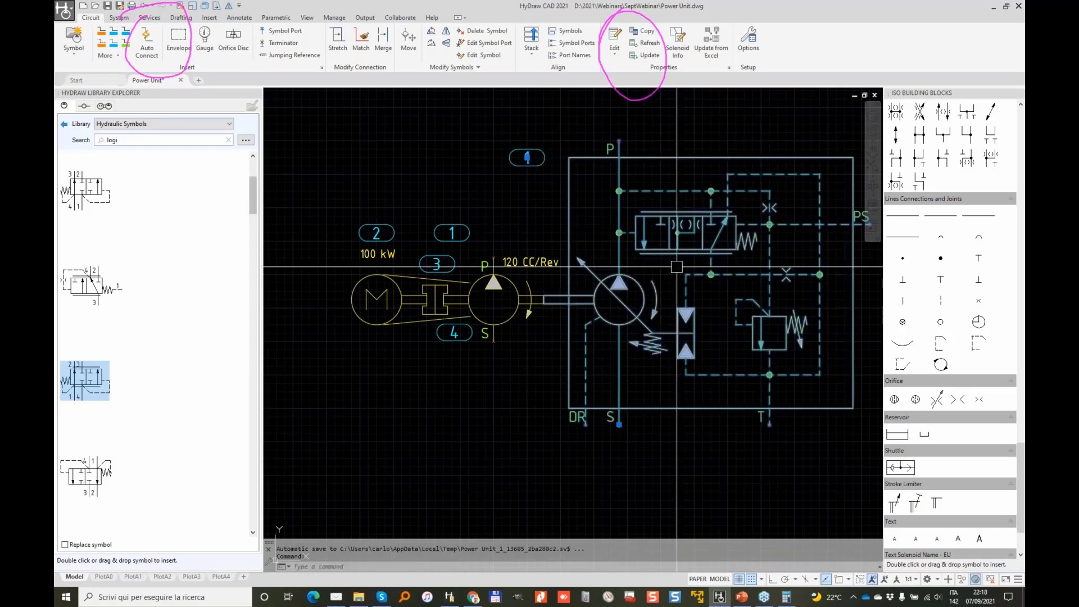
Deselect the new pump symbol and close the ISO Building Blocks palette.
{"action": "scroll", "coordinate": [677, 266], "scroll_direction": "down", "scroll_amount": 2}
{"action": "key", "text": "Escape"}
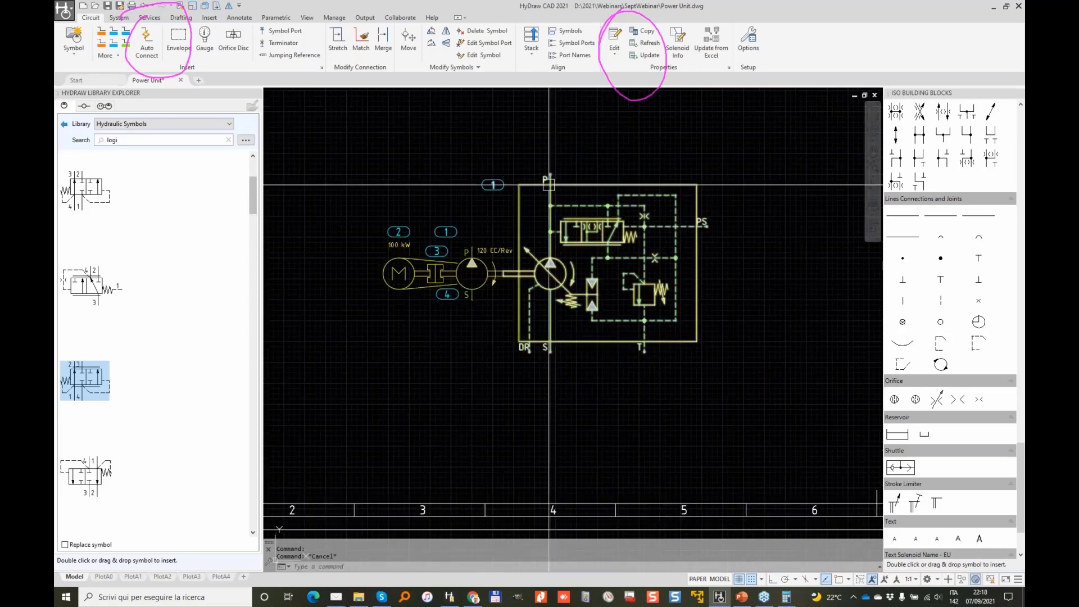
{"action": "left_click", "coordinate": [1022, 94]}
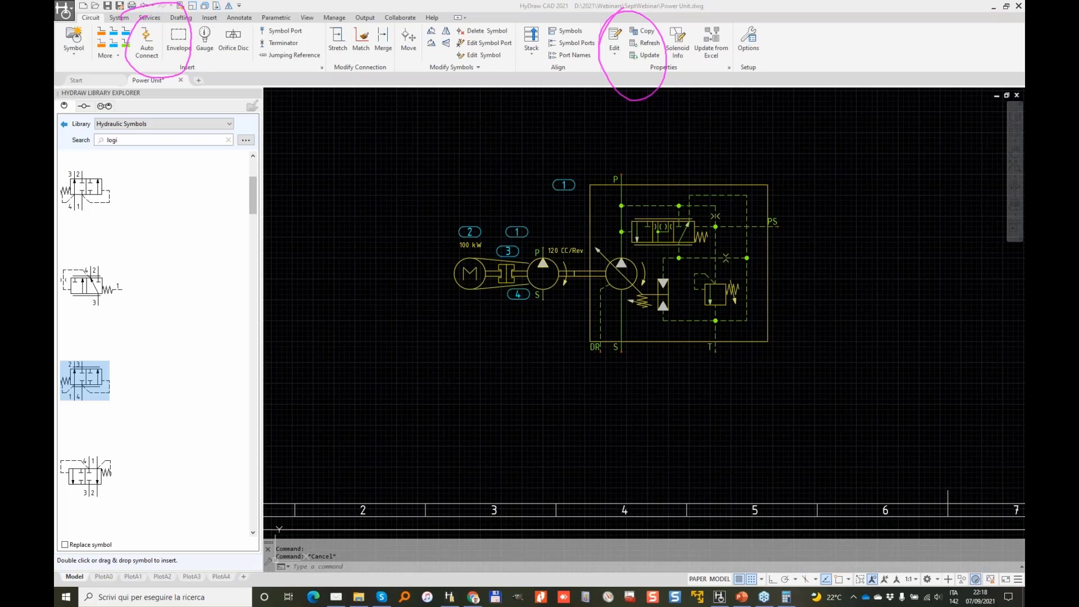
{"action": "key", "text": "Escape"}
{"action": "key", "text": "Escape"}
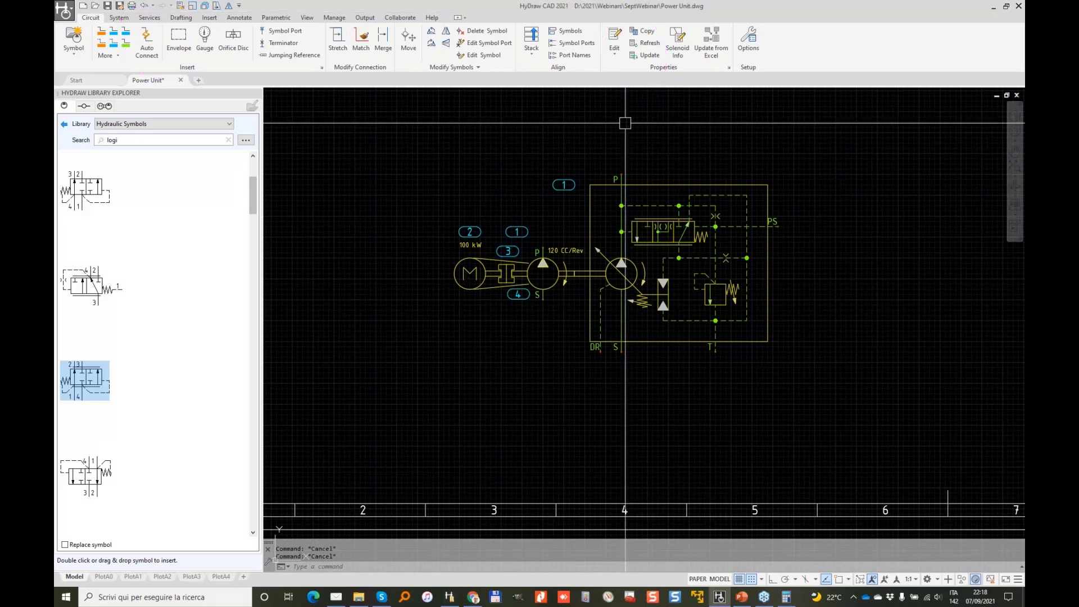
Set the new variable pump symbol's Displacement to 100 CC/Rev in its model data.
{"action": "middle_click_drag", "start_coordinate": [624, 123], "coordinate": [554, 133]}
{"action": "left_click", "coordinate": [616, 38]}
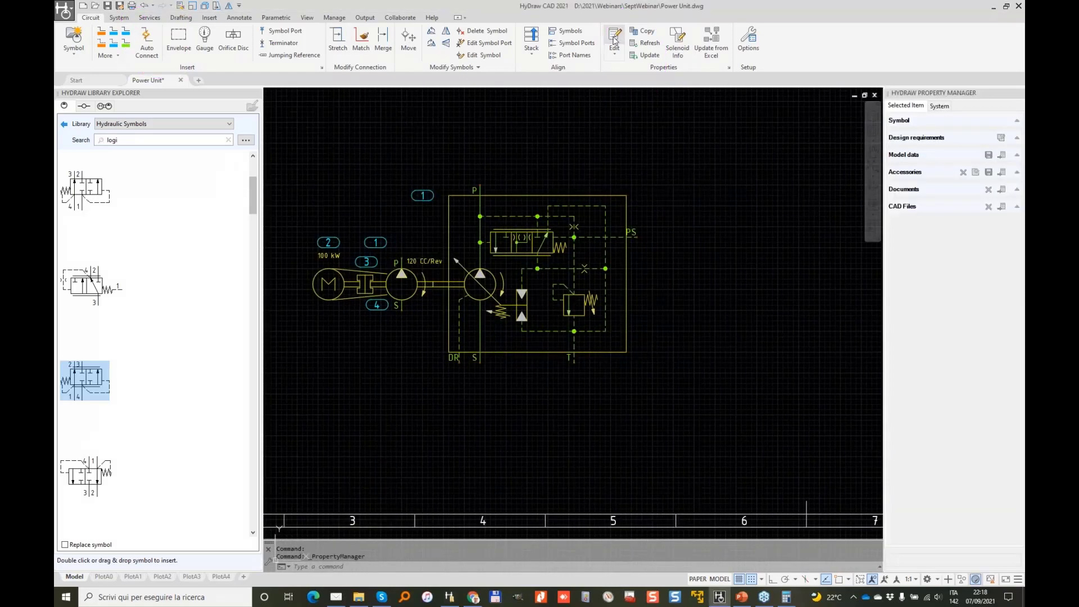
{"action": "left_click", "coordinate": [488, 206]}
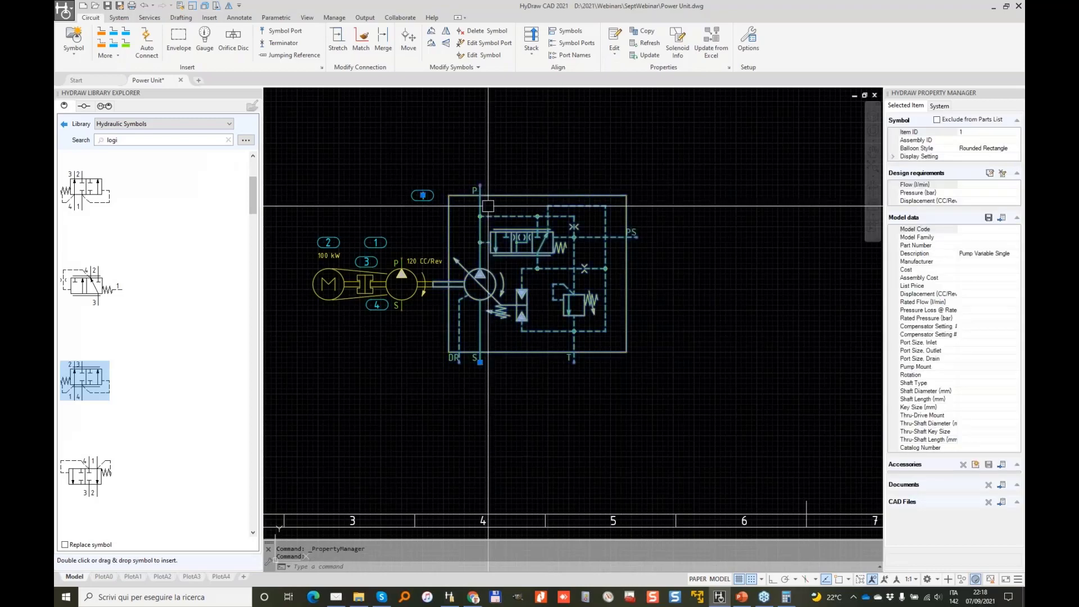
{"action": "left_click", "coordinate": [987, 294]}
{"action": "type", "text": "100"}
{"action": "key", "text": "Return"}
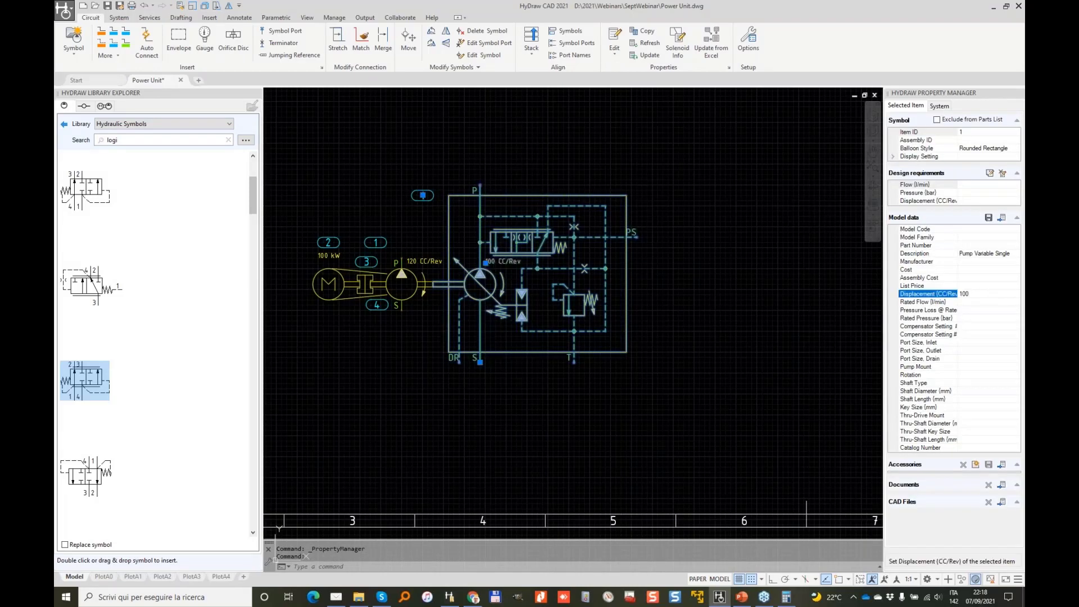
{"action": "scroll", "coordinate": [440, 257], "scroll_direction": "up", "scroll_amount": 2}
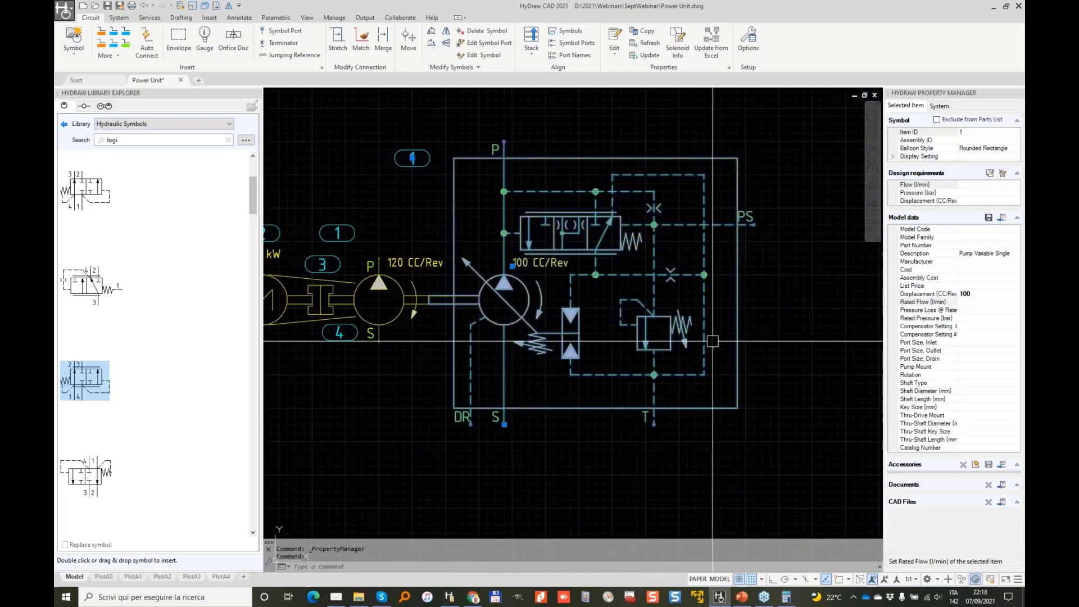
Set the SETTING attribute of the 100 CC/Rev variable pump to 350 bar.
{"action": "key", "text": "Escape"}
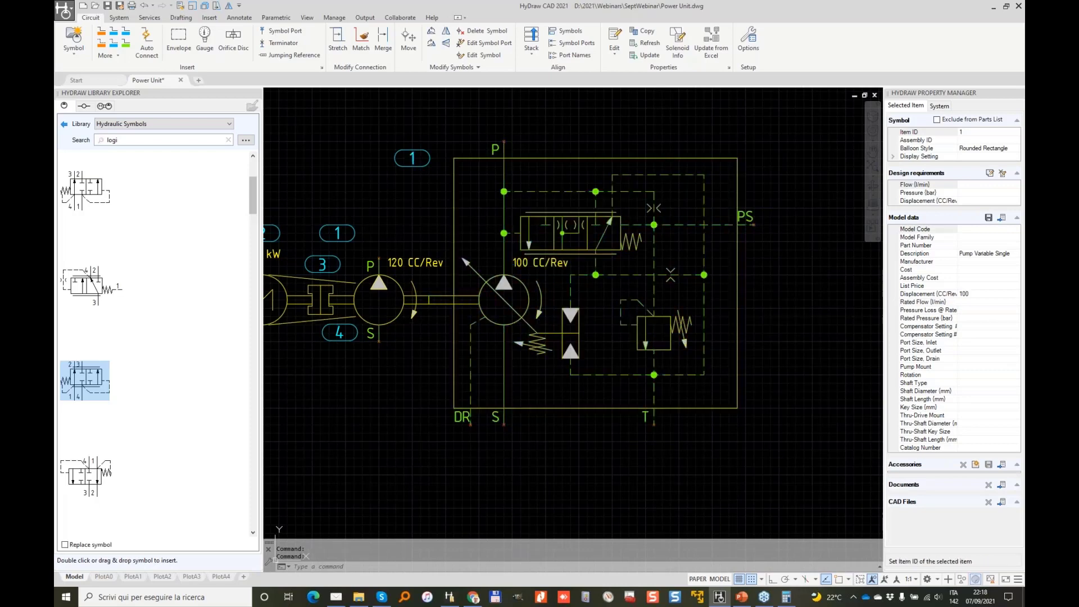
{"action": "double_click", "coordinate": [510, 346]}
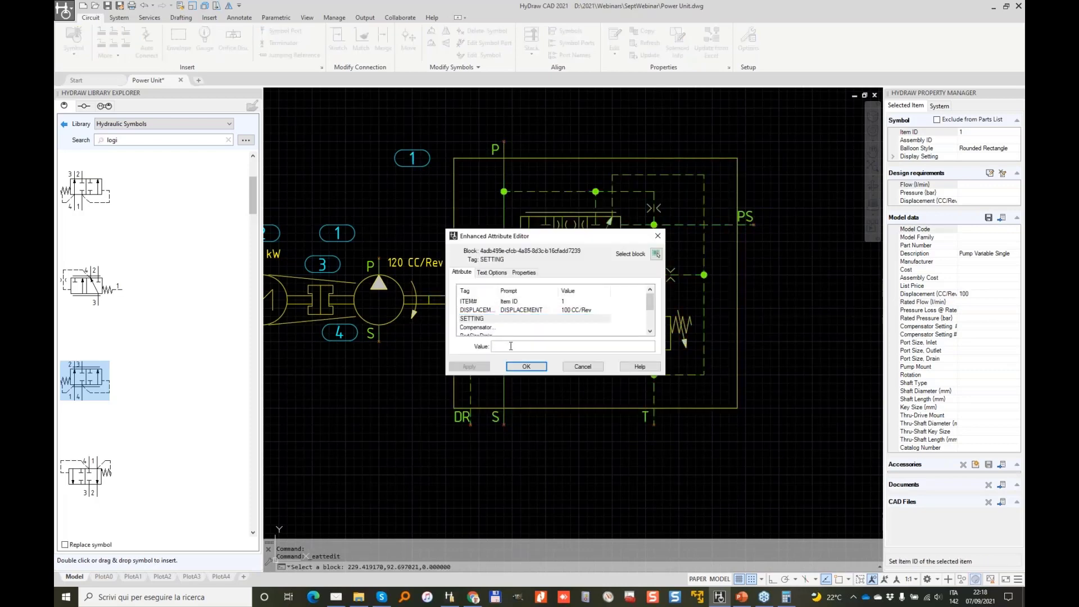
{"action": "type", "text": "350 bar"}
{"action": "left_click", "coordinate": [525, 365]}
{"action": "key", "text": "Escape"}
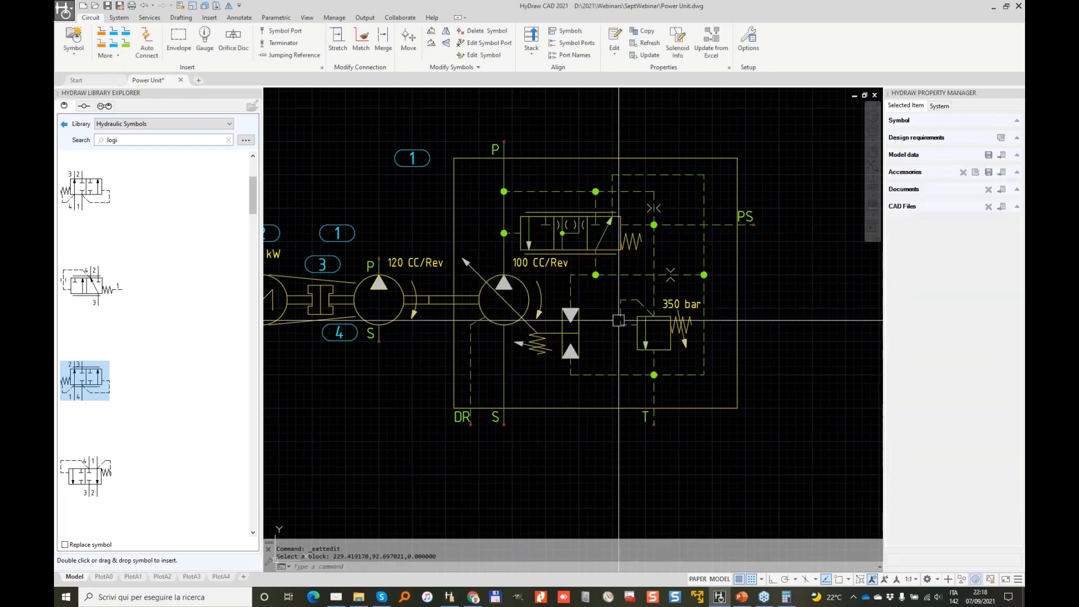
{"action": "scroll", "coordinate": [641, 307], "scroll_direction": "up", "scroll_amount": 4}
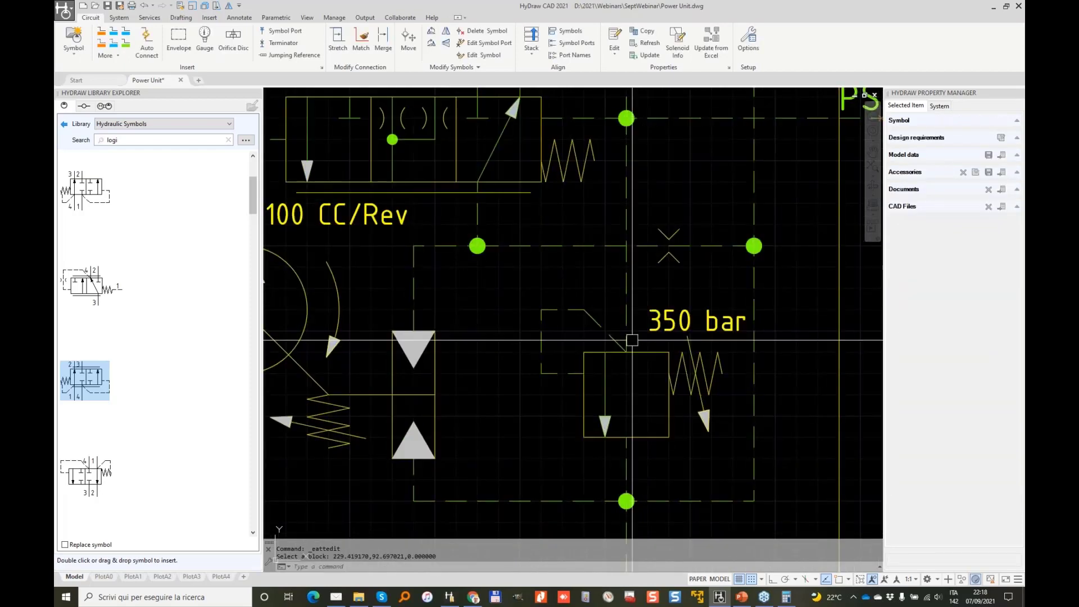
{"action": "scroll", "coordinate": [632, 340], "scroll_direction": "down", "scroll_amount": 4}
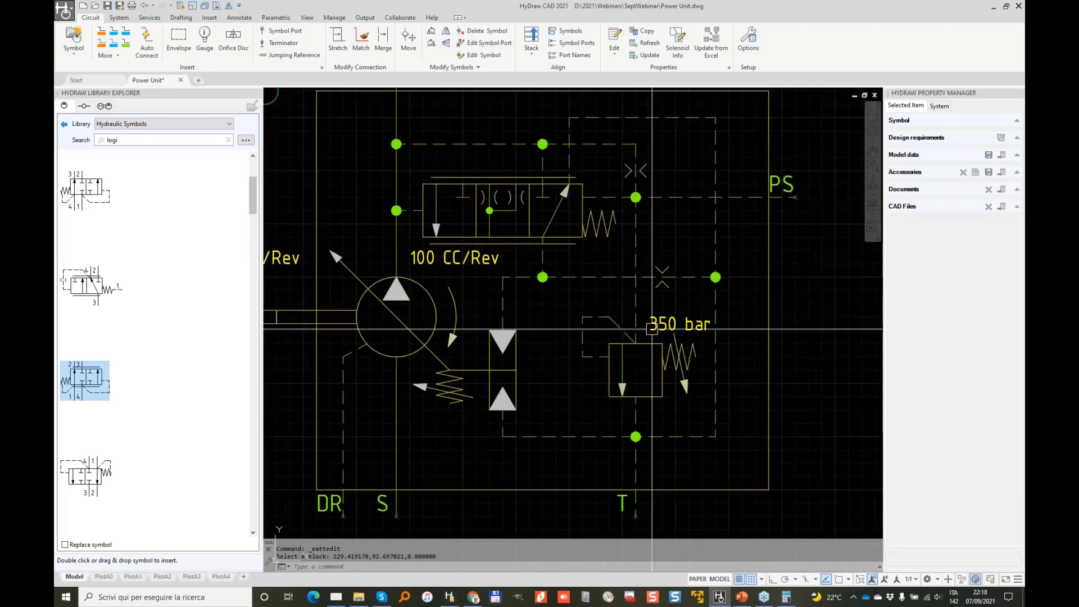
{"action": "left_click", "coordinate": [738, 353]}
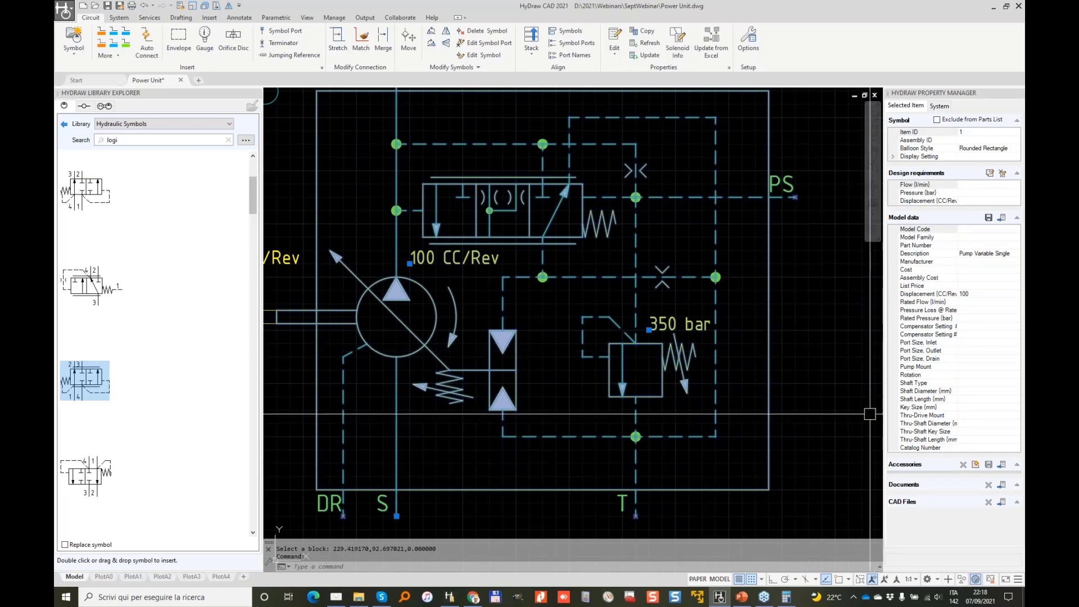
{"action": "scroll", "coordinate": [652, 321], "scroll_direction": "down", "scroll_amount": 2}
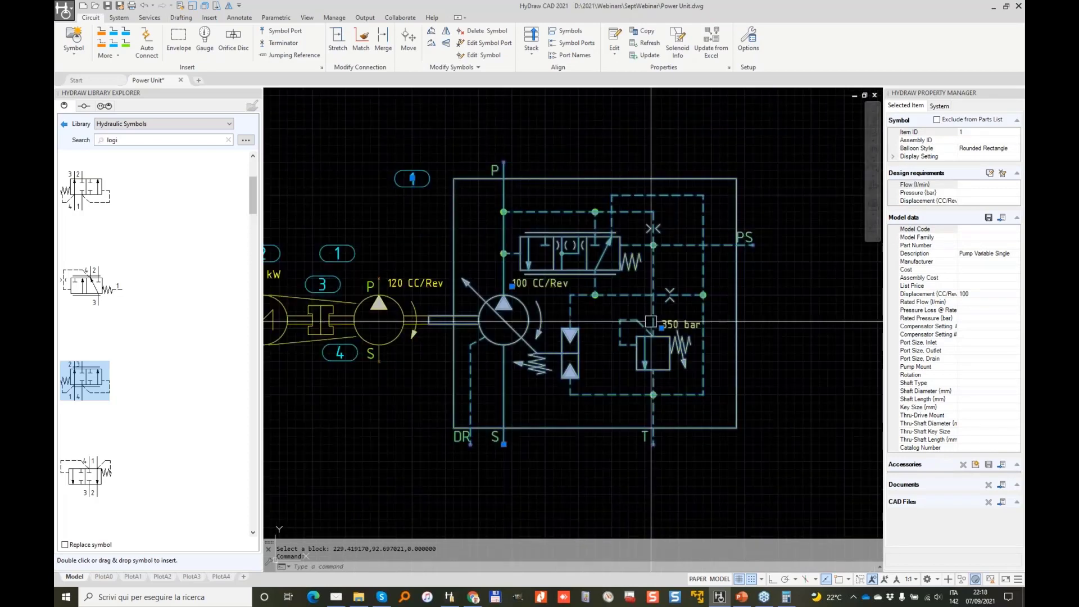
{"action": "scroll", "coordinate": [652, 323], "scroll_direction": "down", "scroll_amount": 2}
{"action": "key", "text": "Escape"}
{"action": "scroll", "coordinate": [663, 250], "scroll_direction": "down", "scroll_amount": 3}
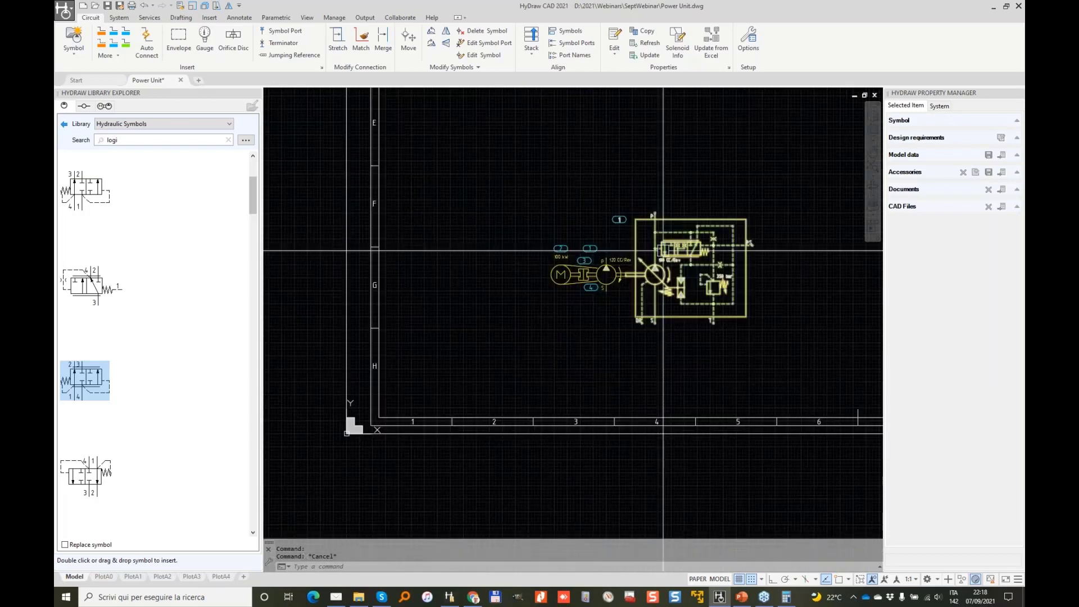
{"action": "middle_click_drag", "start_coordinate": [663, 250], "coordinate": [618, 302]}
{"action": "key", "text": "Escape"}
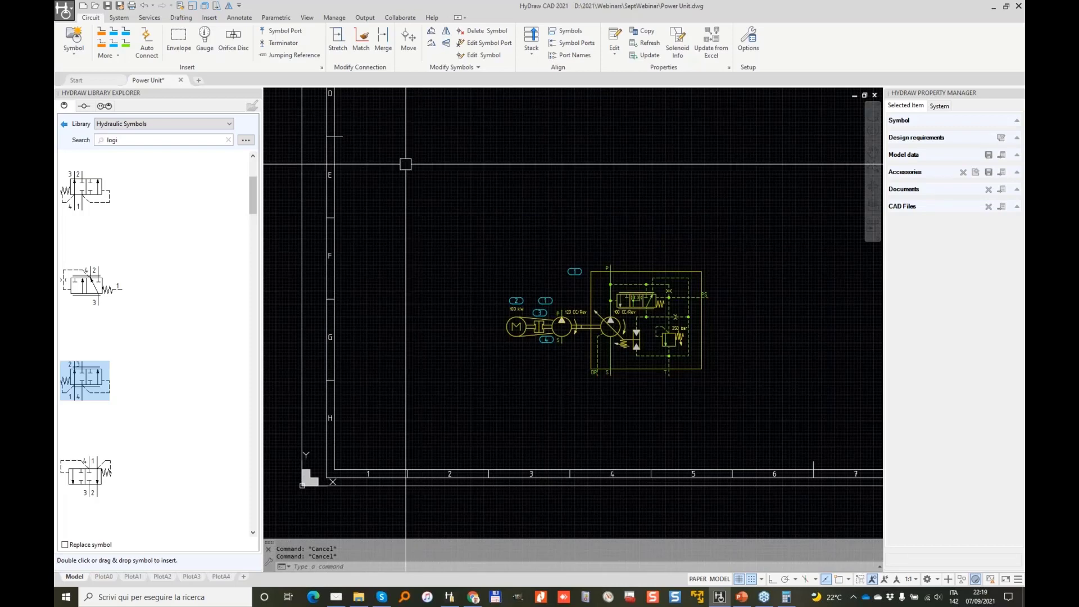
{"action": "scroll", "coordinate": [564, 308], "scroll_direction": "up", "scroll_amount": 4}
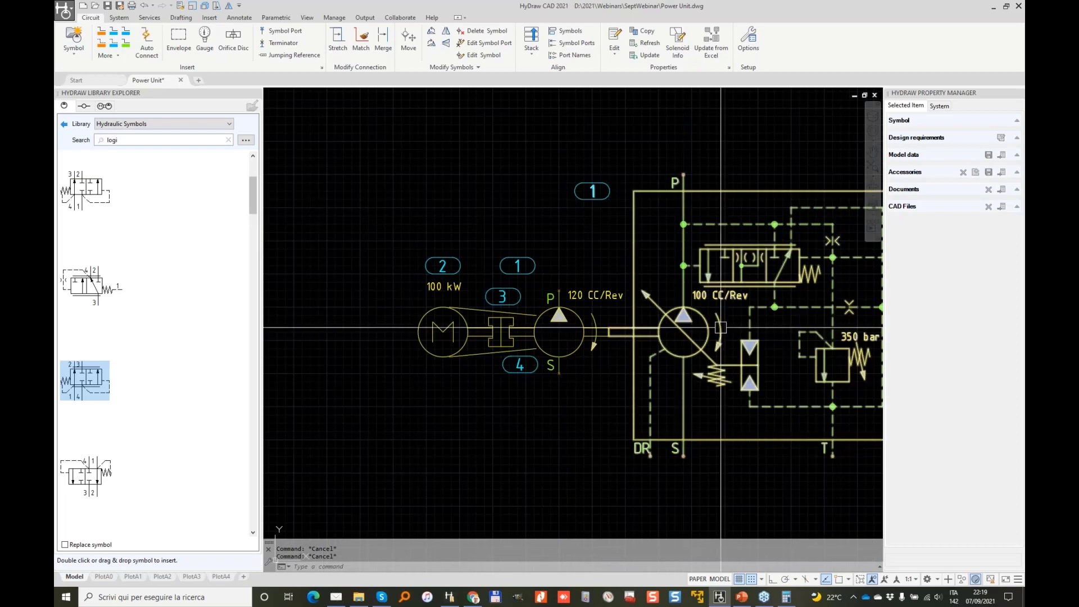
{"action": "scroll", "coordinate": [657, 210], "scroll_direction": "down", "scroll_amount": 2}
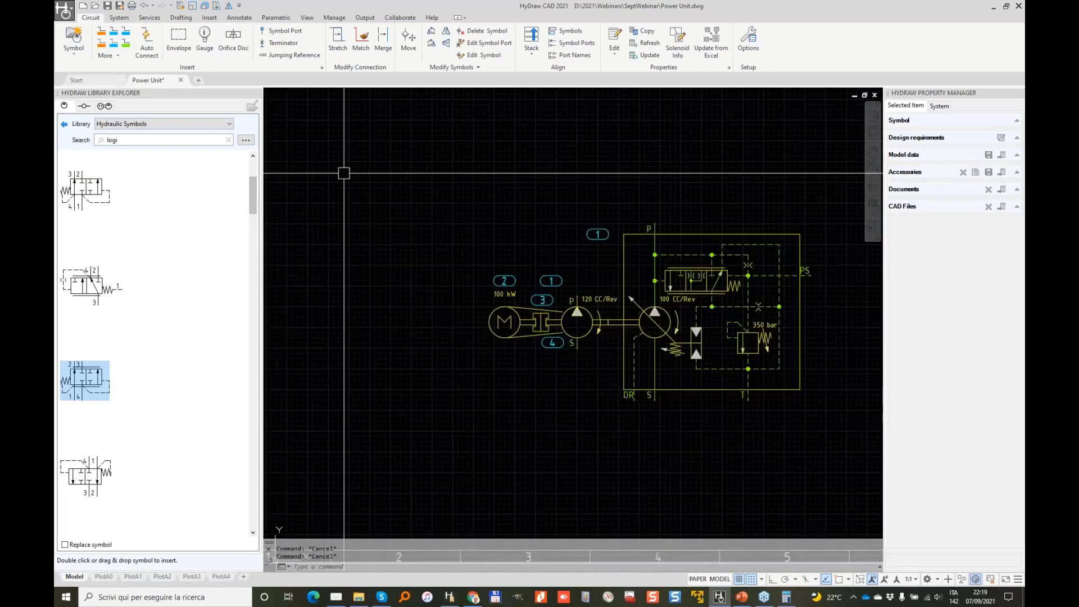
Draw a suction line straight down from port S of the 120 CC/Rev pump.
{"action": "left_click", "coordinate": [126, 32]}
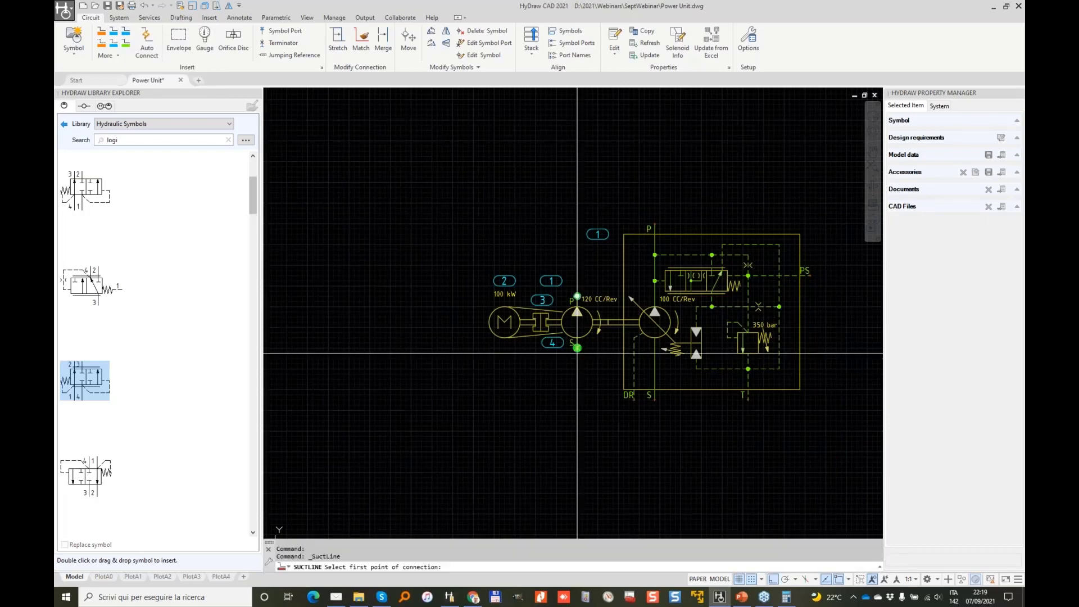
{"action": "left_click", "coordinate": [577, 351]}
{"action": "left_click", "coordinate": [573, 497]}
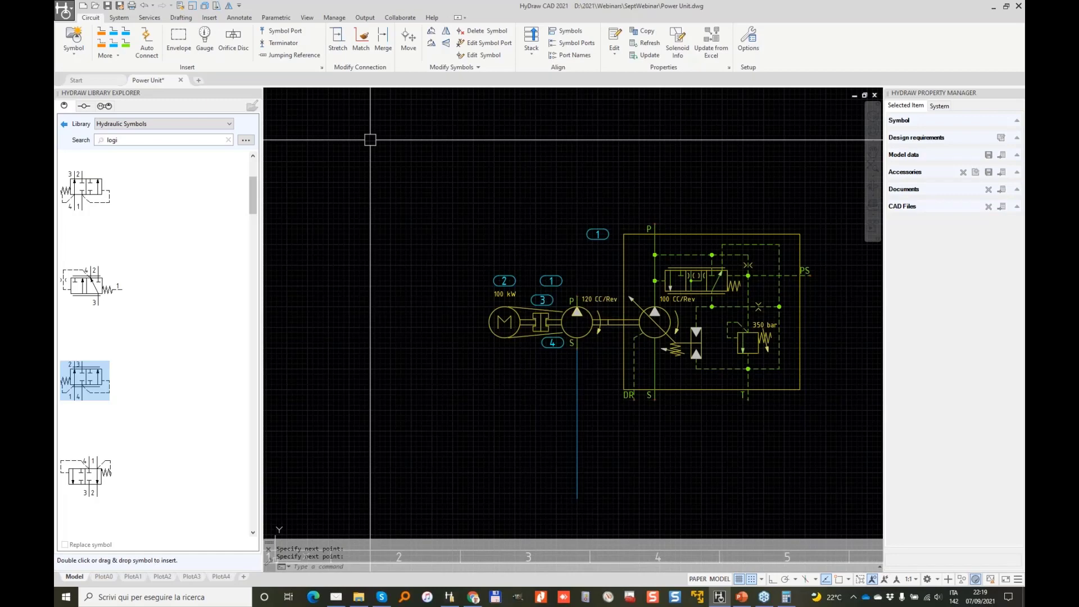
Draw a pressure line from port P of the 120 CC/Rev pump around the motor to port S of the 100 CC/Rev pump.
{"action": "left_click", "coordinate": [102, 34]}
{"action": "left_click", "coordinate": [577, 311]}
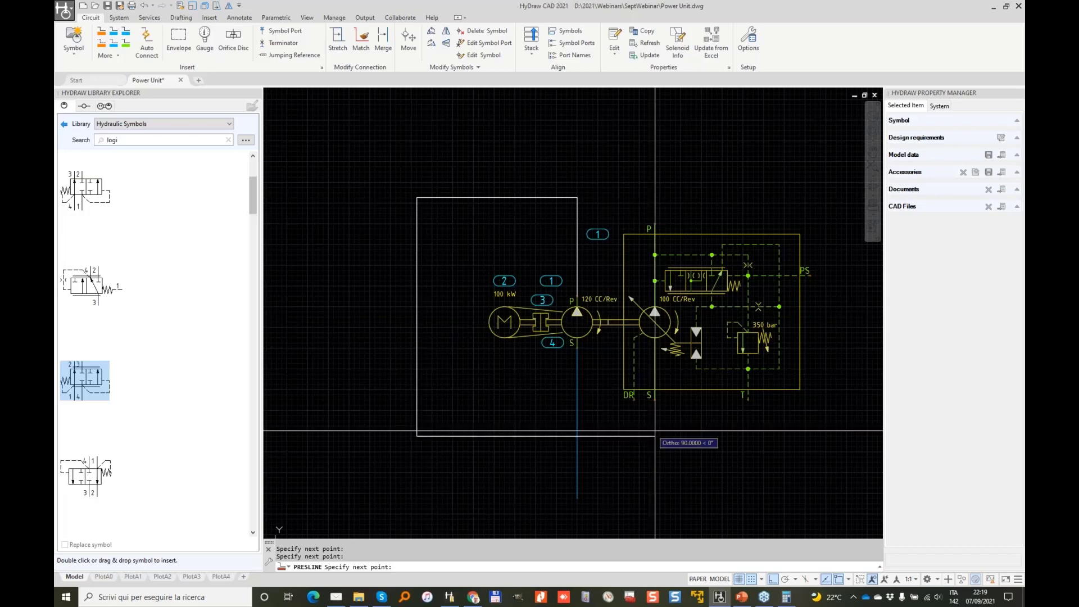
{"action": "left_click", "coordinate": [654, 399]}
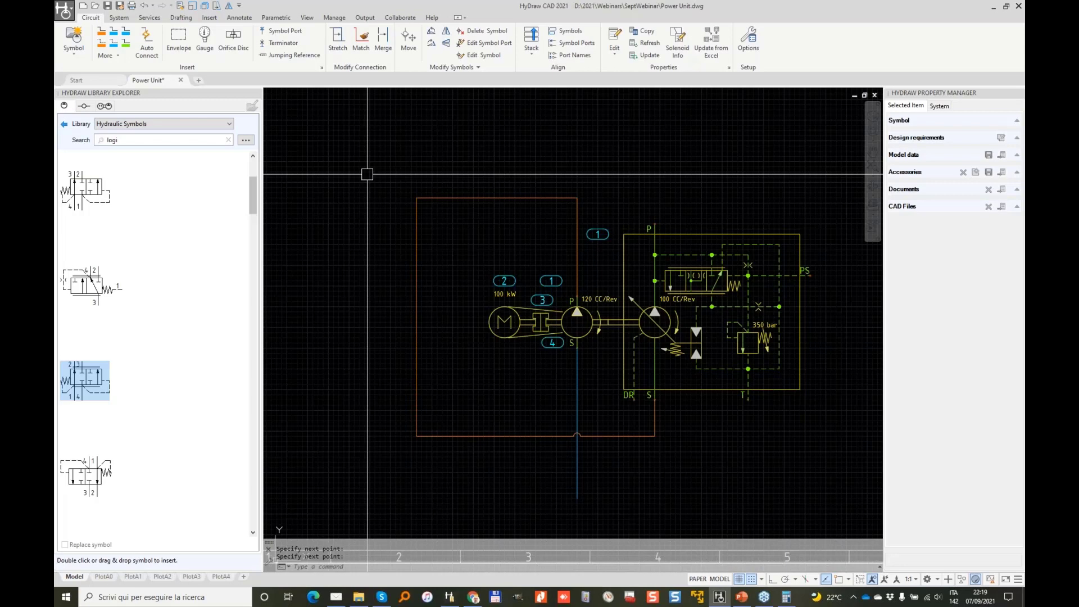
Search the symbol library for "relief" and insert the adjustable screw-in cartridge relief valve beside the pressure line's upper corner near the motor.
{"action": "double_click", "coordinate": [139, 140]}
{"action": "type", "text": "relief"}
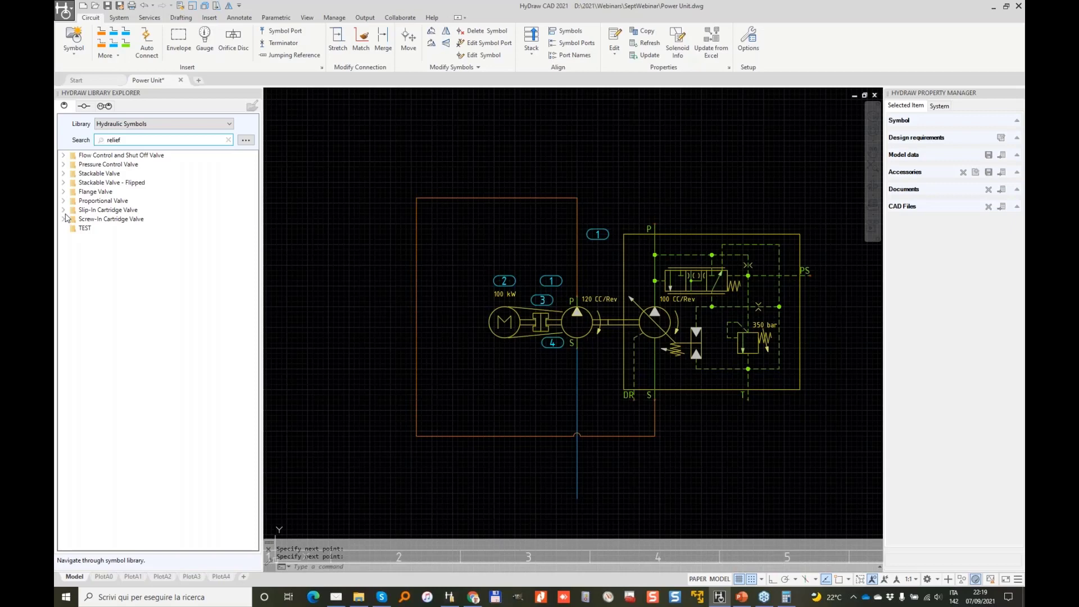
{"action": "left_click", "coordinate": [63, 218]}
{"action": "left_click", "coordinate": [73, 229]}
{"action": "left_click", "coordinate": [105, 237]}
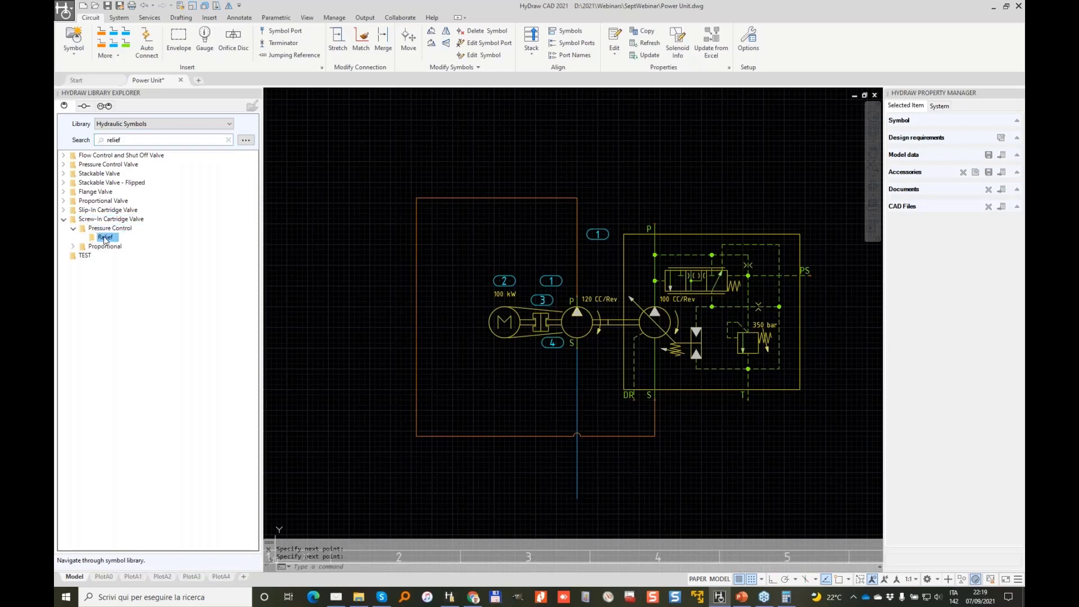
{"action": "double_click", "coordinate": [105, 238]}
{"action": "left_click", "coordinate": [78, 349]}
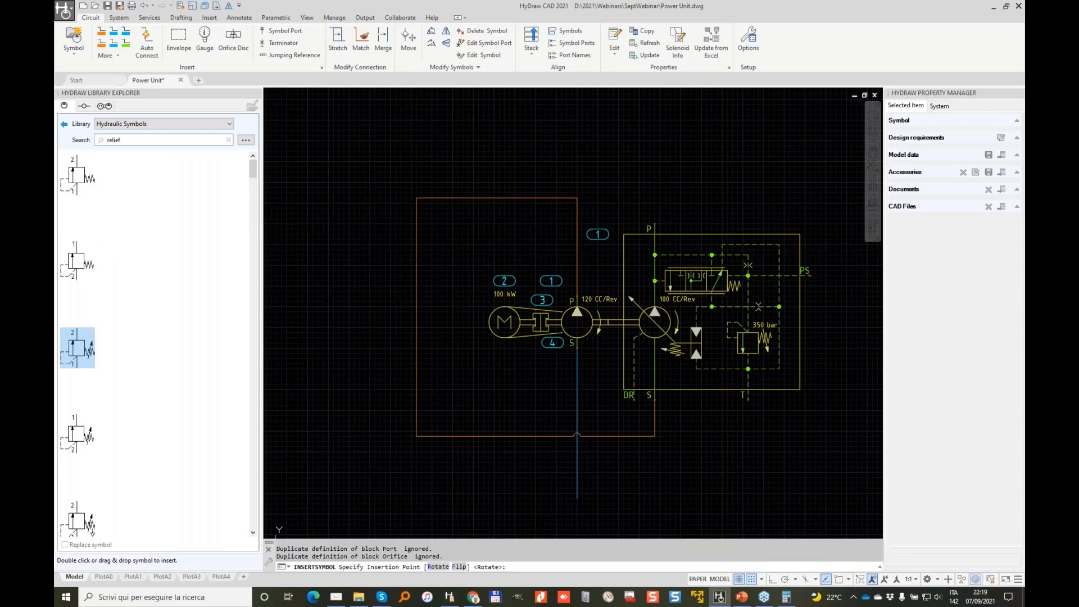
{"action": "left_click", "coordinate": [374, 249]}
Rotate the relief valve a quarter turn to the left so port 1 faces the pressure line, and save the drawing.
{"action": "right_click", "coordinate": [390, 231]}
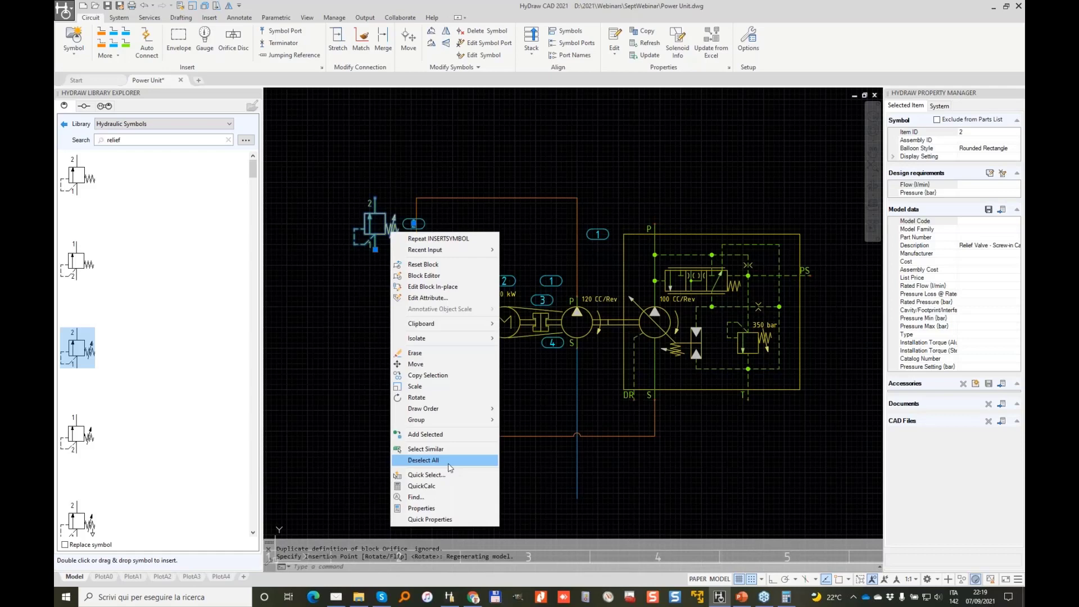
{"action": "key", "text": "Escape"}
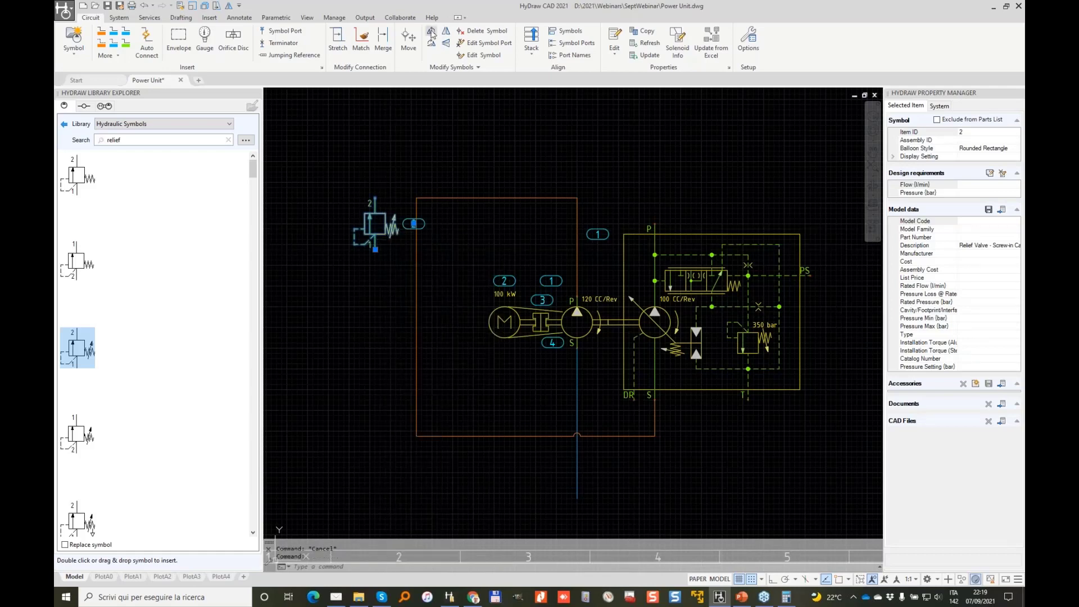
{"action": "left_click", "coordinate": [432, 32]}
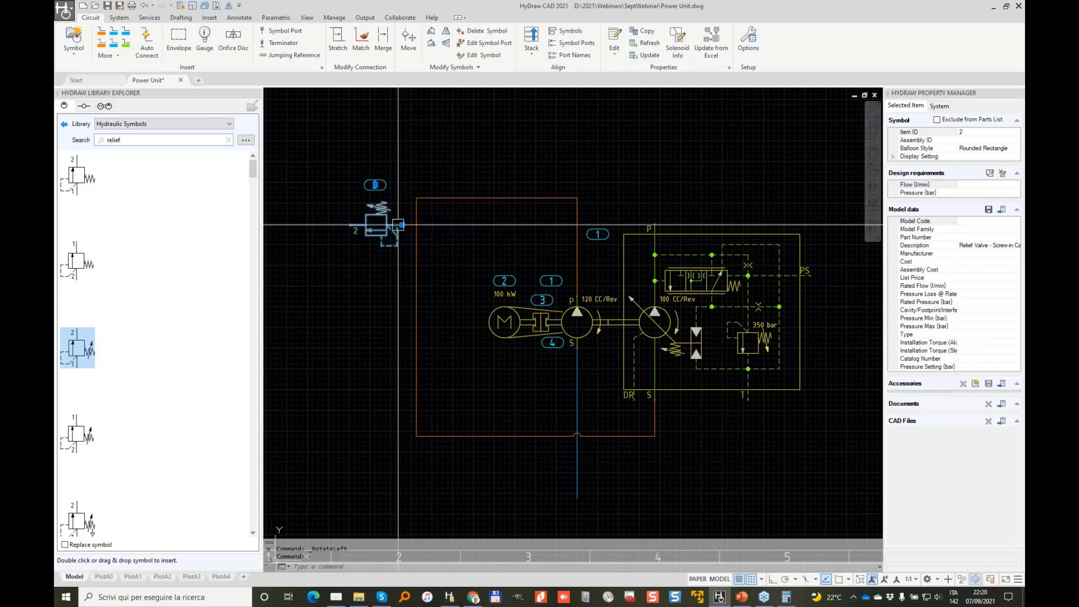
{"action": "left_click", "coordinate": [398, 225]}
{"action": "key", "text": "Escape"}
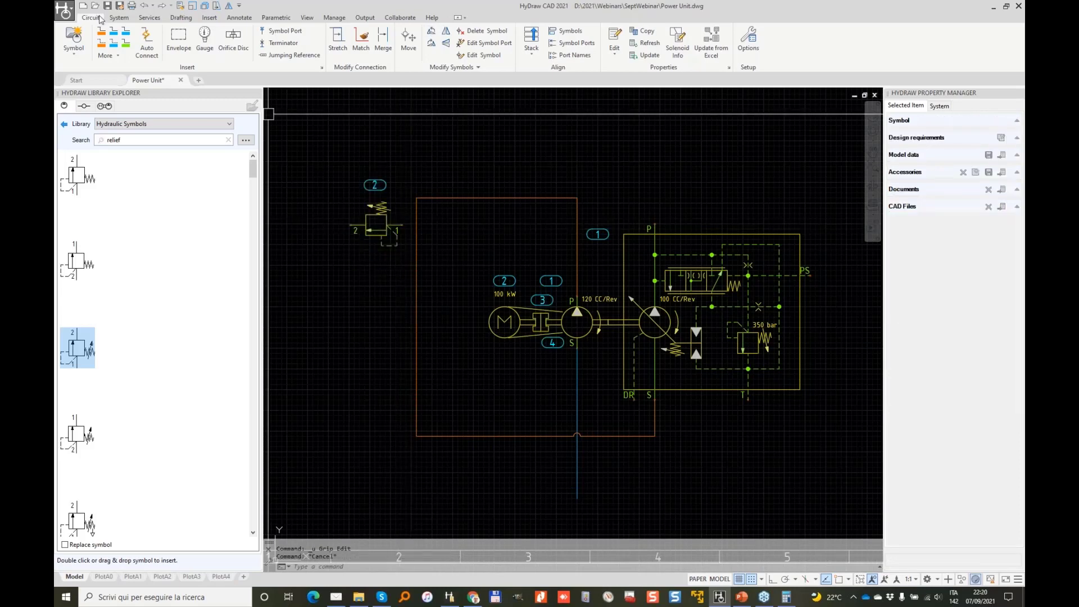
{"action": "key", "text": "ctrl+s"}
Connect port 1 of the relief valve to the vertical pressure line with a pressure line.
{"action": "scroll", "coordinate": [399, 184], "scroll_direction": "up", "scroll_amount": 2}
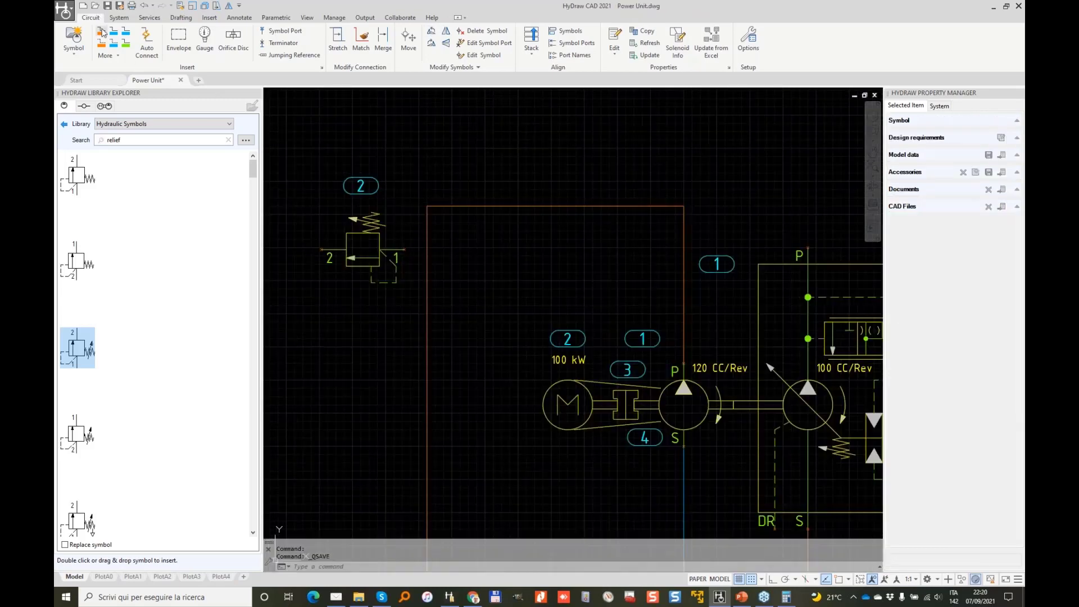
{"action": "left_click", "coordinate": [101, 32]}
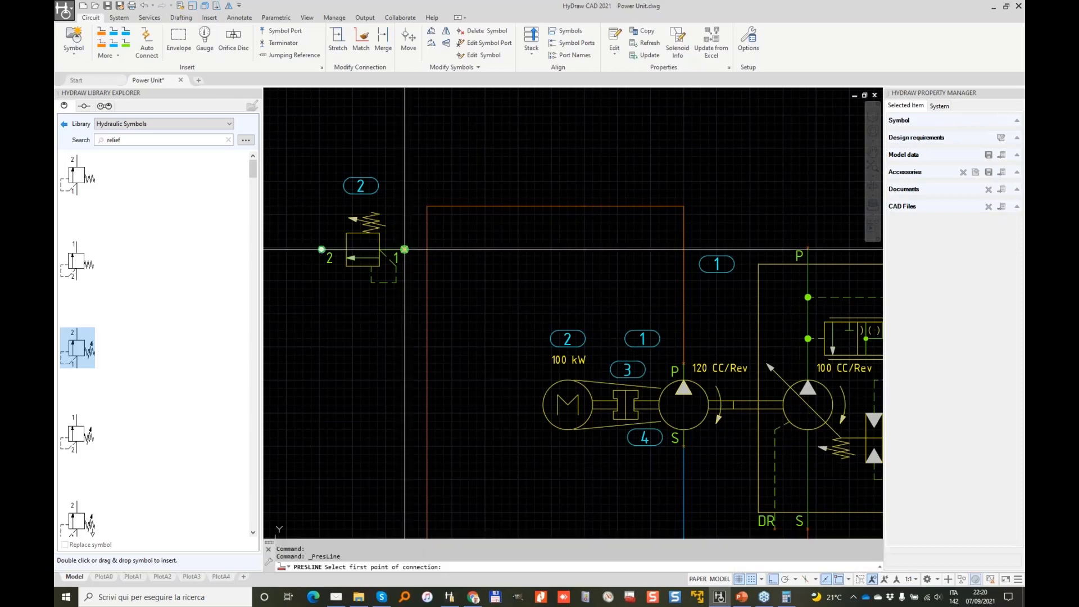
{"action": "left_click", "coordinate": [404, 249]}
{"action": "scroll", "coordinate": [436, 297], "scroll_direction": "down", "scroll_amount": 4}
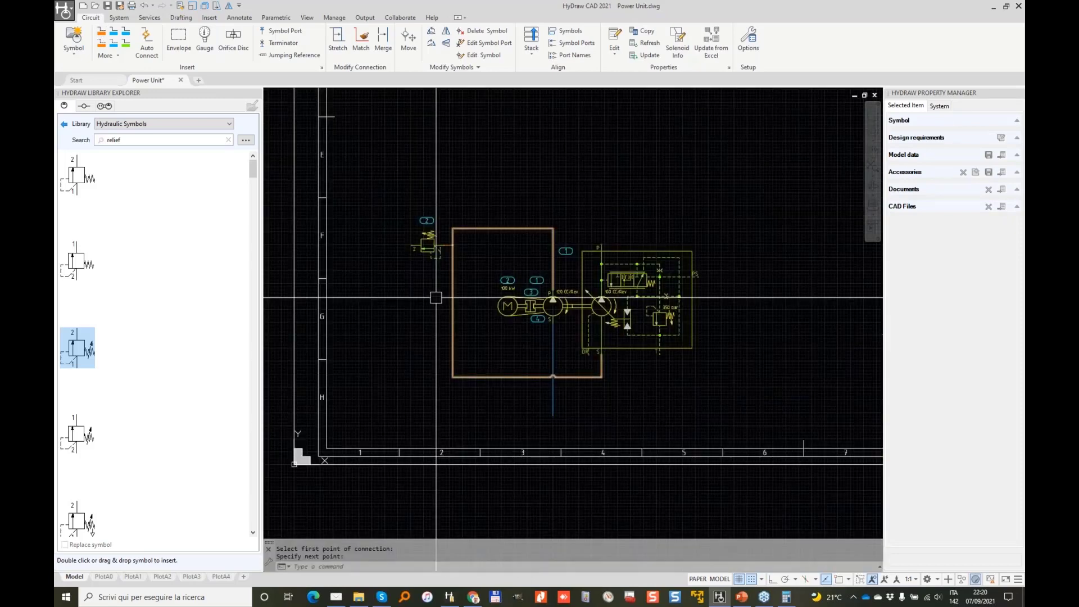
{"action": "key", "text": "Escape"}
Set the relief valve's pressure setting to 15 bar in its model data.
{"action": "left_click", "coordinate": [431, 255]}
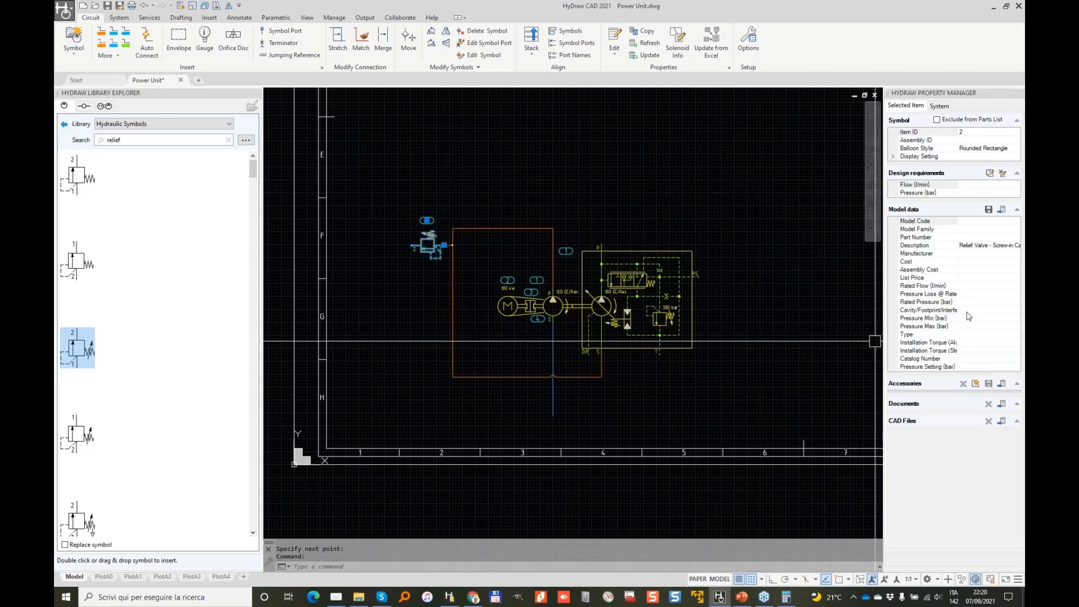
{"action": "left_click", "coordinate": [975, 367]}
{"action": "type", "text": "15"}
{"action": "key", "text": "Return"}
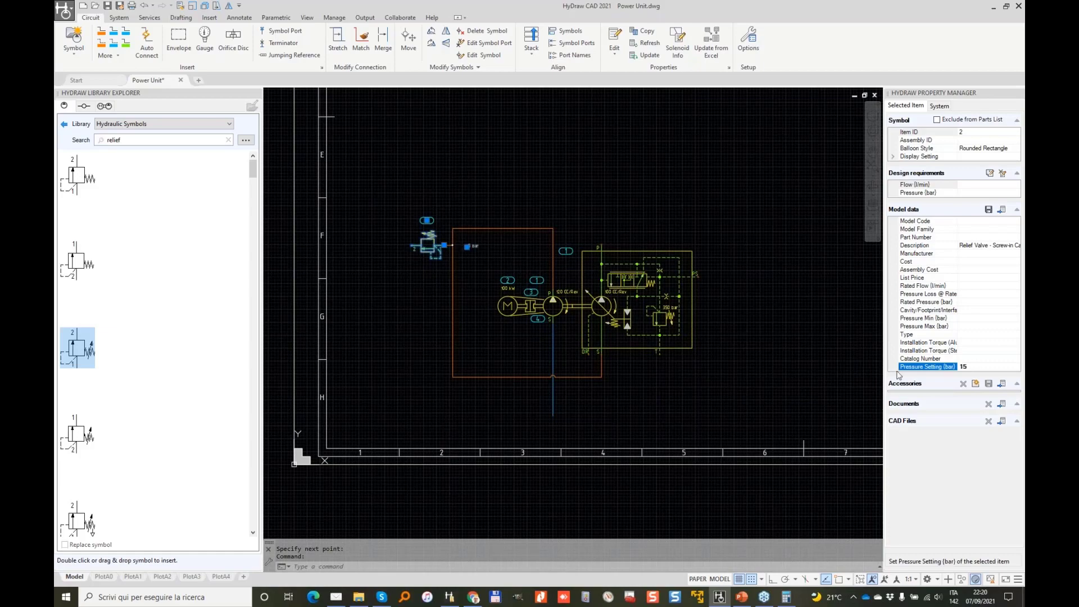
Move the 15 bar label to just below the relief valve symbol.
{"action": "scroll", "coordinate": [489, 246], "scroll_direction": "up", "scroll_amount": 4}
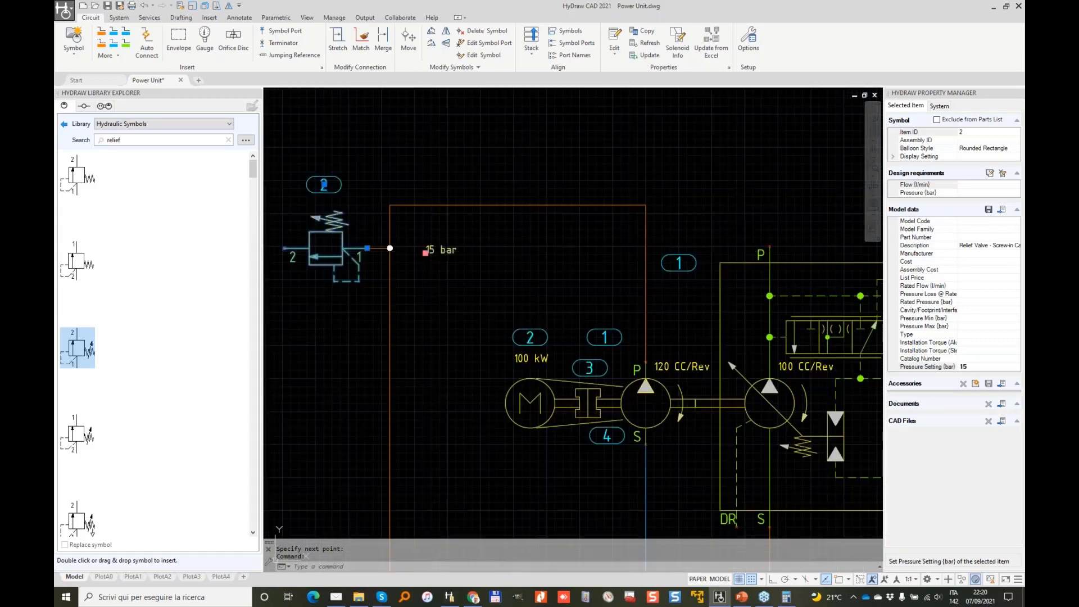
{"action": "left_click", "coordinate": [426, 252]}
{"action": "key", "text": "Escape"}
{"action": "scroll", "coordinate": [618, 354], "scroll_direction": "down", "scroll_amount": 2}
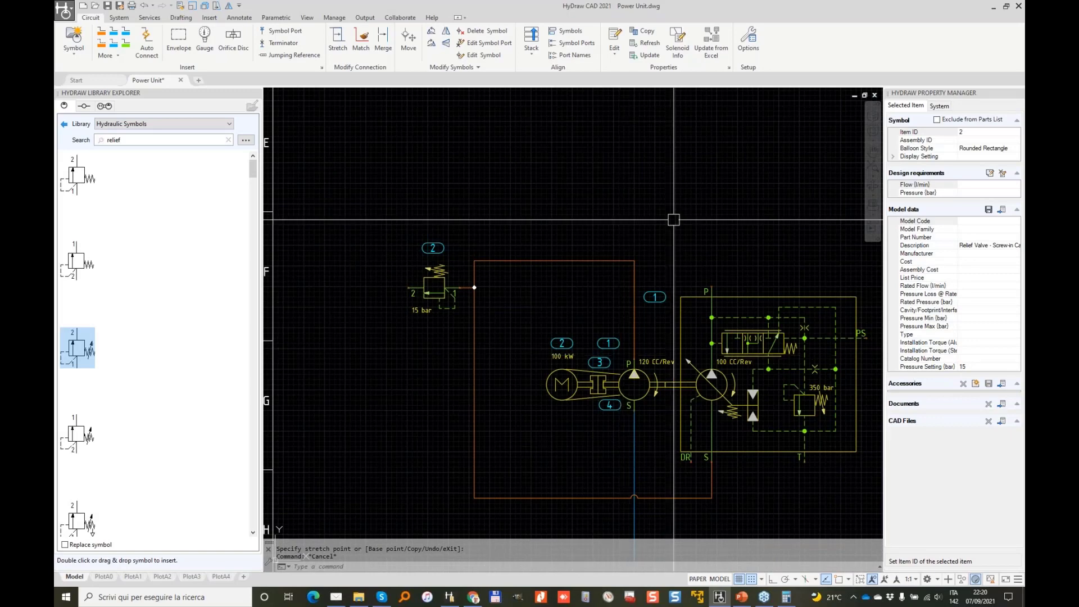
{"action": "scroll", "coordinate": [524, 348], "scroll_direction": "down", "scroll_amount": 2}
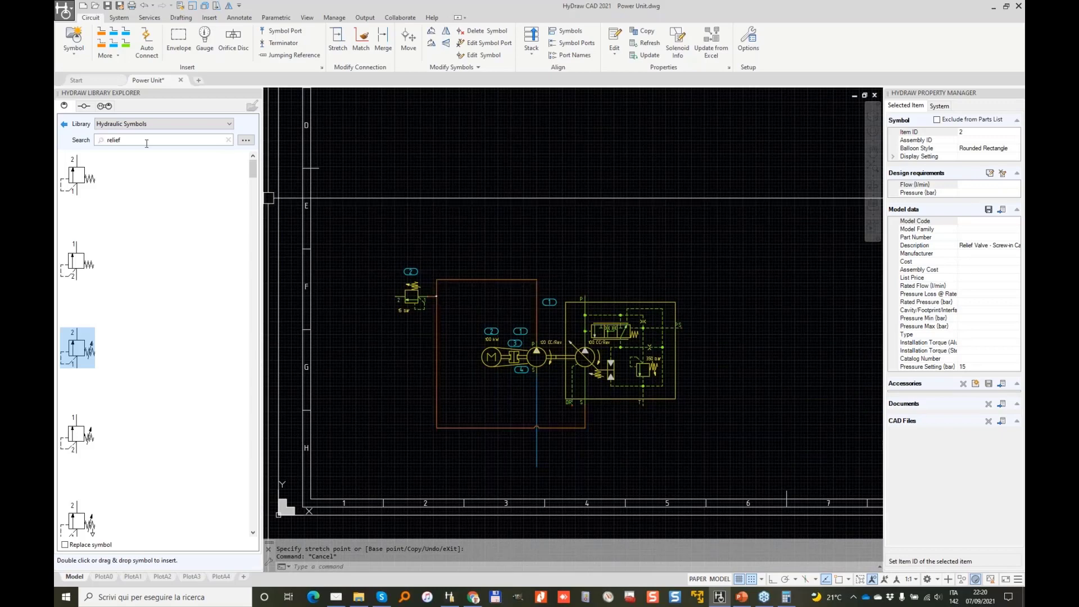
Search the hydraulic symbol library for "filter" and browse the Single filter symbols to the one with a bypass check valve.
{"action": "double_click", "coordinate": [146, 143]}
{"action": "type", "text": "filter"}
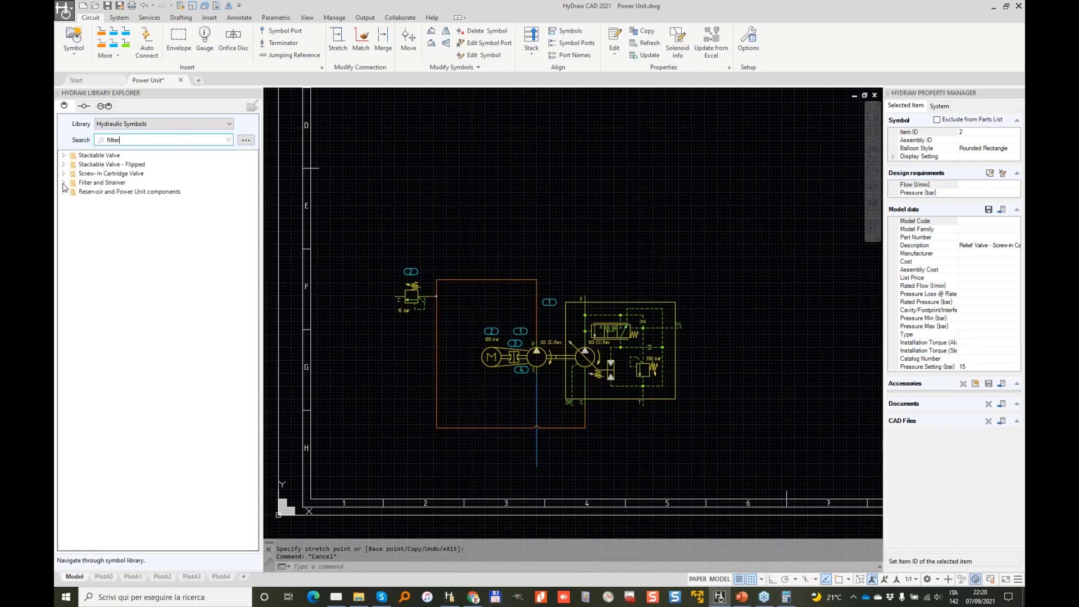
{"action": "left_click", "coordinate": [63, 183]}
{"action": "left_click", "coordinate": [73, 193]}
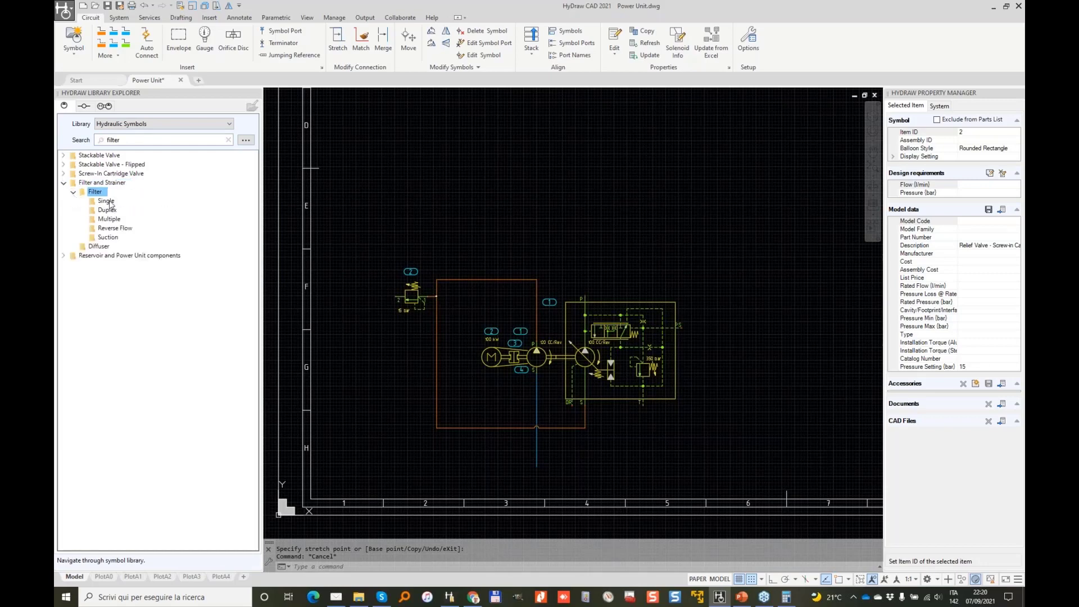
{"action": "left_click", "coordinate": [107, 202]}
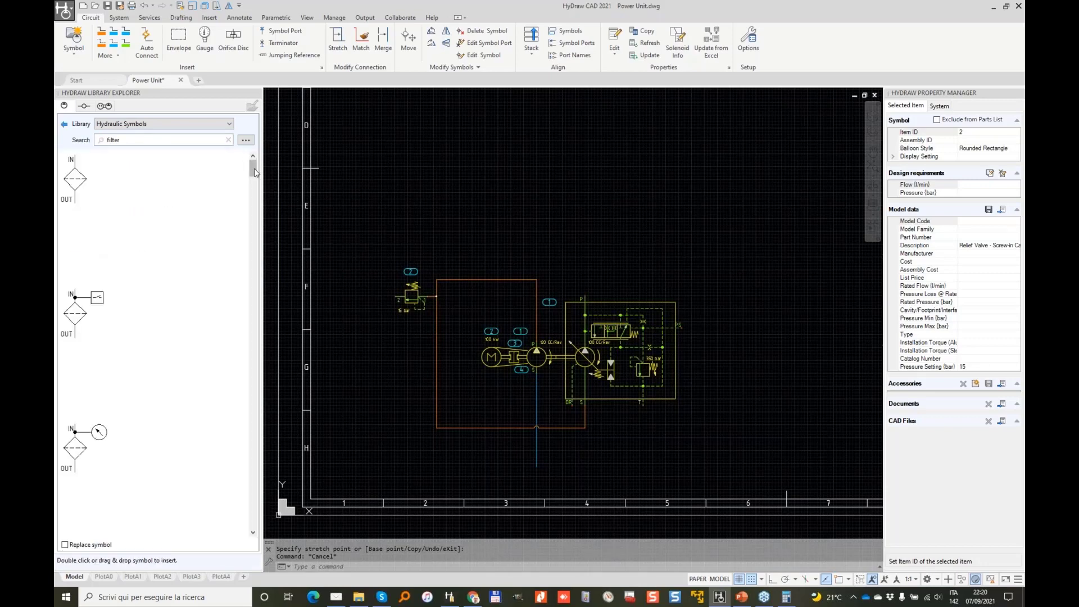
{"action": "left_click_drag", "start_coordinate": [255, 169], "coordinate": [255, 226]}
{"action": "scroll", "coordinate": [138, 348], "scroll_direction": "down", "scroll_amount": 4}
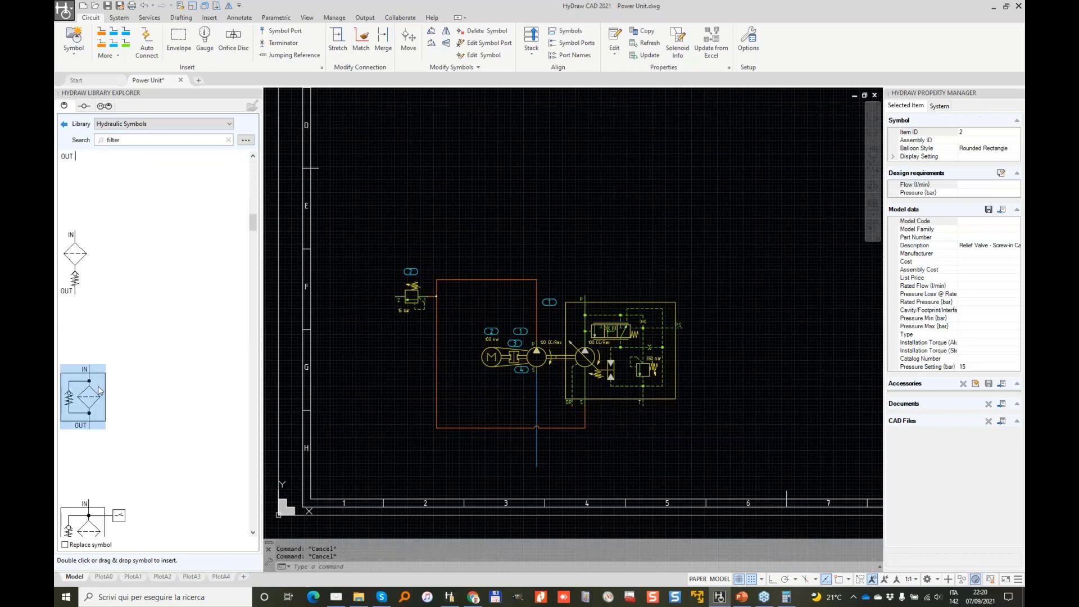
Insert the single filter with bypass check valve, rotated right, into the horizontal pressure line above the motor, with IN facing the pump side.
{"action": "double_click", "coordinate": [99, 390]}
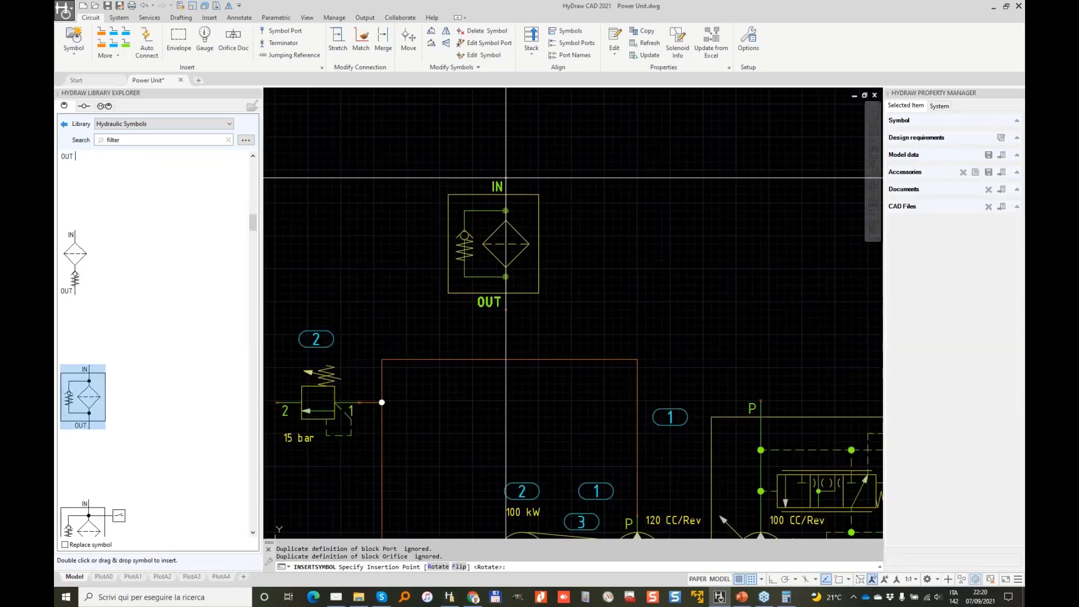
{"action": "type", "text": "r"}
{"action": "key", "text": "Return"}
{"action": "type", "text": "r"}
{"action": "key", "text": "Return"}
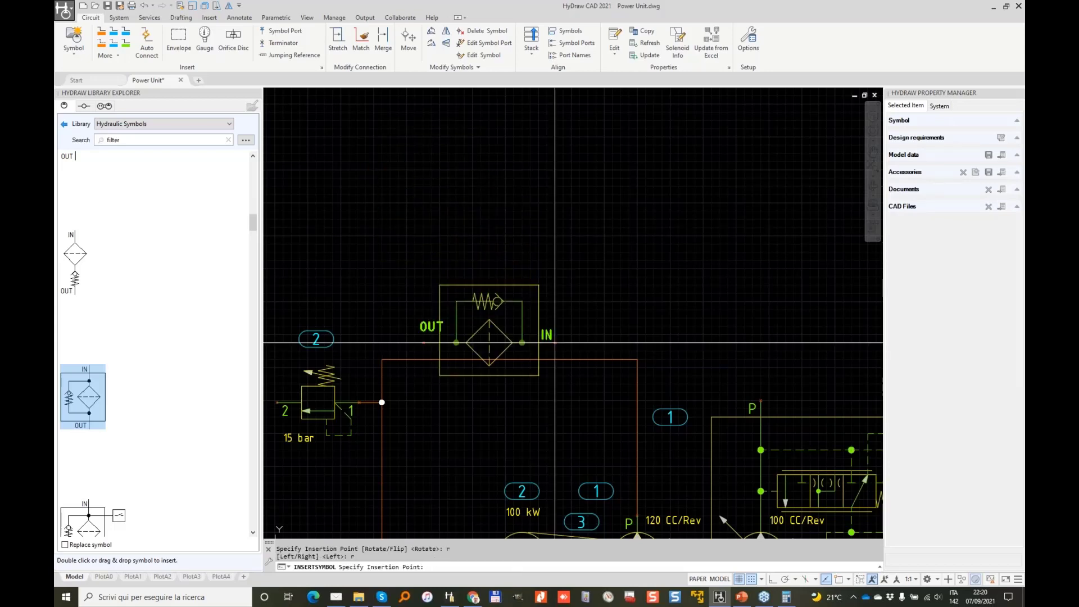
{"action": "left_click", "coordinate": [580, 354]}
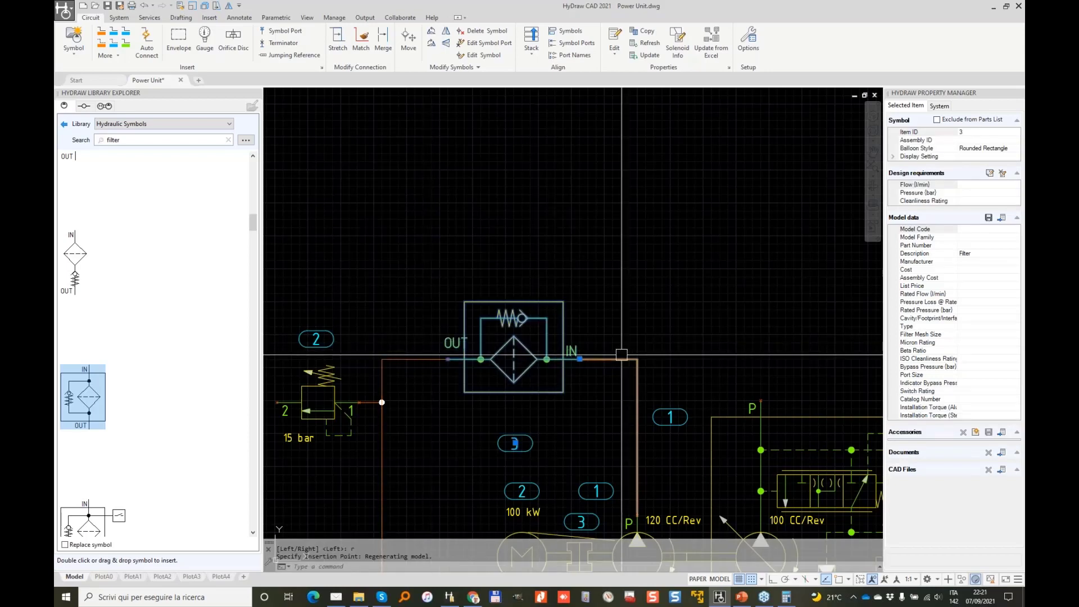
{"action": "scroll", "coordinate": [418, 355], "scroll_direction": "up", "scroll_amount": 3}
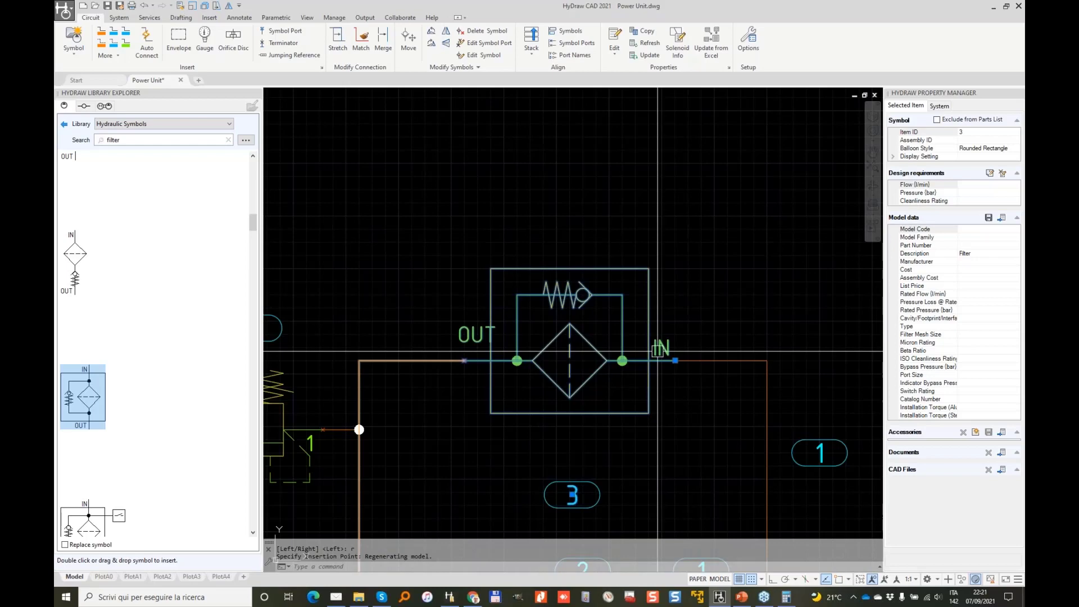
{"action": "key", "text": "Escape"}
{"action": "key", "text": "Escape"}
{"action": "scroll", "coordinate": [695, 347], "scroll_direction": "down", "scroll_amount": 5}
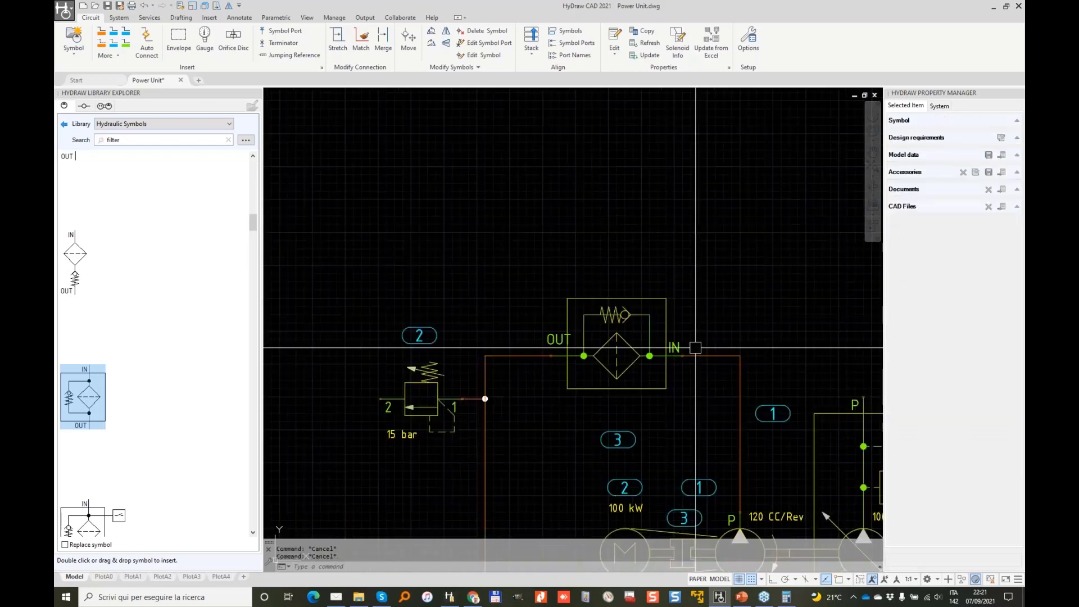
Draw a vertical control line from the pressure line beside the filter's OUT port up to drawing zone B.
{"action": "scroll", "coordinate": [491, 211], "scroll_direction": "up", "scroll_amount": 5}
{"action": "scroll", "coordinate": [490, 210], "scroll_direction": "down", "scroll_amount": 2}
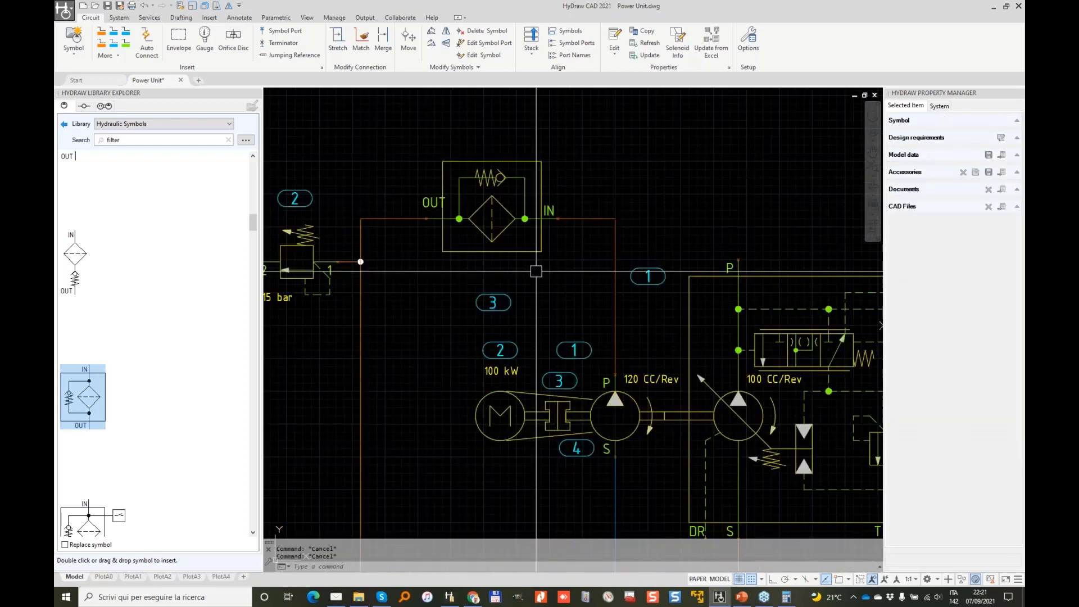
{"action": "scroll", "coordinate": [536, 272], "scroll_direction": "down", "scroll_amount": 2}
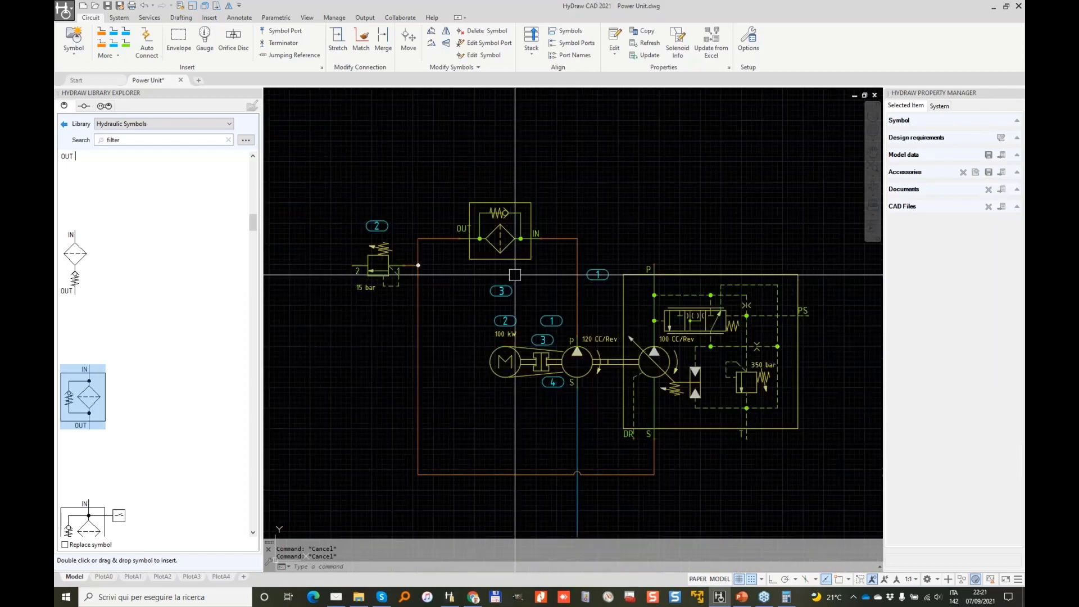
{"action": "mouse_move", "coordinate": [583, 353]}
{"action": "middle_mouse_down"}
{"action": "mouse_move", "coordinate": [552, 281]}
{"action": "mouse_move", "coordinate": [563, 388]}
{"action": "middle_mouse_up"}
{"action": "scroll", "coordinate": [552, 280], "scroll_direction": "down", "scroll_amount": 2}
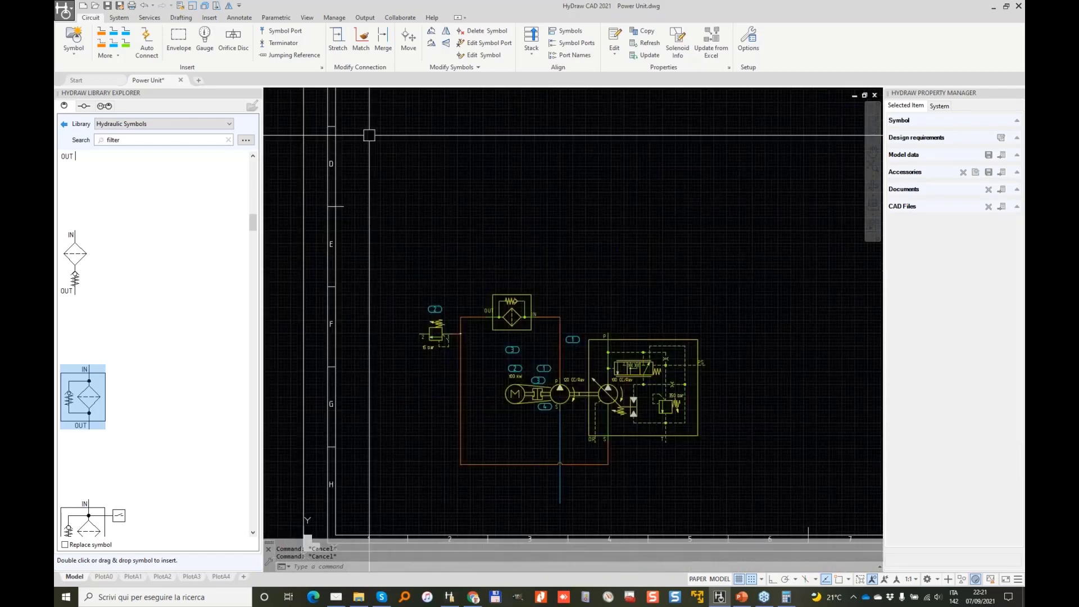
{"action": "left_click", "coordinate": [102, 46]}
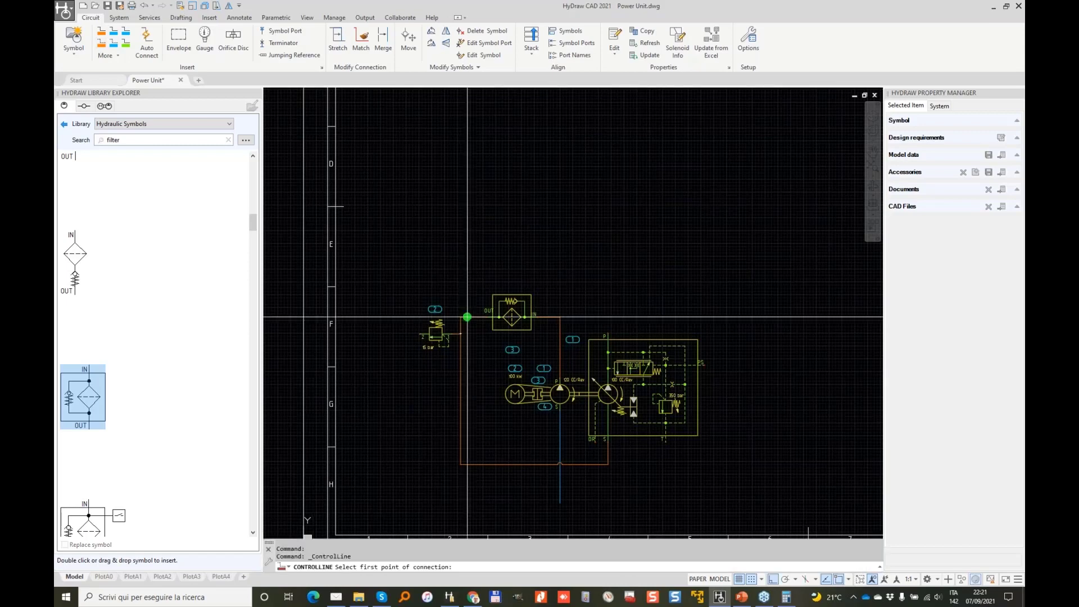
{"action": "left_click", "coordinate": [467, 317]}
{"action": "middle_click_drag", "start_coordinate": [477, 121], "coordinate": [465, 210]}
{"action": "left_click", "coordinate": [464, 100]}
{"action": "key", "text": "Return"}
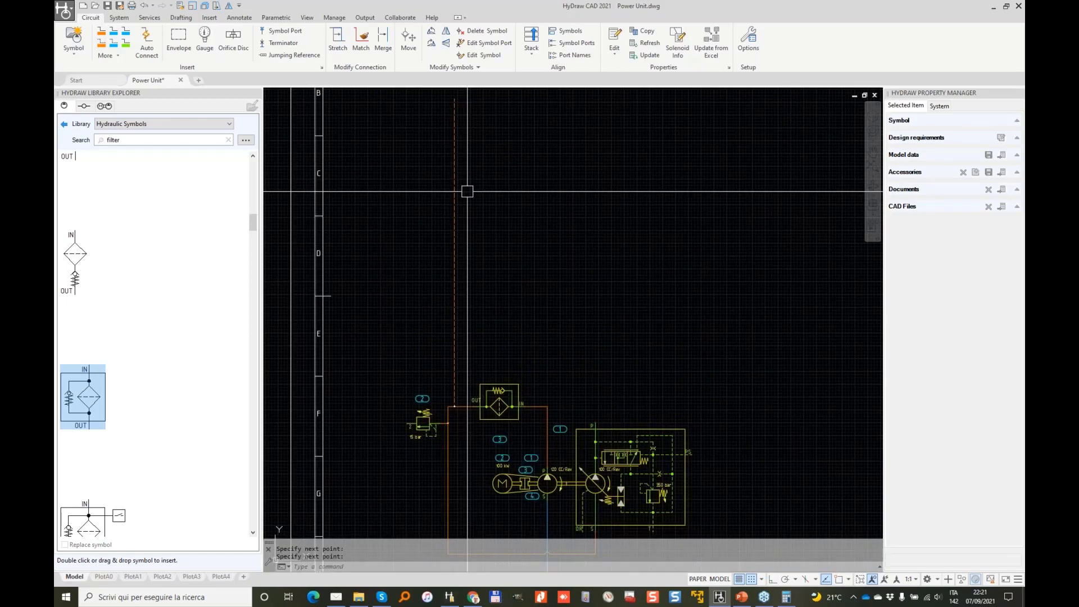
Branch a second control line off the vertical one near its upper end, going left and then 20 units up.
{"action": "key", "text": "Return"}
{"action": "left_click", "coordinate": [454, 131]}
{"action": "left_click", "coordinate": [435, 130]}
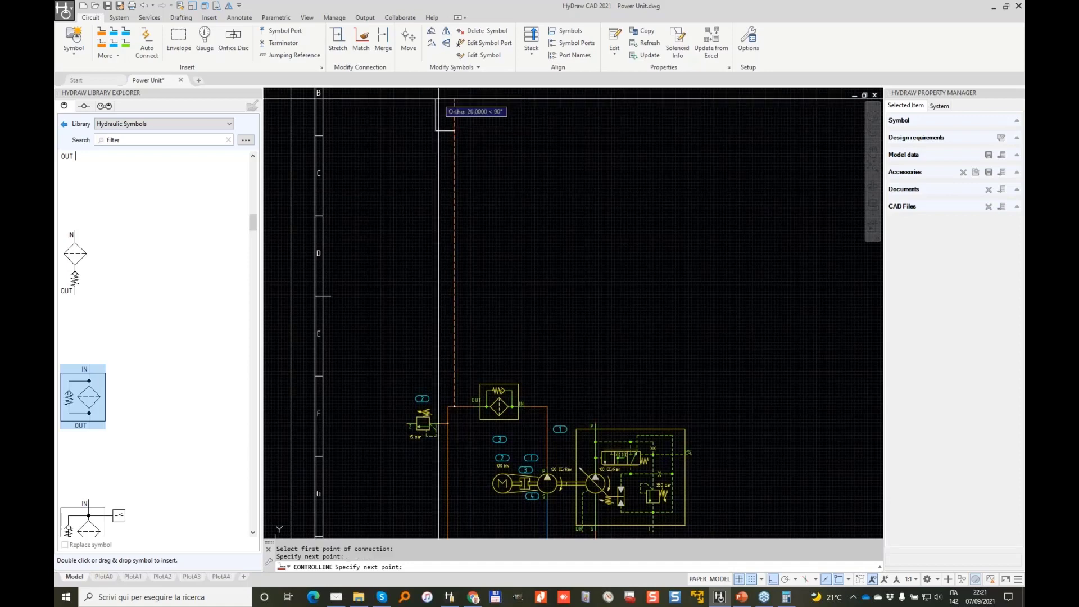
{"action": "left_click", "coordinate": [436, 99]}
{"action": "key", "text": "Return"}
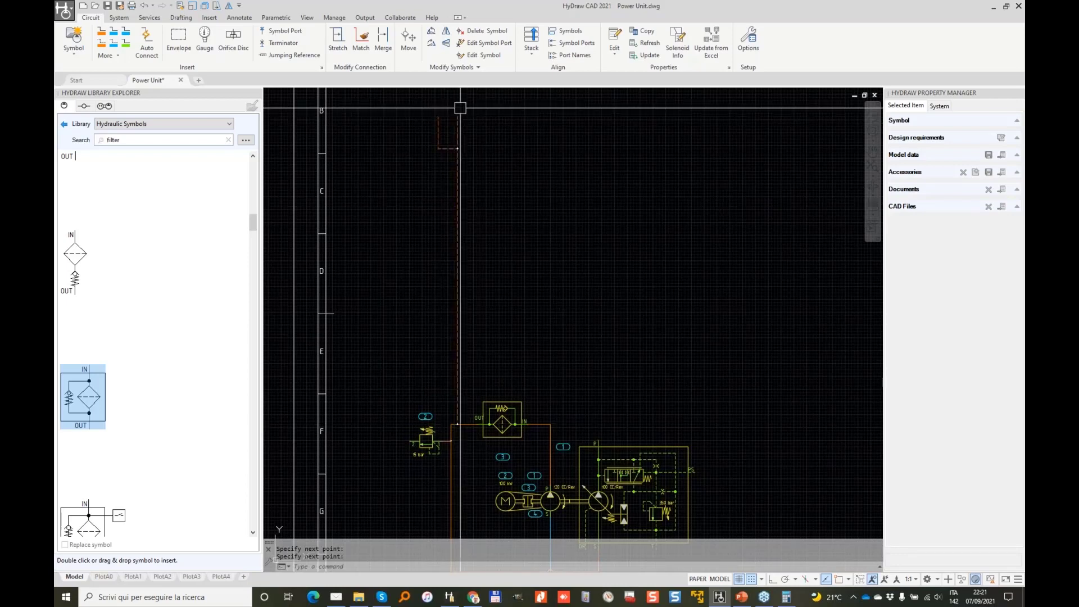
Insert a single-port pressure gauge from the measuring device symbols at the upper end of the long vertical control line.
{"action": "left_click", "coordinate": [68, 125]}
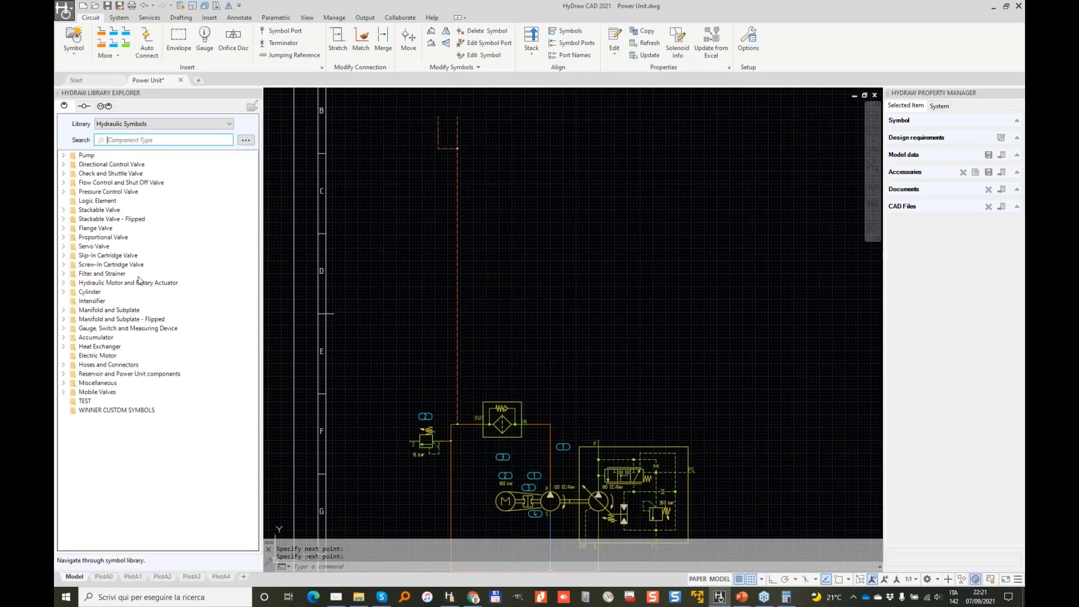
{"action": "left_click", "coordinate": [64, 328]}
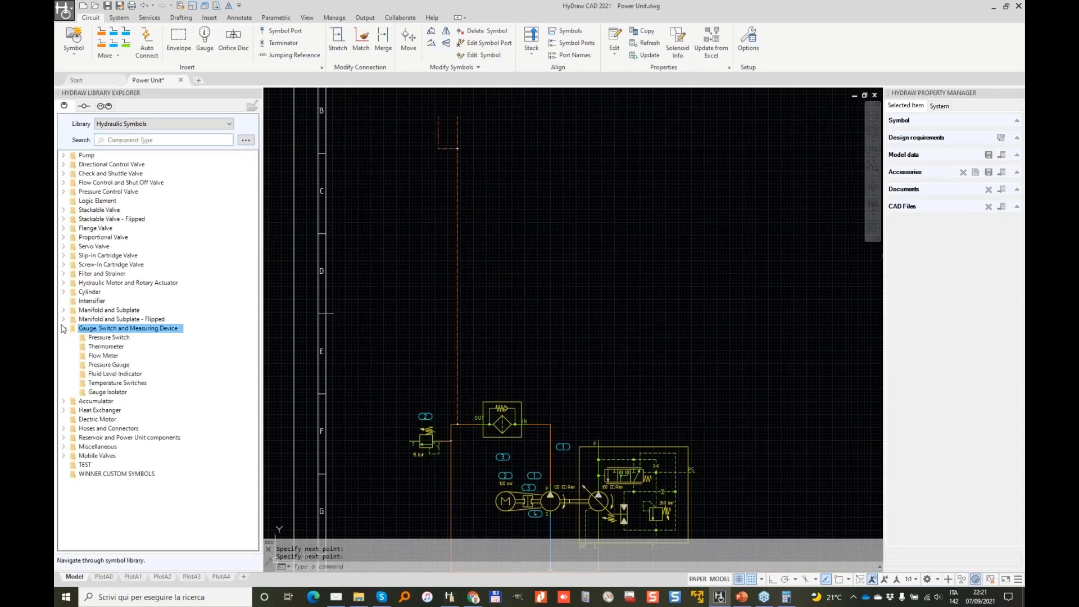
{"action": "double_click", "coordinate": [110, 364]}
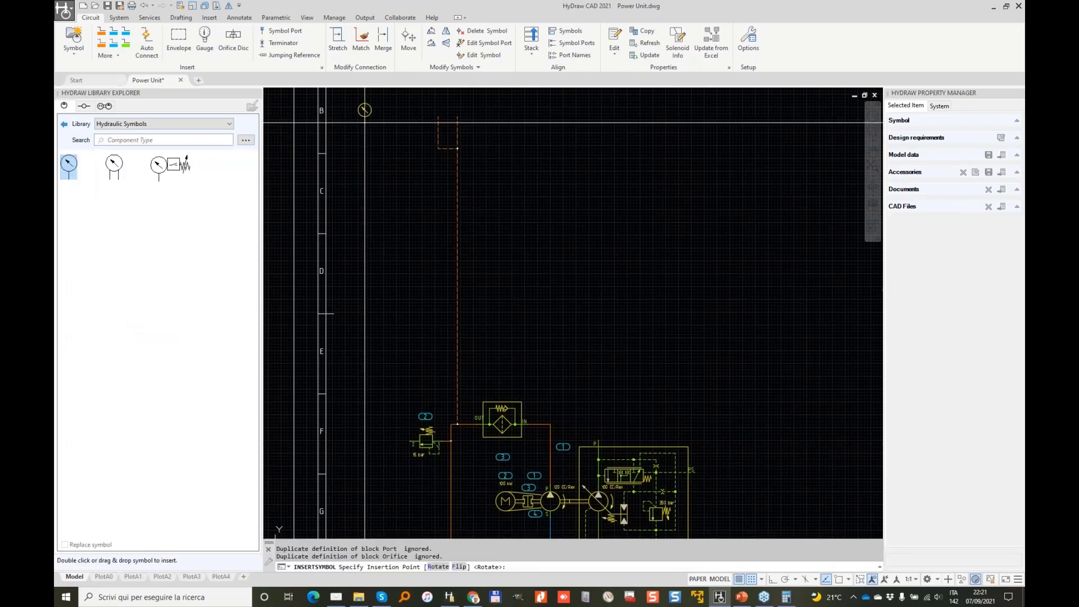
{"action": "left_click", "coordinate": [458, 117]}
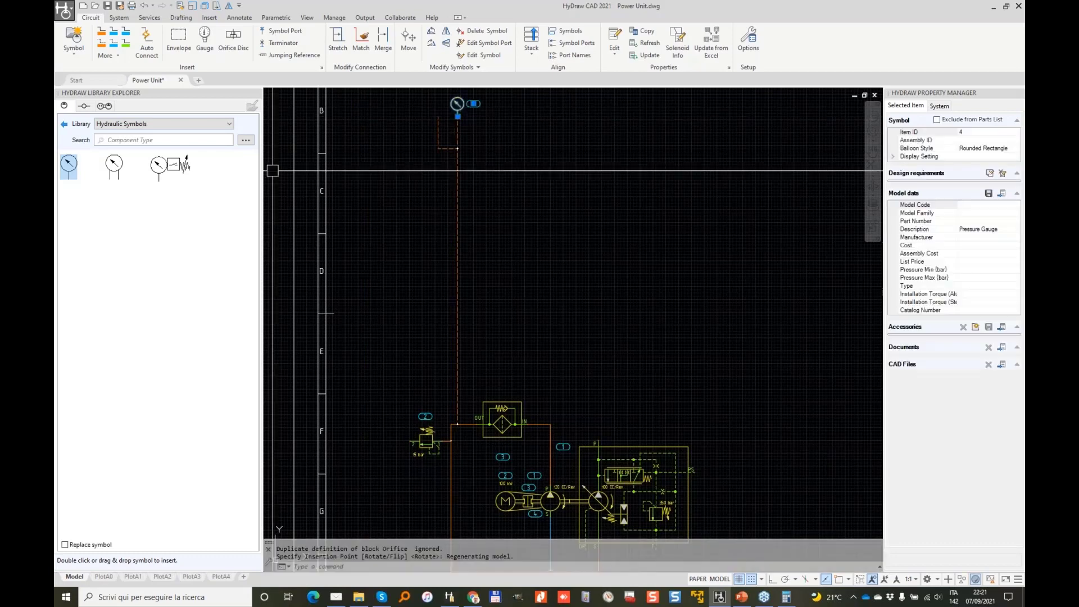
Insert the adjustable spring pressure switch symbol, rotated left, at the upper end of the branch control line.
{"action": "left_click", "coordinate": [64, 123]}
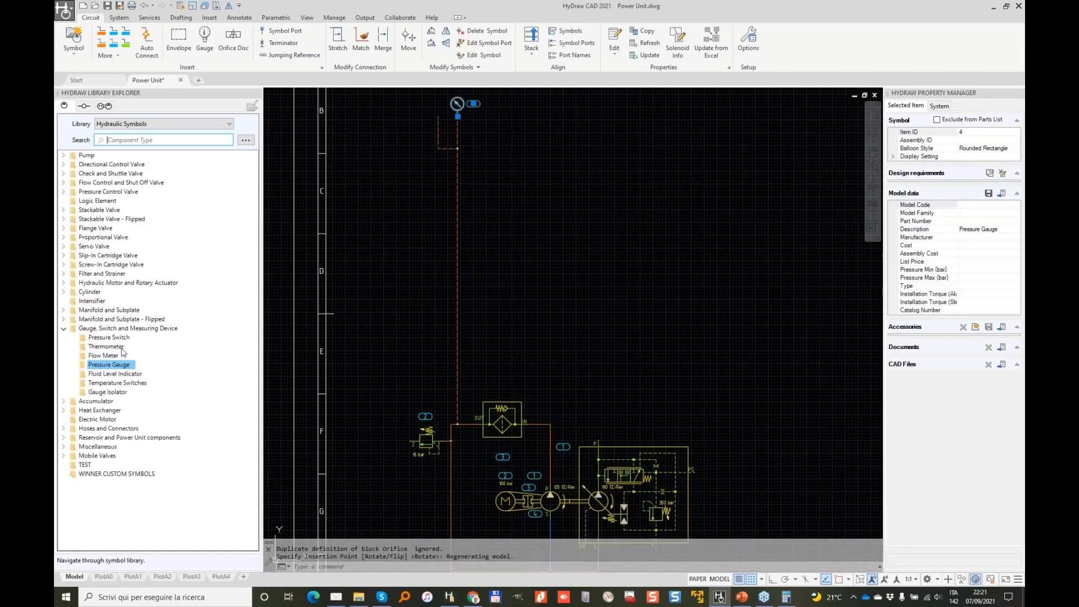
{"action": "left_click", "coordinate": [113, 338]}
{"action": "double_click", "coordinate": [79, 226]}
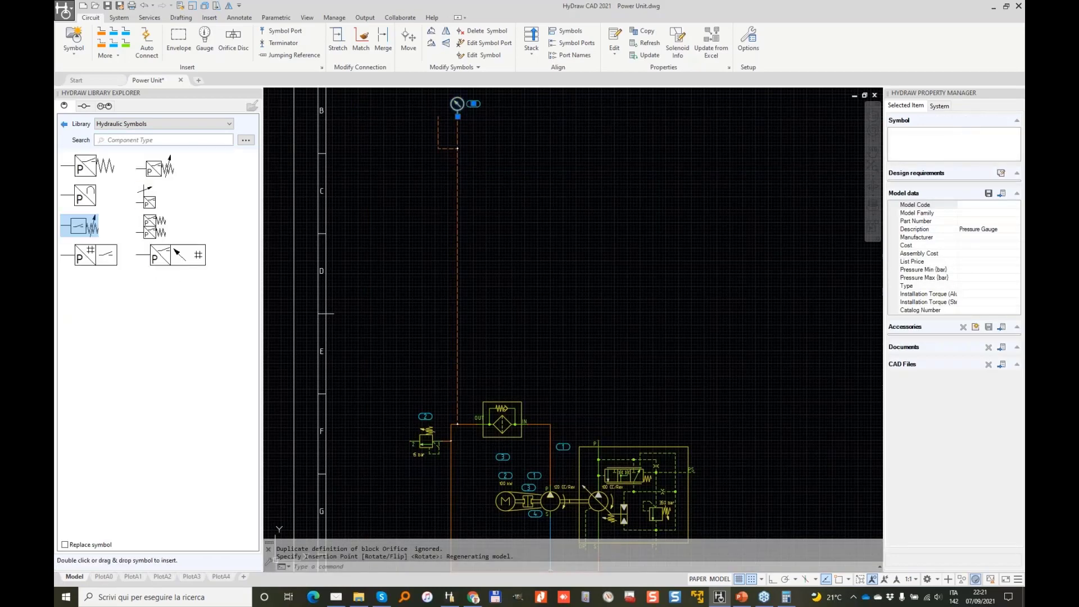
{"action": "scroll", "coordinate": [457, 186], "scroll_direction": "up", "scroll_amount": 3}
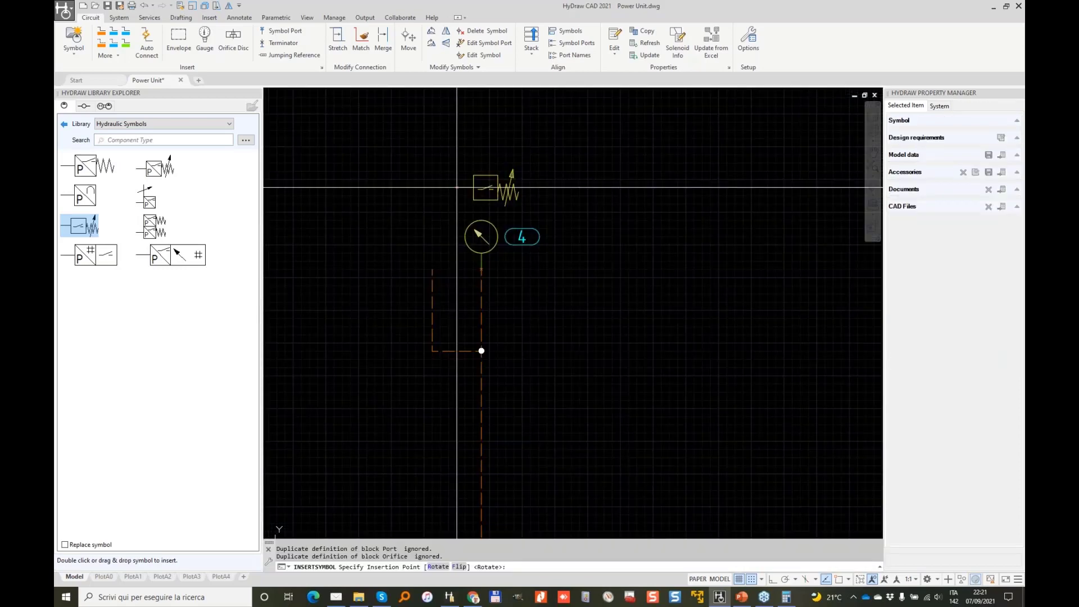
{"action": "key", "text": "Return"}
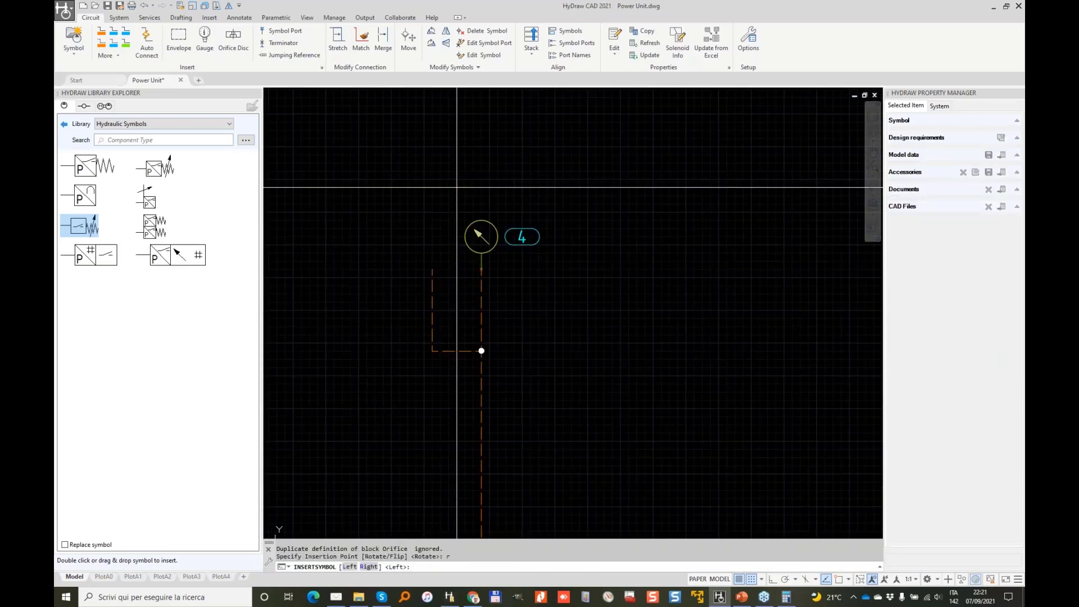
{"action": "type", "text": "l"}
{"action": "key", "text": "Return"}
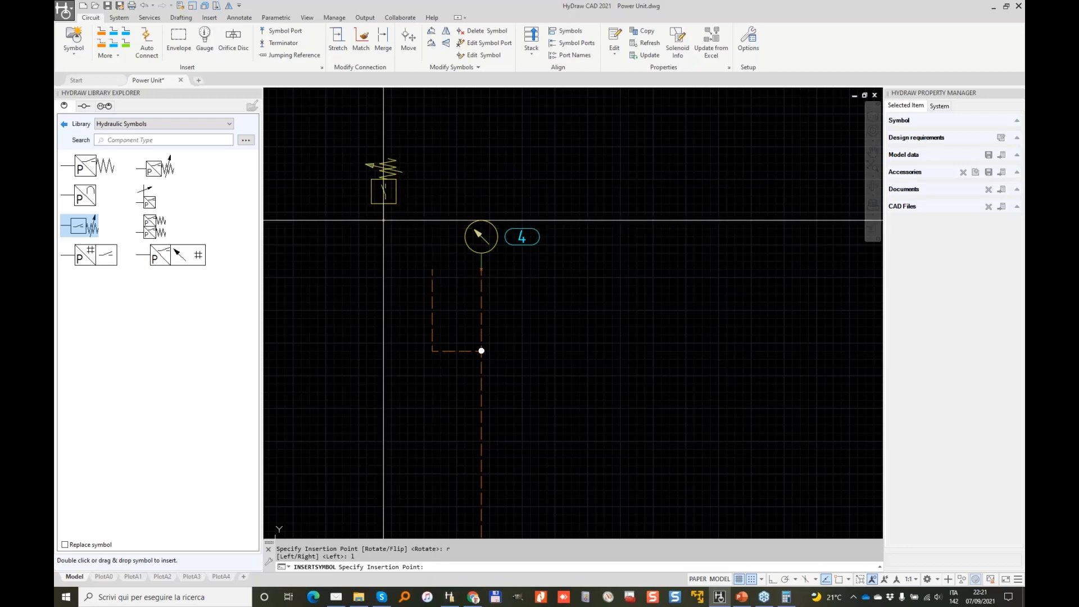
{"action": "left_click", "coordinate": [432, 269]}
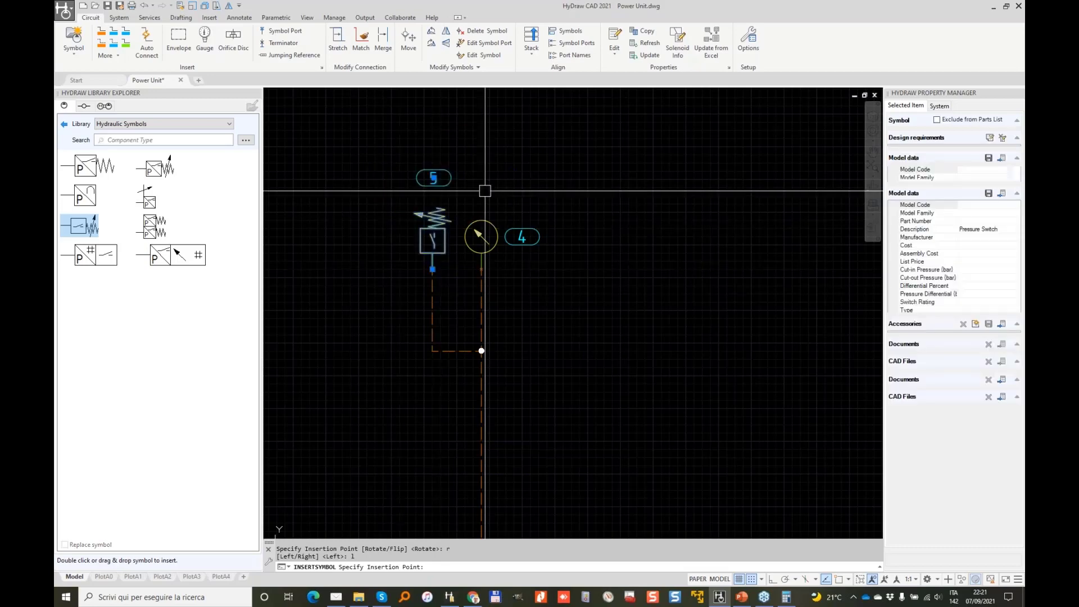
Move the pressure gauge's item number balloon to directly above the gauge symbol.
{"action": "left_click", "coordinate": [518, 237]}
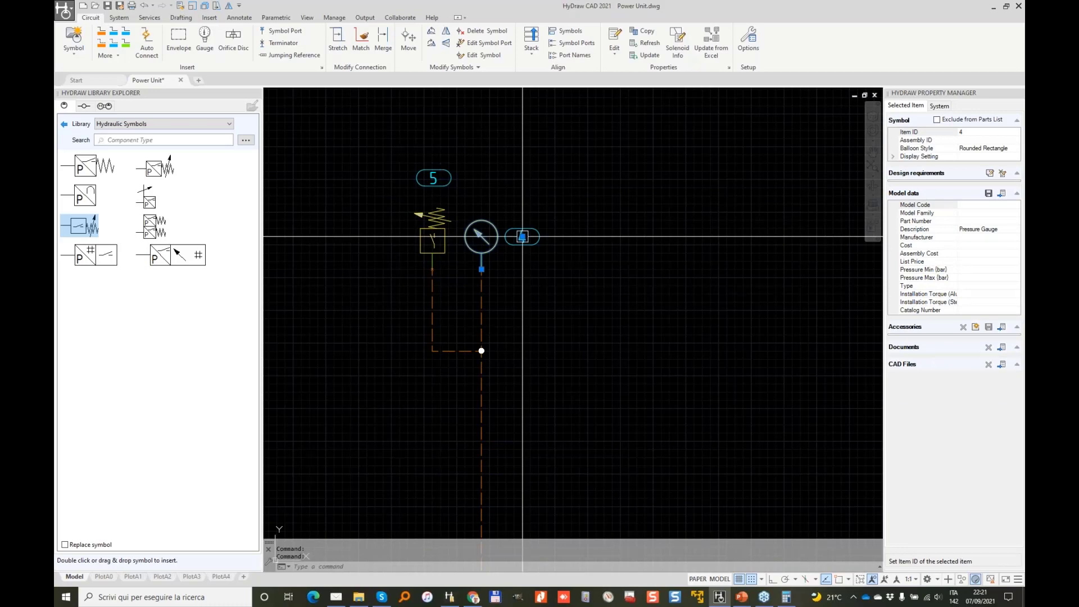
{"action": "left_click", "coordinate": [522, 237]}
{"action": "key", "text": "Escape"}
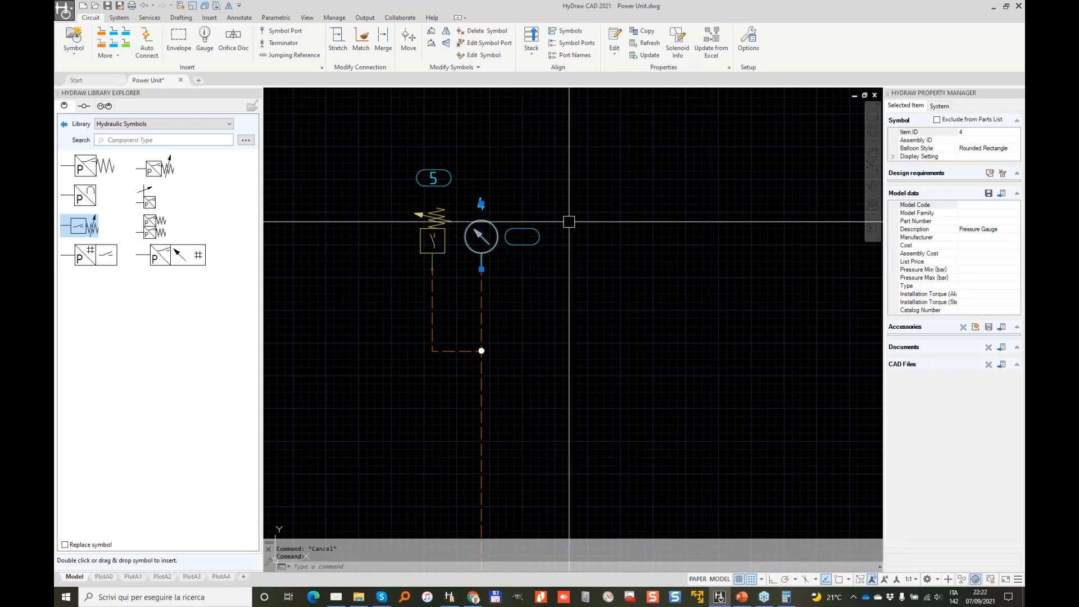
Review the balloon style options for the pressure gauge and keep Rounded Rectangle.
{"action": "left_click", "coordinate": [995, 150]}
{"action": "scroll", "coordinate": [994, 150], "scroll_direction": "down", "scroll_amount": 4}
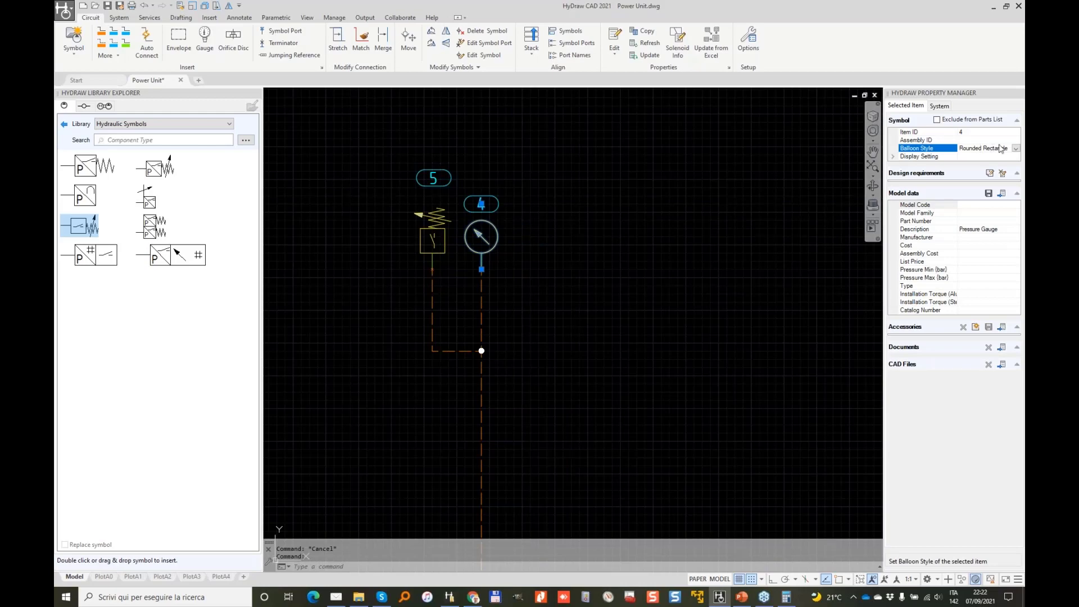
{"action": "left_click", "coordinate": [1020, 153]}
{"action": "left_click", "coordinate": [1018, 148]}
{"action": "left_click", "coordinate": [1016, 148]}
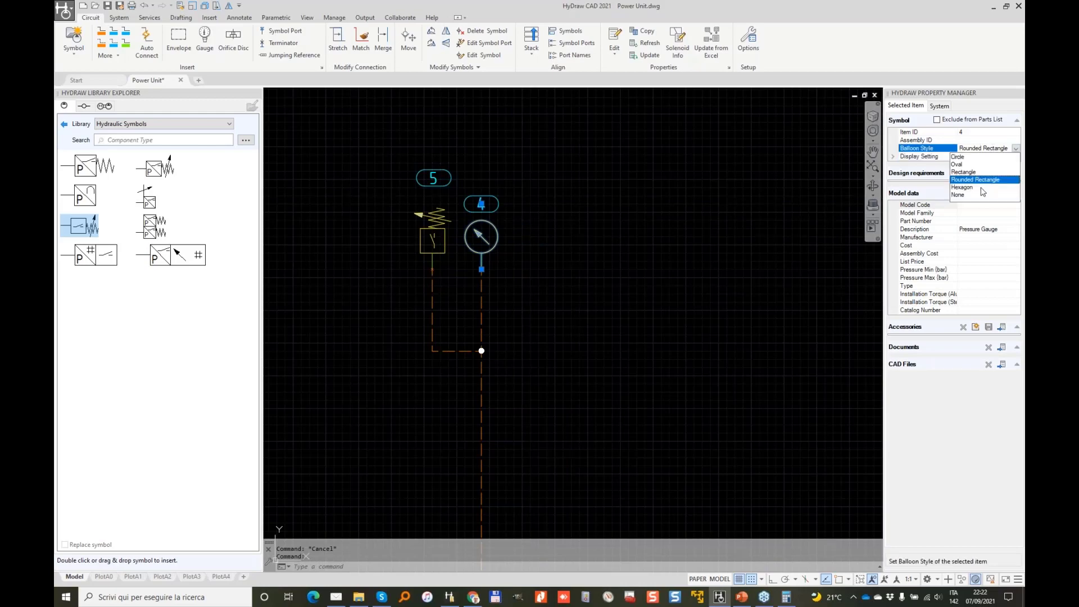
{"action": "left_click", "coordinate": [977, 180]}
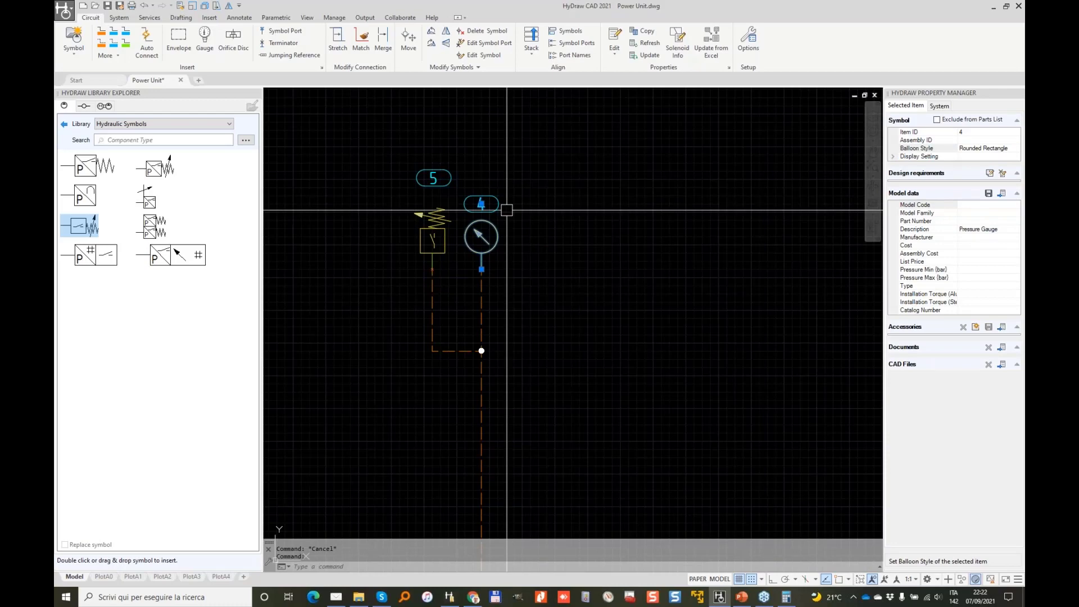
{"action": "key", "text": "Escape"}
{"action": "scroll", "coordinate": [512, 200], "scroll_direction": "down", "scroll_amount": 4}
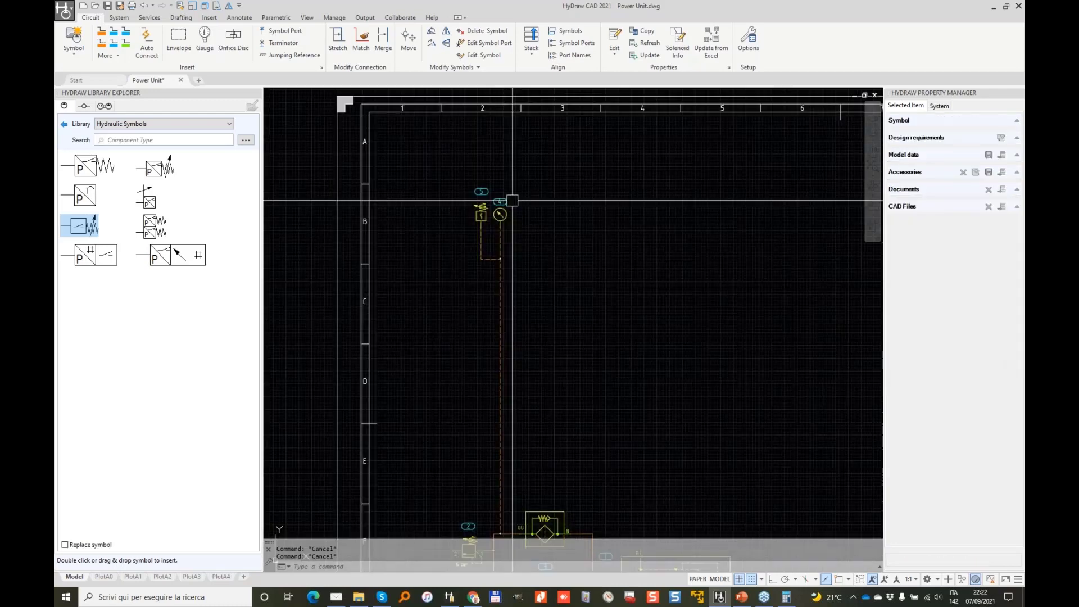
{"action": "scroll", "coordinate": [512, 200], "scroll_direction": "down", "scroll_amount": 3}
{"action": "middle_click_drag", "start_coordinate": [605, 343], "coordinate": [509, 187]}
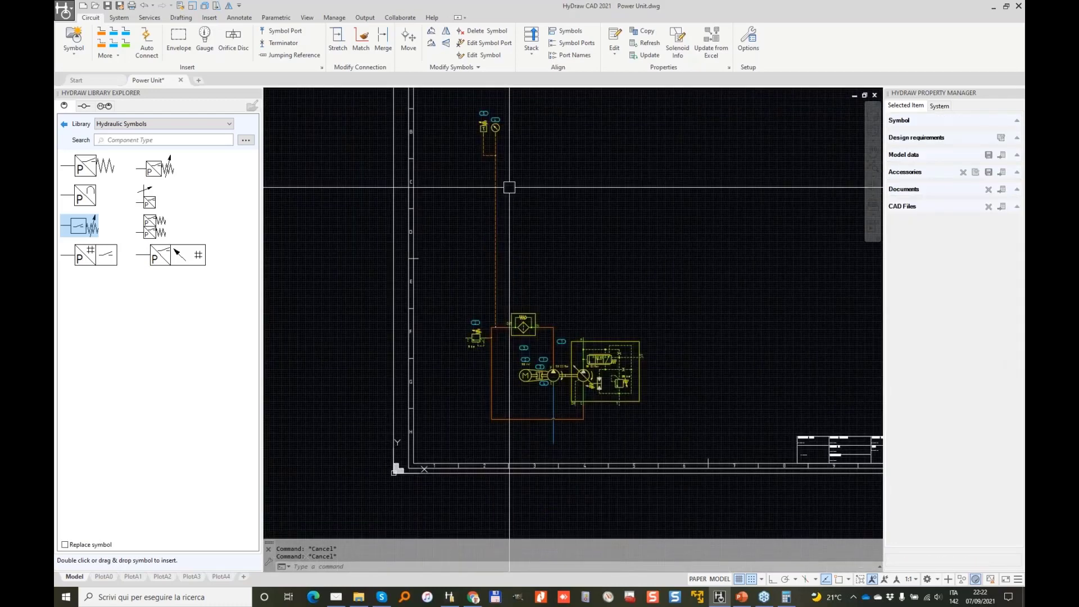
{"action": "left_click", "coordinate": [125, 18]}
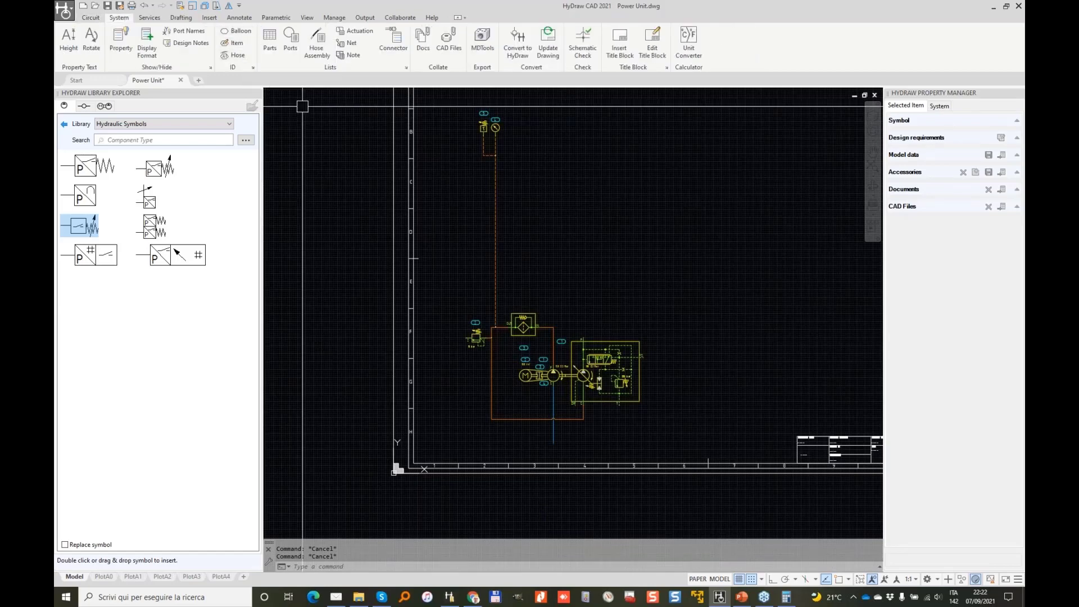
{"action": "scroll", "coordinate": [575, 275], "scroll_direction": "up", "scroll_amount": 6}
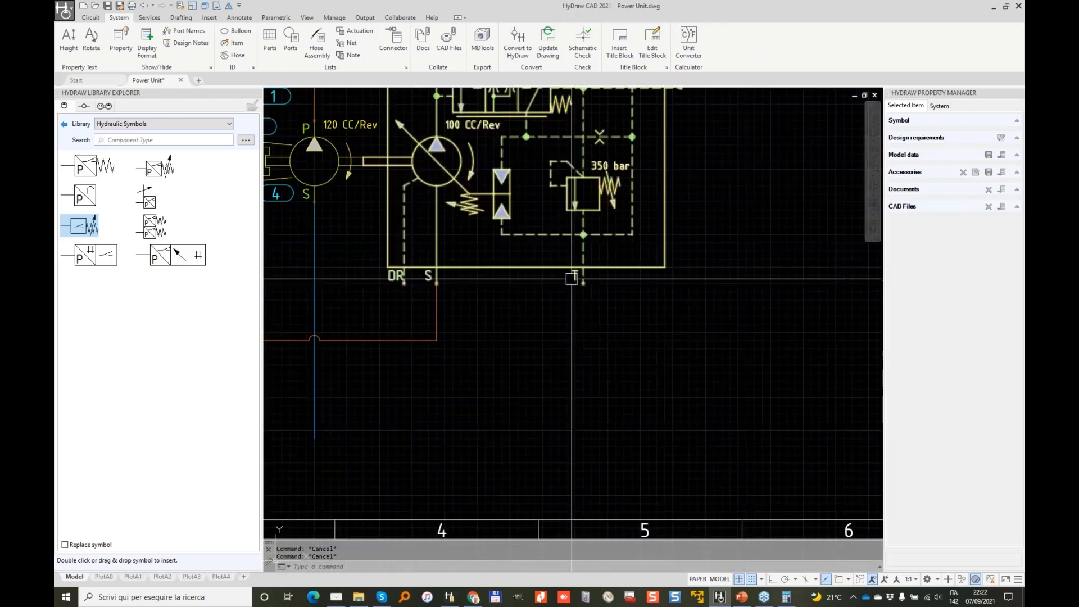
Draw a vertical drain line from the T port of the variable pump assembly down toward the sheet's lower border.
{"action": "left_click", "coordinate": [91, 17]}
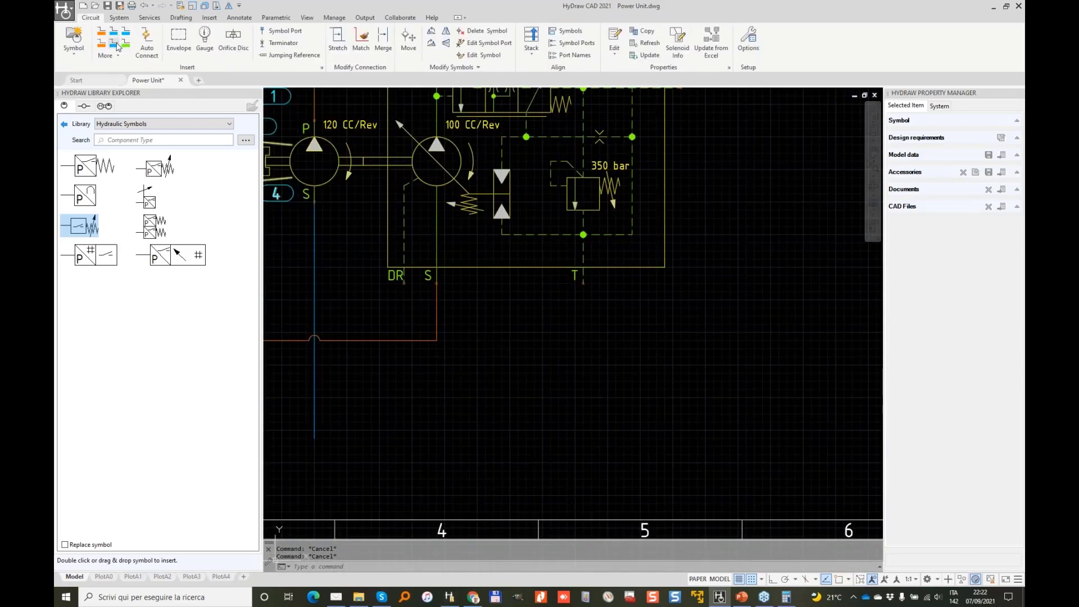
{"action": "left_click", "coordinate": [113, 43]}
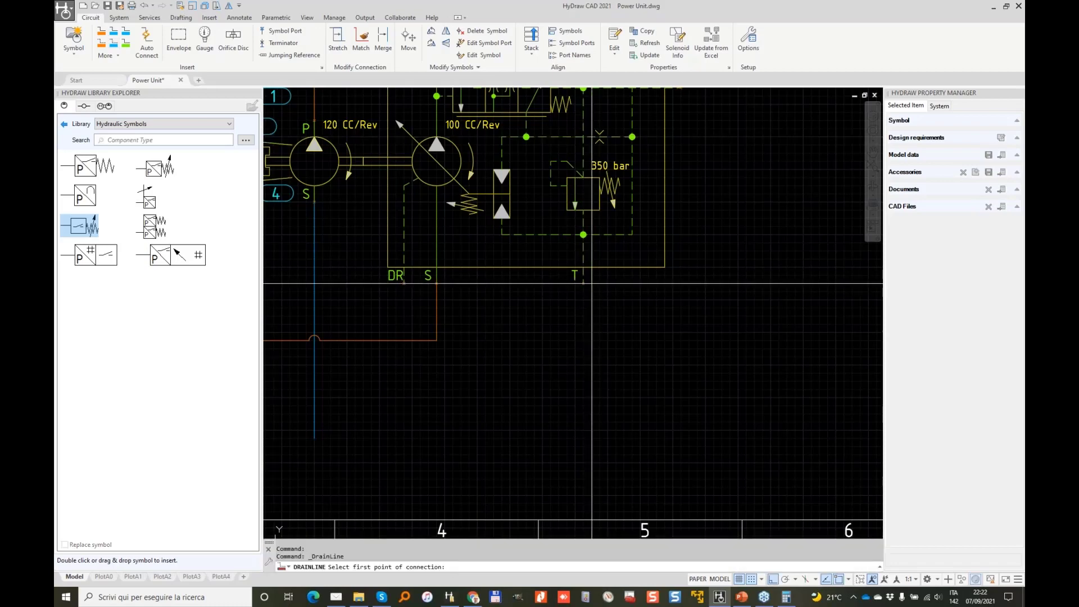
{"action": "left_click", "coordinate": [583, 283]}
{"action": "left_click", "coordinate": [582, 445]}
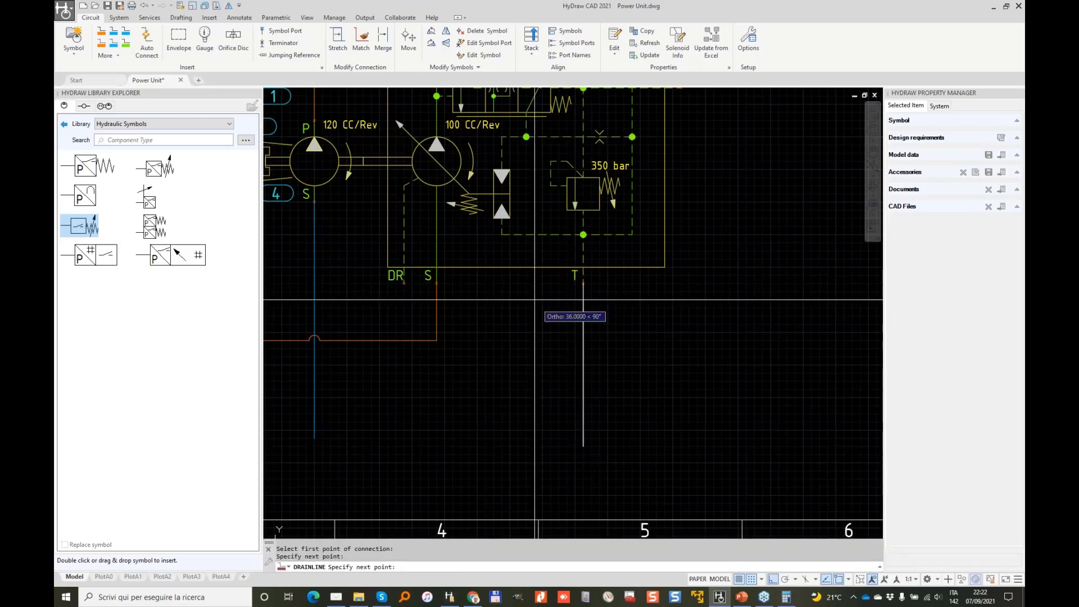
{"action": "key", "text": "Return"}
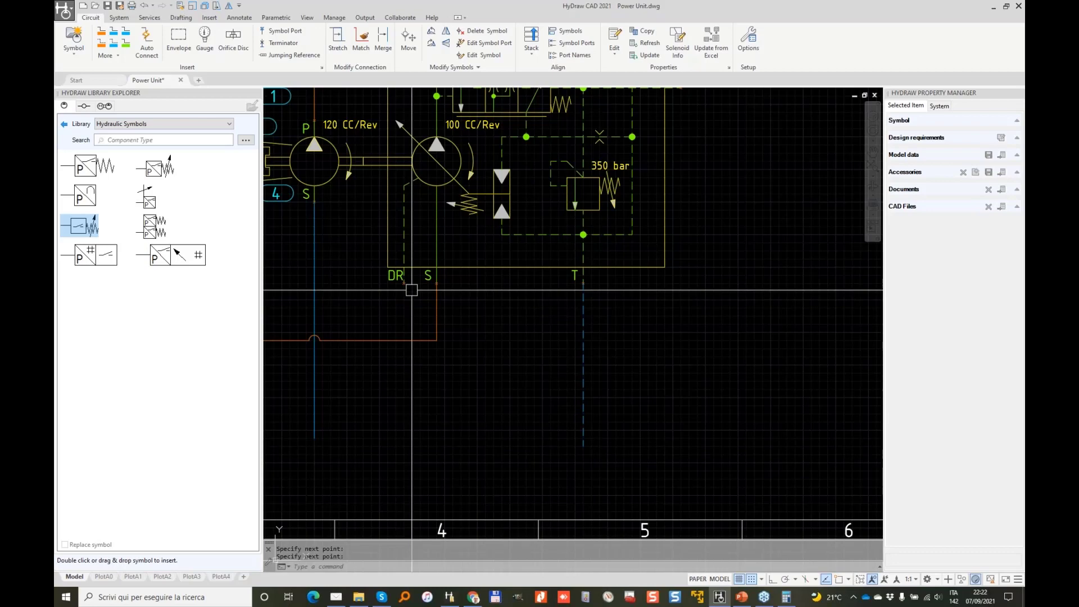
Draw a second vertical drain line from the pump assembly's DR port down to the level of the suction line's end.
{"action": "key", "text": "Return"}
{"action": "left_click", "coordinate": [406, 285]}
{"action": "left_click", "coordinate": [404, 437]}
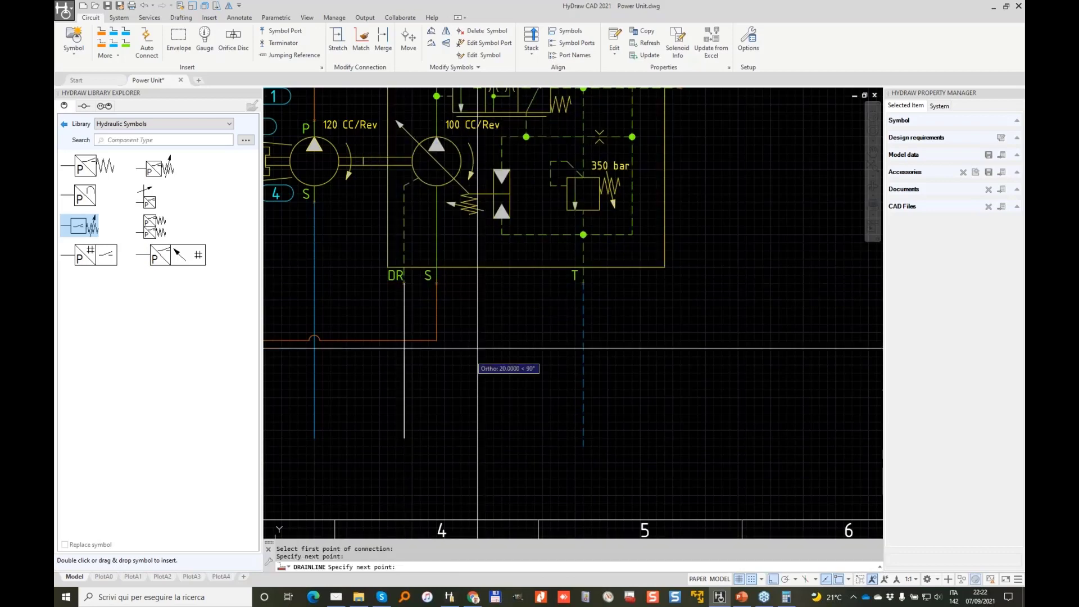
{"action": "key", "text": "Return"}
{"action": "scroll", "coordinate": [506, 334], "scroll_direction": "down", "scroll_amount": 2}
{"action": "middle_click_drag", "start_coordinate": [510, 317], "coordinate": [627, 390]}
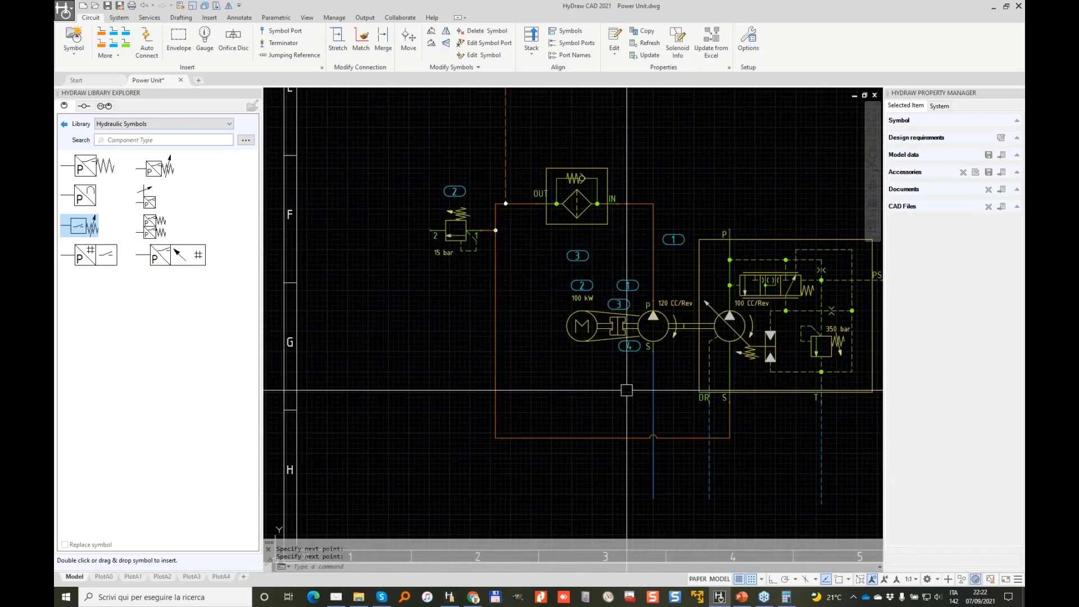
{"action": "left_click", "coordinate": [115, 35]}
{"action": "left_click", "coordinate": [496, 230]}
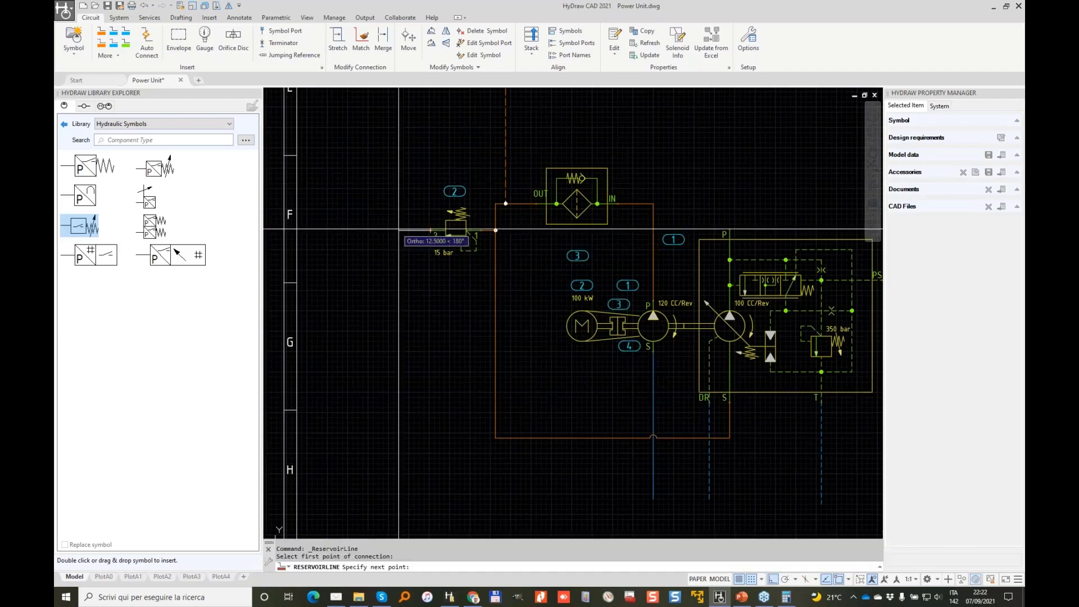
{"action": "left_click", "coordinate": [399, 230]}
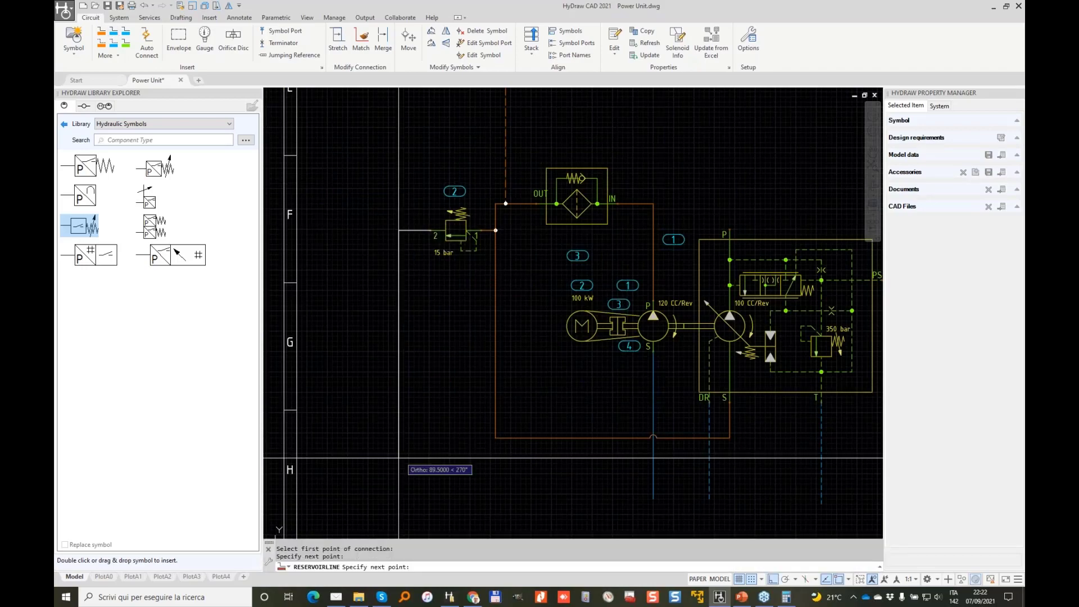
{"action": "key", "text": "Escape"}
Draw a long vertical reservoir line left of the 15 bar relief valve, ending level with the pump's suction line.
{"action": "scroll", "coordinate": [436, 223], "scroll_direction": "down", "scroll_amount": 2}
{"action": "middle_click_drag", "start_coordinate": [437, 223], "coordinate": [441, 329]}
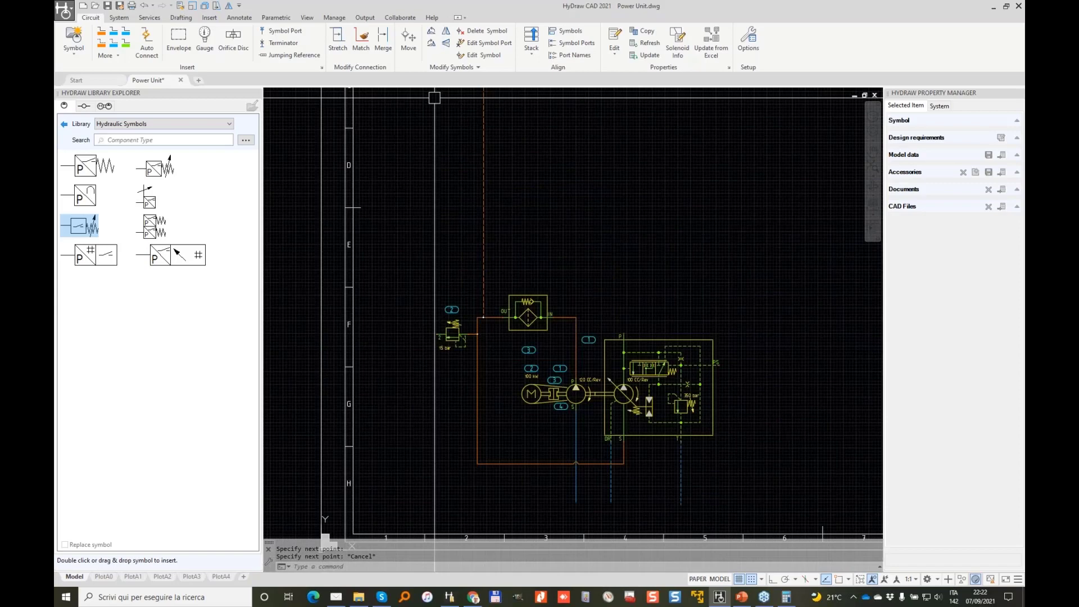
{"action": "left_click", "coordinate": [119, 34]}
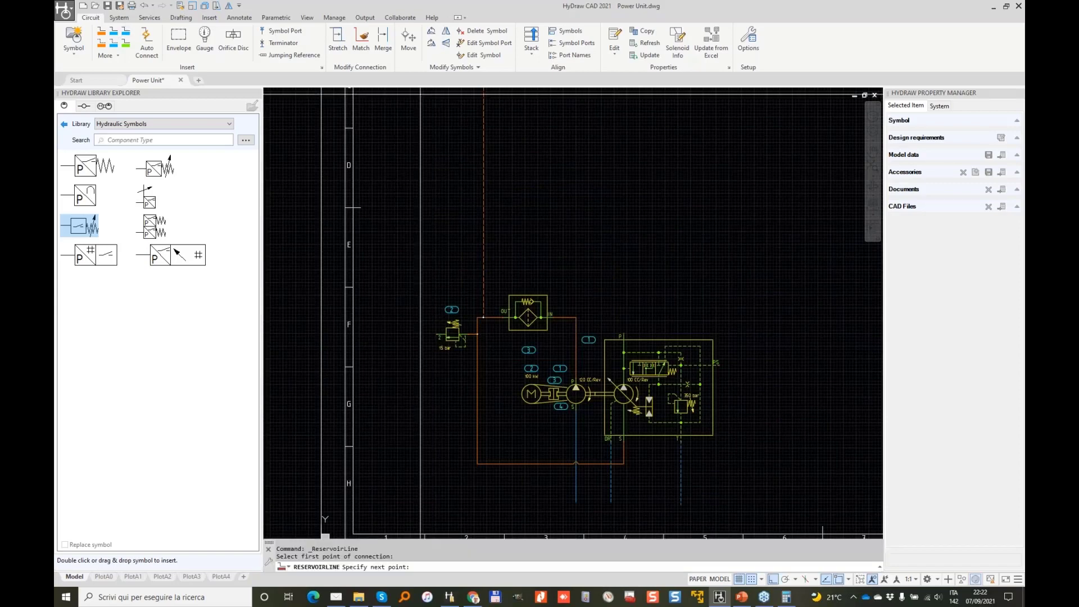
{"action": "left_click", "coordinate": [420, 502]}
{"action": "key", "text": "Return"}
Connect port 2 of the 15 bar relief valve to the long vertical line with a horizontal reservoir line.
{"action": "scroll", "coordinate": [434, 357], "scroll_direction": "up", "scroll_amount": 2}
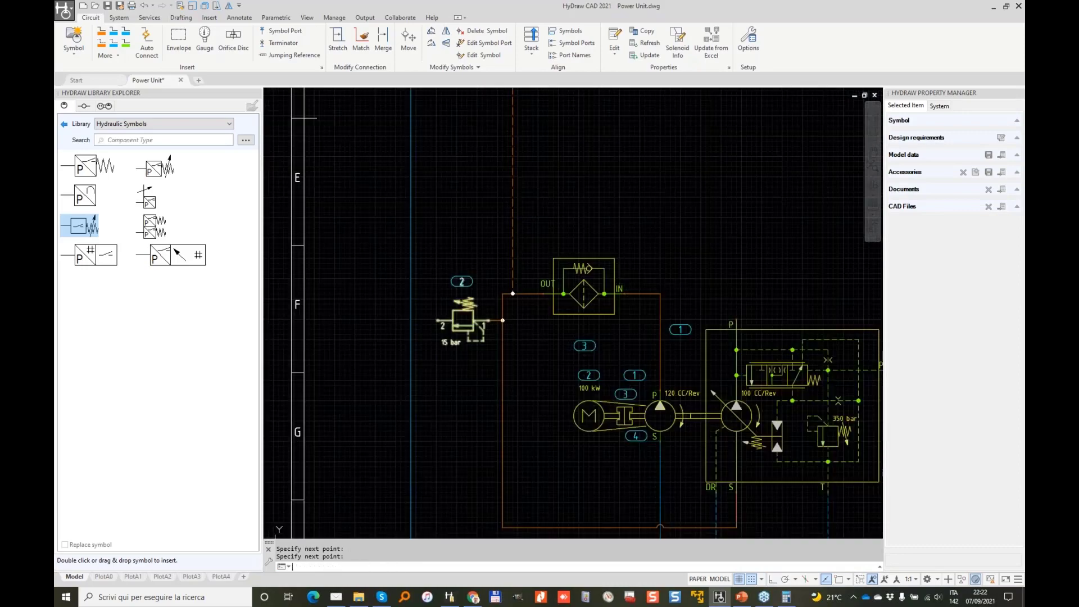
{"action": "key", "text": "Return"}
{"action": "left_click", "coordinate": [437, 321]}
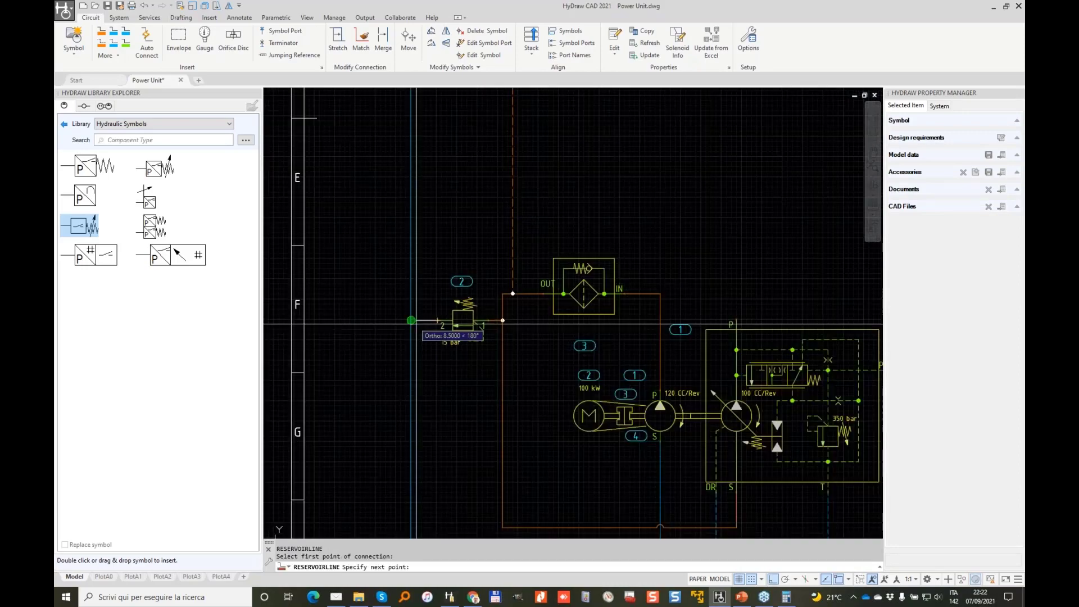
{"action": "left_click", "coordinate": [411, 320]}
Start inserting the oil cooler symbol with coolant flow arrows from the heat exchanger symbols, flipped horizontally.
{"action": "scroll", "coordinate": [441, 243], "scroll_direction": "down", "scroll_amount": 2}
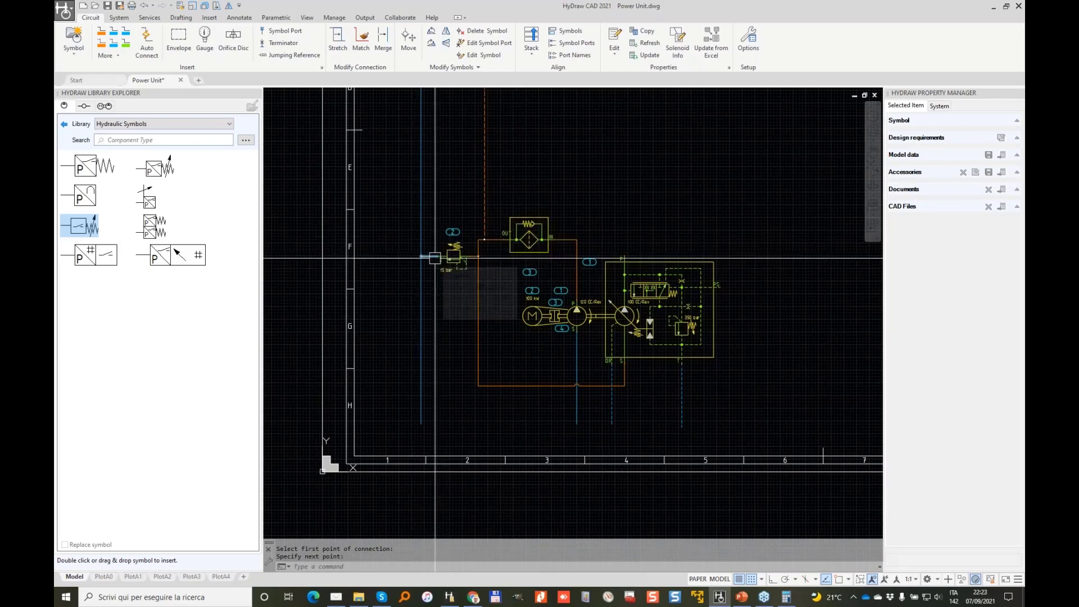
{"action": "left_click", "coordinate": [64, 126]}
{"action": "left_click", "coordinate": [101, 420]}
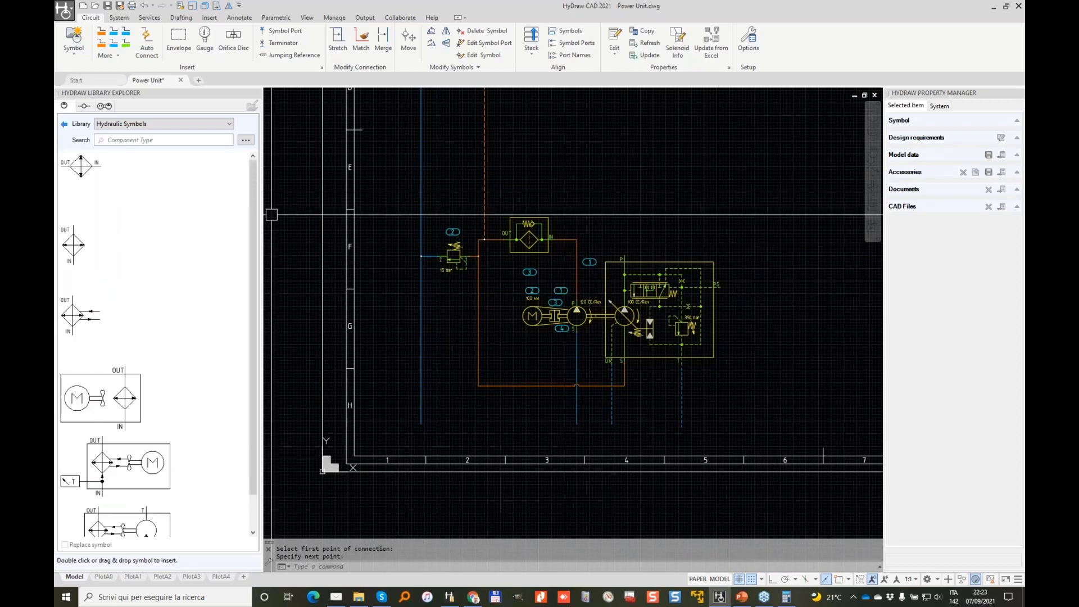
{"action": "double_click", "coordinate": [96, 325]}
{"action": "scroll", "coordinate": [380, 350], "scroll_direction": "up", "scroll_amount": 4}
{"action": "type", "text": "f"}
{"action": "key", "text": "Return"}
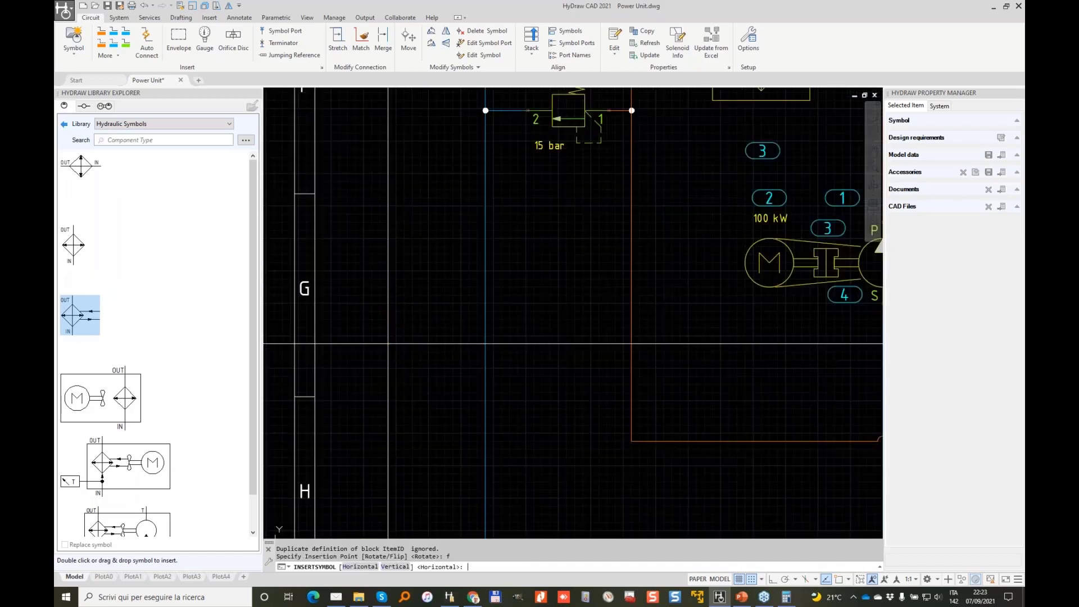
{"action": "key", "text": "Return"}
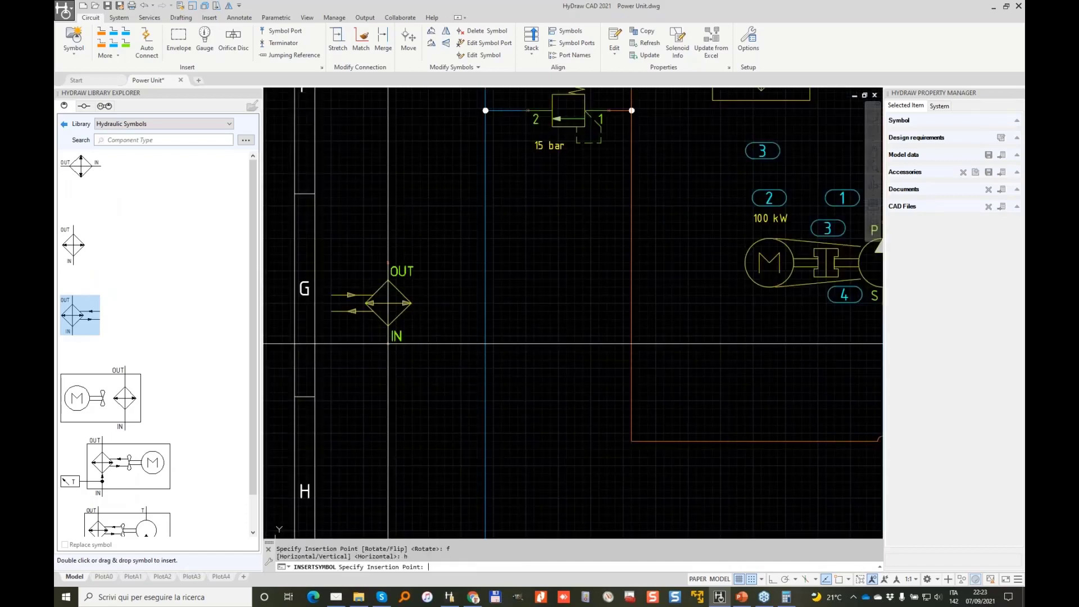
Try to flip the oil cooler symbol vertically as well during its placement.
{"action": "type", "text": "f"}
{"action": "key", "text": "Return"}
{"action": "type", "text": "v"}
{"action": "key", "text": "Return"}
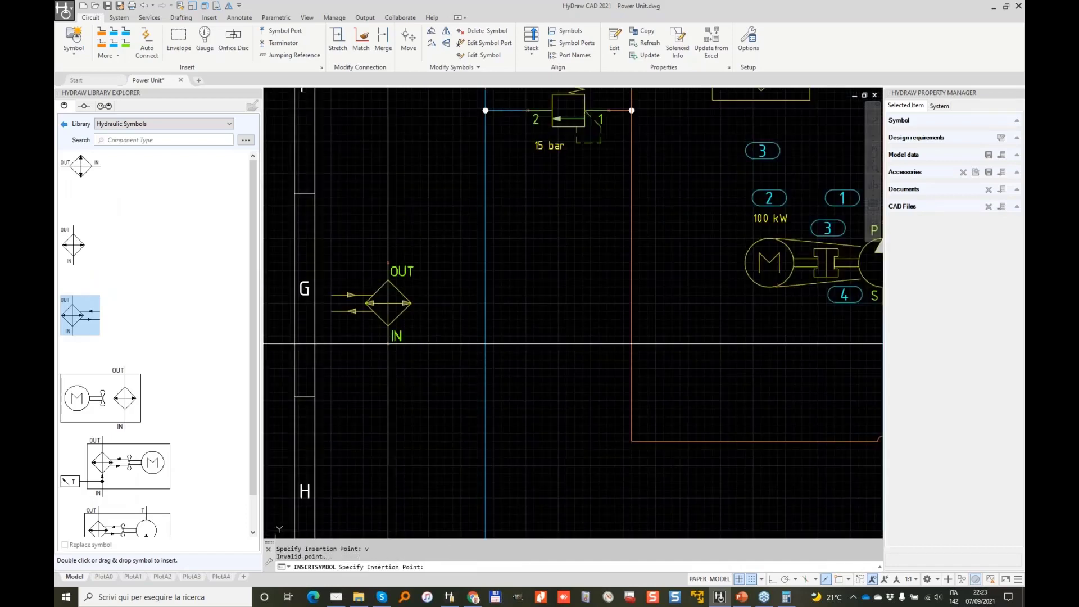
Place the oil cooler just left of the vertical reservoir line and flip it vertically so IN is above OUT.
{"action": "left_click", "coordinate": [429, 319]}
{"action": "right_click", "coordinate": [448, 281]}
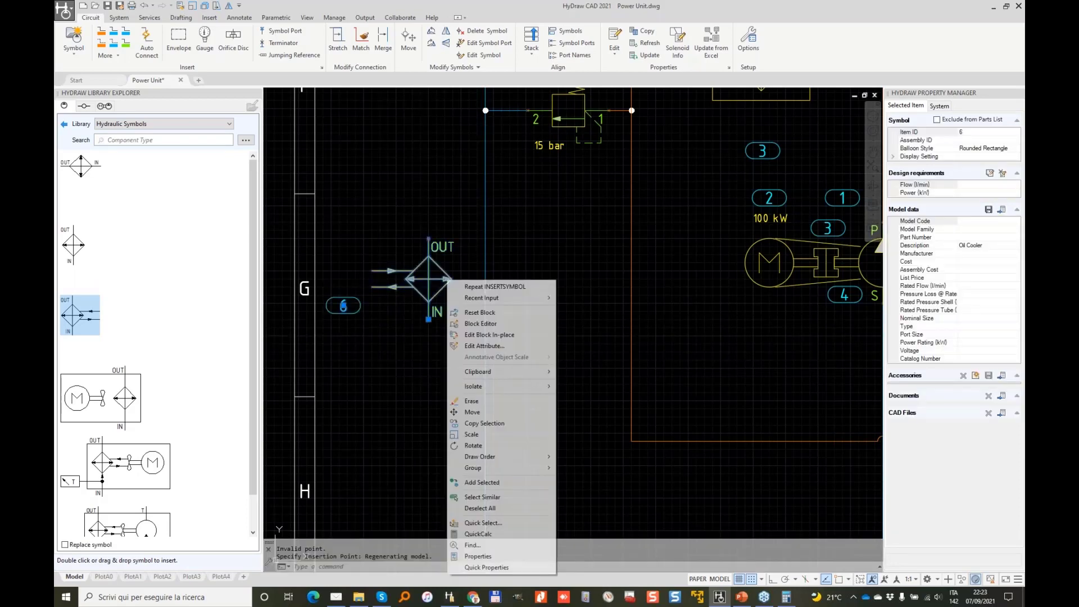
{"action": "key", "text": "Escape"}
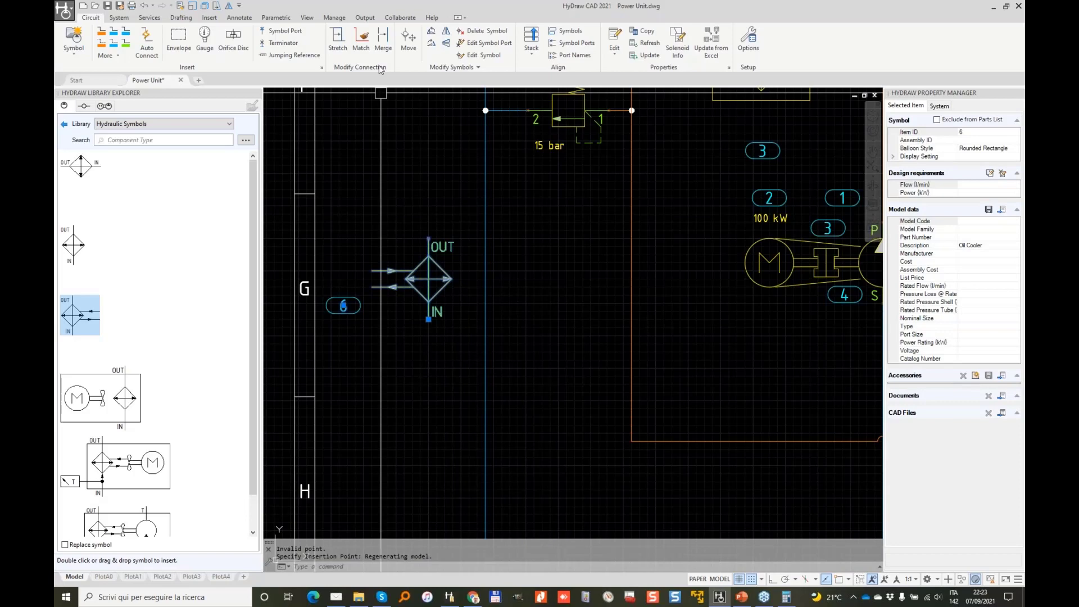
{"action": "left_click", "coordinate": [448, 48]}
Move the oil cooler by its IN port onto the vertical reservoir line below the relief valve.
{"action": "left_click", "coordinate": [429, 238]}
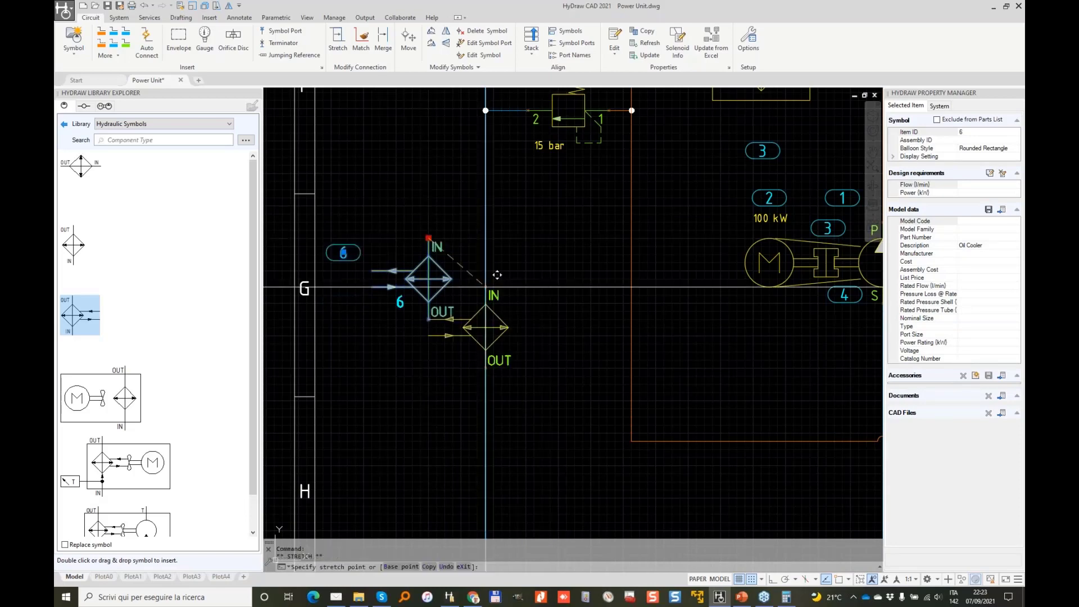
{"action": "left_click", "coordinate": [486, 279]}
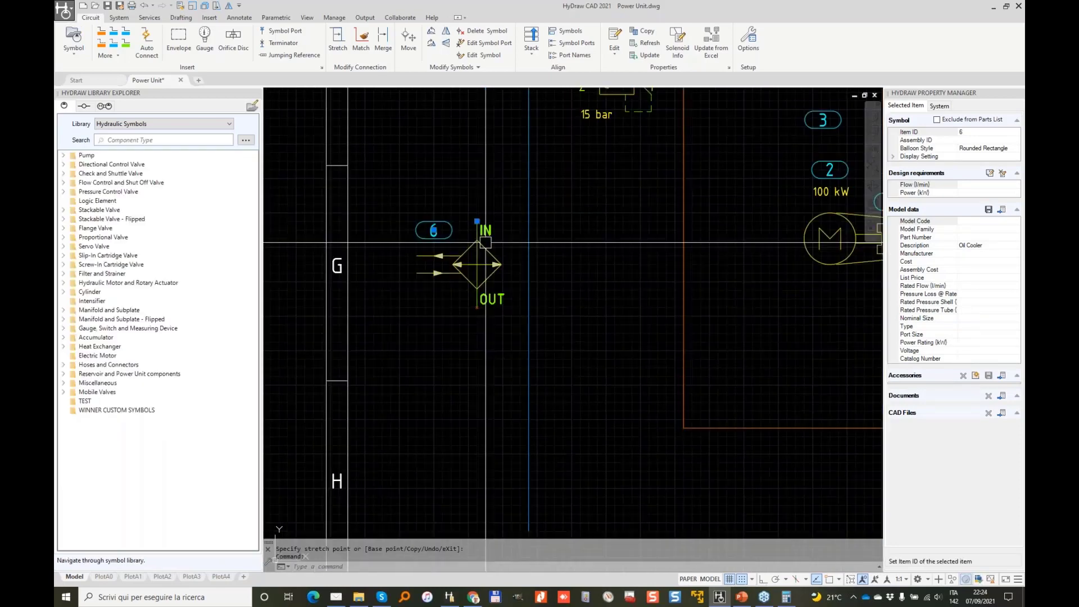
{"action": "left_click", "coordinate": [477, 221]}
{"action": "left_click", "coordinate": [528, 222]}
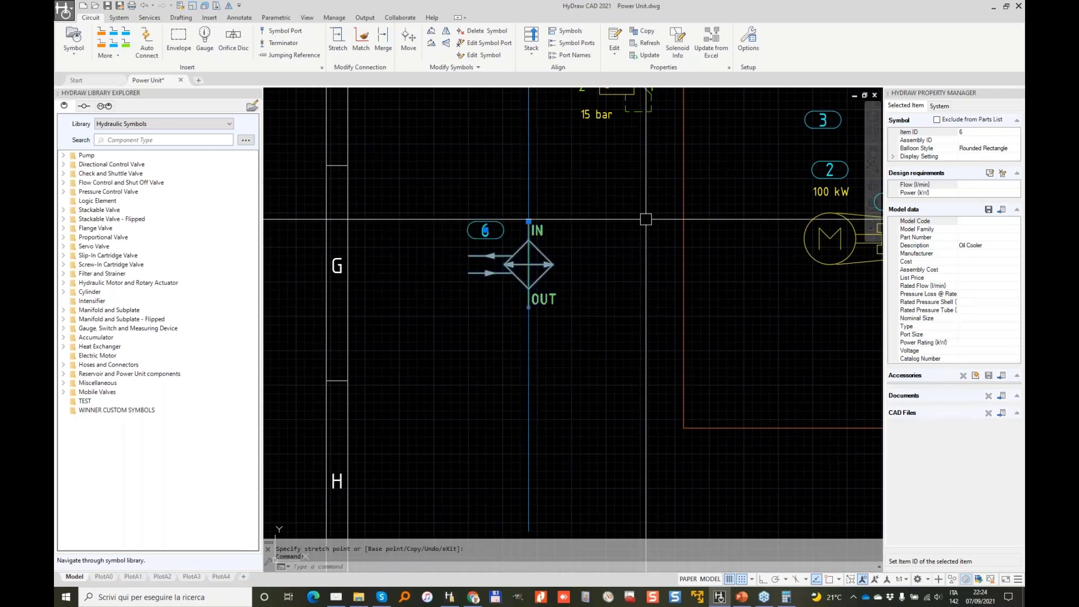
{"action": "key", "text": "Escape"}
Draw an open-topped tank outline about 230 wide with straight lines around the lower ends of the reservoir, suction and drain lines.
{"action": "scroll", "coordinate": [548, 212], "scroll_direction": "down", "scroll_amount": 3}
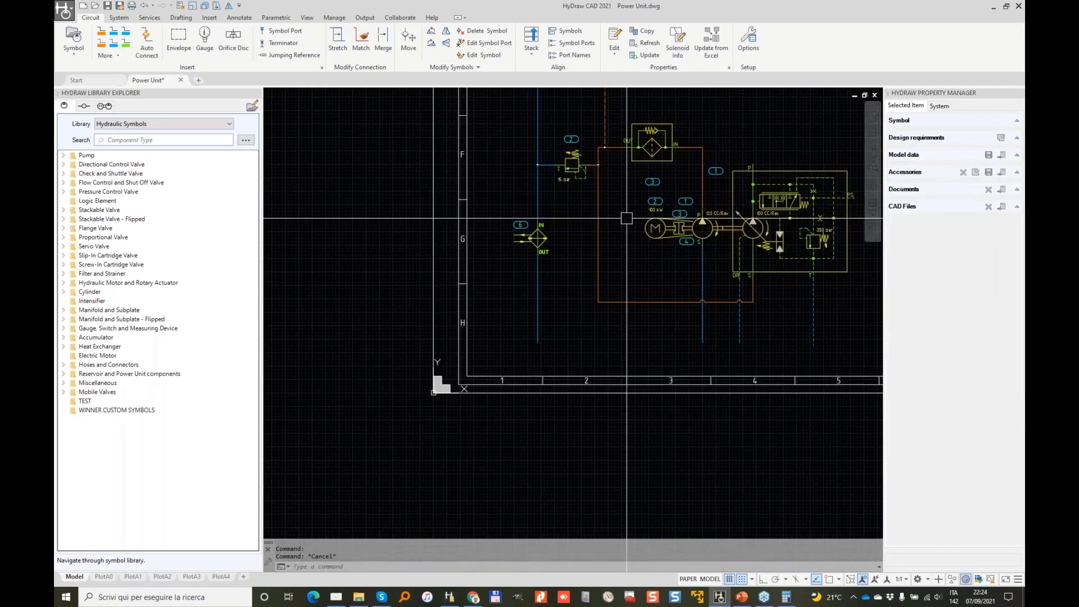
{"action": "middle_click_drag", "start_coordinate": [513, 229], "coordinate": [369, 272]}
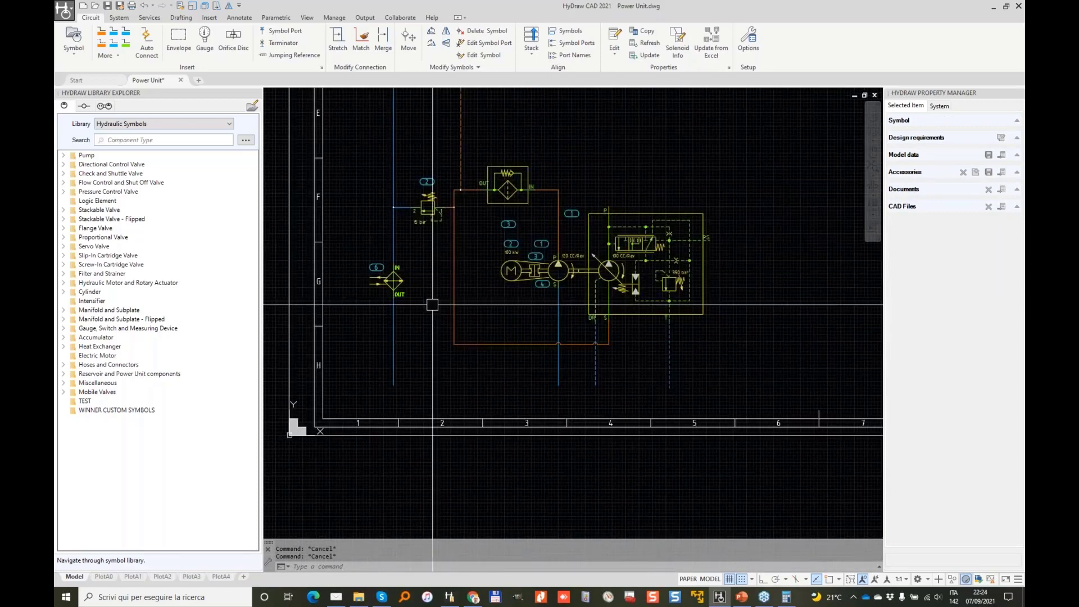
{"action": "left_click", "coordinate": [181, 17]}
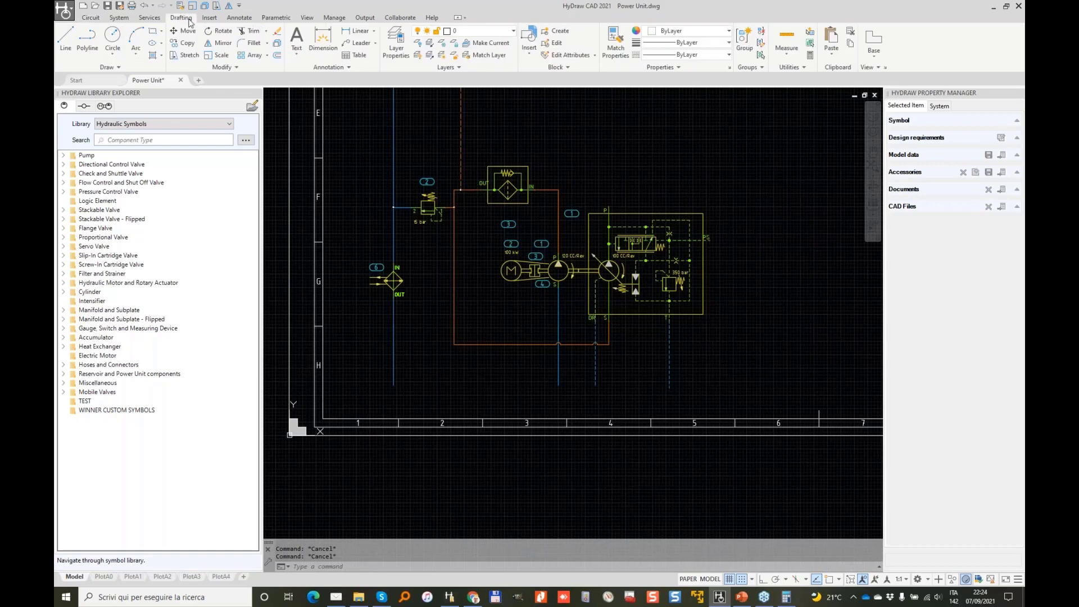
{"action": "left_click", "coordinate": [66, 38]}
{"action": "left_click", "coordinate": [357, 358]}
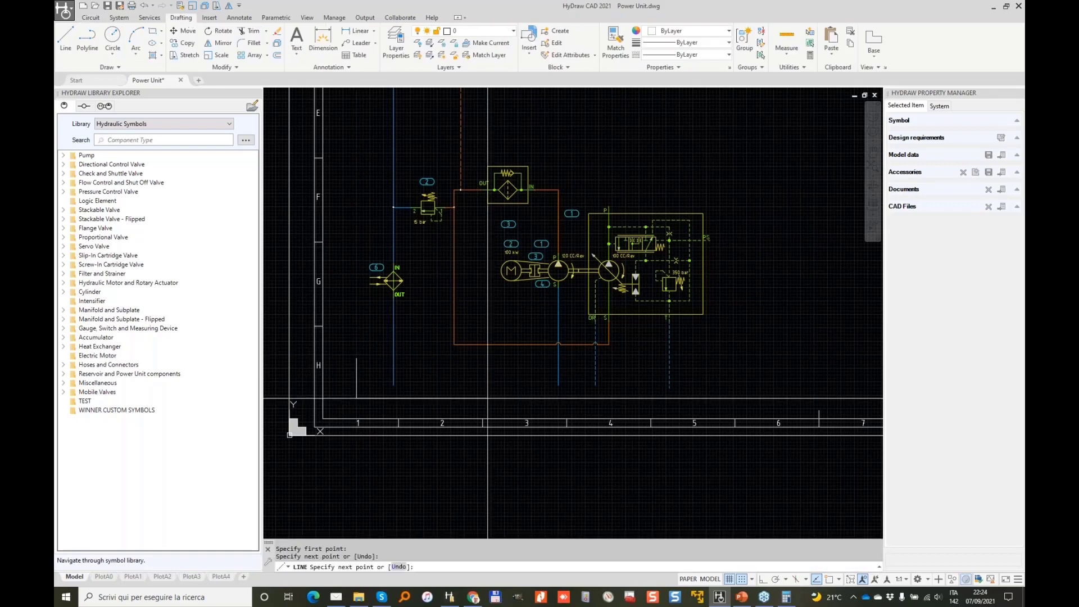
{"action": "left_click", "coordinate": [356, 397]}
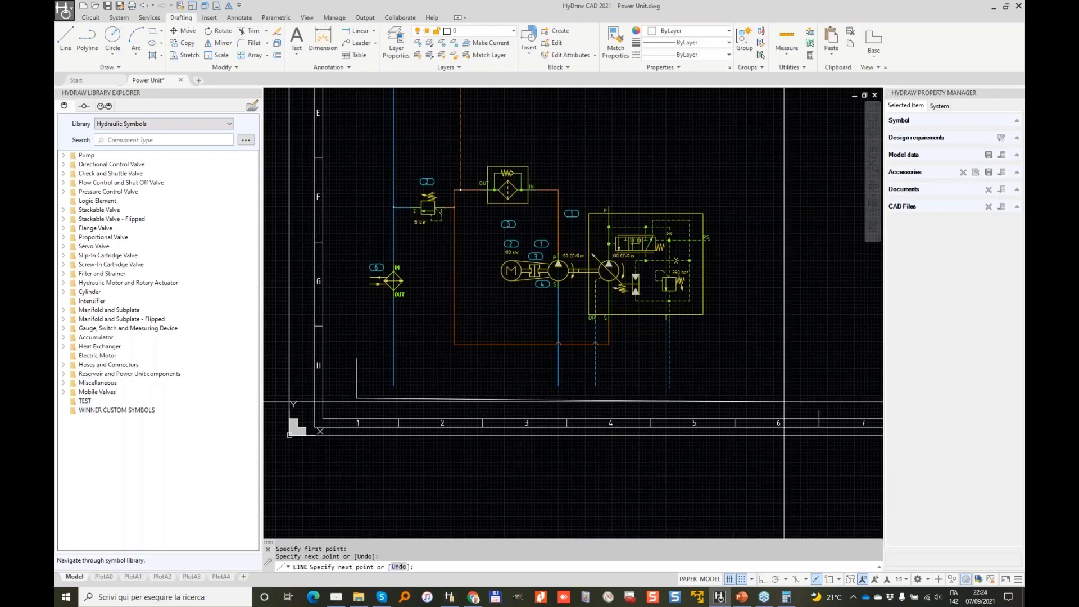
{"action": "key", "text": "F8"}
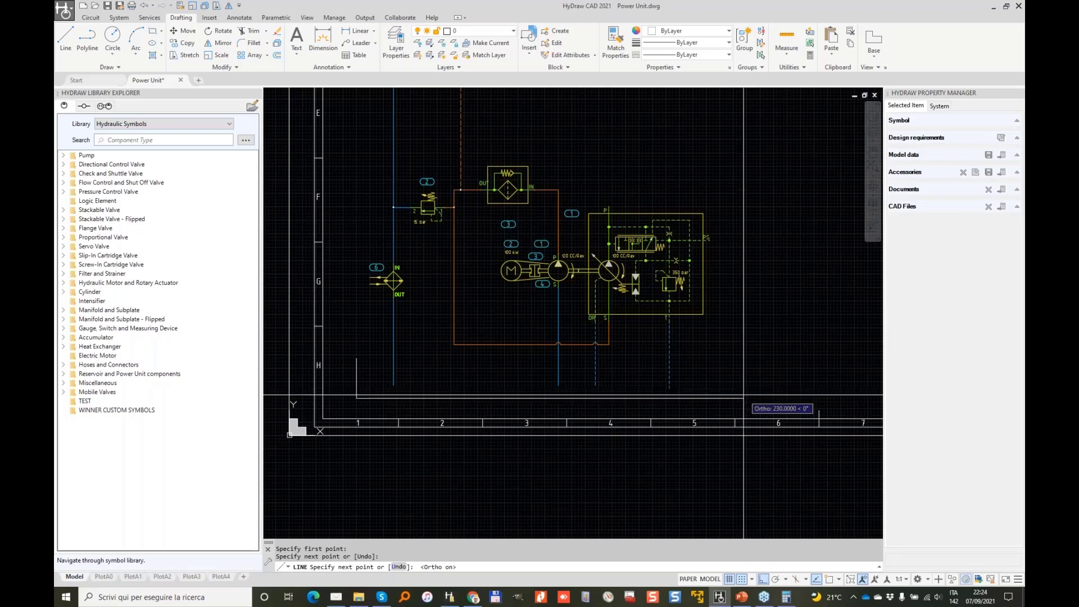
{"action": "left_click", "coordinate": [743, 395]}
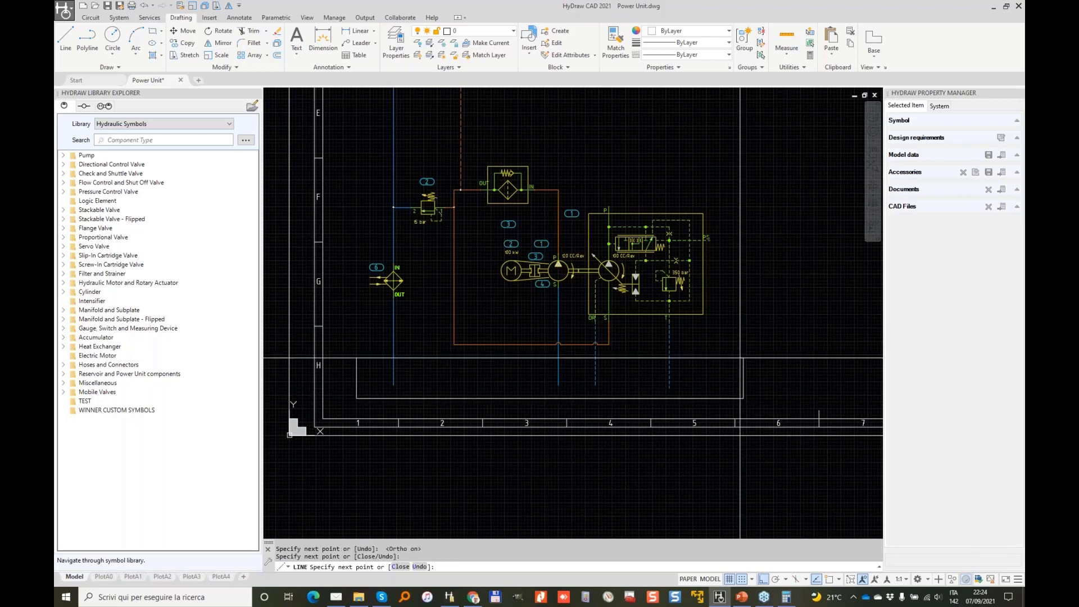
{"action": "left_click", "coordinate": [740, 358]}
{"action": "key", "text": "Return"}
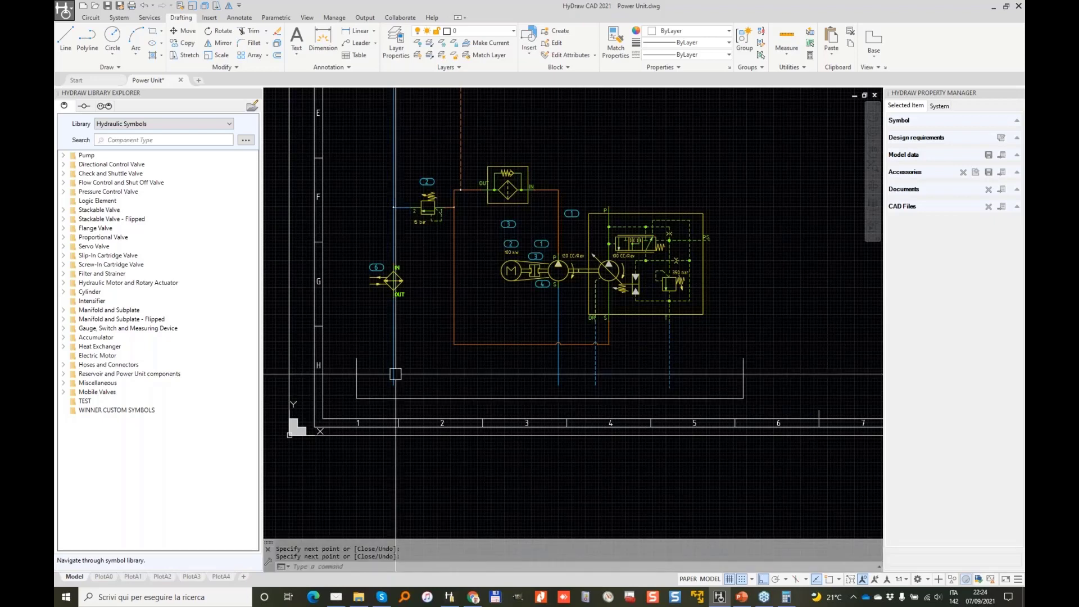
Assign the three lines of the tank outline to the ISO_LIN_UNI layer.
{"action": "left_click", "coordinate": [344, 357]}
{"action": "left_click", "coordinate": [756, 408]}
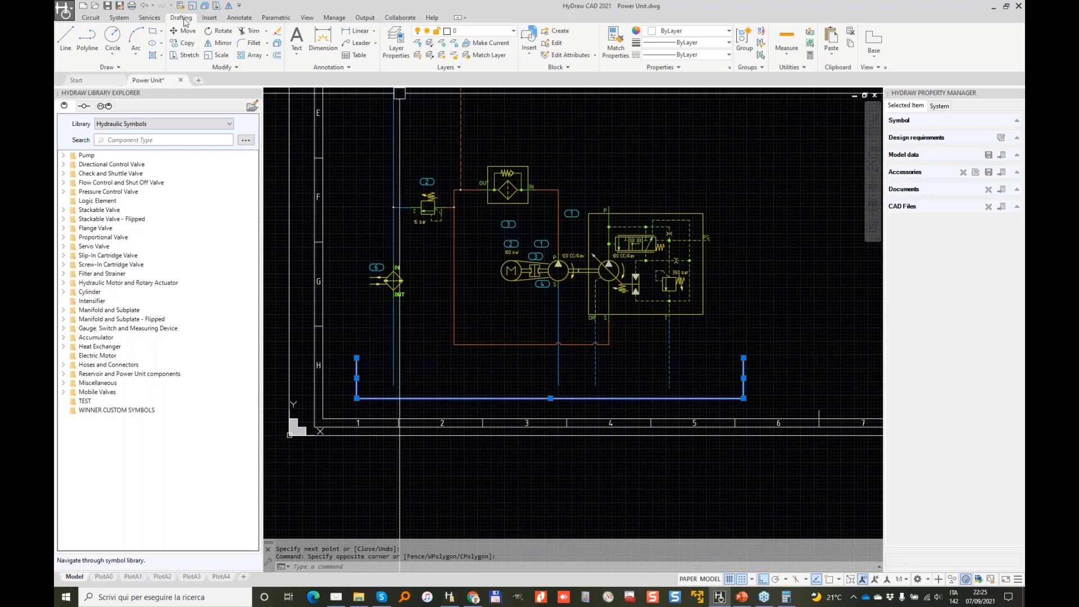
{"action": "left_click", "coordinate": [474, 30]}
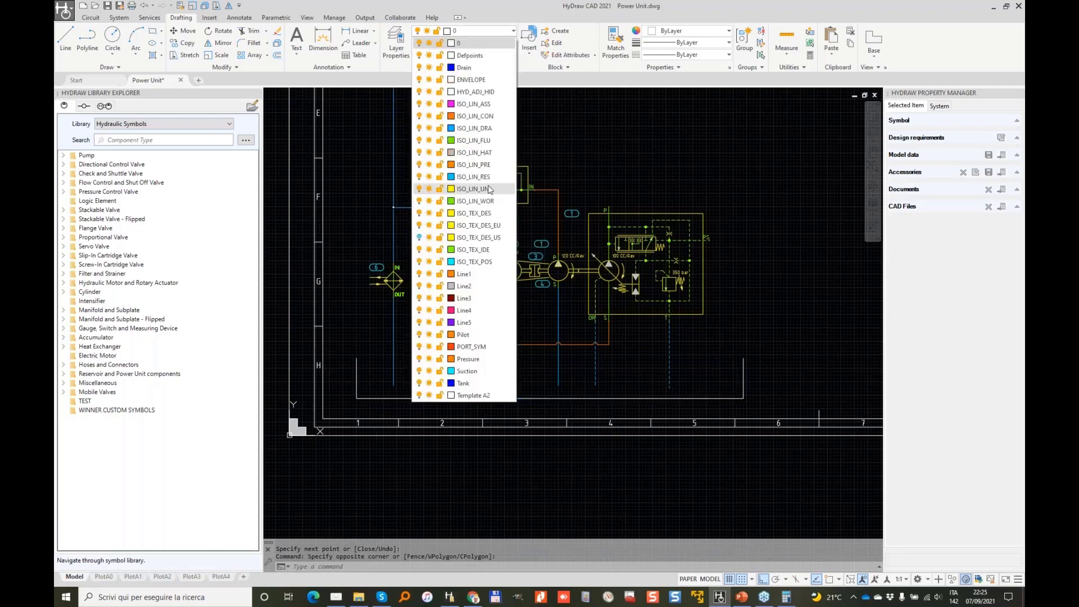
{"action": "left_click", "coordinate": [490, 189]}
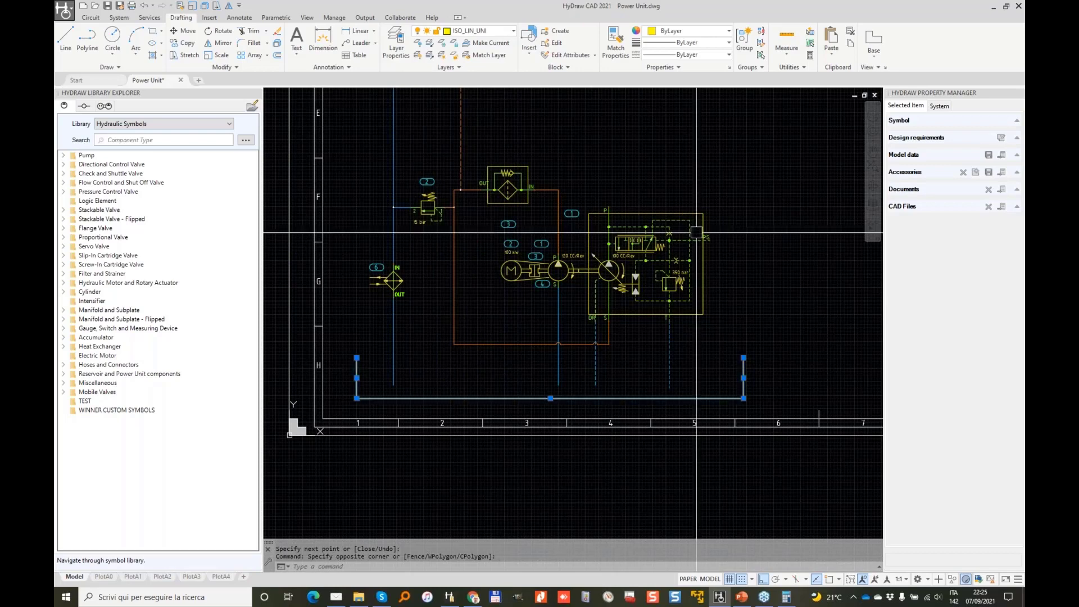
{"action": "key", "text": "Escape"}
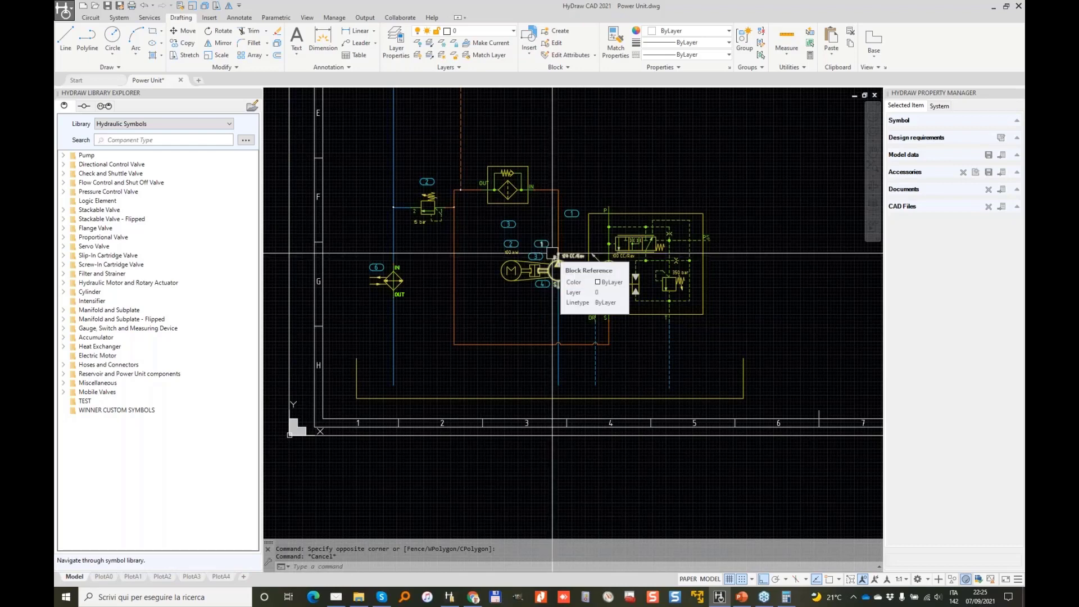
Convert the three tank outline lines into a hydraulic Reservoir component, with the outline's lower-left corner as insertion point.
{"action": "left_click", "coordinate": [120, 18]}
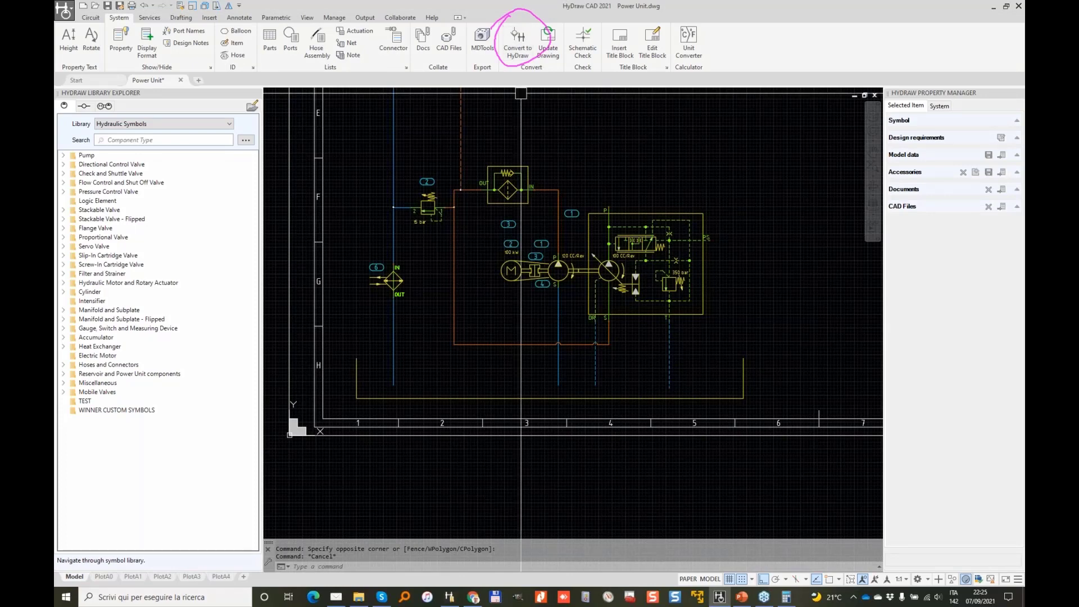
{"action": "left_click", "coordinate": [517, 38]}
{"action": "left_click", "coordinate": [927, 183]}
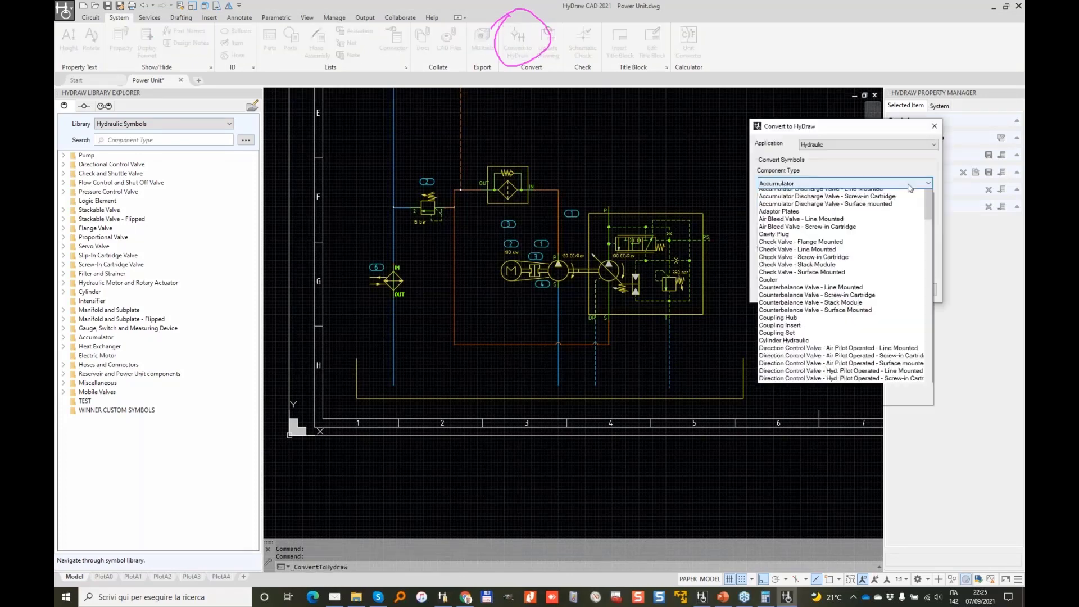
{"action": "left_click_drag", "start_coordinate": [926, 208], "coordinate": [928, 339]}
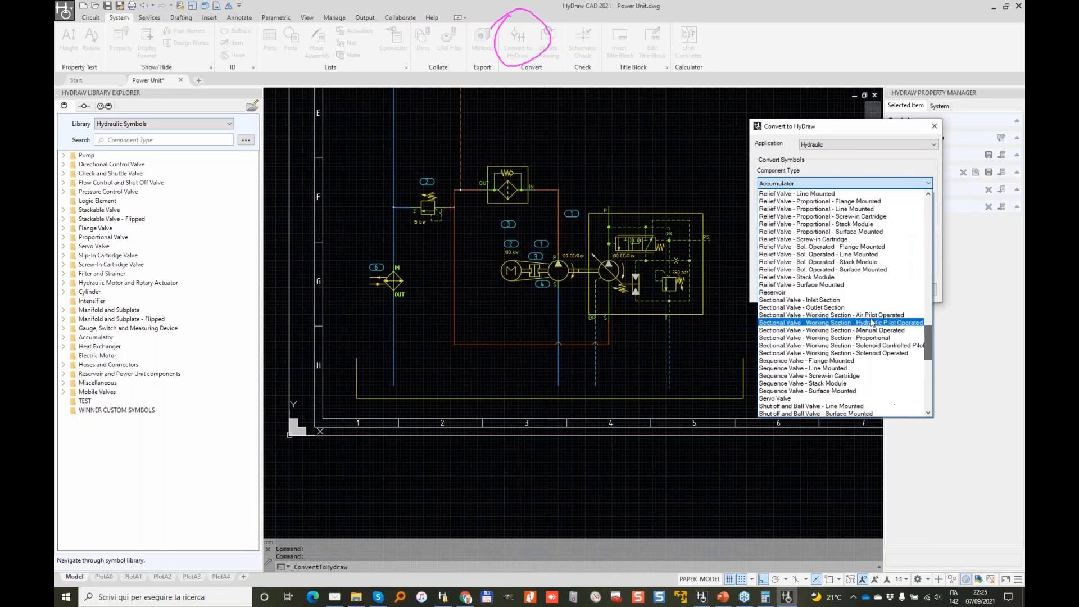
{"action": "left_click", "coordinate": [777, 293]}
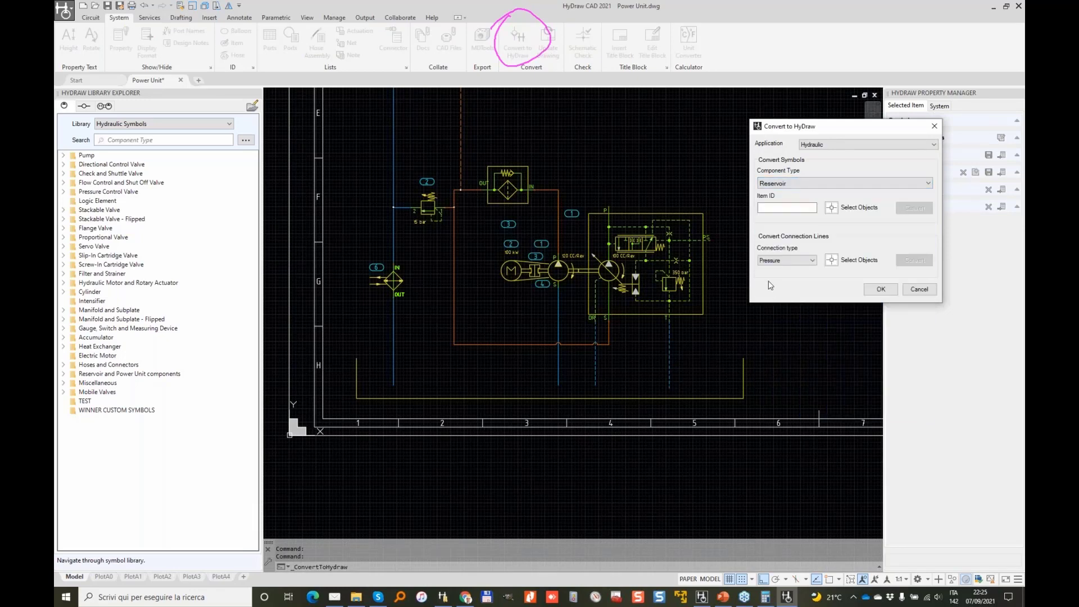
{"action": "left_click", "coordinate": [832, 208]}
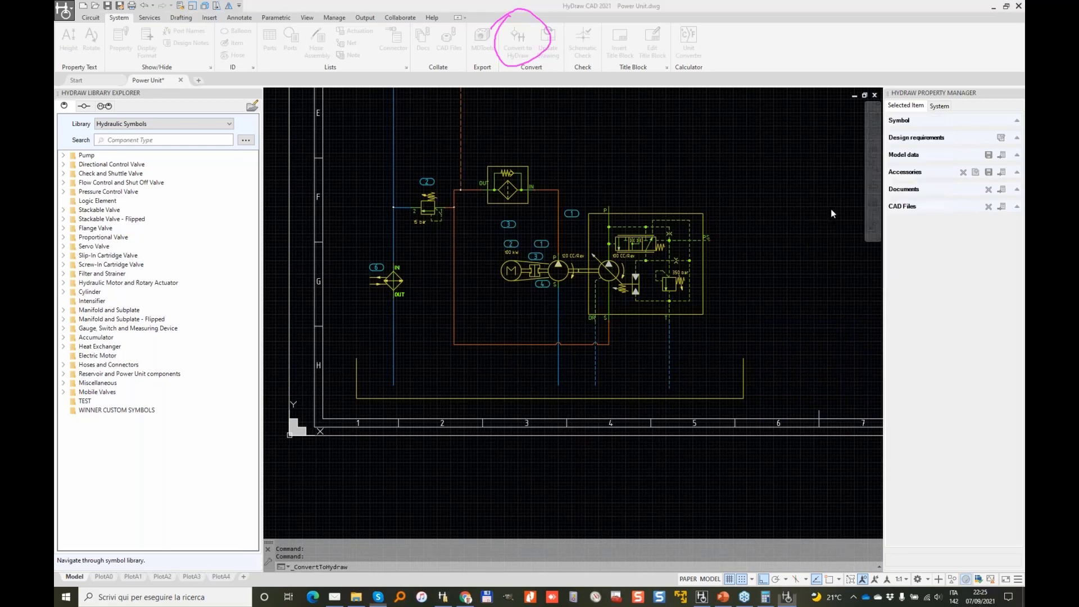
{"action": "left_click", "coordinate": [348, 349]}
{"action": "left_click", "coordinate": [768, 406]}
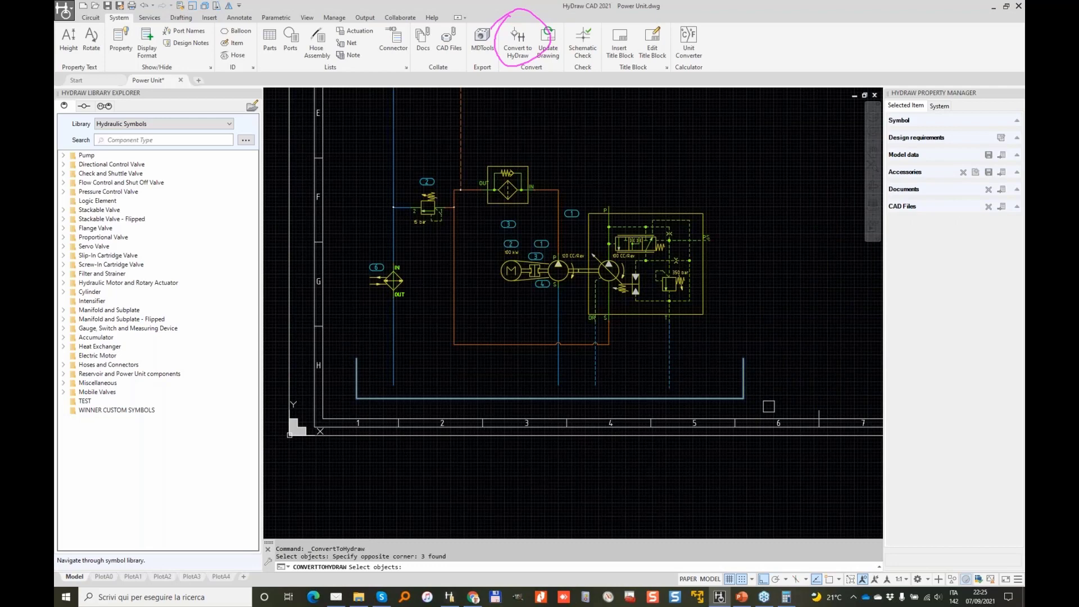
{"action": "key", "text": "Return"}
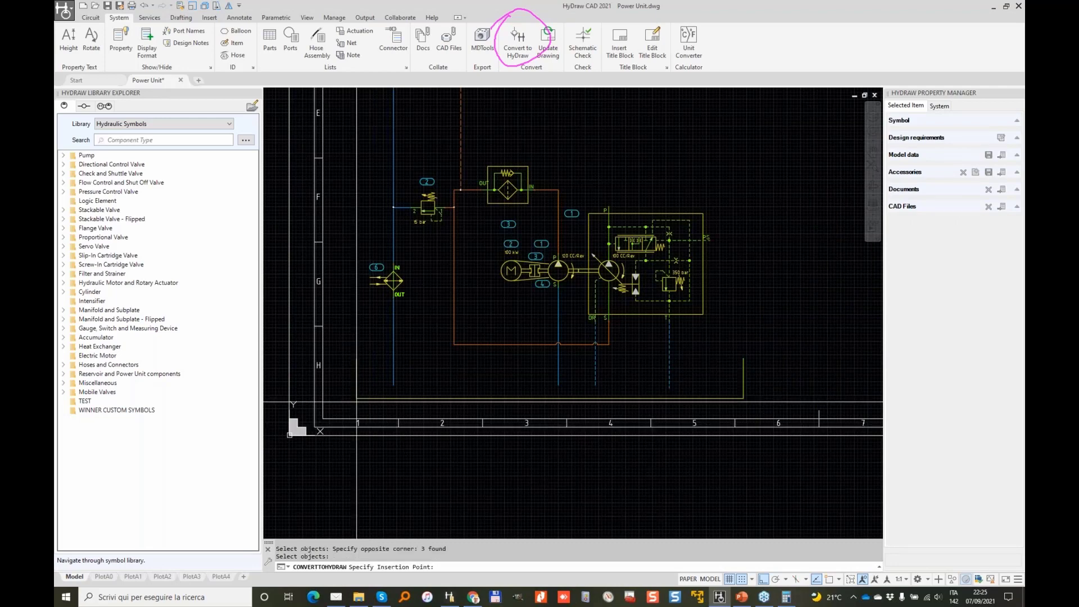
{"action": "key", "text": "F3"}
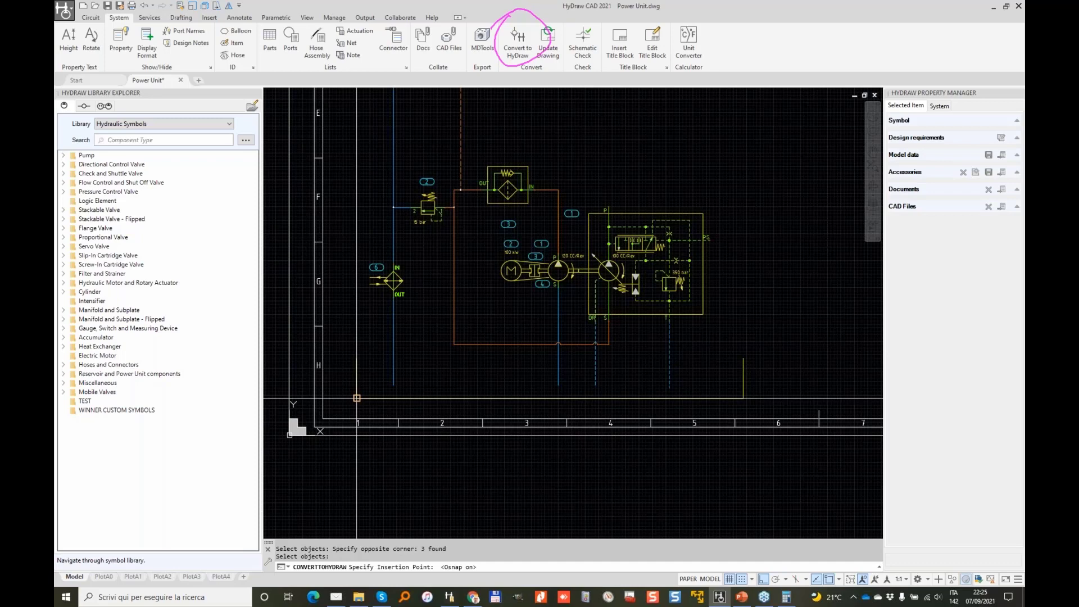
{"action": "left_click", "coordinate": [357, 397]}
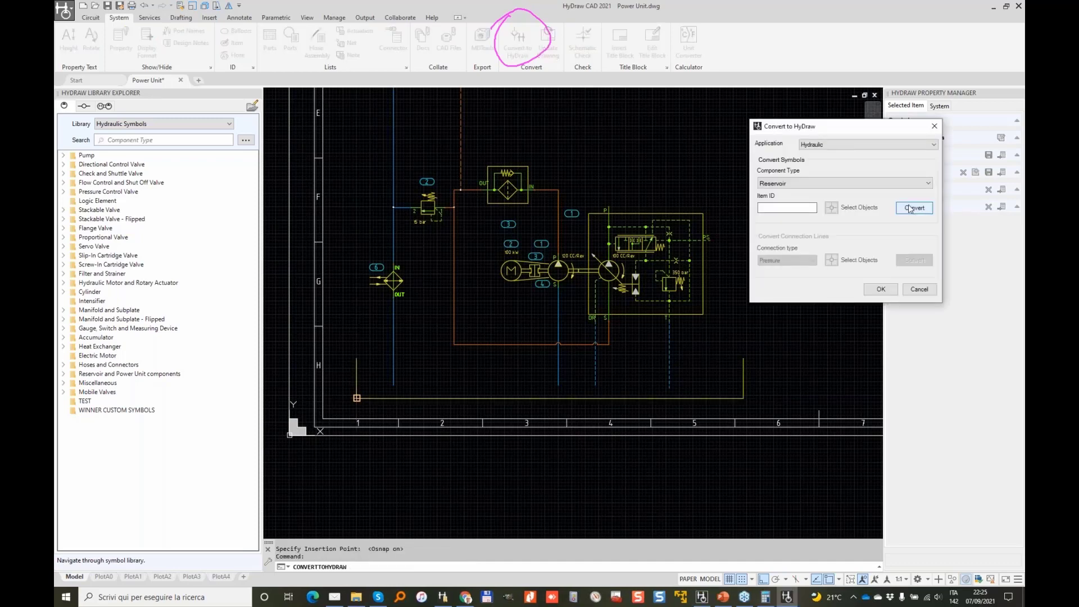
{"action": "left_click", "coordinate": [910, 209]}
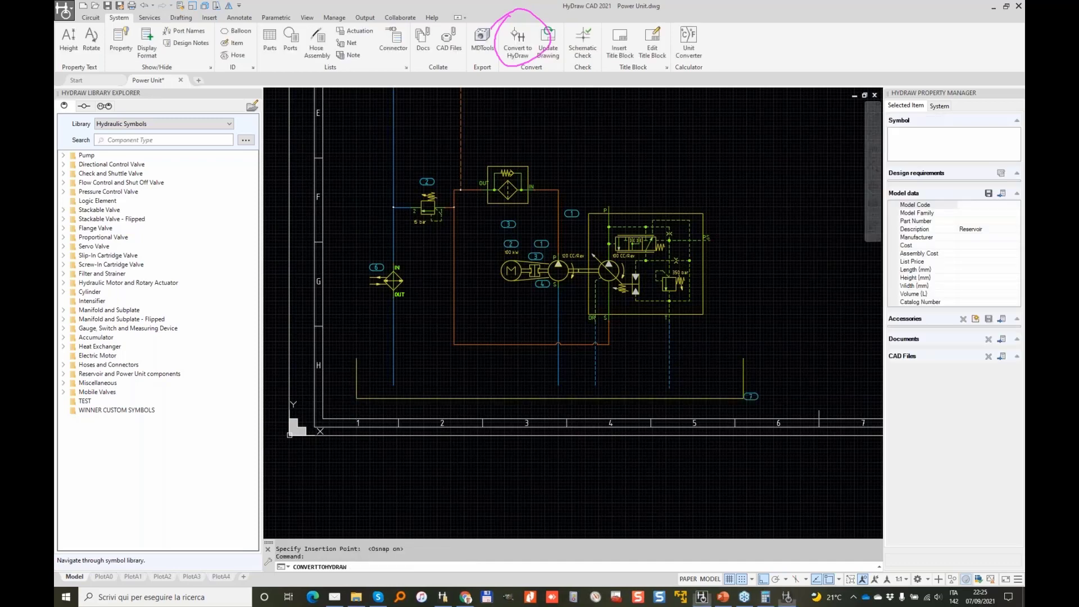
Move the reservoir's item balloon to the inside of the tank outline, beside the upper end of its left wall.
{"action": "scroll", "coordinate": [750, 393], "scroll_direction": "up", "scroll_amount": 4}
{"action": "left_click", "coordinate": [751, 396]}
{"action": "left_click", "coordinate": [752, 409]}
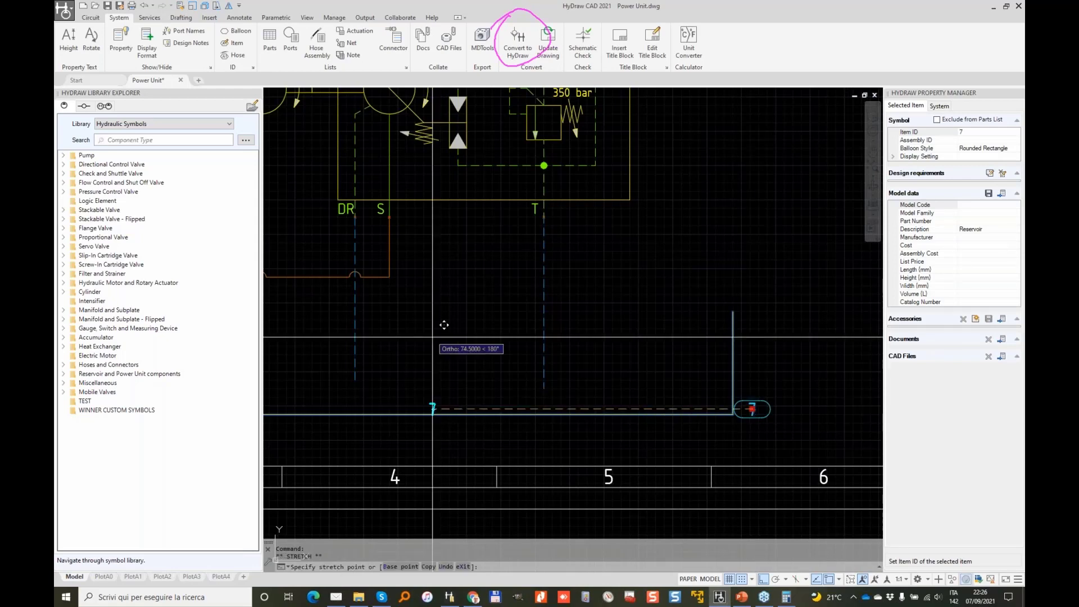
{"action": "middle_click_drag", "start_coordinate": [319, 346], "coordinate": [631, 371]}
{"action": "middle_click_drag", "start_coordinate": [315, 357], "coordinate": [624, 341]}
{"action": "key", "text": "F8"}
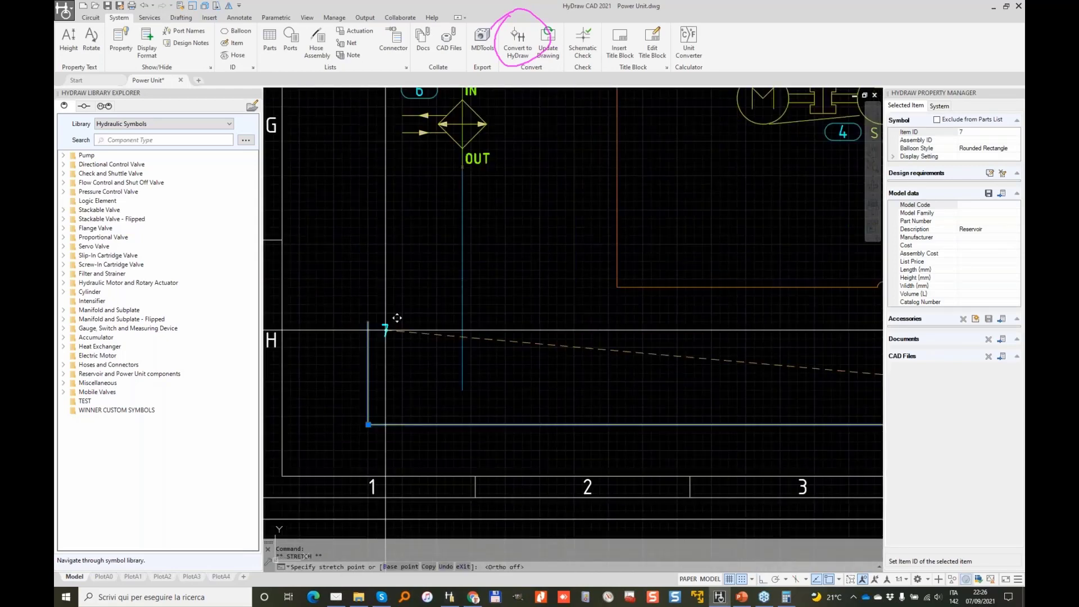
{"action": "left_click", "coordinate": [396, 317]}
{"action": "scroll", "coordinate": [458, 268], "scroll_direction": "down", "scroll_amount": 4}
{"action": "key", "text": "Escape"}
{"action": "key", "text": "Escape"}
Start an advanced component search on FluidPowerTools.com and restrict the manufacturer to Bosch Rexroth.
{"action": "middle_click_drag", "start_coordinate": [714, 95], "coordinate": [631, 241]}
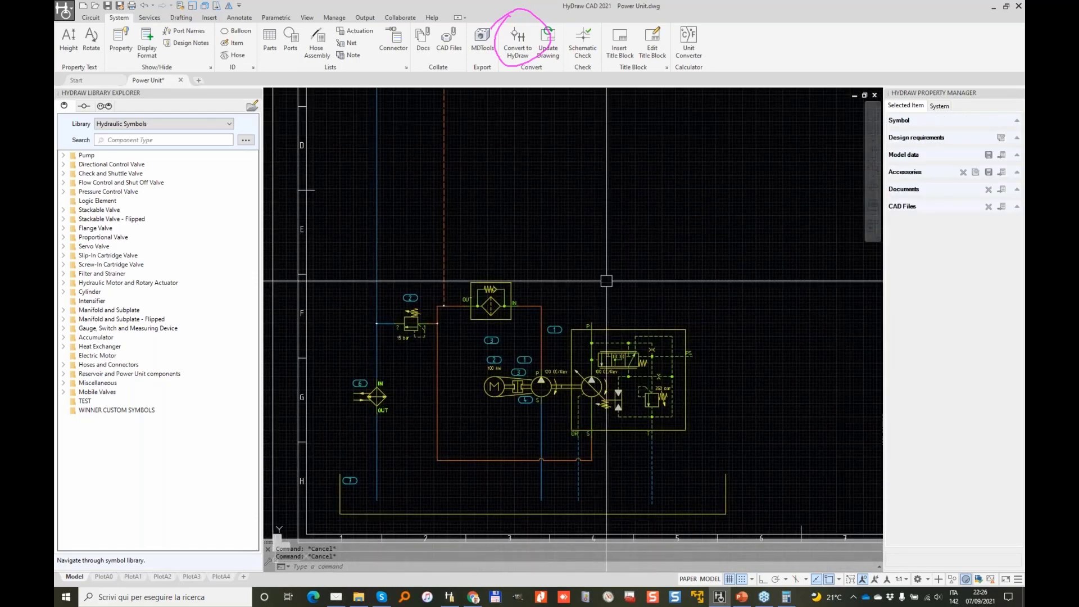
{"action": "scroll", "coordinate": [606, 281], "scroll_direction": "up", "scroll_amount": 2}
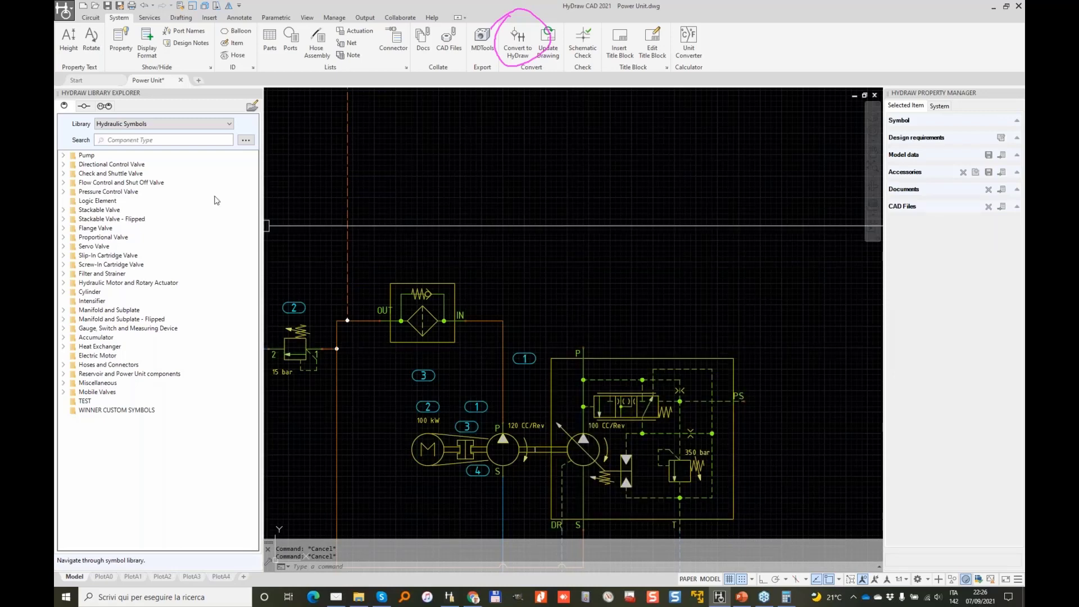
{"action": "left_click", "coordinate": [245, 141]}
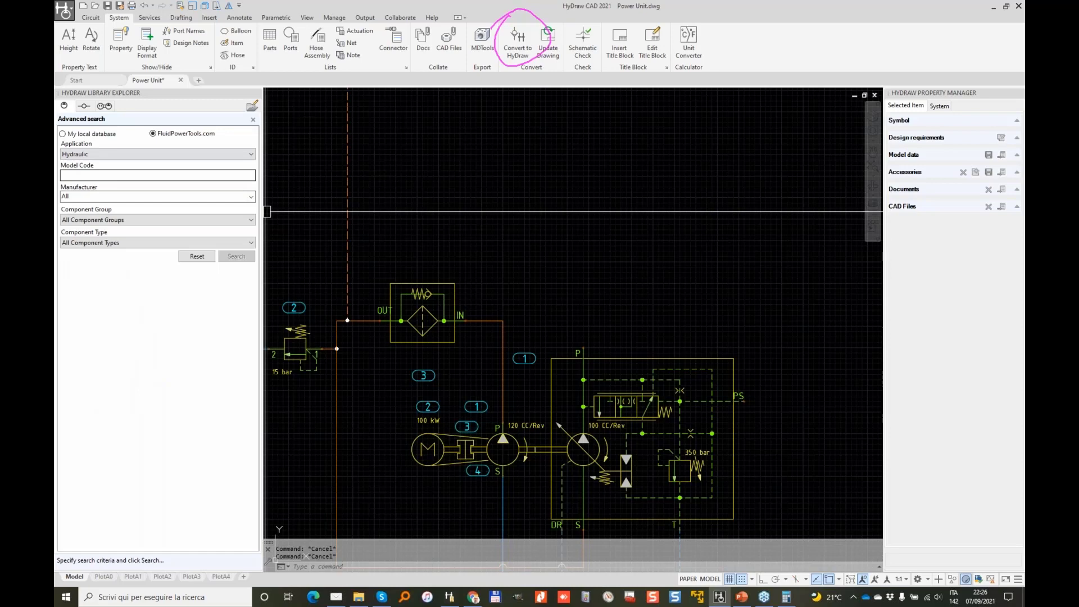
{"action": "left_click", "coordinate": [251, 197]}
{"action": "left_click", "coordinate": [65, 210]}
{"action": "mouse_move", "coordinate": [251, 224]}
{"action": "left_mouse_down"}
{"action": "mouse_move", "coordinate": [270, 310]}
{"action": "mouse_move", "coordinate": [251, 309]}
{"action": "mouse_move", "coordinate": [251, 236]}
{"action": "left_mouse_up"}
{"action": "left_click", "coordinate": [74, 247]}
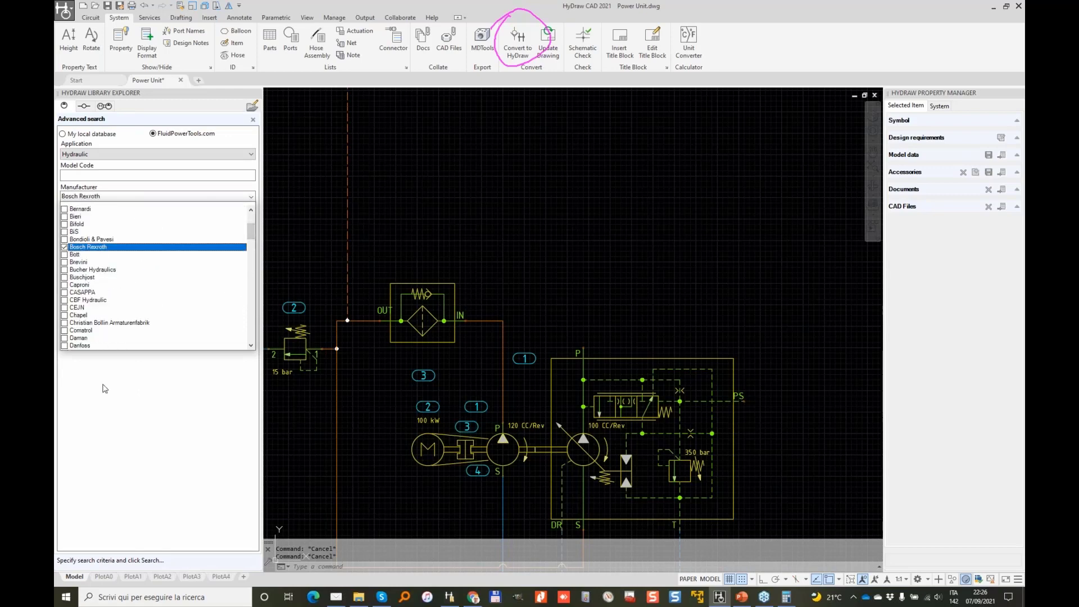
Search for component type Check Valve - Screw-in Cartridge with a rated flow of at least 160 l/min.
{"action": "left_click", "coordinate": [146, 246]}
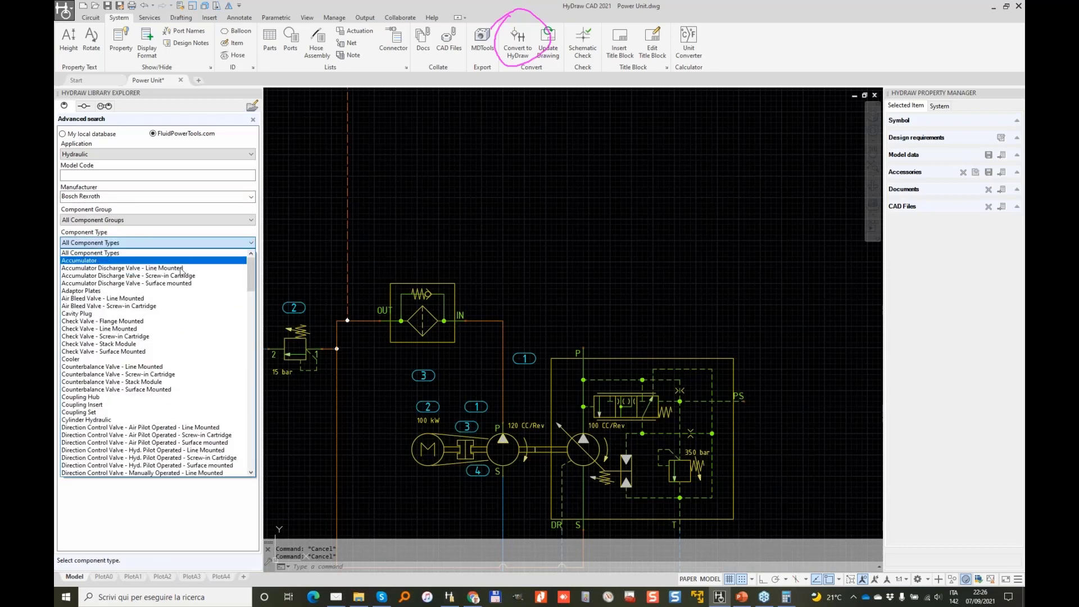
{"action": "left_click", "coordinate": [138, 337]}
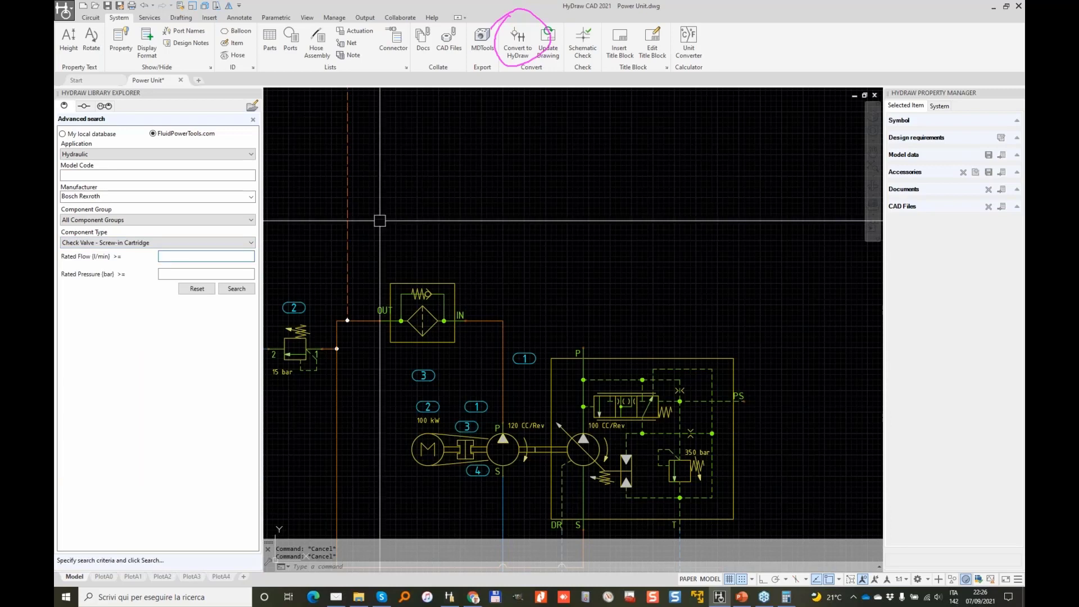
{"action": "left_click", "coordinate": [213, 256]}
{"action": "type", "text": "160"}
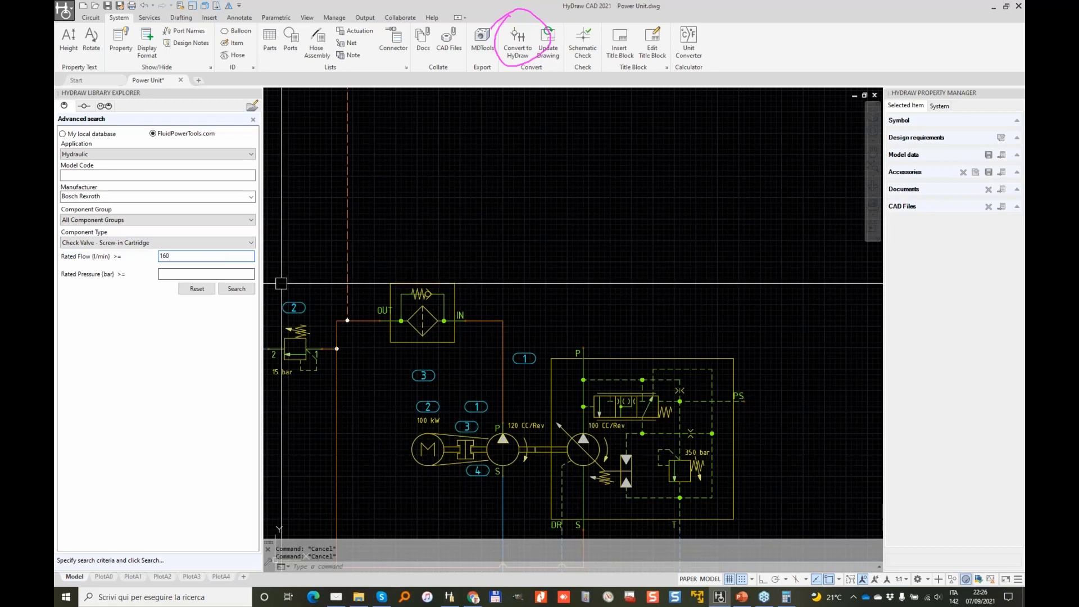
{"action": "left_click", "coordinate": [236, 288]}
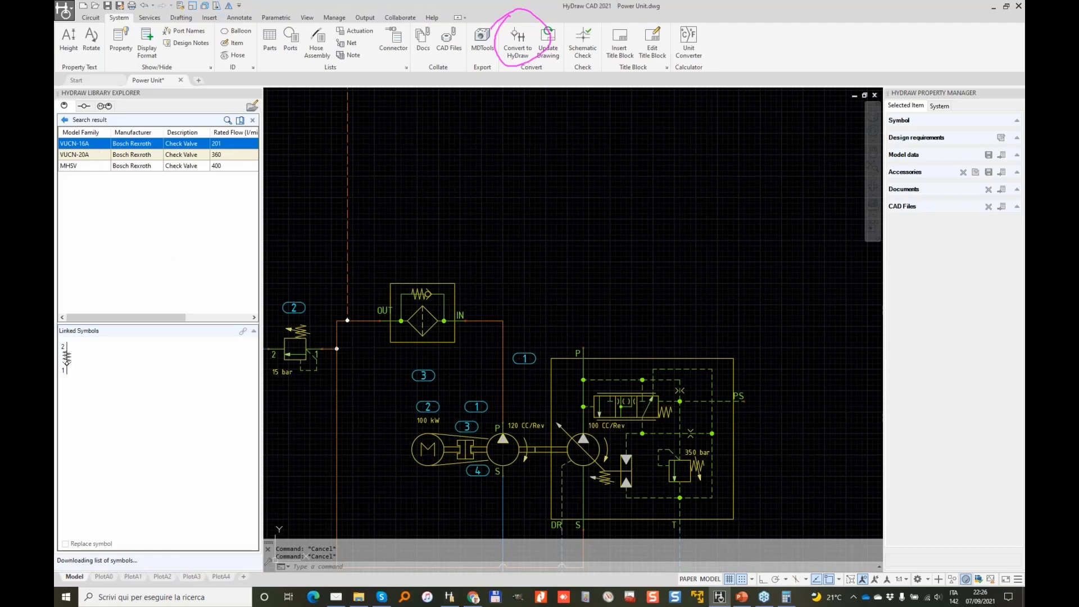
Insert the linked symbol of the VUCN-20A check valve directly above the P port of the variable pump.
{"action": "left_click", "coordinate": [108, 157]}
{"action": "left_click", "coordinate": [67, 361]}
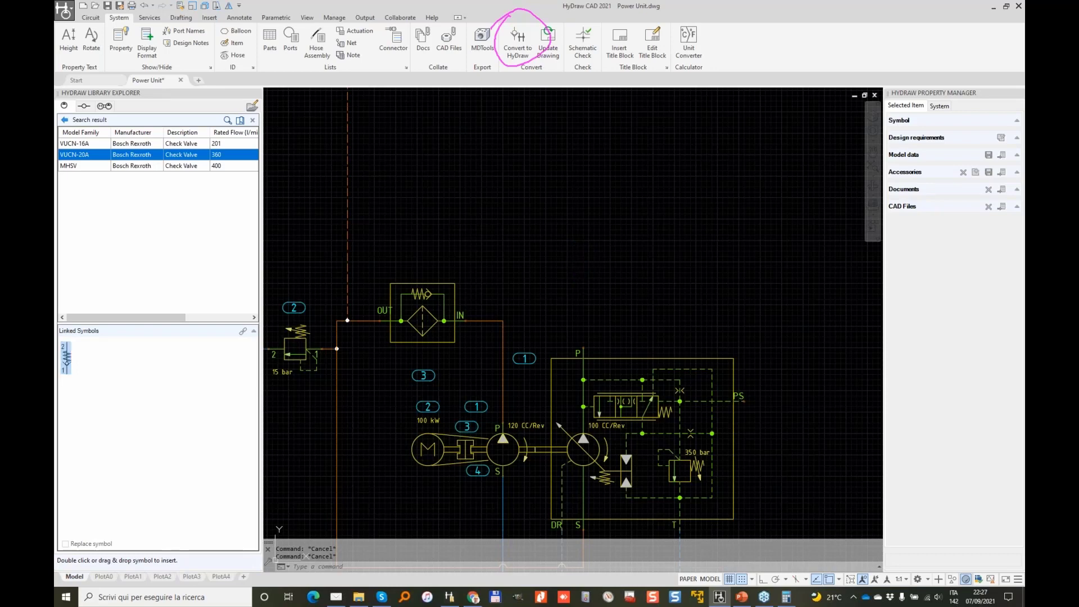
{"action": "left_click_drag", "start_coordinate": [66, 358], "coordinate": [578, 266]}
{"action": "left_click", "coordinate": [584, 256]}
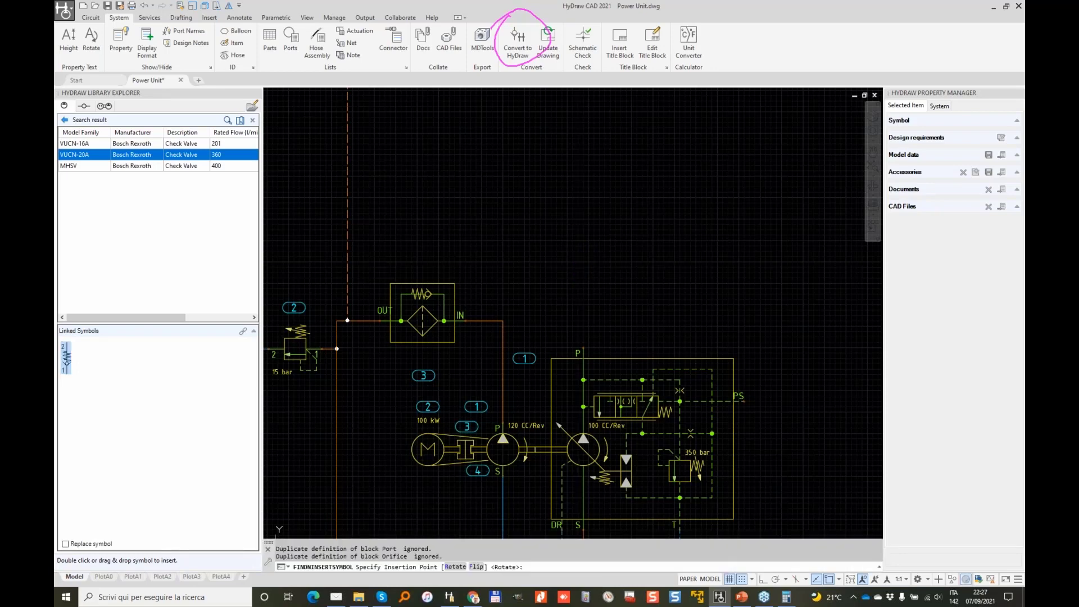
Draw a pressure line from the variable pump's P port up to port 1 of the check valve.
{"action": "left_click", "coordinate": [92, 18]}
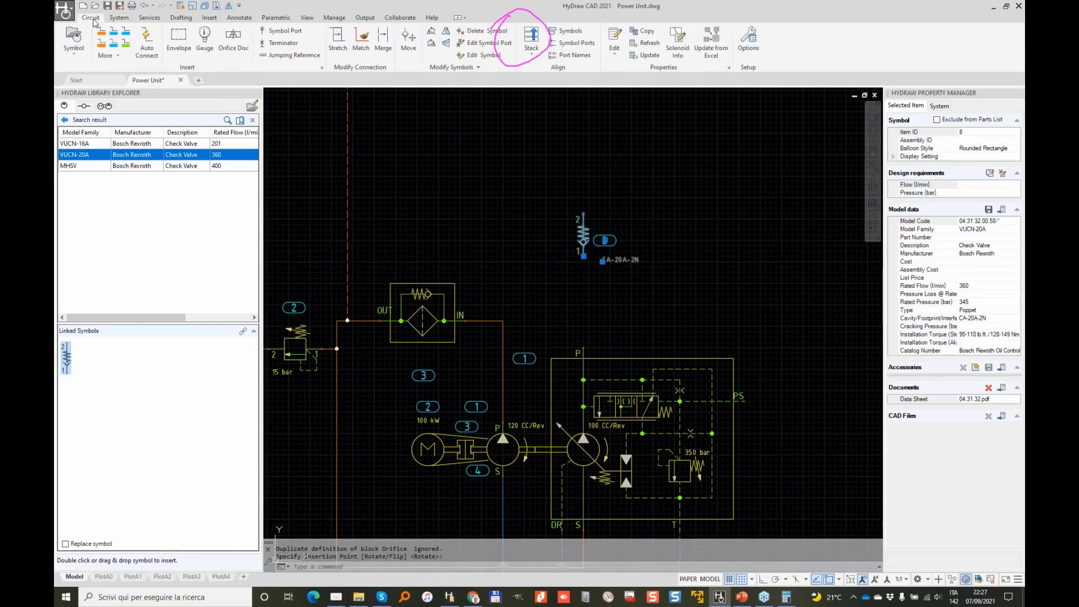
{"action": "key", "text": "Escape"}
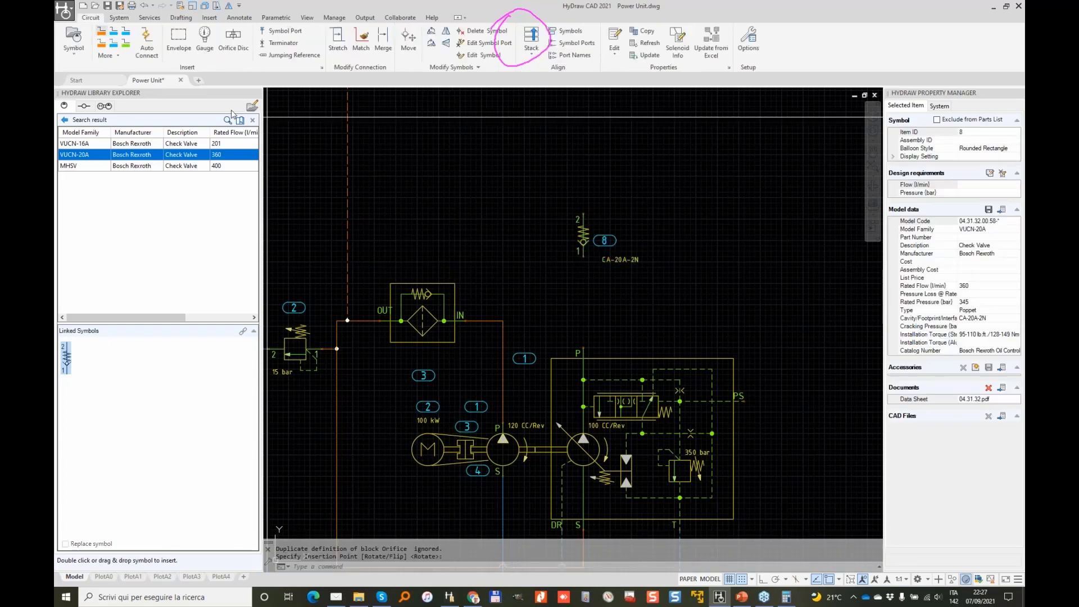
{"action": "left_click", "coordinate": [584, 347]}
{"action": "left_click", "coordinate": [583, 252]}
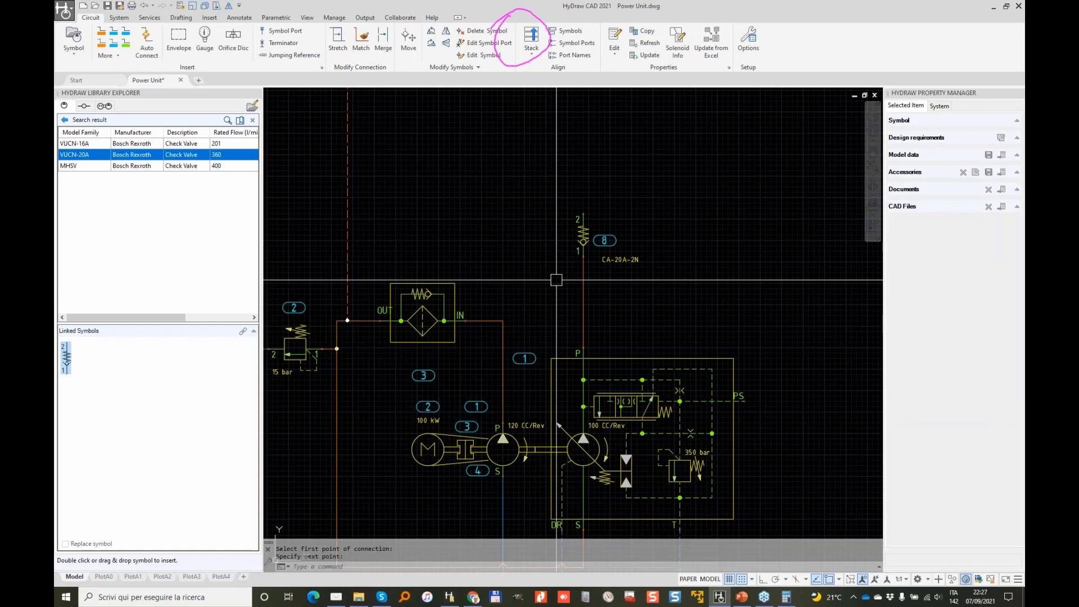
{"action": "scroll", "coordinate": [627, 262], "scroll_direction": "down", "scroll_amount": 2}
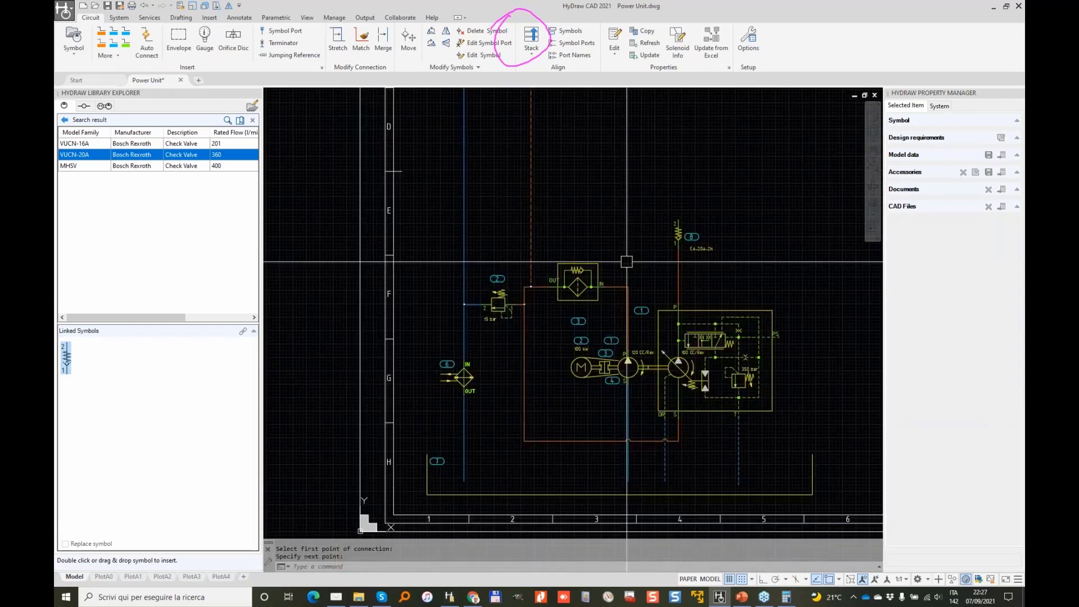
{"action": "scroll", "coordinate": [579, 217], "scroll_direction": "down", "scroll_amount": 2}
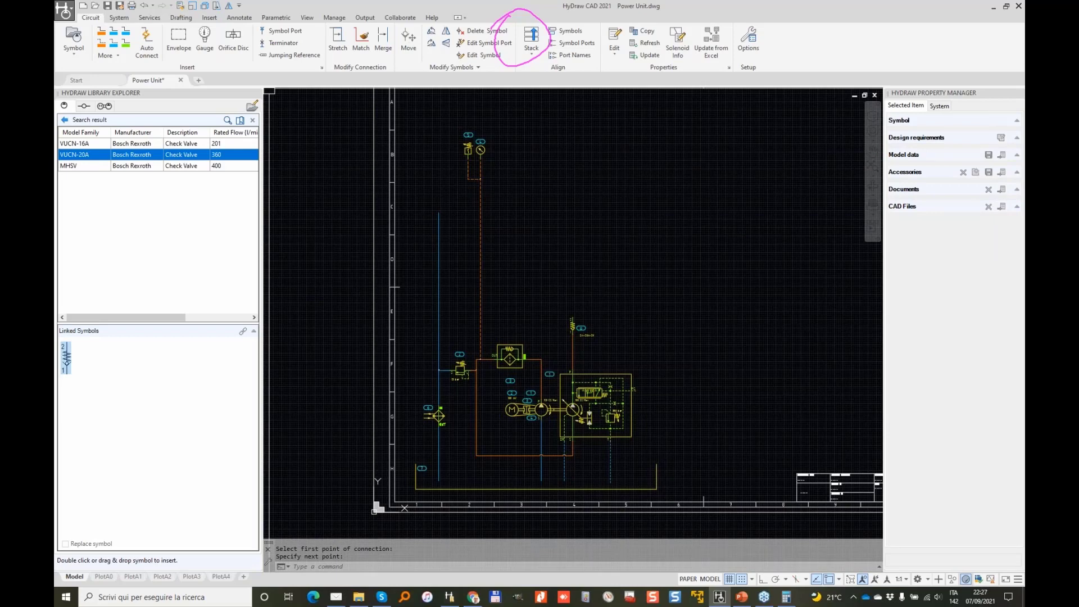
{"action": "mouse_move", "coordinate": [417, 181]}
{"action": "left_mouse_down"}
{"action": "mouse_move", "coordinate": [426, 320]}
{"action": "mouse_move", "coordinate": [671, 361]}
{"action": "mouse_move", "coordinate": [835, 171]}
{"action": "mouse_move", "coordinate": [401, 158]}
{"action": "left_mouse_up"}
{"action": "mouse_move", "coordinate": [463, 374]}
{"action": "left_mouse_down"}
{"action": "mouse_move", "coordinate": [457, 324]}
{"action": "mouse_move", "coordinate": [516, 325]}
{"action": "mouse_move", "coordinate": [521, 305]}
{"action": "left_mouse_up"}
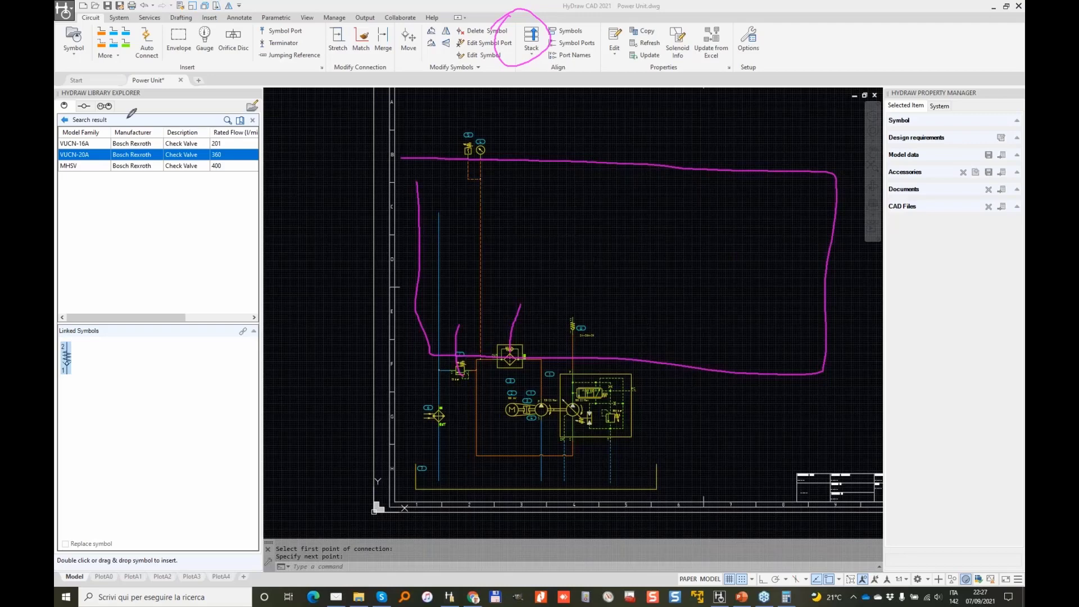
{"action": "key", "text": "Escape"}
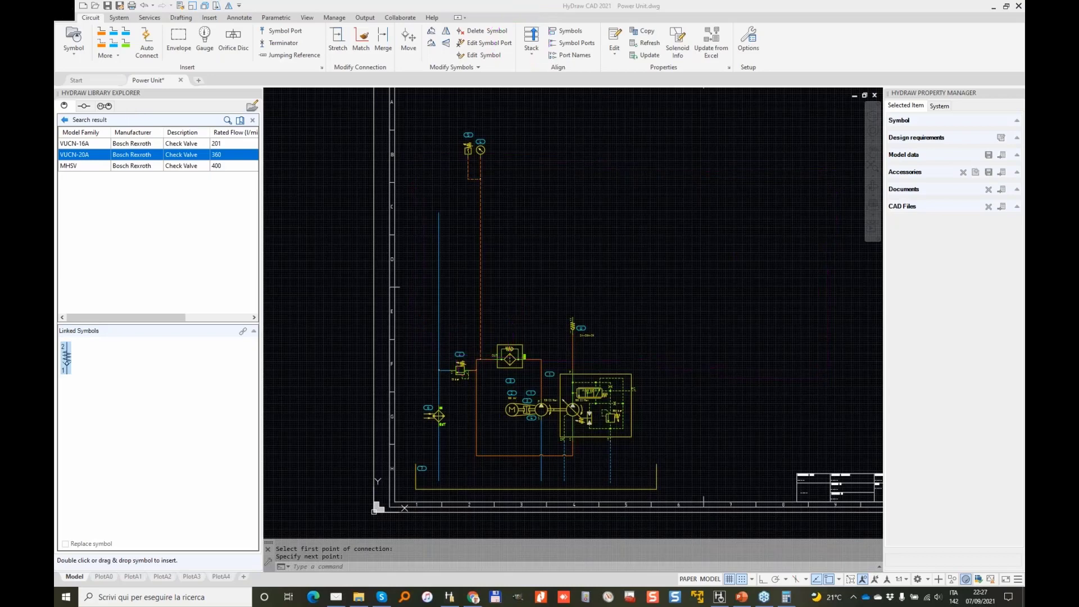
{"action": "key", "text": "Escape"}
Stretch the filter and its connected lines straight upward to leave more room above the pumps and relief valve.
{"action": "scroll", "coordinate": [494, 307], "scroll_direction": "up", "scroll_amount": 4}
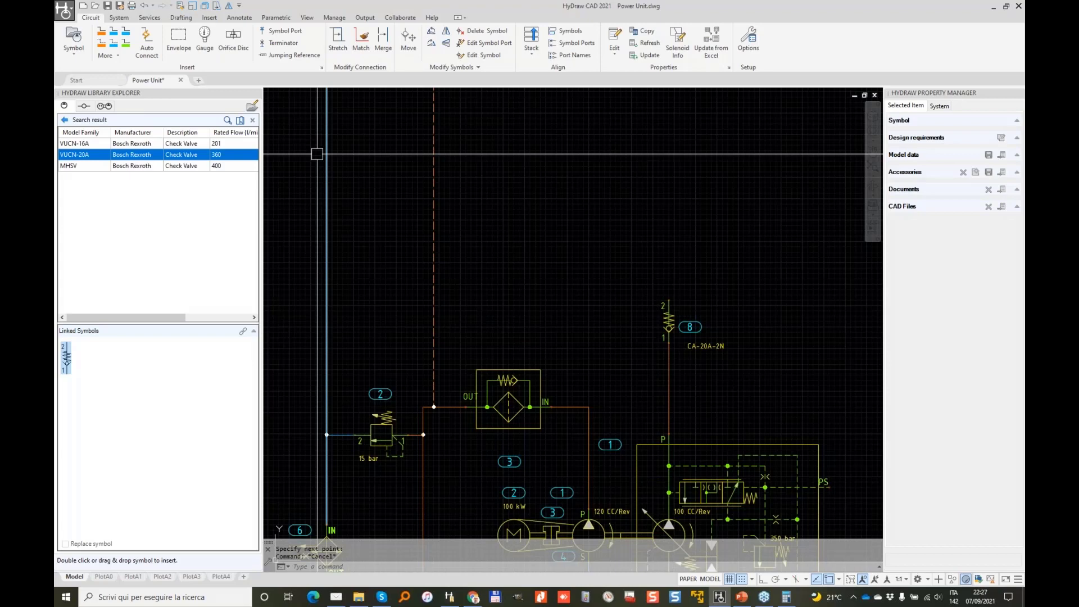
{"action": "left_click", "coordinate": [217, 7]}
{"action": "left_click", "coordinate": [559, 356]}
{"action": "left_click", "coordinate": [415, 431]}
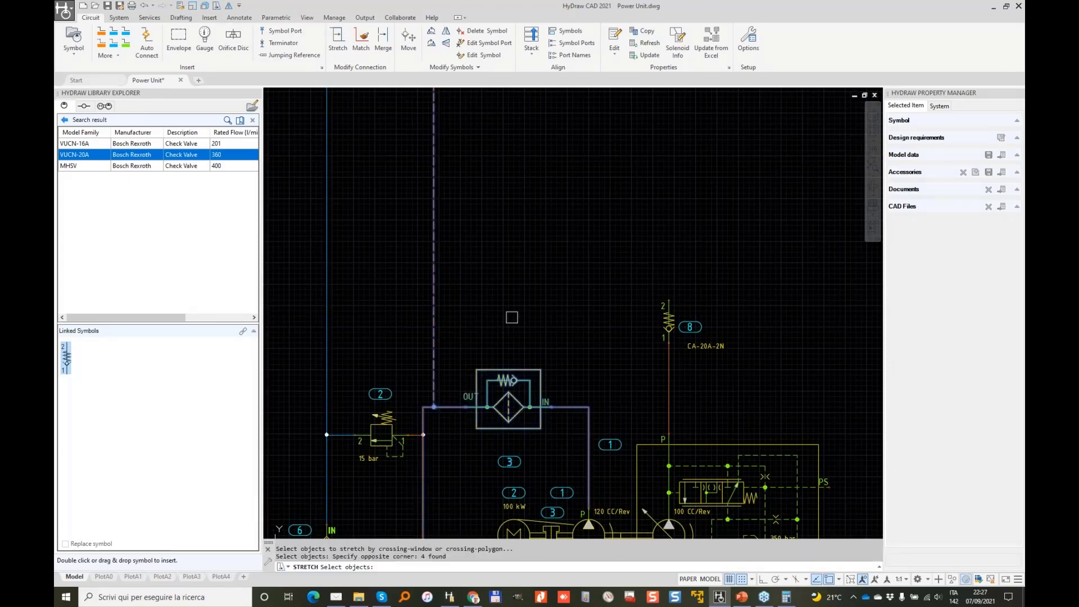
{"action": "right_click", "coordinate": [514, 316]}
{"action": "left_click", "coordinate": [513, 315]}
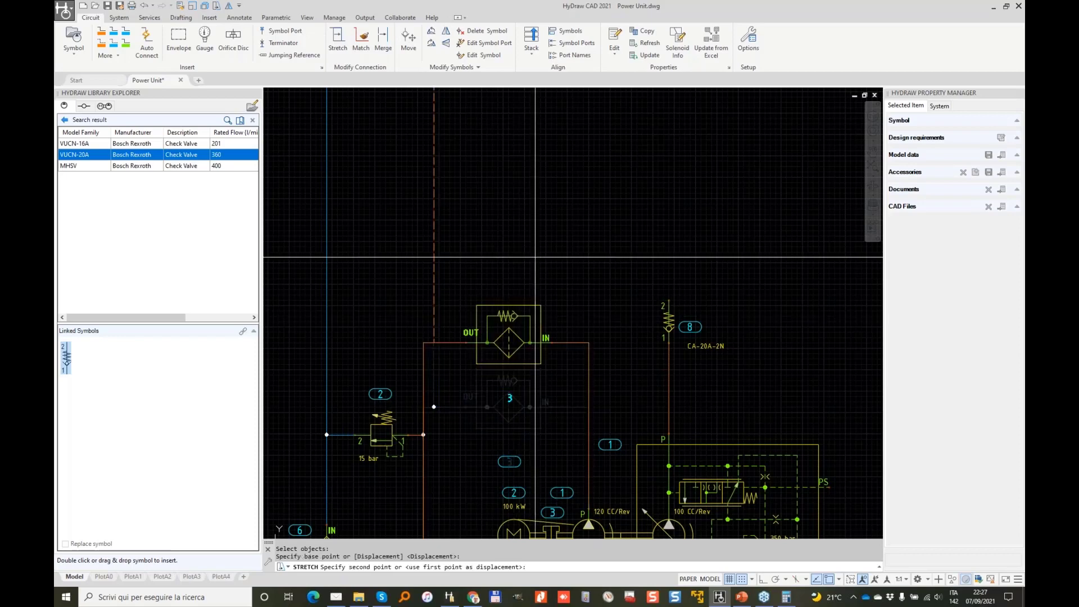
{"action": "left_click", "coordinate": [535, 226]}
Move the filter's item balloon from below the symbol to just above its frame.
{"action": "scroll", "coordinate": [507, 346], "scroll_direction": "up", "scroll_amount": 2}
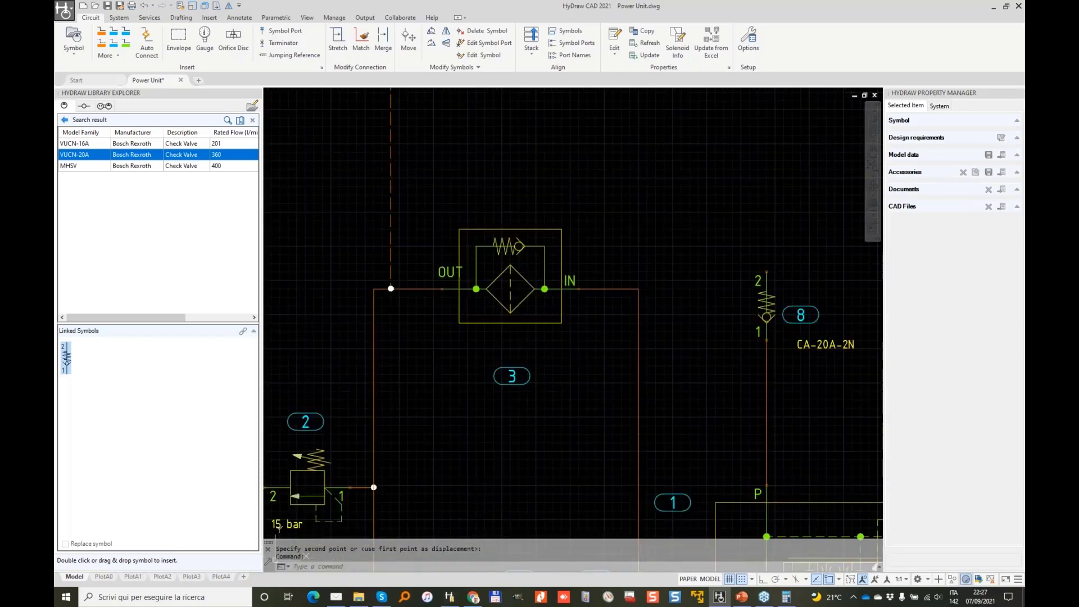
{"action": "left_click", "coordinate": [512, 375]}
{"action": "left_click", "coordinate": [511, 212]}
{"action": "key", "text": "Escape"}
{"action": "key", "text": "Escape"}
Move the 15 bar relief valve straight up between its two lines, to just below the level of the filter's outlet line.
{"action": "middle_click_drag", "start_coordinate": [303, 485], "coordinate": [433, 413]}
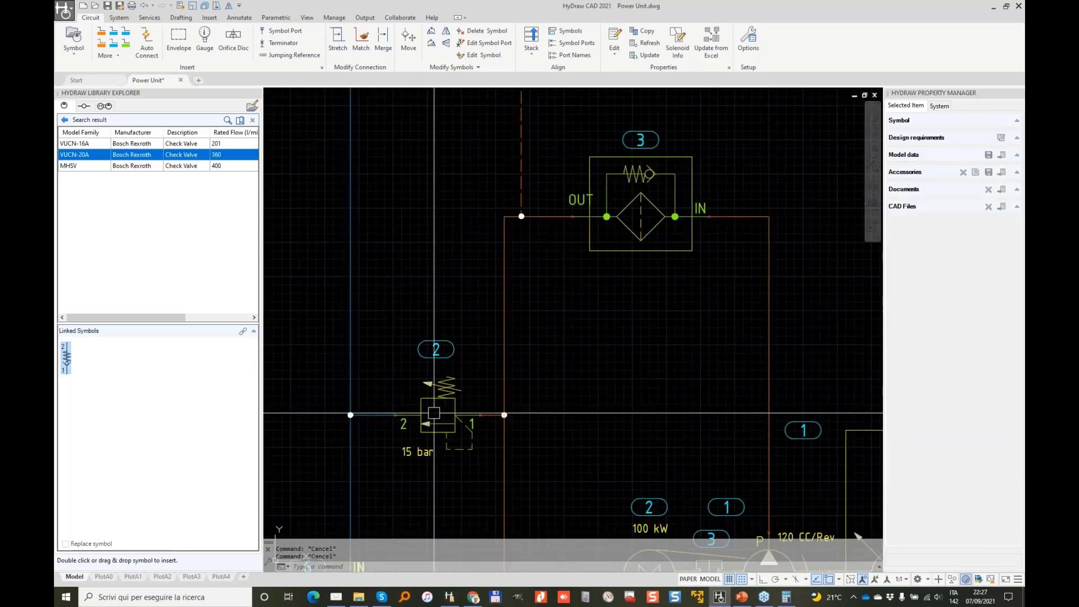
{"action": "left_click", "coordinate": [433, 413]}
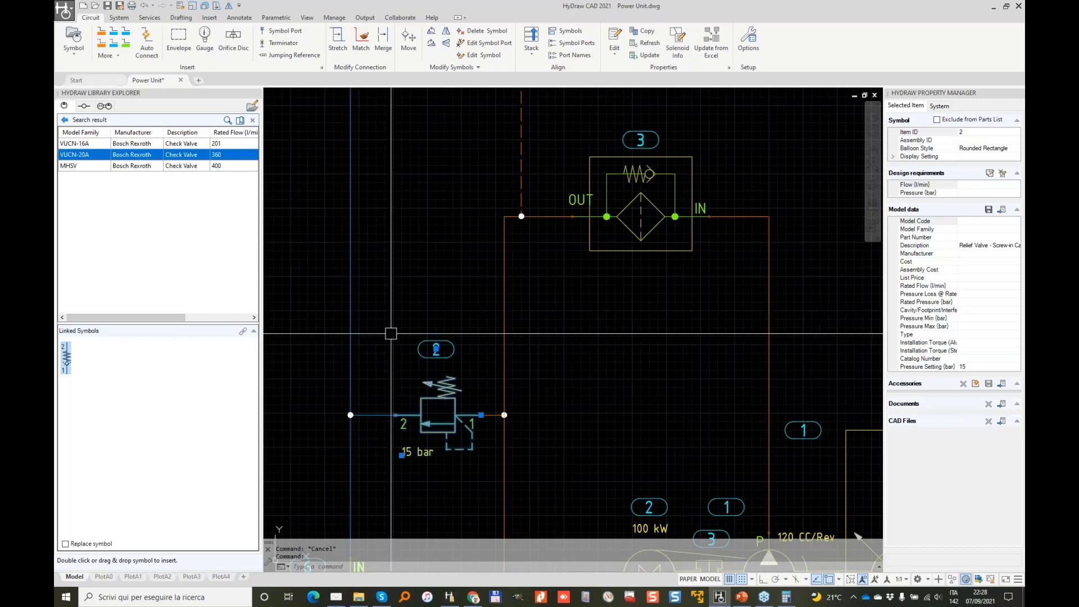
{"action": "left_click", "coordinate": [478, 415]}
{"action": "left_click", "coordinate": [487, 242]}
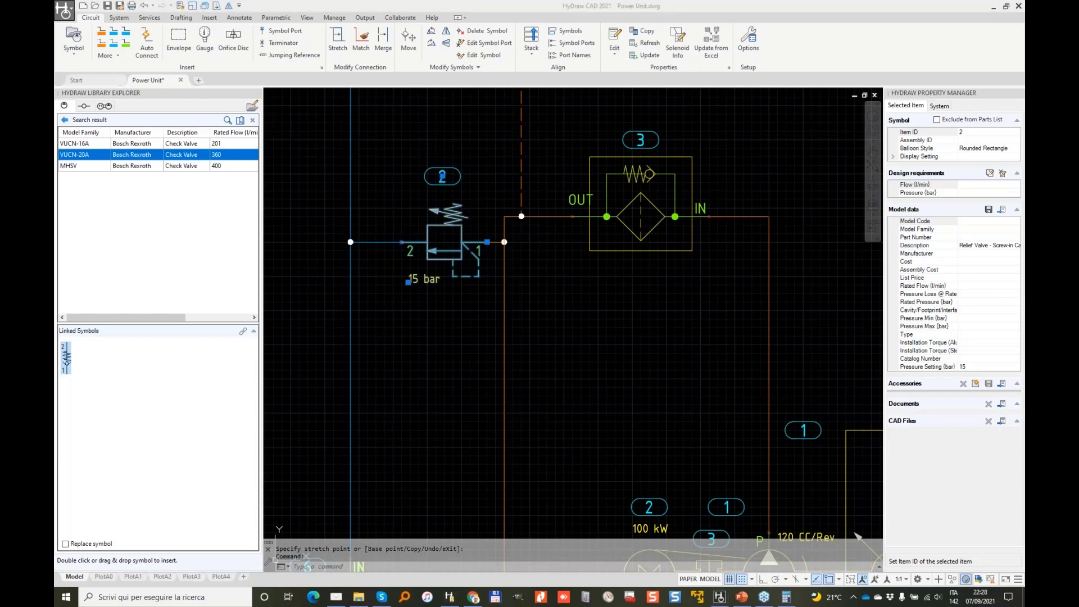
{"action": "left_click_drag", "start_coordinate": [402, 252], "coordinate": [348, 470]}
{"action": "left_click_drag", "start_coordinate": [485, 247], "coordinate": [498, 482]}
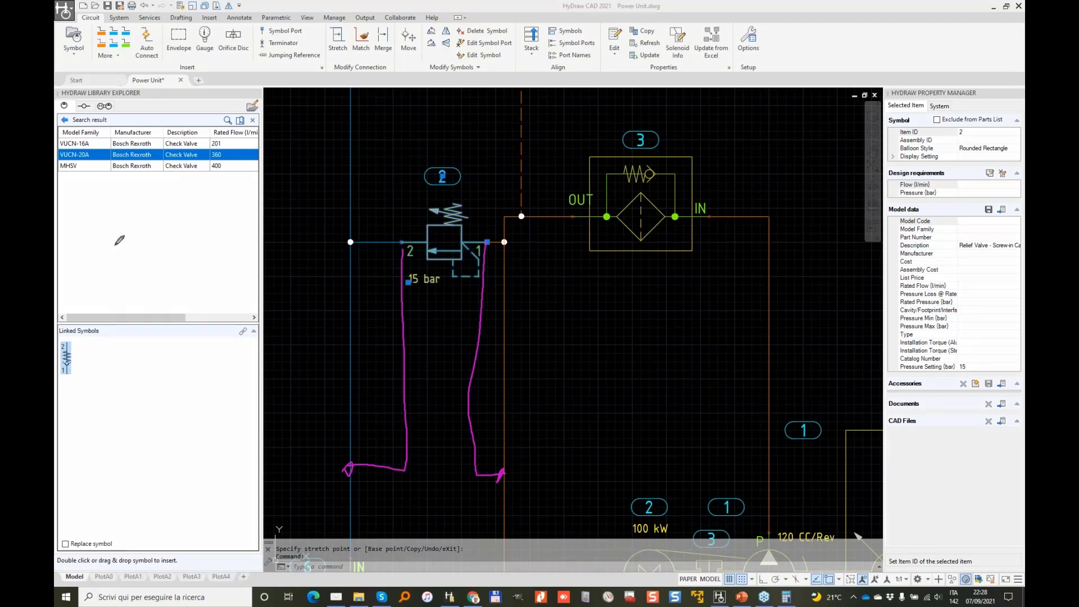
{"action": "key", "text": "Escape"}
{"action": "key", "text": "Escape"}
Copy the bypass filter, turn it upright with OUT on top, and place it in line above the CA-20A-2N check valve.
{"action": "scroll", "coordinate": [448, 350], "scroll_direction": "down", "scroll_amount": 3}
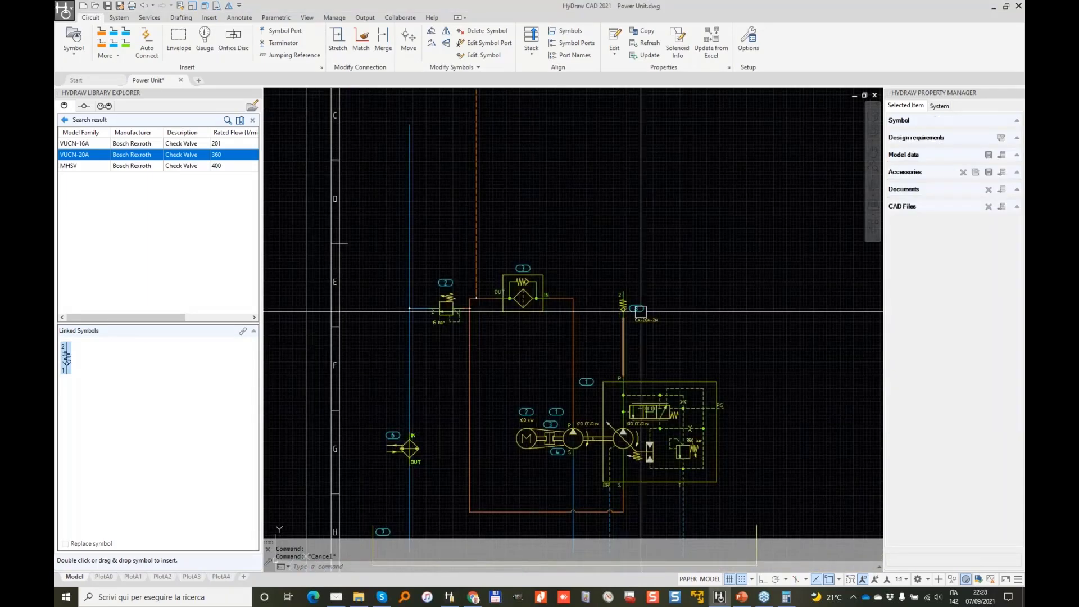
{"action": "middle_click_drag", "start_coordinate": [670, 244], "coordinate": [601, 313]}
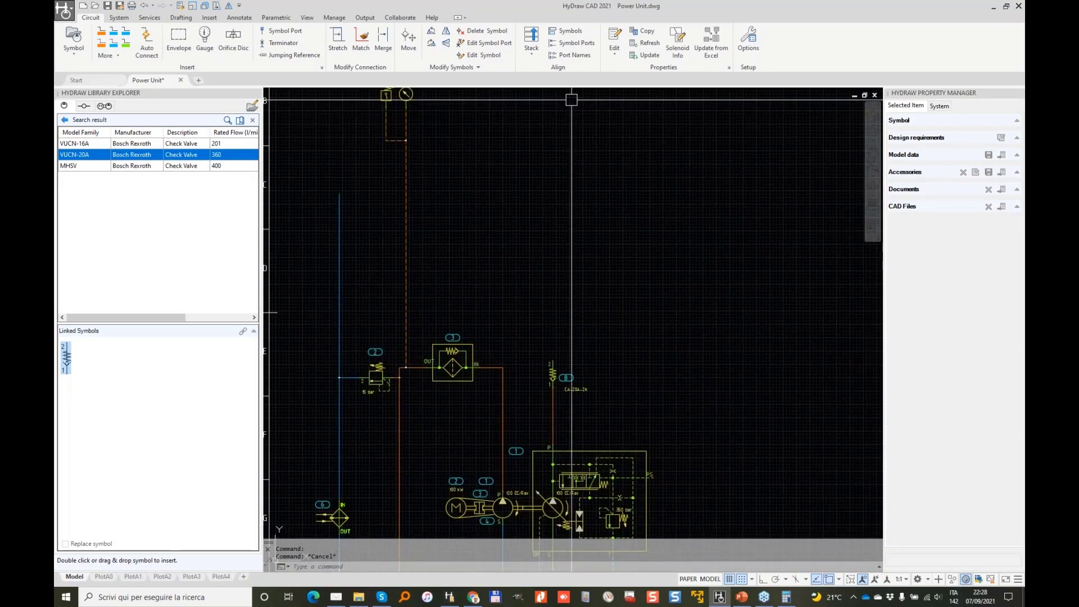
{"action": "middle_click_drag", "start_coordinate": [617, 188], "coordinate": [602, 275]}
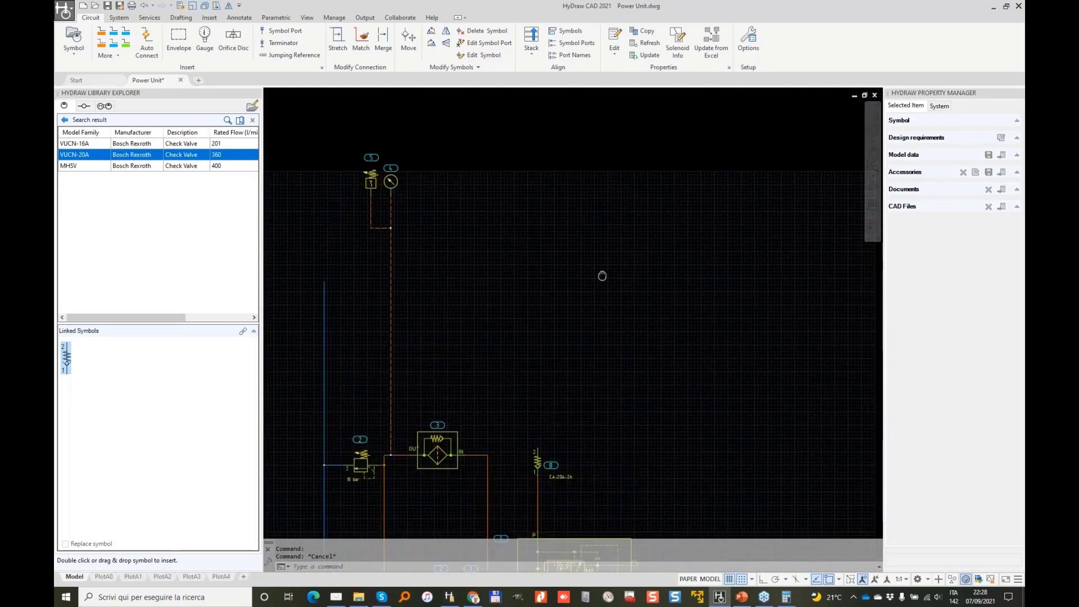
{"action": "scroll", "coordinate": [602, 275], "scroll_direction": "down", "scroll_amount": 1}
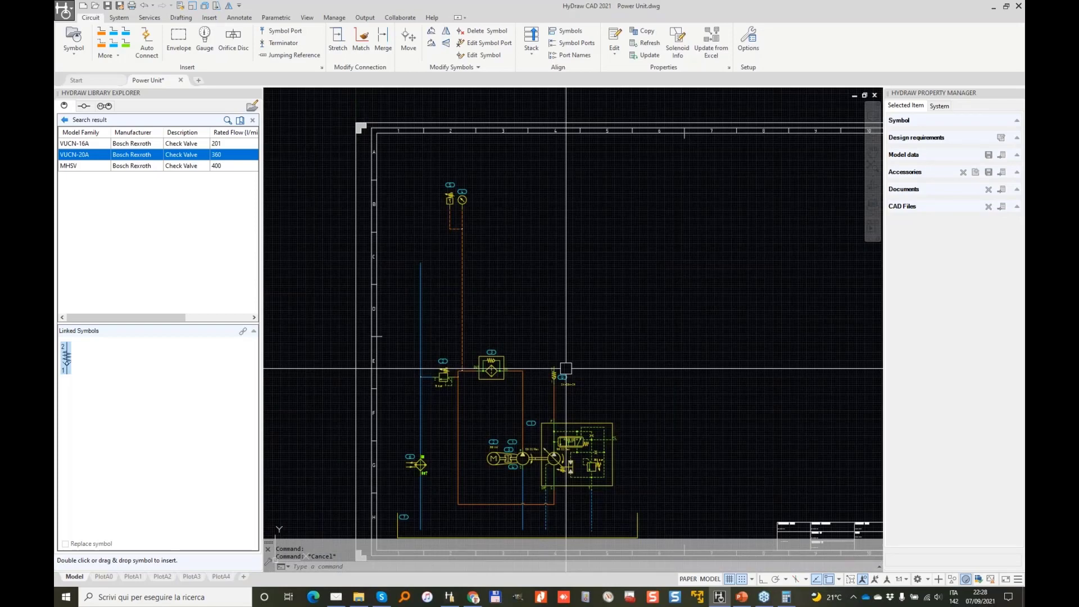
{"action": "scroll", "coordinate": [566, 369], "scroll_direction": "up", "scroll_amount": 1}
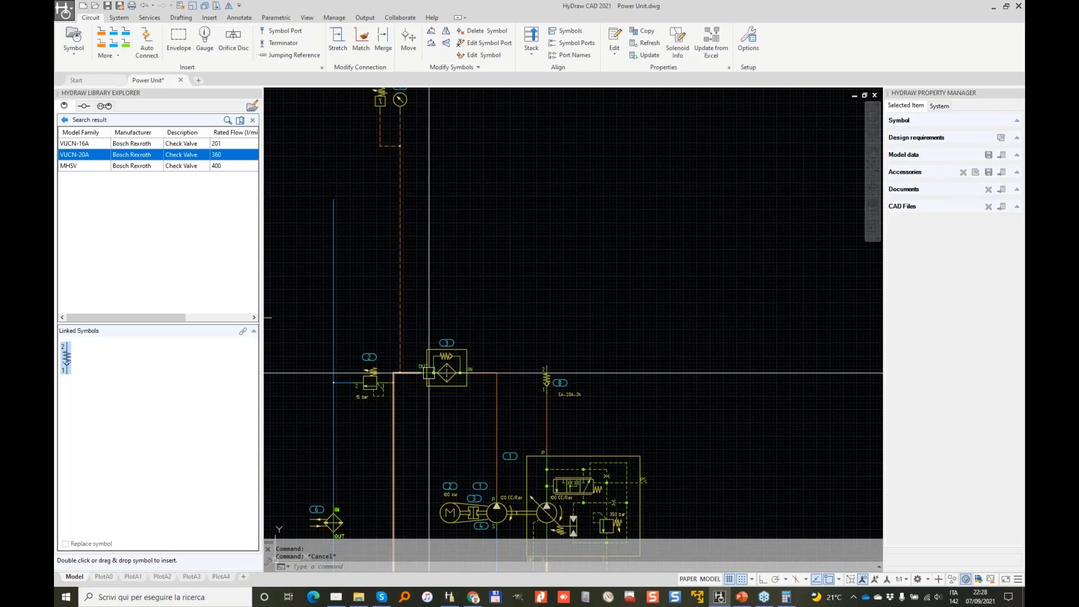
{"action": "left_click", "coordinate": [443, 369]}
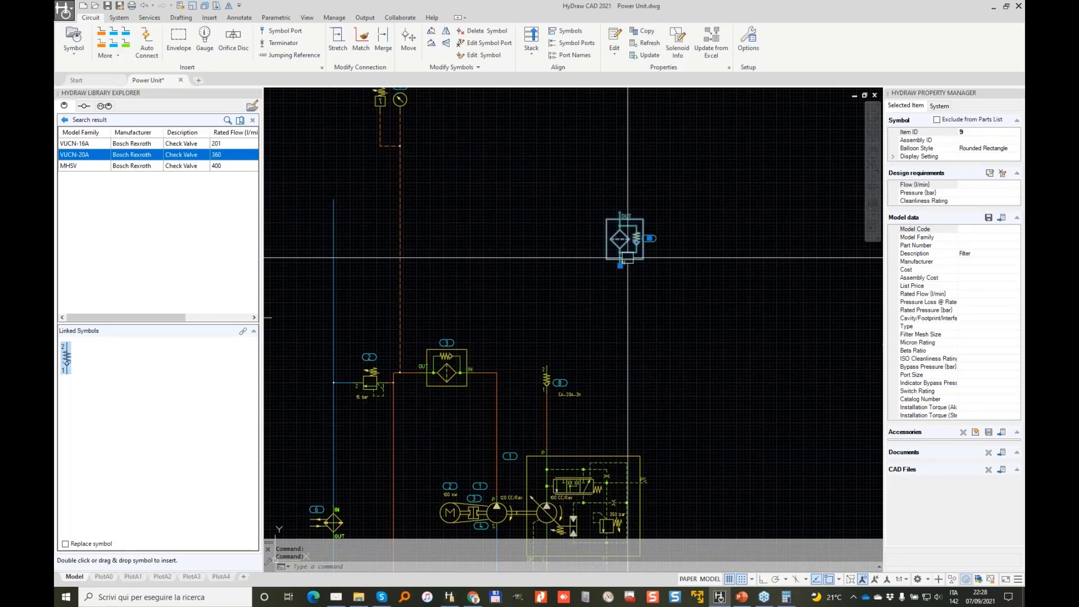
{"action": "left_click", "coordinate": [649, 239]}
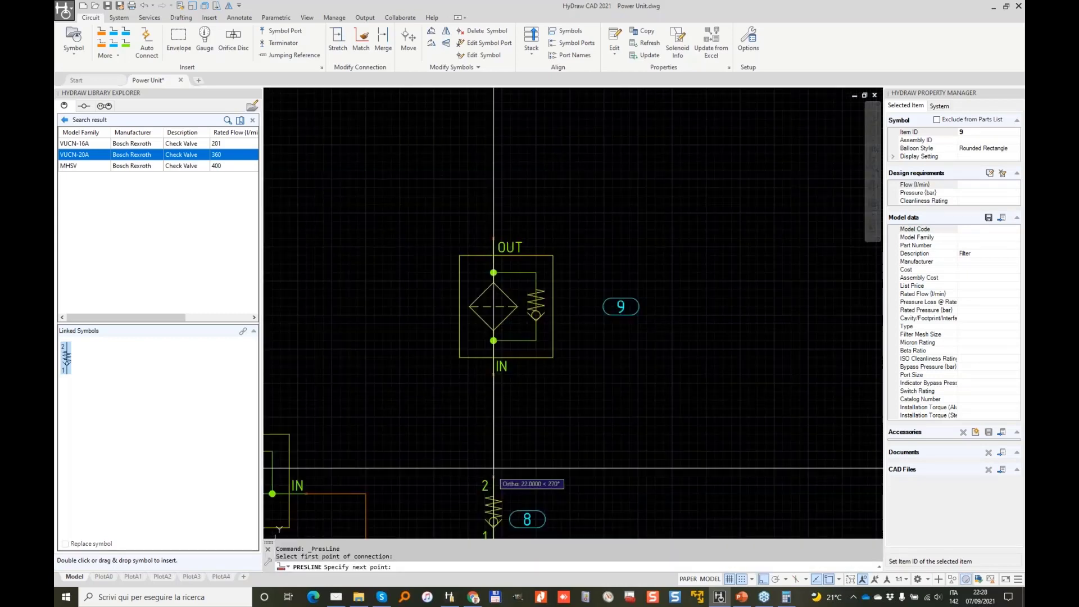
Draw pressure lines from the upright filter's IN port to port 2 of the check valve and from its OUT port straight upward.
{"action": "left_click", "coordinate": [494, 476]}
{"action": "scroll", "coordinate": [590, 118], "scroll_direction": "down", "scroll_amount": 2}
{"action": "middle_click_drag", "start_coordinate": [591, 117], "coordinate": [566, 278]}
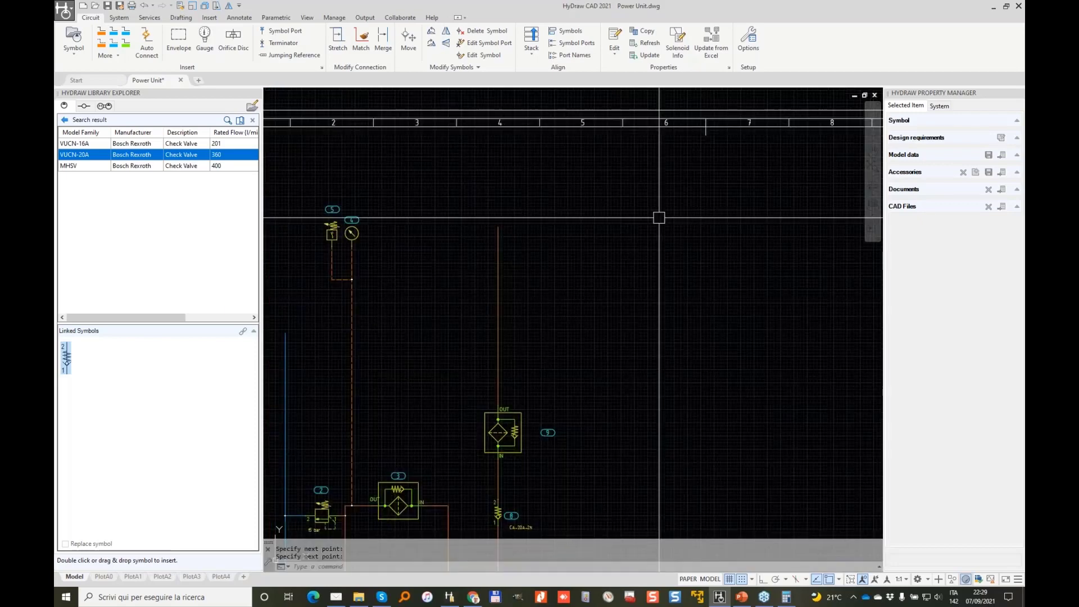
Insert an accumulator symbol beside the upper end of the filter's outlet line and connect it to that line with a pressure line.
{"action": "left_click", "coordinate": [254, 119]}
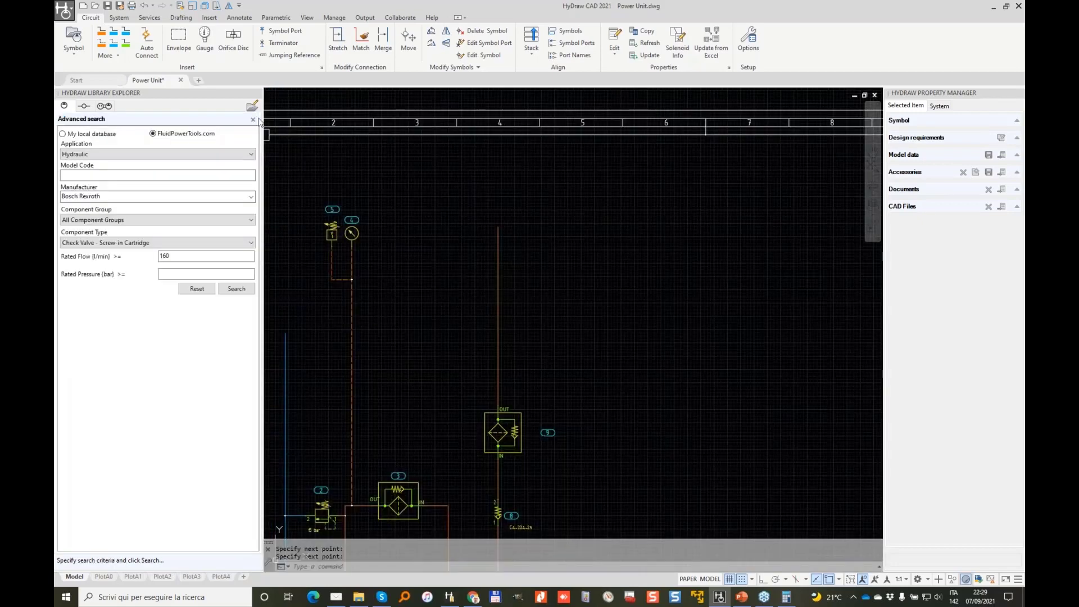
{"action": "left_click", "coordinate": [253, 120]}
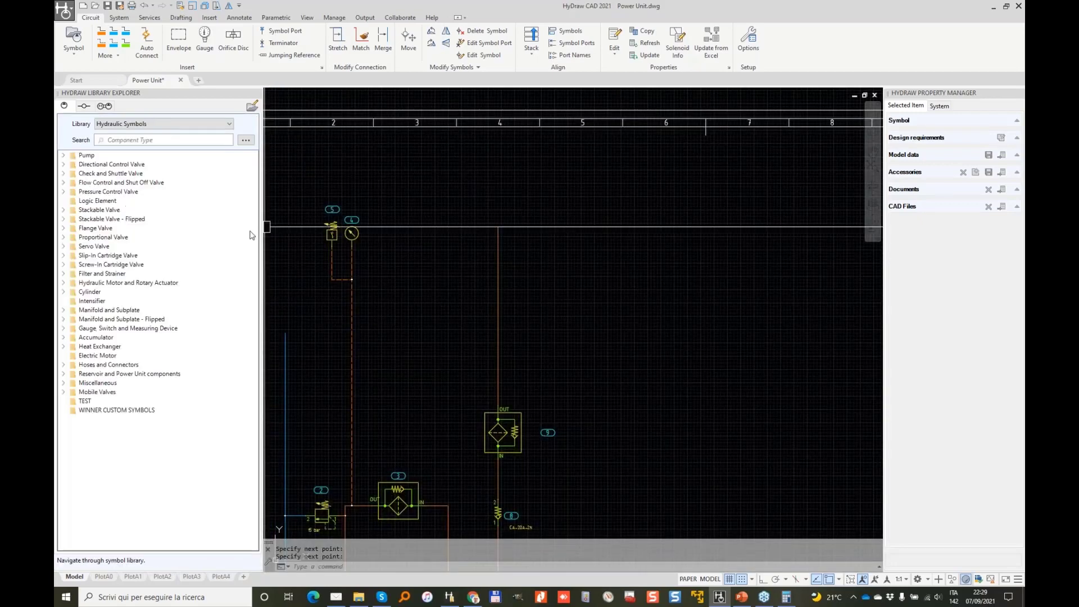
{"action": "left_click", "coordinate": [65, 338]}
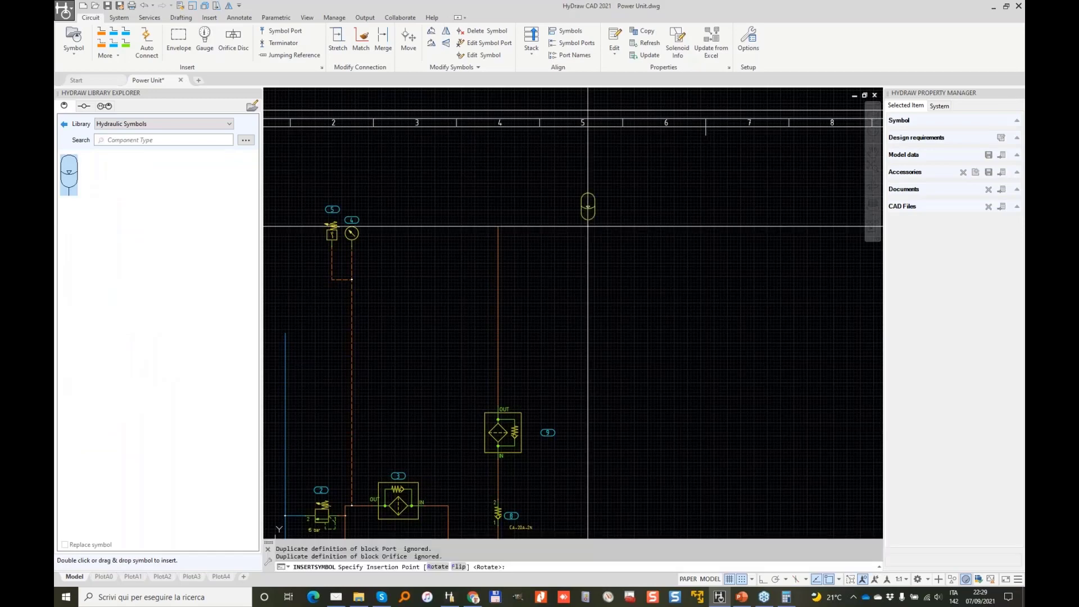
{"action": "left_click", "coordinate": [571, 239]}
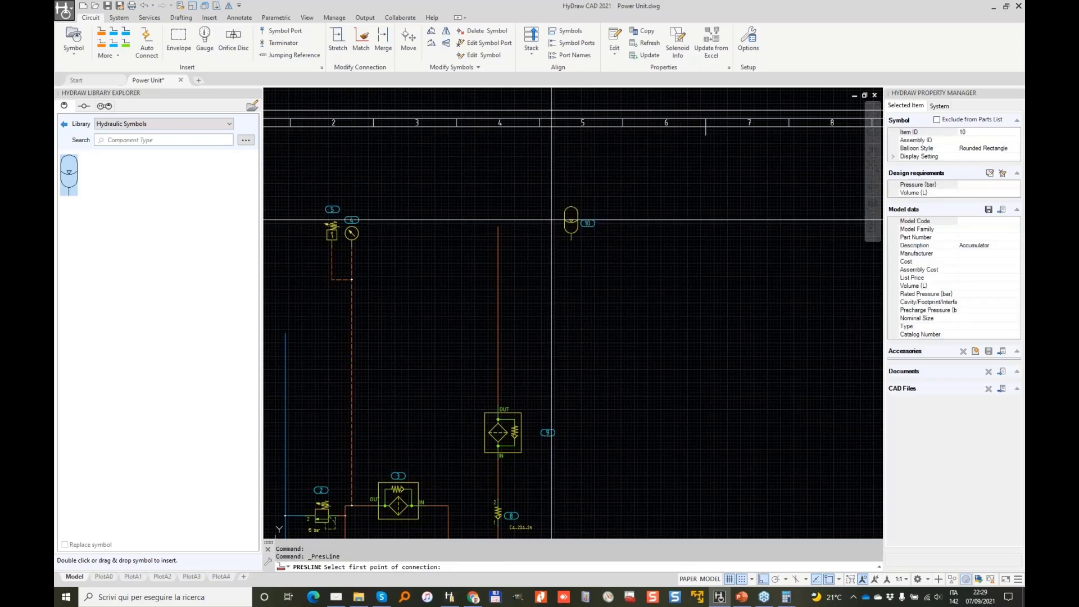
{"action": "left_click", "coordinate": [571, 239]}
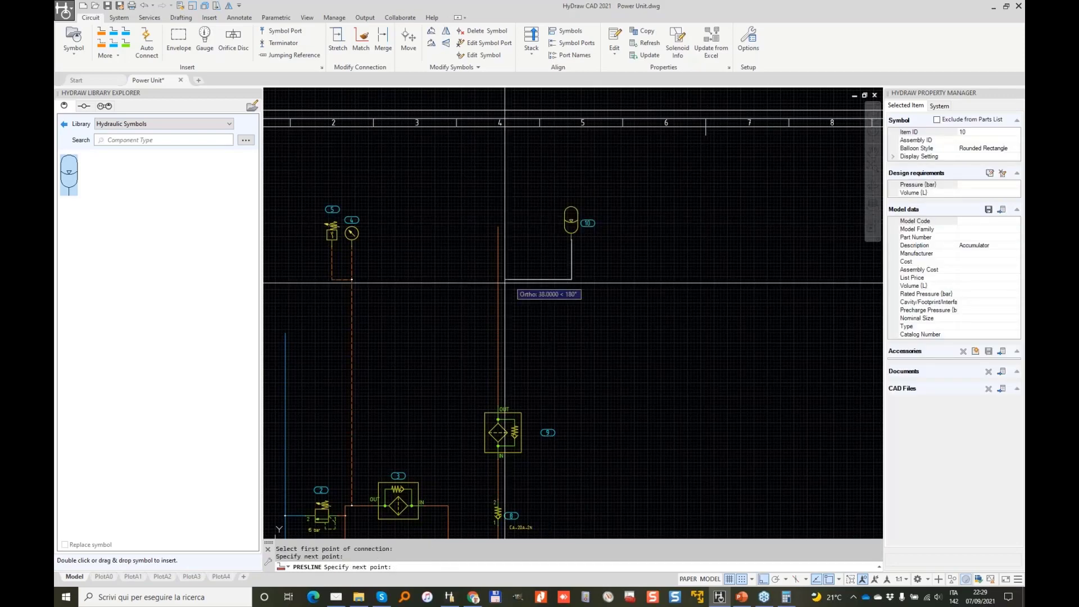
{"action": "left_click", "coordinate": [499, 280]}
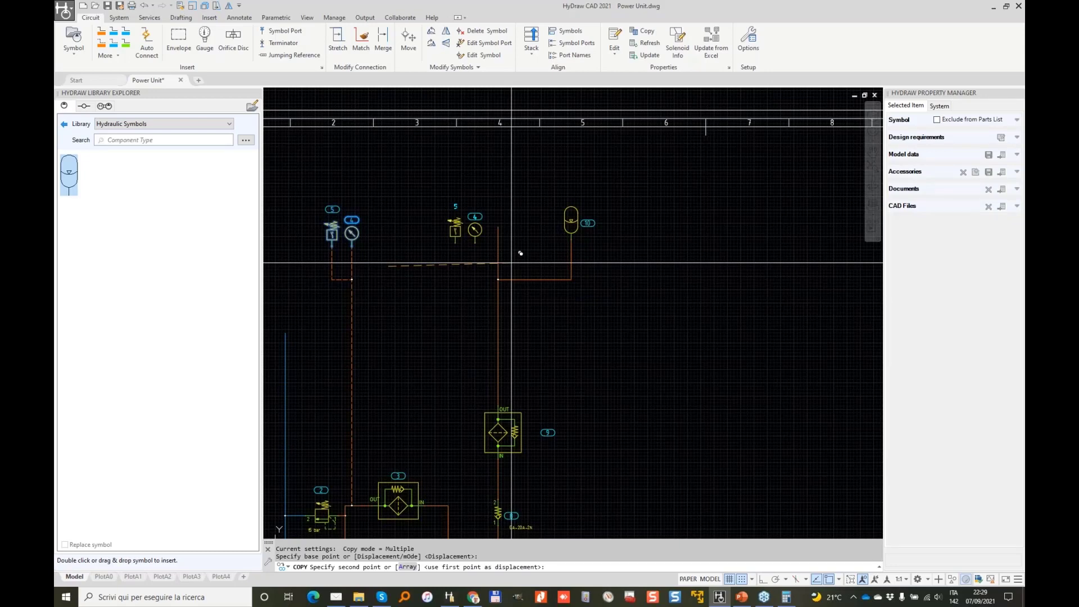
Copy the pressure switch and gauge to a spot beside the upright filter's outlet line, opposite the accumulator.
{"action": "left_click", "coordinate": [505, 266]}
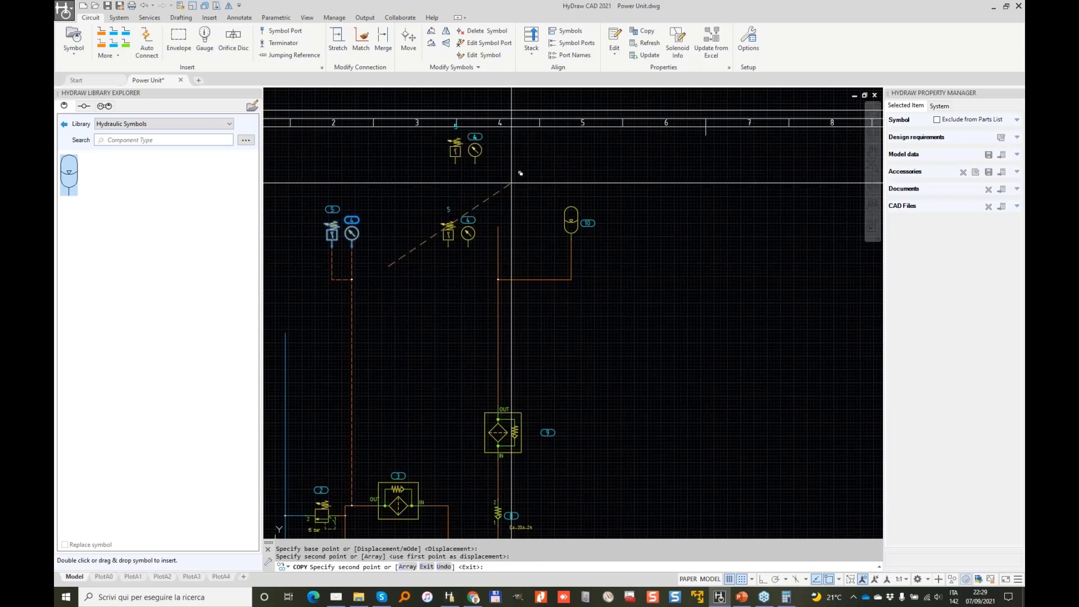
{"action": "key", "text": "Return"}
{"action": "scroll", "coordinate": [451, 171], "scroll_direction": "up", "scroll_amount": 2}
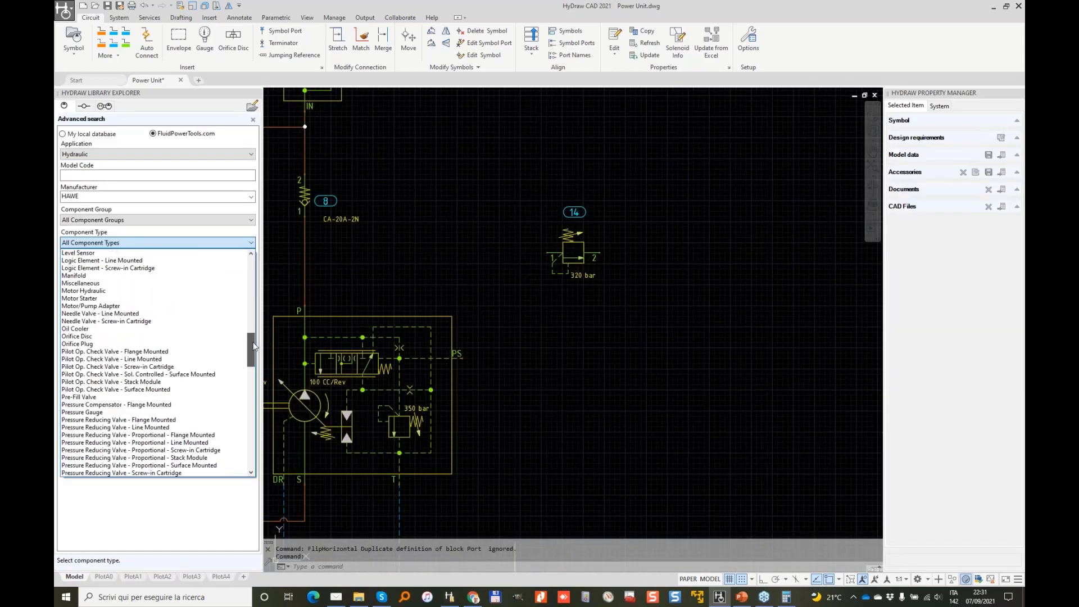
Search the HAWE components for the type Relief Valve - Proportional - Surface Mounted.
{"action": "left_click_drag", "start_coordinate": [254, 346], "coordinate": [257, 386]}
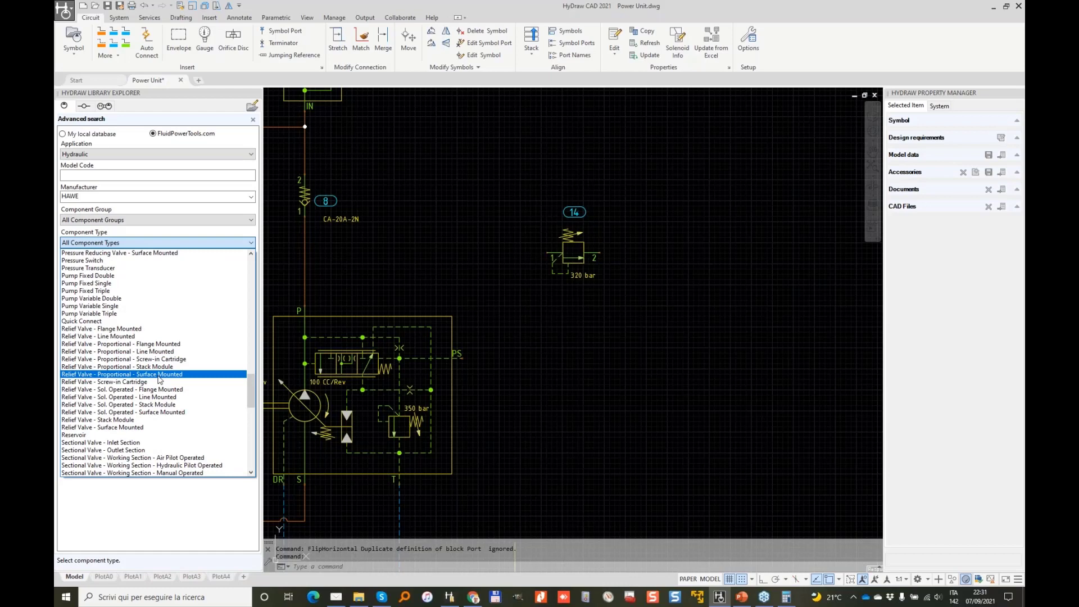
{"action": "left_click", "coordinate": [158, 375]}
{"action": "left_click", "coordinate": [237, 289]}
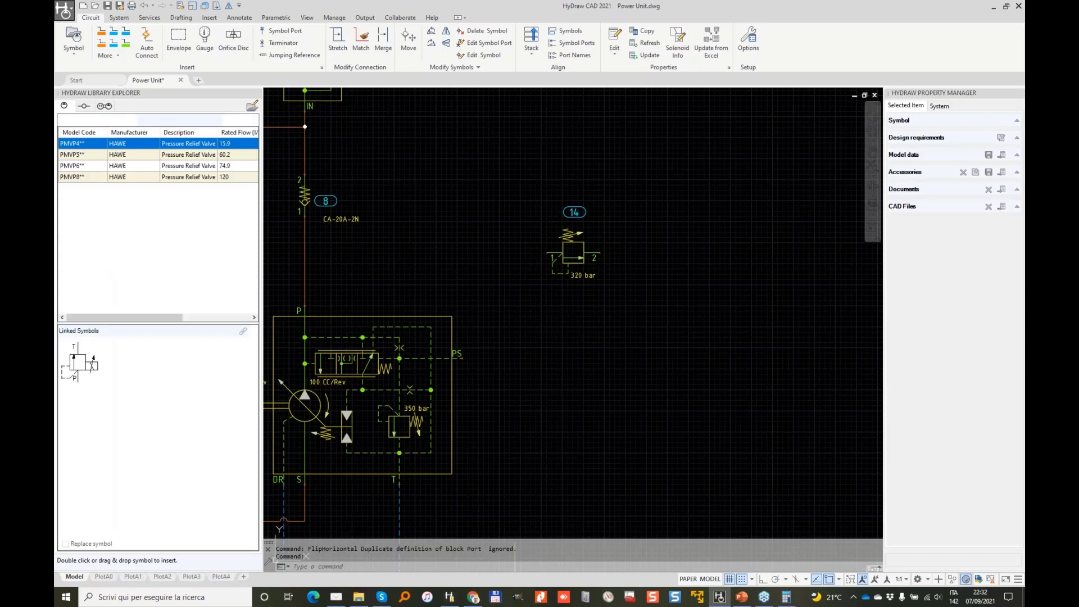
Open the data sheet of the PMVP4** valve, look through its first pages and return to the drawing.
{"action": "right_click", "coordinate": [70, 145]}
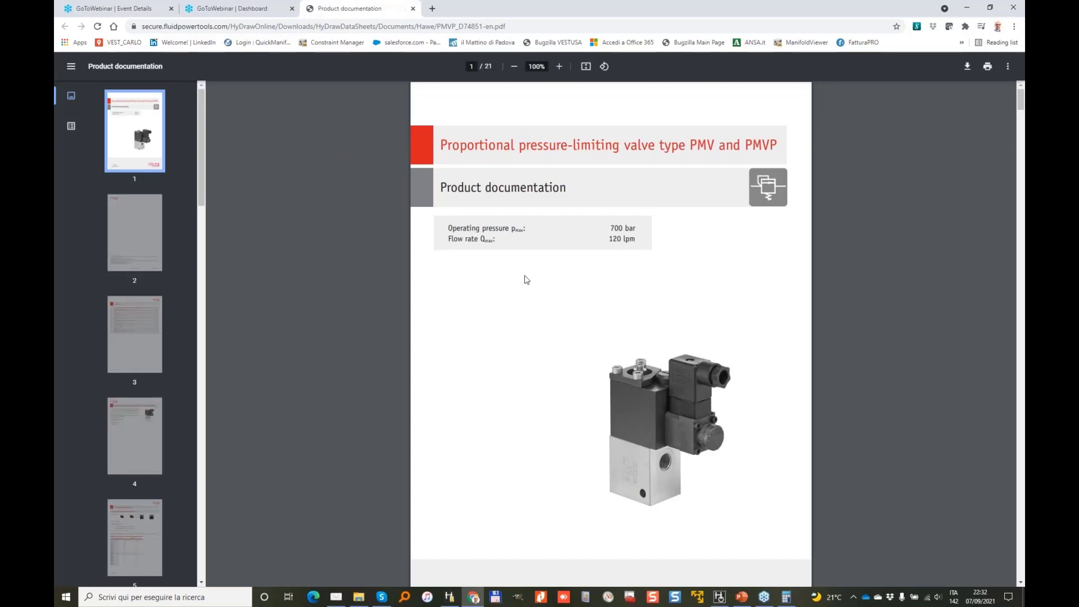
{"action": "scroll", "coordinate": [528, 281], "scroll_direction": "down", "scroll_amount": 20}
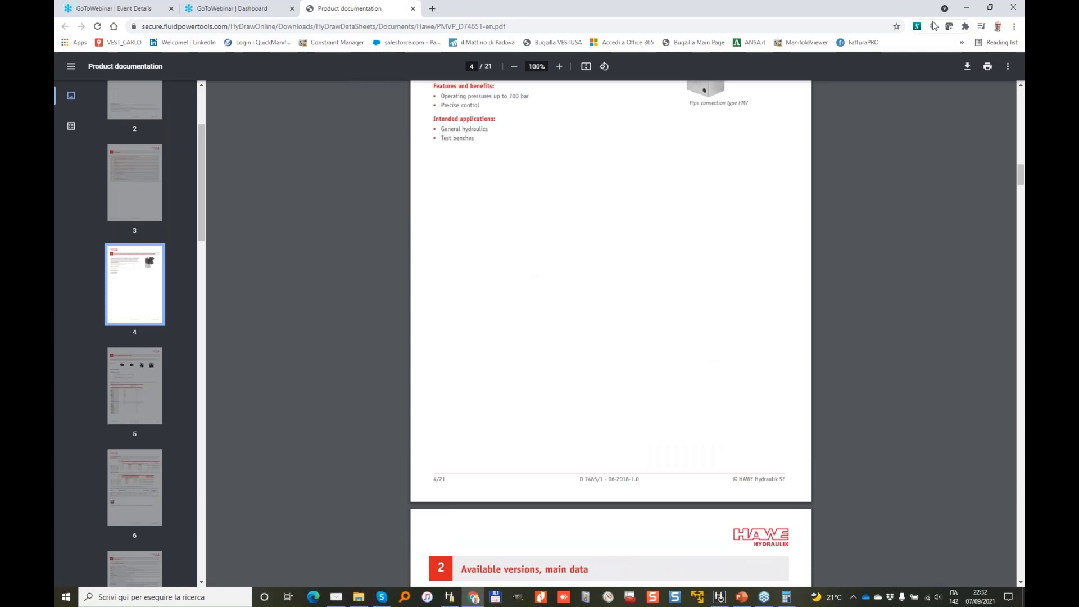
{"action": "left_click", "coordinate": [967, 8]}
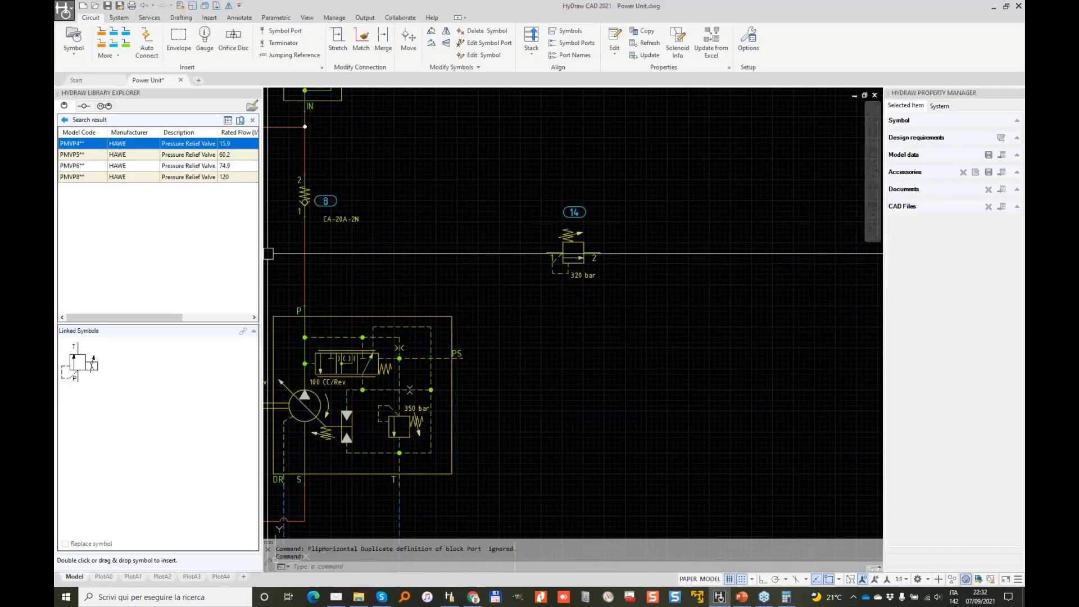
Insert the linked symbol of the PMVP4** proportional relief valve directly below the separate 320 bar relief valve beside the variable pump.
{"action": "double_click", "coordinate": [79, 363]}
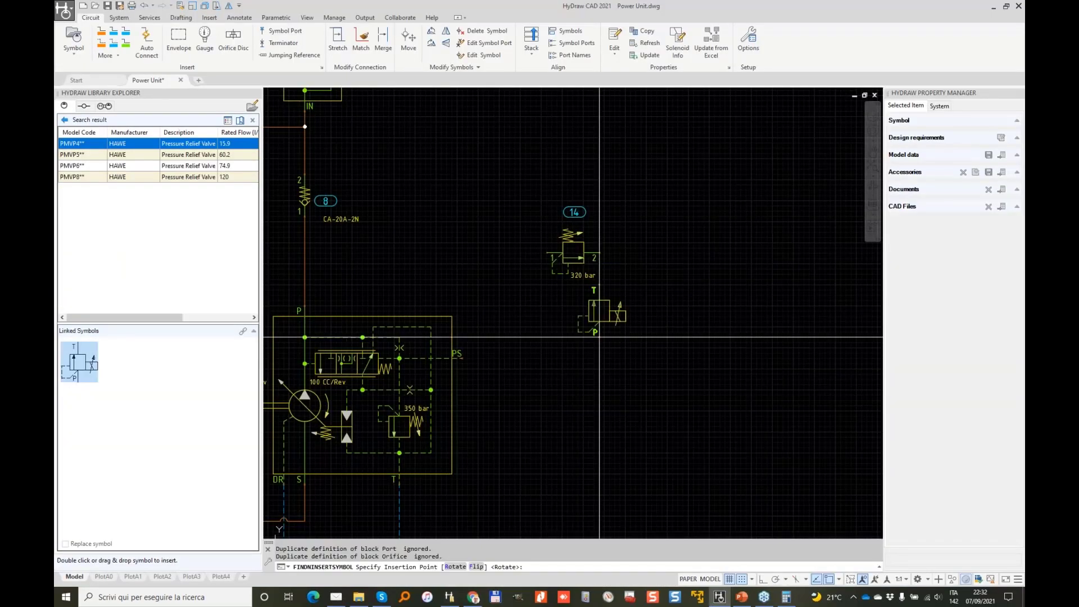
{"action": "scroll", "coordinate": [599, 337], "scroll_direction": "up", "scroll_amount": 3}
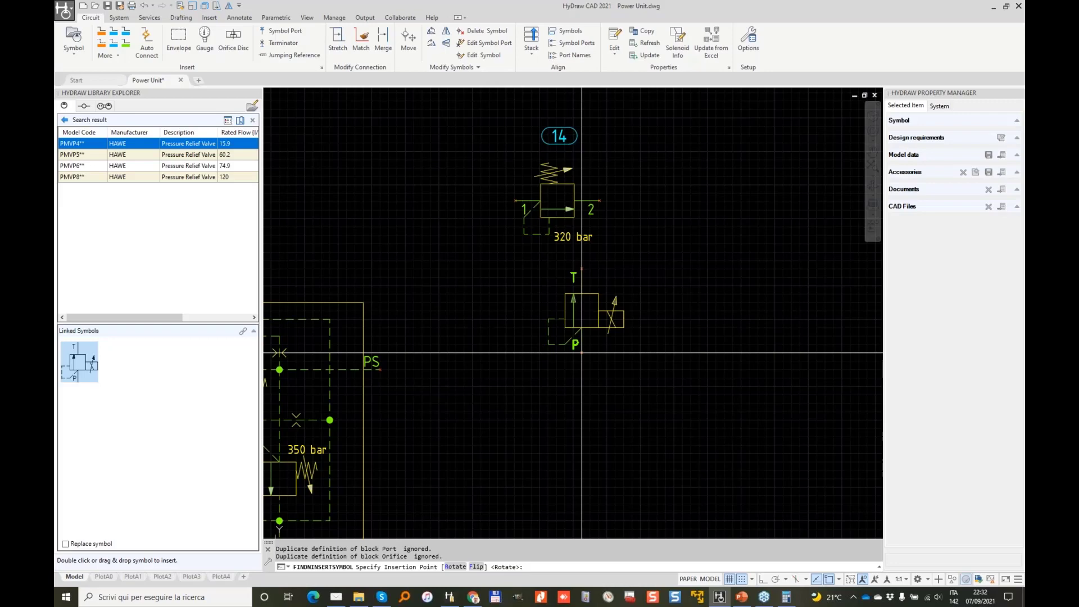
{"action": "left_click", "coordinate": [581, 353]}
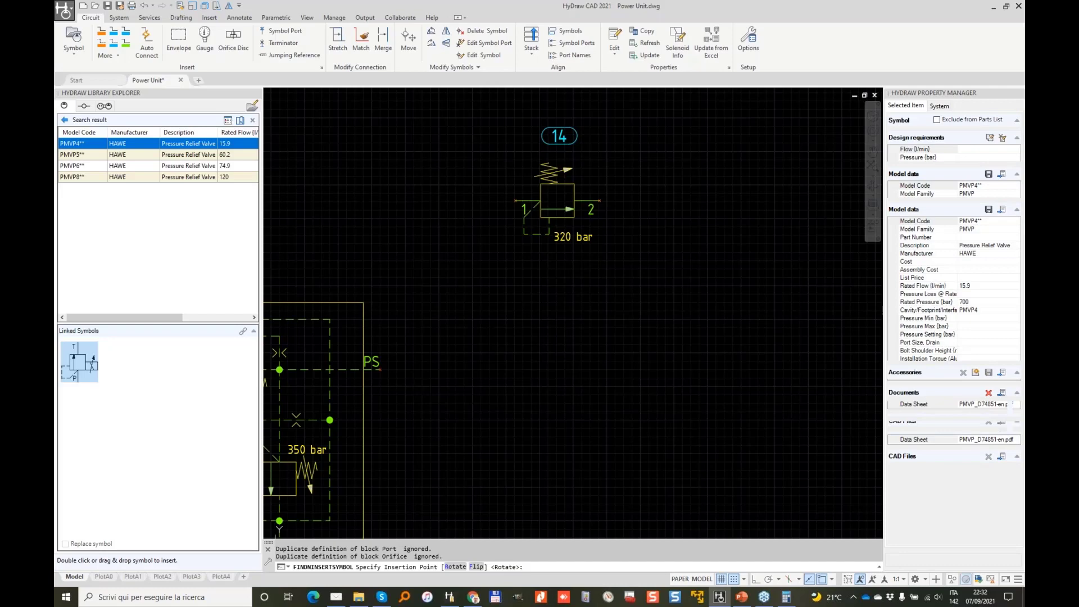
{"action": "key", "text": "Escape"}
Draw a reservoir line from the PMVP4 valve's T port to the return line of the relief valve above it.
{"action": "scroll", "coordinate": [641, 216], "scroll_direction": "down", "scroll_amount": 2}
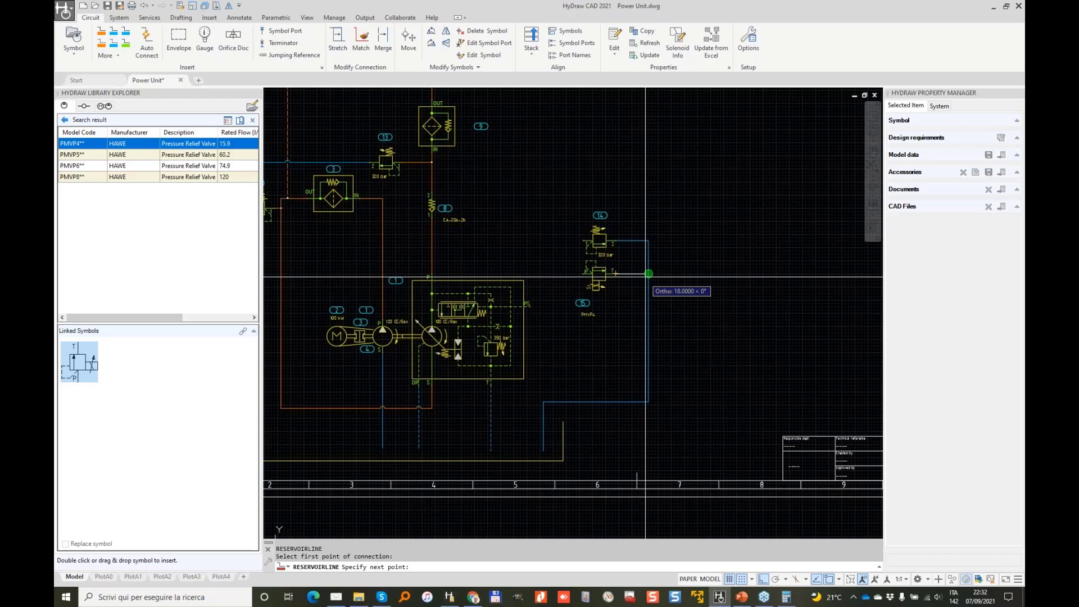
{"action": "left_click", "coordinate": [649, 274]}
{"action": "scroll", "coordinate": [537, 255], "scroll_direction": "up", "scroll_amount": 3}
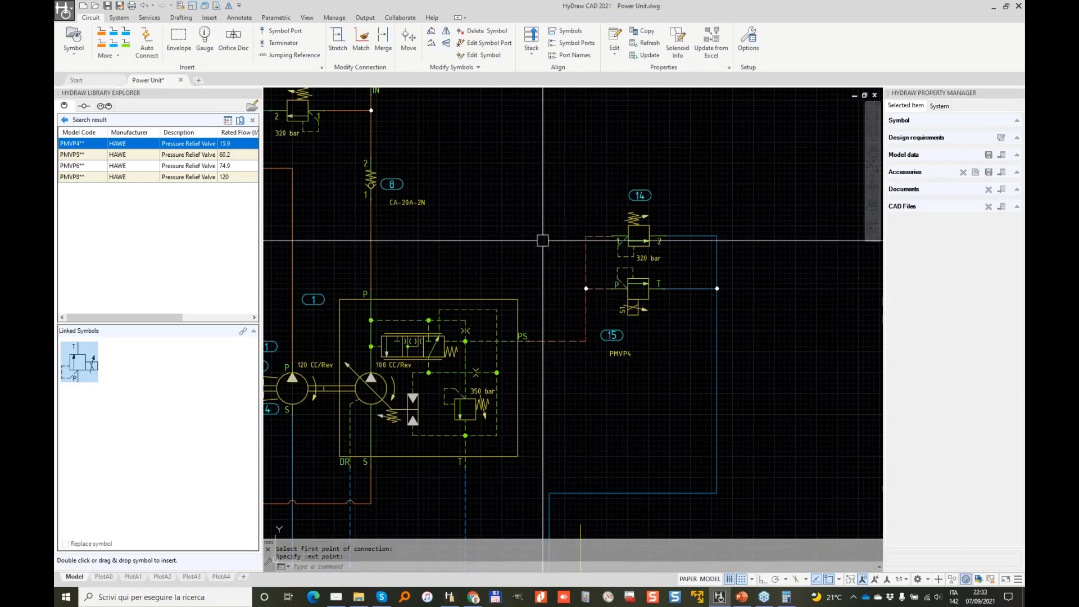
Set the upper relief valve beside the variable pump to 250 bar and shift the PMVP4 valve's item balloon closer beneath its symbol.
{"action": "middle_click_drag", "start_coordinate": [542, 241], "coordinate": [560, 296]}
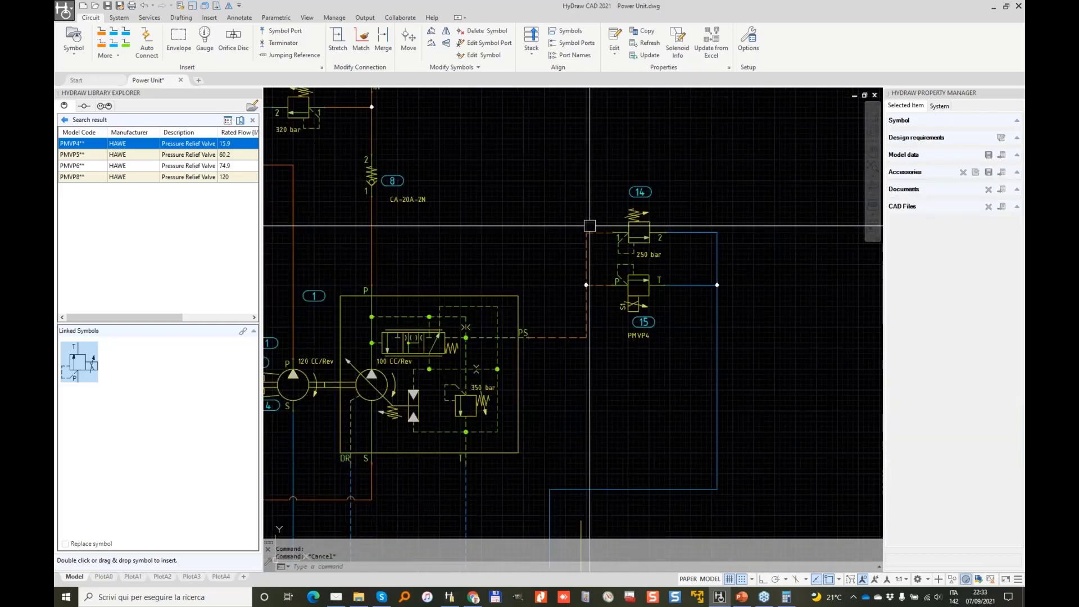
{"action": "scroll", "coordinate": [589, 226], "scroll_direction": "up", "scroll_amount": 2}
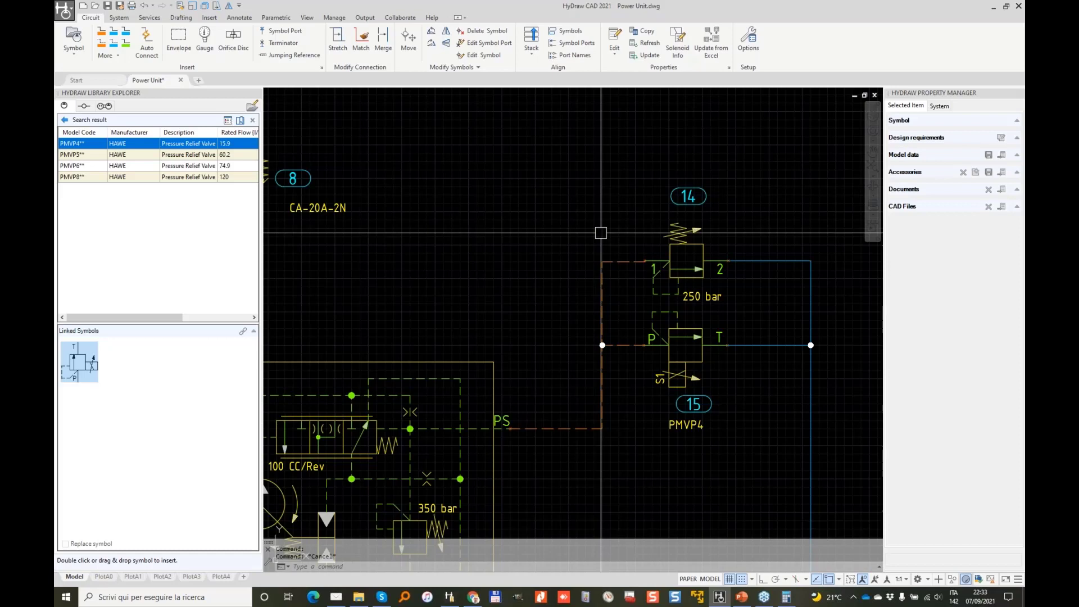
{"action": "scroll", "coordinate": [570, 257], "scroll_direction": "down", "scroll_amount": 2}
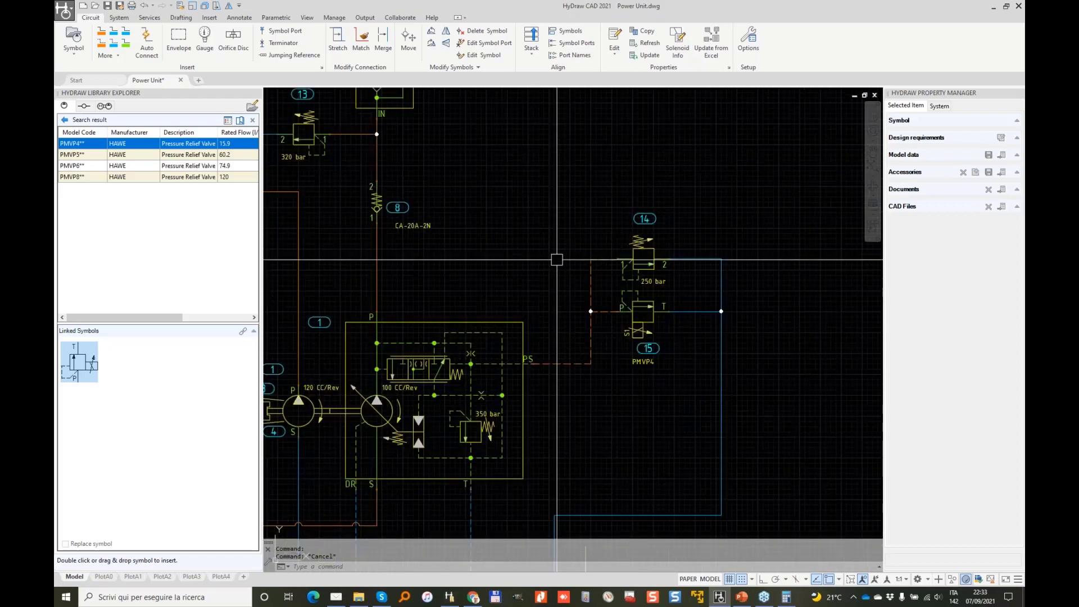
Leave the HAWE search and open the relief valve symbols under Screw-In Cartridge Valve, Pressure Control in the Hydraulic Symbols library.
{"action": "middle_click_drag", "start_coordinate": [556, 259], "coordinate": [626, 306]}
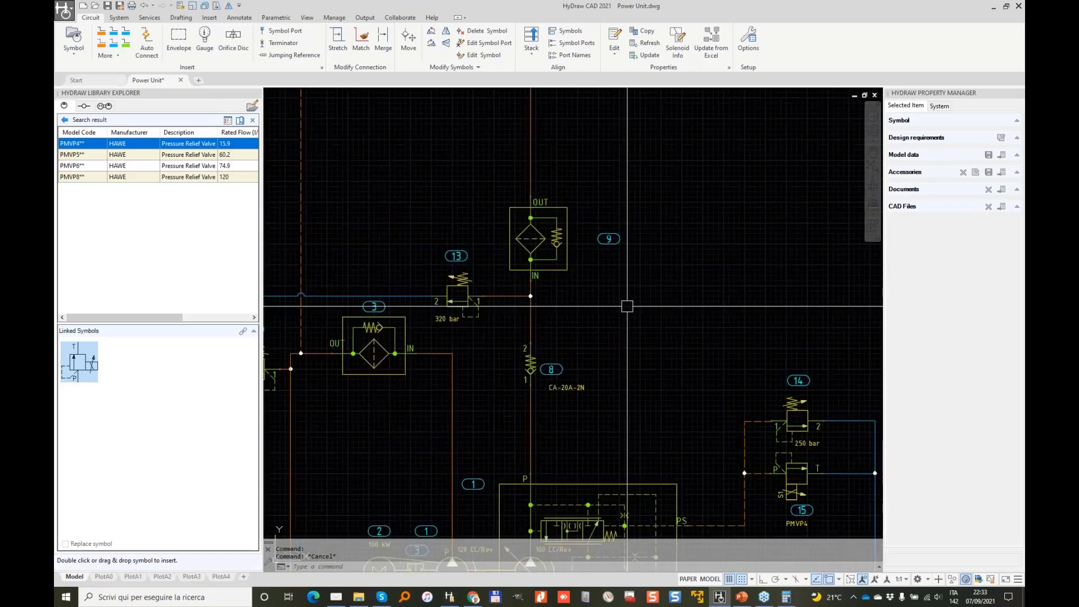
{"action": "left_click", "coordinate": [64, 120]}
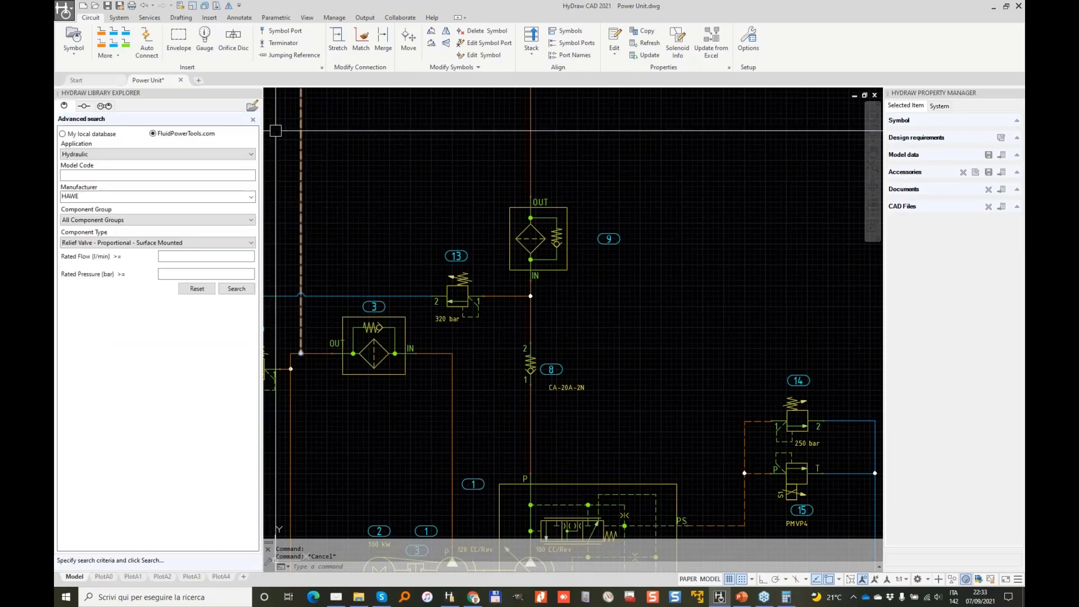
{"action": "left_click", "coordinate": [253, 119]}
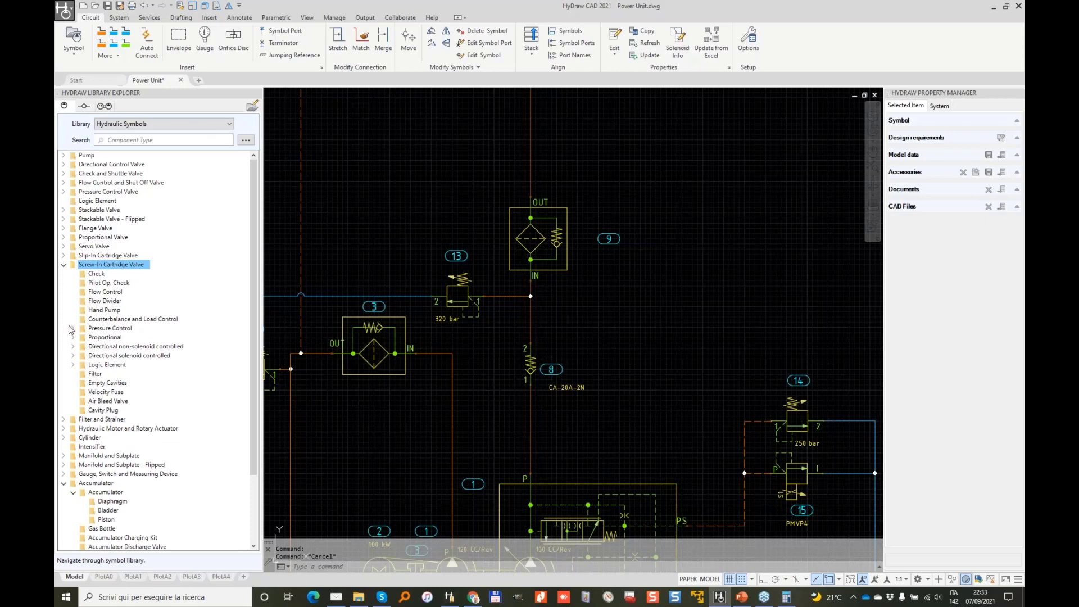
{"action": "left_click", "coordinate": [107, 328]}
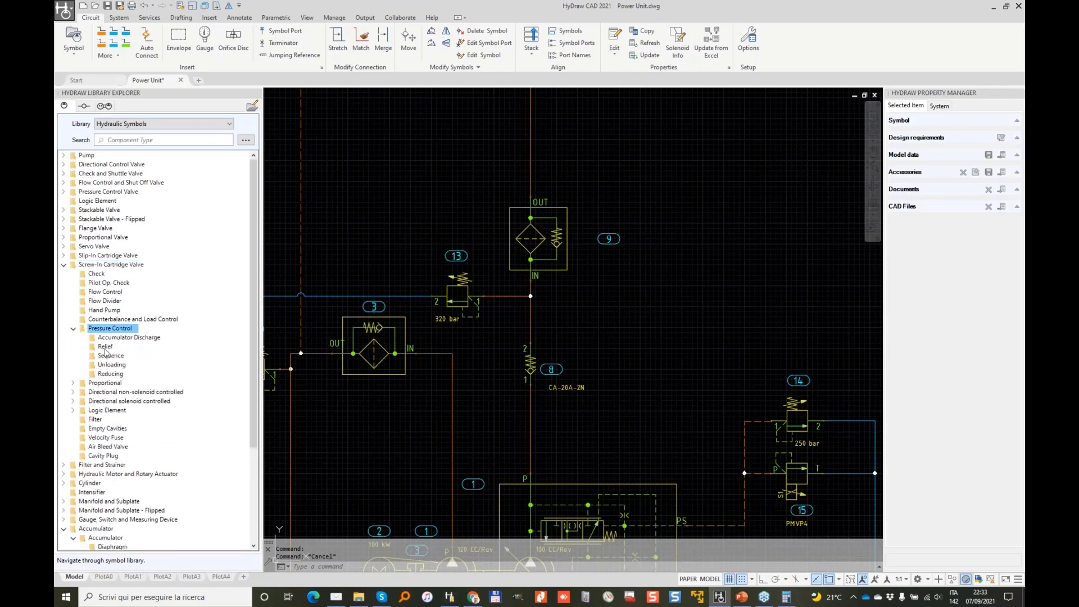
{"action": "scroll", "coordinate": [257, 176], "scroll_direction": "down", "scroll_amount": 2}
{"action": "left_click_drag", "start_coordinate": [256, 176], "coordinate": [259, 187]}
{"action": "scroll", "coordinate": [259, 186], "scroll_direction": "down", "scroll_amount": 3}
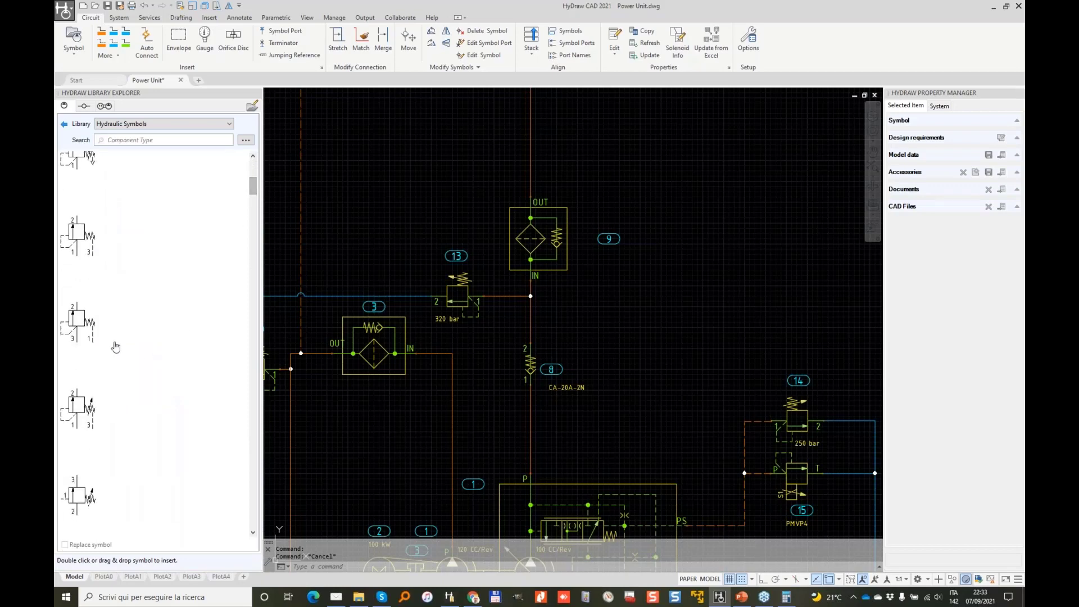
Insert the three-port relief valve with ports 3, 2 and 1 above the 250 bar valve, rotated and flipped so port 3 faces the pressure line.
{"action": "left_click", "coordinate": [90, 330]}
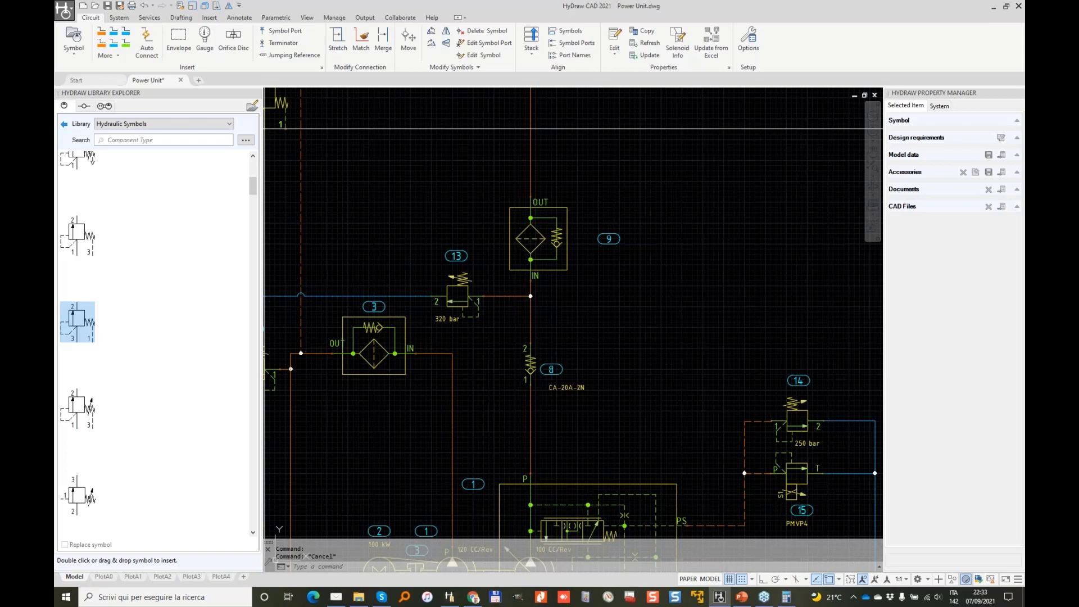
{"action": "right_click", "coordinate": [637, 248]}
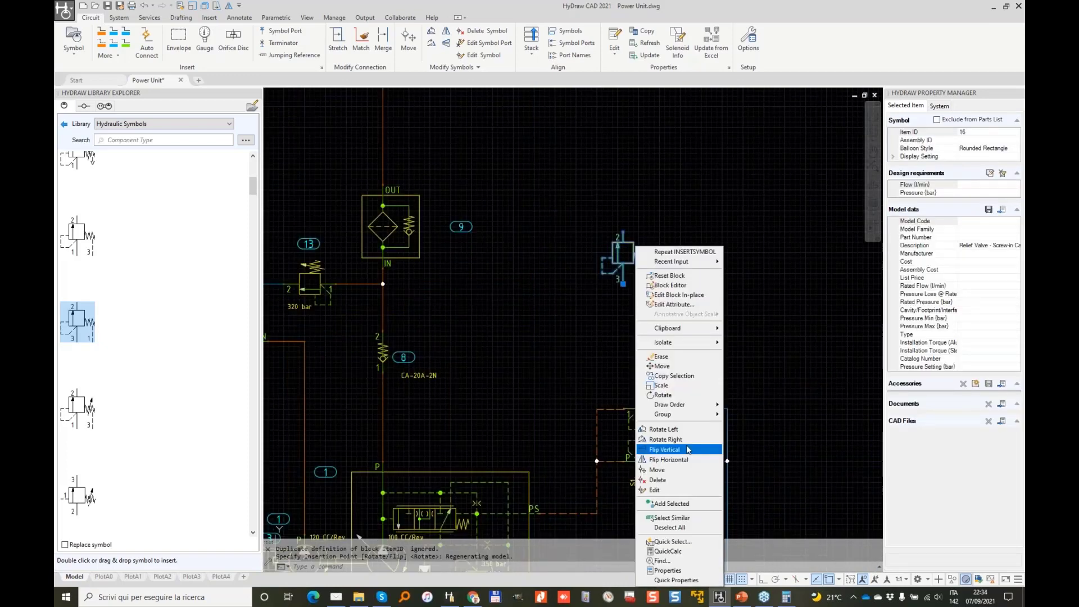
{"action": "left_click", "coordinate": [688, 449]}
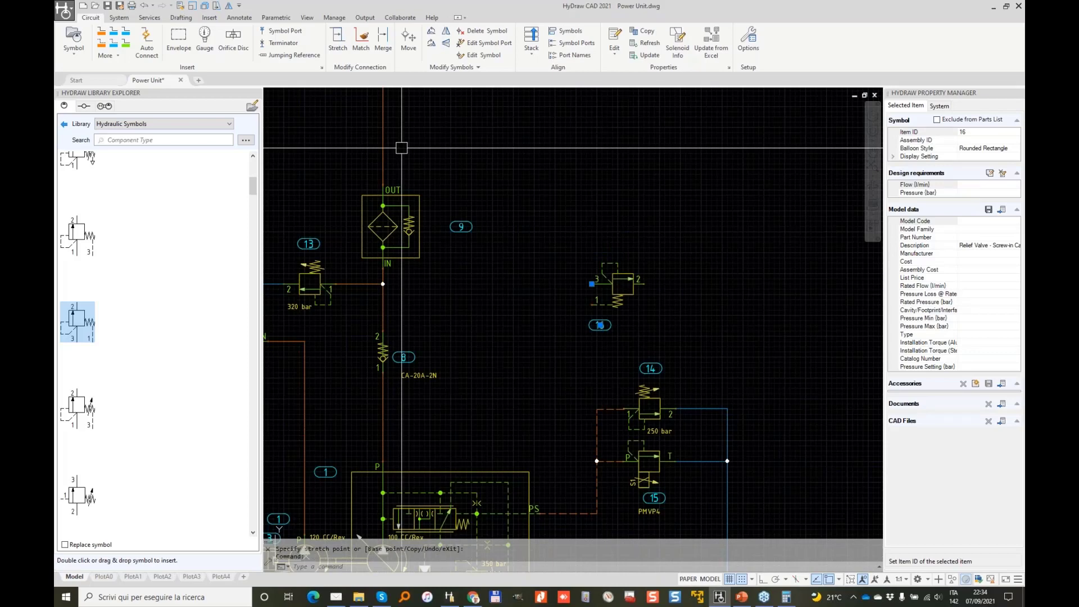
Connect the new relief valve's port 3 to the main pressure line and its port 1 to the 250 bar valve's pilot line.
{"action": "left_click", "coordinate": [98, 44]}
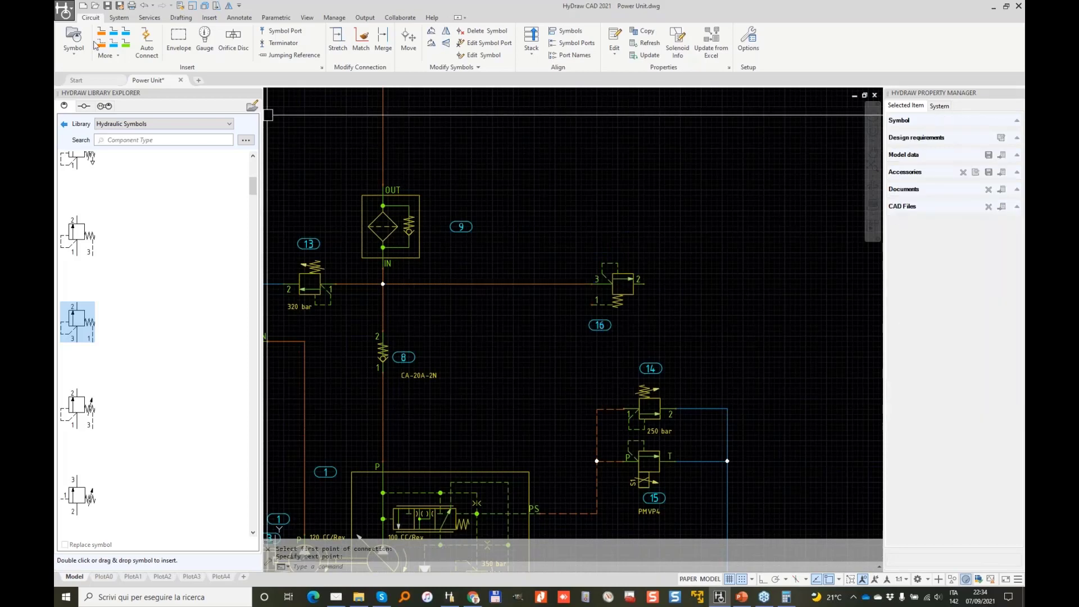
{"action": "left_click", "coordinate": [96, 45]}
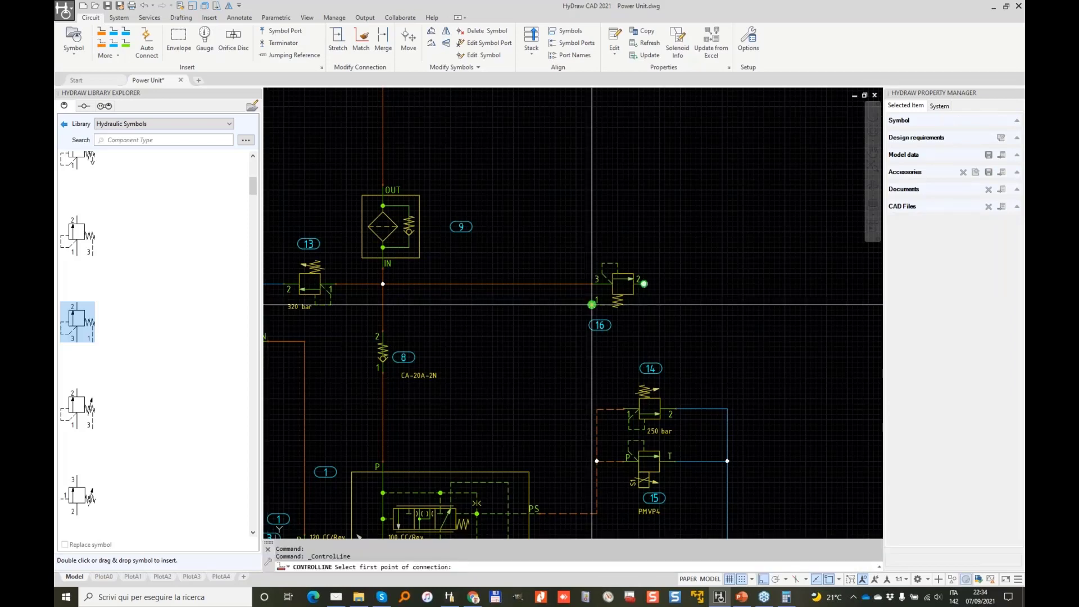
{"action": "left_click", "coordinate": [592, 304]}
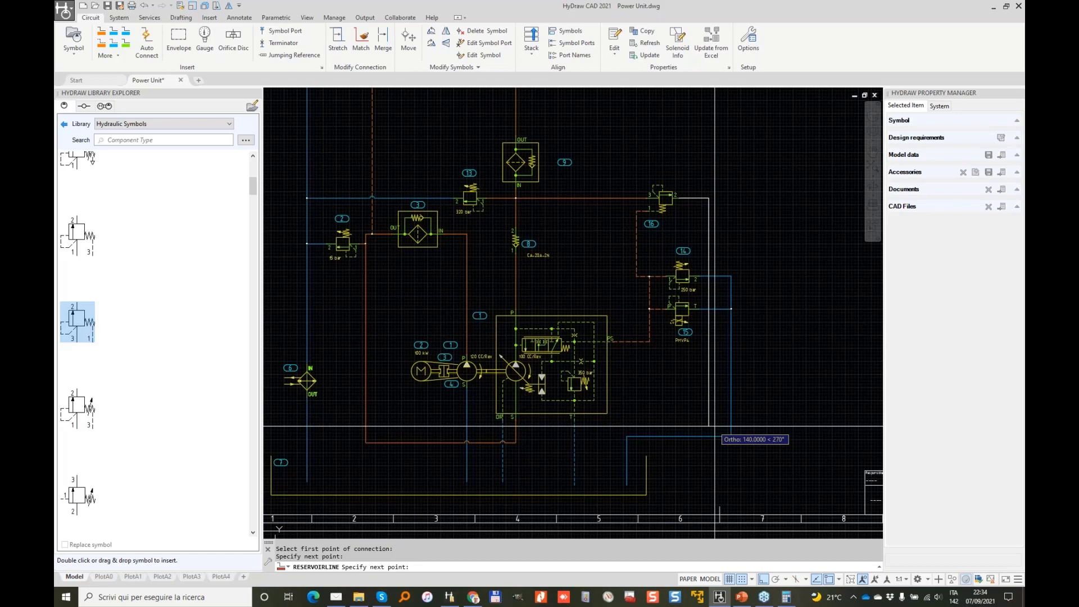
Draw a reservoir line from the new relief valve's port 2 down into the tank.
{"action": "key", "text": "Escape"}
{"action": "middle_click_drag", "start_coordinate": [583, 266], "coordinate": [625, 348]}
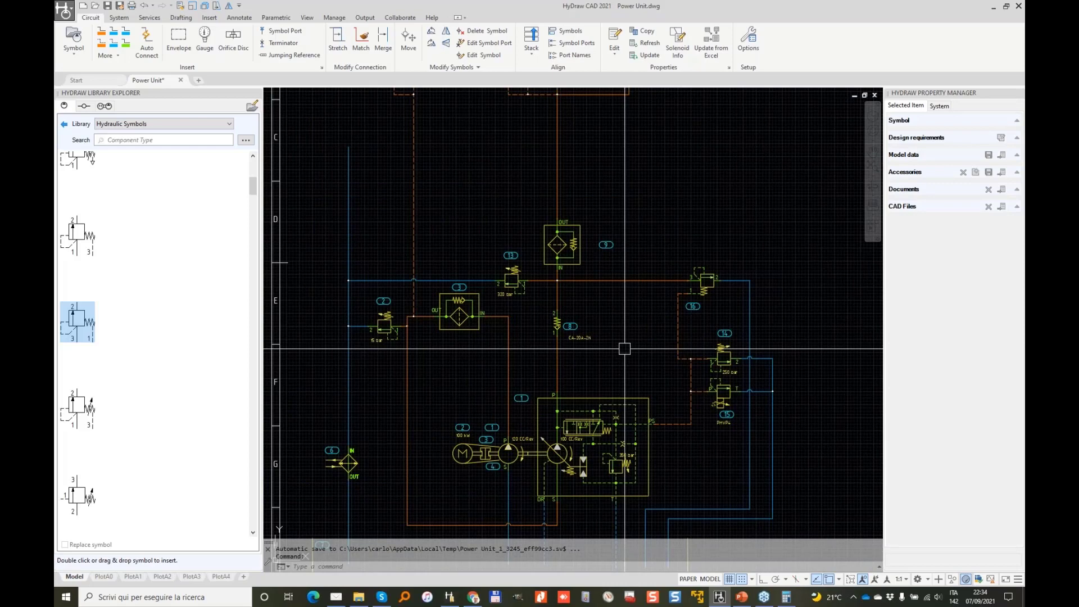
{"action": "key", "text": "Escape"}
{"action": "key", "text": "Escape"}
Stretch the circuit so the filters and the relief valves near them sit higher above the pump group.
{"action": "middle_click_drag", "start_coordinate": [410, 128], "coordinate": [415, 136]}
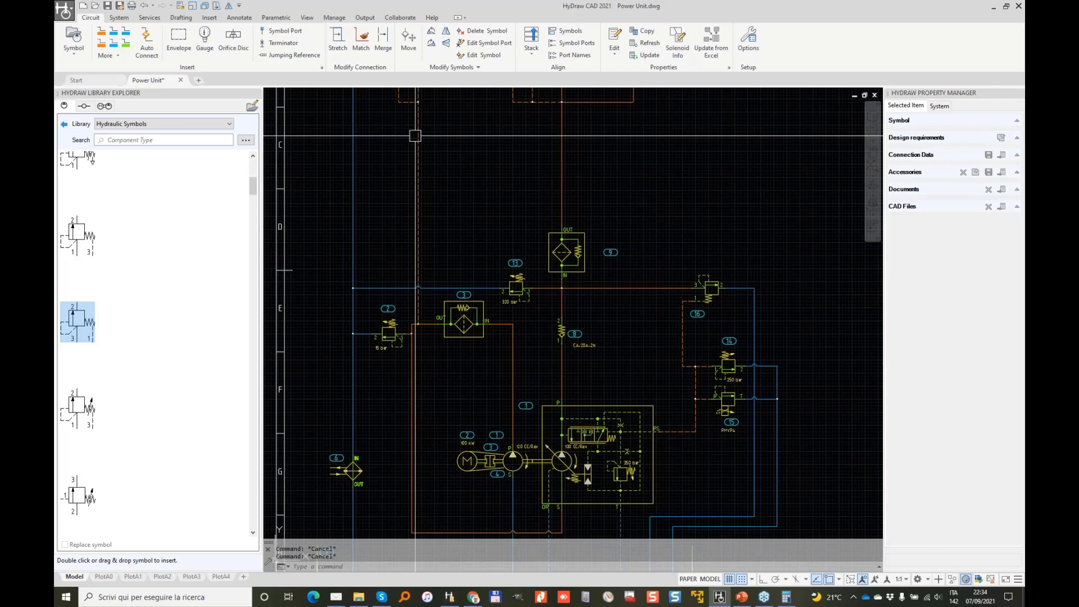
{"action": "type", "text": "s"}
{"action": "key", "text": "Return"}
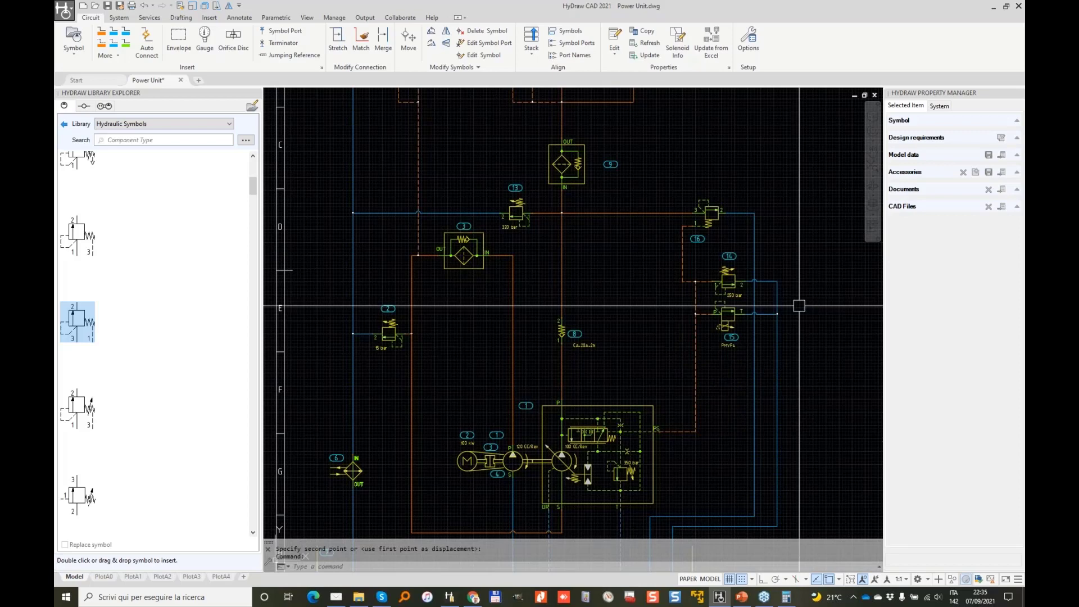
Draw an envelope around the filters, check valve and relief valves, between the pump group and the gauges and accumulator.
{"action": "scroll", "coordinate": [585, 279], "scroll_direction": "down", "scroll_amount": 3}
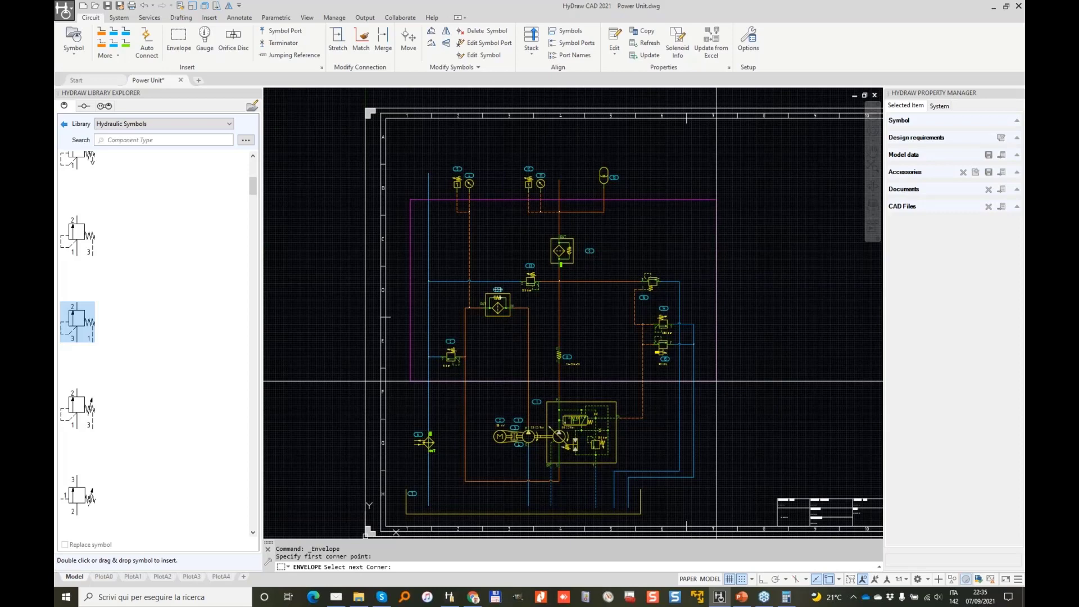
{"action": "left_click", "coordinate": [716, 380]}
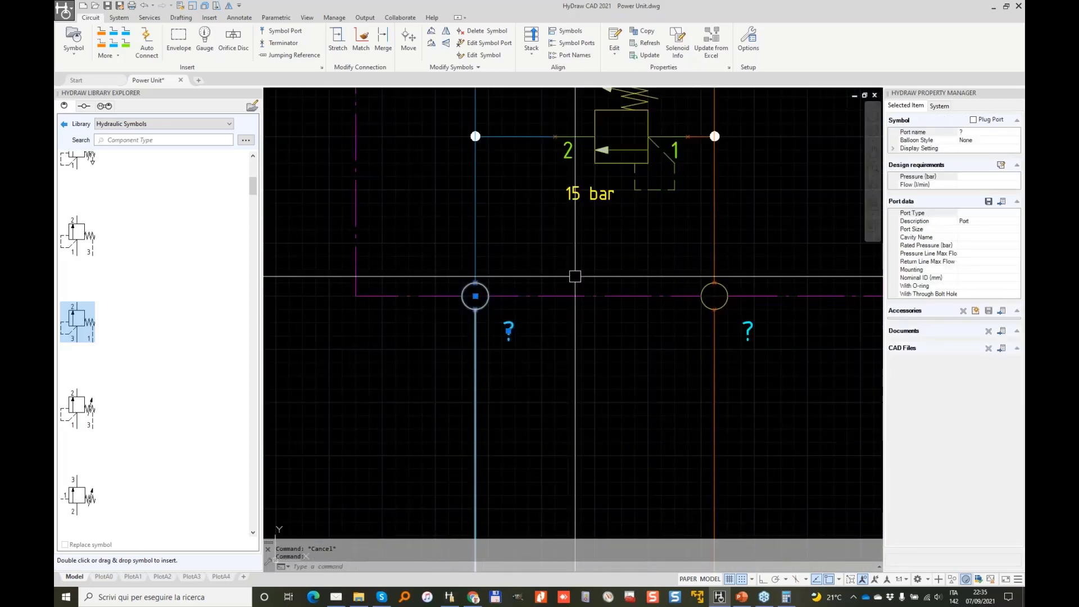
Name the envelope port on the return line above the cooler T1 and set its flow to 150 l/min.
{"action": "left_click", "coordinate": [971, 132]}
{"action": "type", "text": "T1"}
{"action": "left_click", "coordinate": [978, 184]}
{"action": "type", "text": "150"}
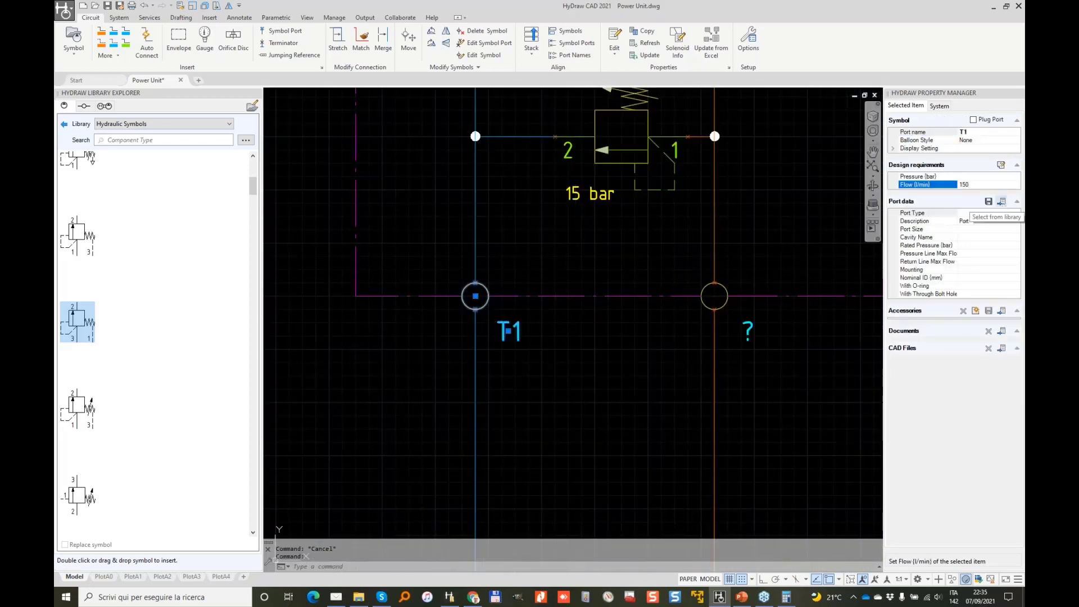
Configure port T1 as an SAE flange pressure line port with size 1-1/2" Code 61.
{"action": "left_click", "coordinate": [1001, 201]}
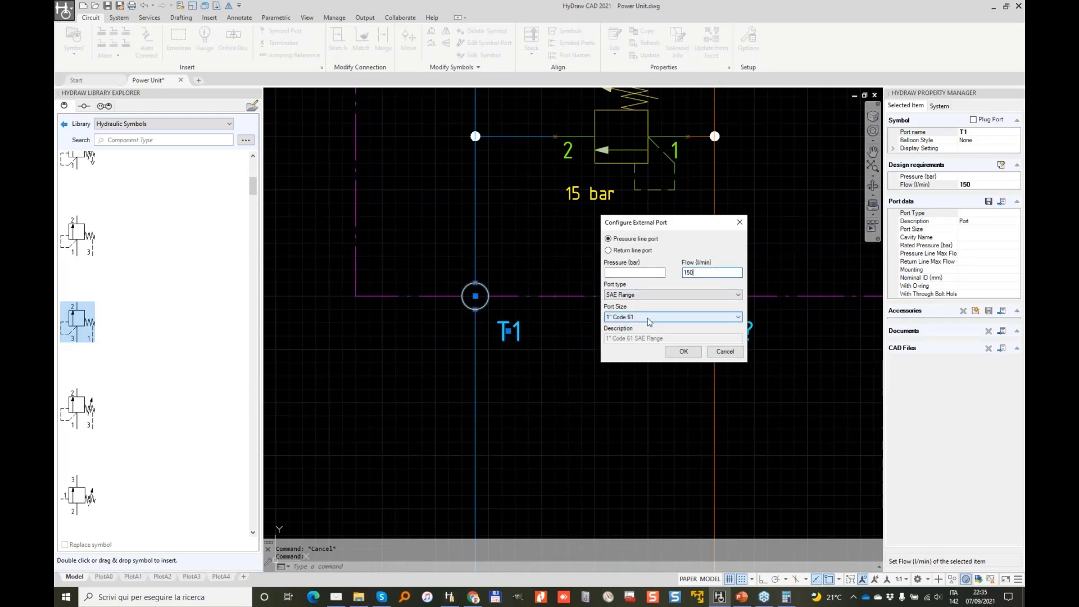
{"action": "left_click", "coordinate": [650, 317]}
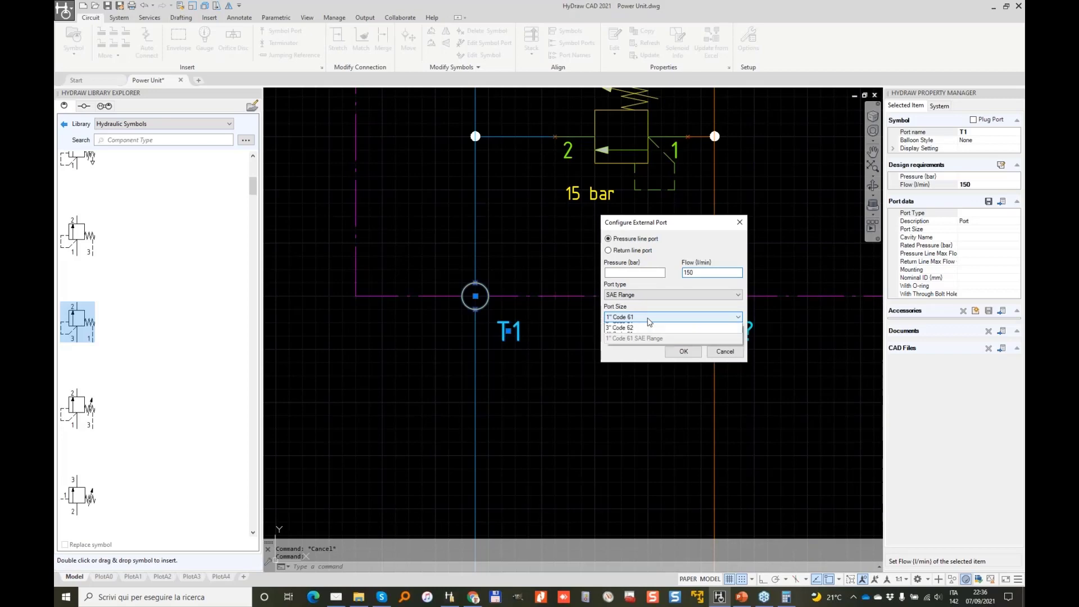
{"action": "left_click", "coordinate": [623, 379]}
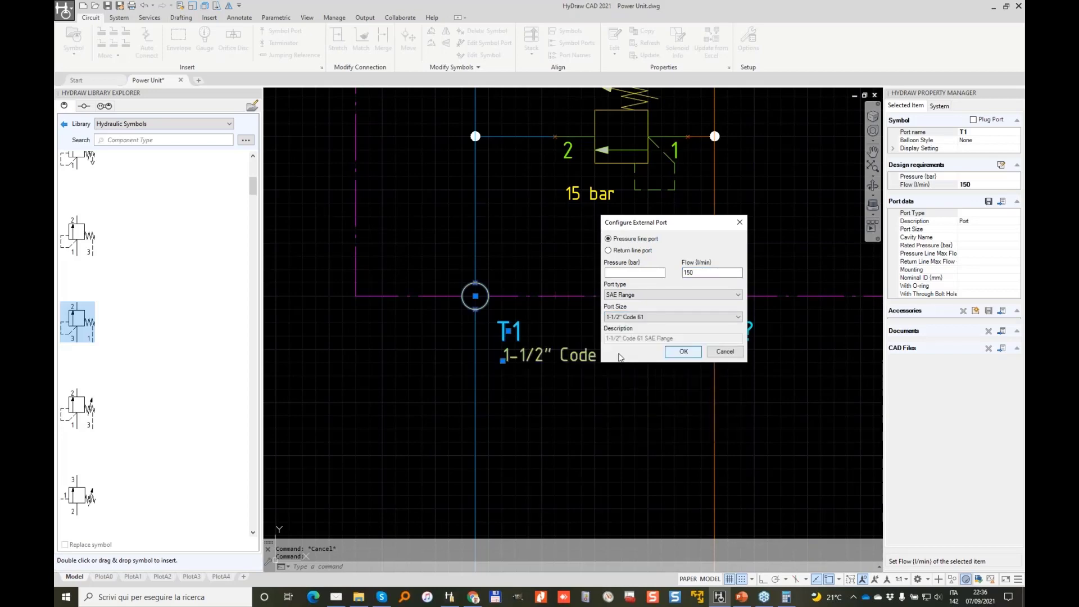
{"action": "key", "text": "Return"}
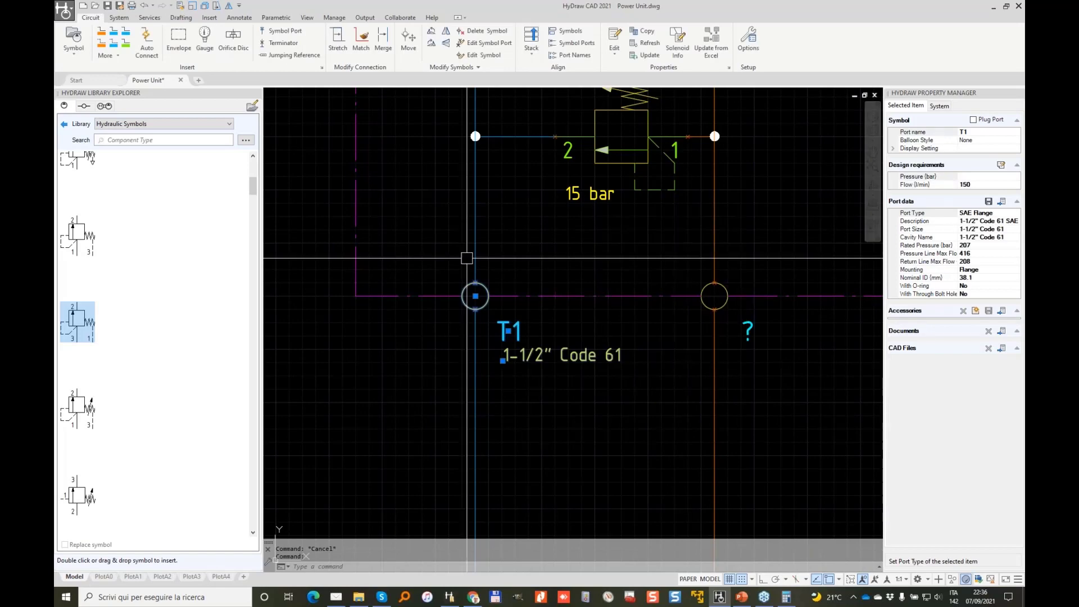
Copy the T1 port properties to the port where the return line crosses the envelope's upper edge and name it T2.
{"action": "scroll", "coordinate": [507, 304], "scroll_direction": "down", "scroll_amount": 4}
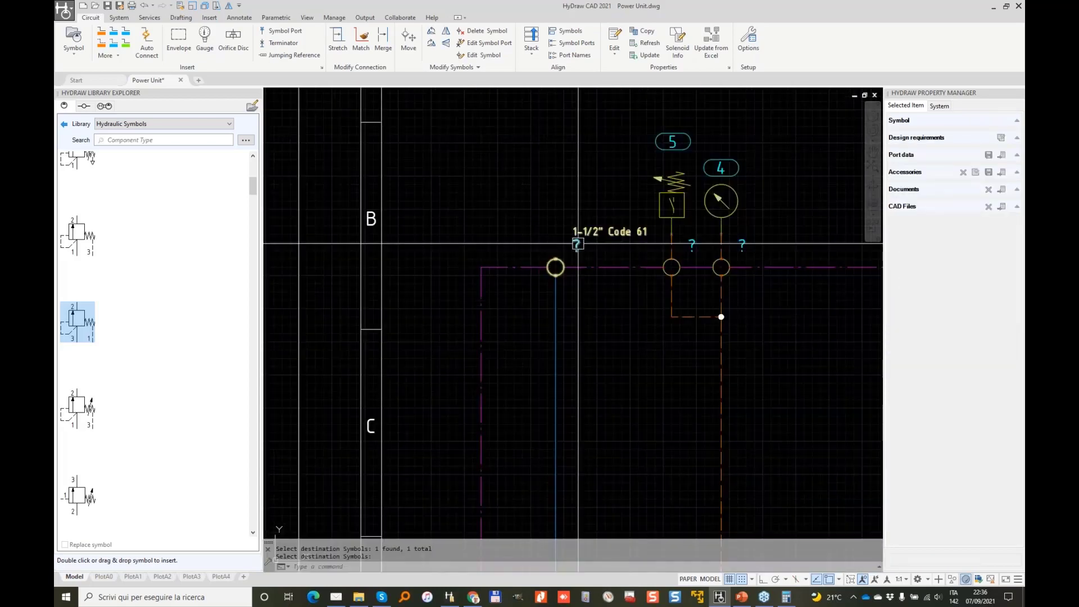
{"action": "left_click", "coordinate": [555, 267]}
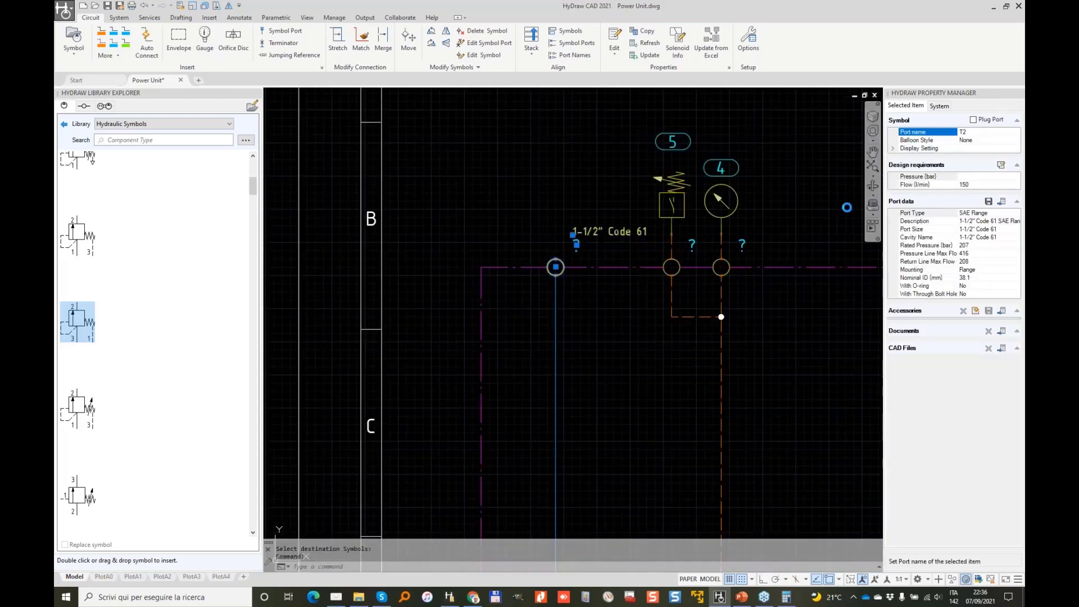
{"action": "left_click", "coordinate": [847, 207]}
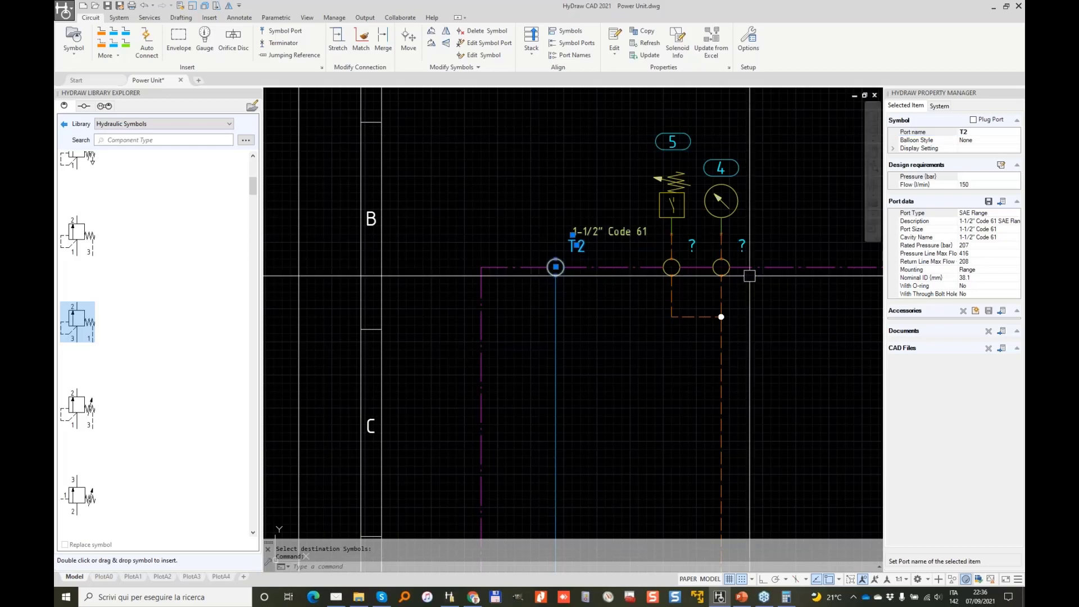
{"action": "key", "text": "Escape"}
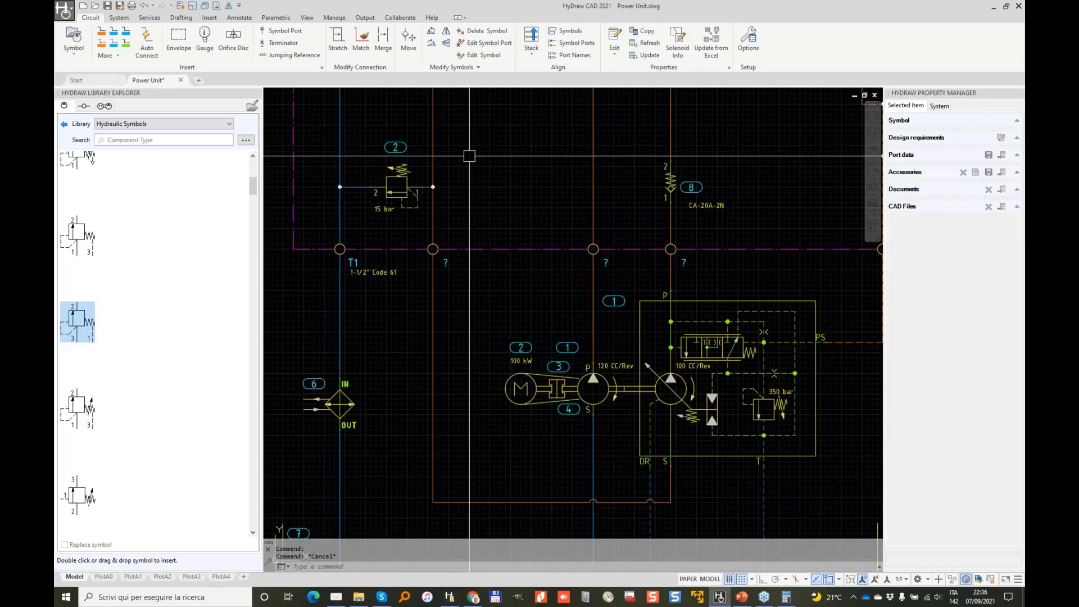
Name the envelope port above the 120 CC/Rev pump P1 and configure it as an SAE flange, size 1-1/4" Code 62.
{"action": "scroll", "coordinate": [576, 259], "scroll_direction": "up", "scroll_amount": 3}
{"action": "left_click", "coordinate": [611, 246]}
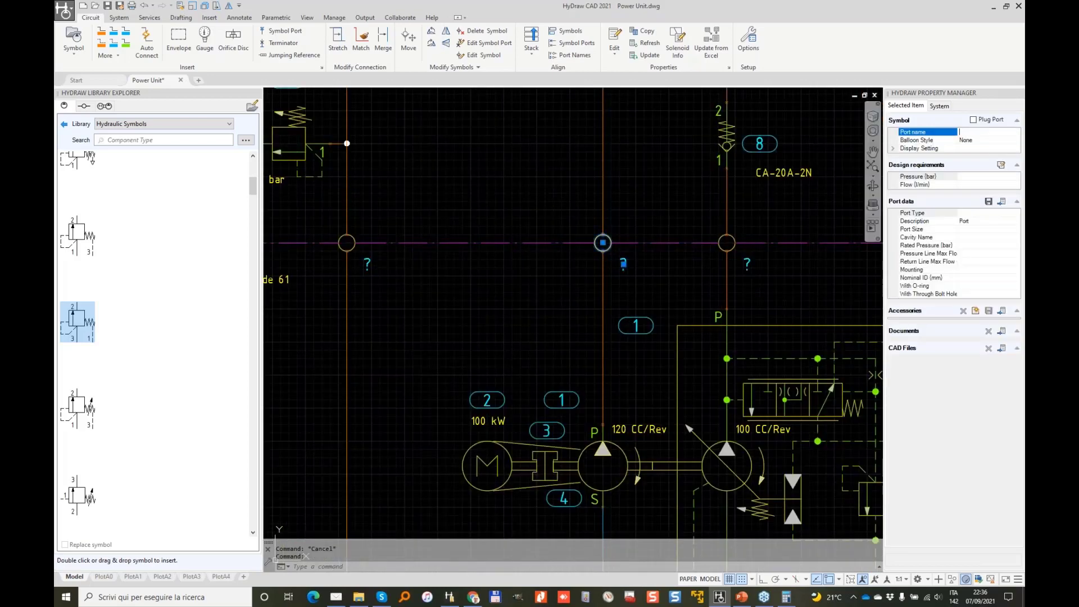
{"action": "type", "text": "P1"}
{"action": "key", "text": "Return"}
{"action": "left_click", "coordinate": [677, 317]}
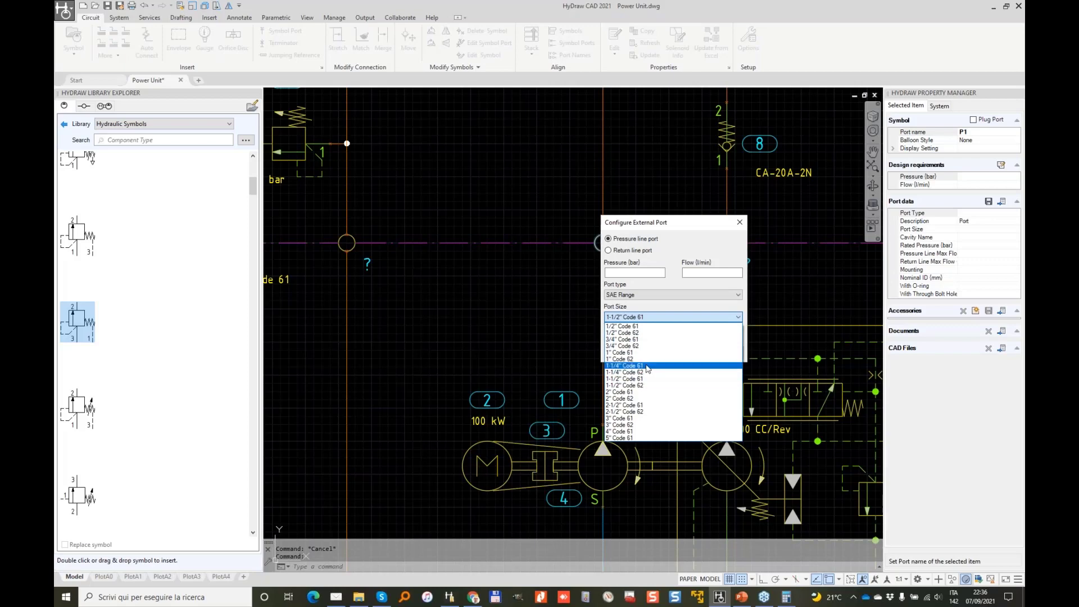
{"action": "left_click", "coordinate": [633, 373]}
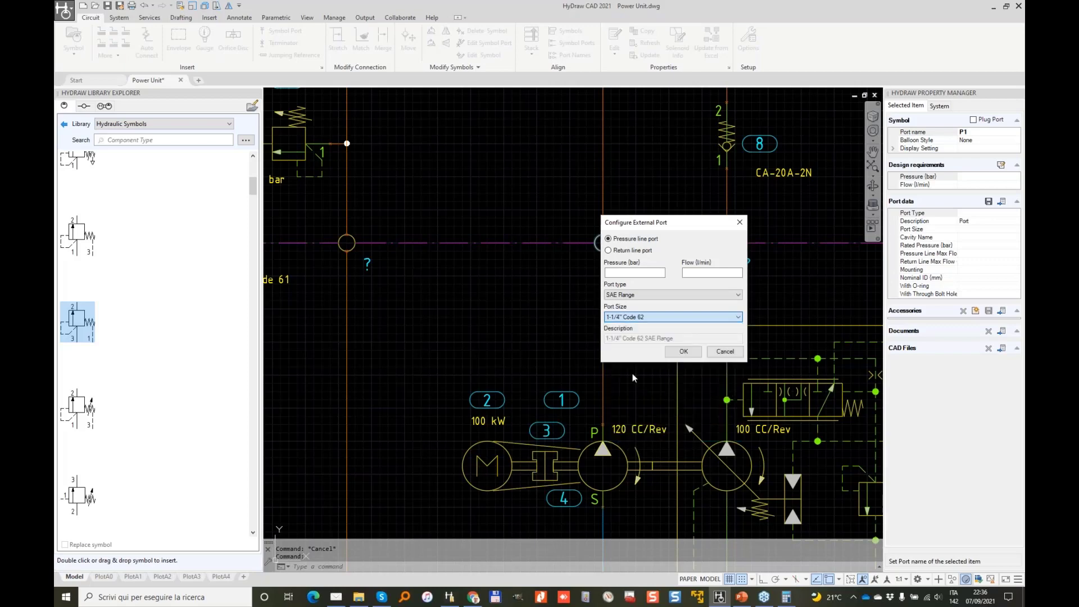
{"action": "left_click", "coordinate": [683, 351]}
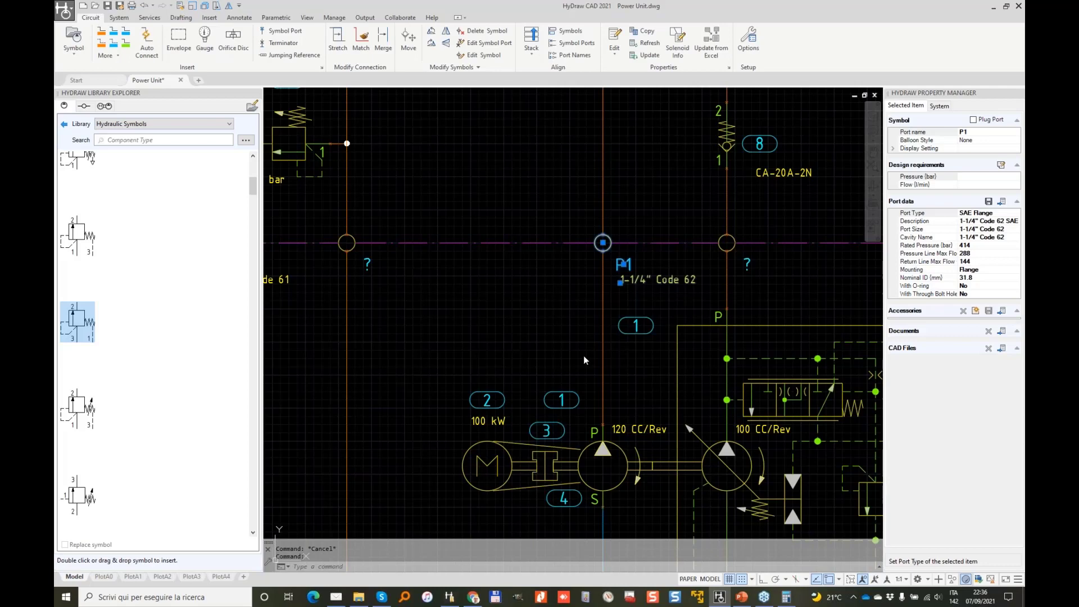
Name the envelope port above the 100 CC/Rev pump P2 and configure it as an SAE flange, size 1" Code 62.
{"action": "left_click", "coordinate": [727, 243]}
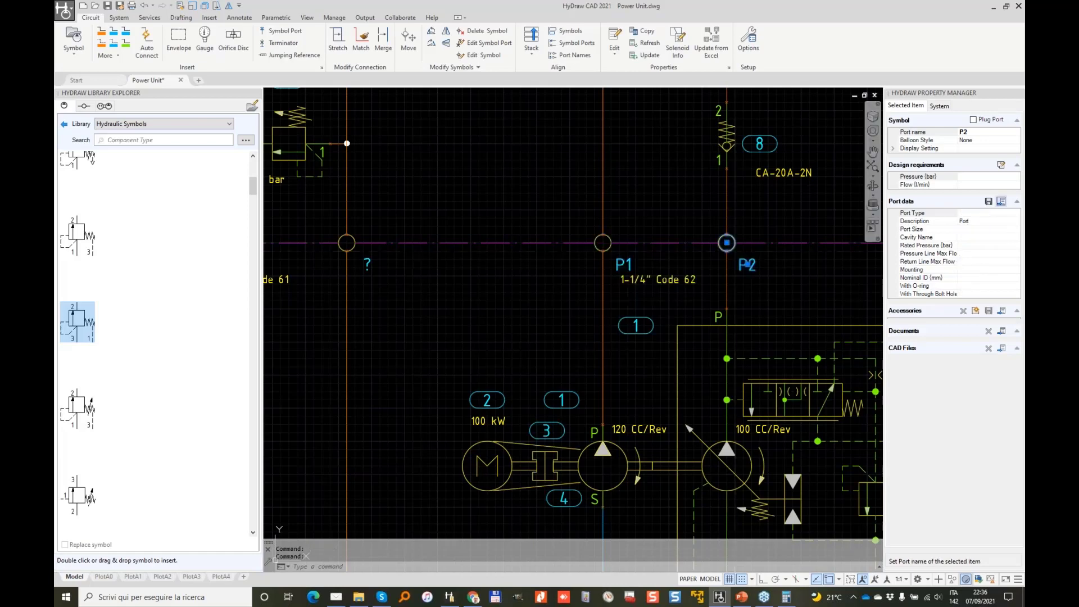
{"action": "left_click", "coordinate": [1001, 201]}
{"action": "left_click", "coordinate": [663, 317]}
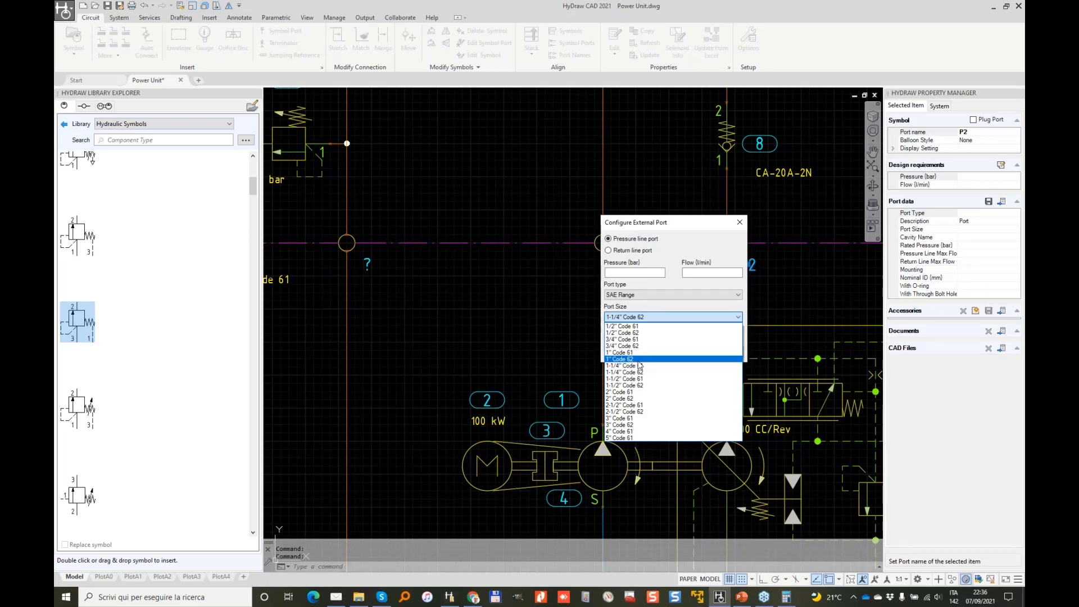
{"action": "left_click", "coordinate": [629, 359]}
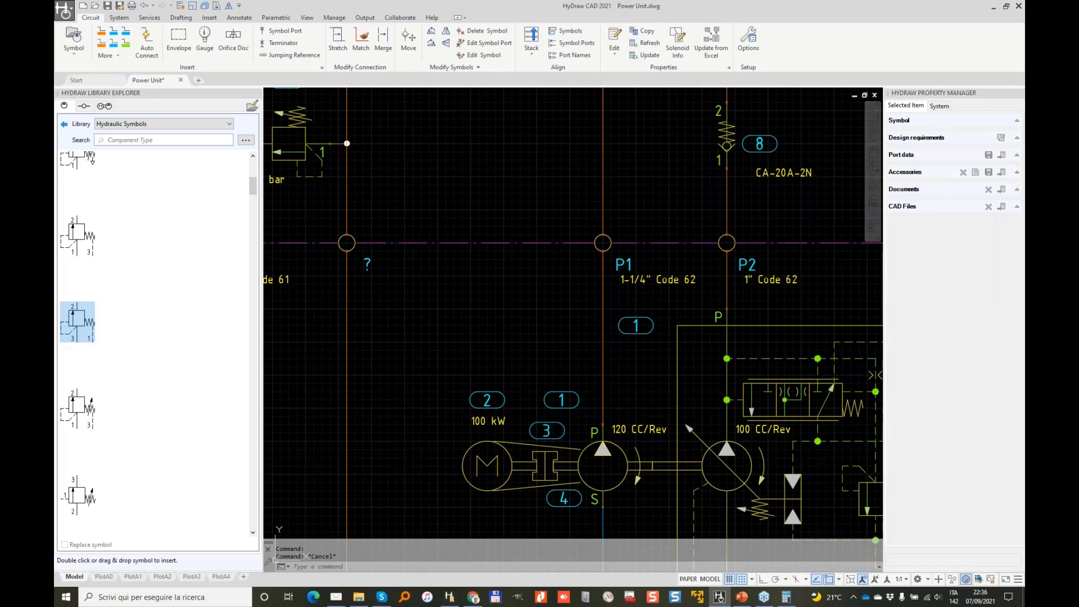
Configure the envelope port between T1 and P1 as an SAE flange pressure line port, size 1" Code 62, and name it P3.
{"action": "scroll", "coordinate": [601, 310], "scroll_direction": "down", "scroll_amount": 2}
{"action": "left_click", "coordinate": [442, 268]}
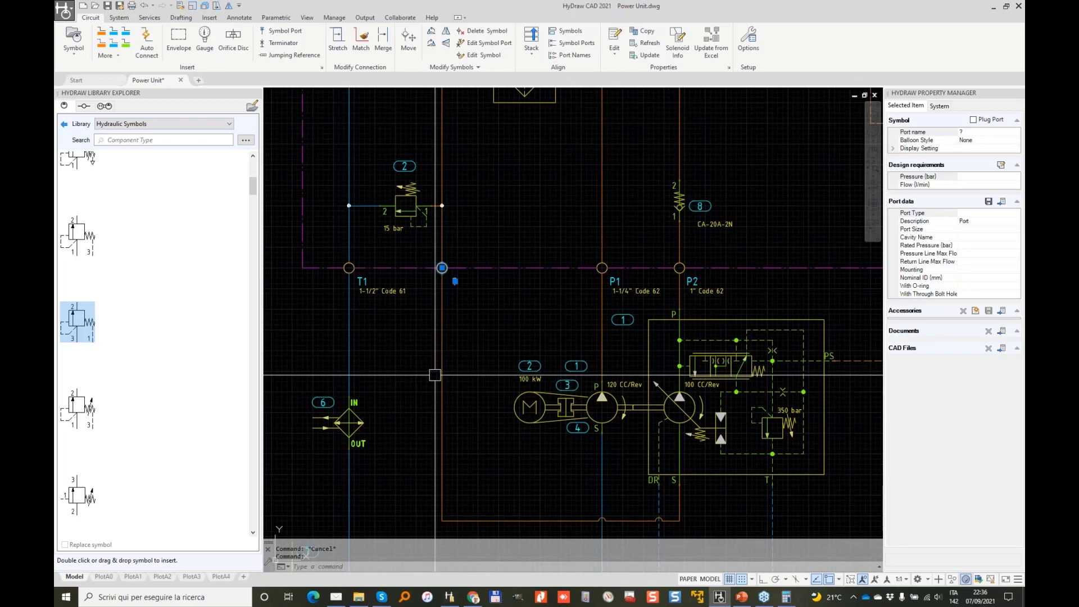
{"action": "left_click", "coordinate": [1001, 165]}
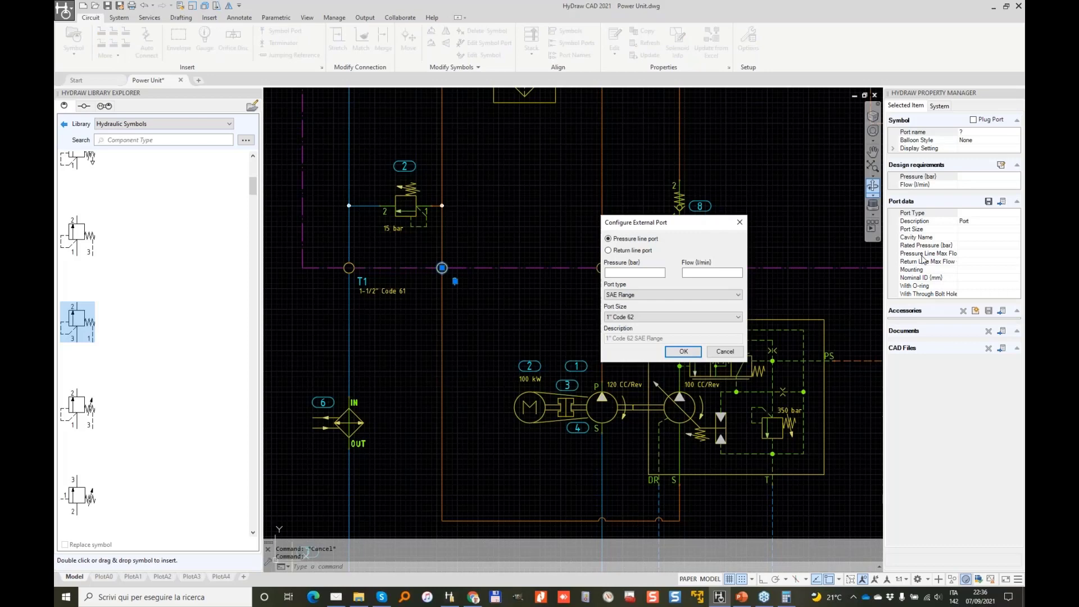
{"action": "key", "text": "Return"}
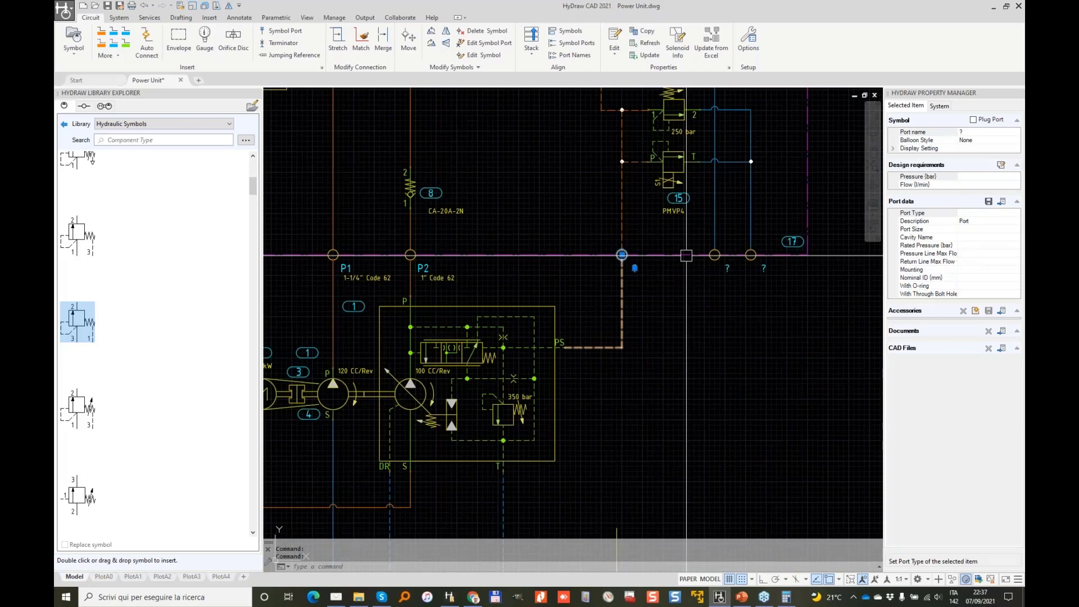
Name the envelope port on the pump's PS line PS and configure it as a BSP pressure line port, size G 3/8.
{"action": "left_click", "coordinate": [963, 132]}
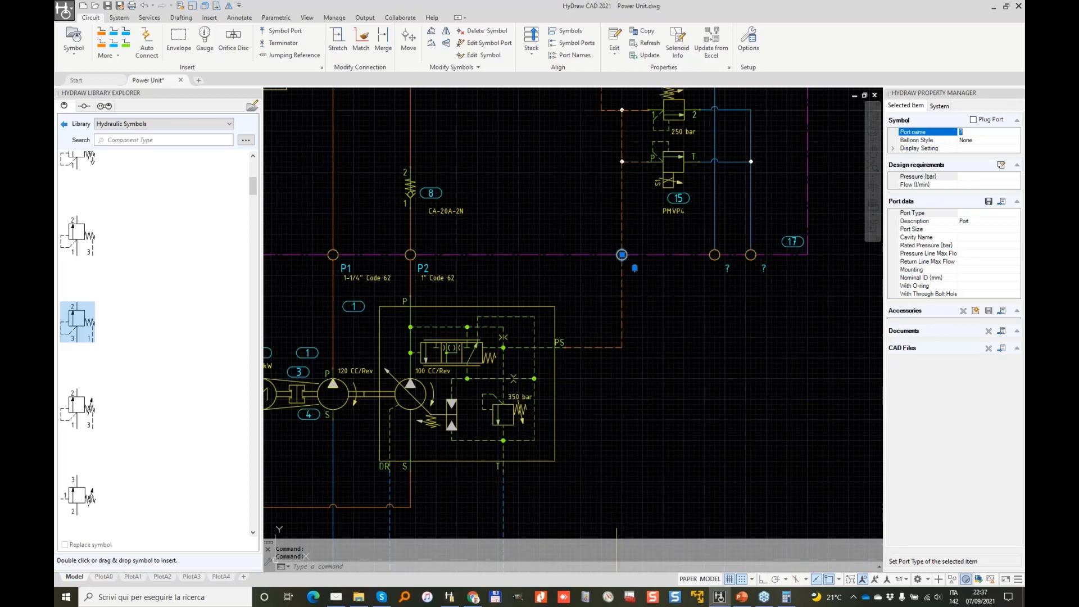
{"action": "left_click", "coordinate": [643, 317]}
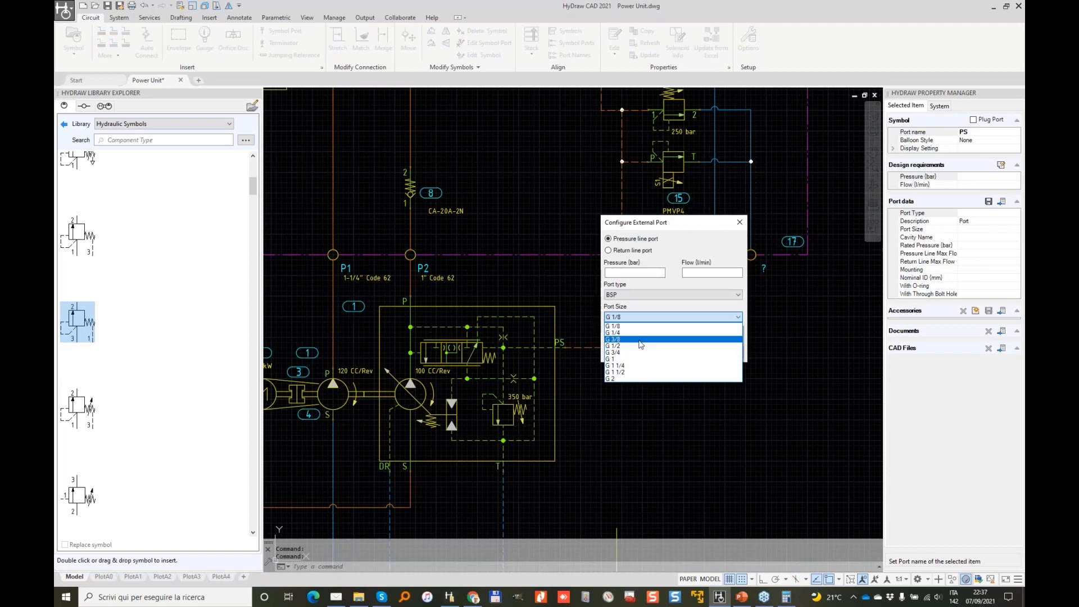
{"action": "left_click", "coordinate": [640, 340]}
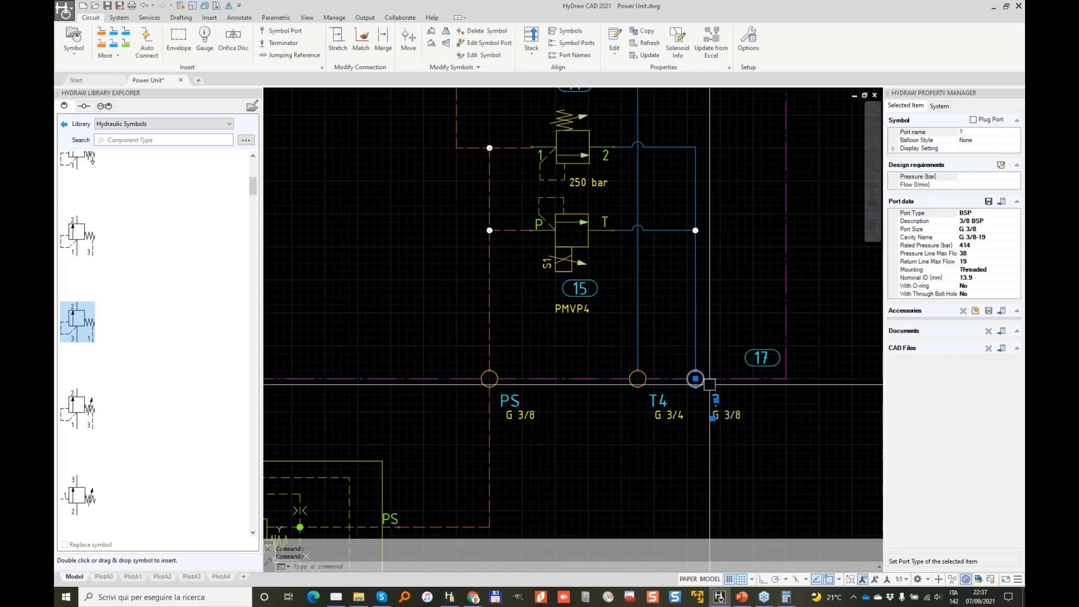
Name the G 3/8 envelope port beside T4 T3.
{"action": "left_click", "coordinate": [973, 133]}
{"action": "type", "text": "T3"}
{"action": "key", "text": "Return"}
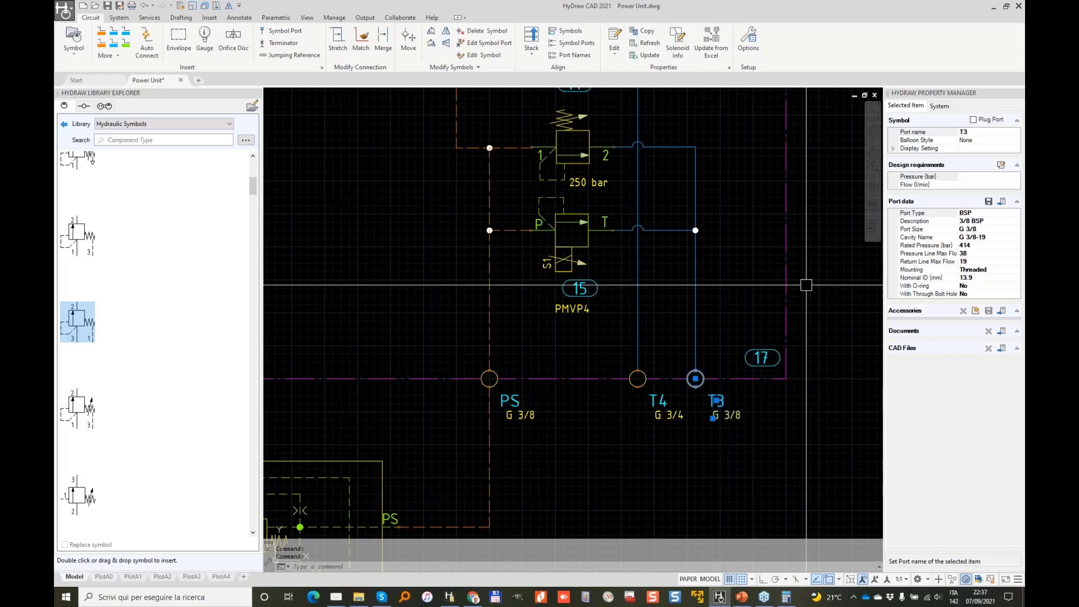
{"action": "scroll", "coordinate": [740, 329], "scroll_direction": "down", "scroll_amount": 2}
{"action": "key", "text": "Escape"}
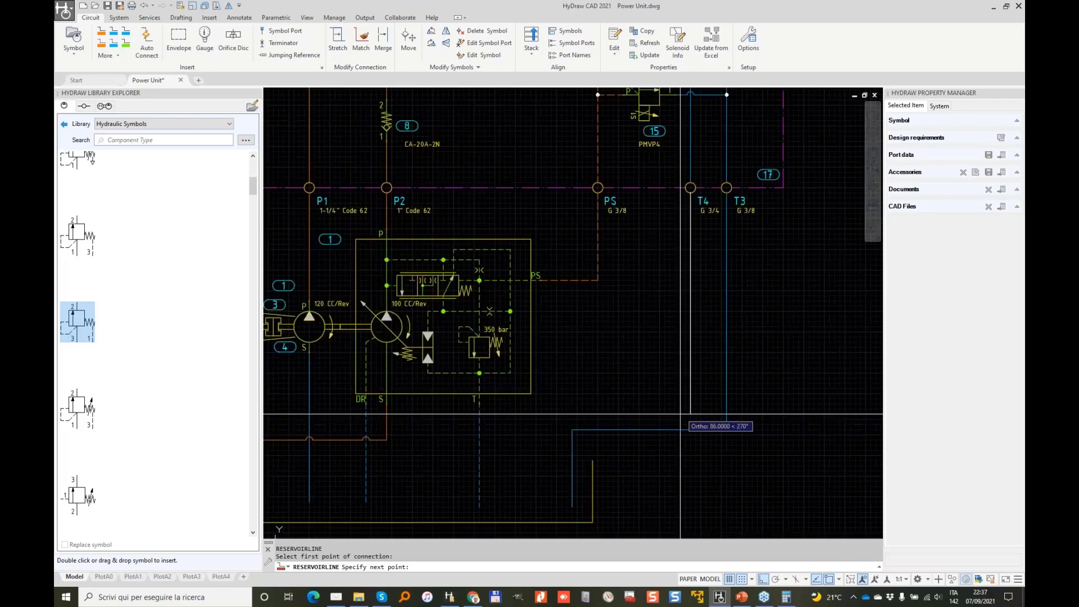
Draw a reservoir line from port T4 down and across toward the reservoir, above the T3 return line.
{"action": "left_click", "coordinate": [690, 409]}
{"action": "left_click", "coordinate": [531, 409]}
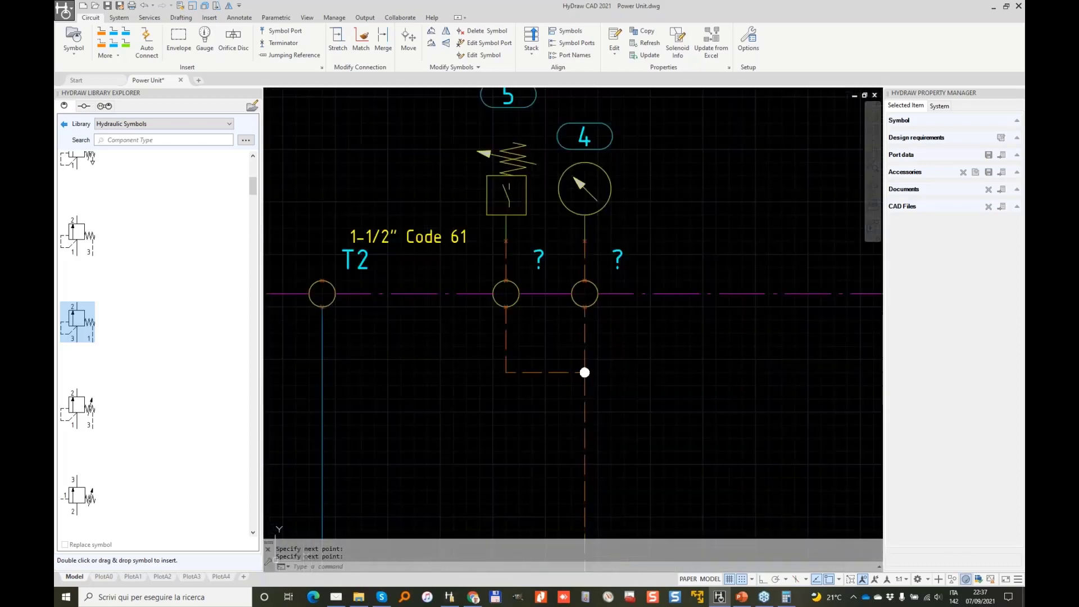
Name the envelope port below pressure switch 5 TP2 and configure it as a BSP pressure line port, size G 1/4.
{"action": "left_click", "coordinate": [514, 301]}
{"action": "left_click", "coordinate": [977, 132]}
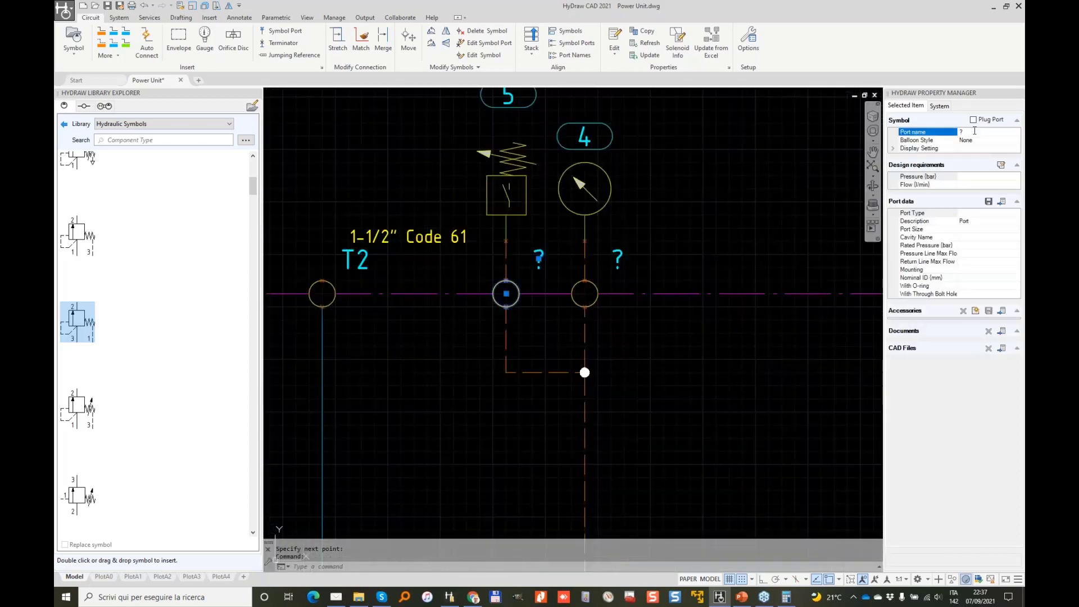
{"action": "type", "text": "P2"}
{"action": "type", "text": "T"}
{"action": "left_click", "coordinate": [1001, 202]}
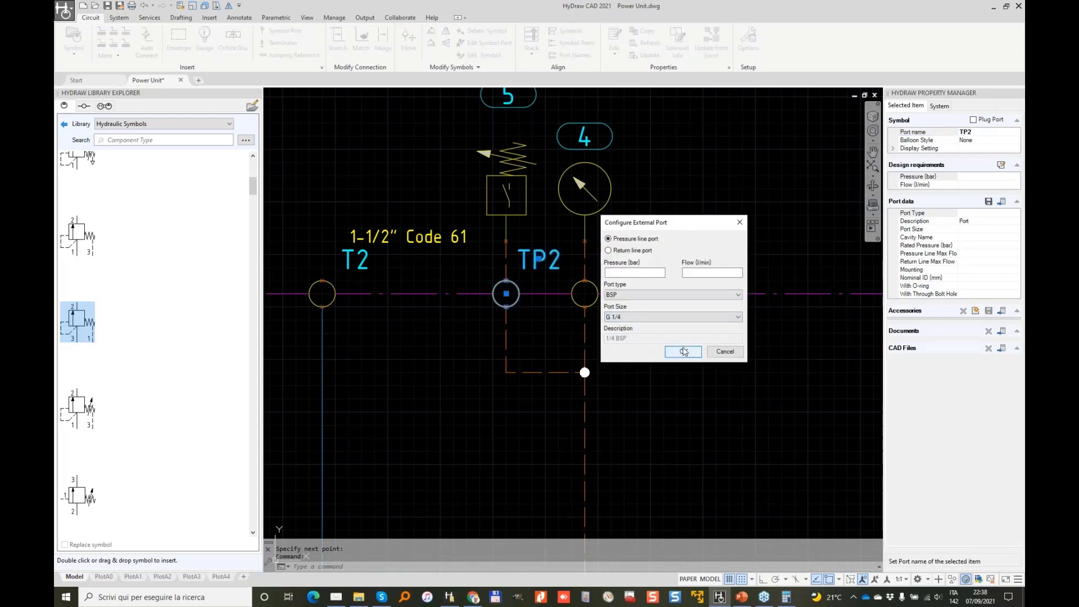
{"action": "left_click", "coordinate": [683, 352]}
{"action": "key", "text": "Escape"}
Name the envelope port below pressure gauge 4 MP2 and configure it as a BSP pressure line port, size G 1/4.
{"action": "left_click", "coordinate": [585, 283]}
{"action": "left_click", "coordinate": [968, 132]}
{"action": "type", "text": "MOP"}
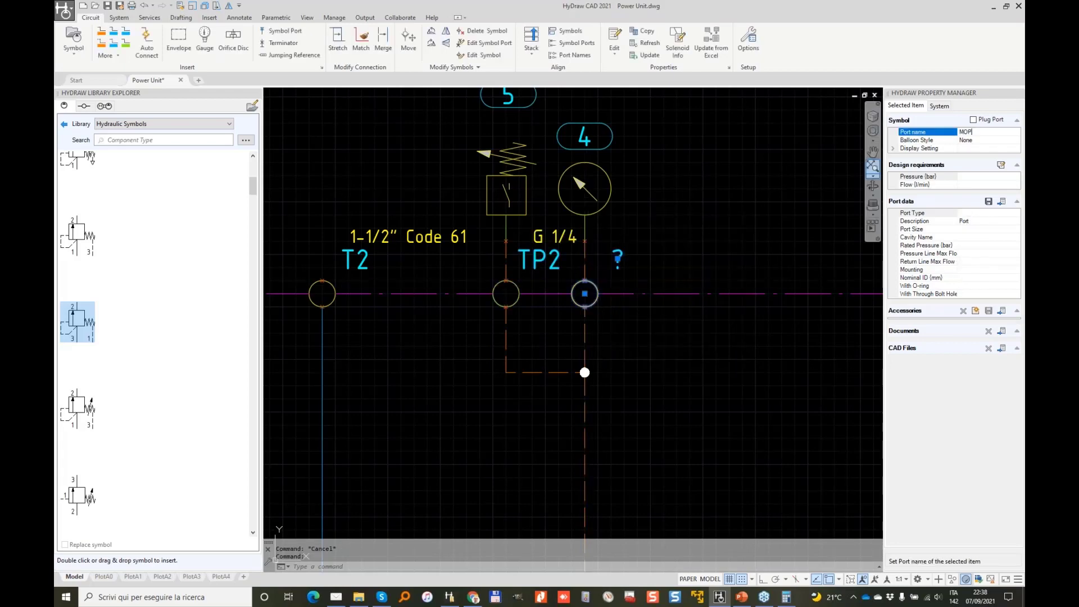
{"action": "key", "text": "BackSpace"}
{"action": "key", "text": "BackSpace"}
{"action": "type", "text": "P2"}
{"action": "key", "text": "Return"}
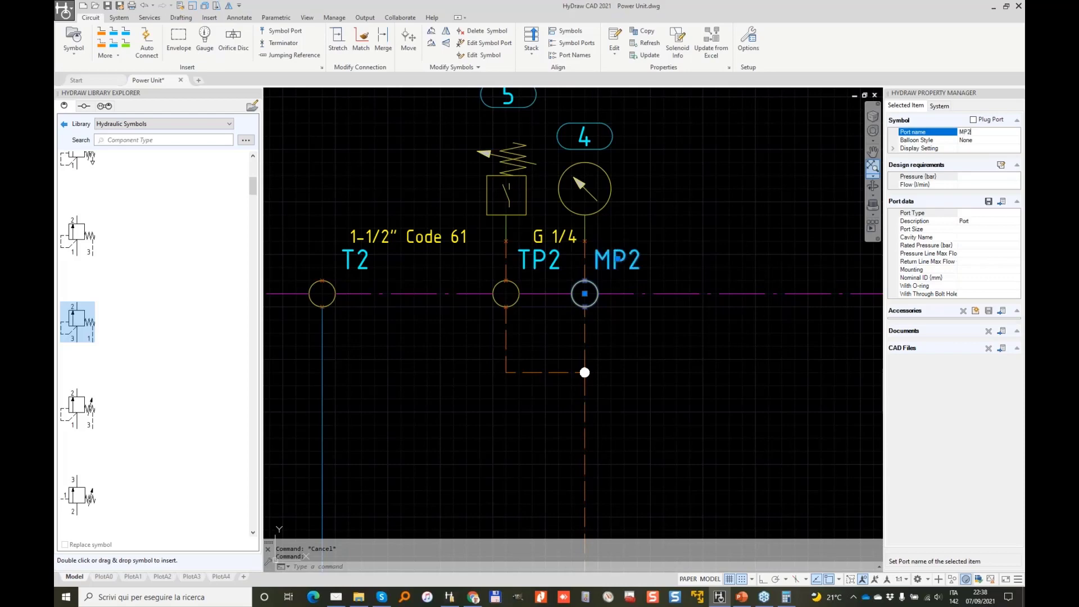
{"action": "left_click", "coordinate": [1016, 141]}
{"action": "left_click", "coordinate": [1003, 201]}
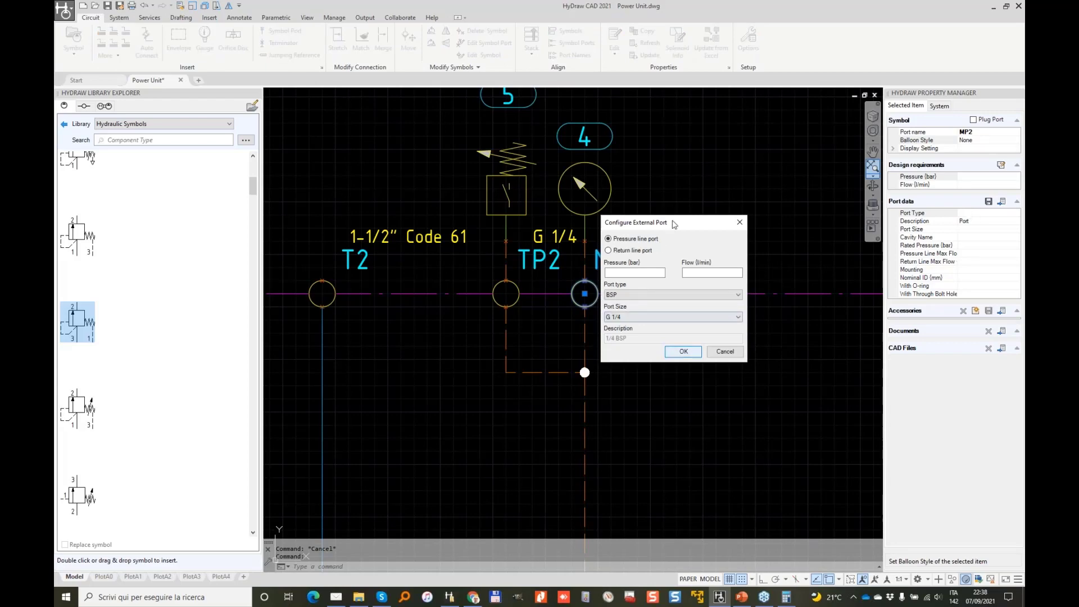
{"action": "key", "text": "Return"}
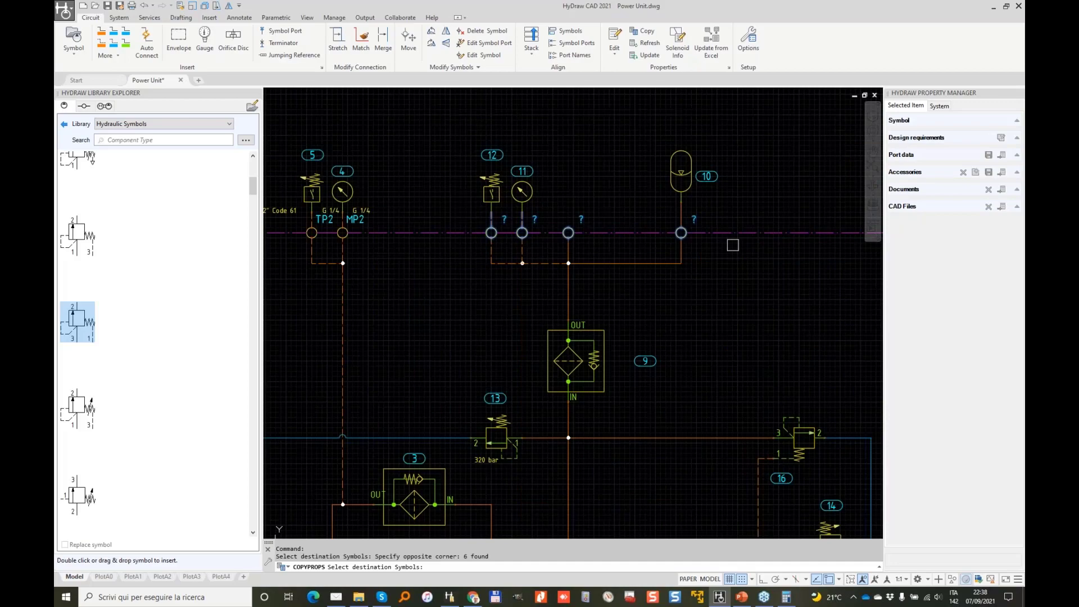
Copy the G 1/4 port properties to the four unnamed upper envelope ports, naming those below symbols 12 and 11 TU and MU.
{"action": "key", "text": "Return"}
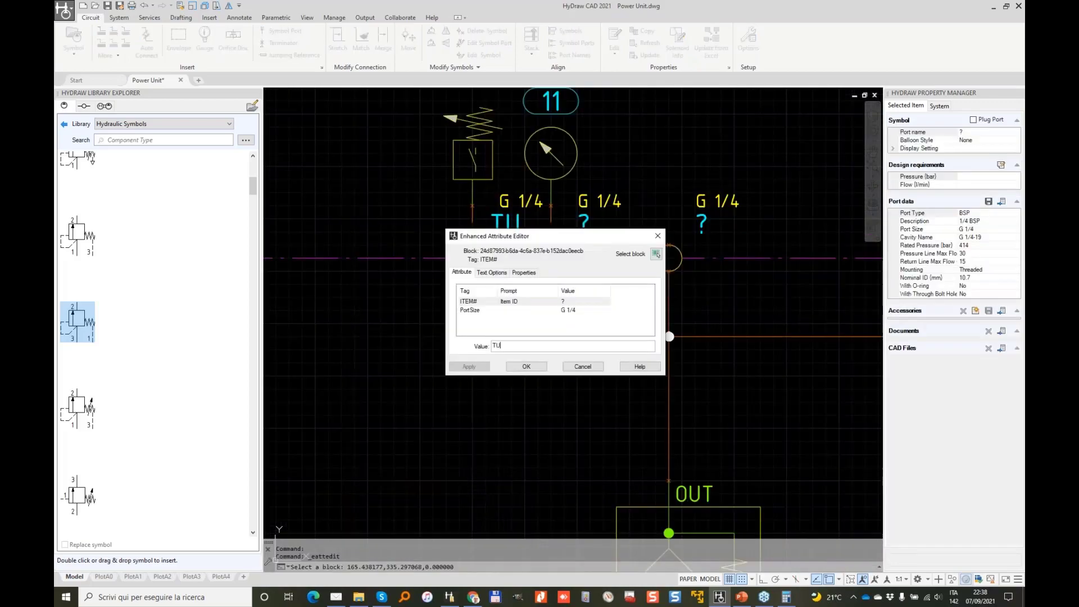
{"action": "left_click", "coordinate": [514, 367]}
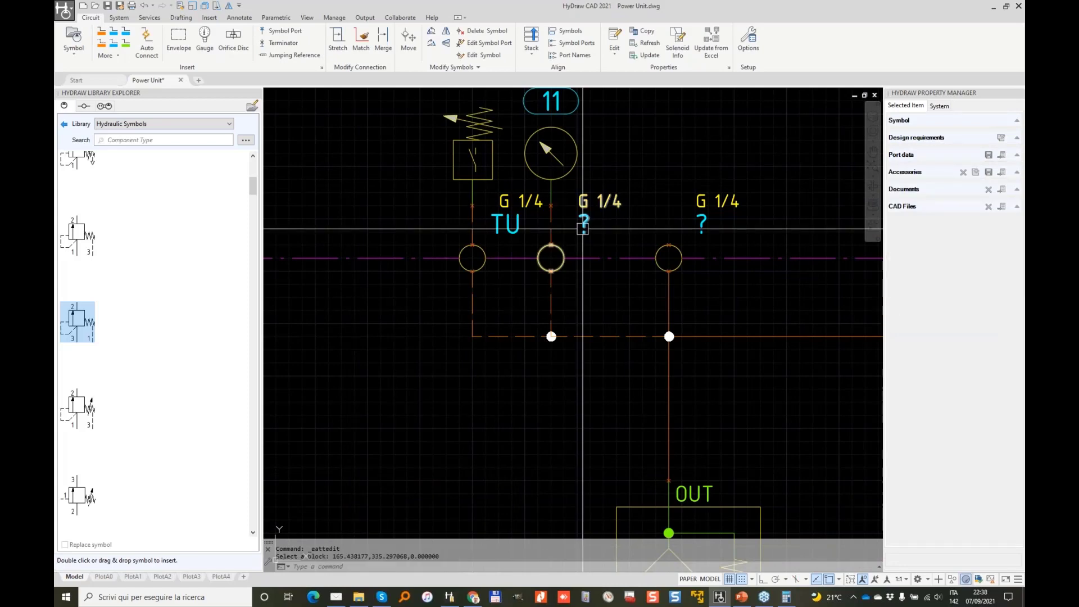
{"action": "left_click", "coordinate": [583, 228]}
{"action": "type", "text": "MU"}
{"action": "left_click", "coordinate": [515, 366]}
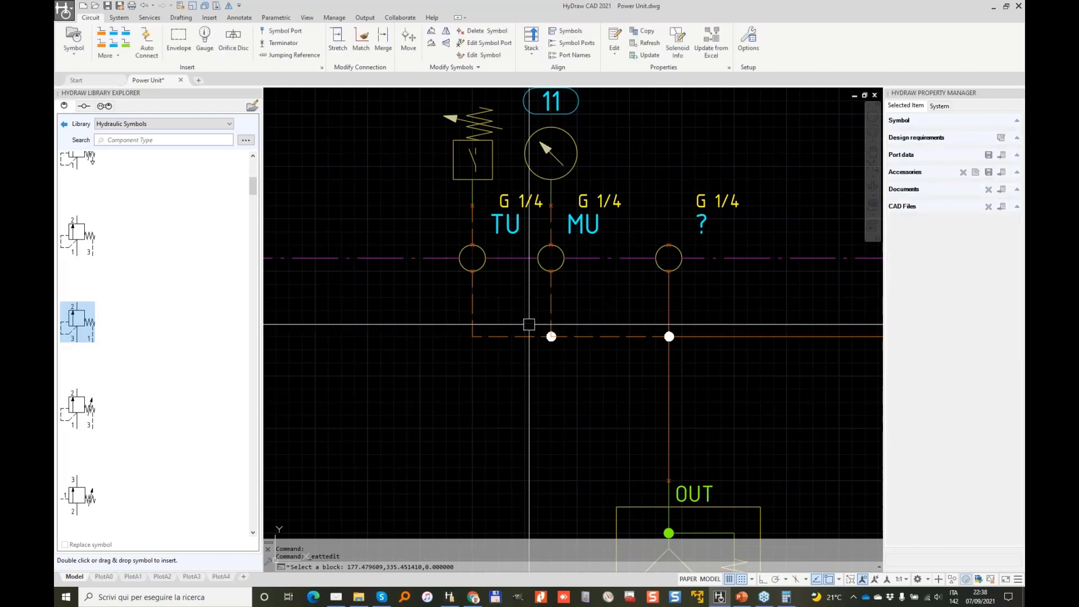
Name the envelope port above filter 9 U and configure it as an SAE flange pressure line port, size 1" Code 62.
{"action": "left_click", "coordinate": [669, 317]}
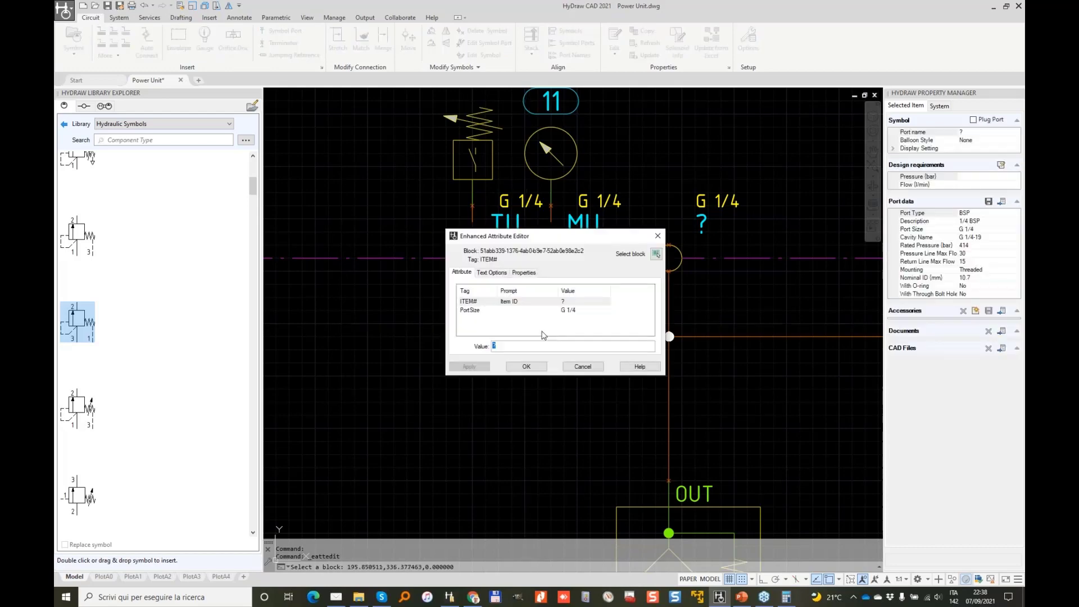
{"action": "type", "text": "U"}
{"action": "key", "text": "Return"}
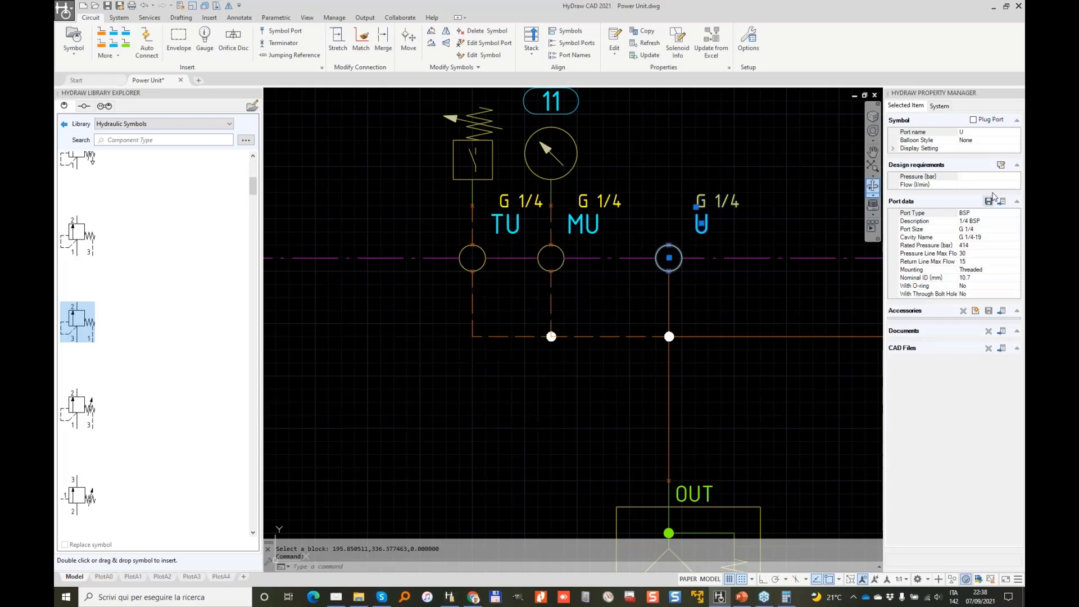
{"action": "left_click", "coordinate": [989, 200]}
{"action": "left_click", "coordinate": [675, 317]}
{"action": "left_click", "coordinate": [676, 362]}
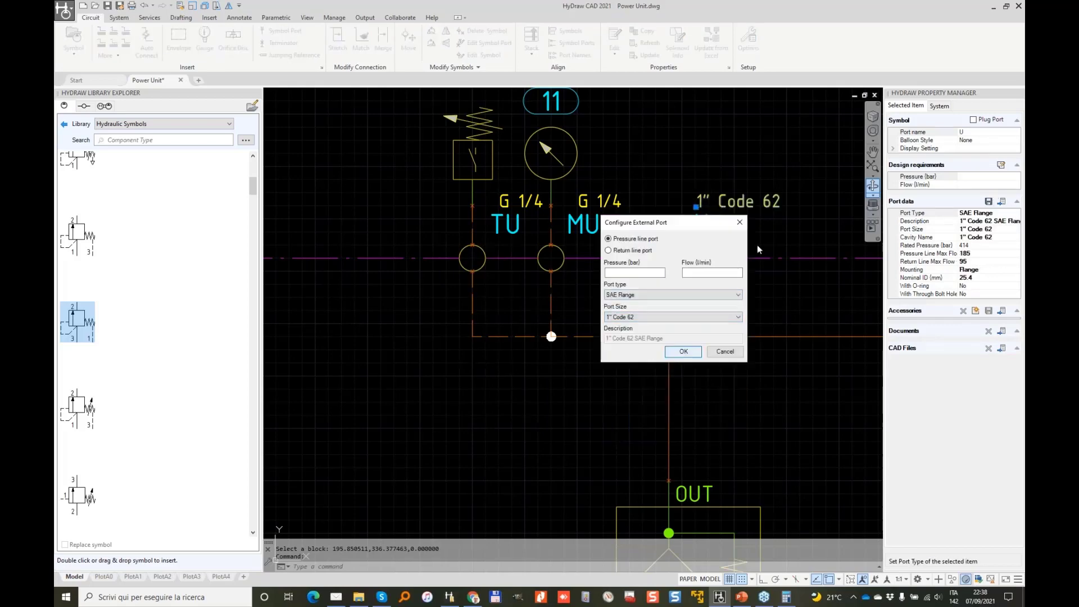
{"action": "key", "text": "Return"}
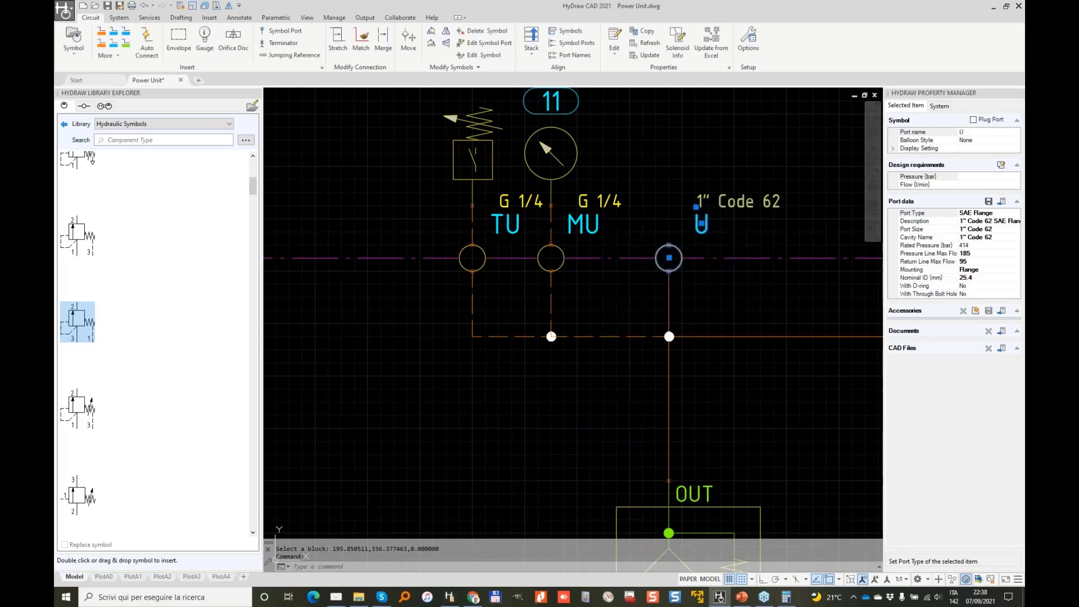
Configure the envelope port below accumulator 10 as a BSP pressure line port, size G 1, and name it ACC.
{"action": "scroll", "coordinate": [591, 287], "scroll_direction": "down", "scroll_amount": 4}
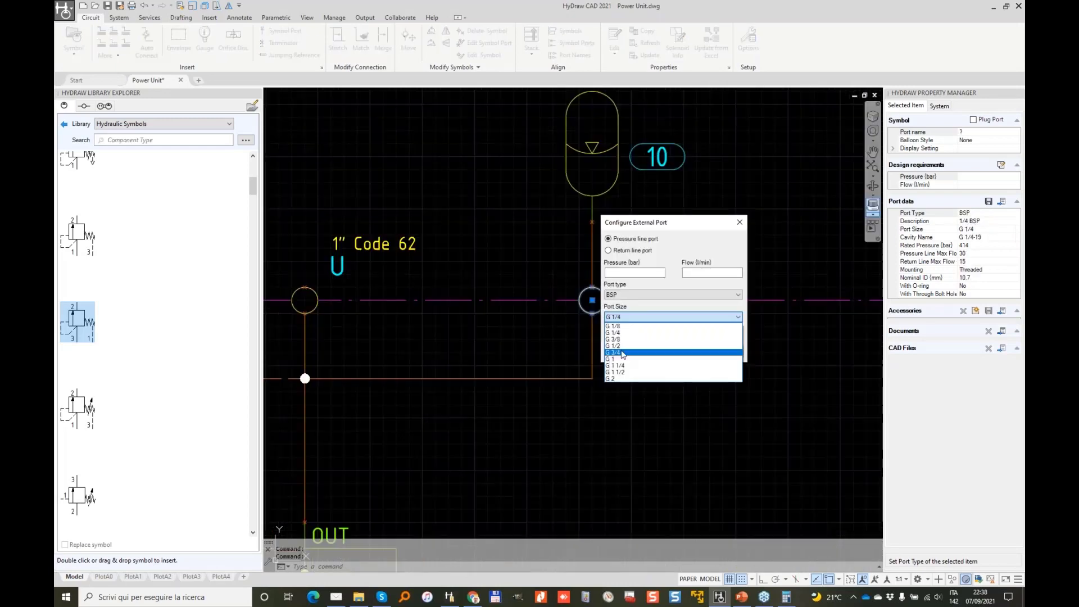
{"action": "key", "text": "Return"}
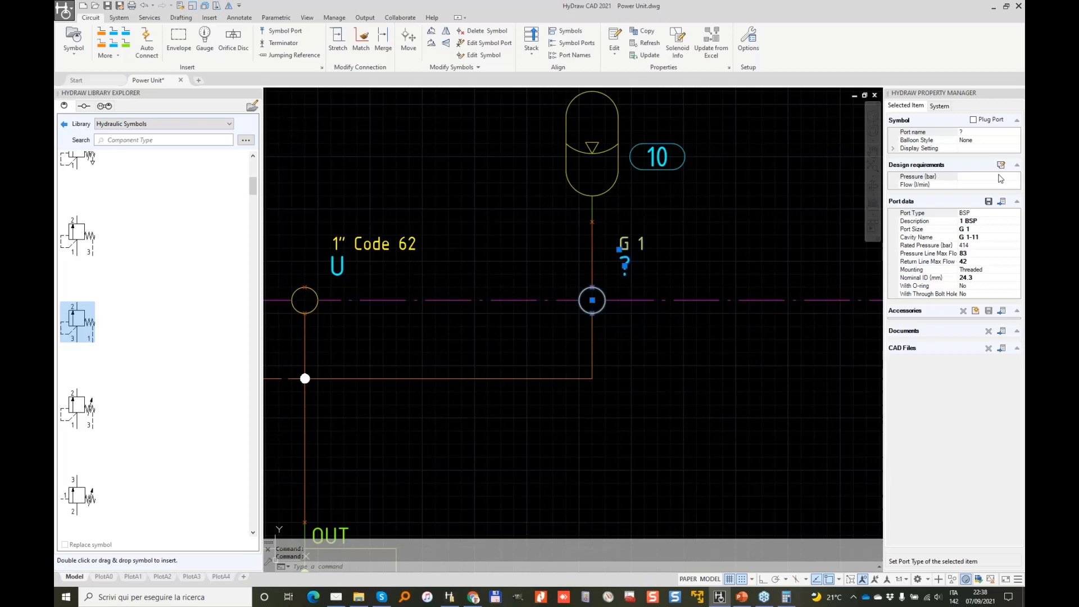
{"action": "key", "text": "Escape"}
{"action": "key", "text": "Escape"}
{"action": "scroll", "coordinate": [658, 404], "scroll_direction": "down", "scroll_amount": 6}
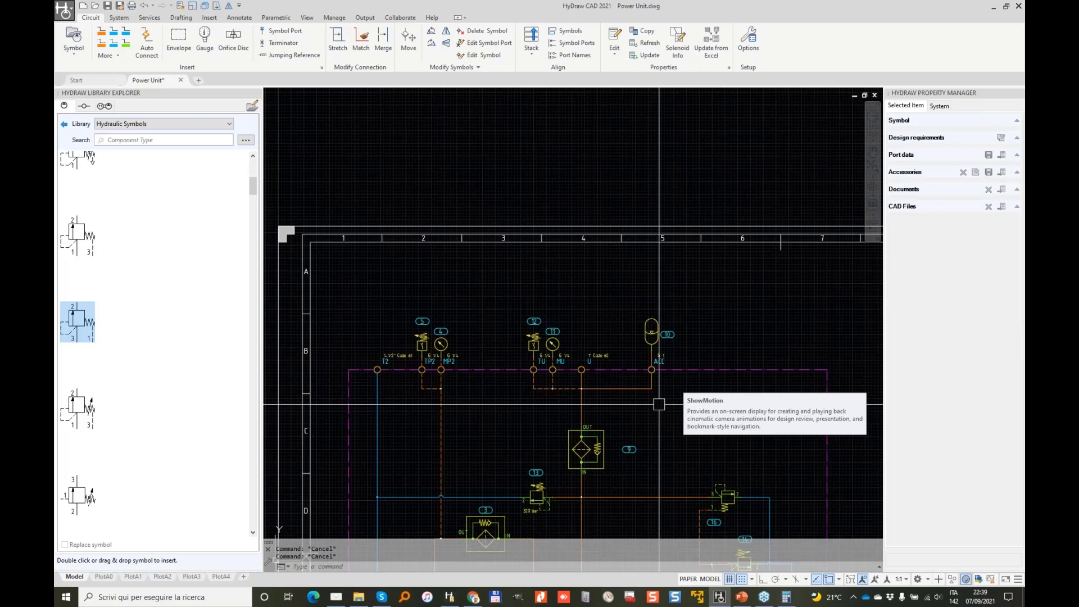
Create a ports list from all the manifold envelope's ports and insert the table in the empty area above the envelope, beyond the accumulator.
{"action": "scroll", "coordinate": [549, 229], "scroll_direction": "down", "scroll_amount": 3}
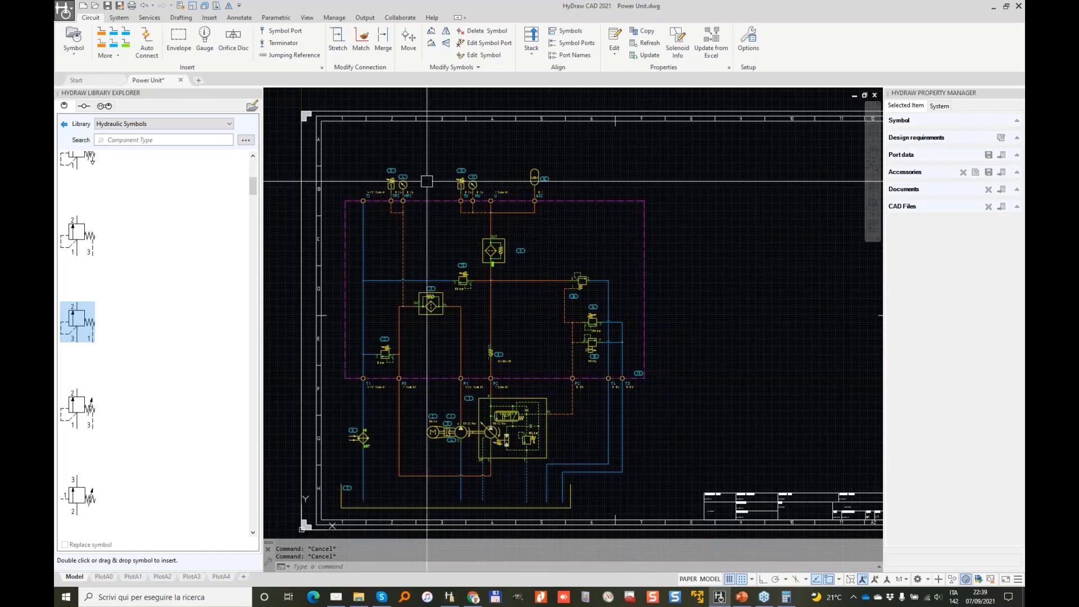
{"action": "middle_click_drag", "start_coordinate": [427, 181], "coordinate": [403, 148]}
{"action": "left_click", "coordinate": [122, 20]}
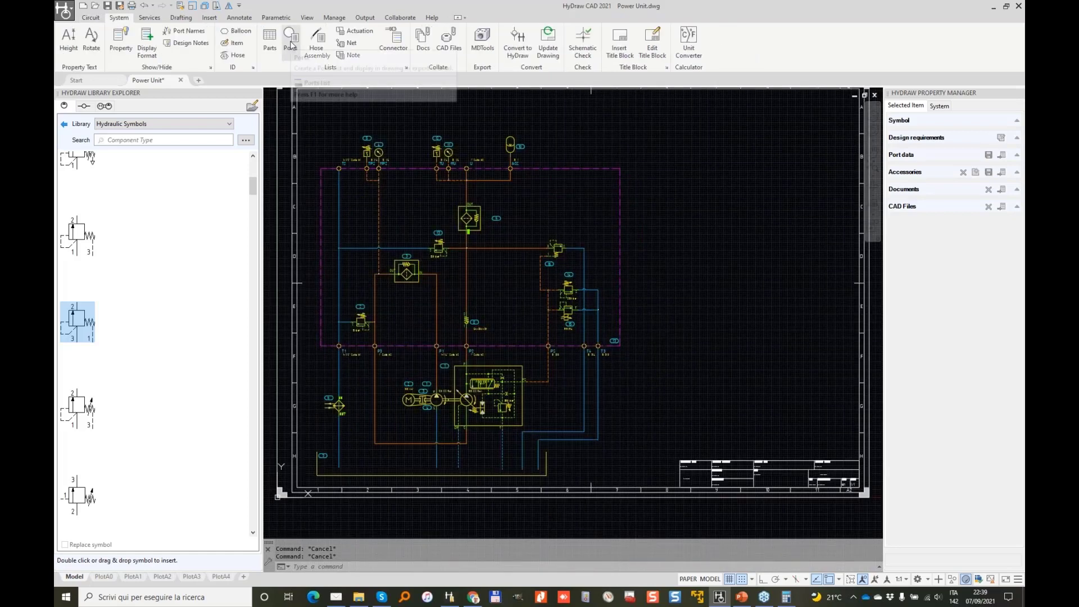
{"action": "left_click", "coordinate": [290, 40]}
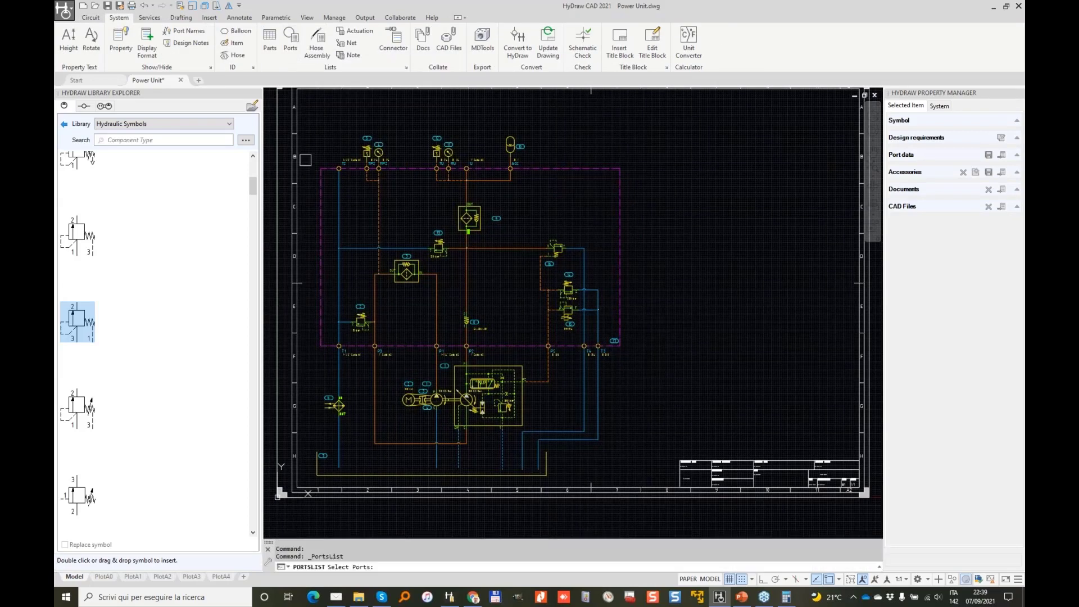
{"action": "left_click", "coordinate": [308, 144]}
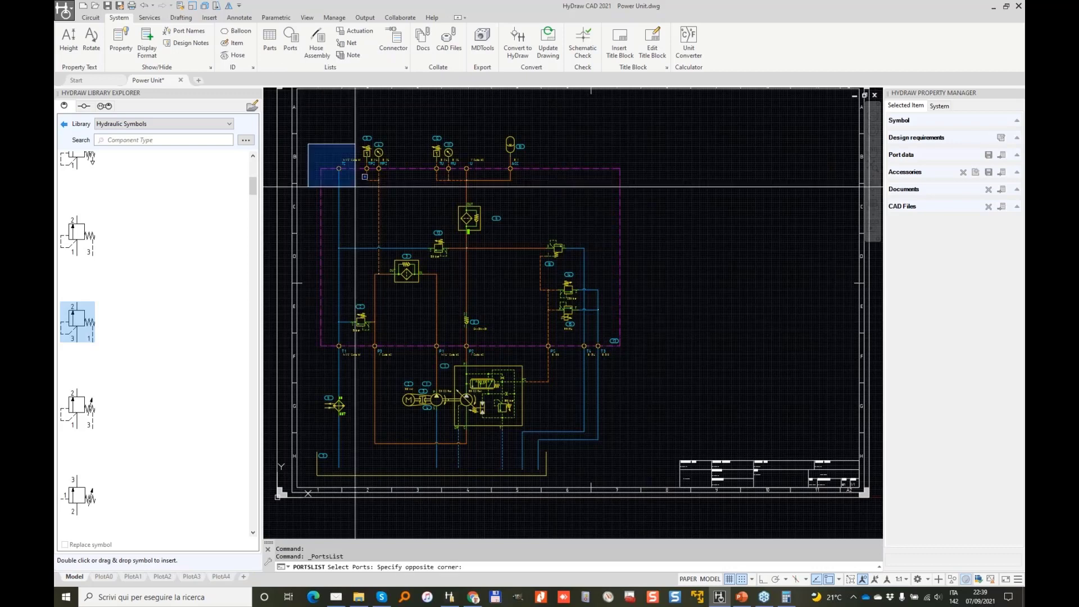
{"action": "left_click", "coordinate": [645, 368]}
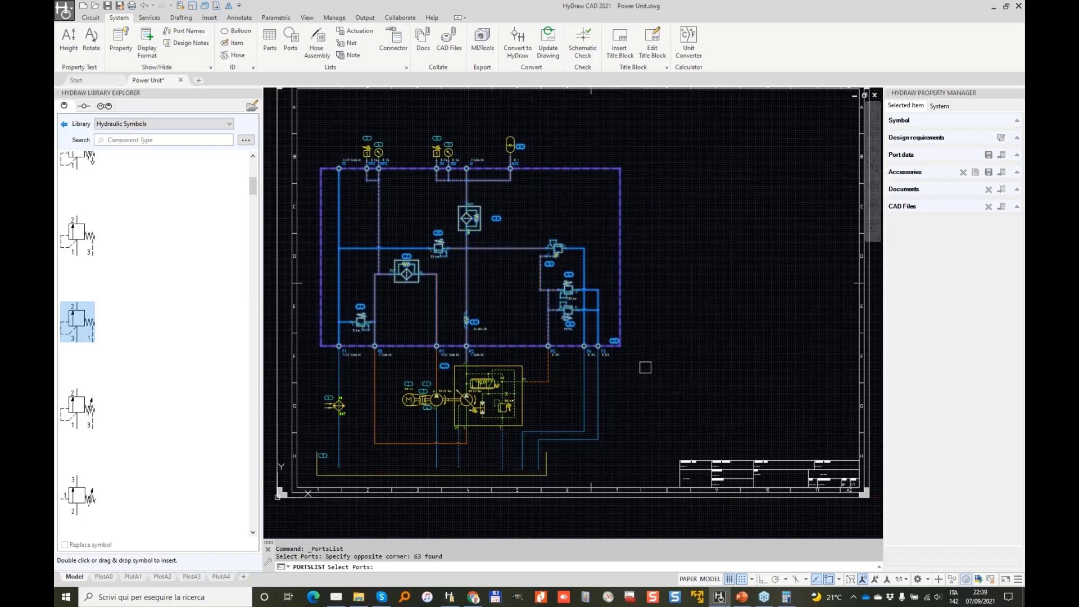
{"action": "key", "text": "Return"}
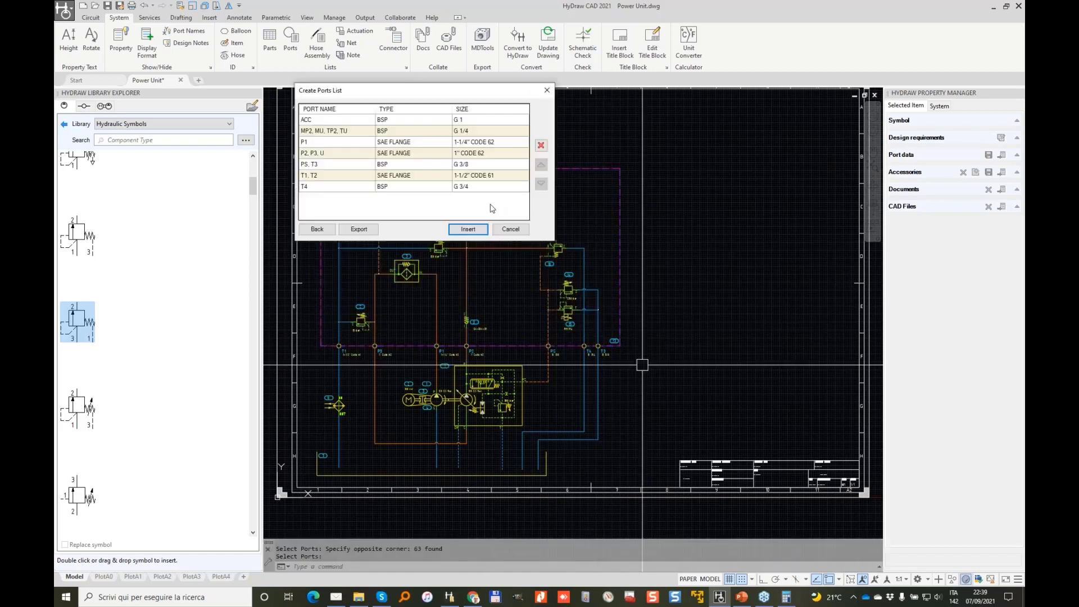
{"action": "left_click", "coordinate": [468, 229]}
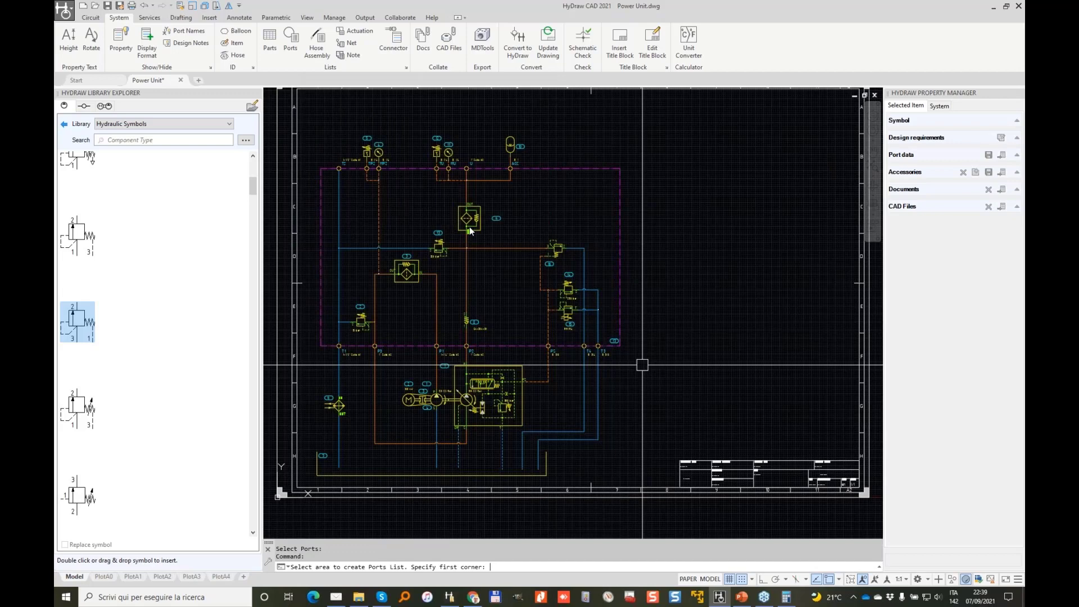
{"action": "middle_click_drag", "start_coordinate": [571, 134], "coordinate": [571, 230]}
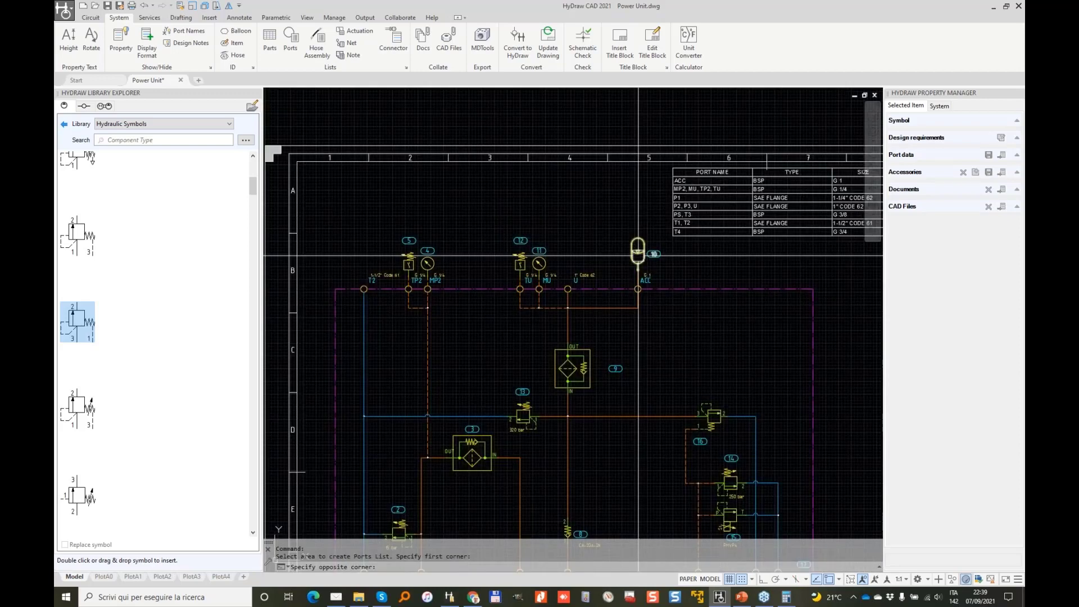
Draw a pressure line from port U and a return line from port T2, each running up and then across above the envelope.
{"action": "scroll", "coordinate": [638, 255], "scroll_direction": "up", "scroll_amount": 2}
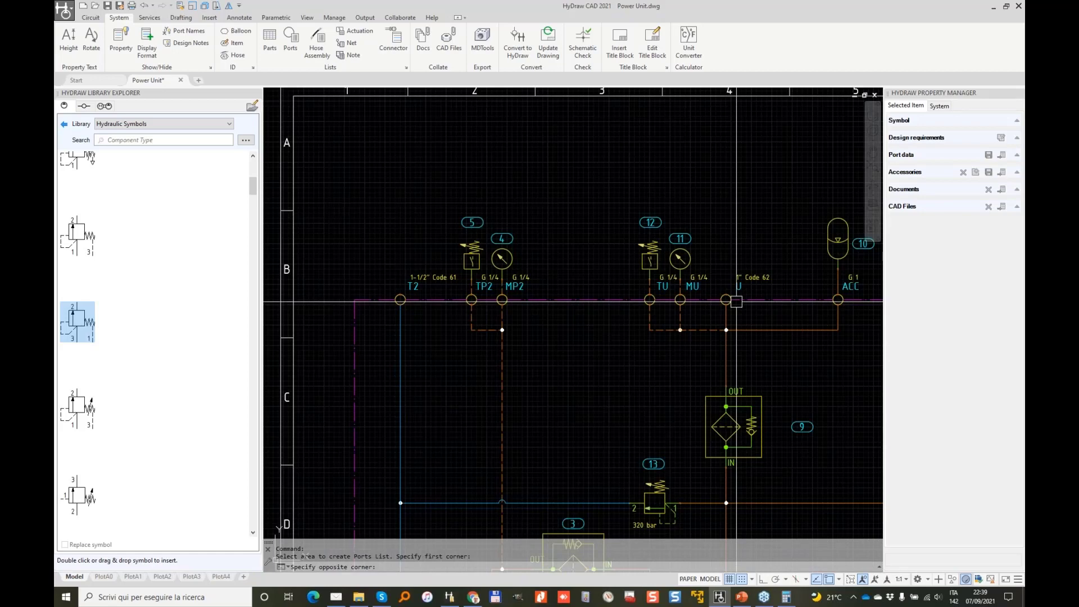
{"action": "left_click", "coordinate": [97, 20]}
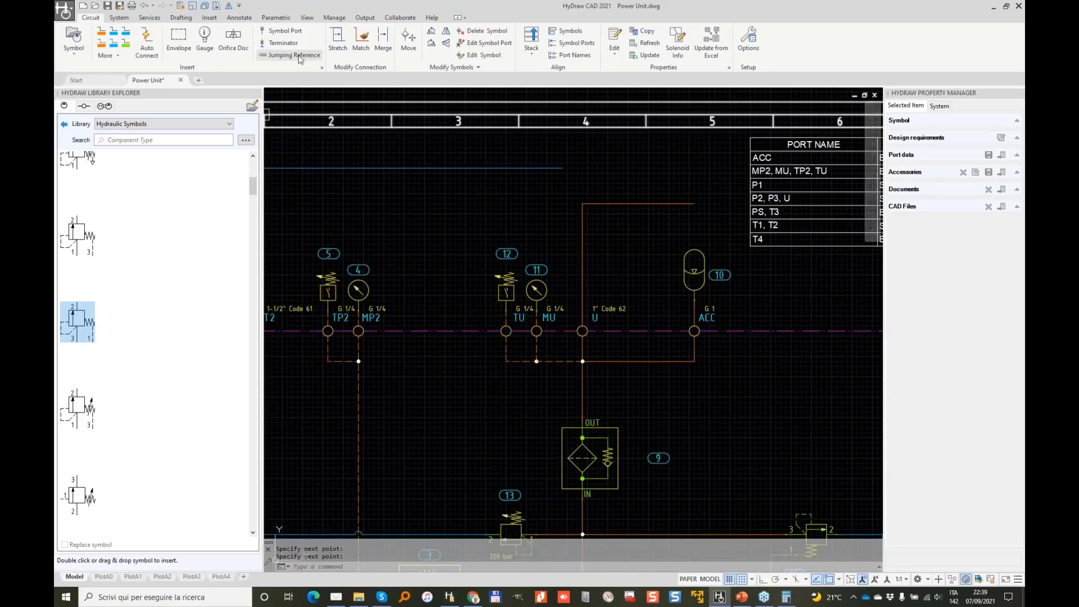
Insert jumping references to destination sheet 2 on the open line ends above the envelope: T on the return line, P on the pressure line.
{"action": "left_click", "coordinate": [297, 56]}
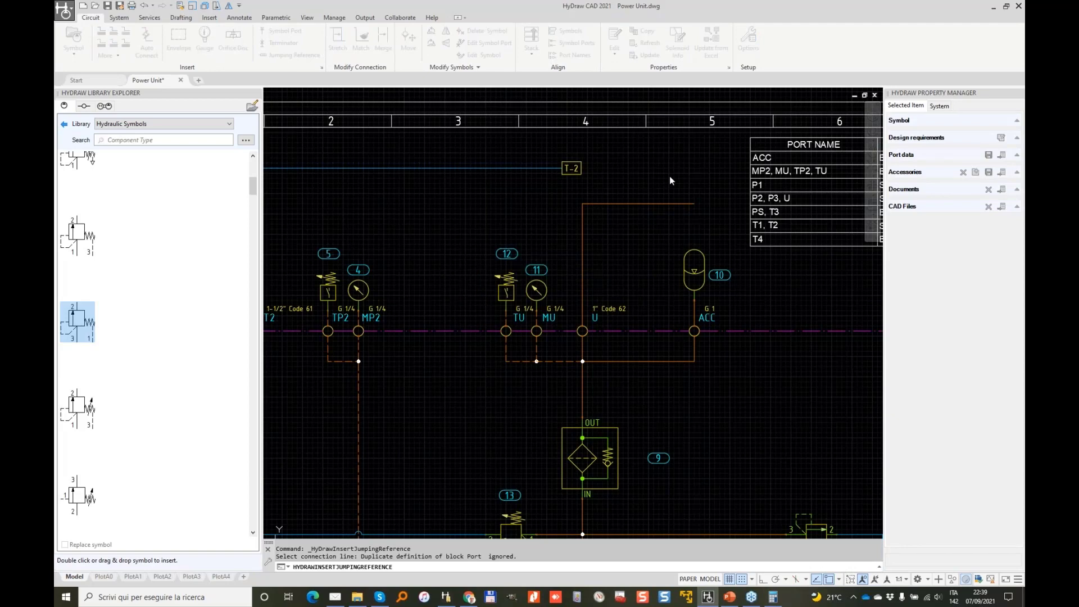
{"action": "key", "text": "Escape"}
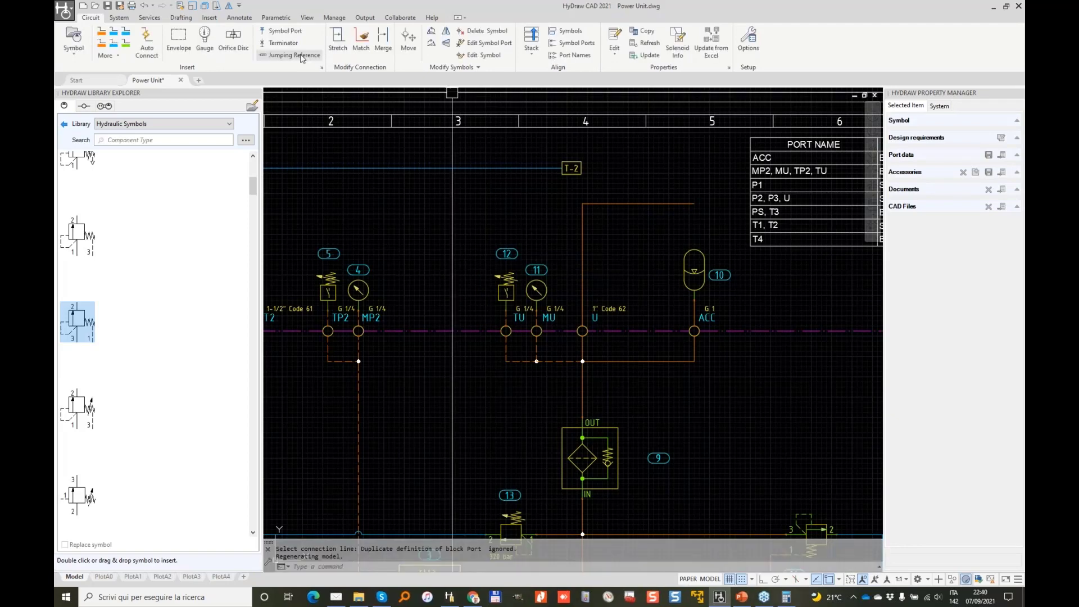
{"action": "left_click", "coordinate": [298, 55]}
{"action": "left_click", "coordinate": [547, 329]}
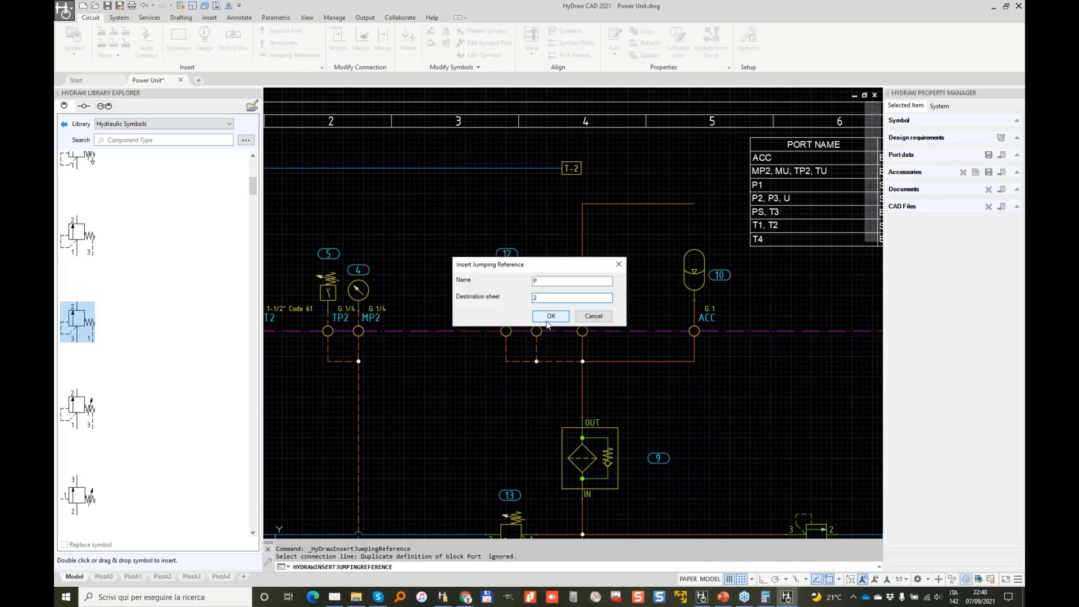
{"action": "left_click", "coordinate": [547, 322]}
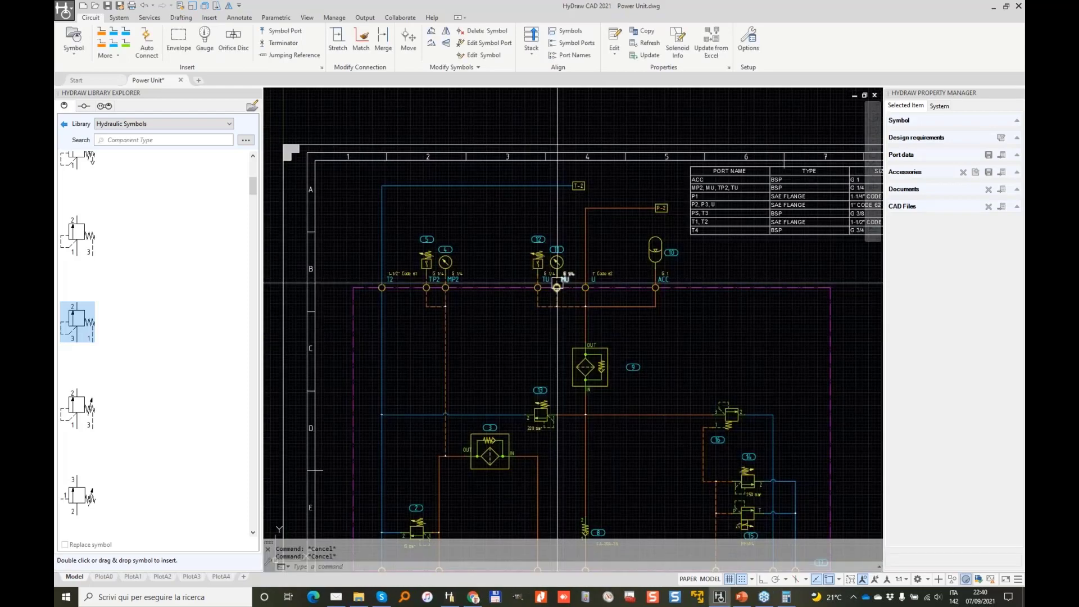
Reassign the item IDs of the reservoir, cooler, motor and pump symbols below the manifold envelope, starting with 1.
{"action": "scroll", "coordinate": [557, 283], "scroll_direction": "down", "scroll_amount": 2}
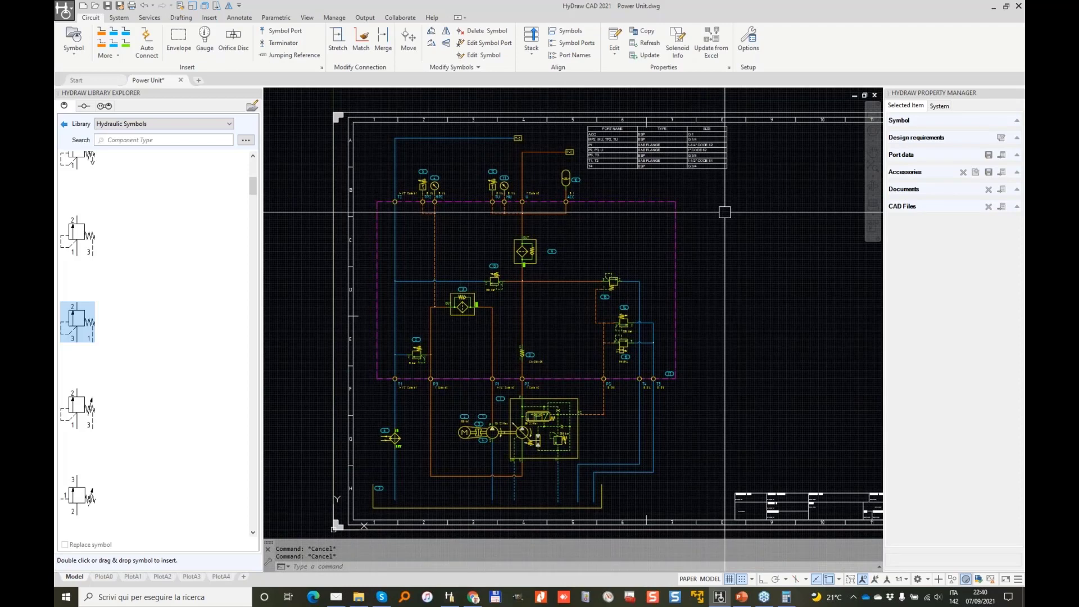
{"action": "middle_click_drag", "start_coordinate": [711, 236], "coordinate": [680, 227]}
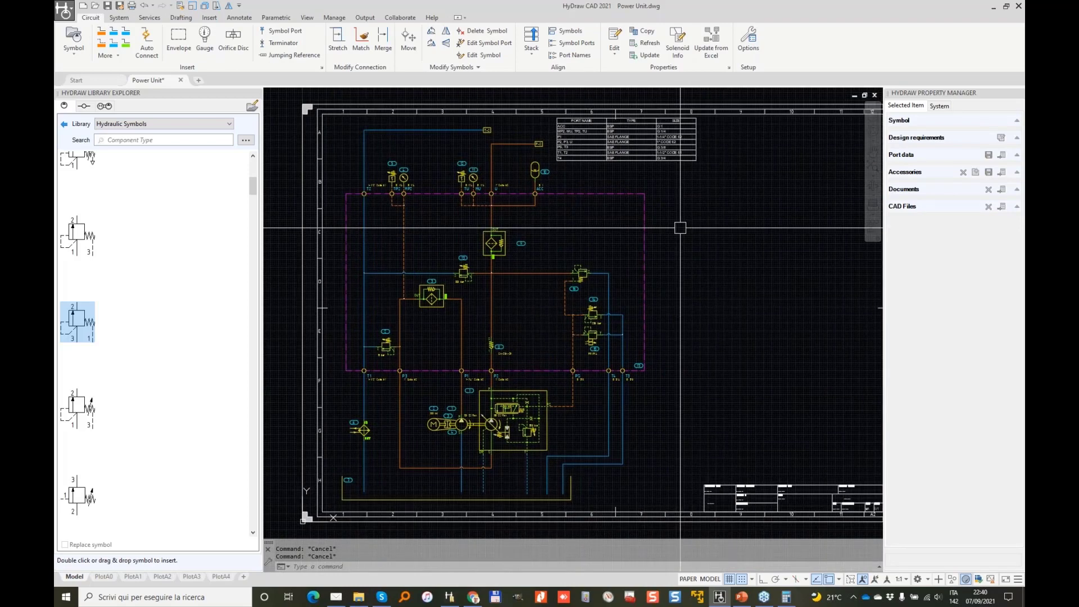
{"action": "scroll", "coordinate": [506, 299], "scroll_direction": "up", "scroll_amount": 2}
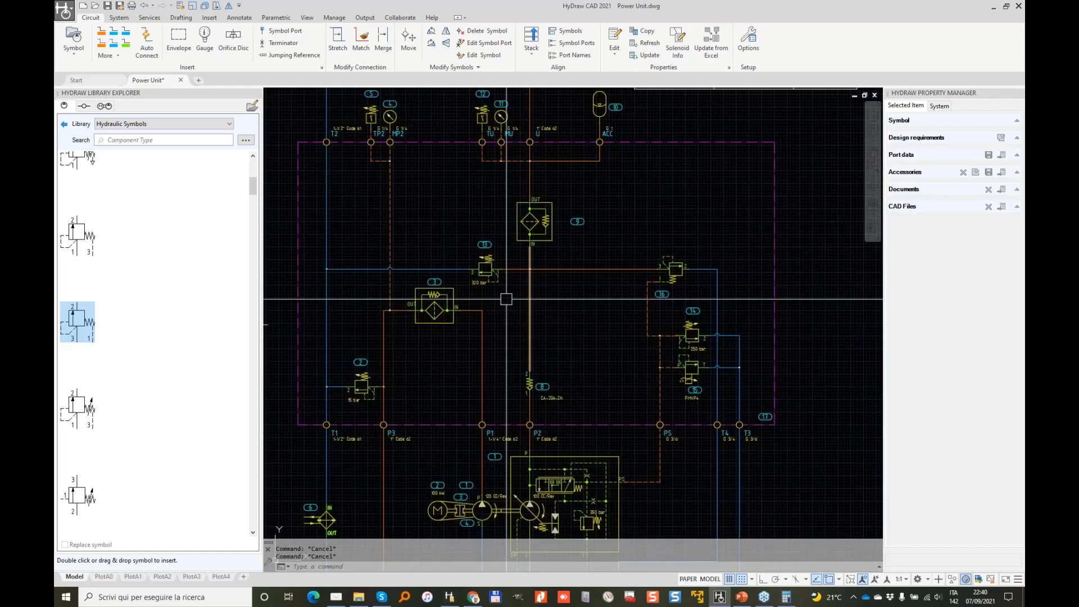
{"action": "scroll", "coordinate": [596, 284], "scroll_direction": "down", "scroll_amount": 2}
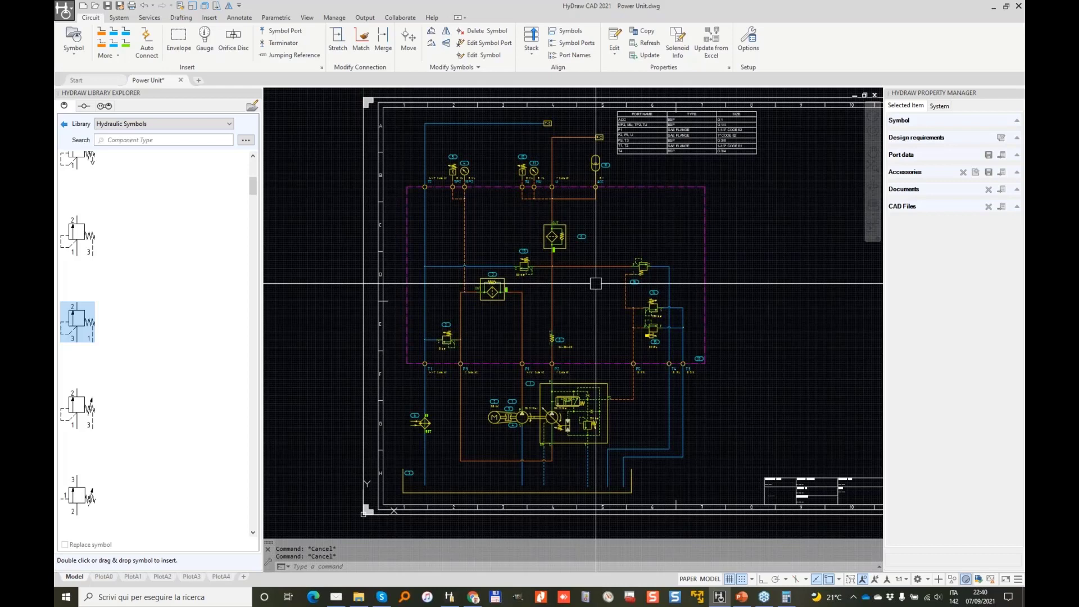
{"action": "middle_click_drag", "start_coordinate": [596, 284], "coordinate": [572, 286]}
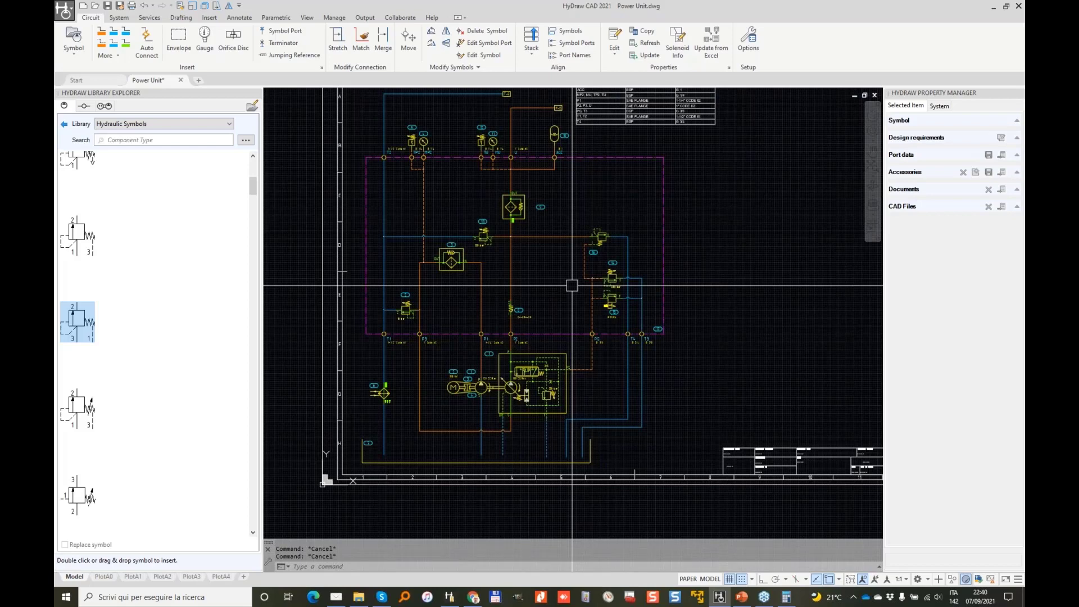
{"action": "left_click", "coordinate": [121, 18]}
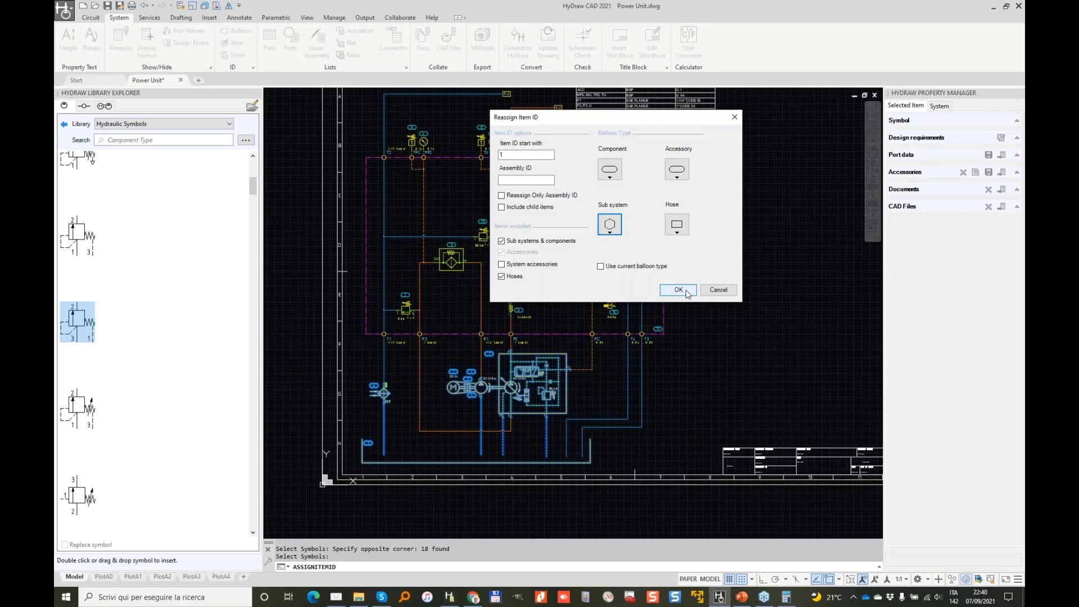
{"action": "left_click", "coordinate": [678, 290]}
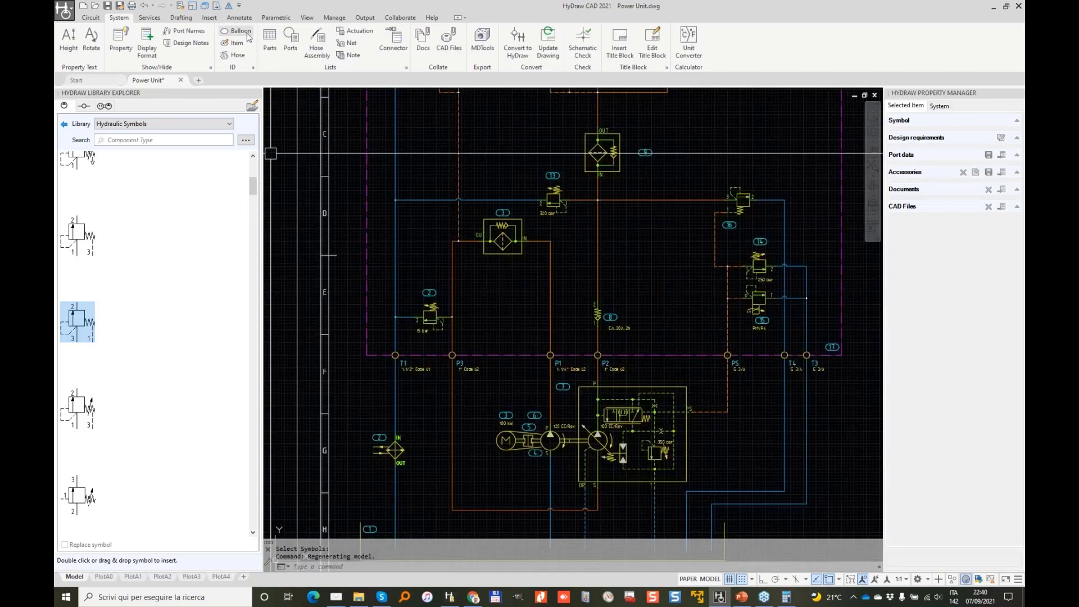
Reassign the item IDs of the manifold envelope and its components, starting with 100.
{"action": "left_click", "coordinate": [247, 35]}
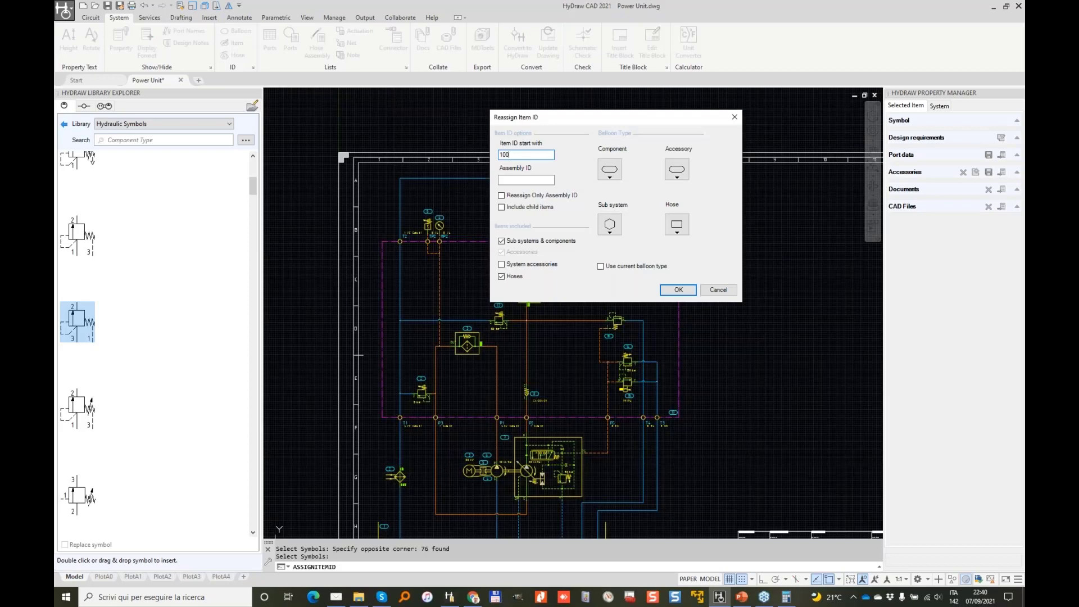
{"action": "key", "text": "Return"}
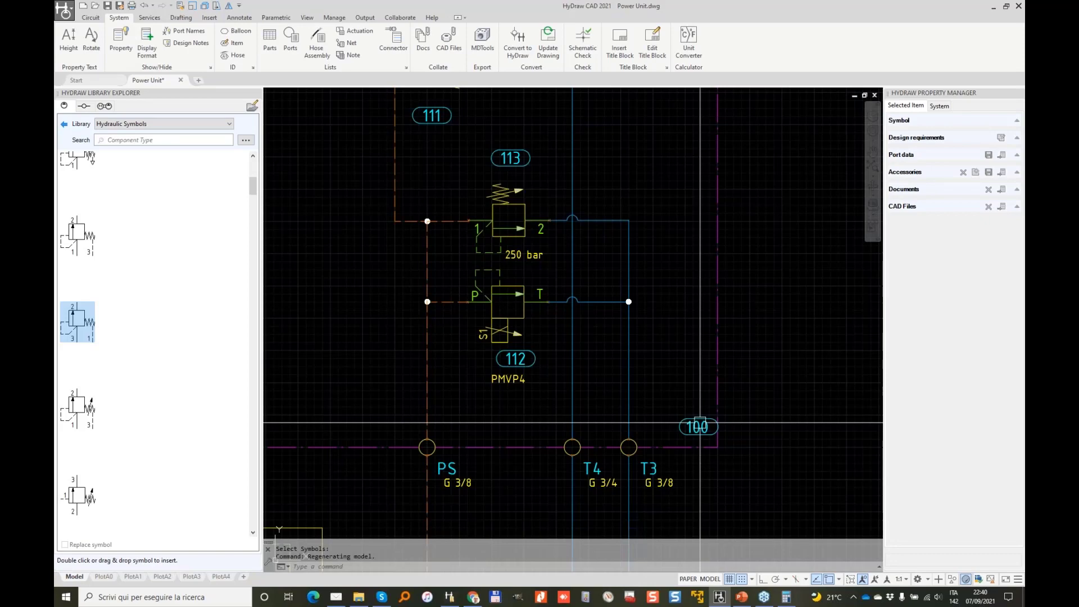
{"action": "scroll", "coordinate": [700, 423], "scroll_direction": "down", "scroll_amount": 5}
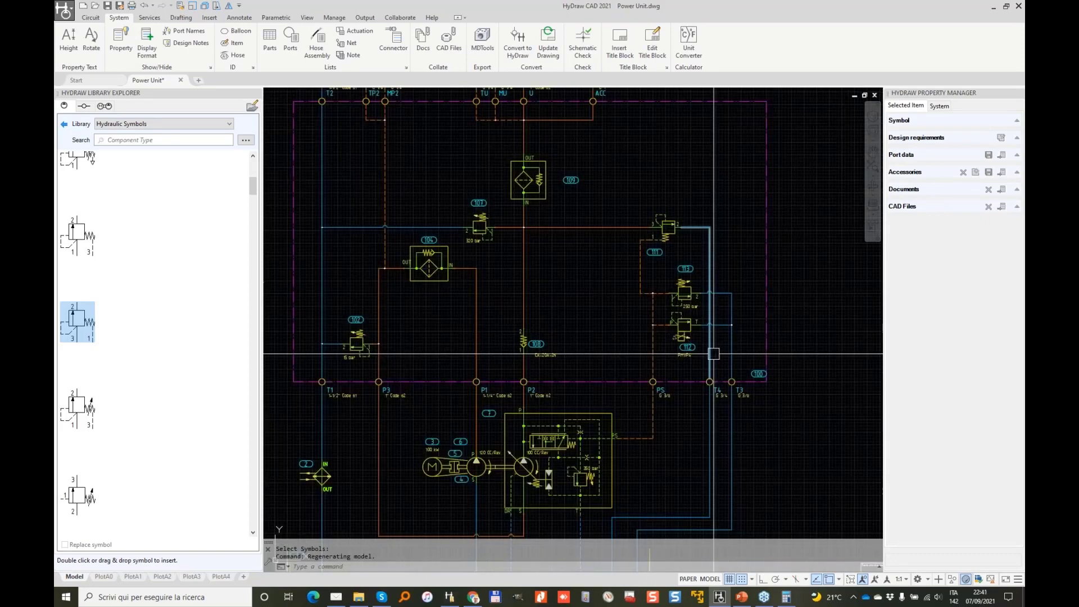
Insert a temperature switch symbol from the gauge and measuring device library inside the reservoir, beside the cooler's return line.
{"action": "middle_click_drag", "start_coordinate": [714, 353], "coordinate": [752, 236]}
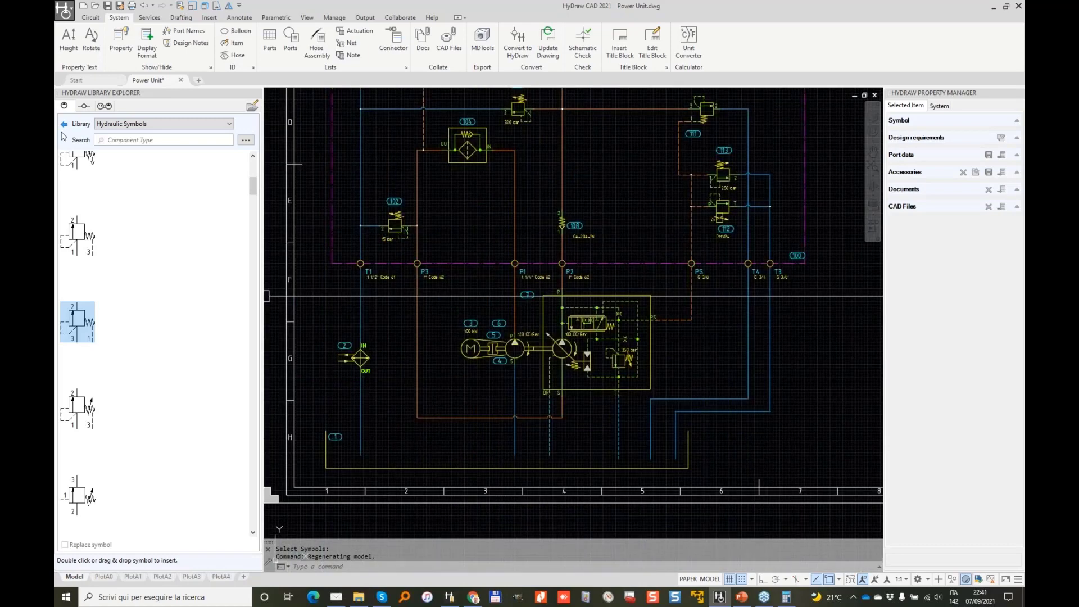
{"action": "left_click", "coordinate": [64, 125]}
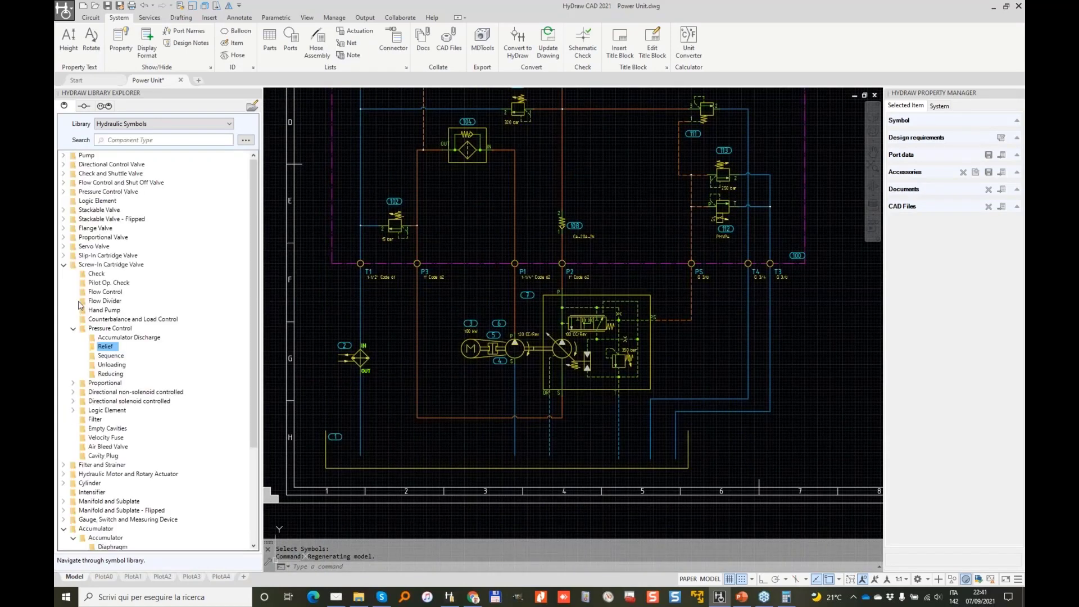
{"action": "left_click", "coordinate": [73, 329]}
{"action": "scroll", "coordinate": [79, 338], "scroll_direction": "down", "scroll_amount": 2}
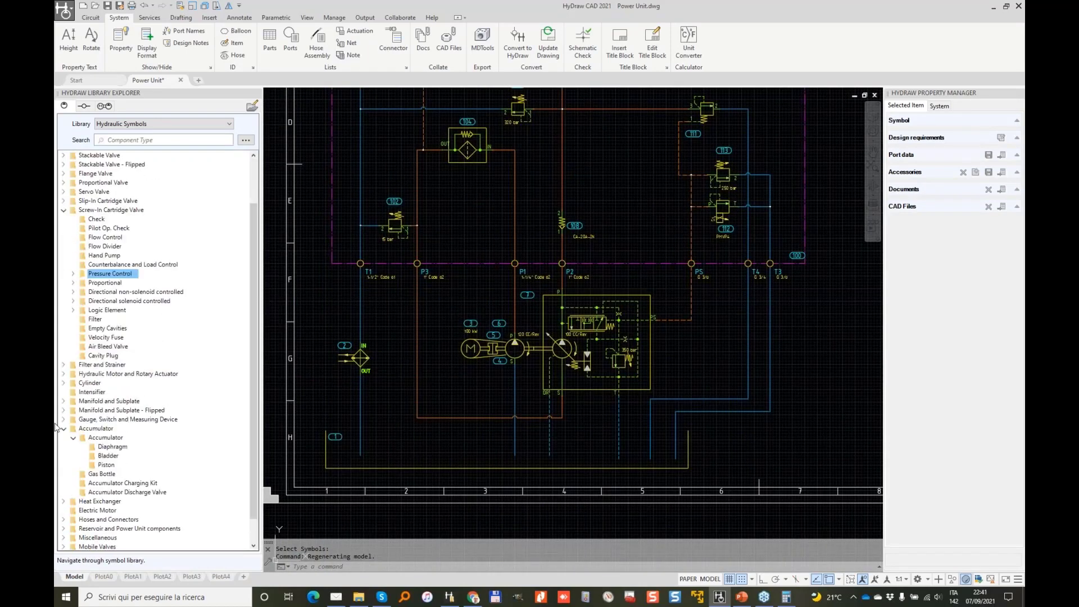
{"action": "left_click", "coordinate": [128, 420]}
{"action": "left_click", "coordinate": [121, 474]}
{"action": "mouse_move", "coordinate": [80, 173]}
{"action": "left_mouse_down"}
{"action": "mouse_move", "coordinate": [284, 287]}
{"action": "mouse_move", "coordinate": [272, 283]}
{"action": "left_mouse_up"}
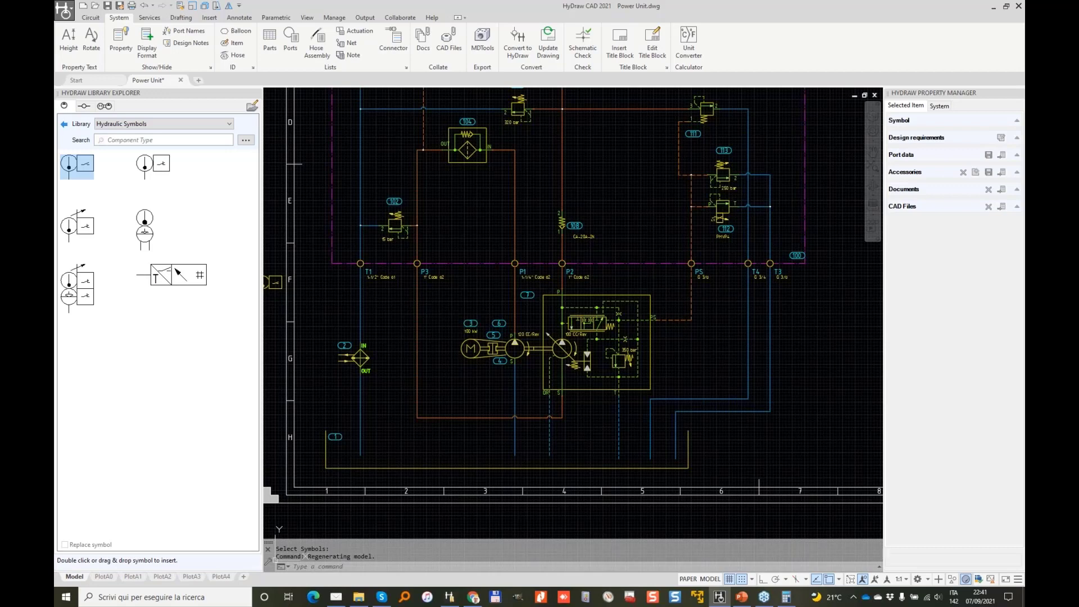
{"action": "left_click_drag", "start_coordinate": [273, 283], "coordinate": [395, 401]}
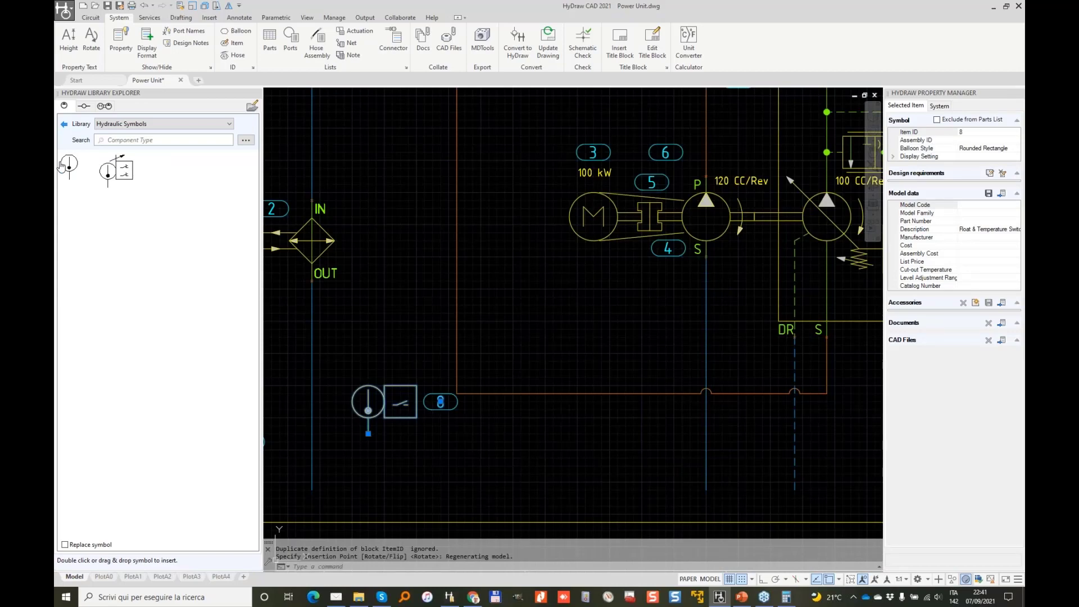
Insert a thermometer inside the reservoir and a fluid level indicator between it and the temperature switch.
{"action": "left_click_drag", "start_coordinate": [62, 167], "coordinate": [545, 489]}
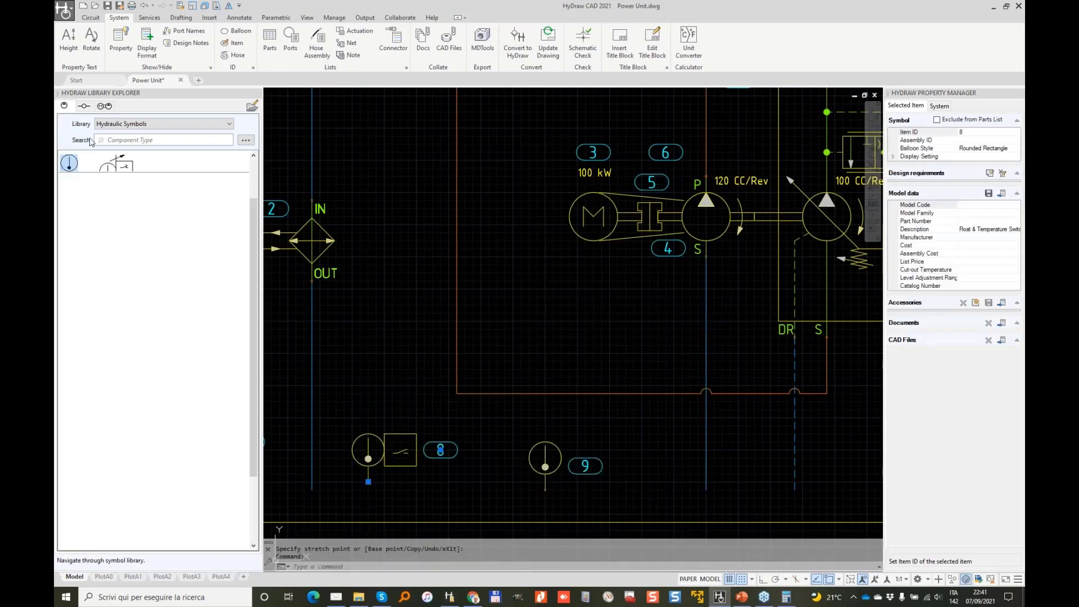
{"action": "left_click", "coordinate": [110, 437]}
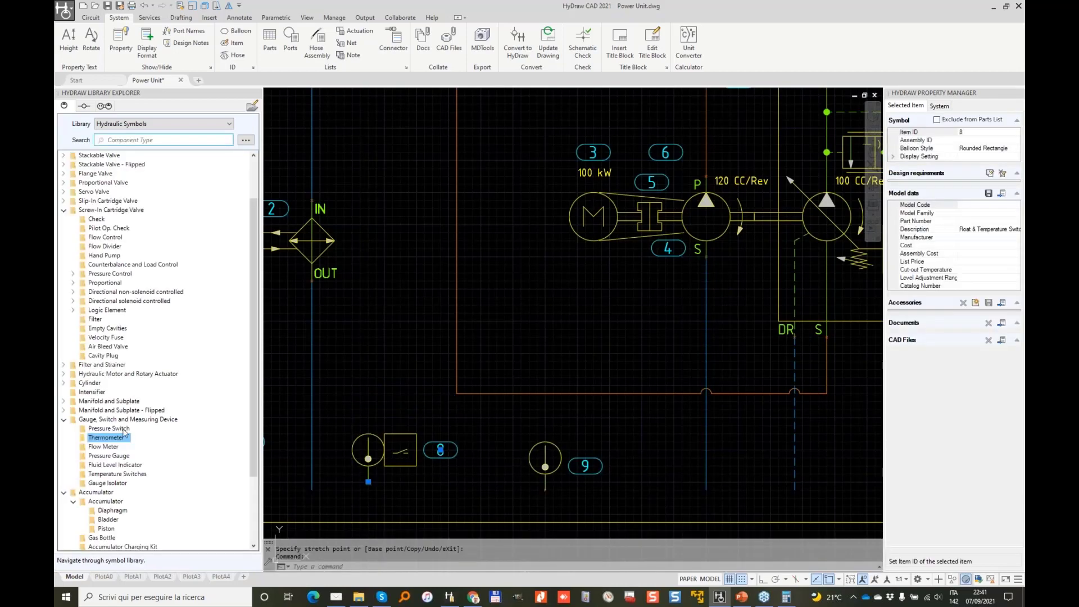
{"action": "scroll", "coordinate": [124, 433], "scroll_direction": "down", "scroll_amount": 2}
{"action": "double_click", "coordinate": [112, 412]}
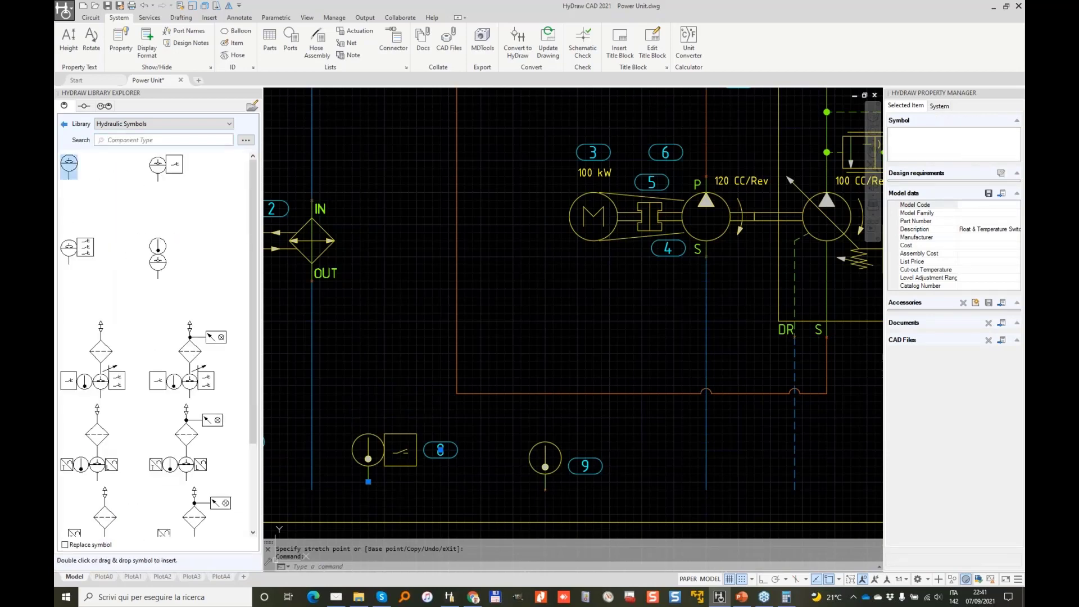
{"action": "key", "text": "Escape"}
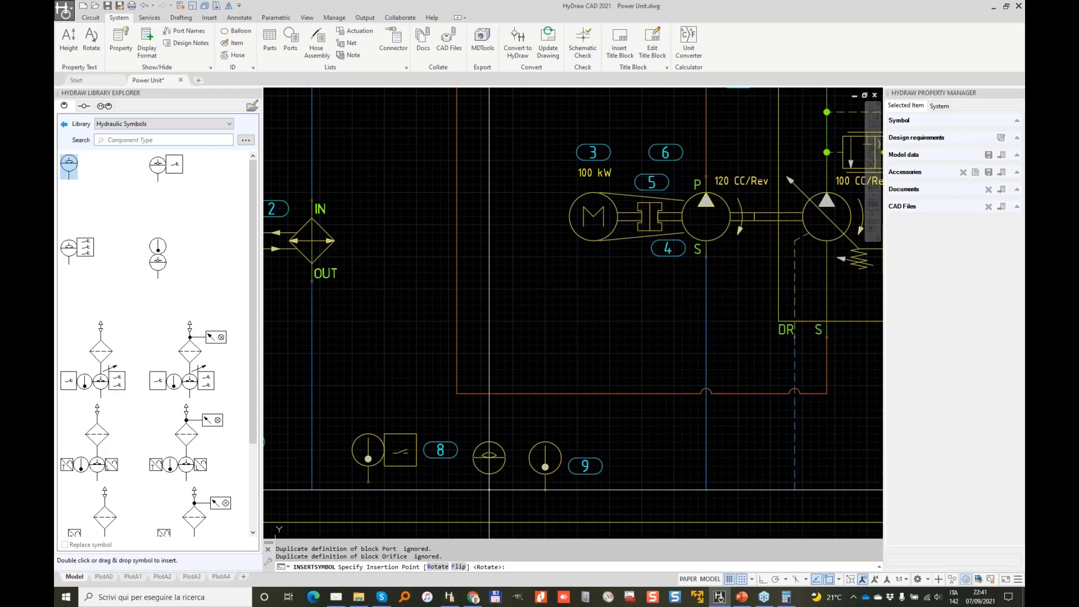
{"action": "left_click", "coordinate": [489, 489]}
Insert a filler breather symbol at the reservoir's end beside the cooler's return line.
{"action": "left_click", "coordinate": [546, 493]}
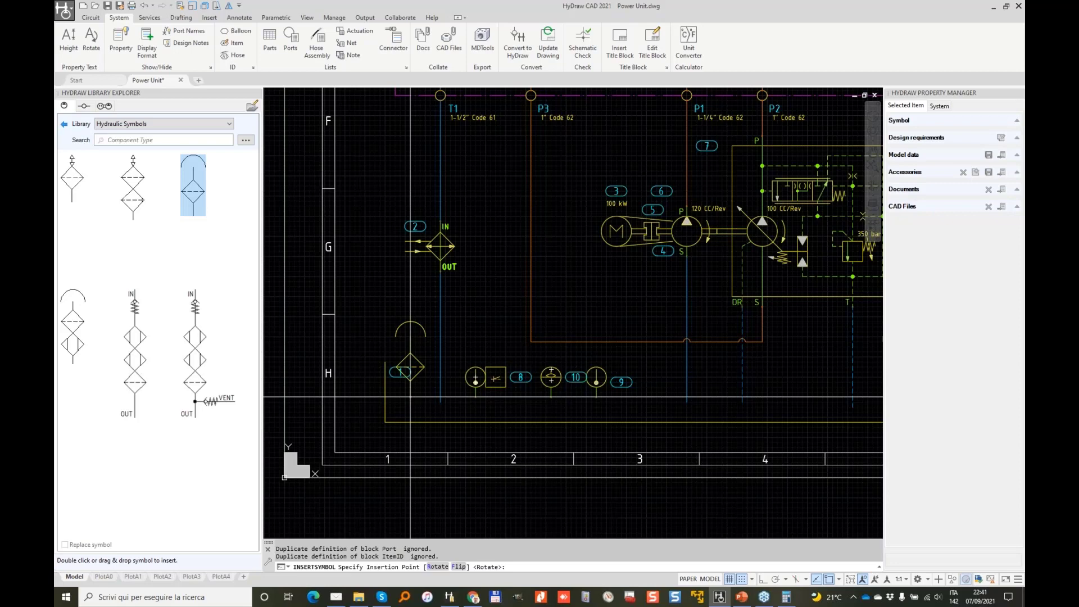
{"action": "scroll", "coordinate": [410, 396], "scroll_direction": "down", "scroll_amount": 2}
{"action": "key", "text": "Escape"}
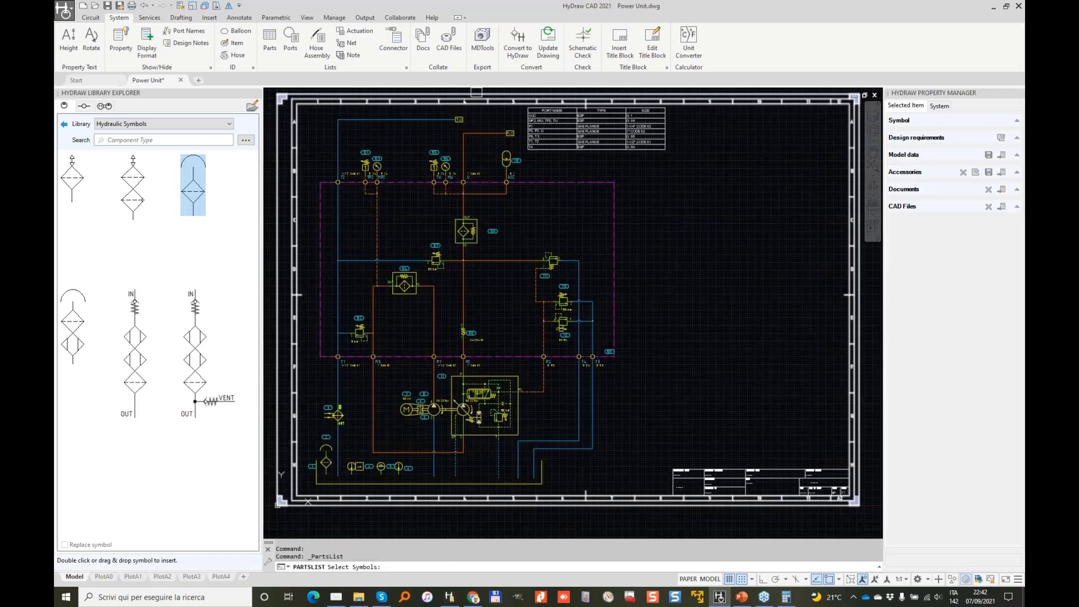
Create a parts list from the whole schematic, including subsystems, components and accessories, with identical items grouped, and enlarge the list window.
{"action": "left_click", "coordinate": [476, 92]}
{"action": "left_click", "coordinate": [645, 499]}
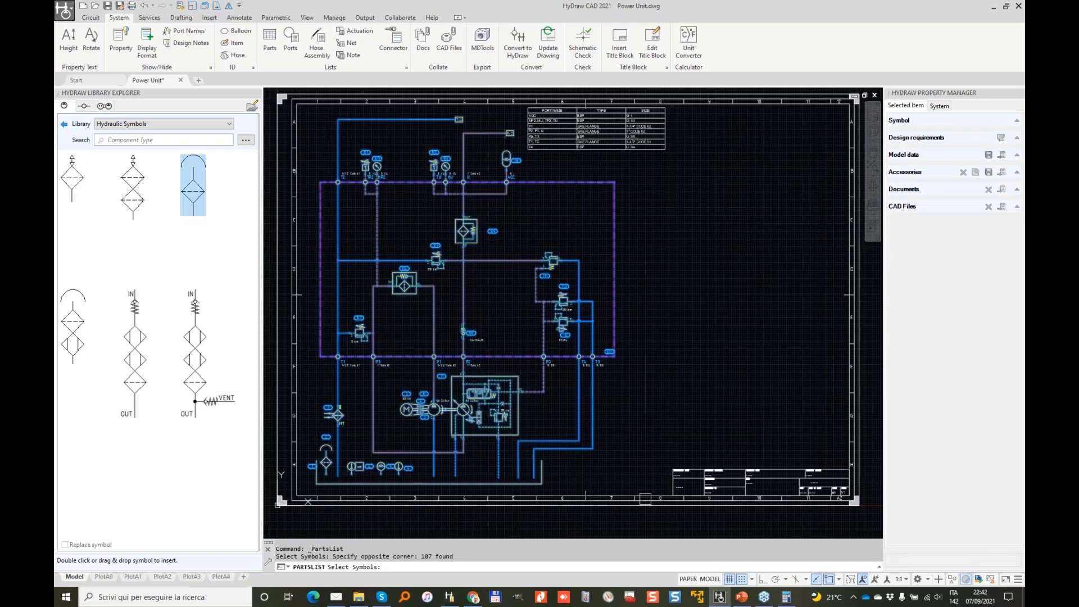
{"action": "key", "text": "Return"}
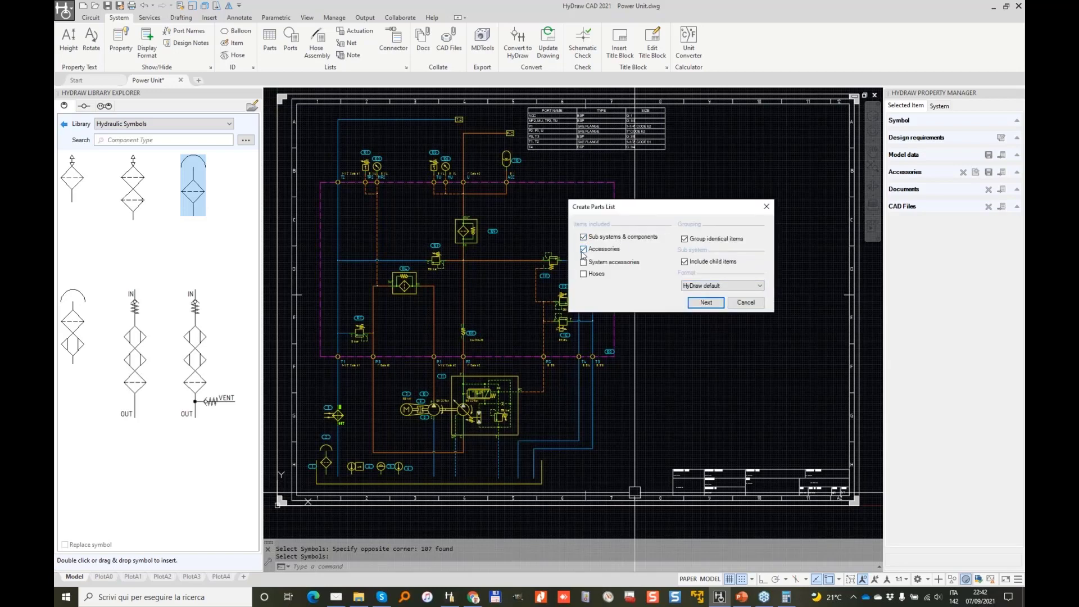
{"action": "left_click", "coordinate": [713, 305]}
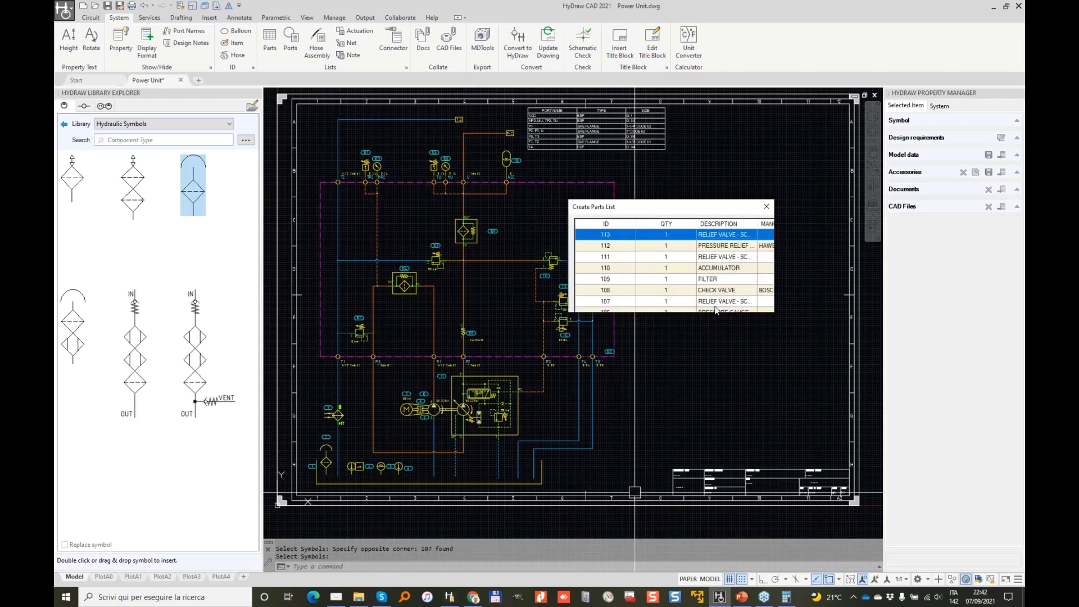
{"action": "left_click_drag", "start_coordinate": [569, 397], "coordinate": [281, 458]}
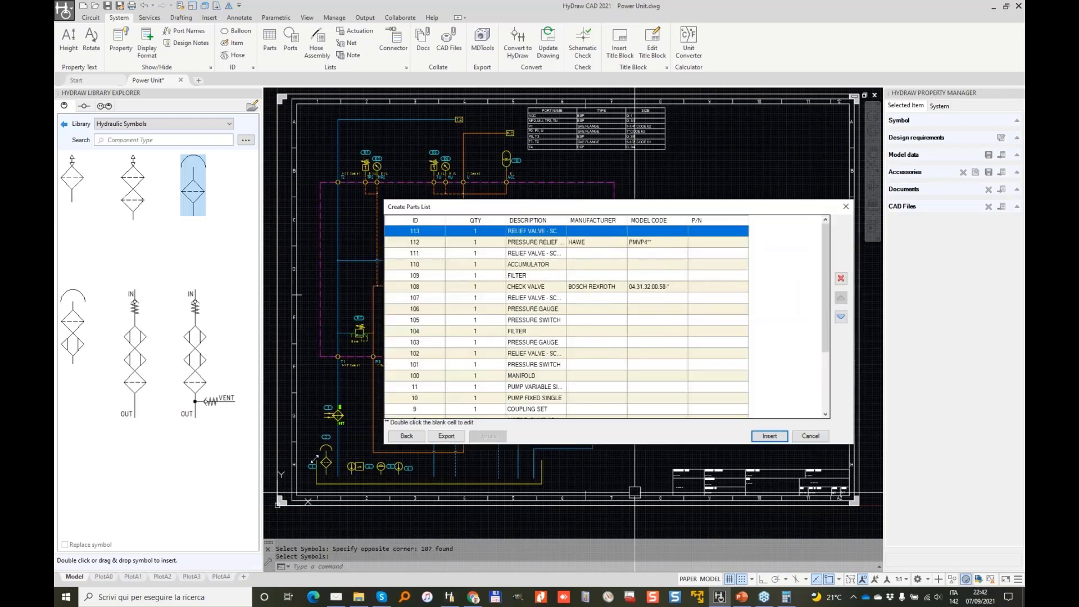
For the manifold, item 100, enter manufacturer VEST, model code MANWEB123 and part number ****-1 in the parts list.
{"action": "scroll", "coordinate": [501, 298], "scroll_direction": "down", "scroll_amount": 3}
{"action": "left_click", "coordinate": [502, 298]}
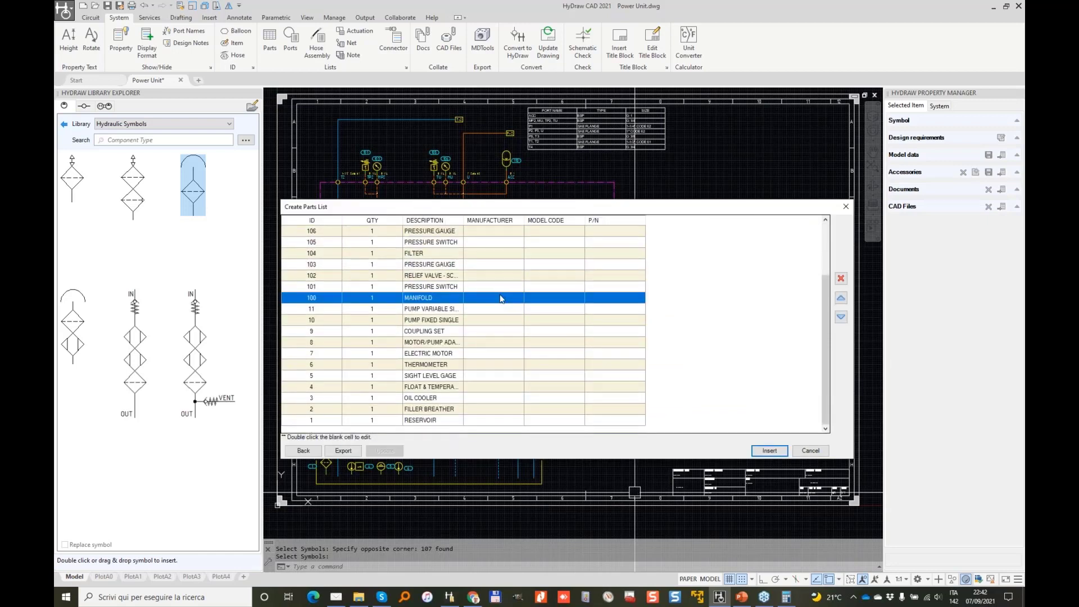
{"action": "double_click", "coordinate": [500, 298]}
{"action": "type", "text": "VEST"}
{"action": "left_click", "coordinate": [544, 299]}
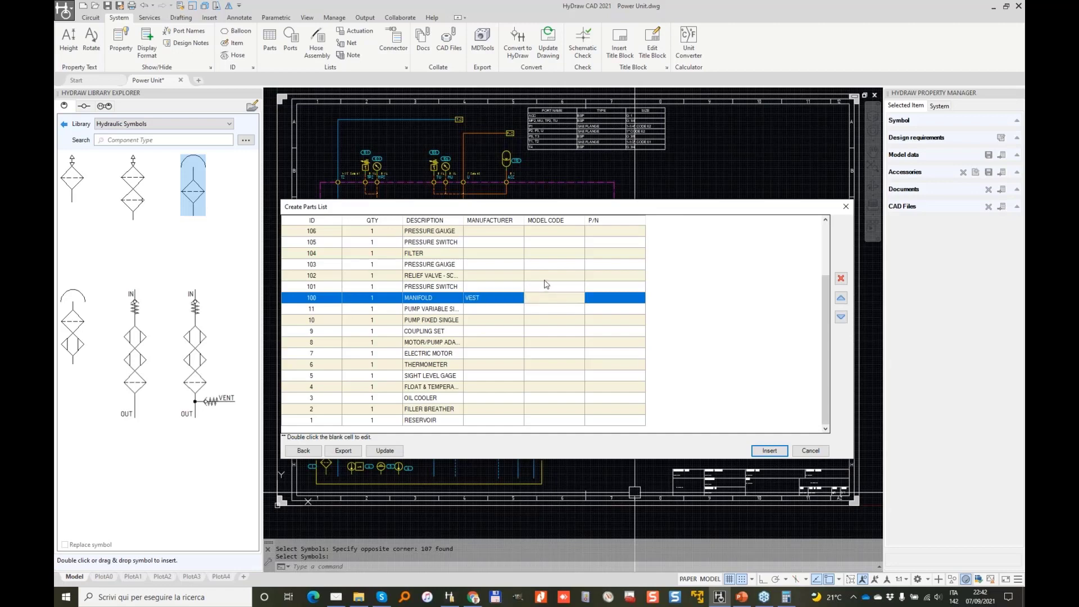
{"action": "type", "text": "MANWEB123"}
{"action": "double_click", "coordinate": [617, 298]}
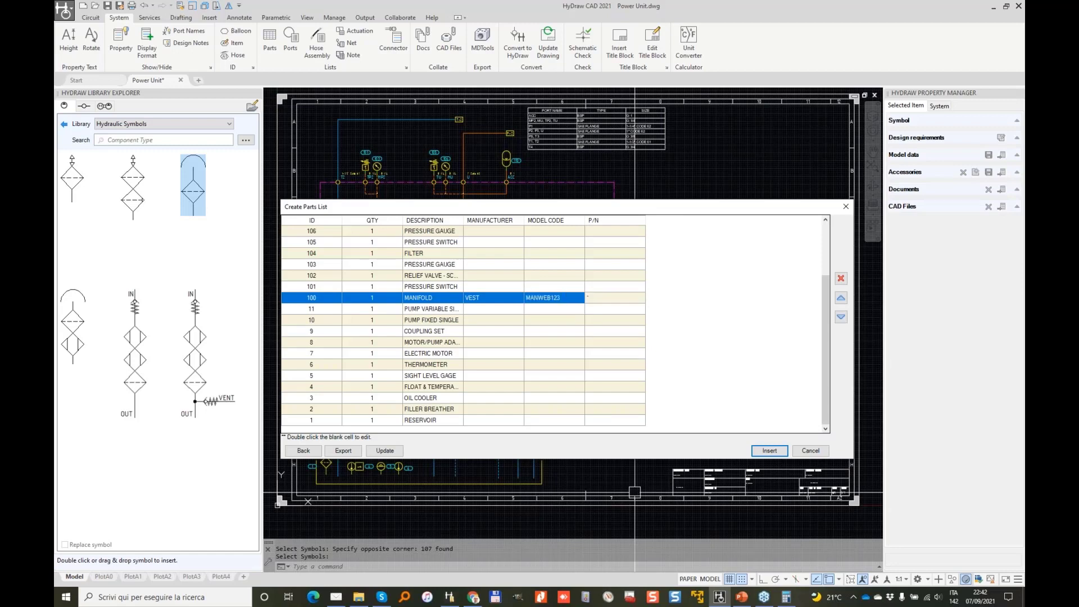
{"action": "type", "text": "****-1"}
Update the drawing with the manifold data edited in the parts list.
{"action": "left_click", "coordinate": [384, 451]}
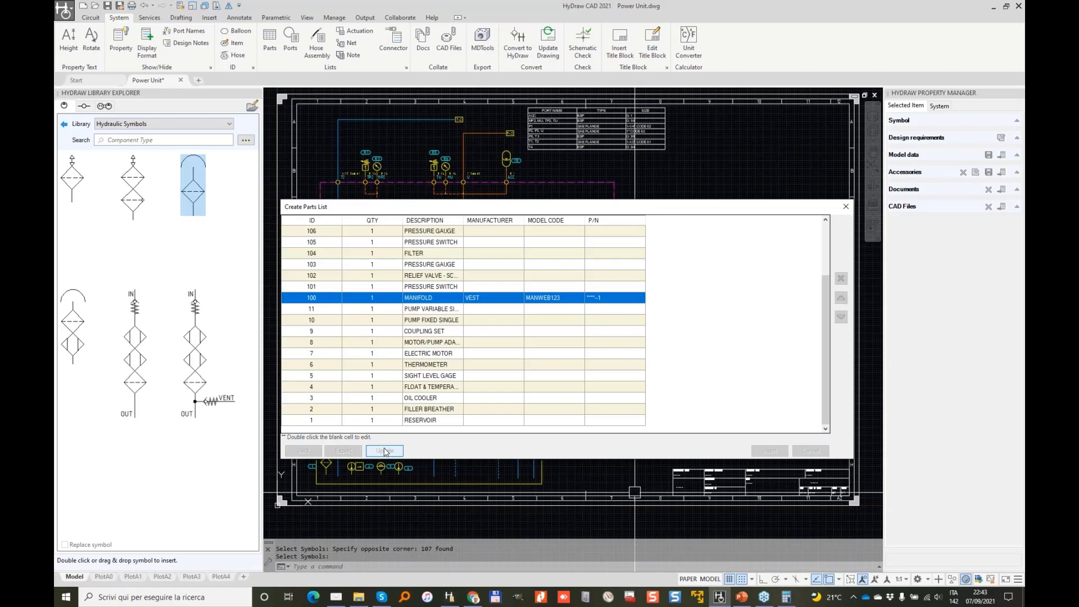
{"action": "left_click", "coordinate": [385, 451]}
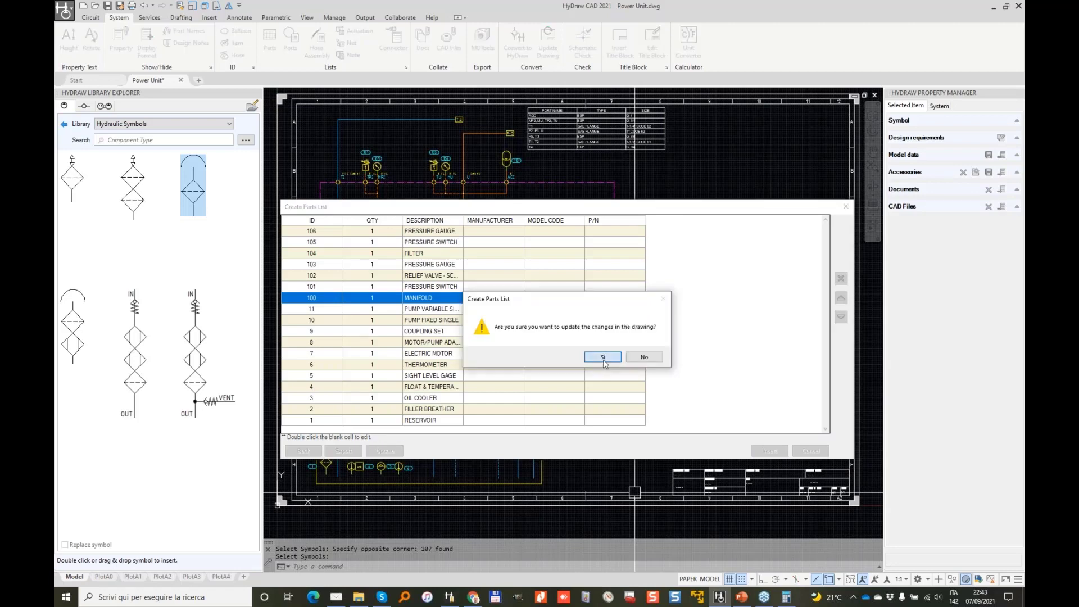
{"action": "left_click", "coordinate": [603, 358]}
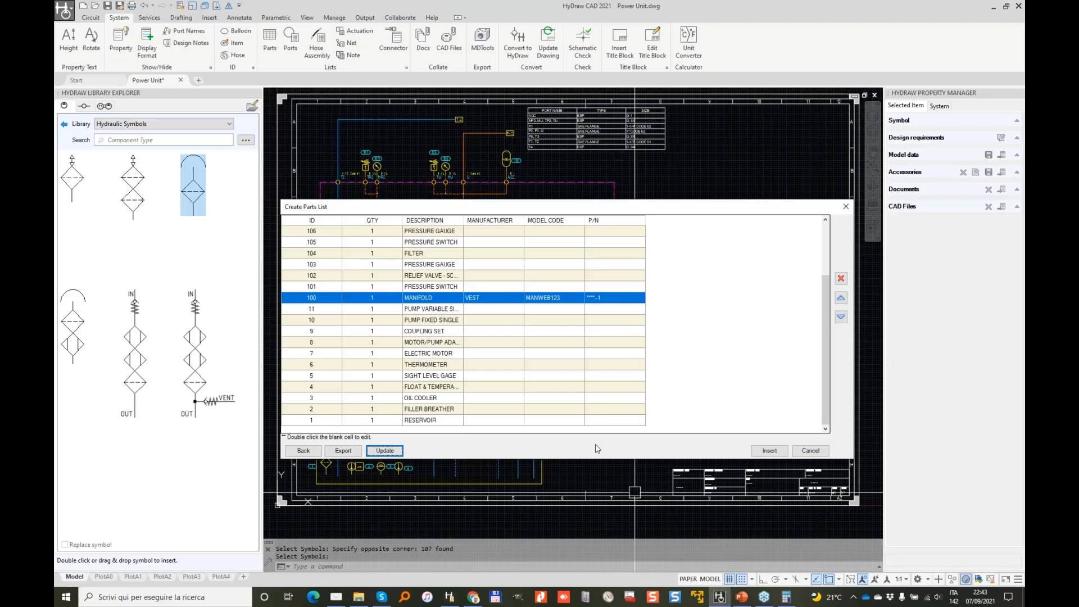
Insert the parts list into the drawing and place it directly above the title block, against the frame's edge.
{"action": "left_click", "coordinate": [769, 451]}
{"action": "left_click", "coordinate": [769, 450]}
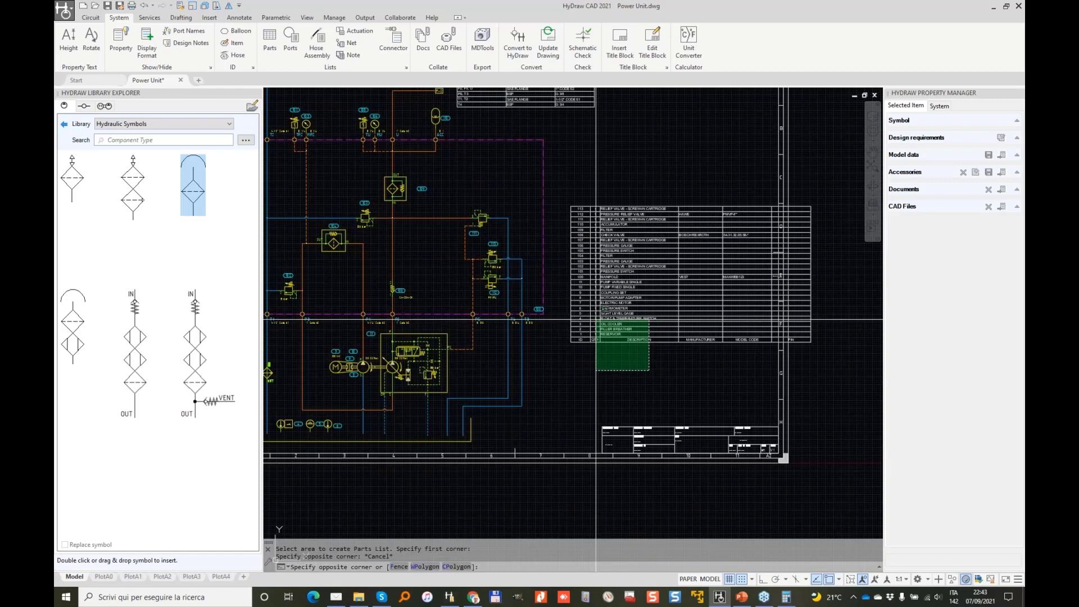
{"action": "left_click", "coordinate": [576, 209]}
{"action": "scroll", "coordinate": [574, 220], "scroll_direction": "up", "scroll_amount": 4}
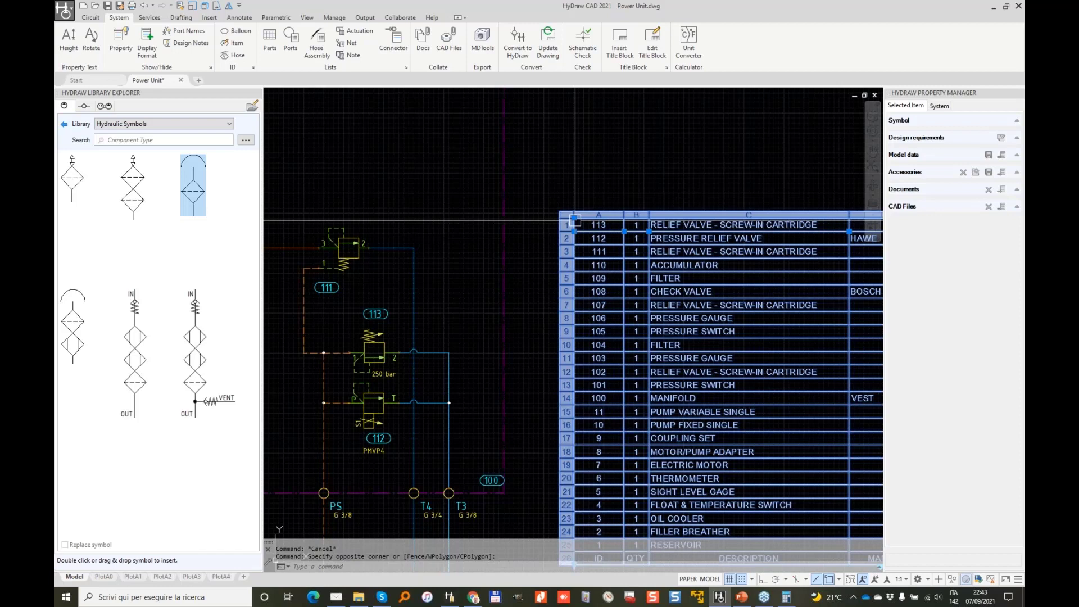
{"action": "left_click", "coordinate": [574, 220]}
{"action": "scroll", "coordinate": [562, 231], "scroll_direction": "down", "scroll_amount": 4}
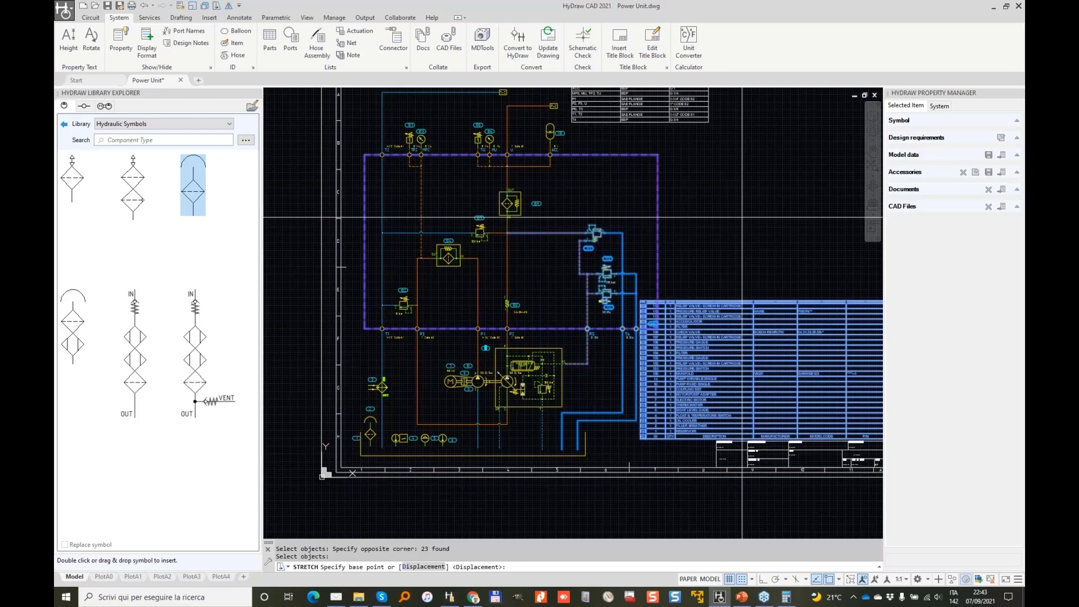
Stretch the manifold's right side inward and its upper port section straight down with Ortho on to compact the schematic.
{"action": "left_click", "coordinate": [741, 217]}
{"action": "key", "text": "F8"}
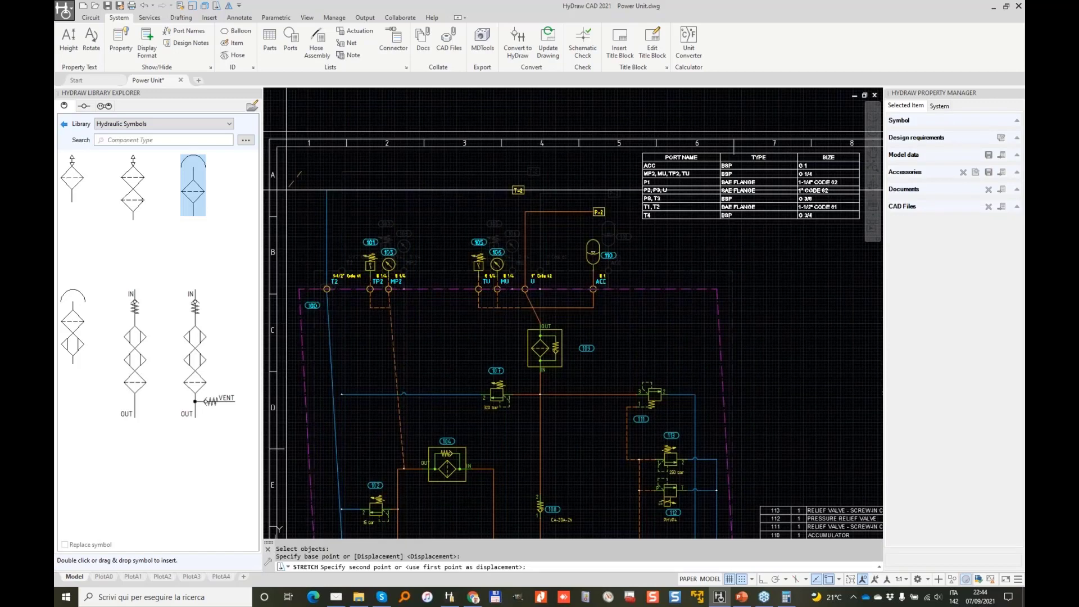
{"action": "key", "text": "F8"}
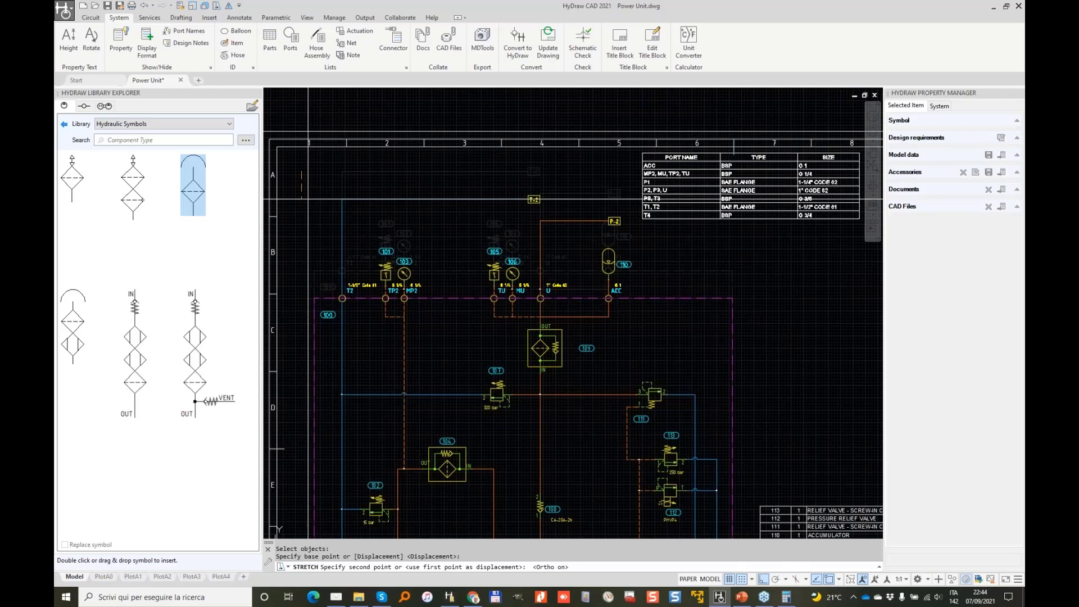
{"action": "key", "text": "Escape"}
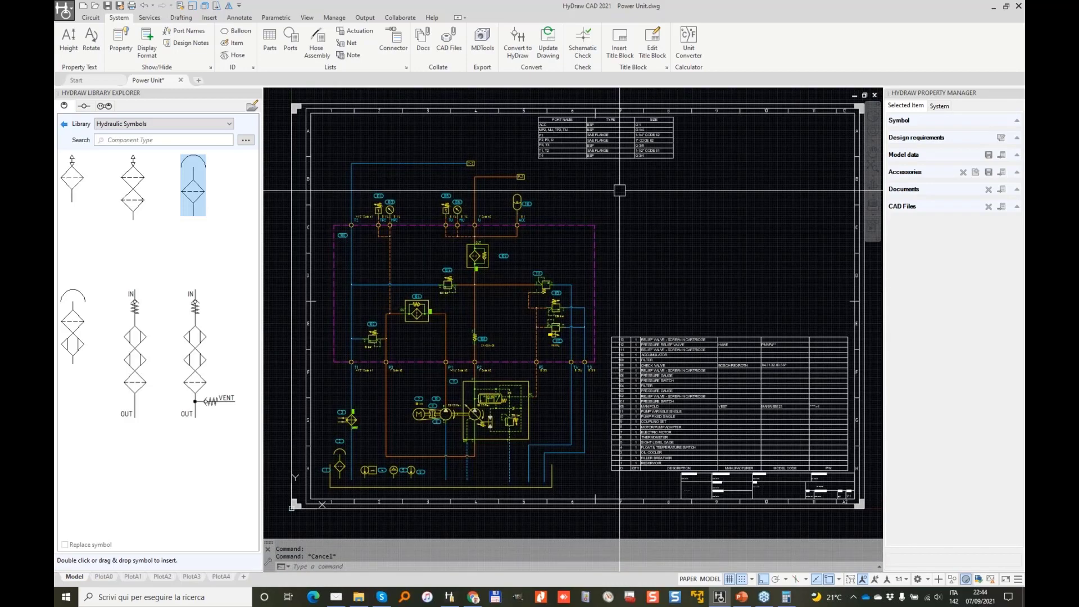
Plot the PlotA2 layout at 1:1 with DWG To PDF.pc3, saving it as Power Unit-PlotA2.pdf in the SeptWebinar folder.
{"action": "left_click", "coordinate": [167, 577]}
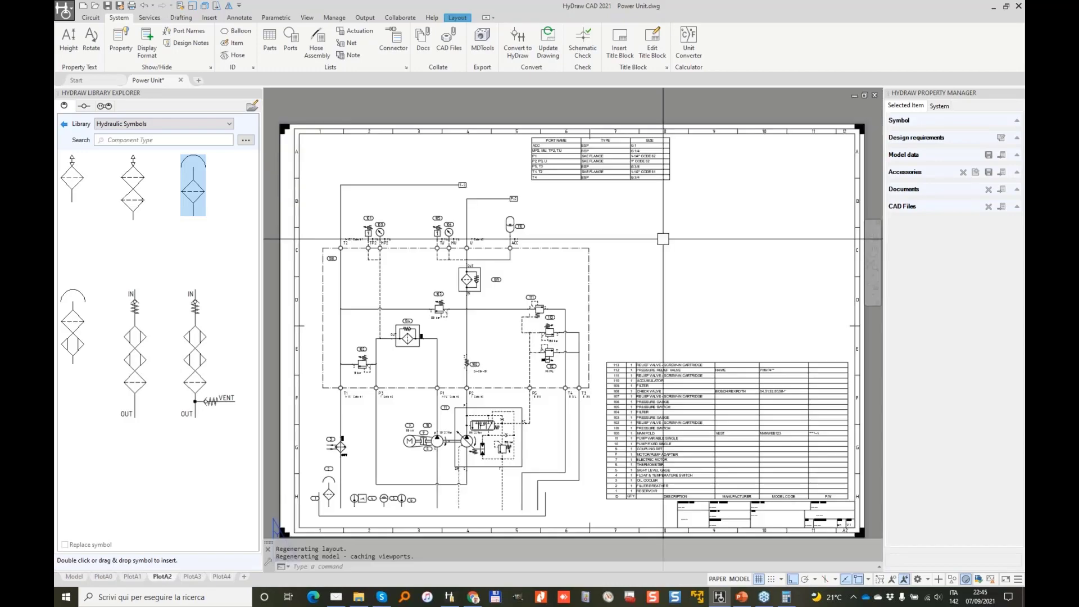
{"action": "key", "text": "ctrl+p"}
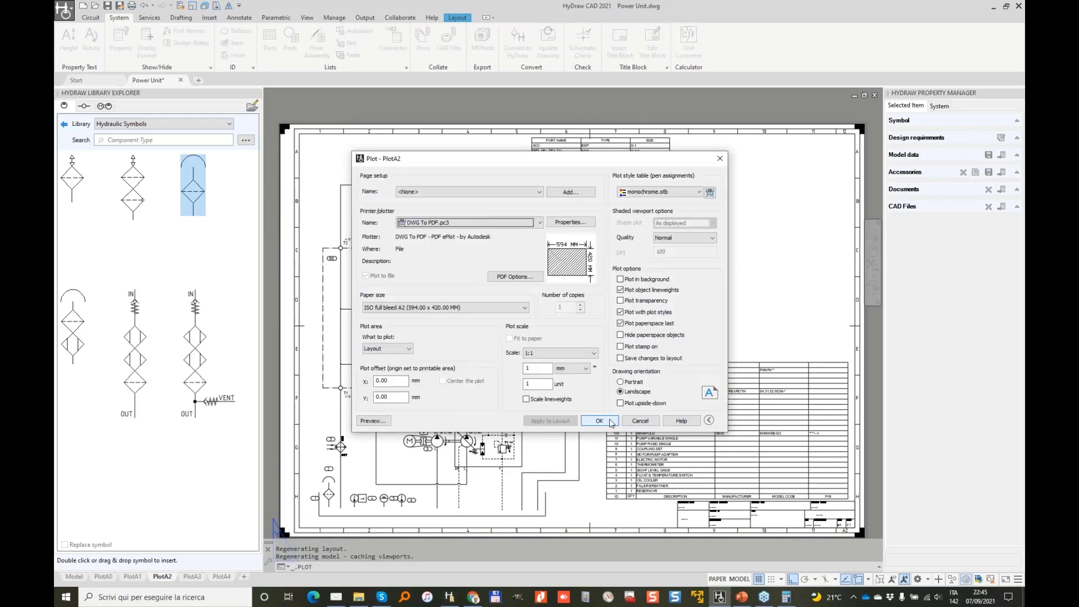
{"action": "left_click", "coordinate": [610, 422]}
{"action": "scroll", "coordinate": [343, 258], "scroll_direction": "down", "scroll_amount": 3}
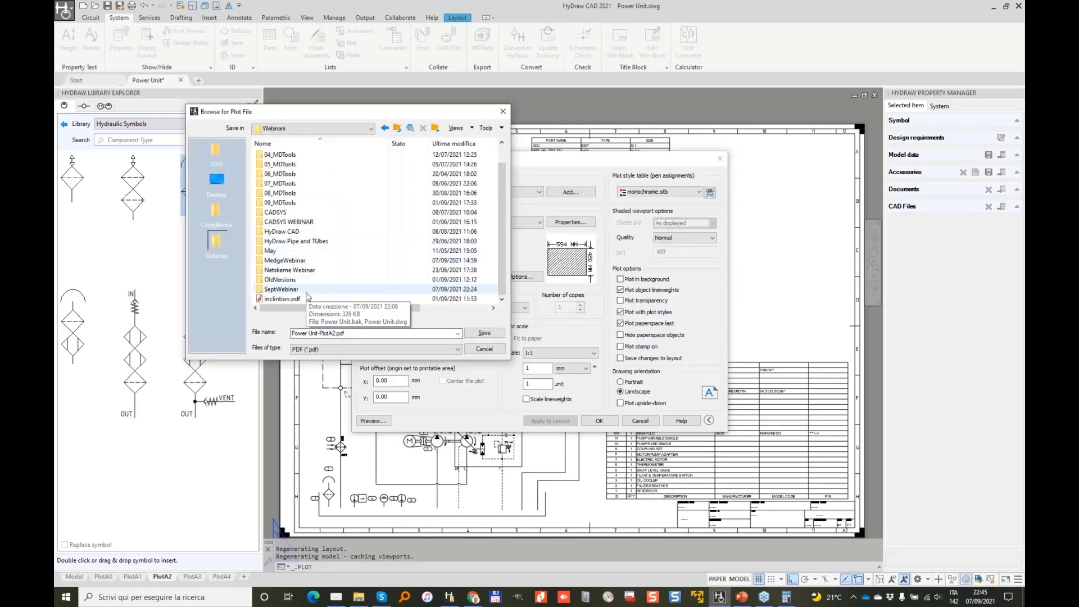
{"action": "double_click", "coordinate": [281, 289]}
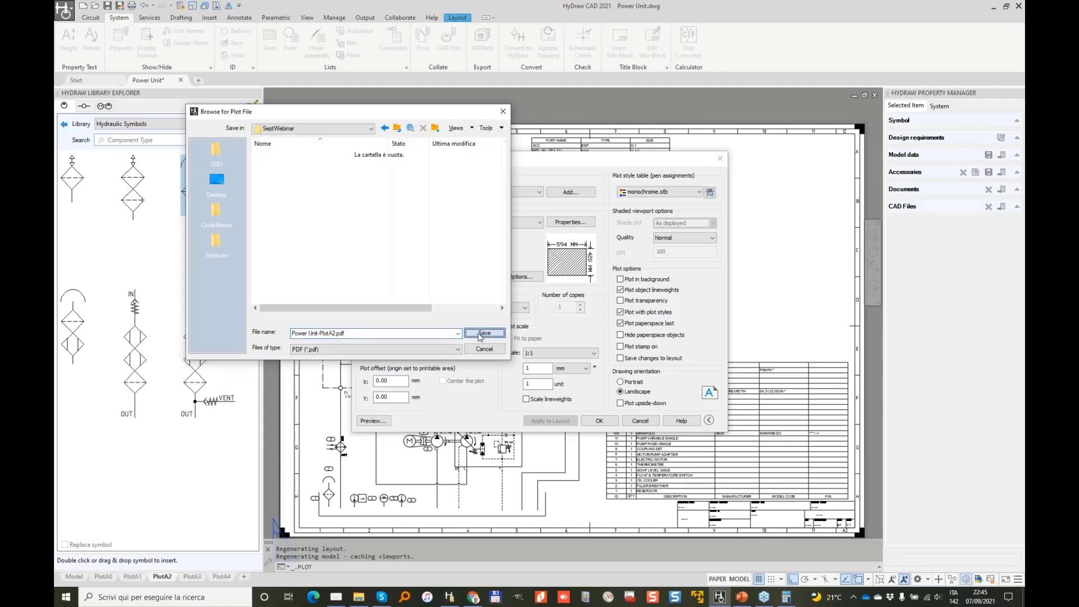
{"action": "left_click", "coordinate": [483, 333]}
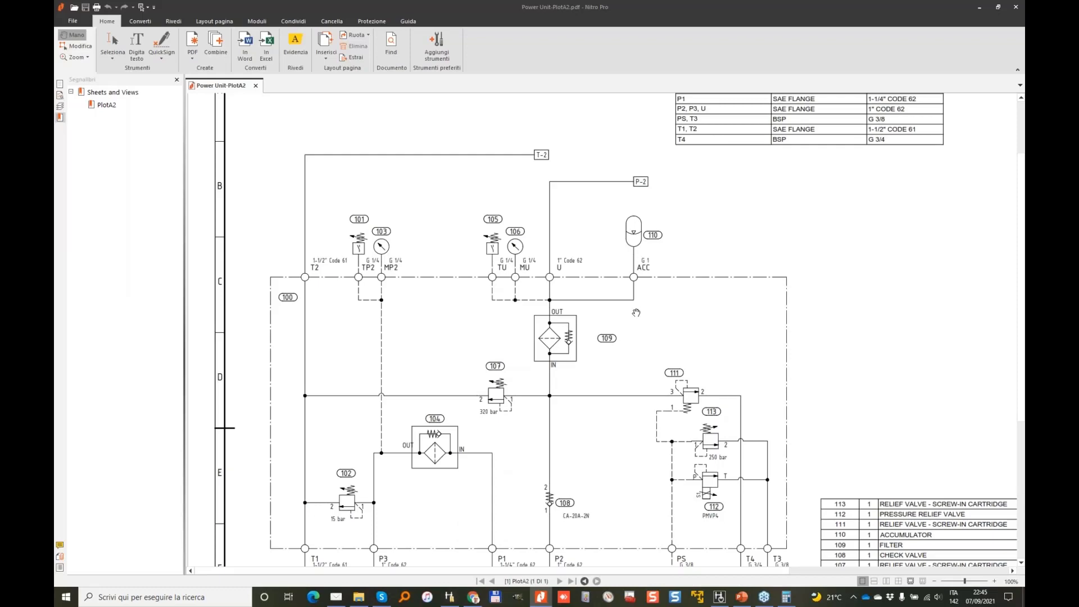
{"action": "scroll", "coordinate": [636, 313], "scroll_direction": "down", "scroll_amount": 5, "text": "ctrl"}
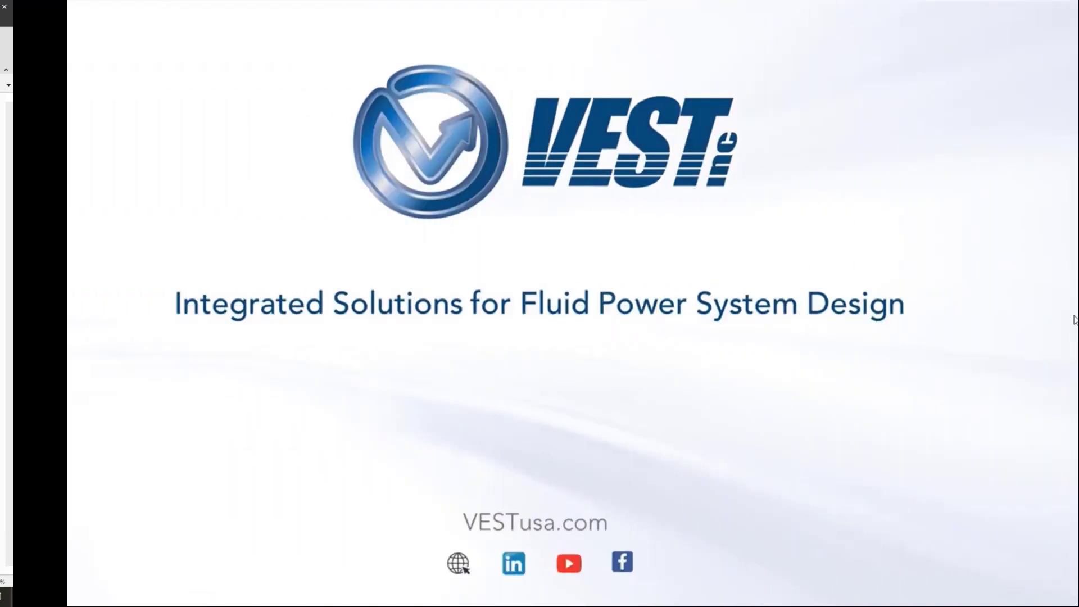